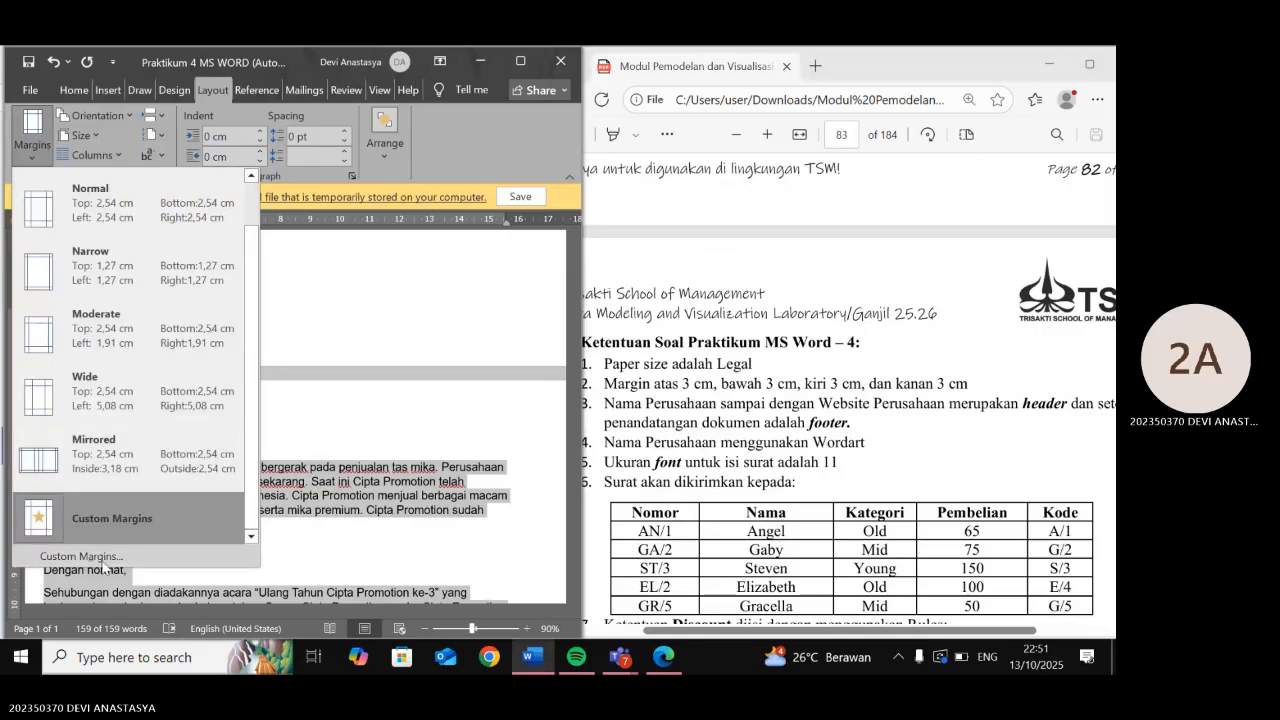
- Apply 3 cm top, bottom, left and right margins to the letter through Custom Margins
{"action": "left_click", "coordinate": [104, 565]}
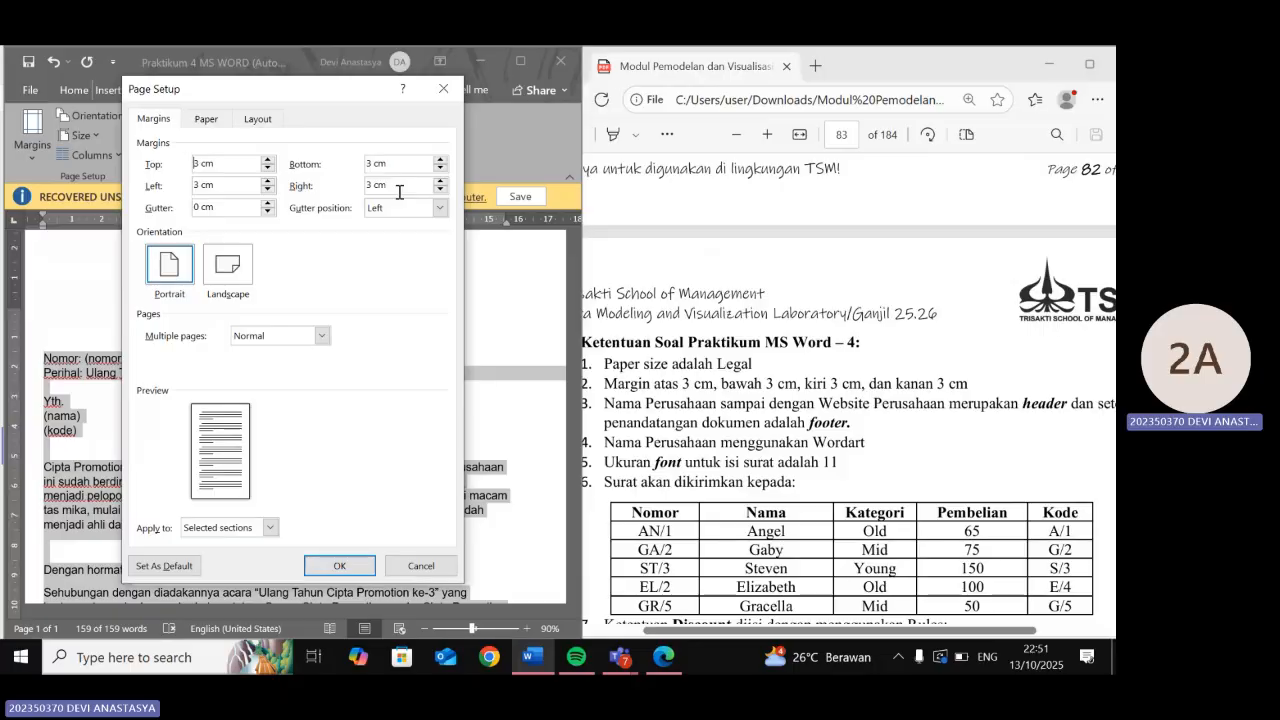
{"action": "left_click", "coordinate": [350, 567]}
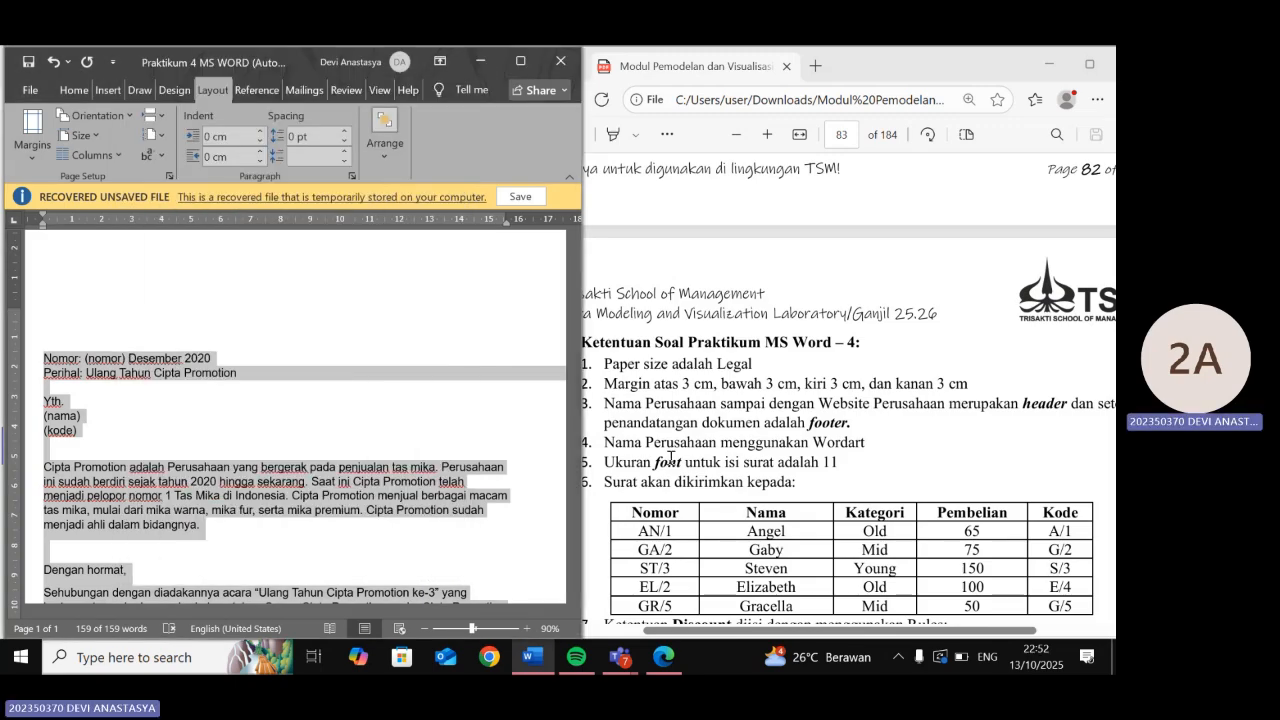
{"action": "left_click", "coordinate": [670, 457]}
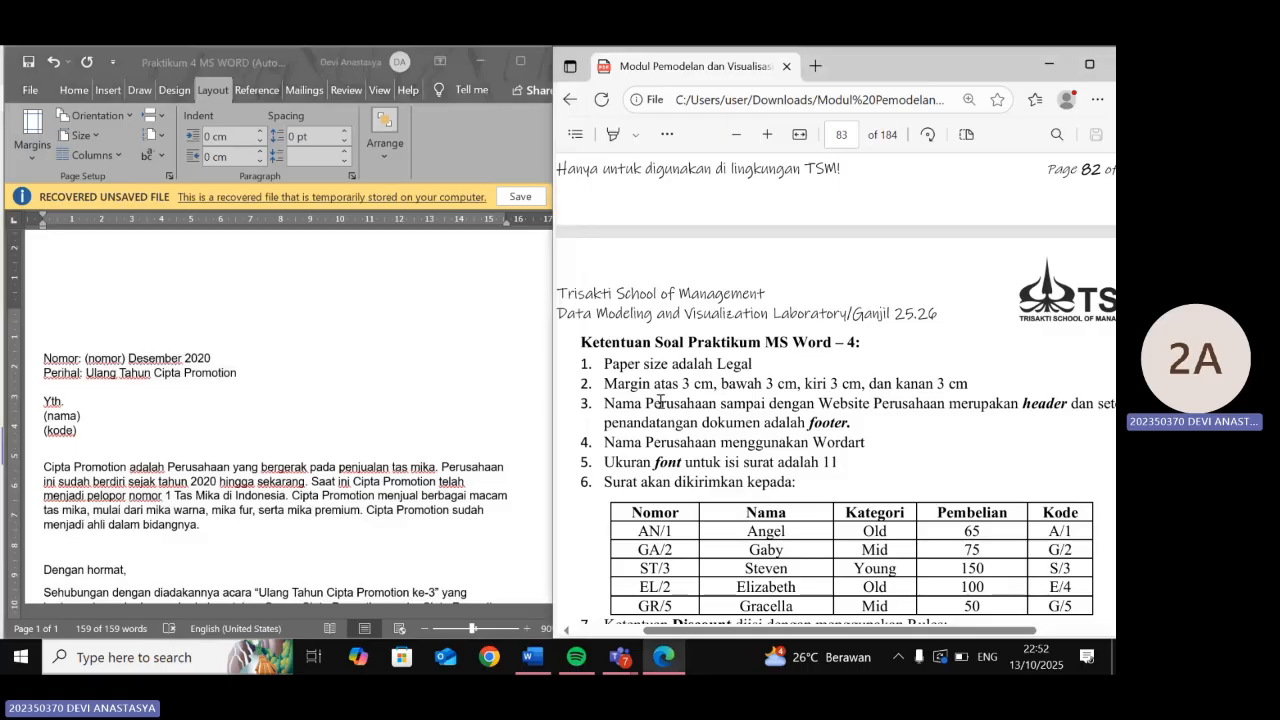
{"action": "scroll", "coordinate": [660, 402], "scroll_direction": "down", "scroll_amount": 3}
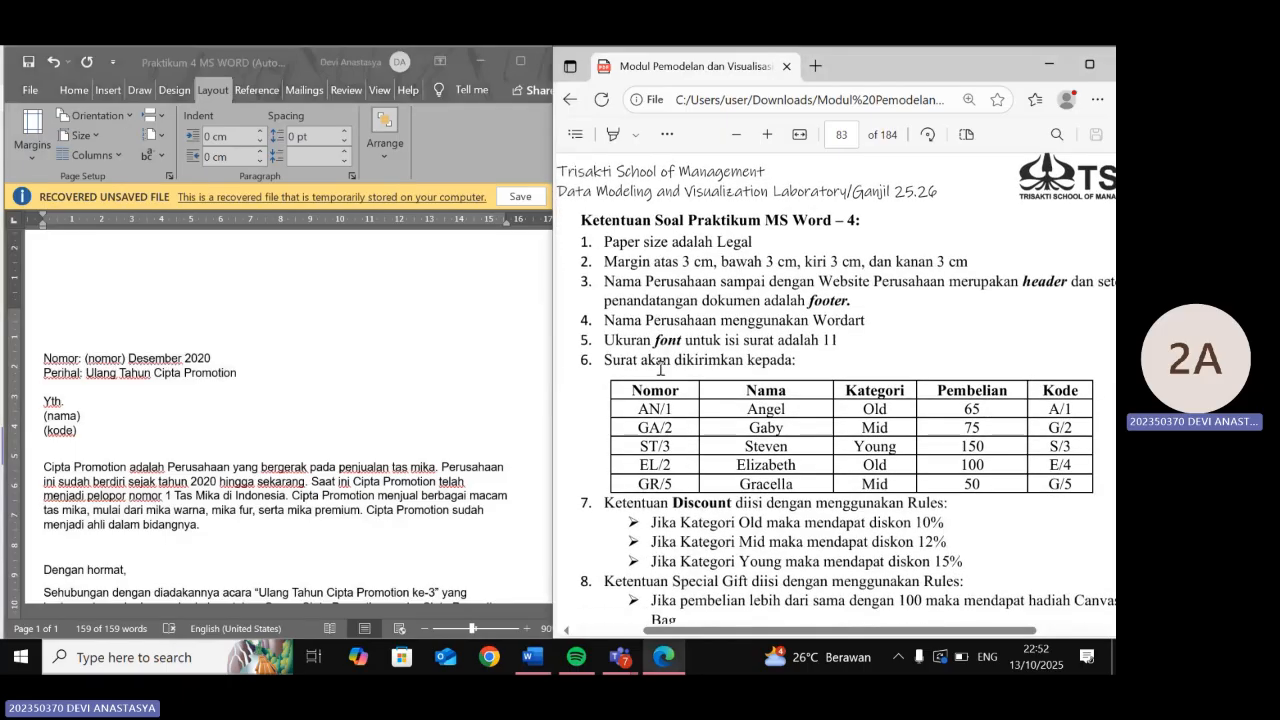
{"action": "scroll", "coordinate": [660, 369], "scroll_direction": "down", "scroll_amount": 1}
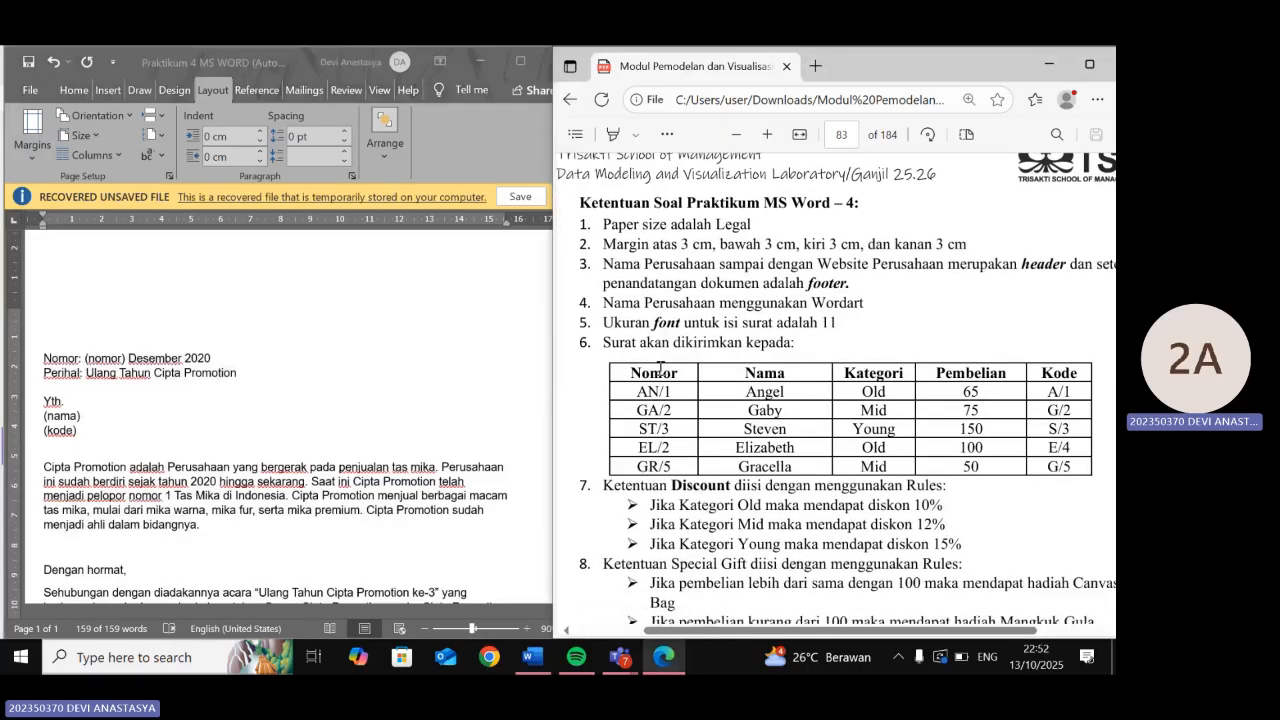
{"action": "scroll", "coordinate": [660, 369], "scroll_direction": "down", "scroll_amount": 2}
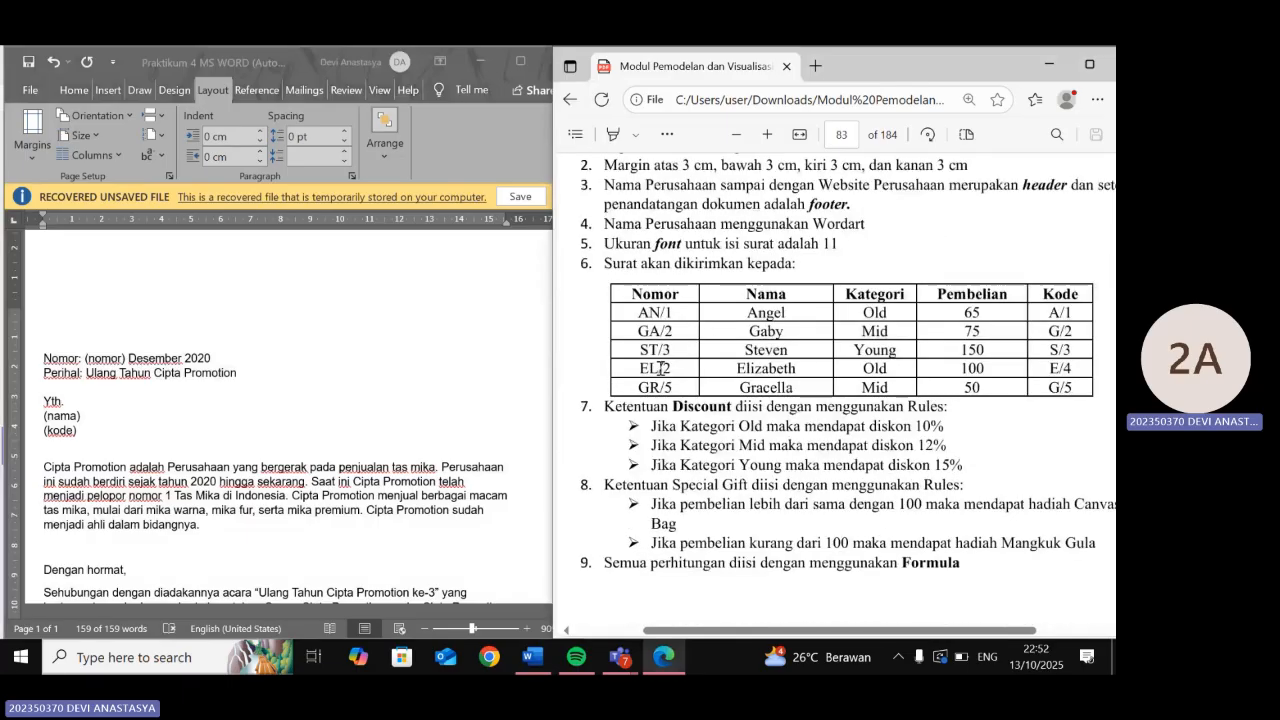
{"action": "scroll", "coordinate": [660, 369], "scroll_direction": "down", "scroll_amount": 1}
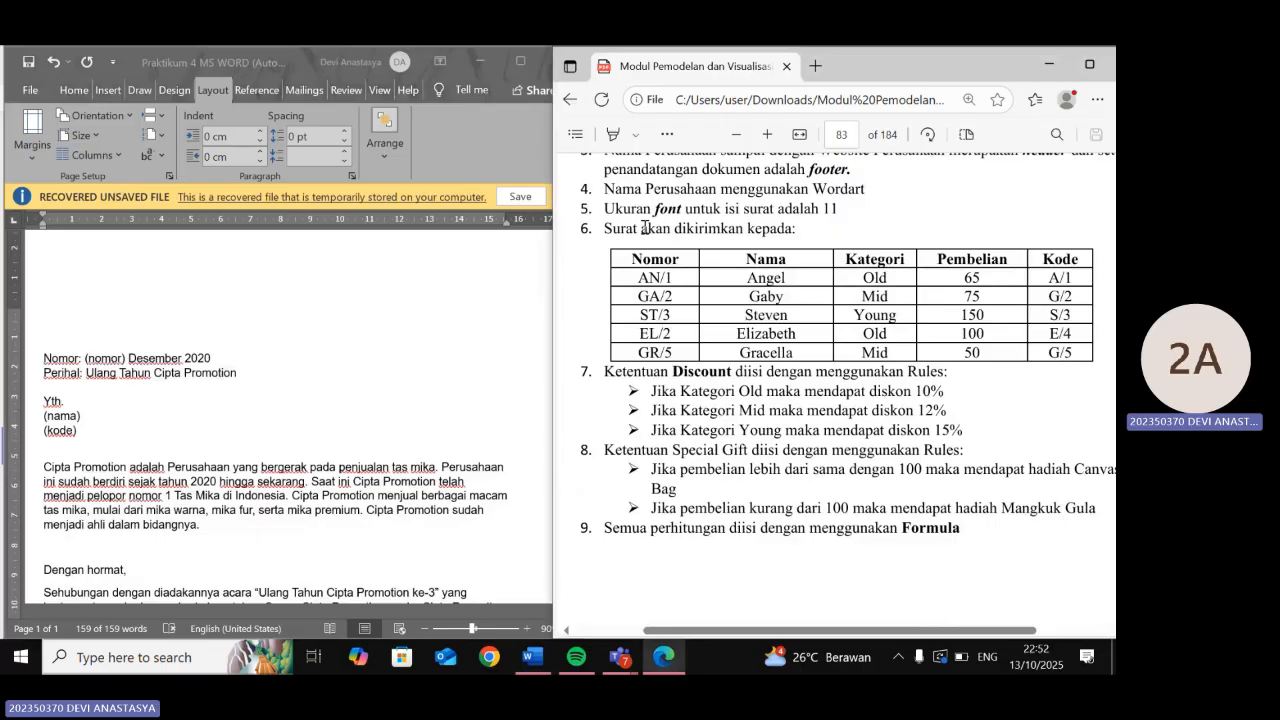
{"action": "scroll", "coordinate": [633, 218], "scroll_direction": "down", "scroll_amount": 1}
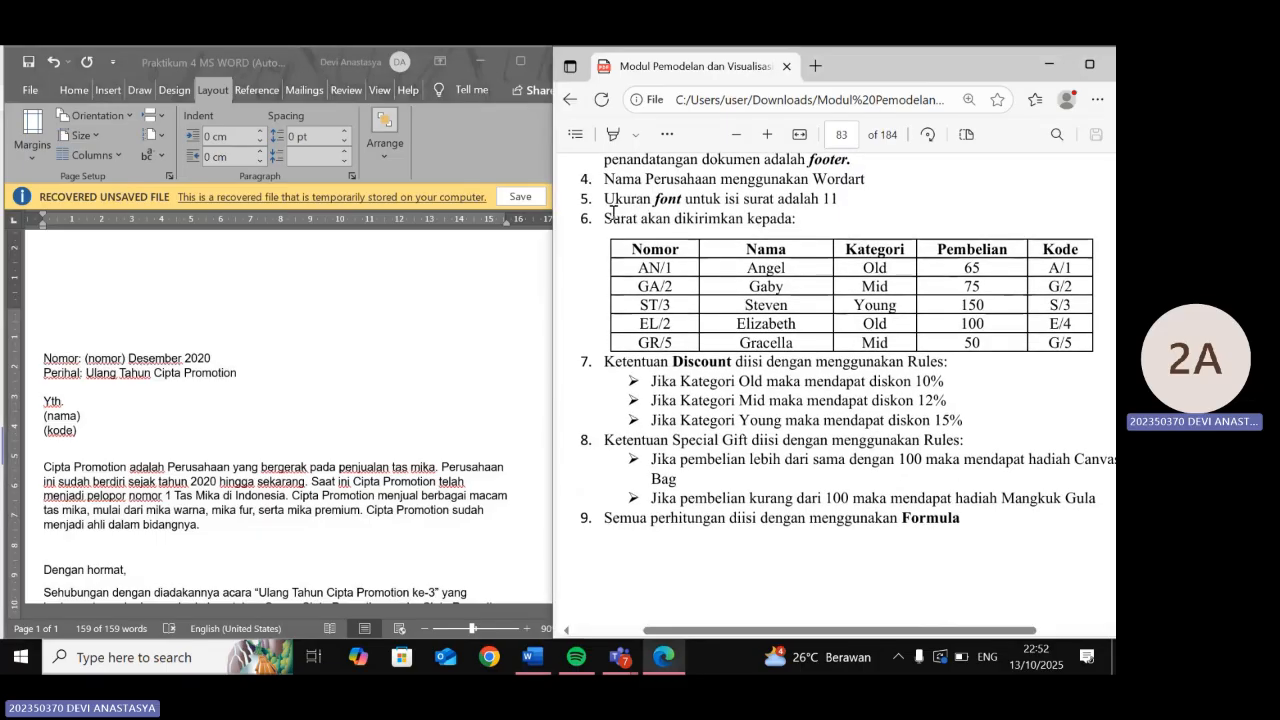
{"action": "left_click", "coordinate": [395, 323]}
{"action": "key", "text": "ctrl+a"}
- Check on the Home tab that all the letter text is 11 pt, then deselect it
{"action": "scroll", "coordinate": [298, 360], "scroll_direction": "down", "scroll_amount": 2}
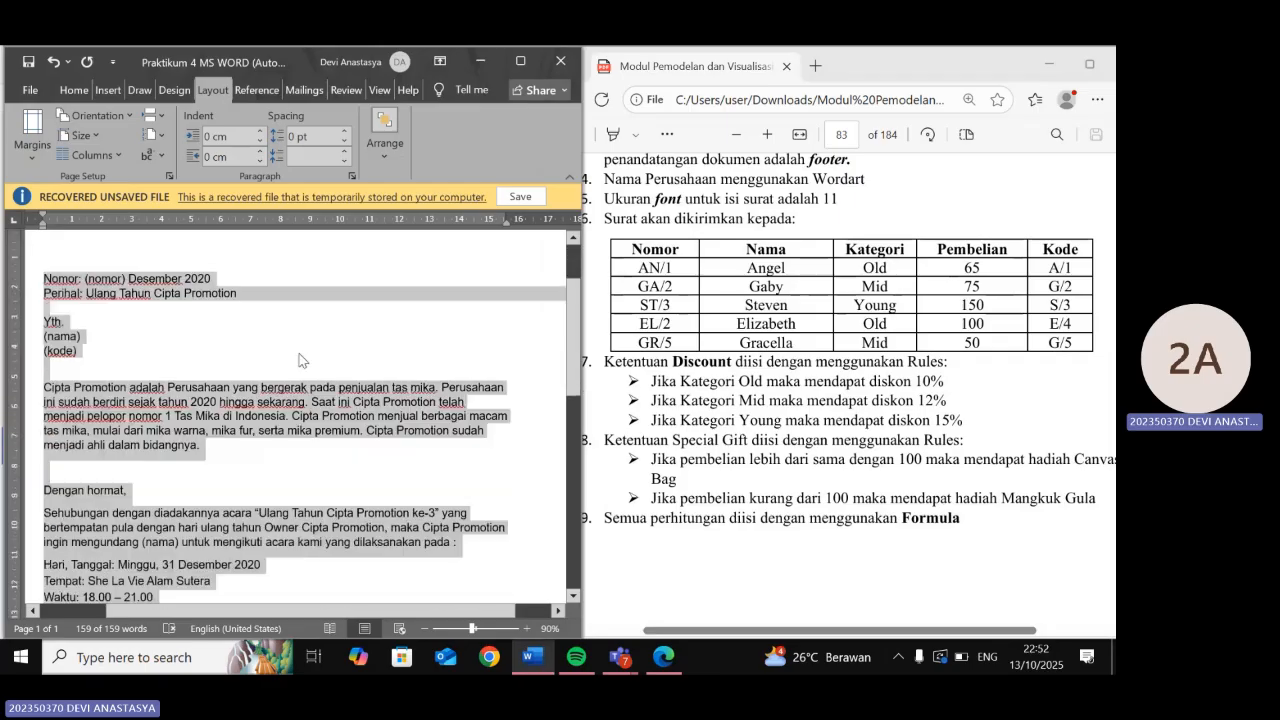
{"action": "scroll", "coordinate": [298, 360], "scroll_direction": "down", "scroll_amount": 2}
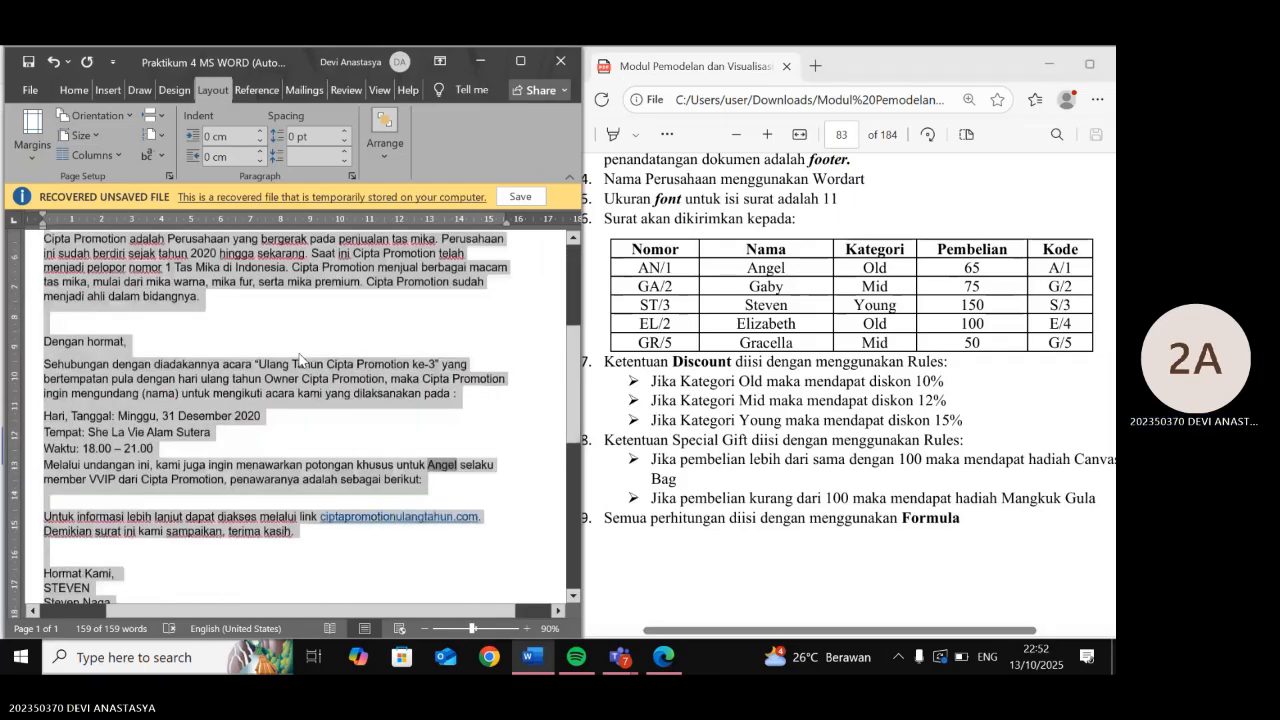
{"action": "scroll", "coordinate": [298, 360], "scroll_direction": "down", "scroll_amount": 3}
{"action": "scroll", "coordinate": [300, 360], "scroll_direction": "up", "scroll_amount": 3}
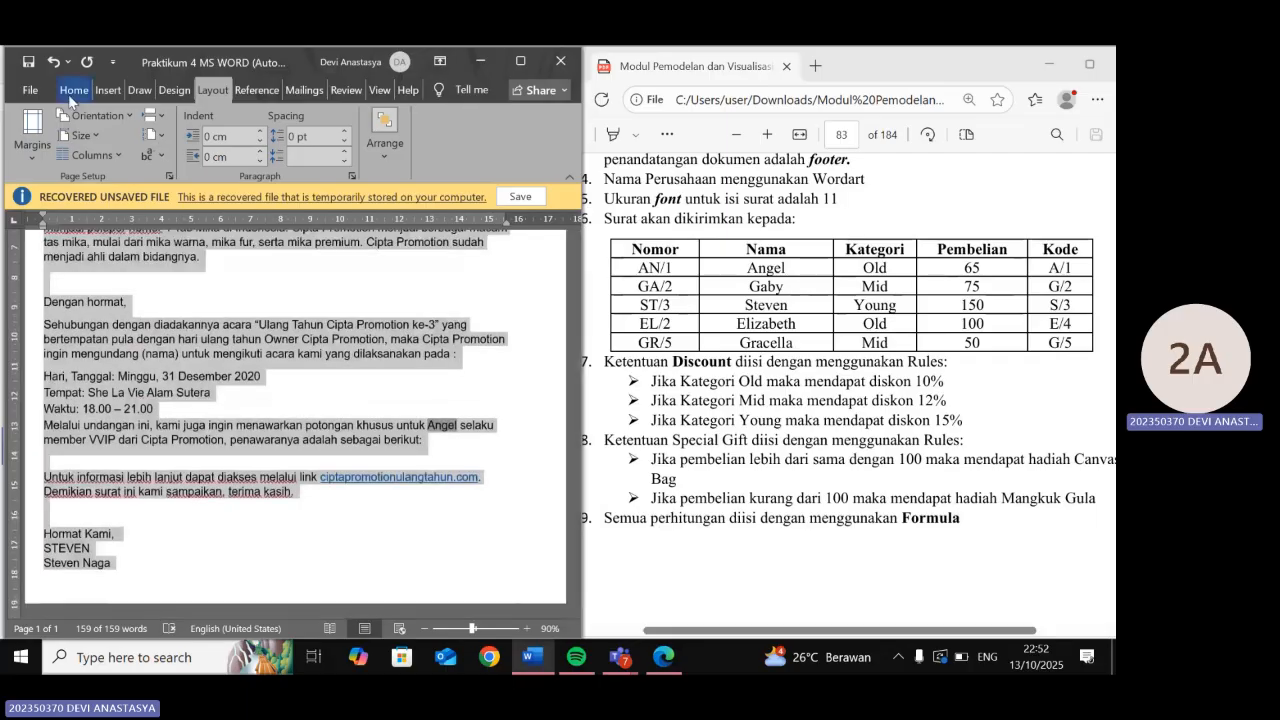
{"action": "left_click", "coordinate": [78, 92]}
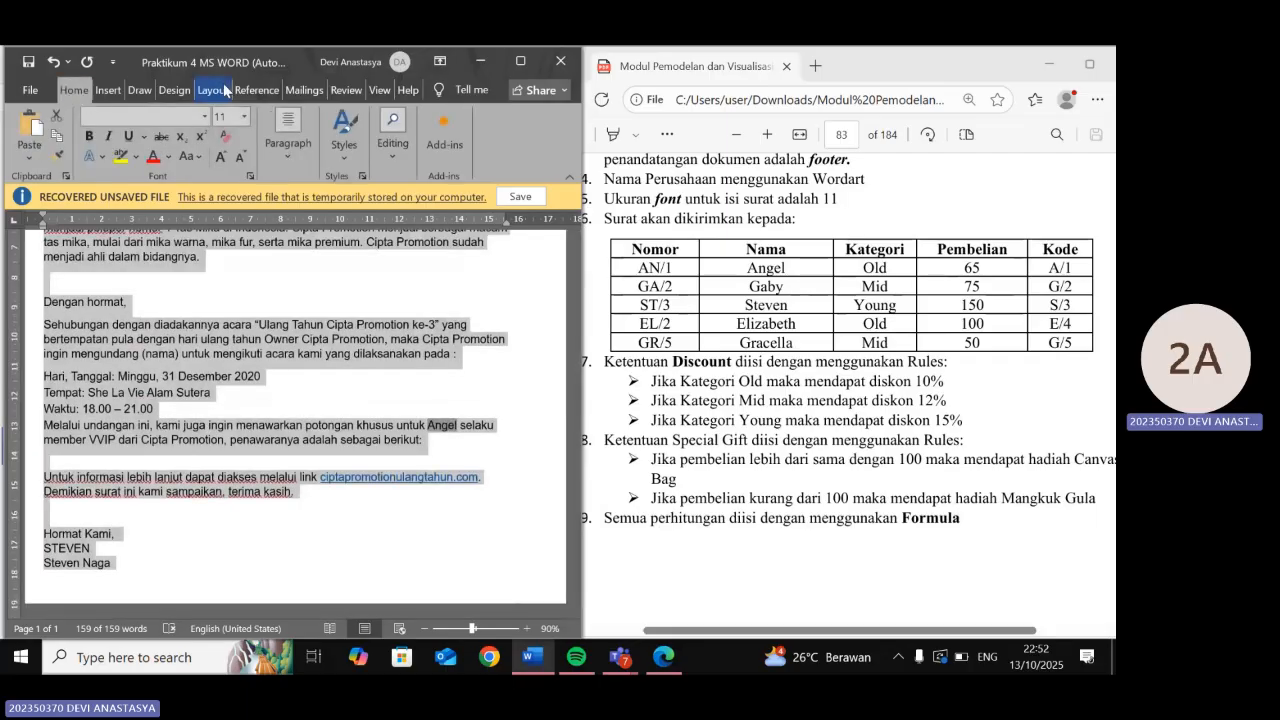
{"action": "left_click", "coordinate": [435, 371]}
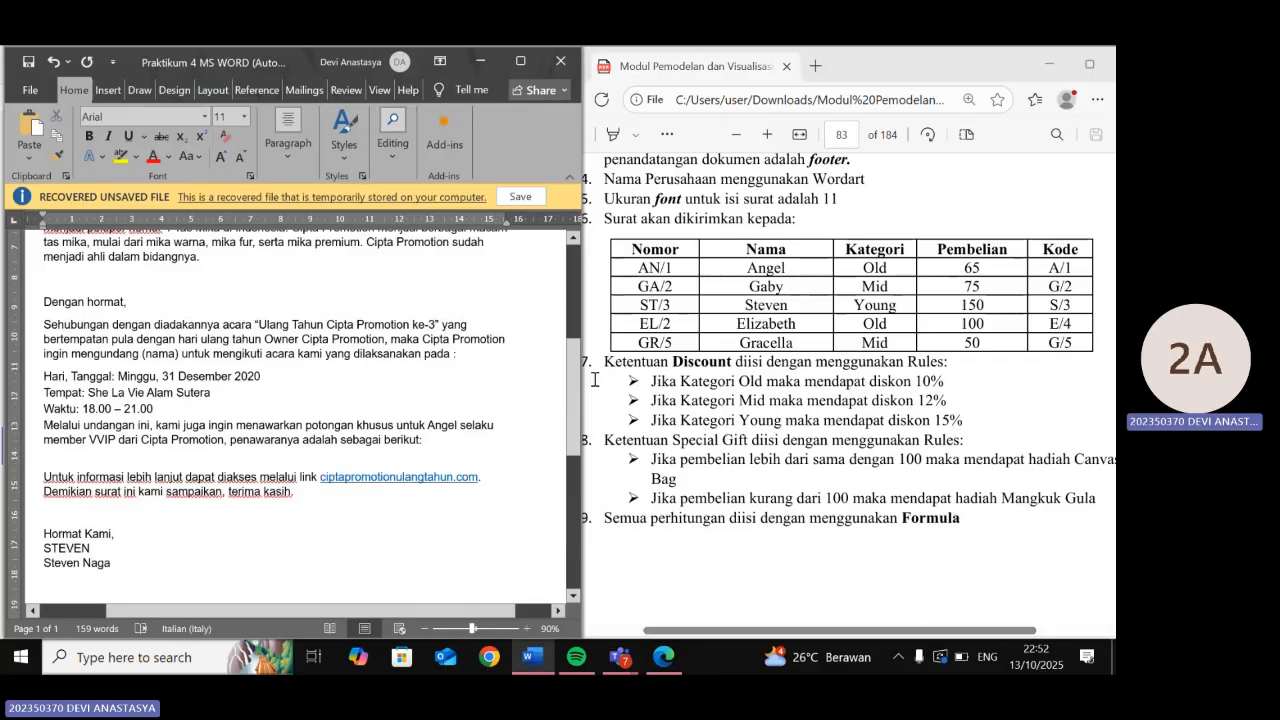
- Circle the sample letter's two-column drop-cap opening paragraph with the yellow highlighter
{"action": "scroll", "coordinate": [702, 360], "scroll_direction": "up", "scroll_amount": 3}
{"action": "scroll", "coordinate": [702, 360], "scroll_direction": "up", "scroll_amount": 3}
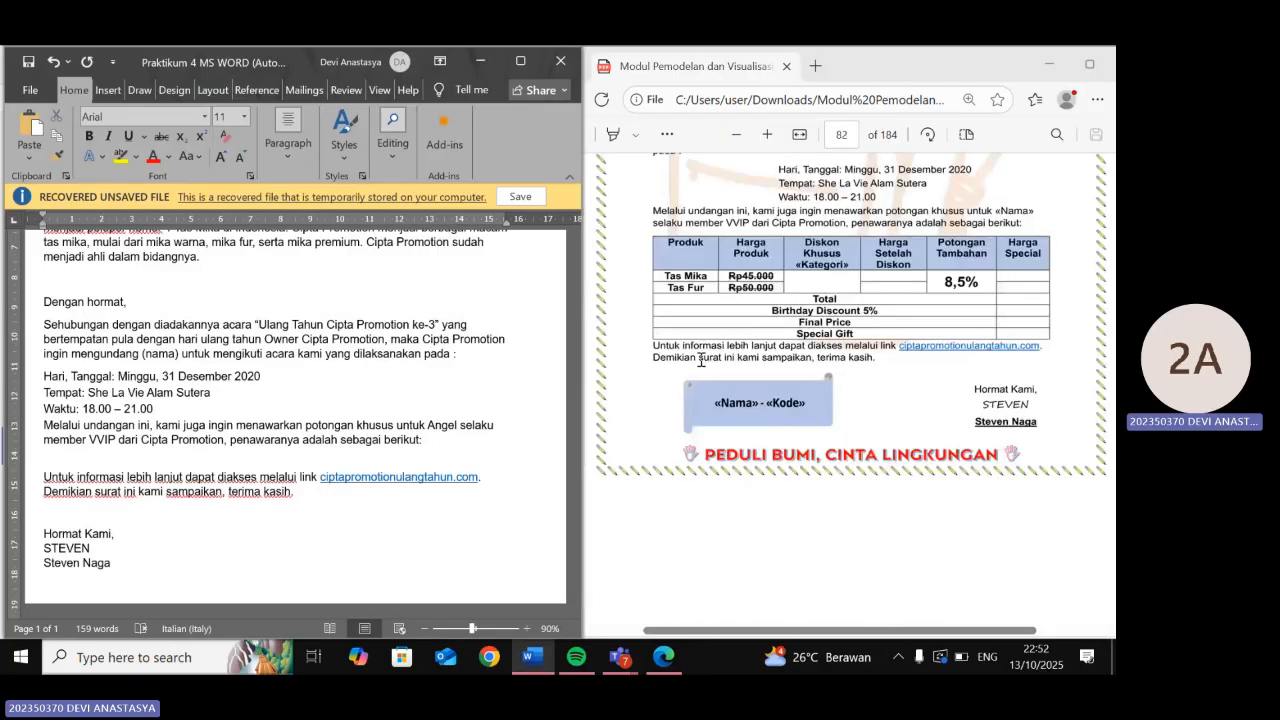
{"action": "scroll", "coordinate": [702, 360], "scroll_direction": "up", "scroll_amount": 3}
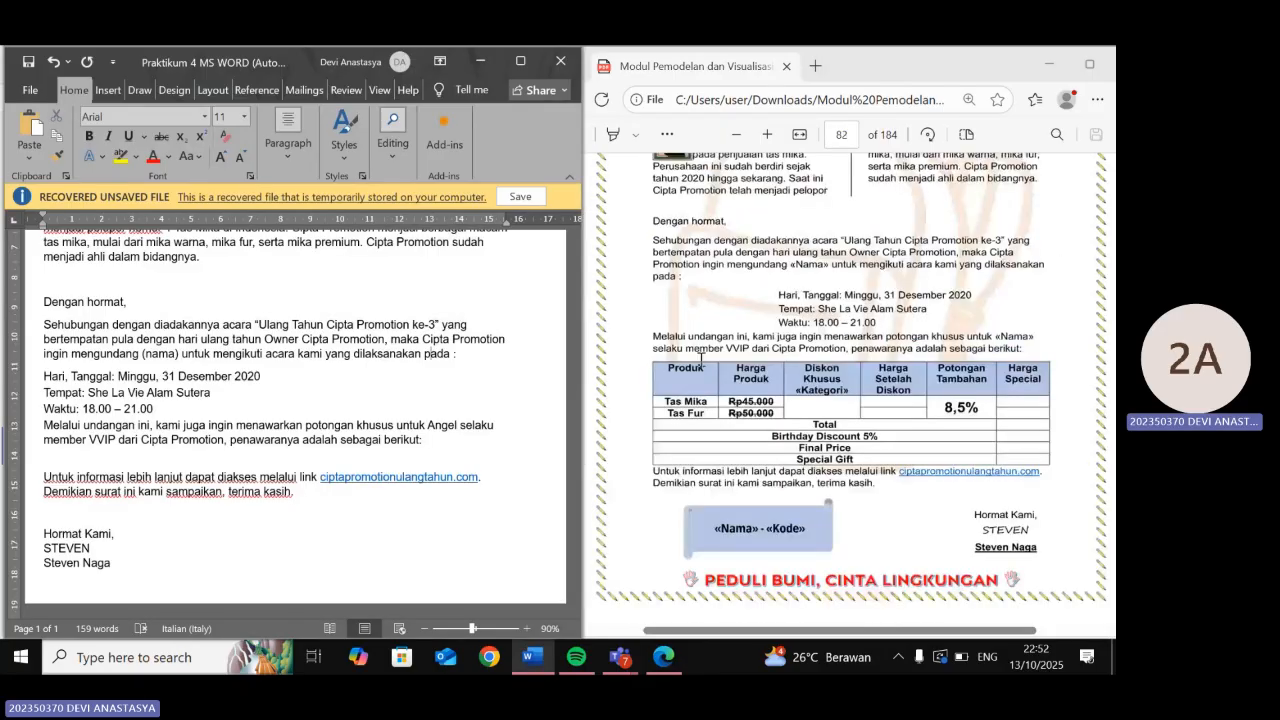
{"action": "scroll", "coordinate": [702, 360], "scroll_direction": "up", "scroll_amount": 1}
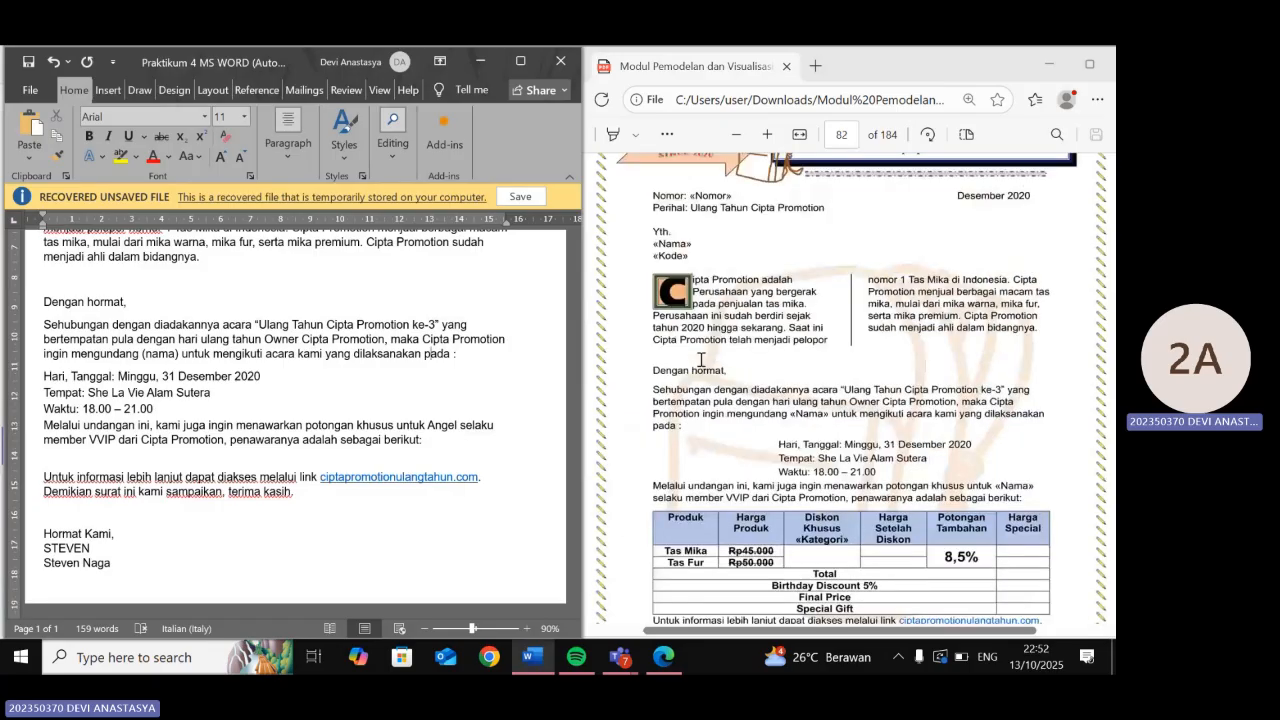
{"action": "scroll", "coordinate": [702, 360], "scroll_direction": "down", "scroll_amount": 1}
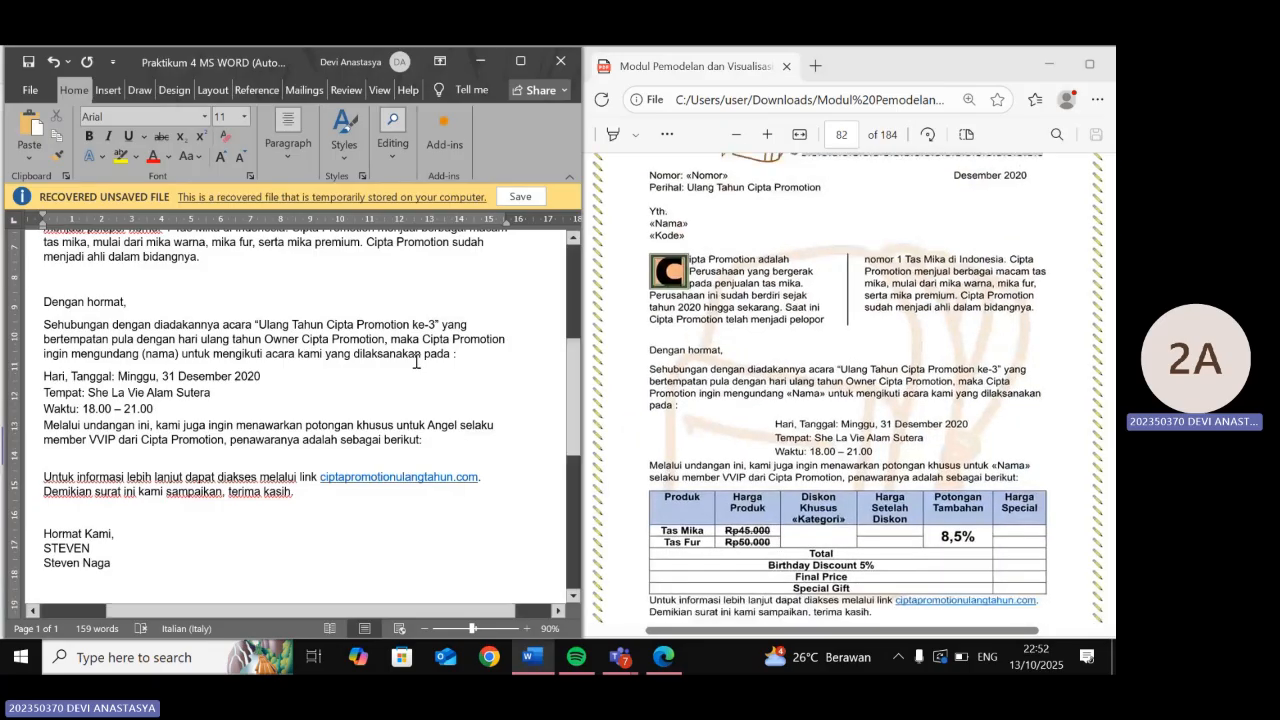
{"action": "scroll", "coordinate": [416, 362], "scroll_direction": "up", "scroll_amount": 3}
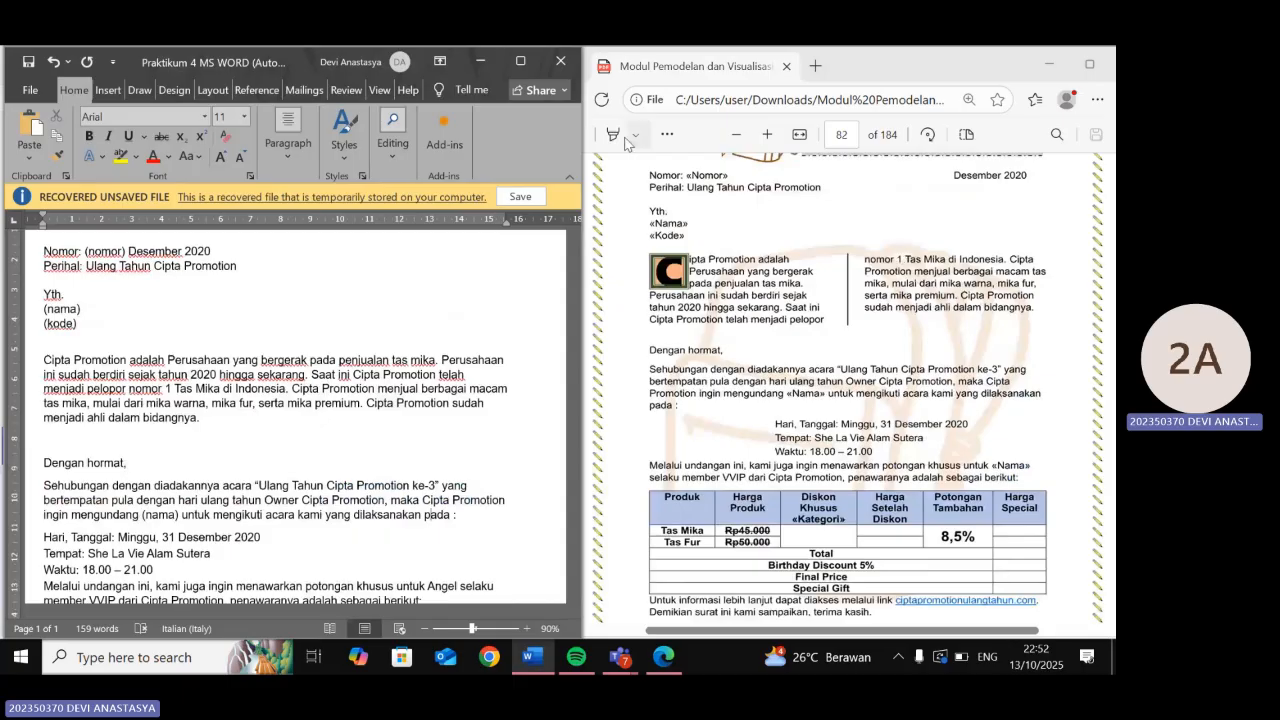
{"action": "left_click", "coordinate": [615, 134]}
{"action": "mouse_move", "coordinate": [690, 250]}
{"action": "left_mouse_down"}
{"action": "mouse_move", "coordinate": [726, 328]}
{"action": "mouse_move", "coordinate": [818, 332]}
{"action": "left_mouse_up"}
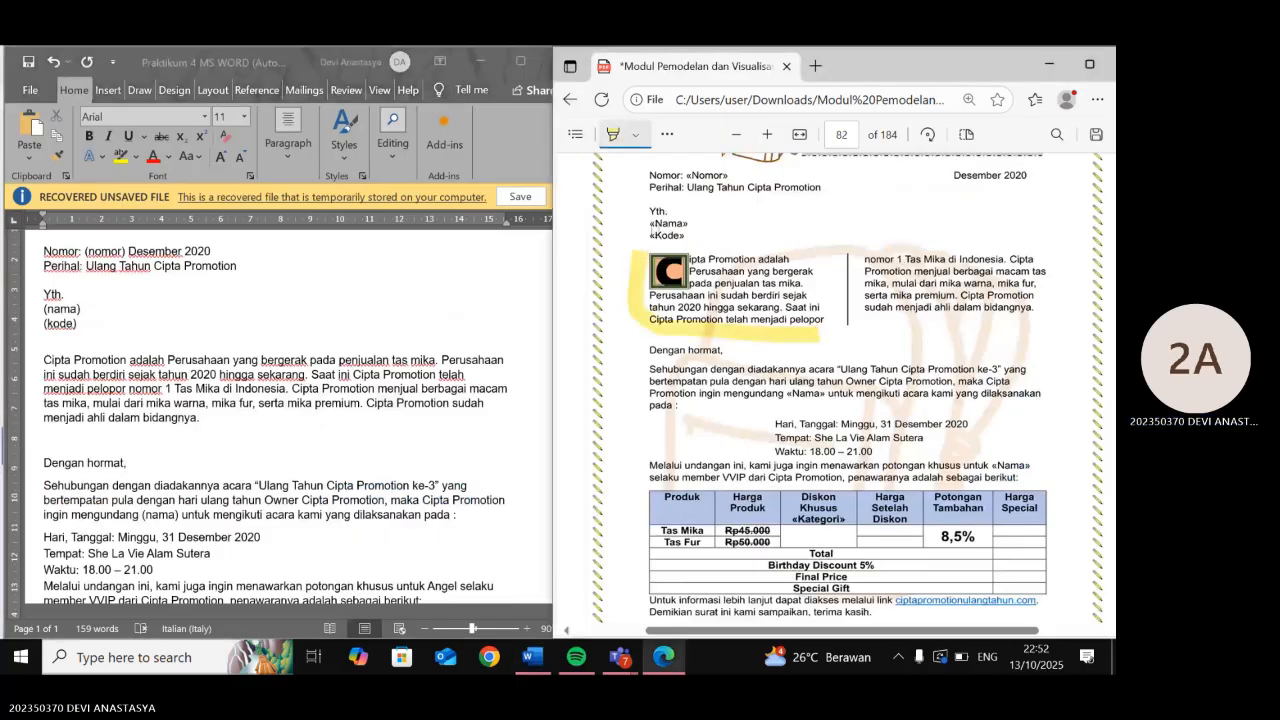
{"action": "mouse_move", "coordinate": [645, 250]}
{"action": "left_mouse_down"}
{"action": "mouse_move", "coordinate": [956, 245]}
{"action": "mouse_move", "coordinate": [966, 345]}
{"action": "mouse_move", "coordinate": [798, 340]}
{"action": "left_mouse_up"}
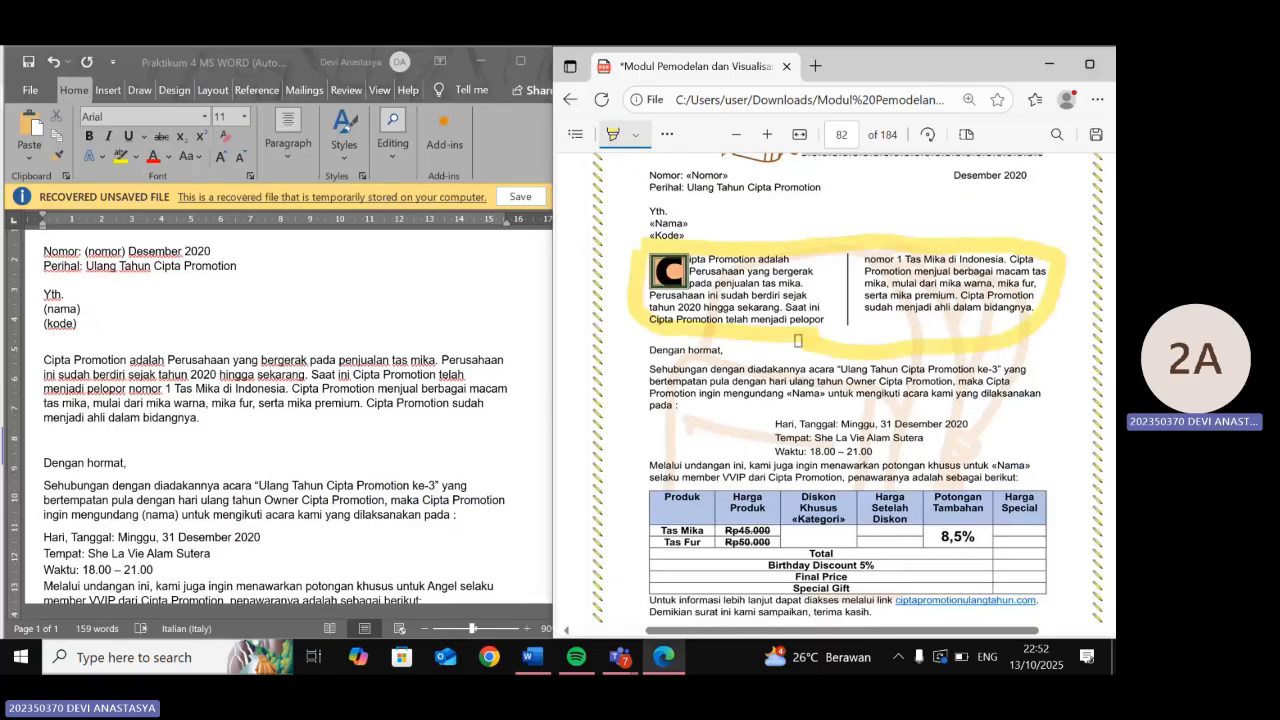
- Format the Cipta Promotion opening paragraph as two equal columns with a line between
{"action": "left_click", "coordinate": [44, 362]}
{"action": "left_click_drag", "start_coordinate": [44, 362], "coordinate": [238, 416]}
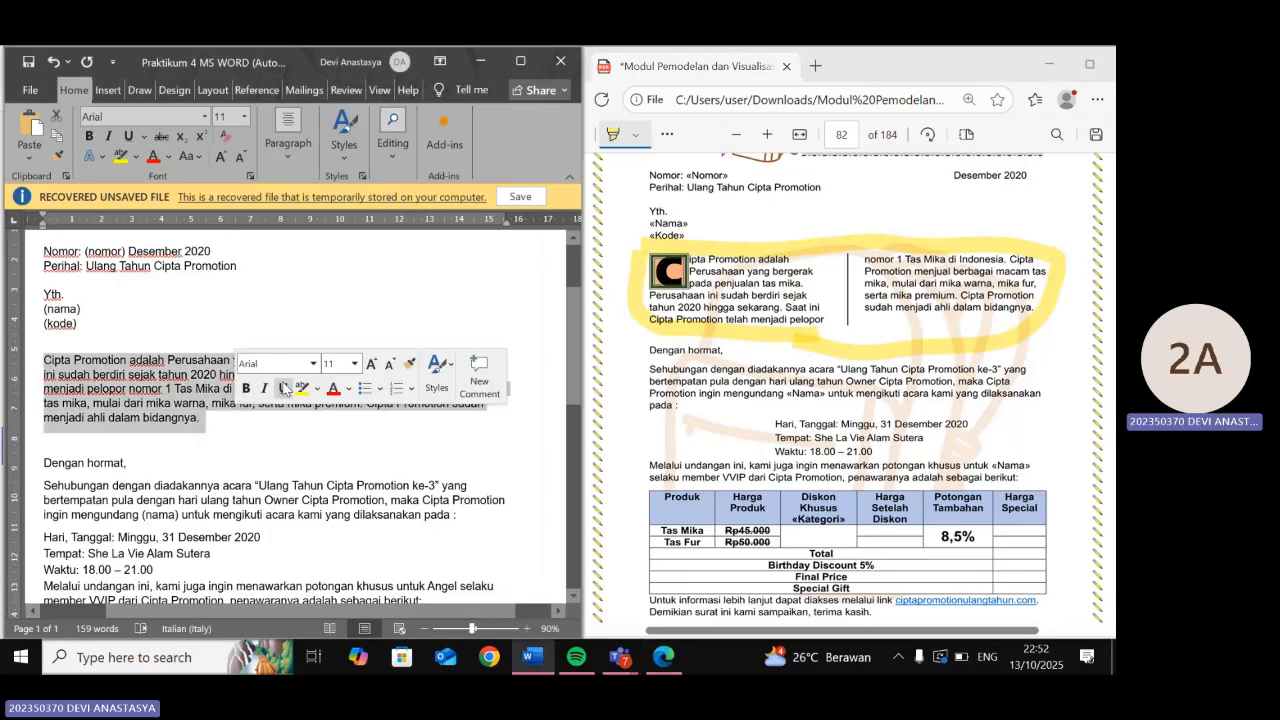
{"action": "left_click", "coordinate": [229, 95]}
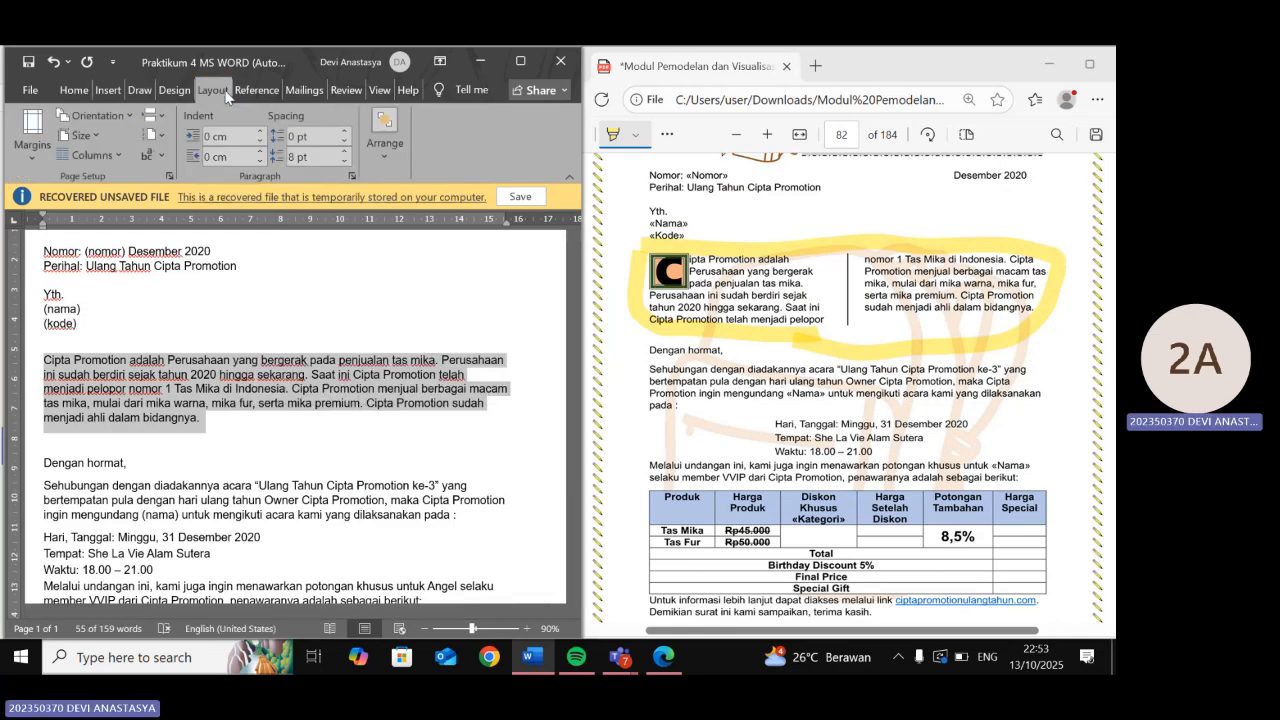
{"action": "left_click", "coordinate": [90, 155]}
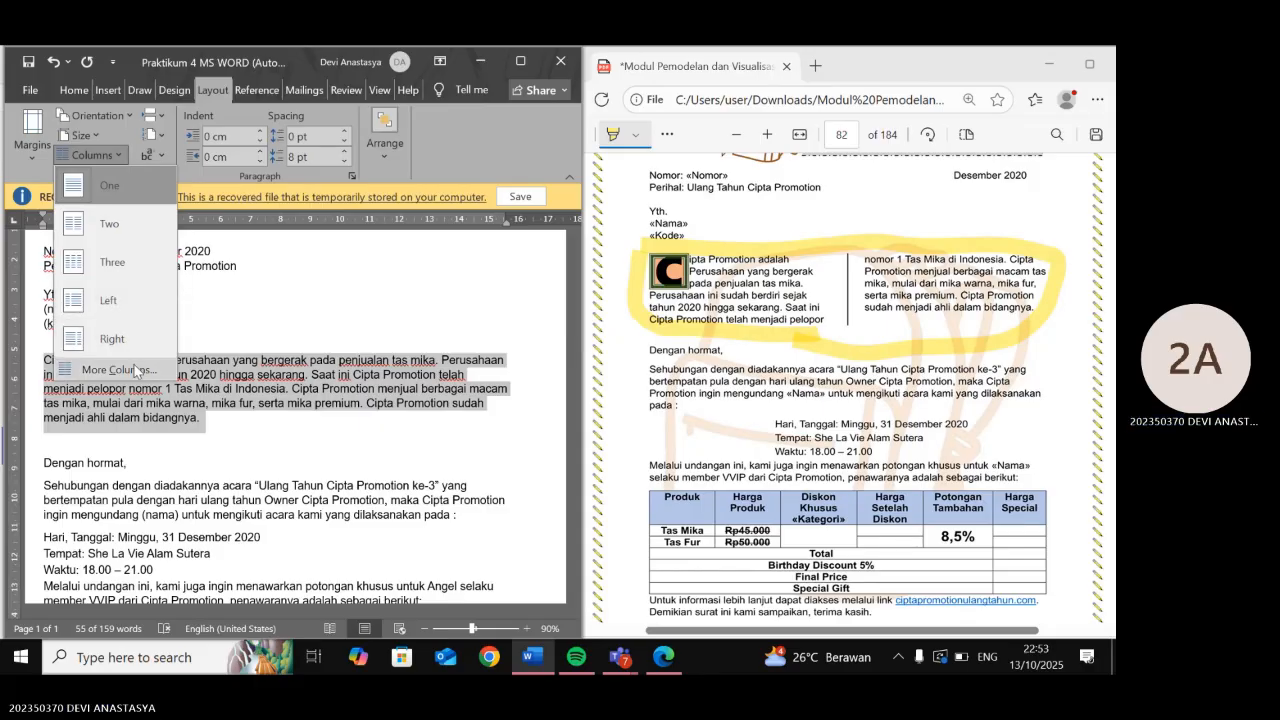
{"action": "left_click", "coordinate": [137, 370]}
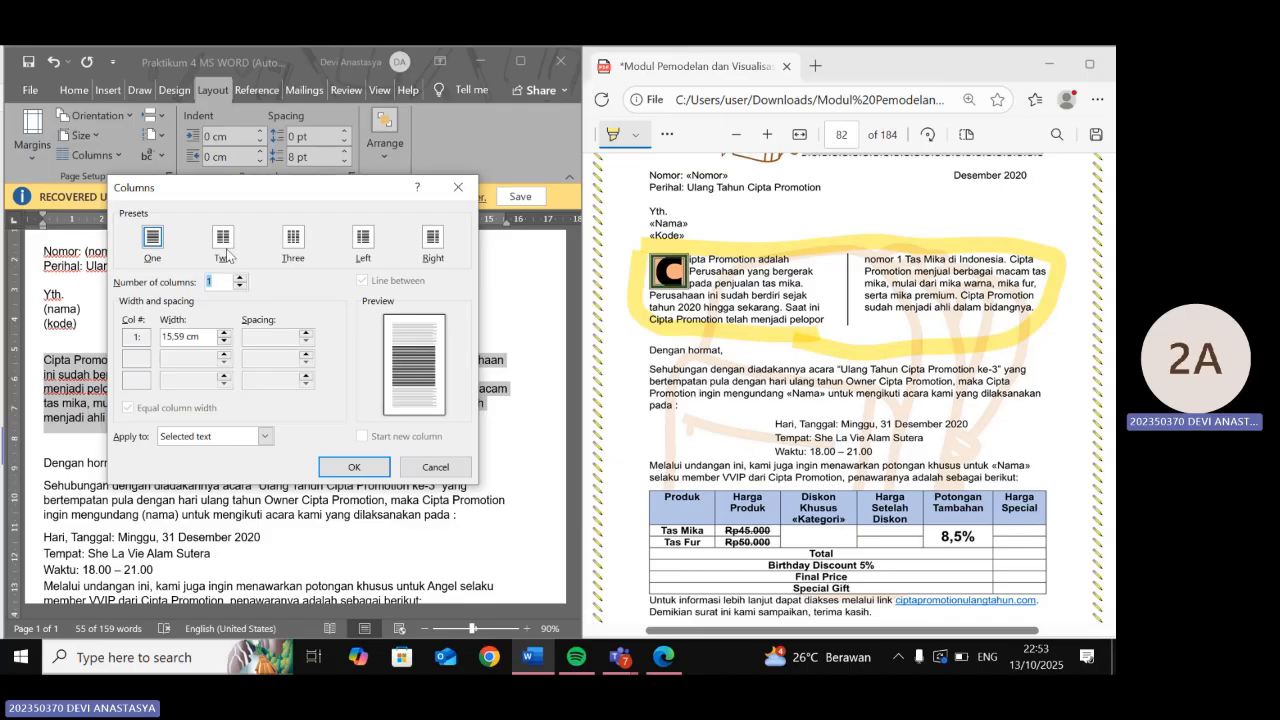
{"action": "left_click", "coordinate": [223, 240]}
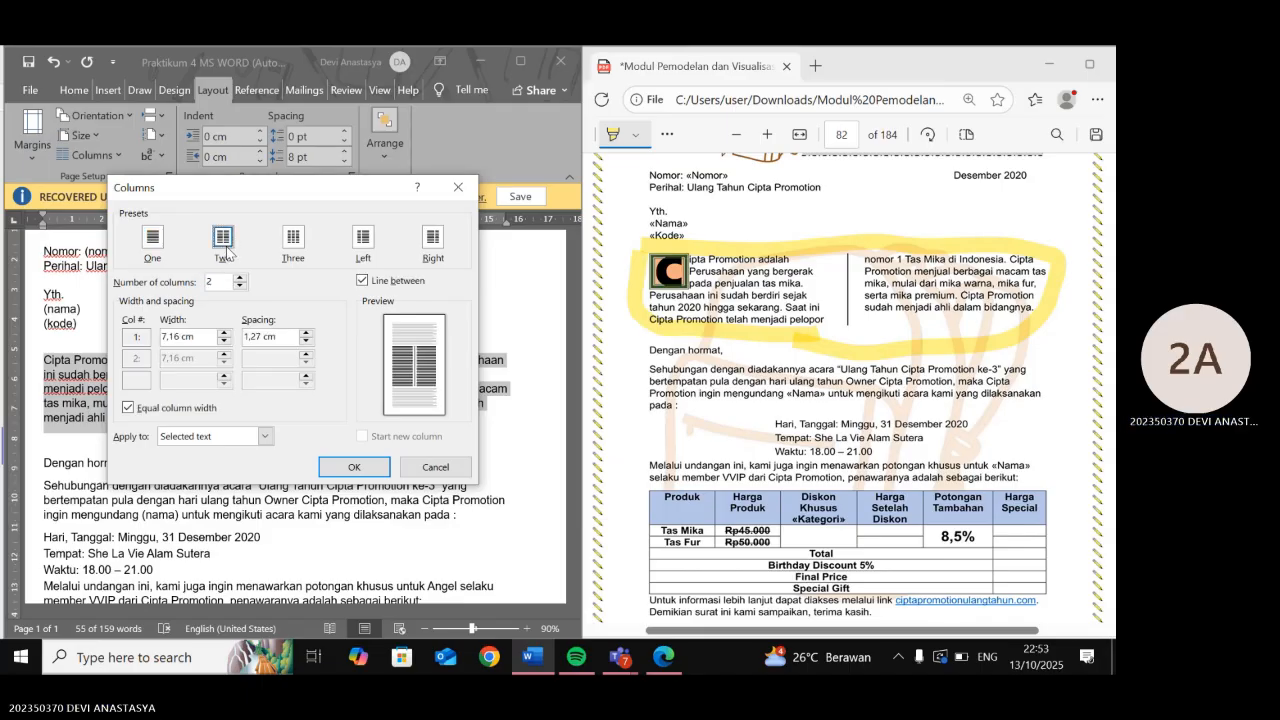
{"action": "left_click", "coordinate": [338, 468]}
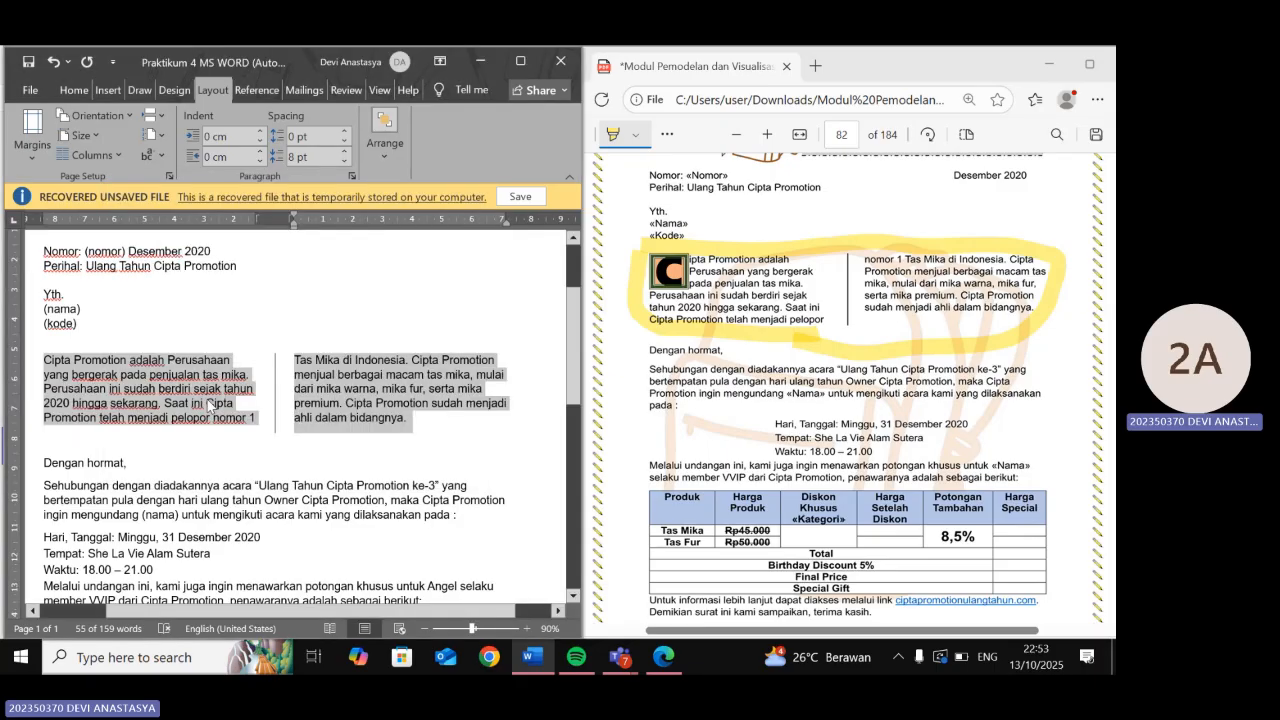
{"action": "left_click", "coordinate": [212, 403]}
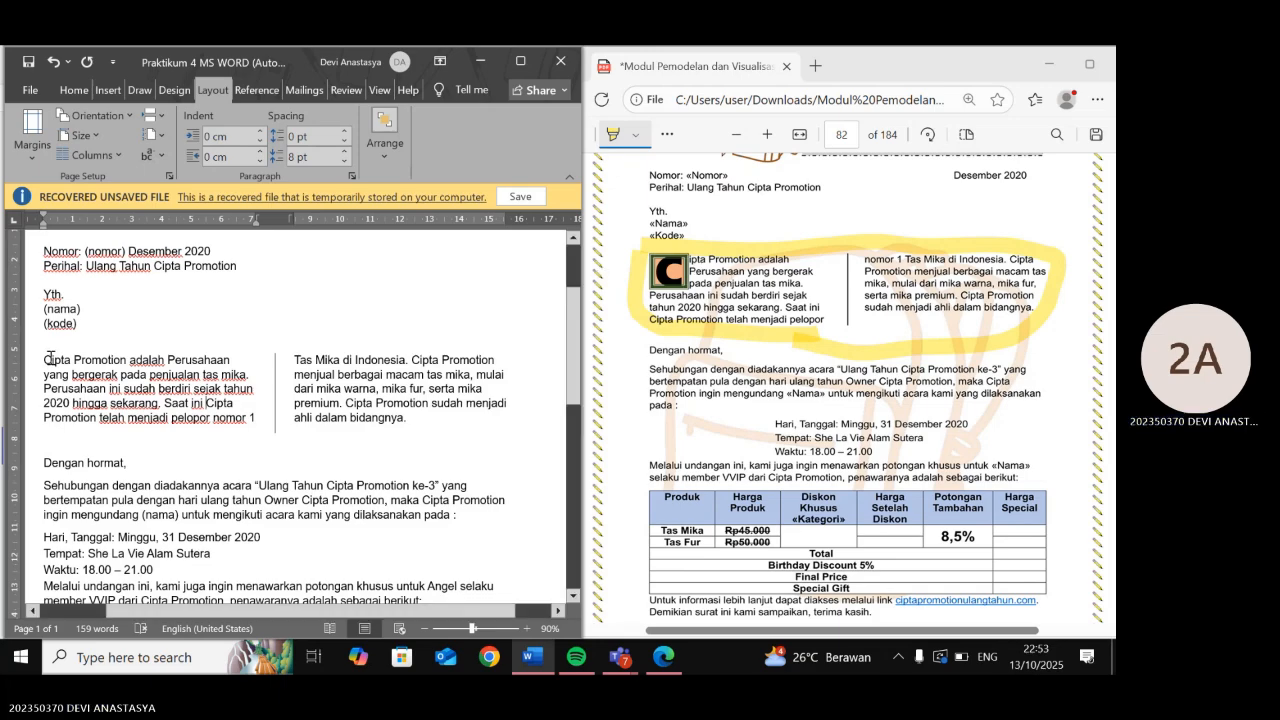
{"action": "left_click_drag", "start_coordinate": [44, 358], "coordinate": [52, 359]}
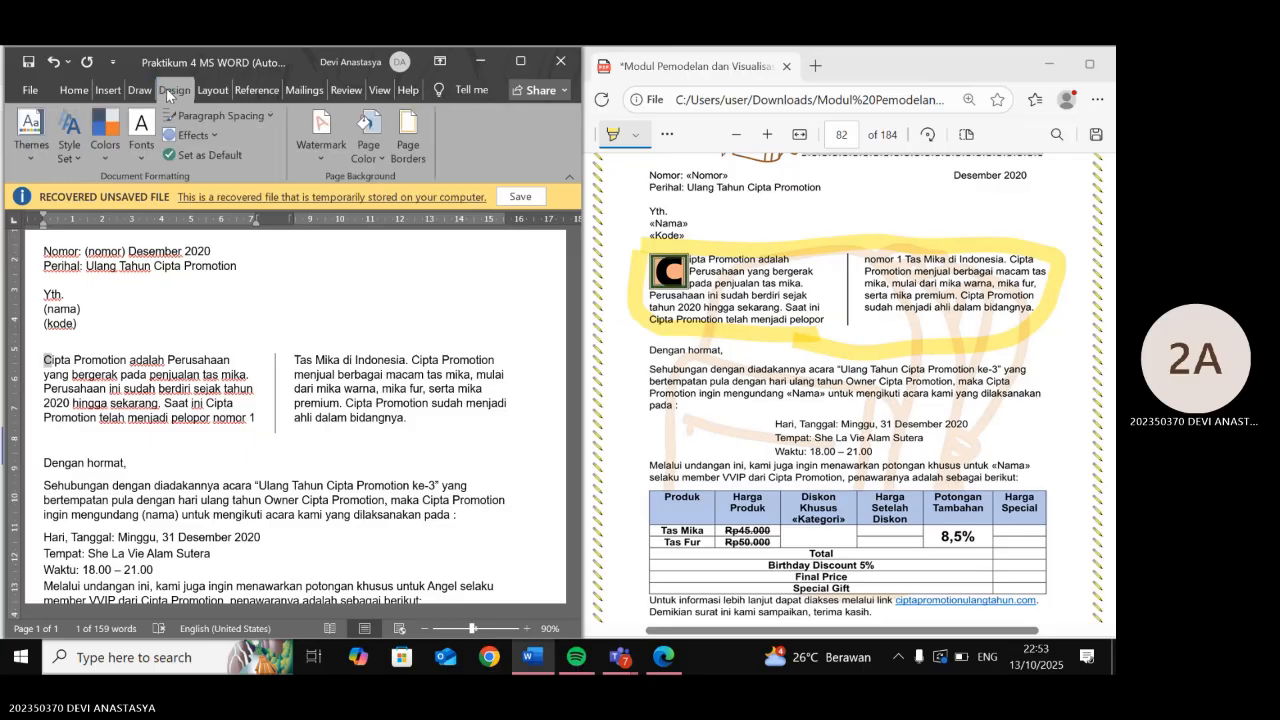
- Bring up the Drop Cap Options dialog from Insert > Text > Drop Cap
{"action": "left_click", "coordinate": [132, 92]}
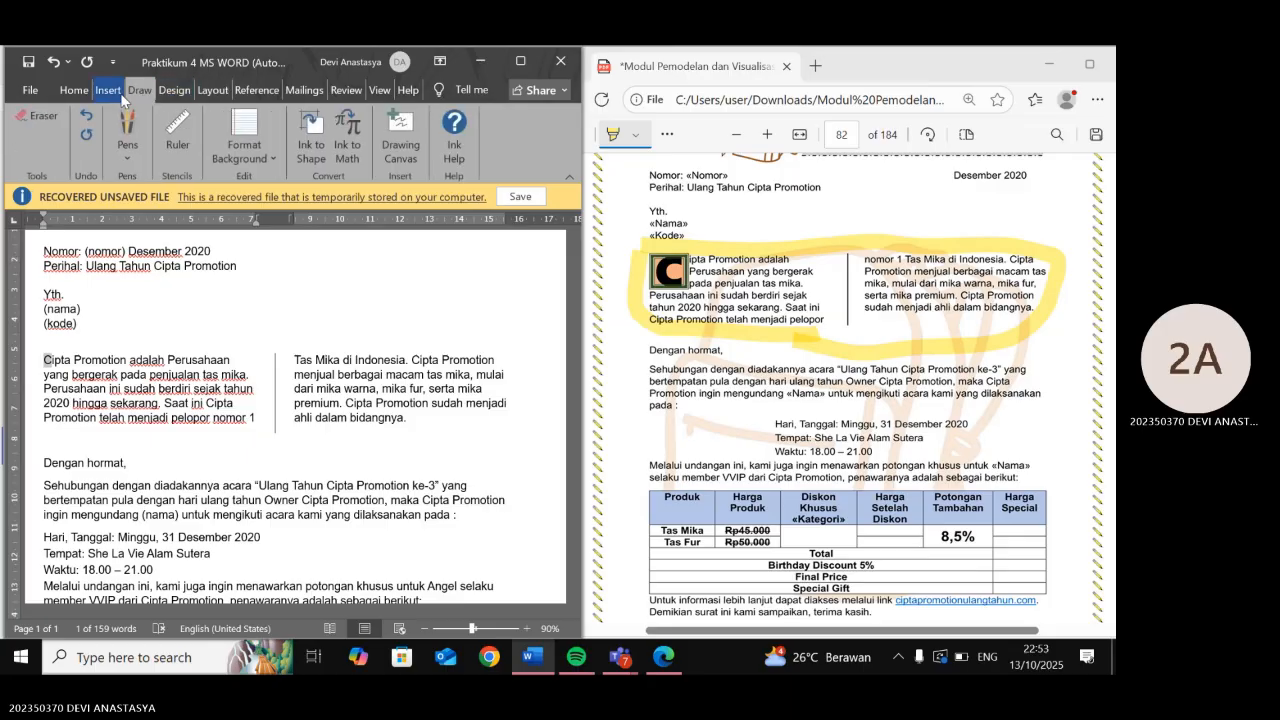
{"action": "left_click", "coordinate": [122, 97]}
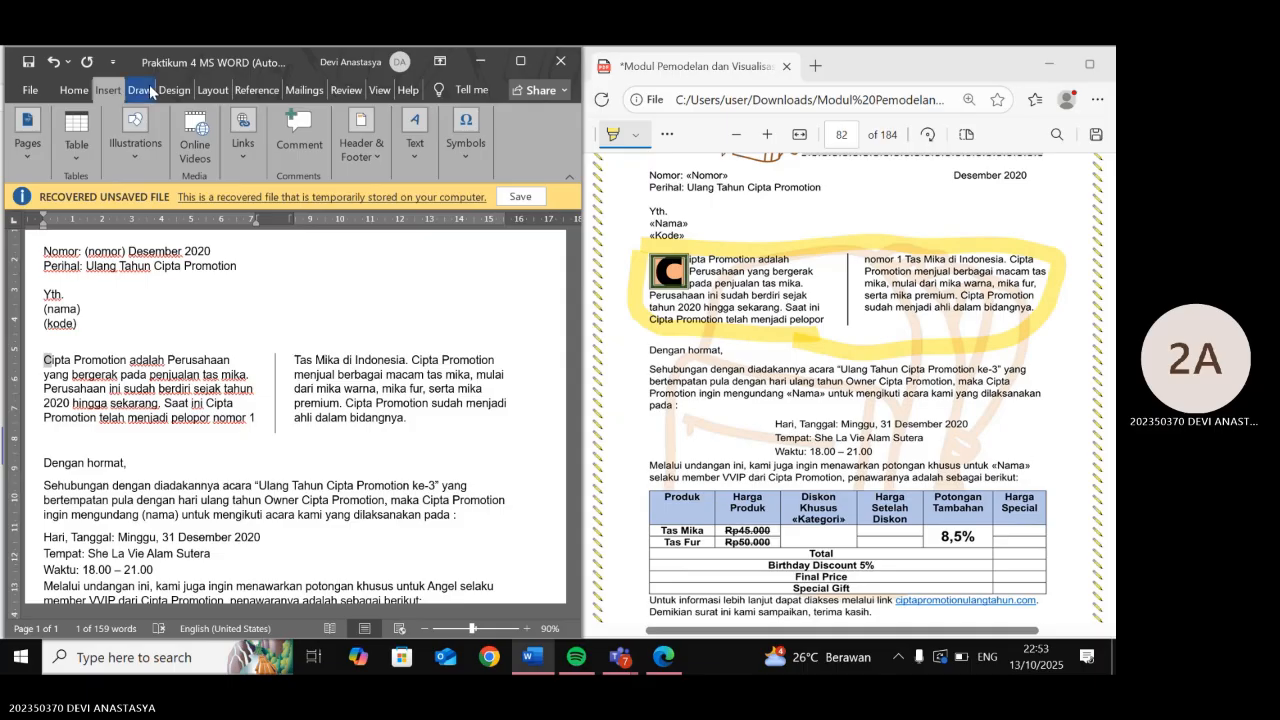
{"action": "left_click", "coordinate": [419, 148]}
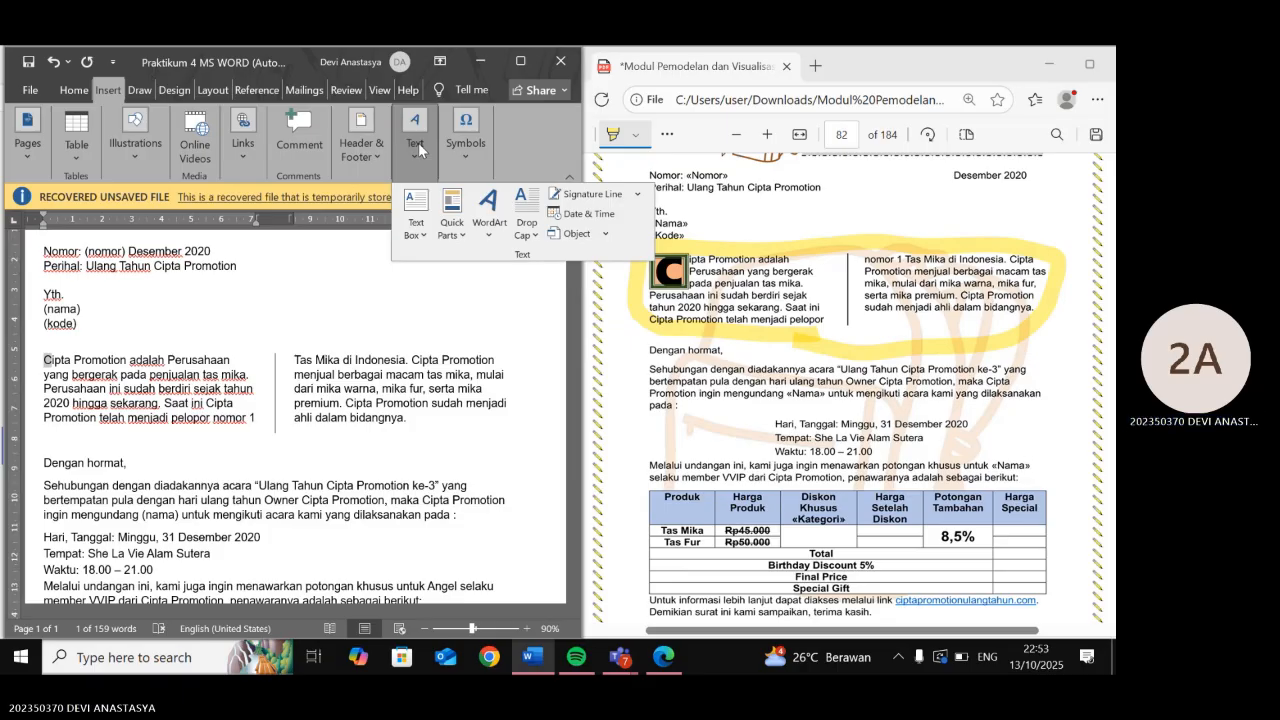
{"action": "left_click", "coordinate": [522, 230]}
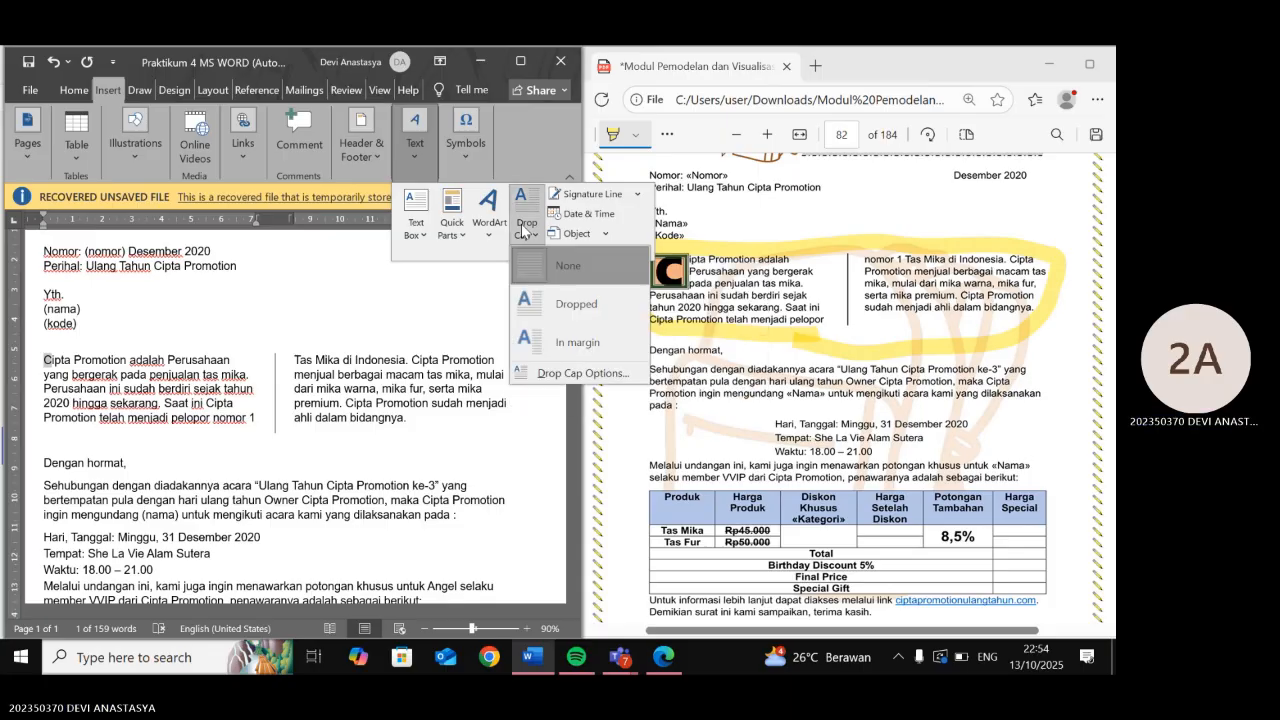
{"action": "left_click", "coordinate": [546, 372]}
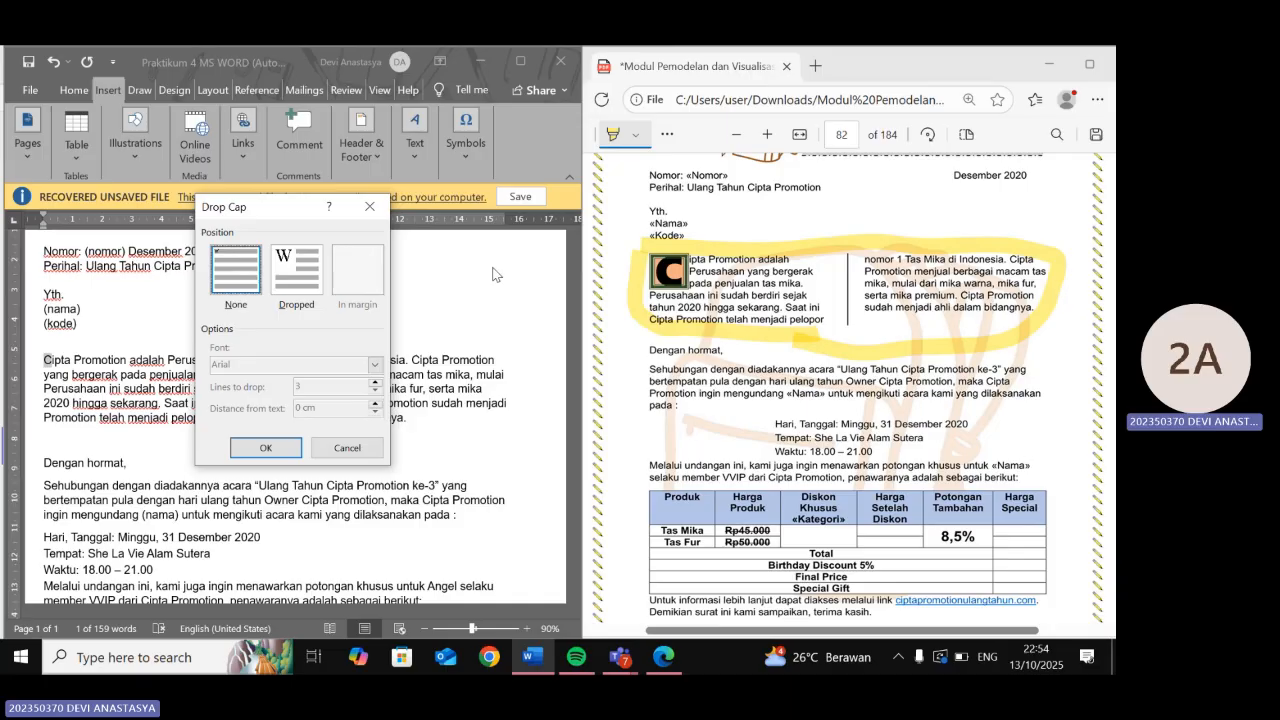
- Make the C a Dropped capital spanning 3 lines
{"action": "left_click", "coordinate": [316, 292]}
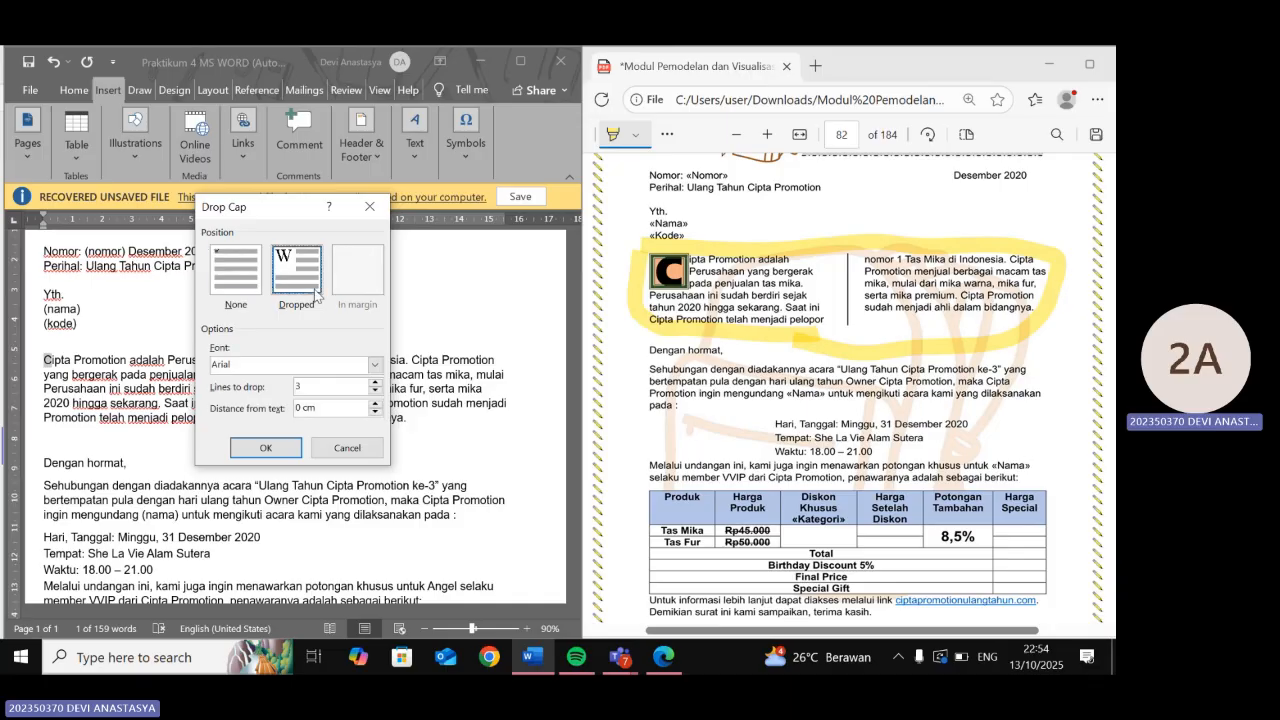
{"action": "left_click", "coordinate": [318, 385]}
{"action": "left_click", "coordinate": [266, 450]}
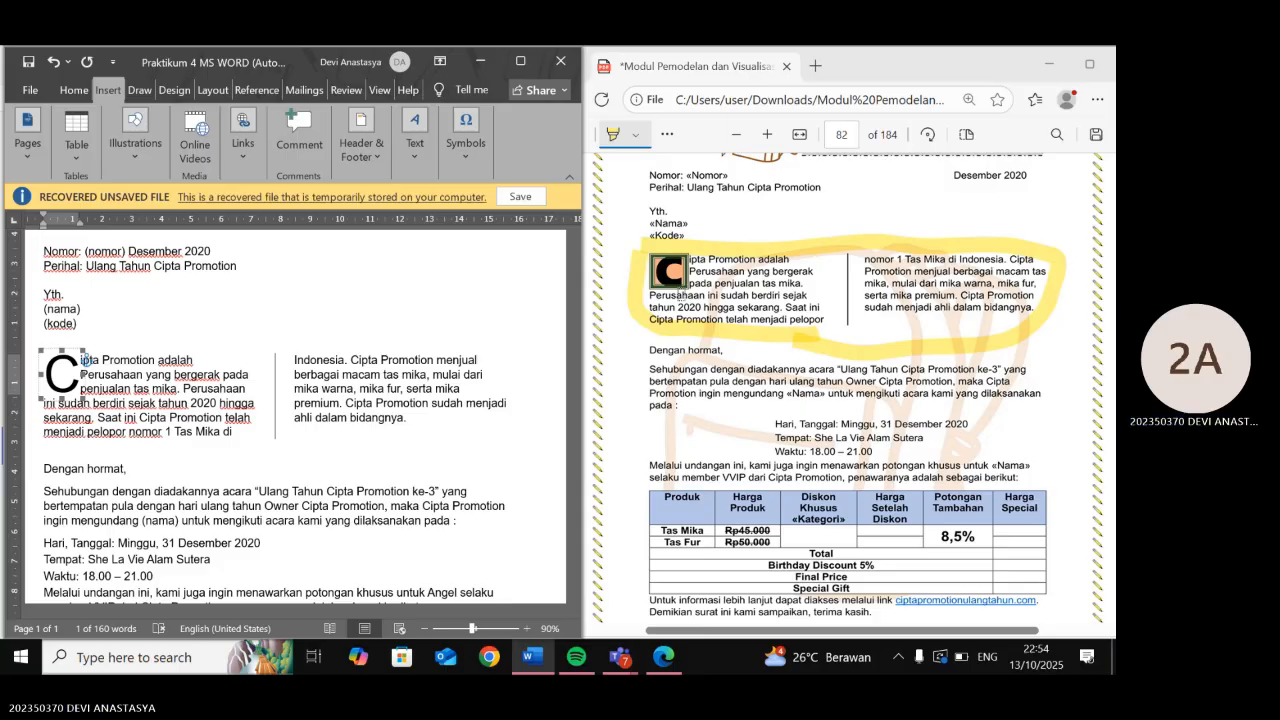
- Expand the Home tab's Paragraph group for the drop cap letter
{"action": "scroll", "coordinate": [680, 292], "scroll_direction": "up", "scroll_amount": 3}
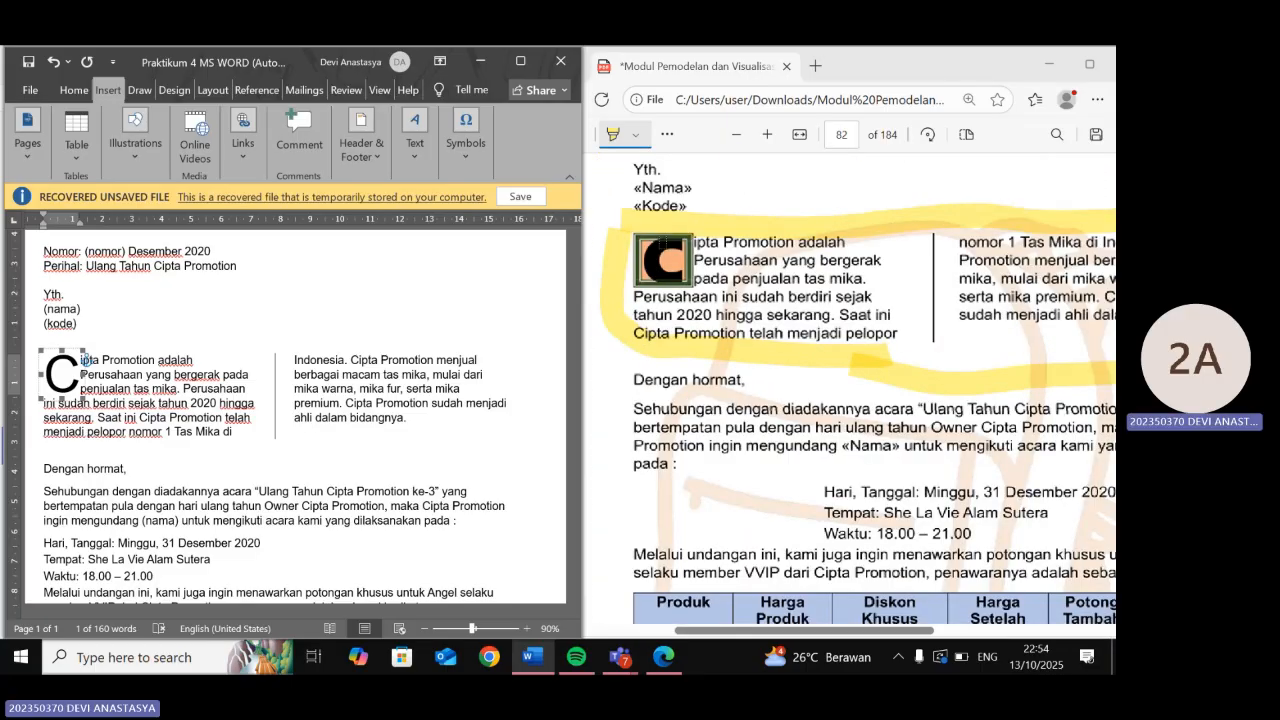
{"action": "scroll", "coordinate": [681, 296], "scroll_direction": "up", "scroll_amount": 3}
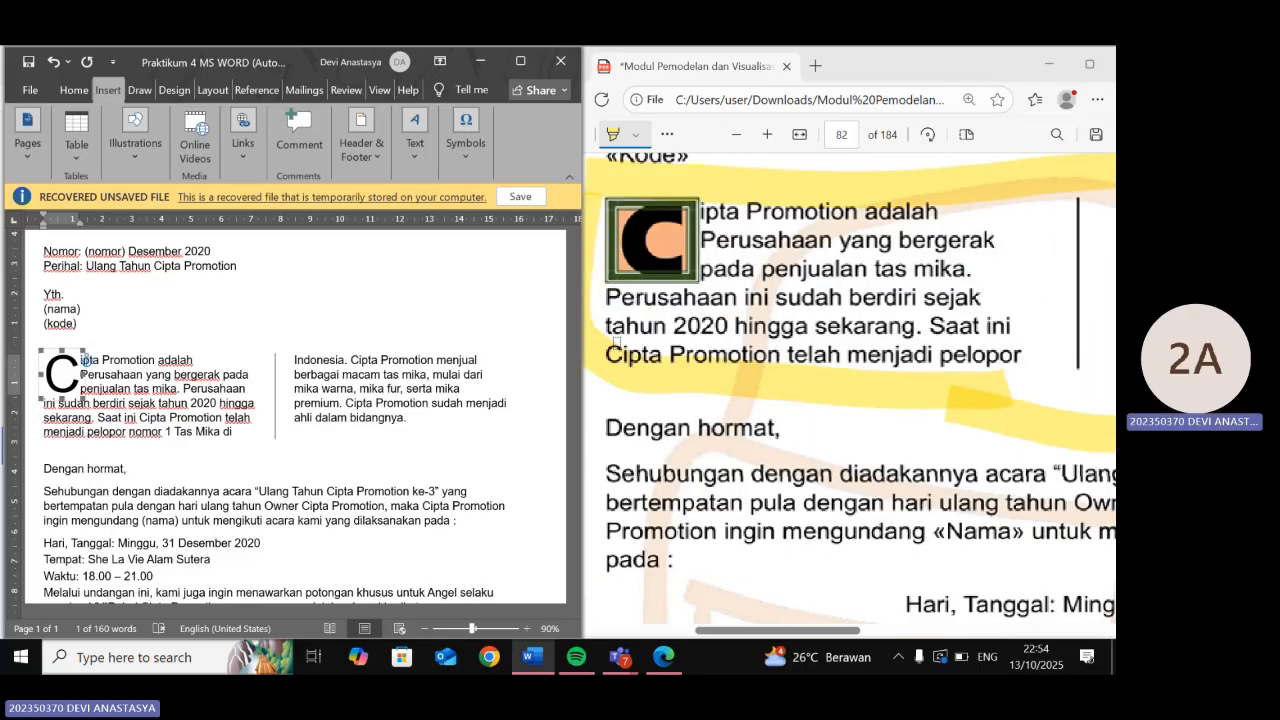
{"action": "scroll", "coordinate": [617, 342], "scroll_direction": "down", "scroll_amount": 2}
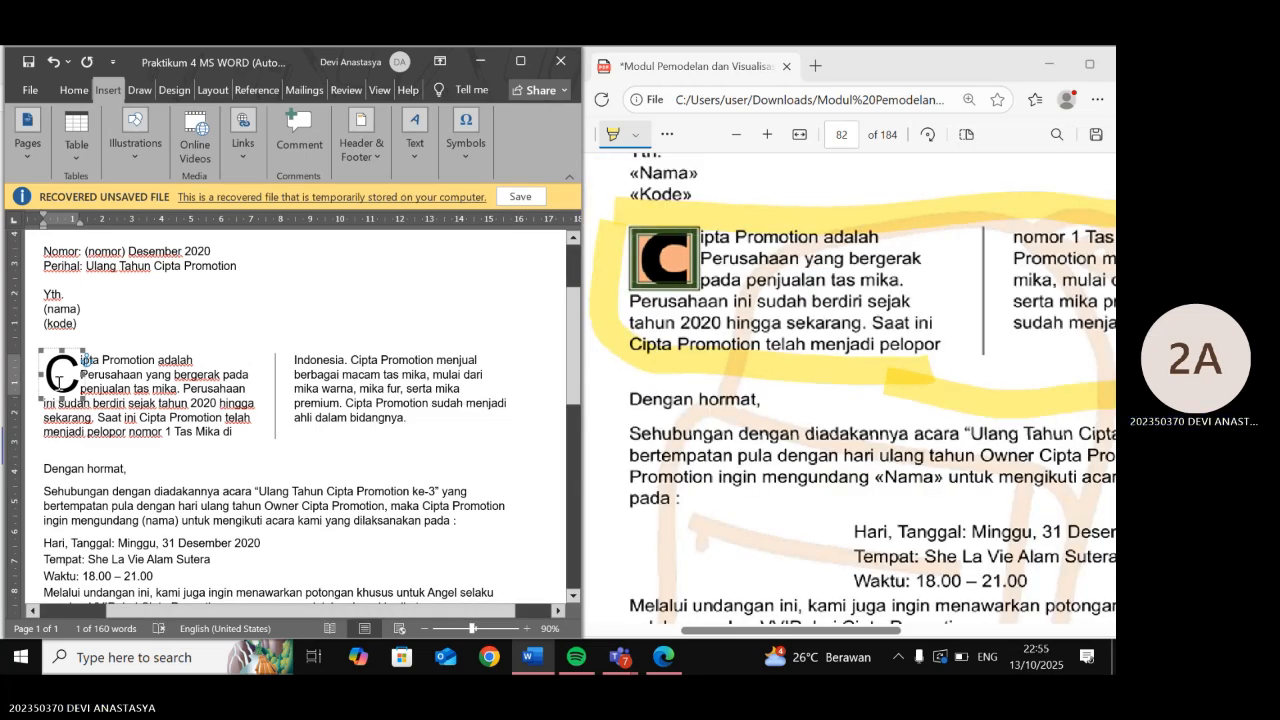
{"action": "left_click", "coordinate": [74, 90]}
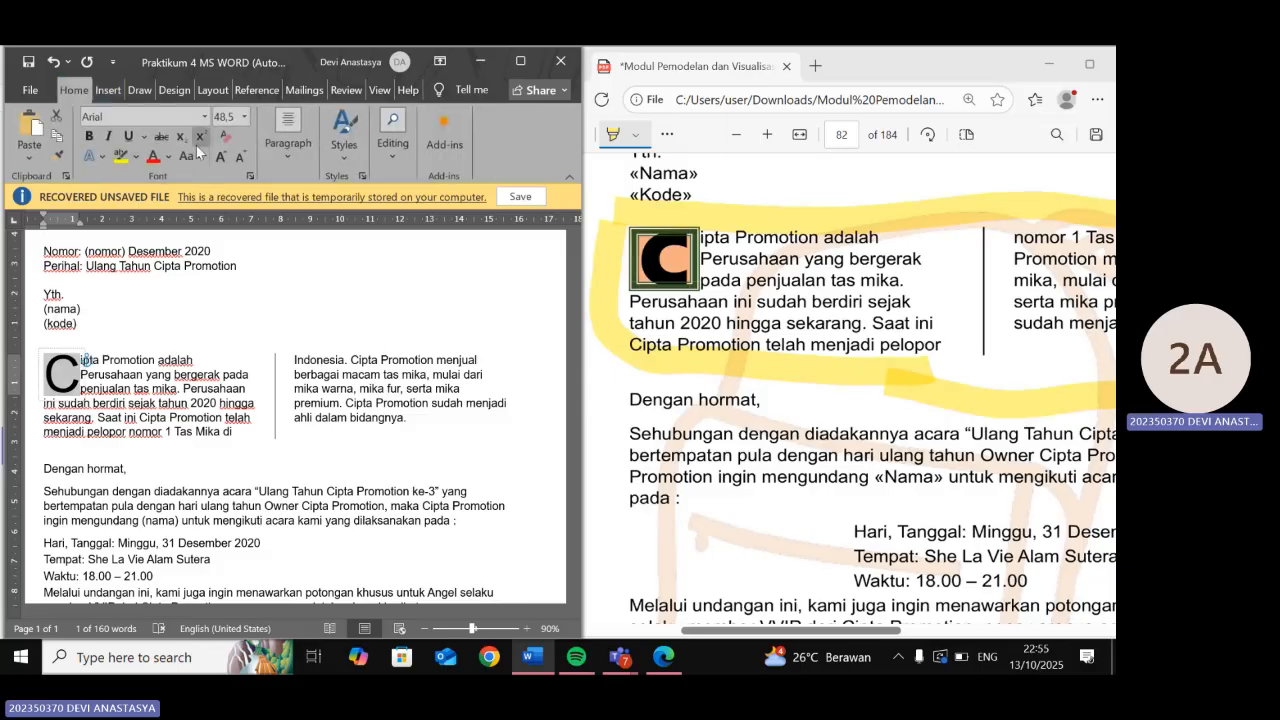
{"action": "left_click", "coordinate": [301, 149]}
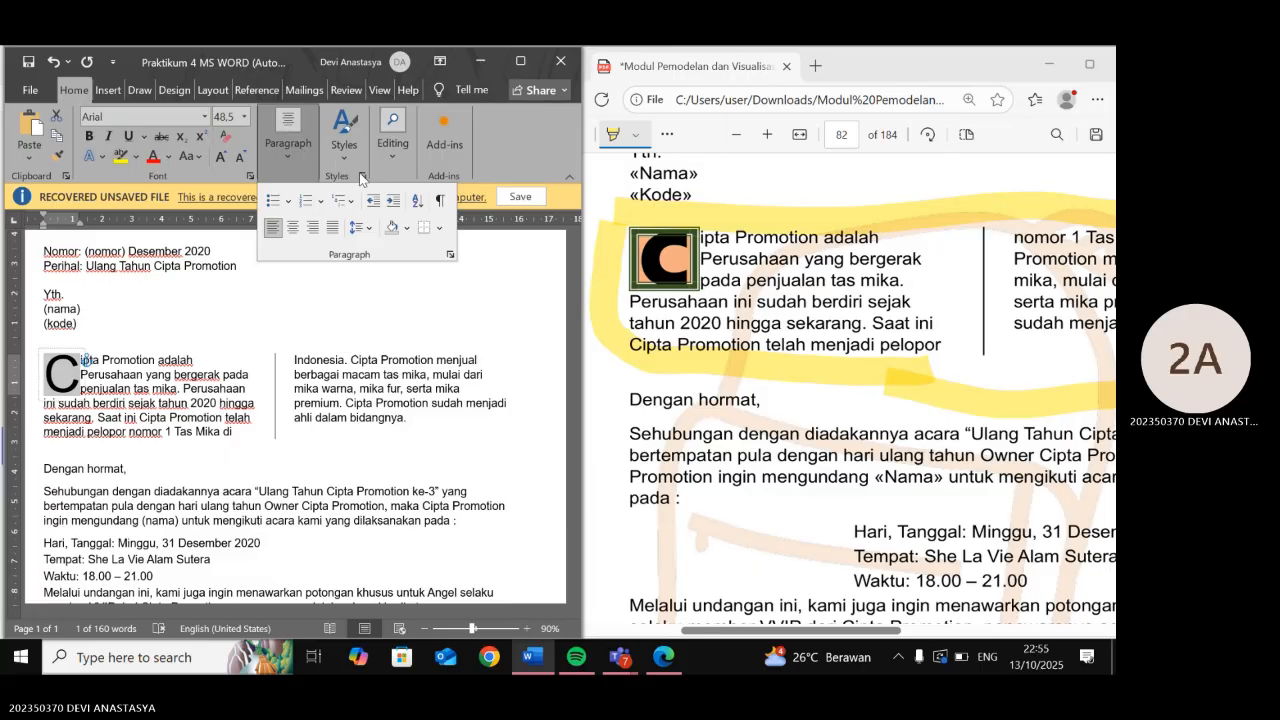
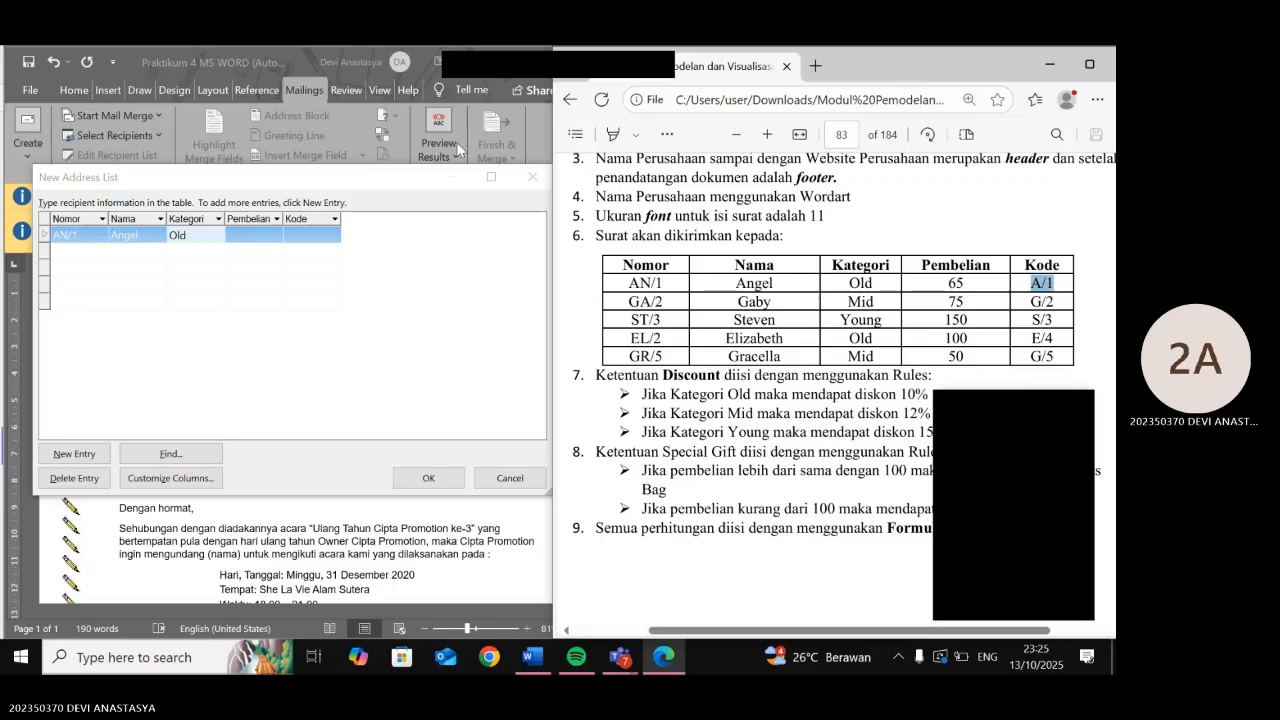
- Enter purchase 65 and code A/1 for the AN/1 recipient
{"action": "left_click", "coordinate": [251, 237]}
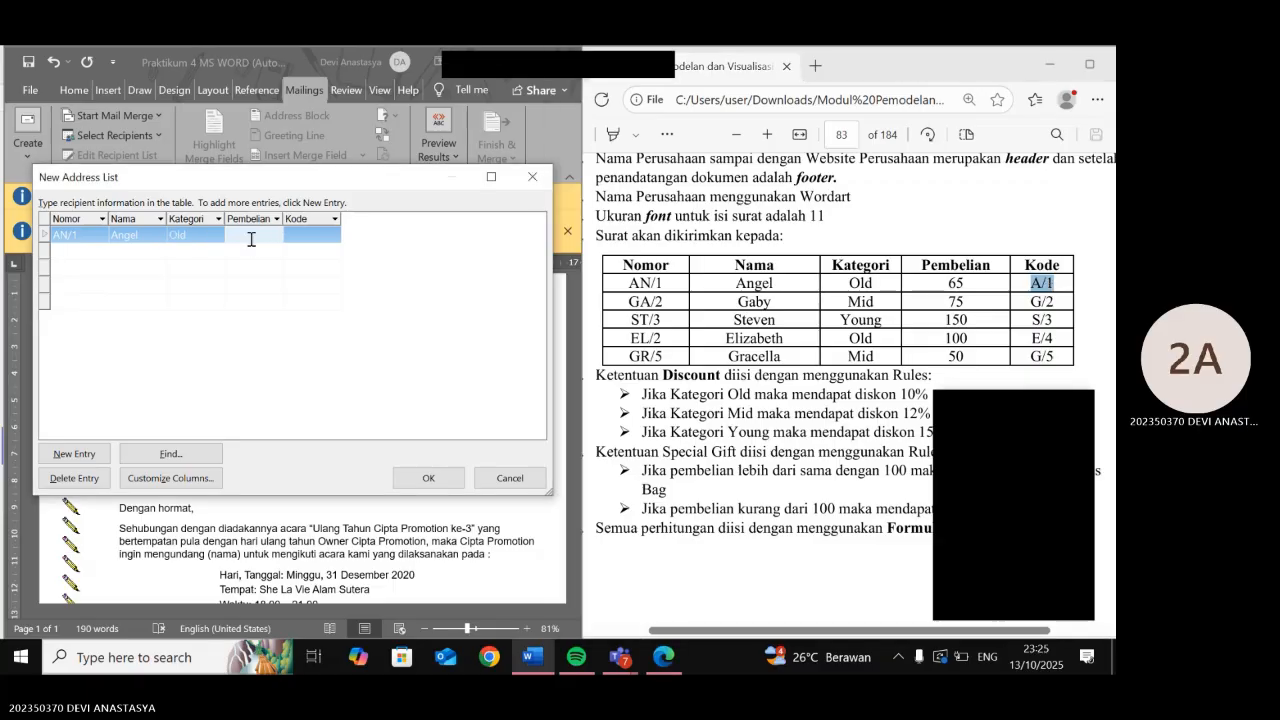
{"action": "type", "text": "65"}
{"action": "left_click", "coordinate": [310, 236]}
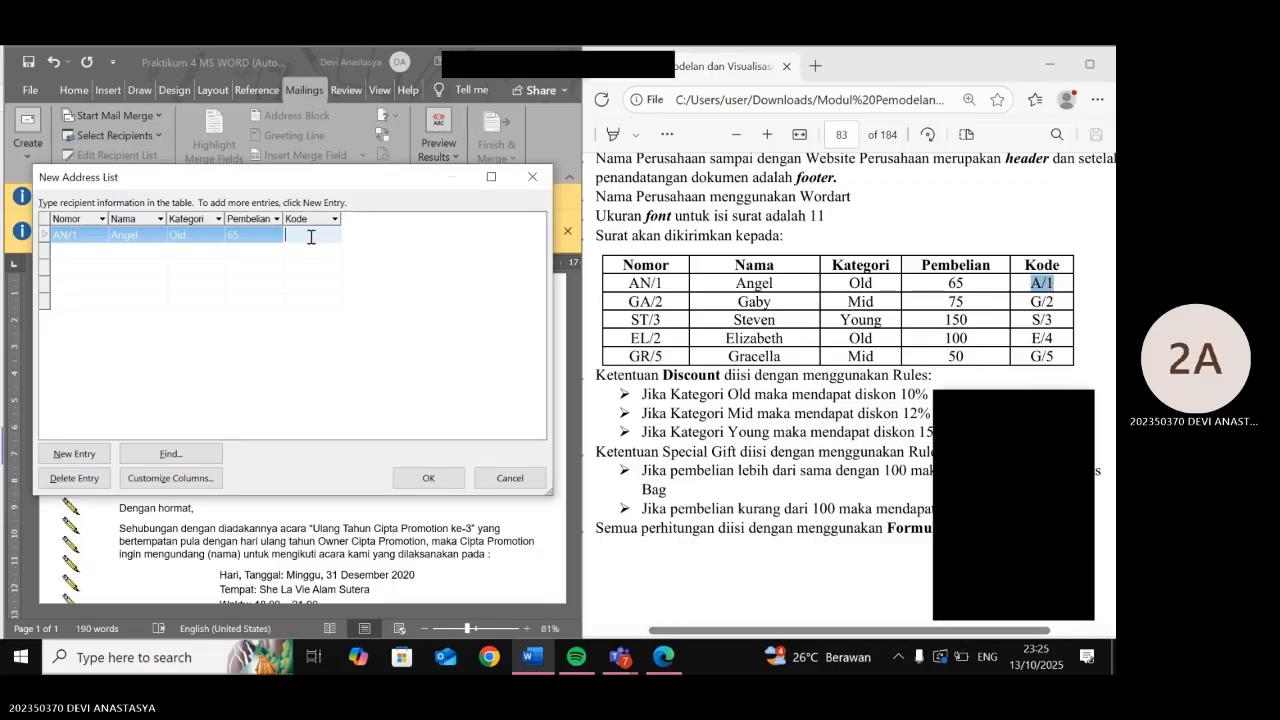
{"action": "type", "text": "A/1"}
- Add a second recipient with number GA/2 and the name copied from the PDF
{"action": "left_click", "coordinate": [76, 256]}
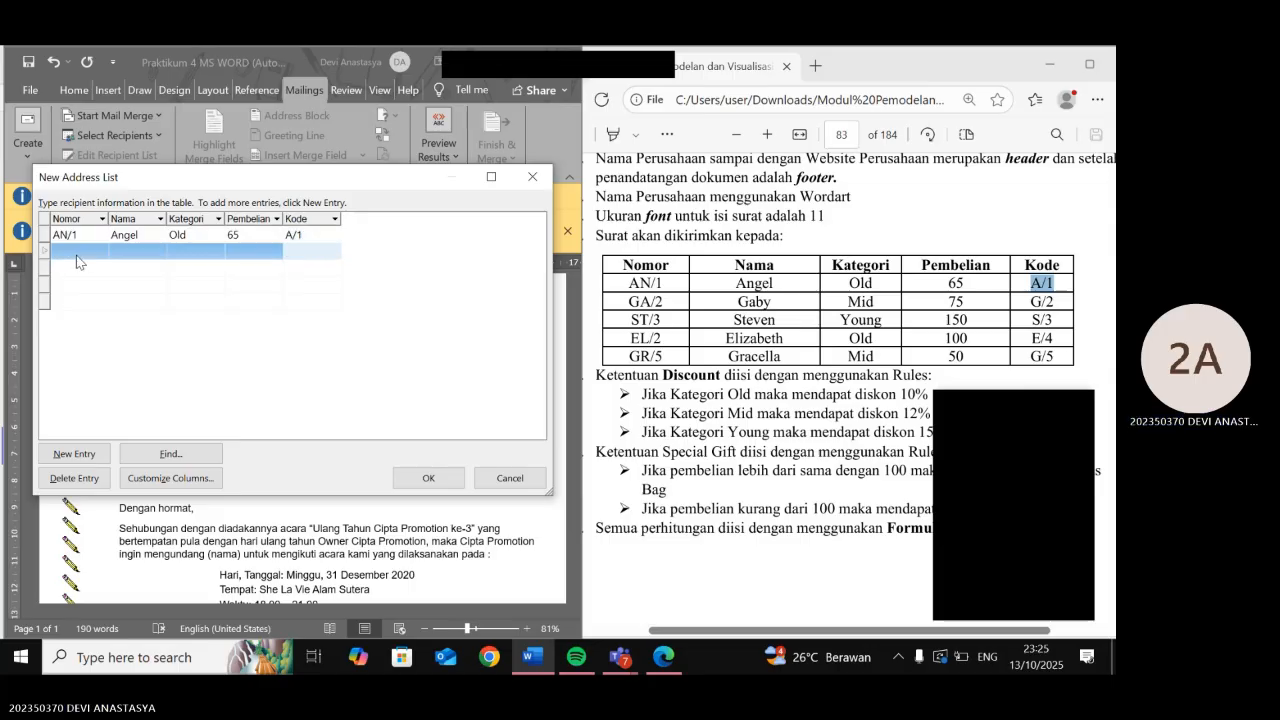
{"action": "left_click_drag", "start_coordinate": [629, 300], "coordinate": [665, 303]}
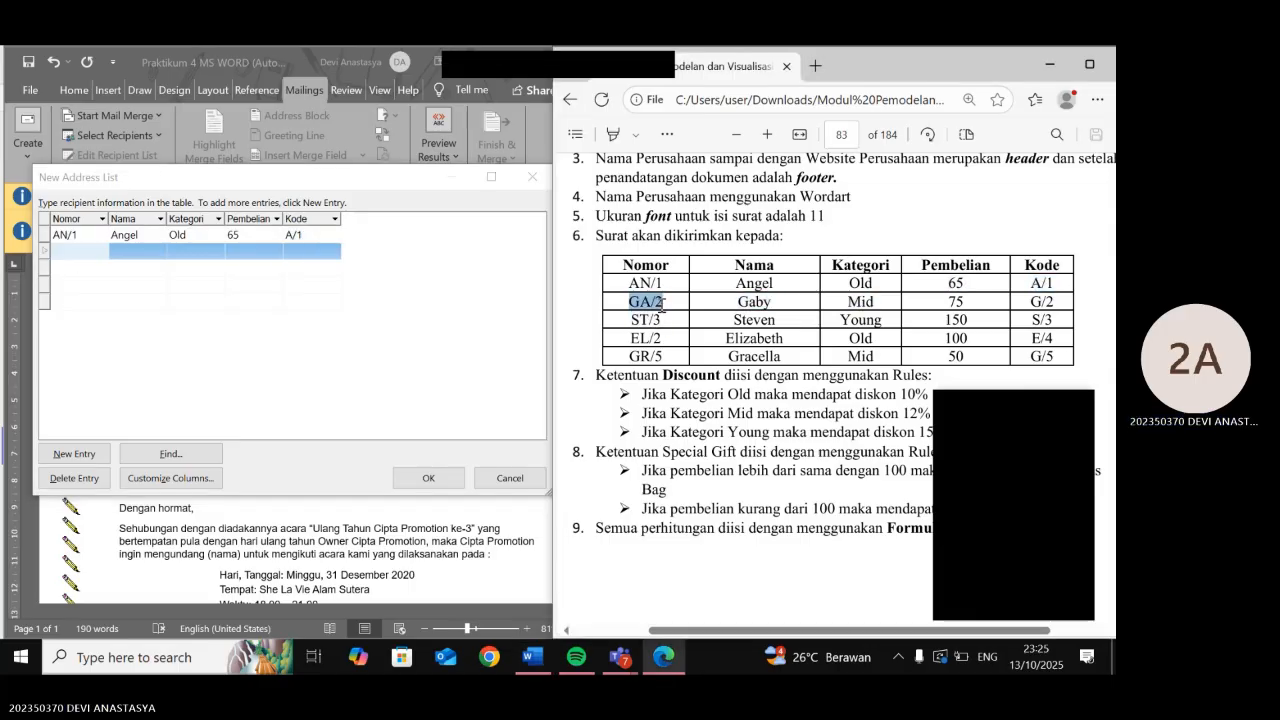
{"action": "key", "text": "ctrl+c"}
{"action": "left_click", "coordinate": [103, 248]}
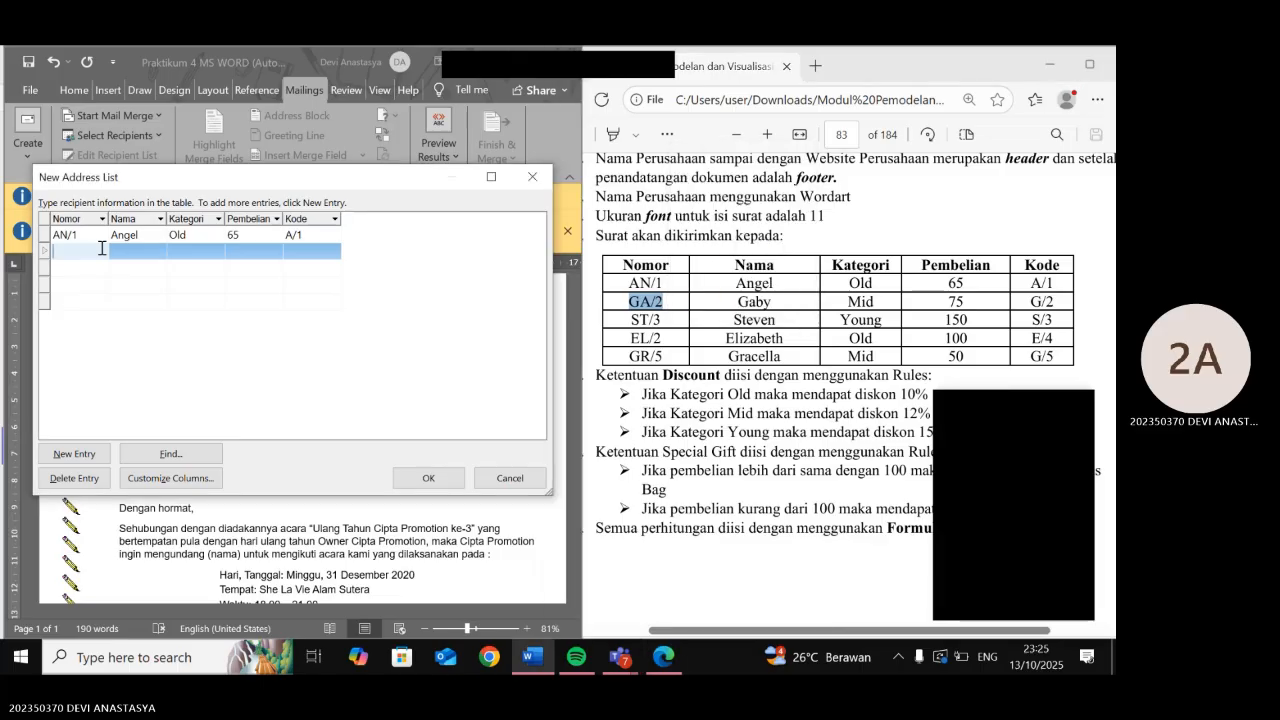
{"action": "key", "text": "ctrl+v"}
{"action": "left_click_drag", "start_coordinate": [738, 301], "coordinate": [768, 306]}
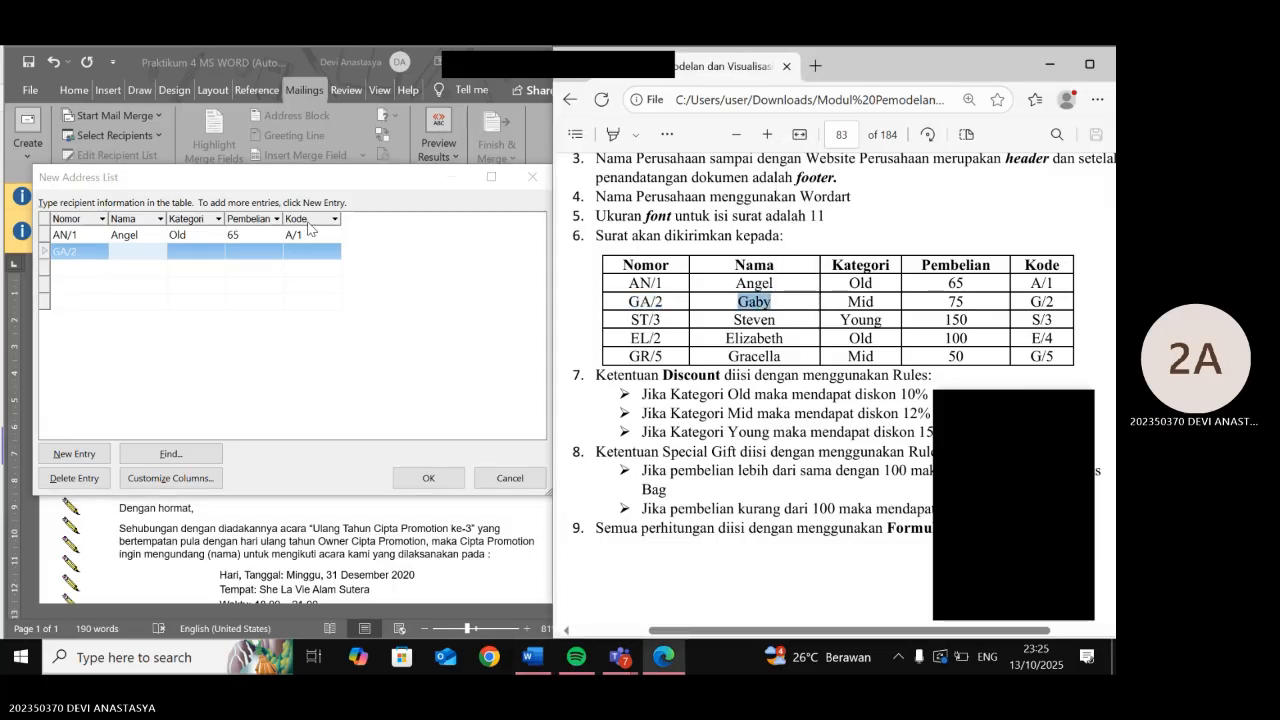
{"action": "left_click", "coordinate": [138, 253]}
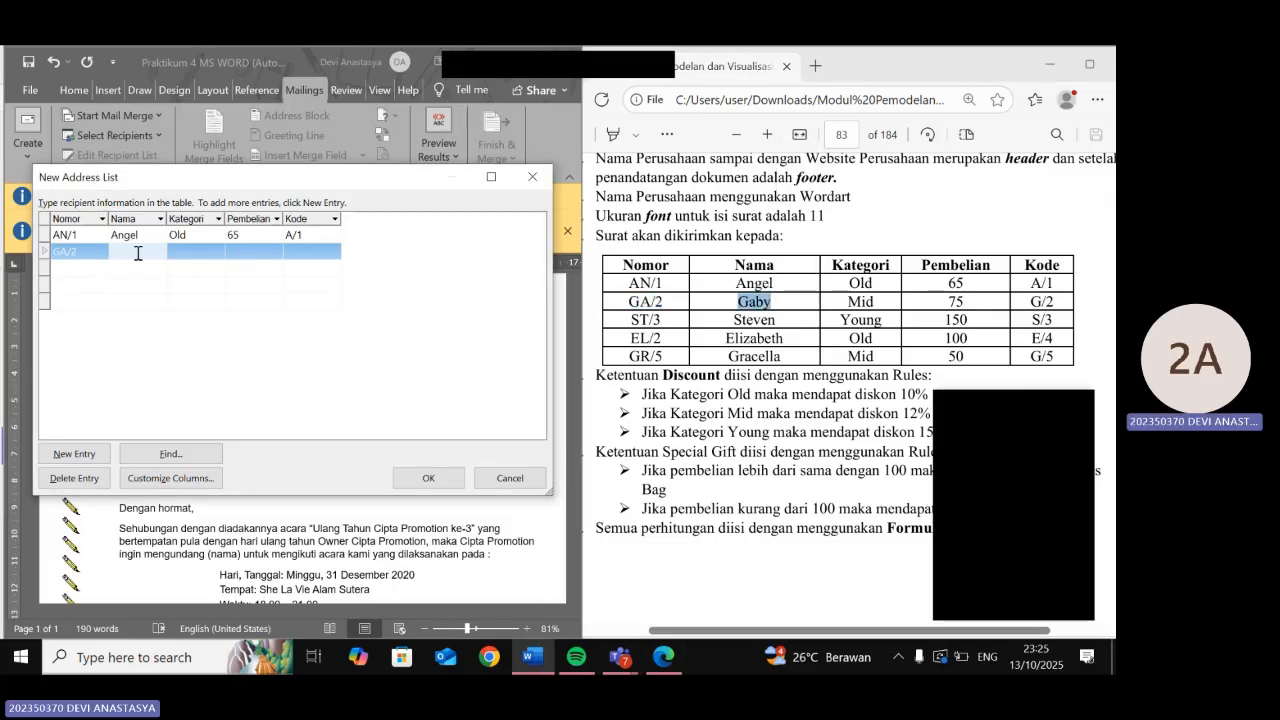
{"action": "key", "text": "ctrl+v"}
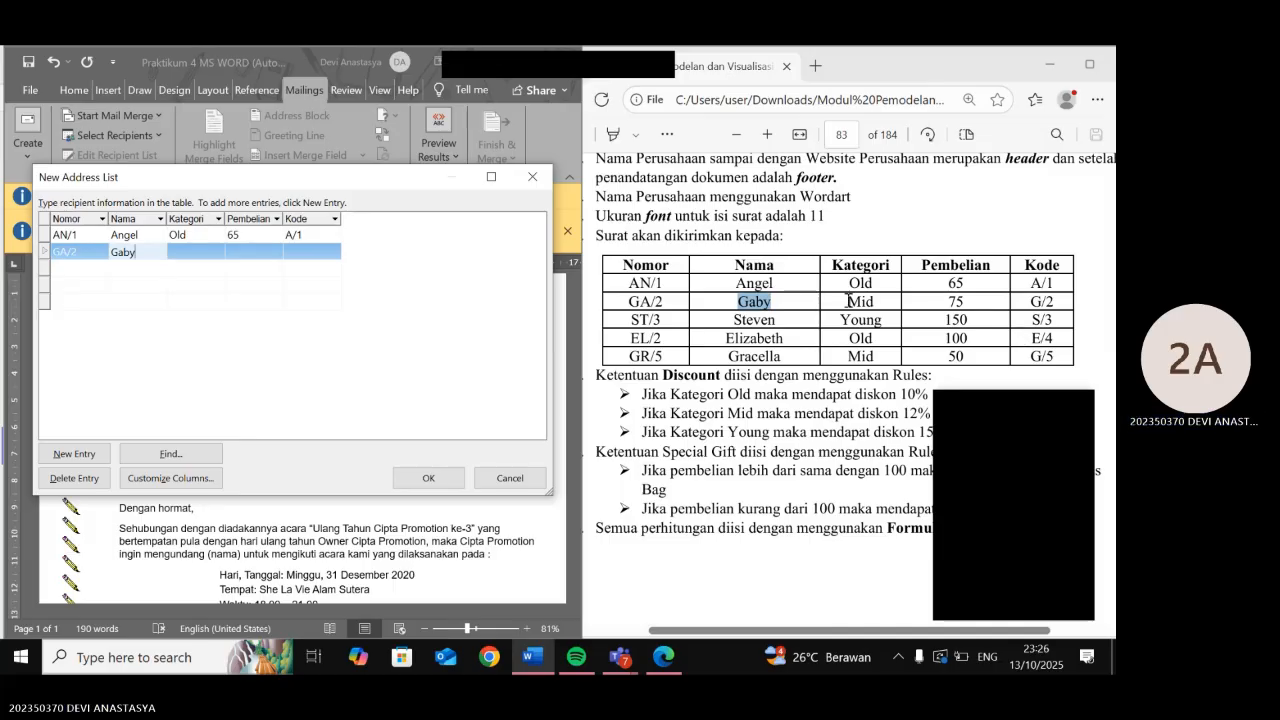
- Fill GA/2's category Mid, purchase 75 and code G/2 from the PDF table
{"action": "left_click_drag", "start_coordinate": [848, 301], "coordinate": [875, 302]}
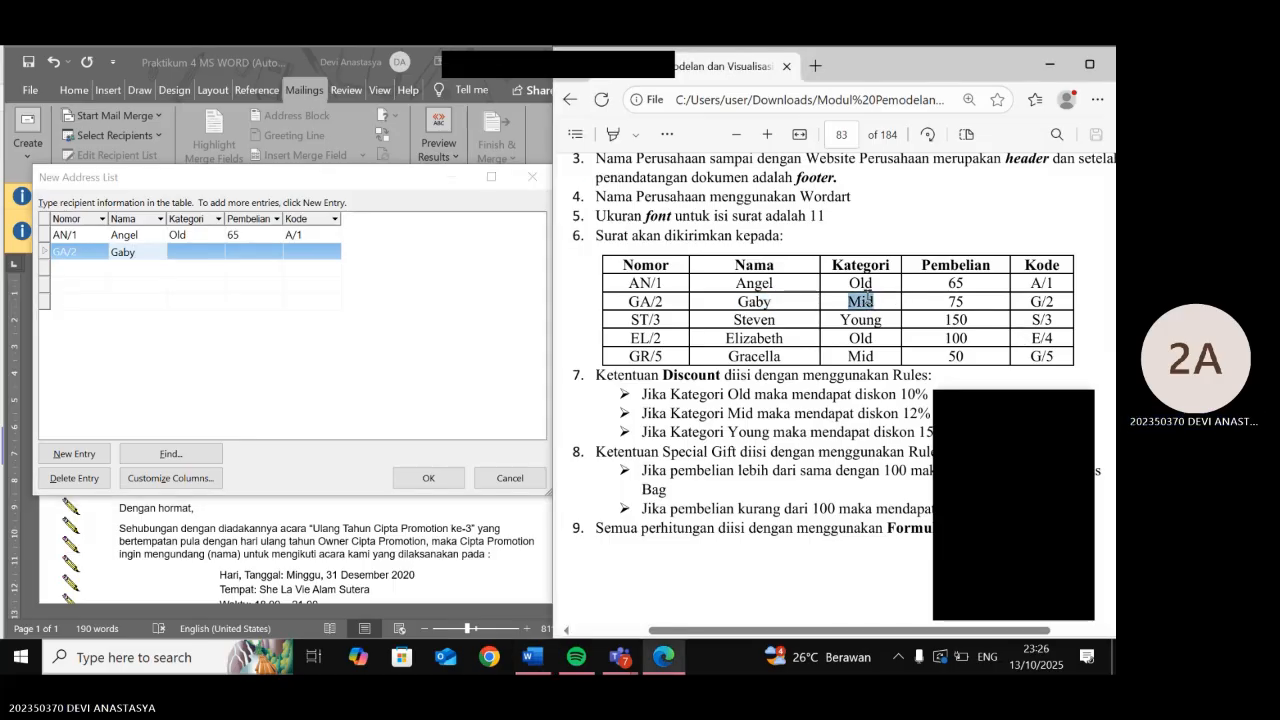
{"action": "left_click", "coordinate": [196, 258]}
{"action": "key", "text": "ctrl+v"}
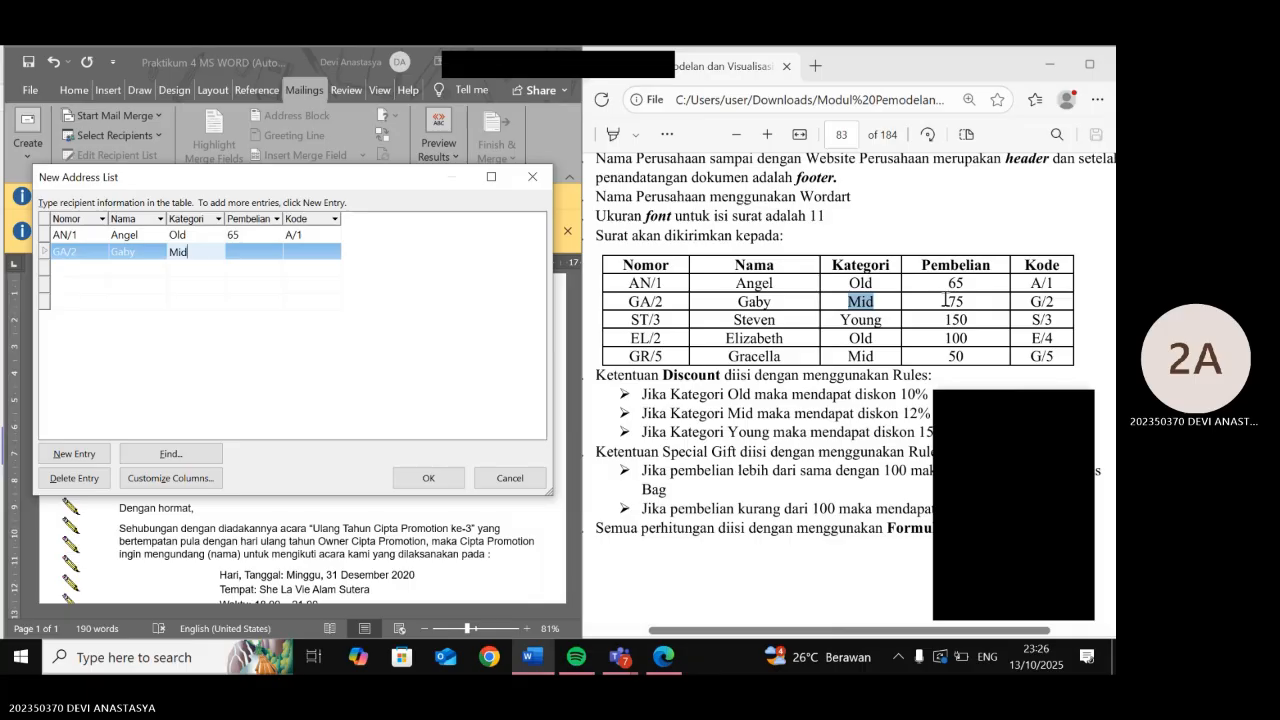
{"action": "left_click_drag", "start_coordinate": [946, 301], "coordinate": [958, 313]}
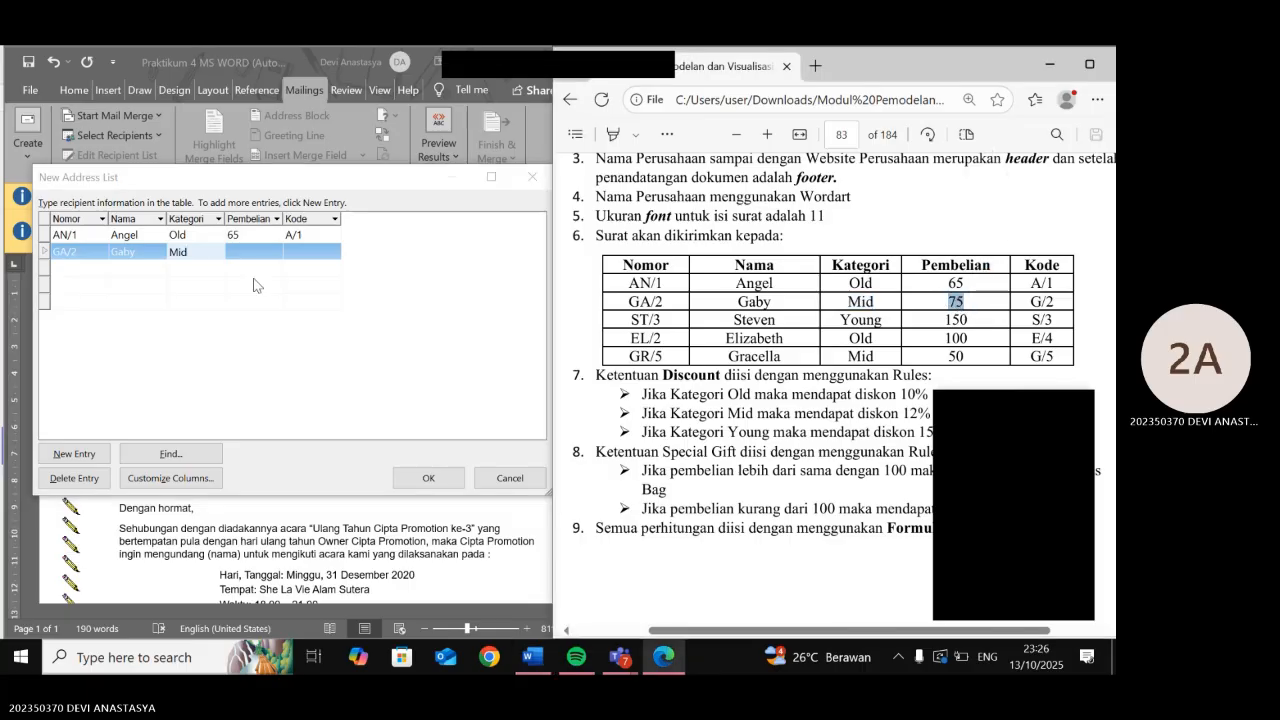
{"action": "left_click", "coordinate": [260, 251]}
{"action": "key", "text": "ctrl+v"}
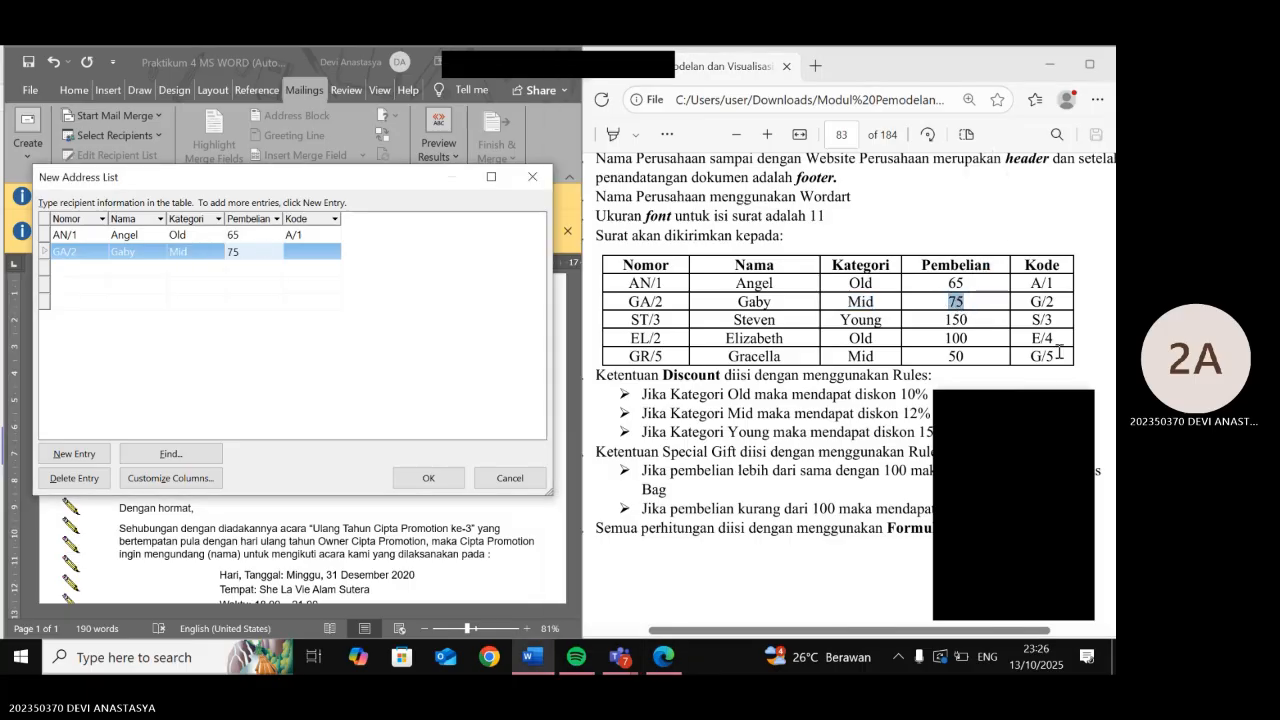
{"action": "left_click_drag", "start_coordinate": [1030, 300], "coordinate": [1050, 308]}
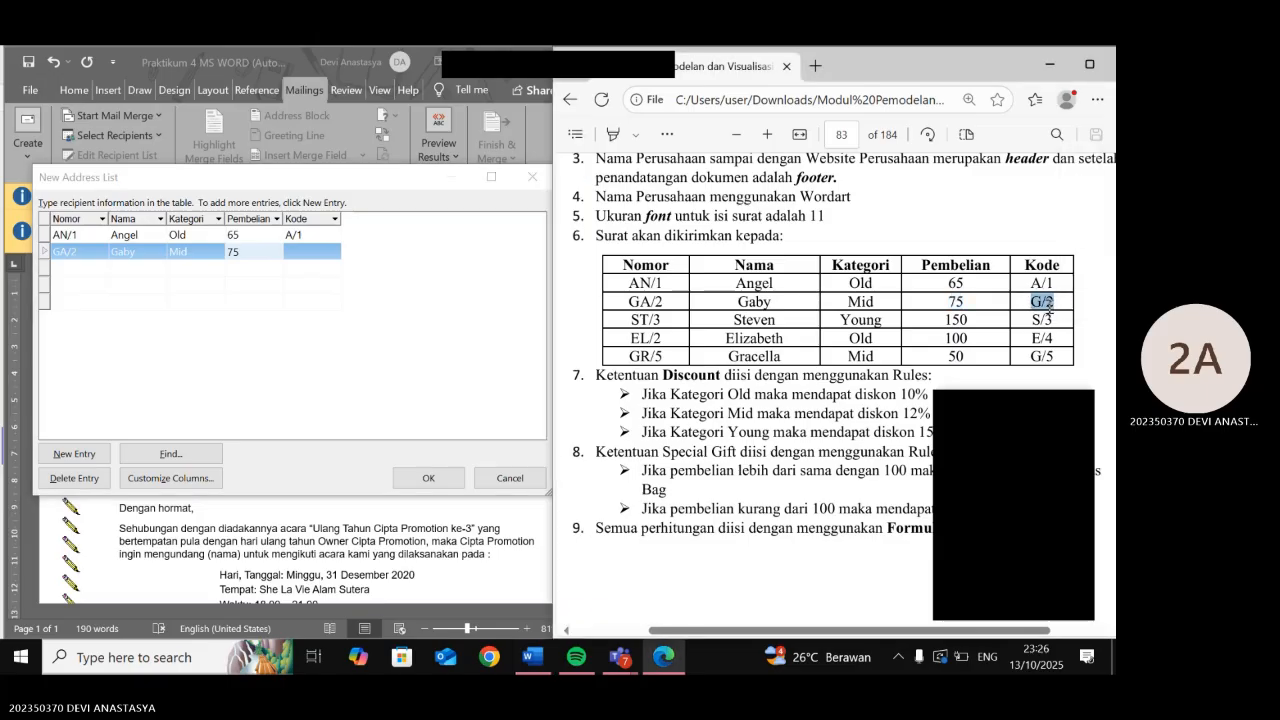
{"action": "left_click", "coordinate": [310, 257]}
{"action": "key", "text": "ctrl+v"}
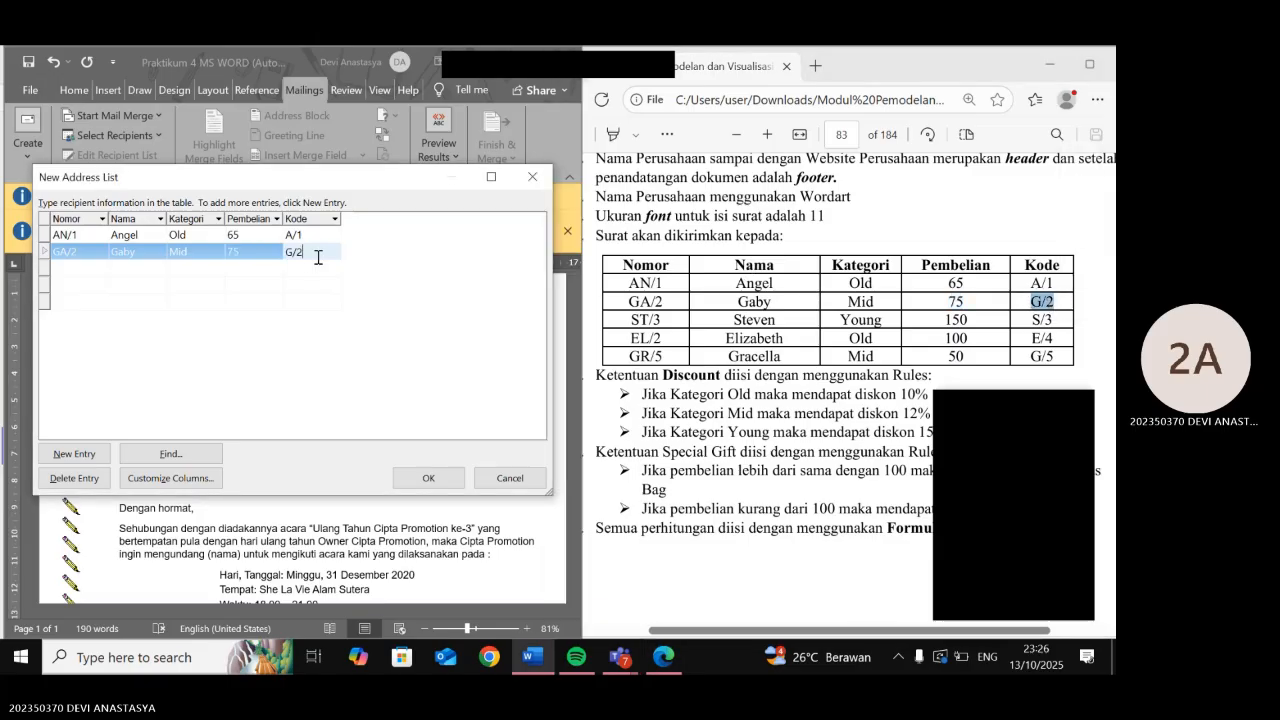
- Start a third recipient with number ST/3 and the name copied from the PDF
{"action": "left_click", "coordinate": [628, 314]}
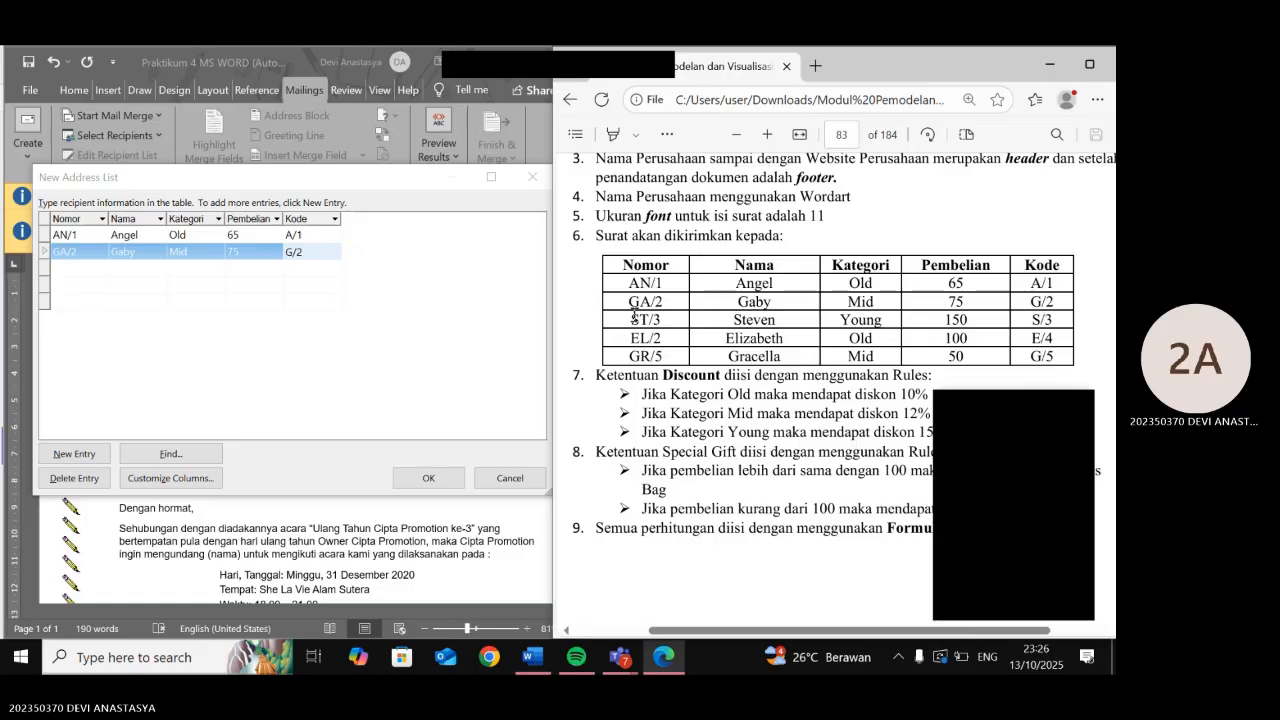
{"action": "left_click_drag", "start_coordinate": [631, 319], "coordinate": [663, 319]}
{"action": "left_click", "coordinate": [85, 275]}
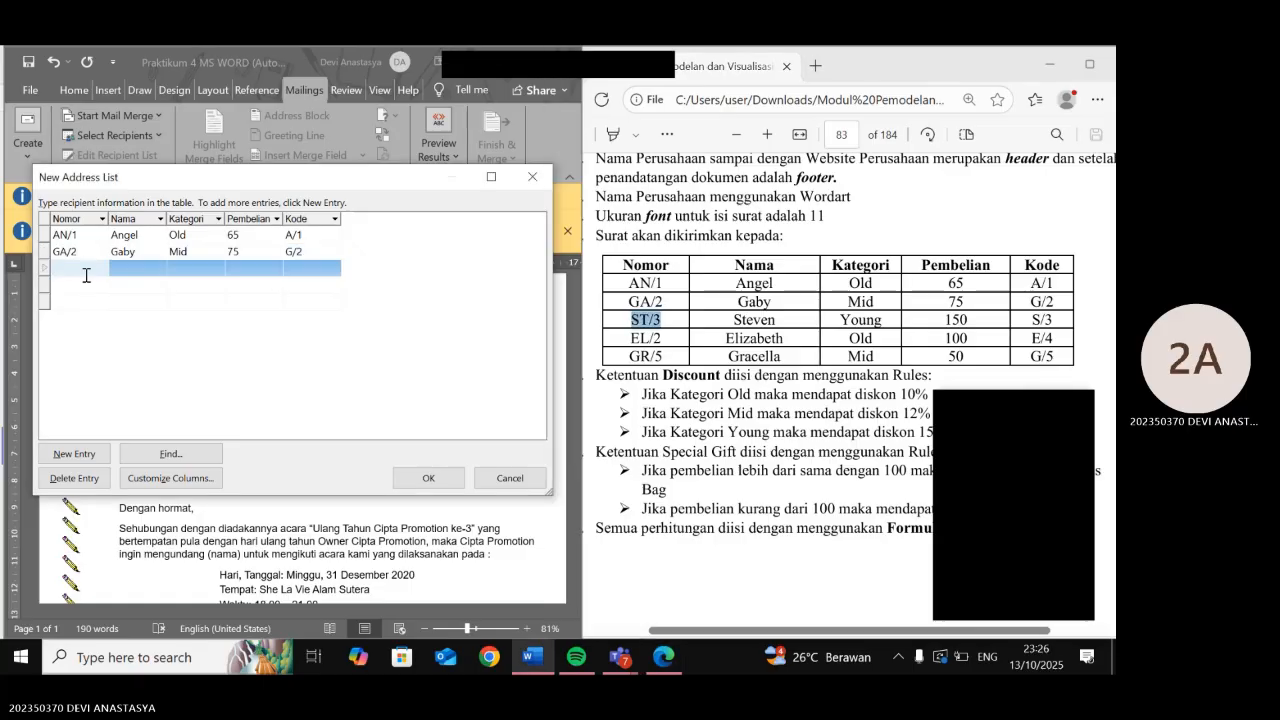
{"action": "key", "text": "ctrl+v"}
{"action": "left_click_drag", "start_coordinate": [735, 319], "coordinate": [776, 320]}
{"action": "left_click", "coordinate": [123, 268]}
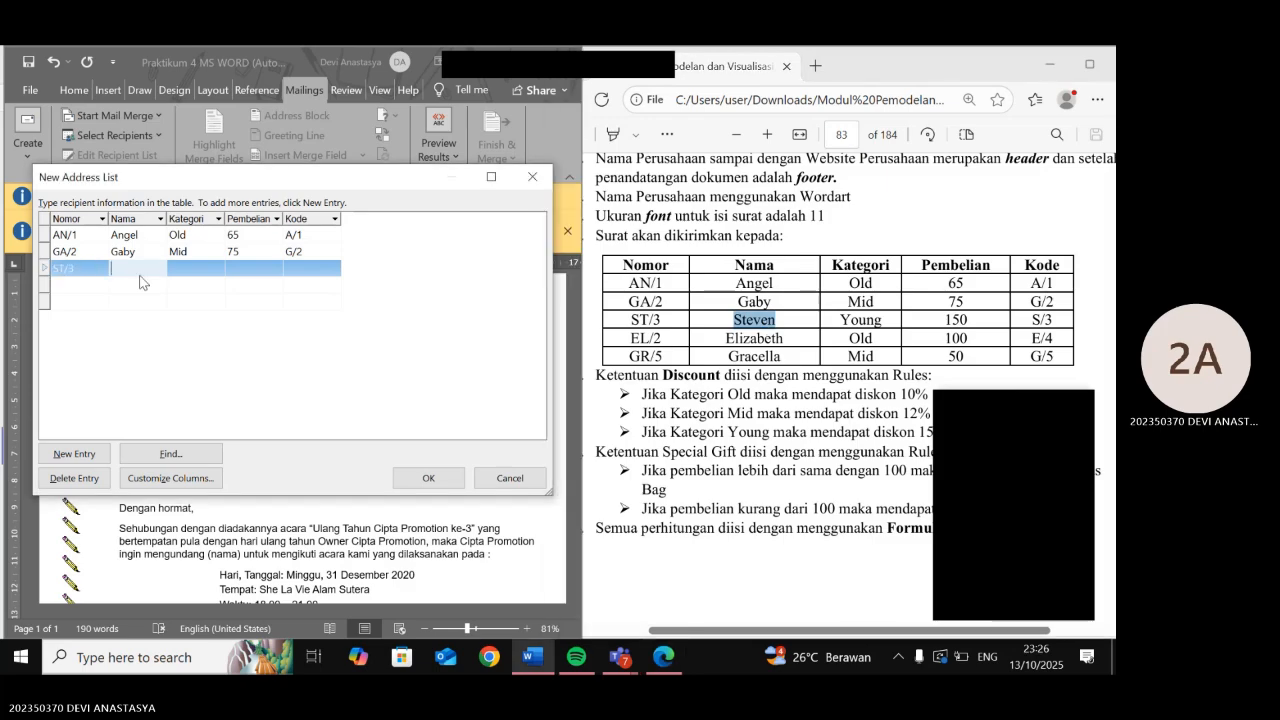
{"action": "key", "text": "ctrl+v"}
- Fill ST/3's category Young, purchase 150 and code S/3, then add a blank row
{"action": "left_click_drag", "start_coordinate": [841, 319], "coordinate": [878, 324]}
{"action": "key", "text": "ctrl+c"}
{"action": "left_click", "coordinate": [197, 268]}
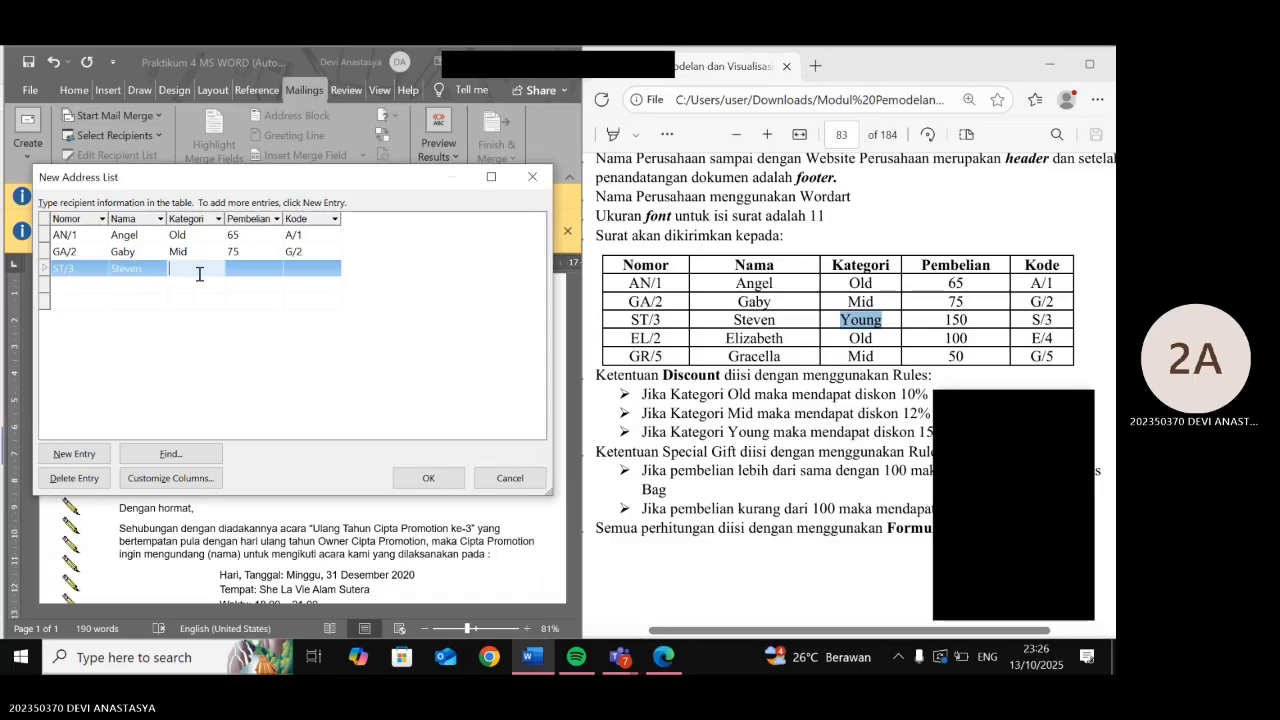
{"action": "key", "text": "ctrl+v"}
{"action": "left_click_drag", "start_coordinate": [947, 318], "coordinate": [967, 322]}
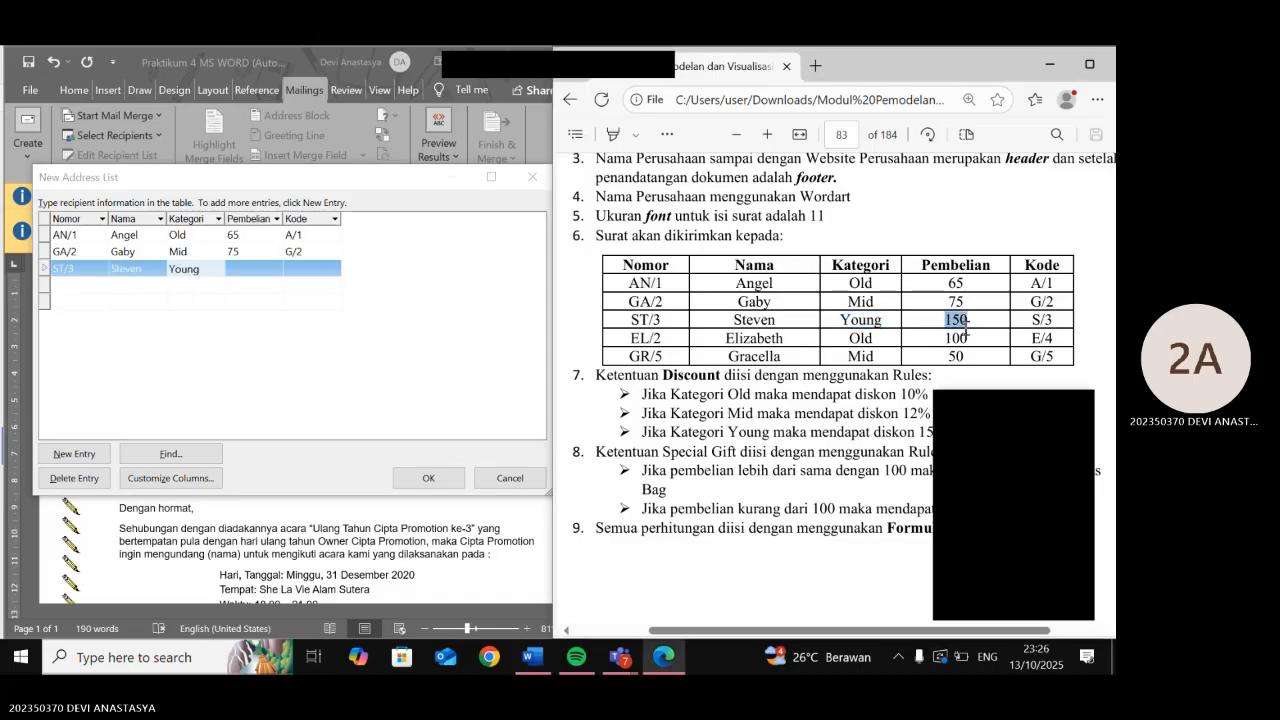
{"action": "key", "text": "ctrl+c"}
{"action": "left_click", "coordinate": [262, 263]}
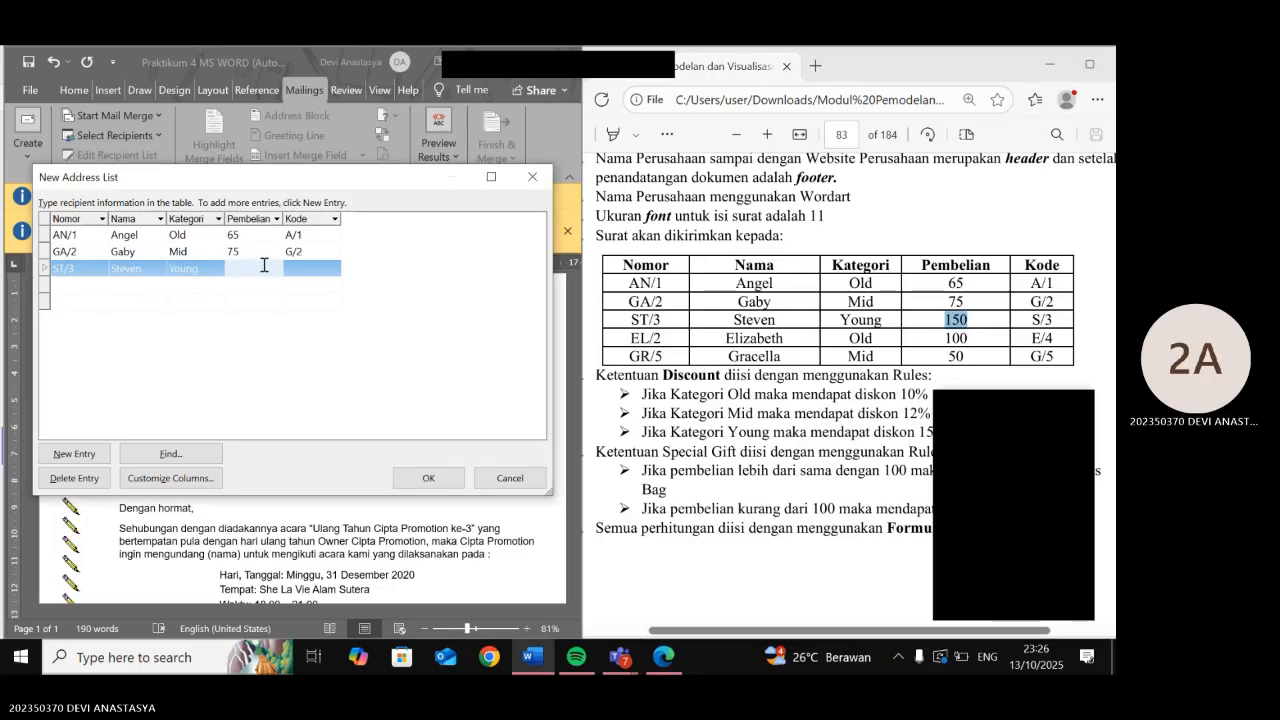
{"action": "key", "text": "ctrl+v"}
{"action": "left_click_drag", "start_coordinate": [1034, 318], "coordinate": [1052, 320]}
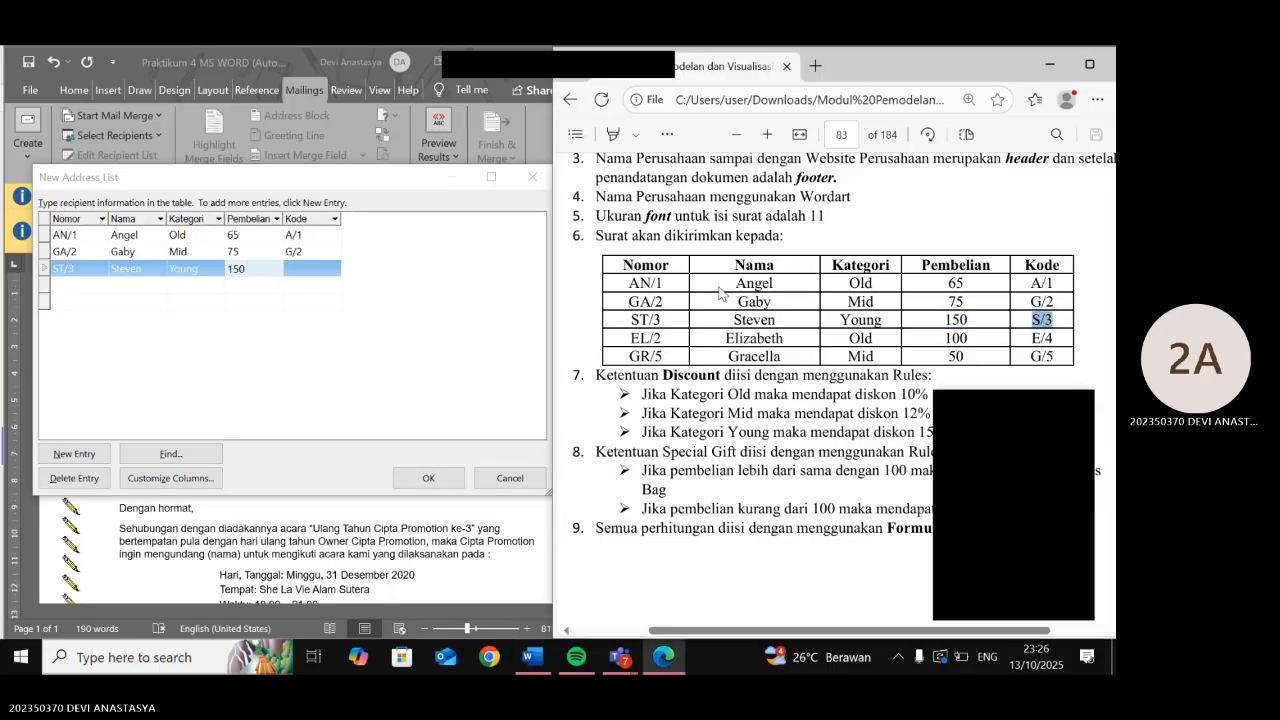
{"action": "left_click", "coordinate": [338, 270]}
{"action": "key", "text": "ctrl+v"}
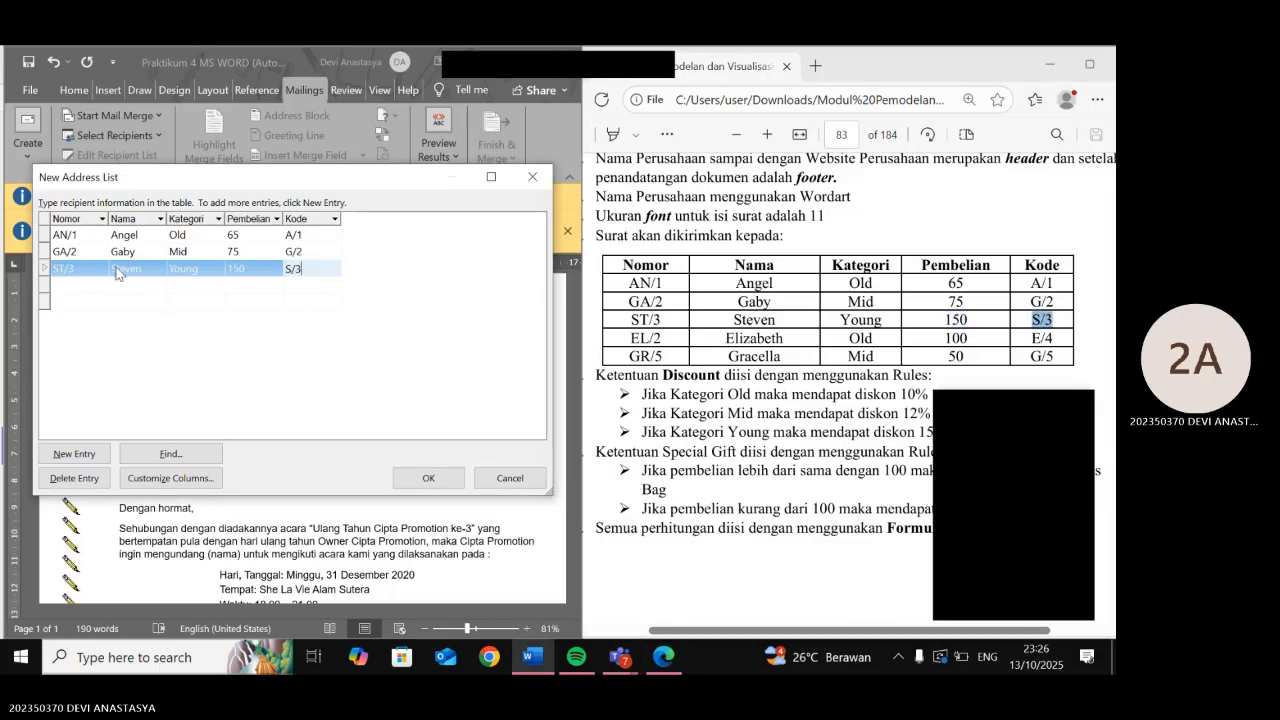
{"action": "key", "text": "Tab"}
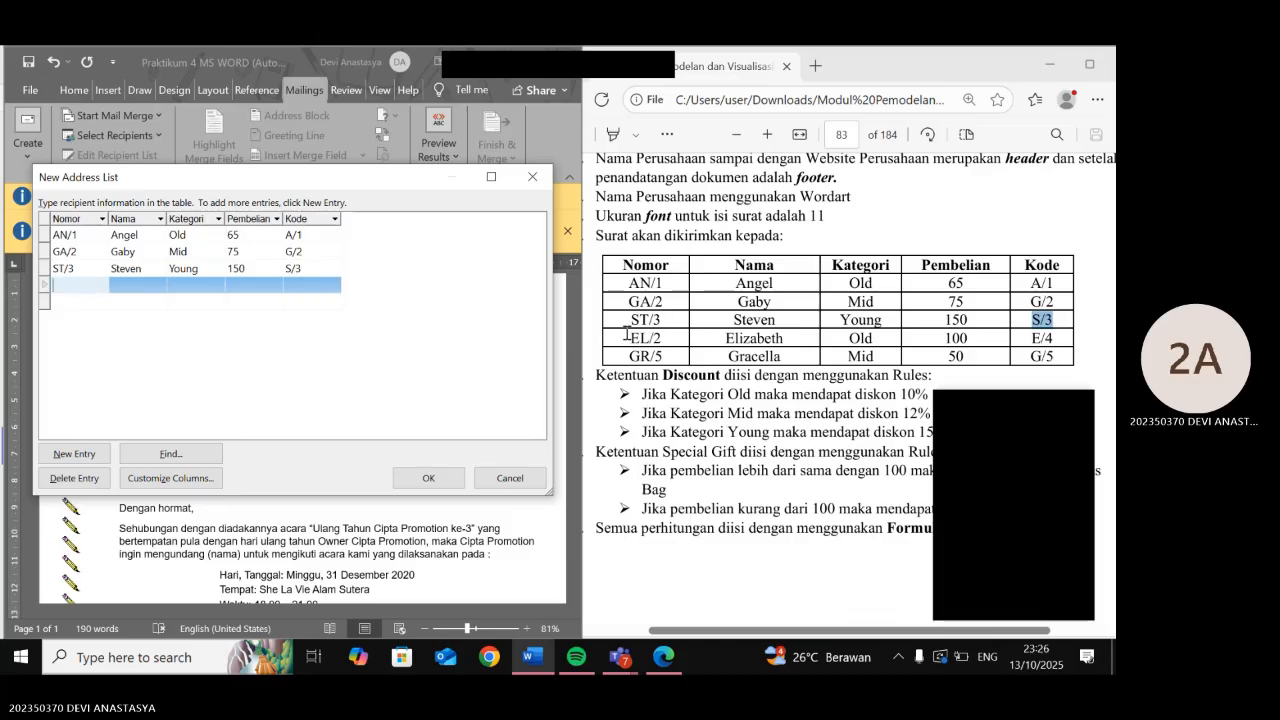
- Enter number EL/2 and the recipient's name from the PDF in the new row
{"action": "left_click_drag", "start_coordinate": [633, 338], "coordinate": [661, 340]}
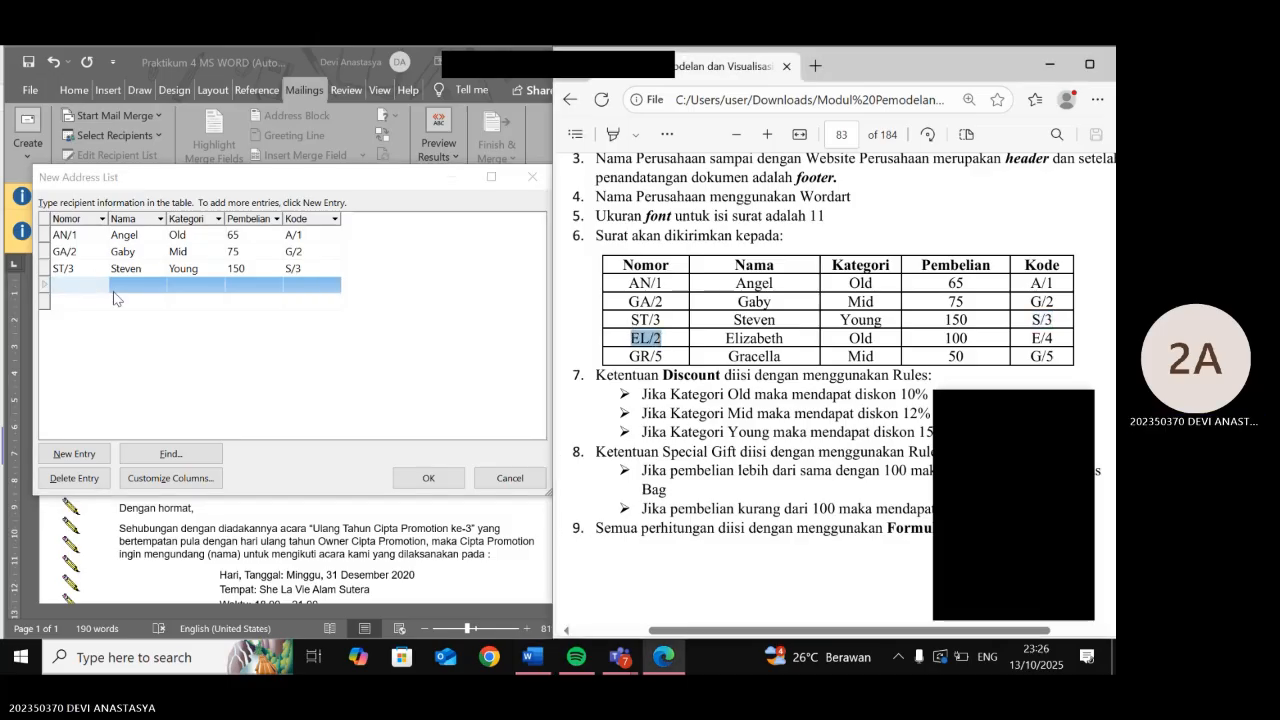
{"action": "left_click", "coordinate": [81, 286]}
{"action": "key", "text": "ctrl+v"}
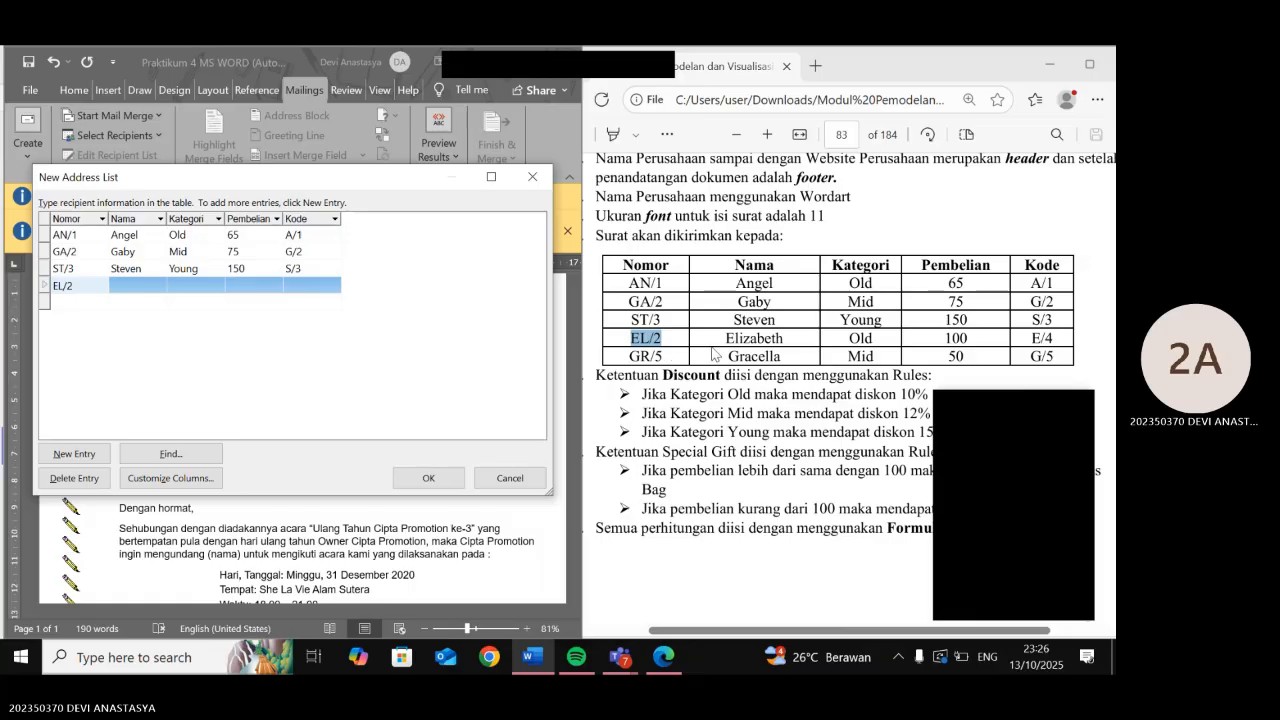
{"action": "left_click_drag", "start_coordinate": [722, 338], "coordinate": [785, 340]}
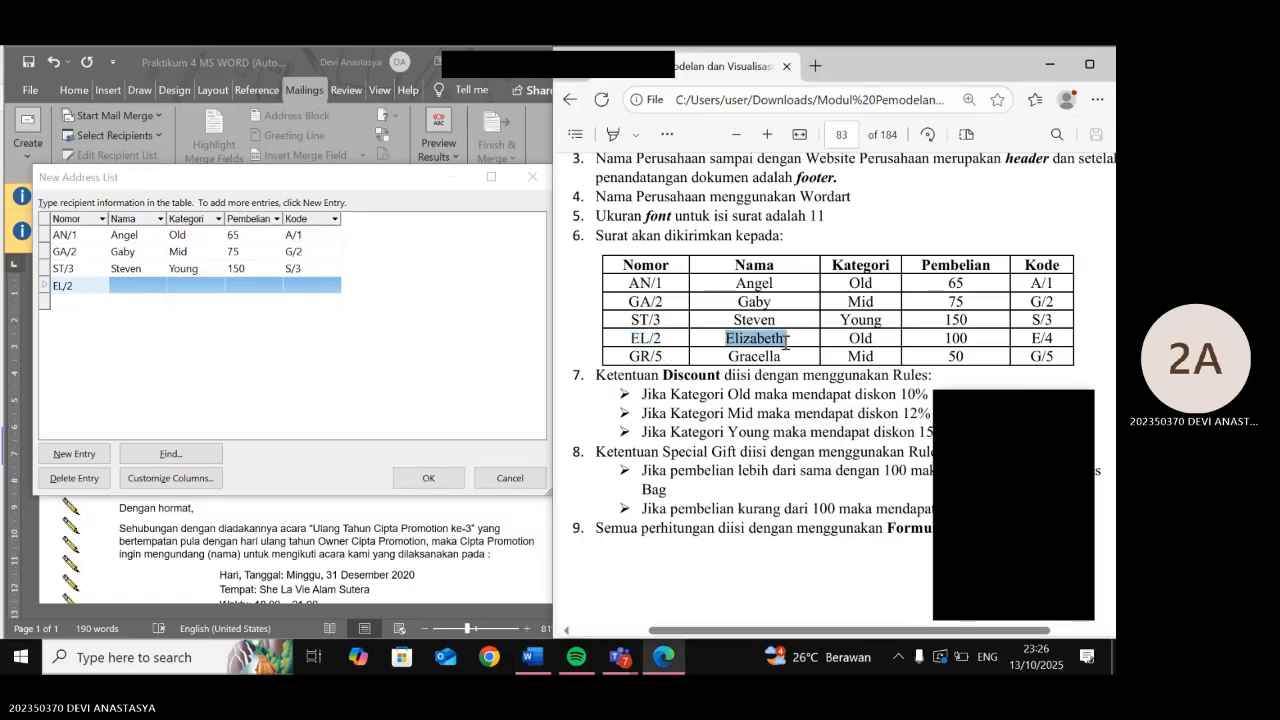
{"action": "key", "text": "ctrl+c"}
{"action": "left_click", "coordinate": [135, 286]}
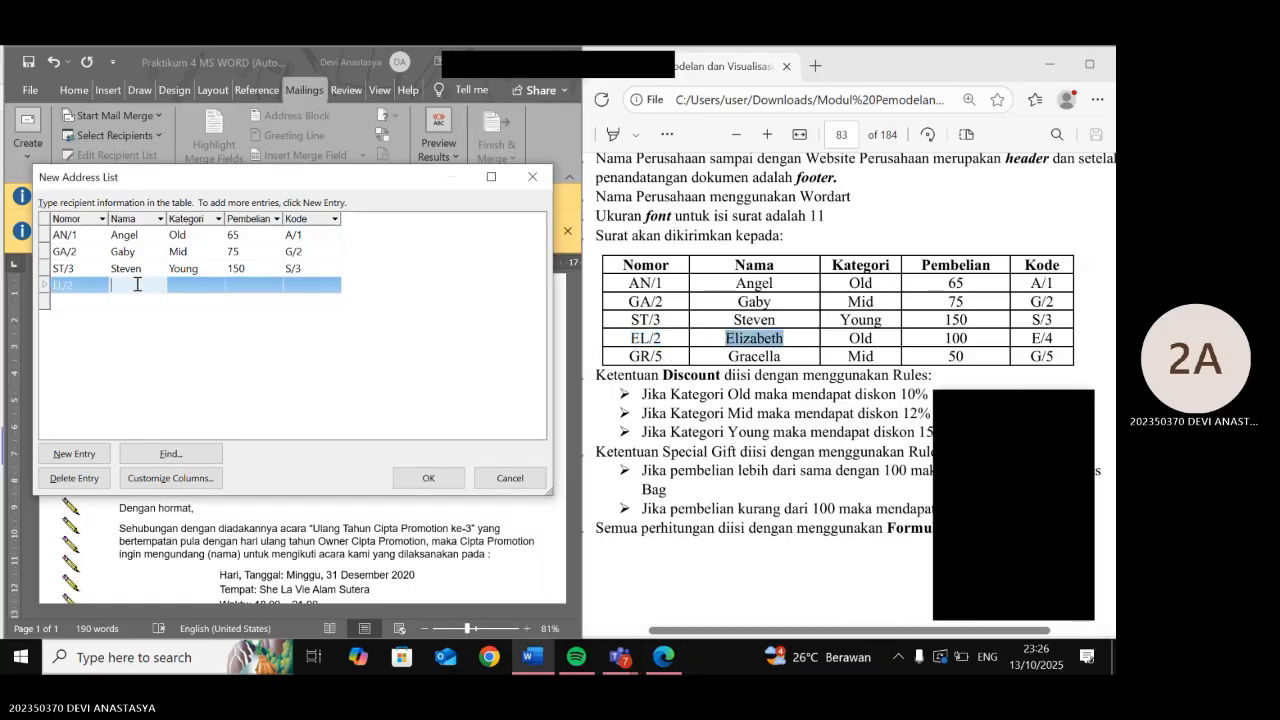
{"action": "key", "text": "ctrl+v"}
- Give EL/2 category Old, purchase 100 and code E/4
{"action": "left_click_drag", "start_coordinate": [850, 338], "coordinate": [872, 338]}
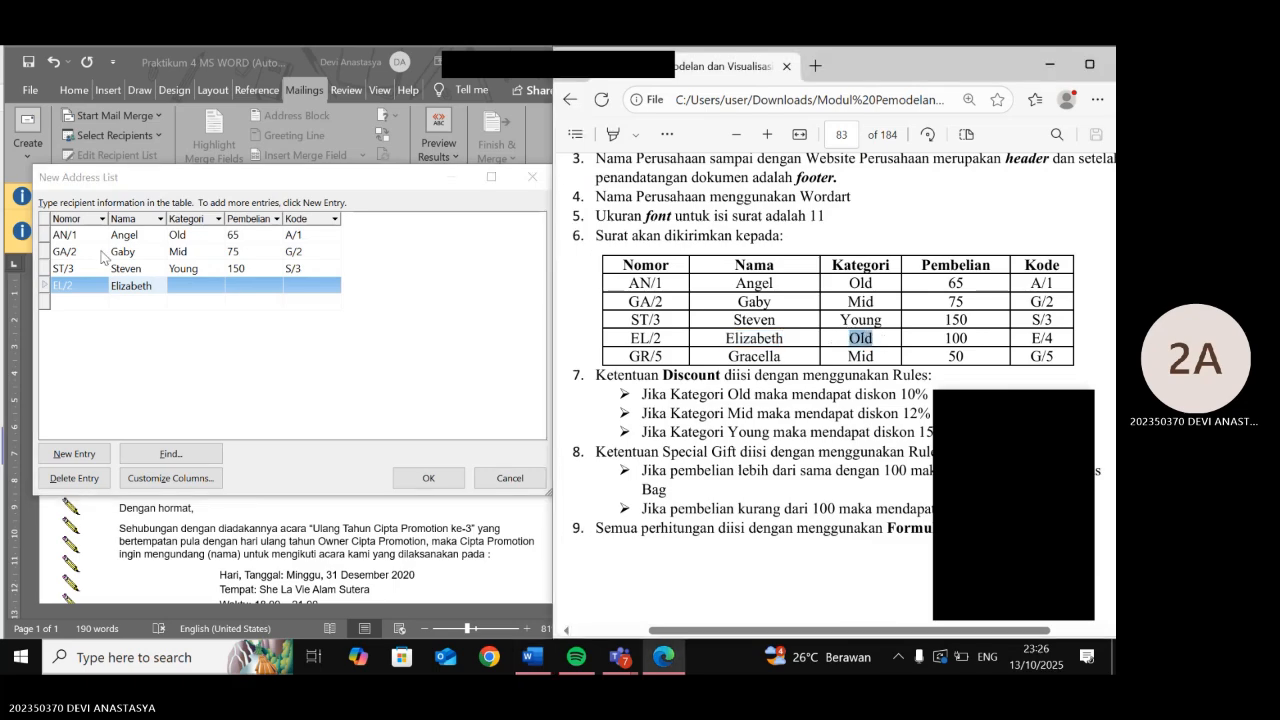
{"action": "left_click", "coordinate": [228, 289]}
{"action": "left_click", "coordinate": [222, 287]}
{"action": "key", "text": "ctrl+v"}
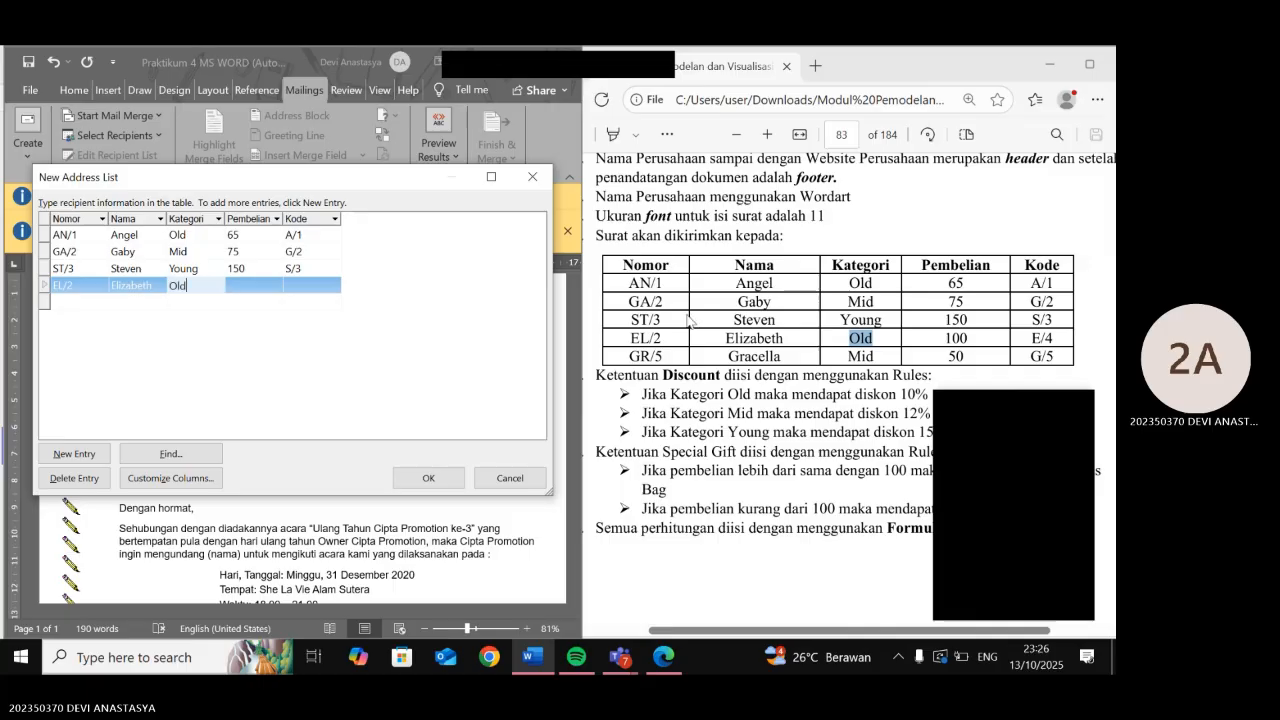
{"action": "left_click_drag", "start_coordinate": [945, 338], "coordinate": [968, 338]}
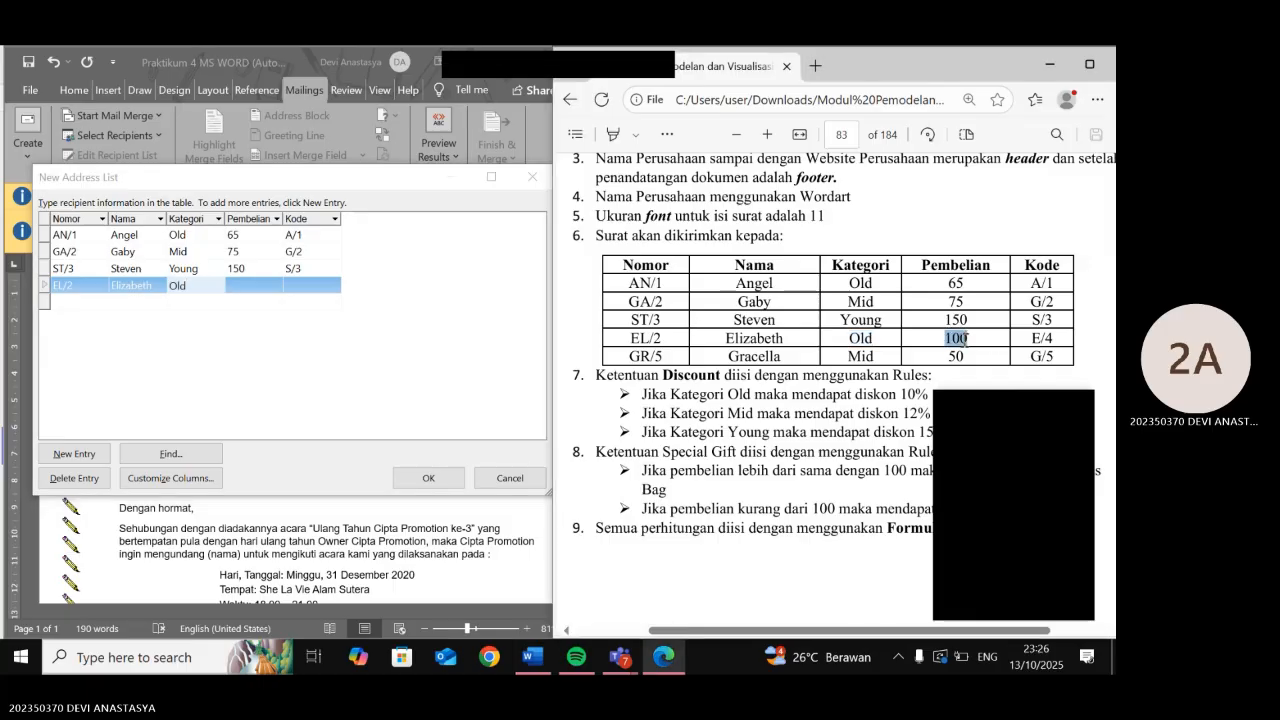
{"action": "left_click", "coordinate": [256, 280]}
{"action": "key", "text": "ctrl+v"}
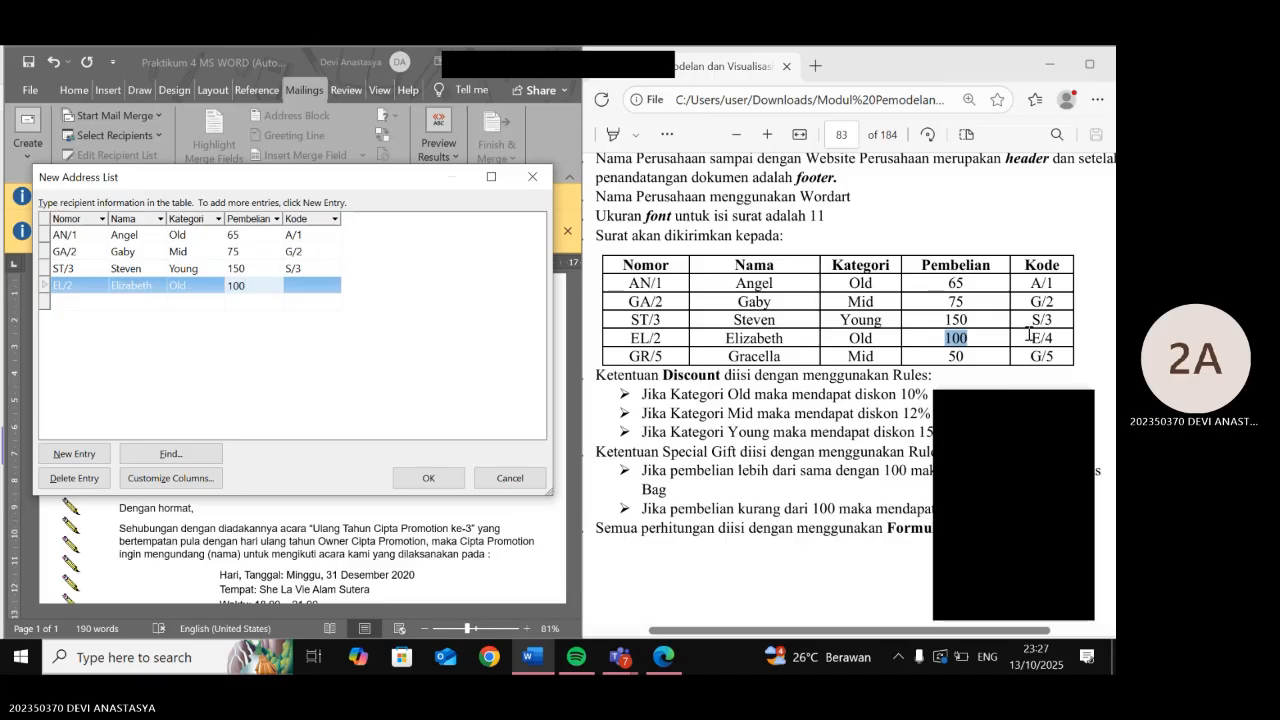
{"action": "left_click_drag", "start_coordinate": [1031, 337], "coordinate": [1054, 338]}
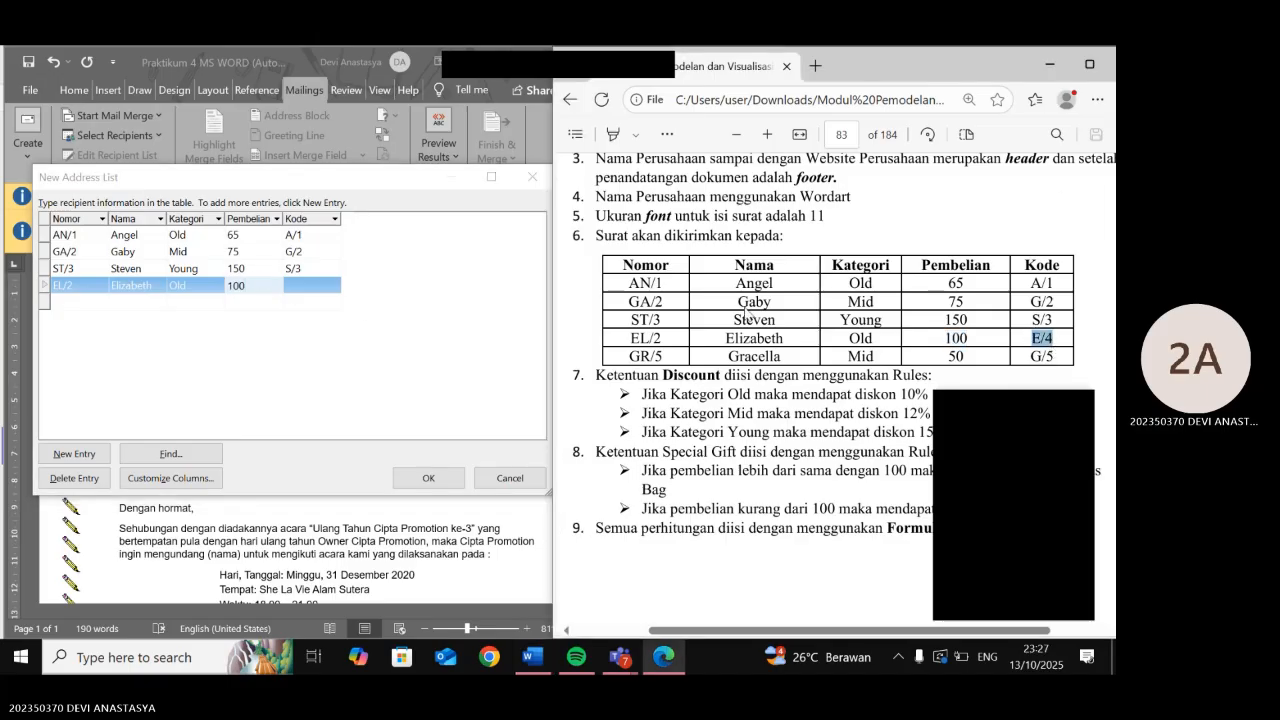
{"action": "left_click", "coordinate": [319, 289]}
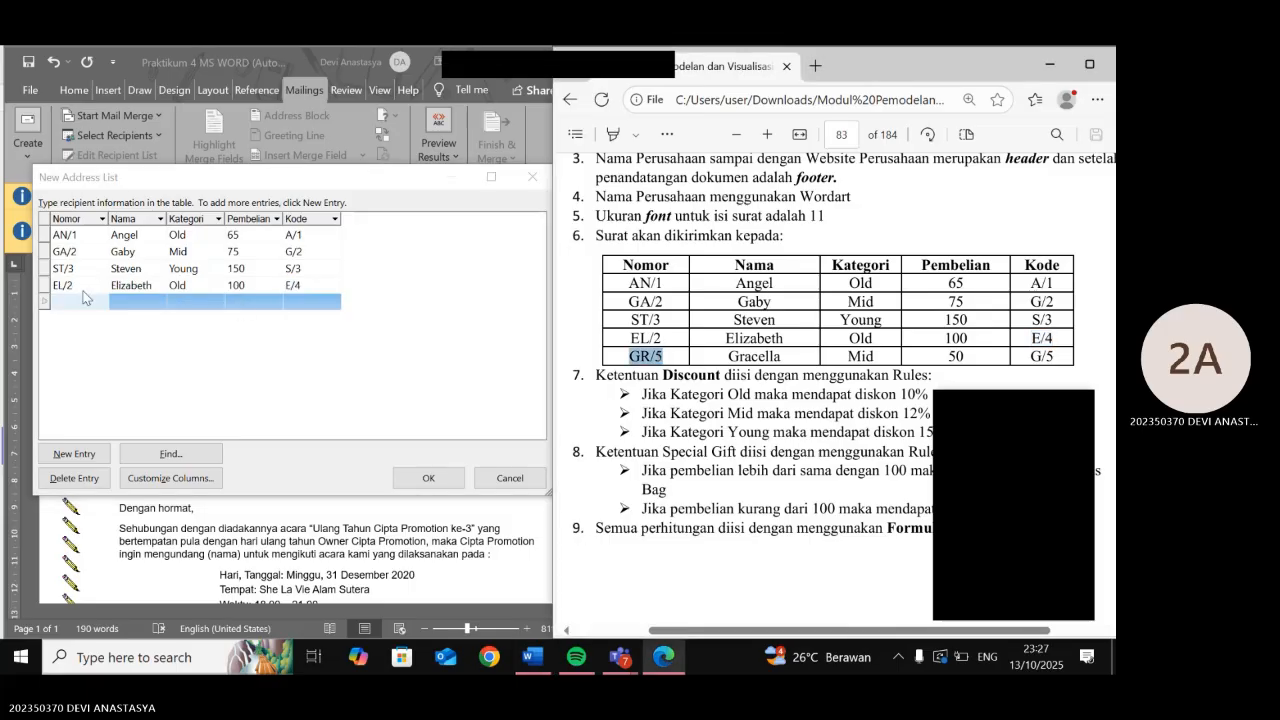
- Add recipient GR/5 with its name from the PDF and category Mid
{"action": "left_click", "coordinate": [85, 297]}
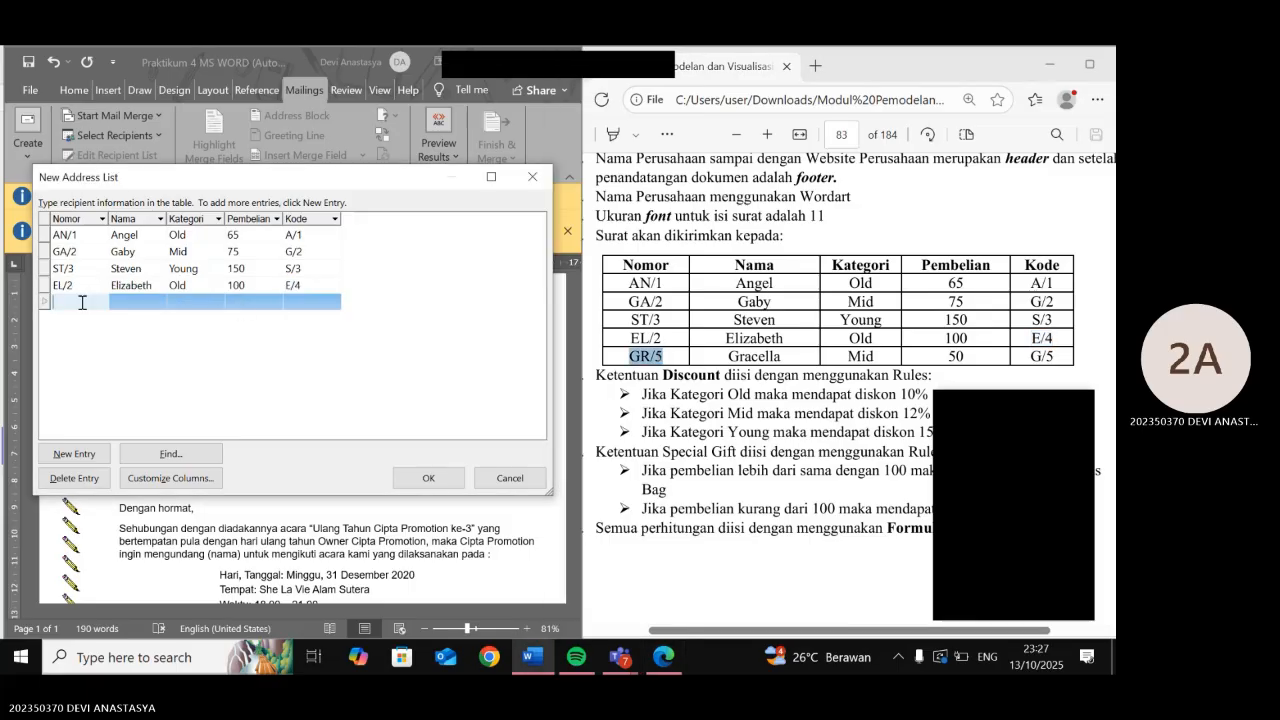
{"action": "key", "text": "ctrl+v"}
{"action": "left_click_drag", "start_coordinate": [727, 357], "coordinate": [781, 358]}
{"action": "key", "text": "ctrl+c"}
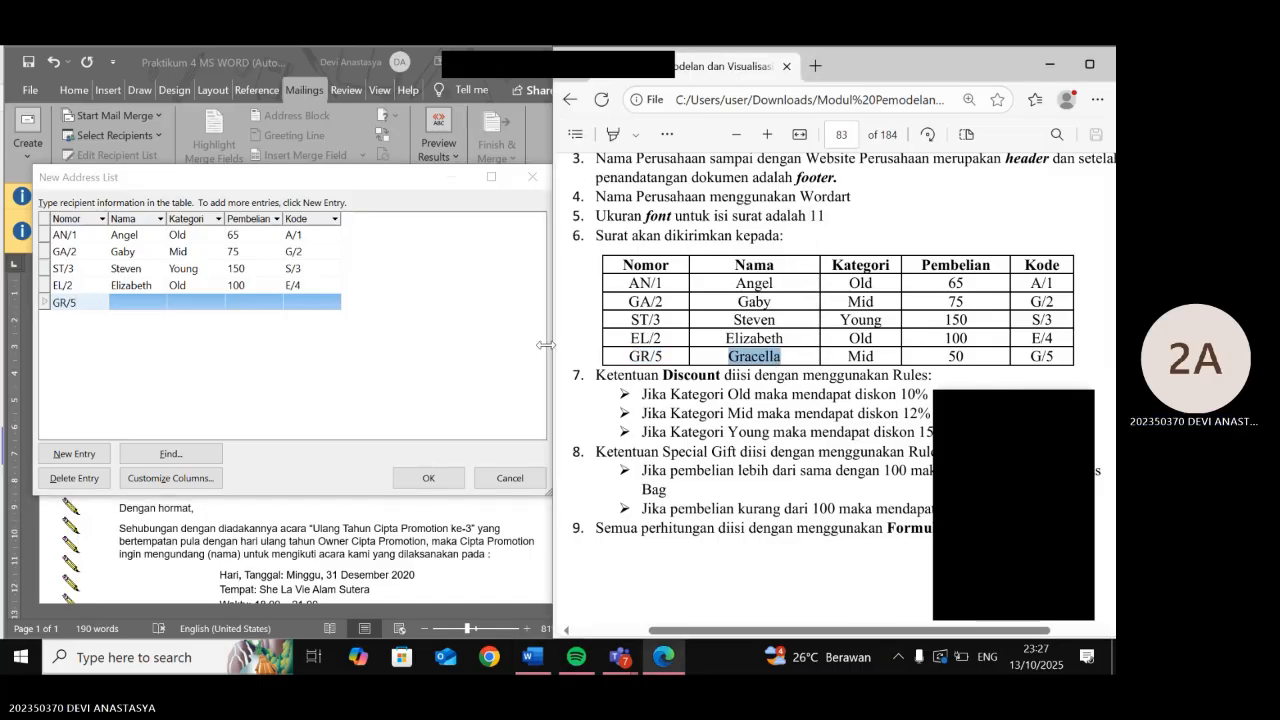
{"action": "left_click", "coordinate": [143, 300]}
{"action": "key", "text": "ctrl+v"}
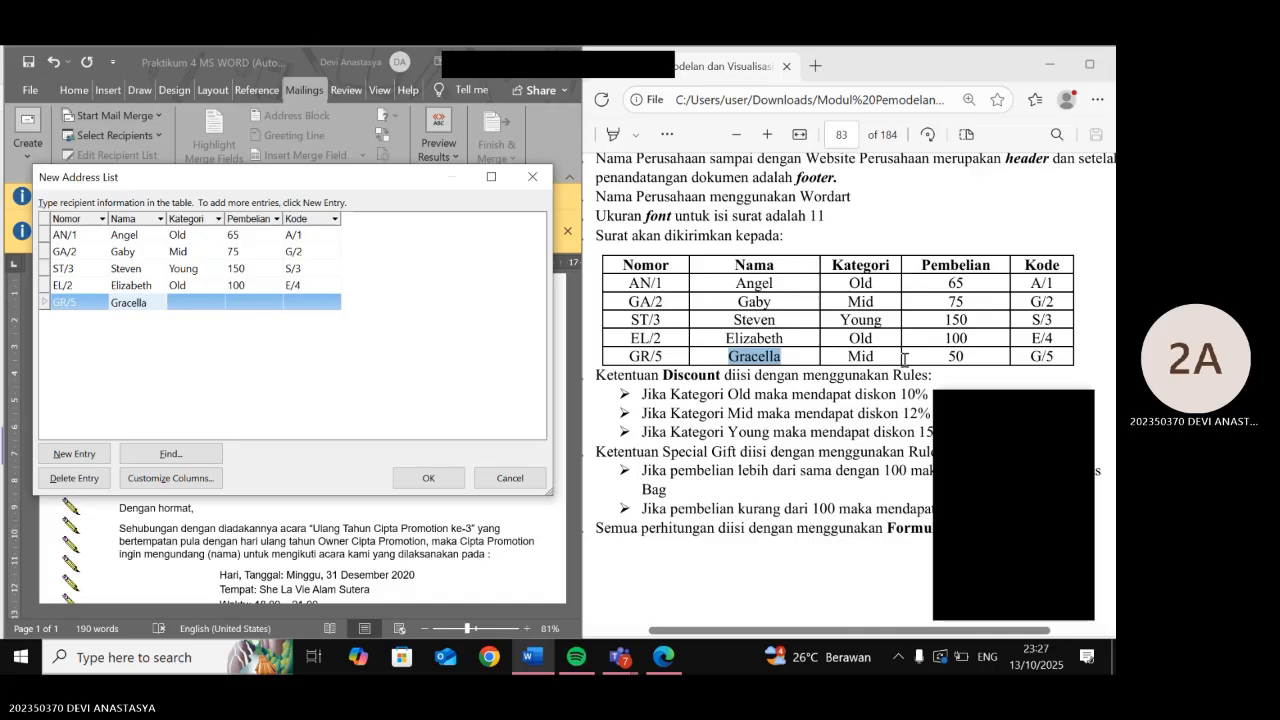
{"action": "left_click_drag", "start_coordinate": [850, 357], "coordinate": [875, 357]}
{"action": "key", "text": "ctrl+c"}
{"action": "left_click", "coordinate": [200, 302]}
{"action": "key", "text": "ctrl+v"}
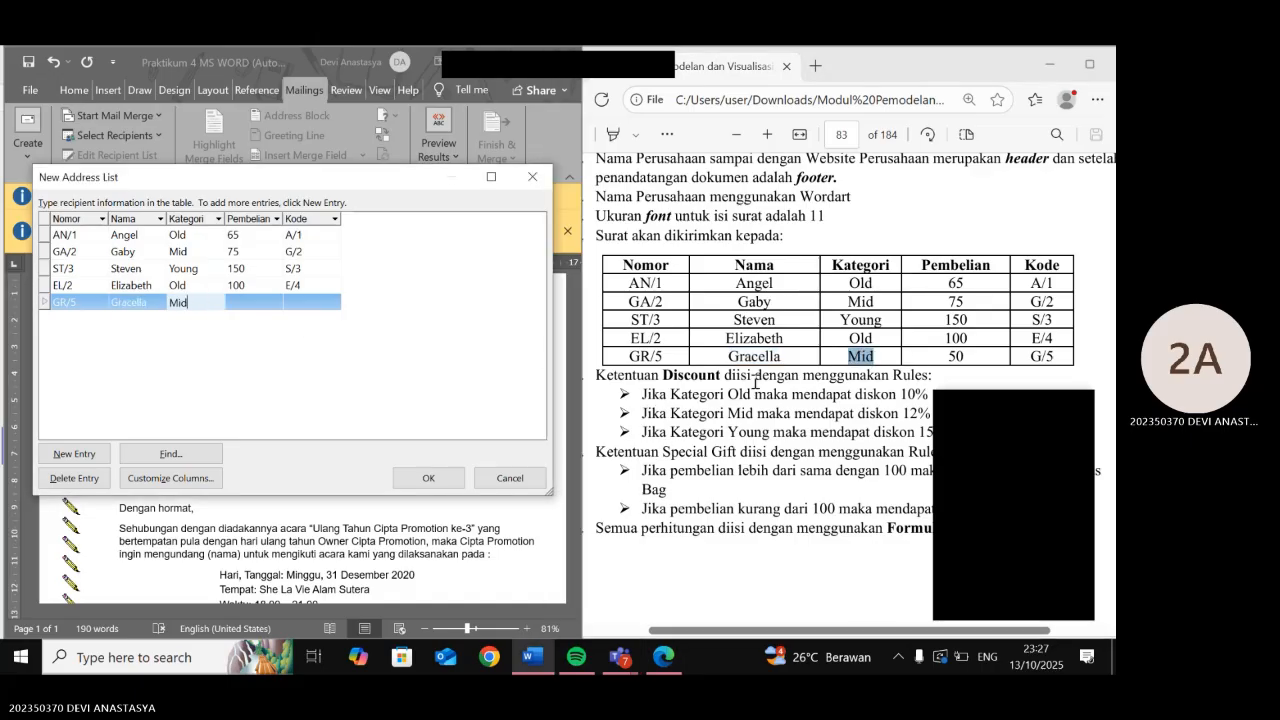
- Give GR/5 purchase 50 and code G/5
{"action": "double_click", "coordinate": [957, 357]}
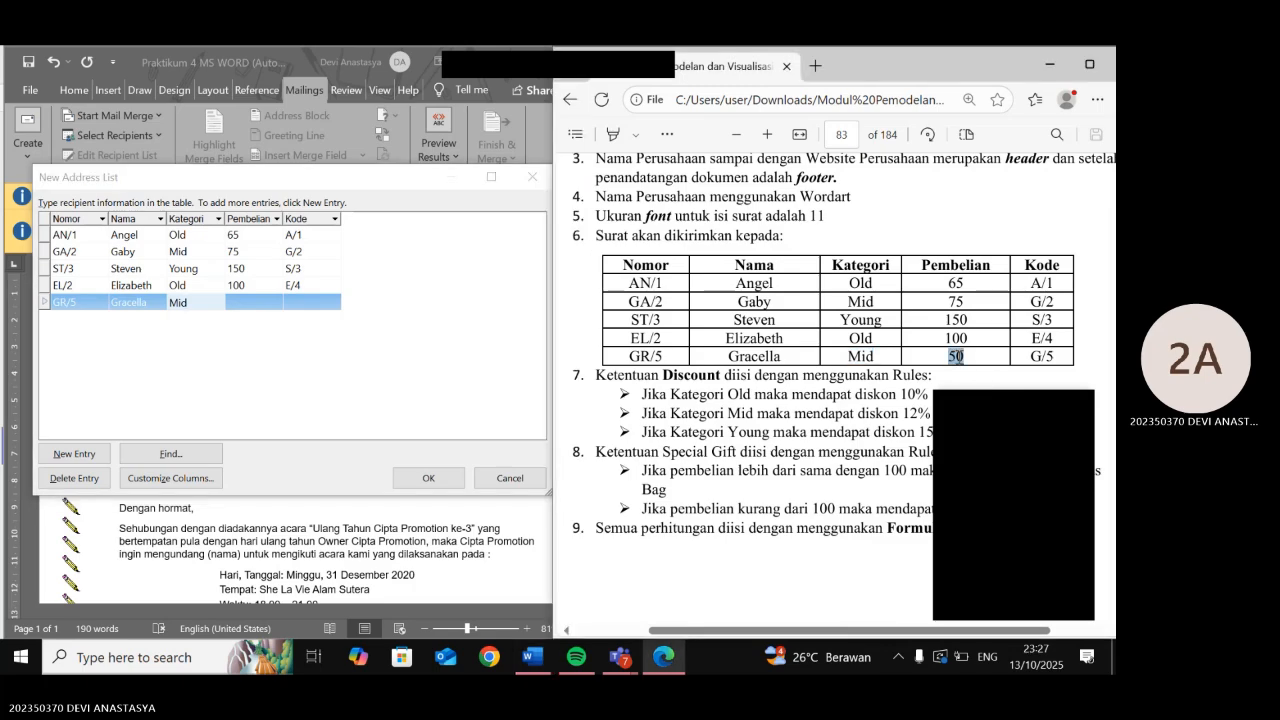
{"action": "key", "text": "ctrl+c"}
{"action": "left_click", "coordinate": [255, 302]}
{"action": "key", "text": "ctrl+v"}
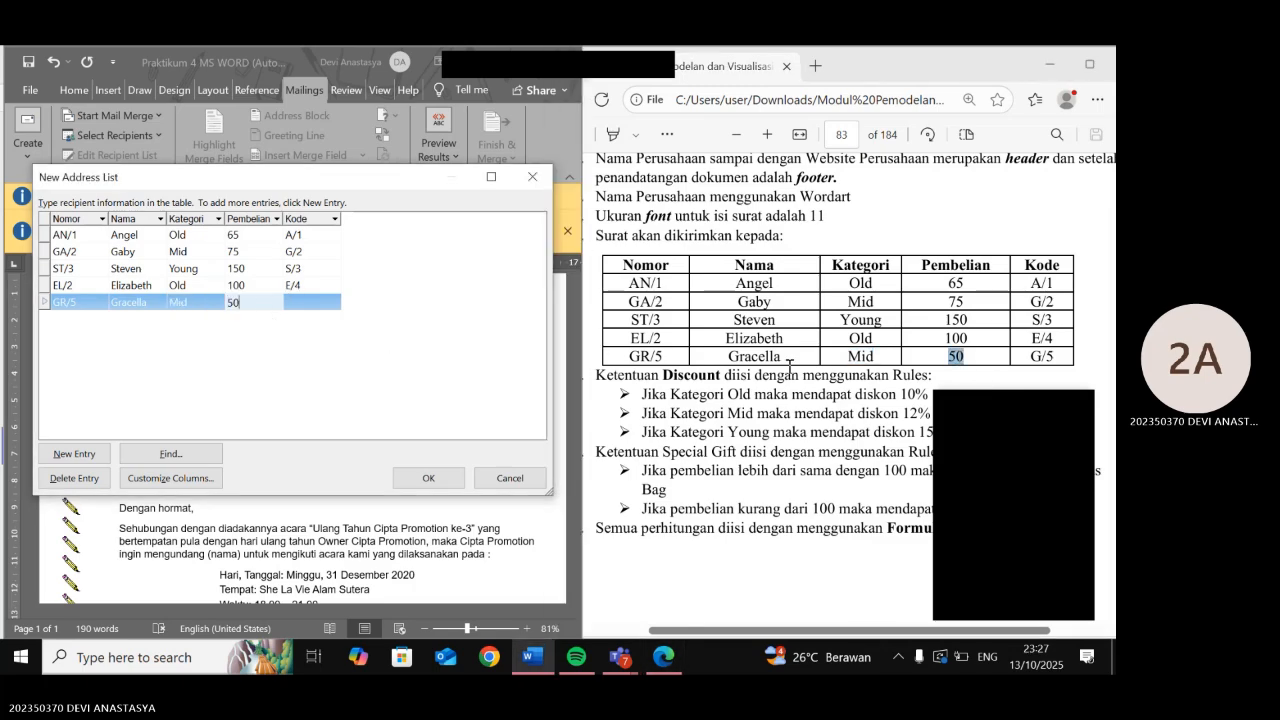
{"action": "double_click", "coordinate": [1041, 357]}
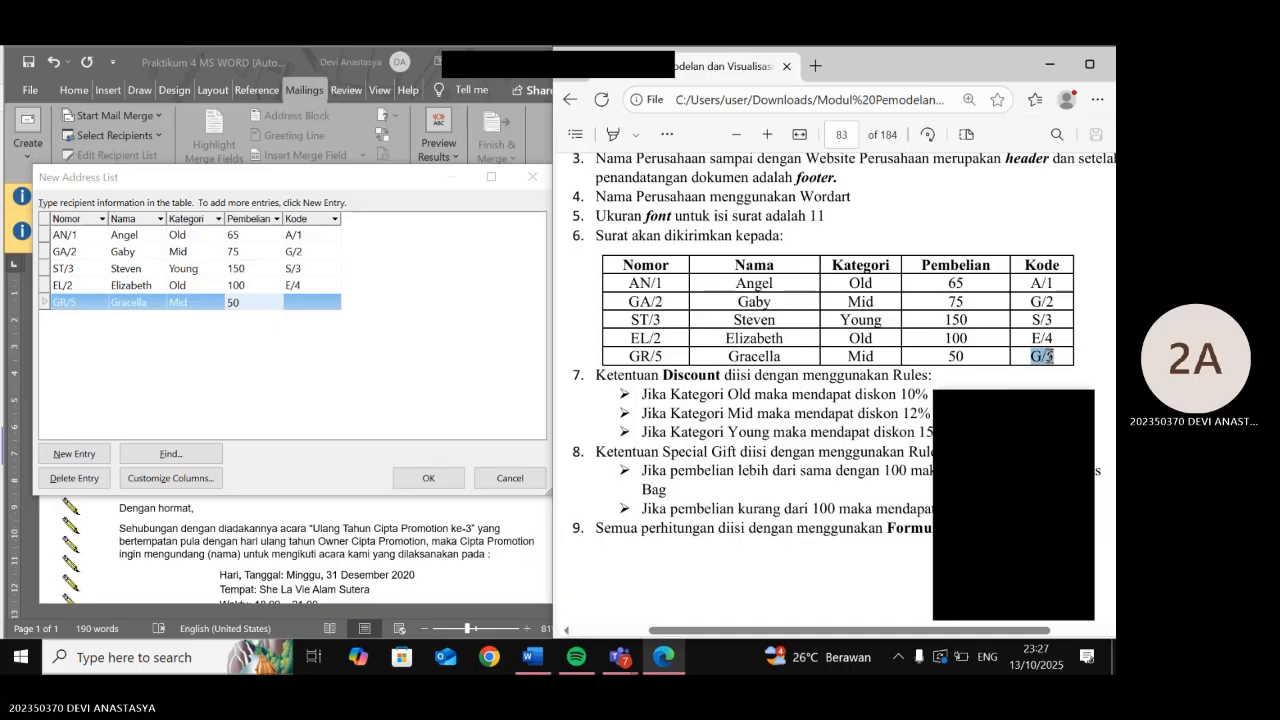
{"action": "left_click", "coordinate": [299, 300]}
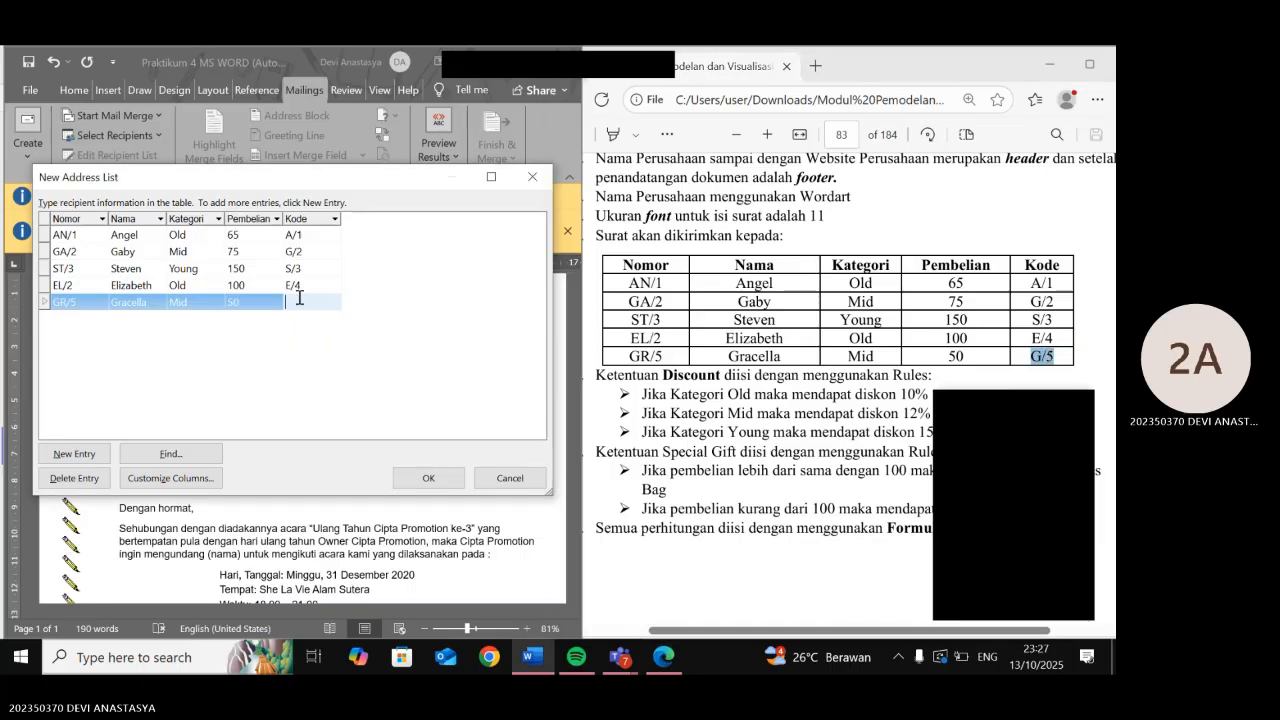
{"action": "key", "text": "ctrl+v"}
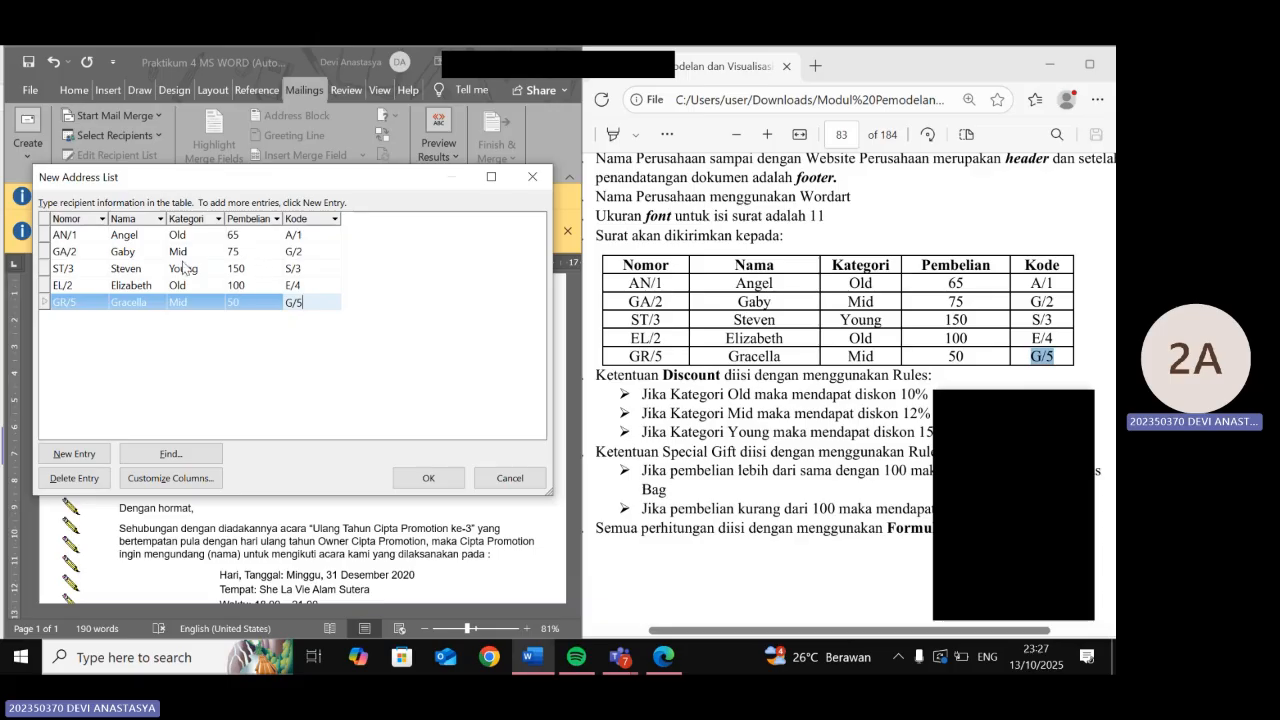
- Choose the Word - Prak 4 folder as the address list's save location
{"action": "left_click", "coordinate": [428, 478]}
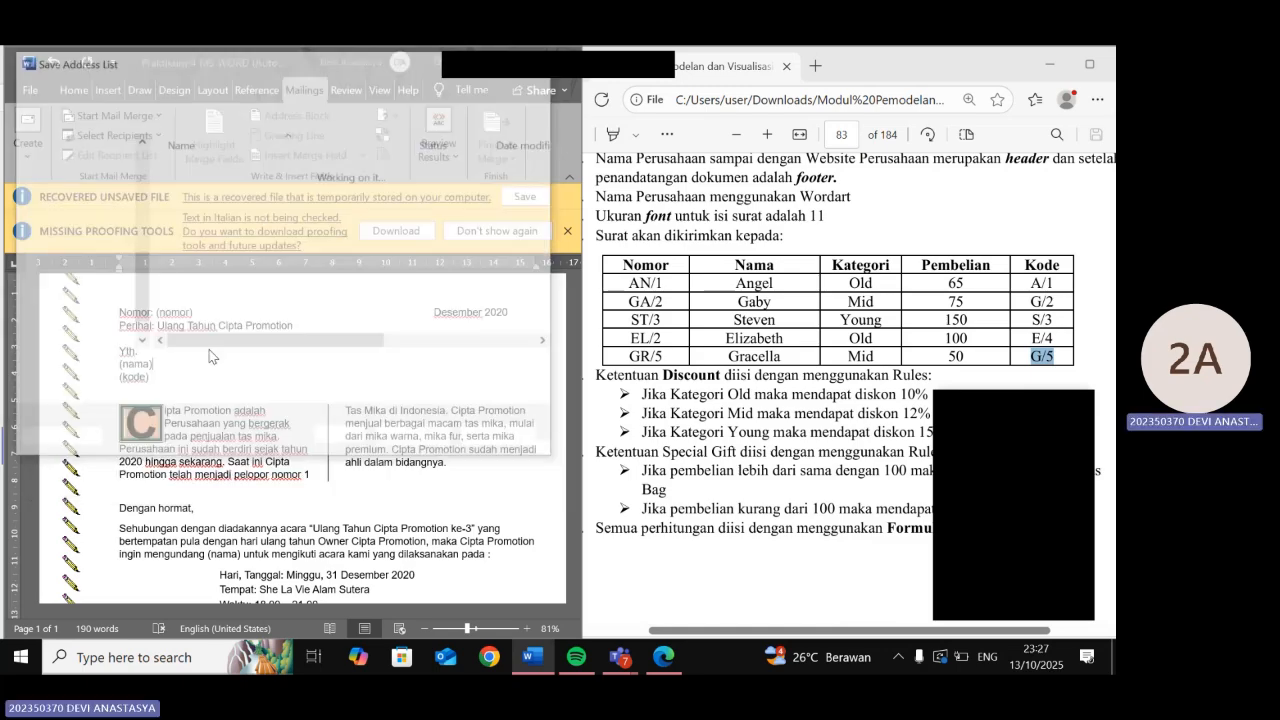
{"action": "left_click", "coordinate": [88, 145]}
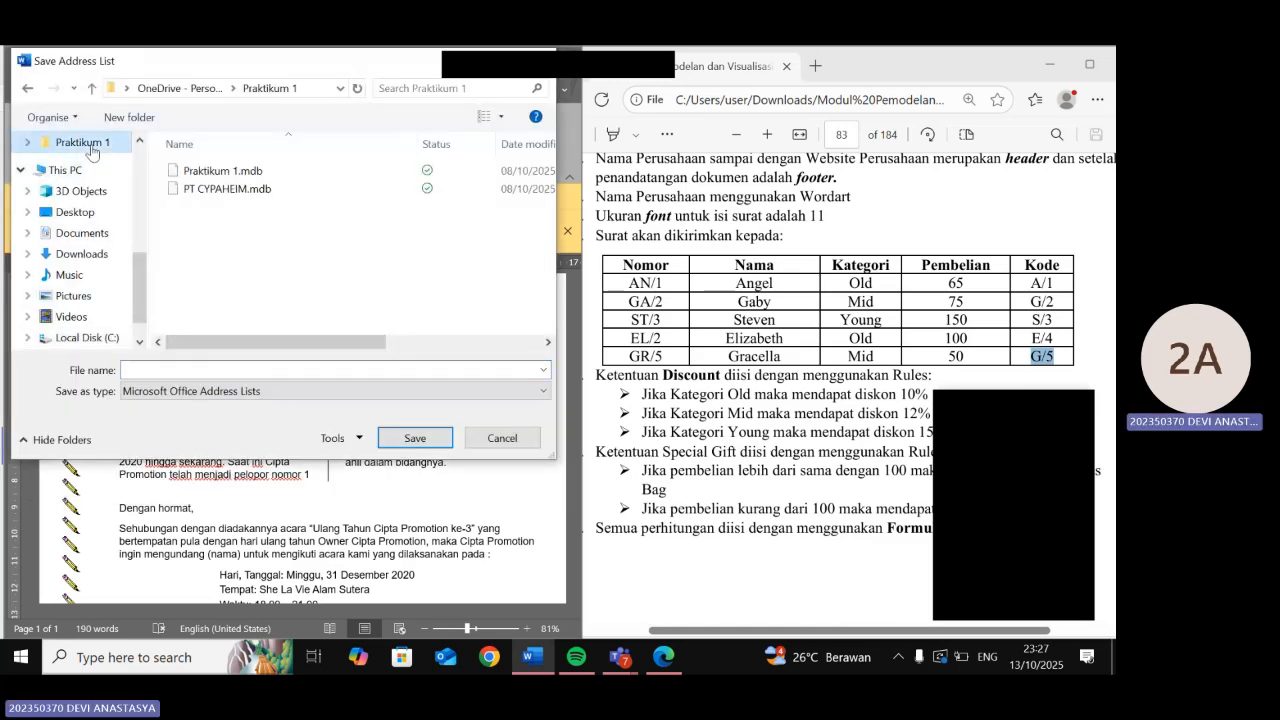
{"action": "scroll", "coordinate": [88, 220], "scroll_direction": "up", "scroll_amount": 3}
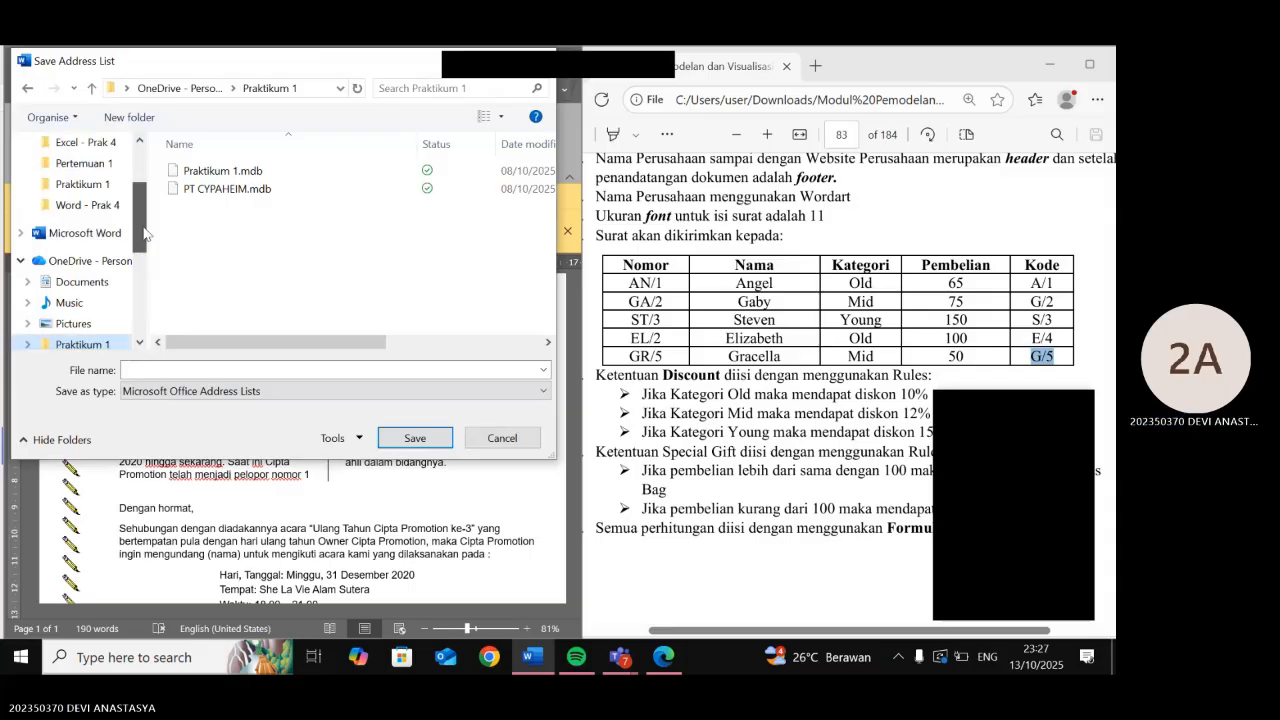
{"action": "left_click", "coordinate": [86, 230]}
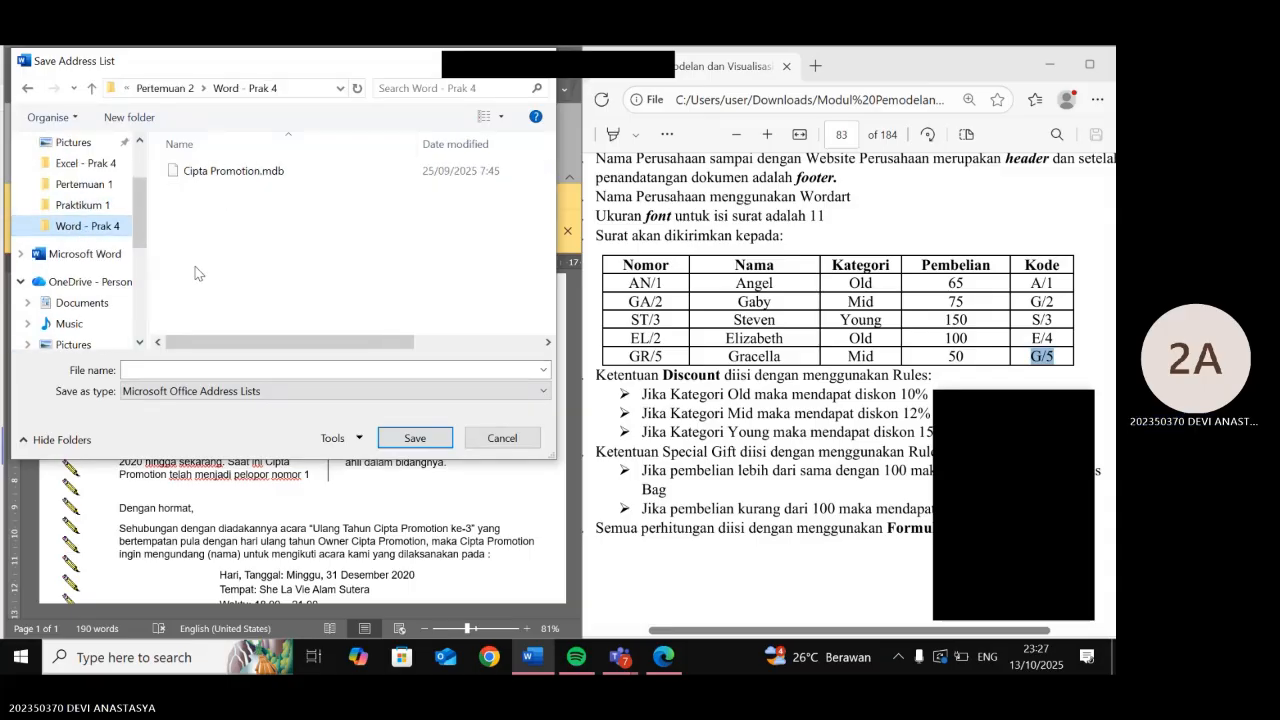
{"action": "left_click", "coordinate": [102, 204]}
{"action": "left_click", "coordinate": [100, 184]}
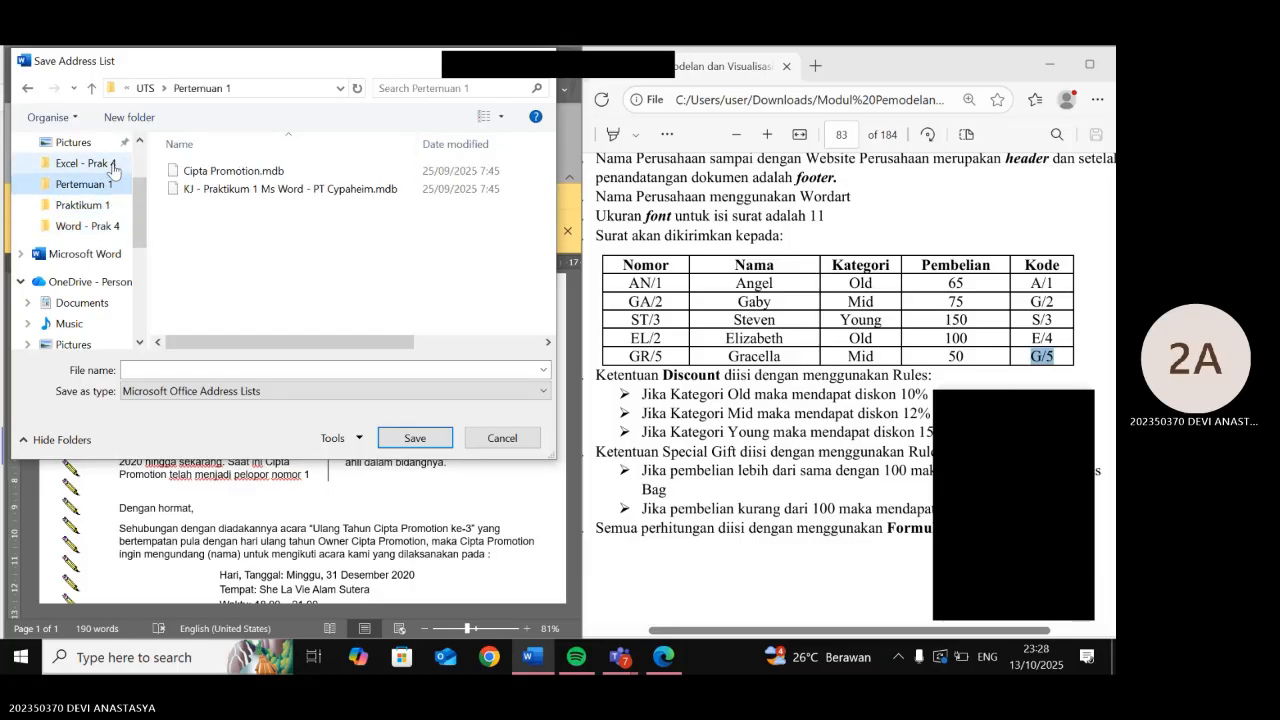
{"action": "left_click", "coordinate": [95, 163]}
{"action": "left_click", "coordinate": [108, 228]}
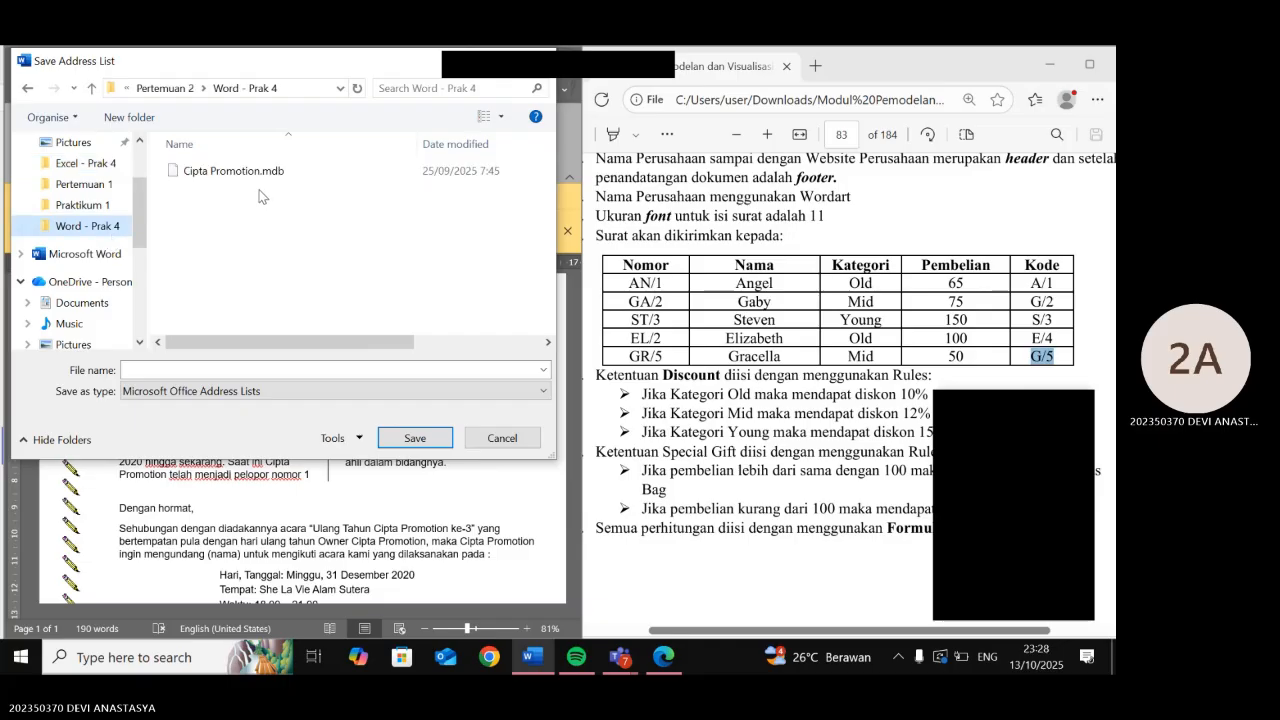
{"action": "left_click", "coordinate": [262, 197]}
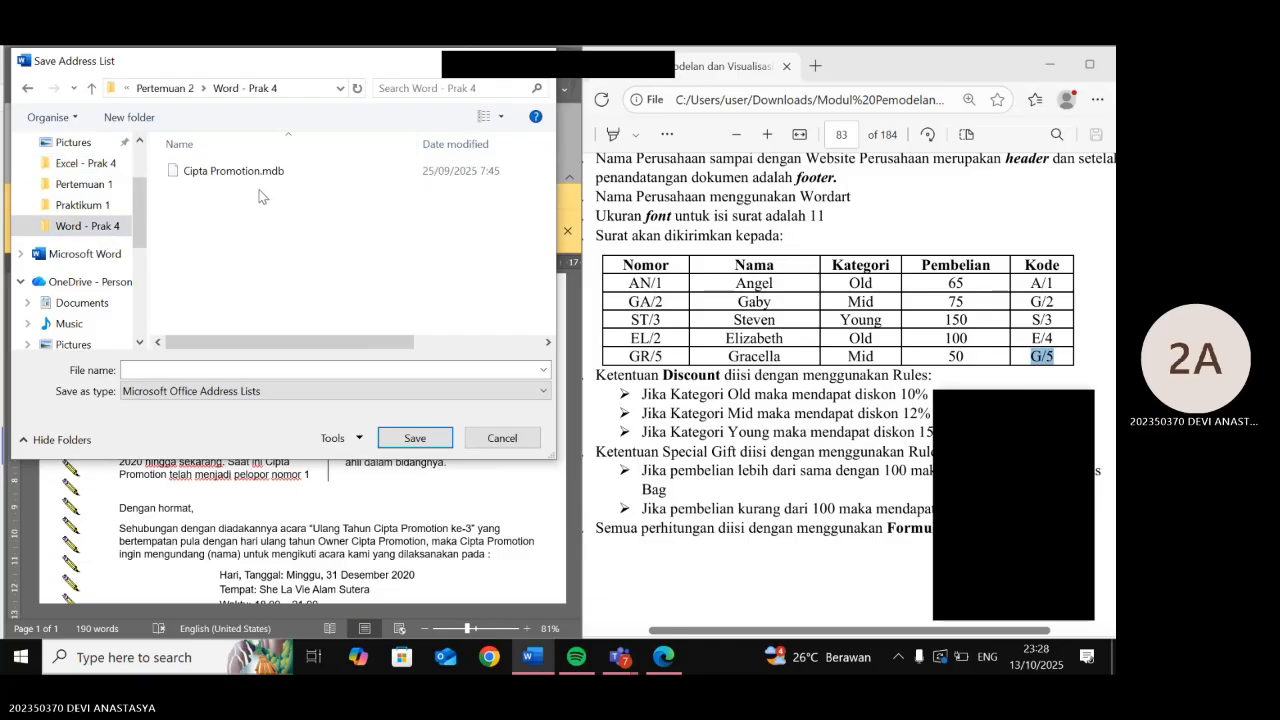
- Name the address list 'Praktikum 4 CIPTA PROMOTION' and save it
{"action": "left_click", "coordinate": [228, 368]}
{"action": "type", "text": "Pra"}
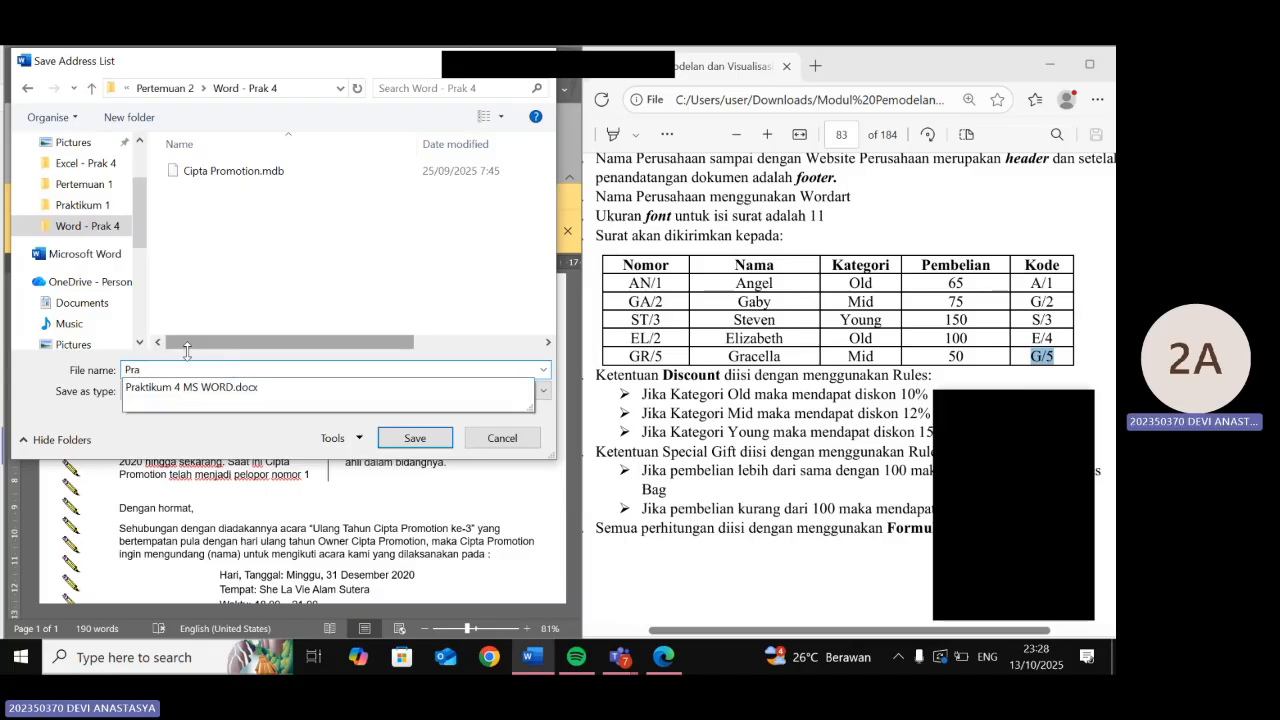
{"action": "left_click", "coordinate": [185, 387]}
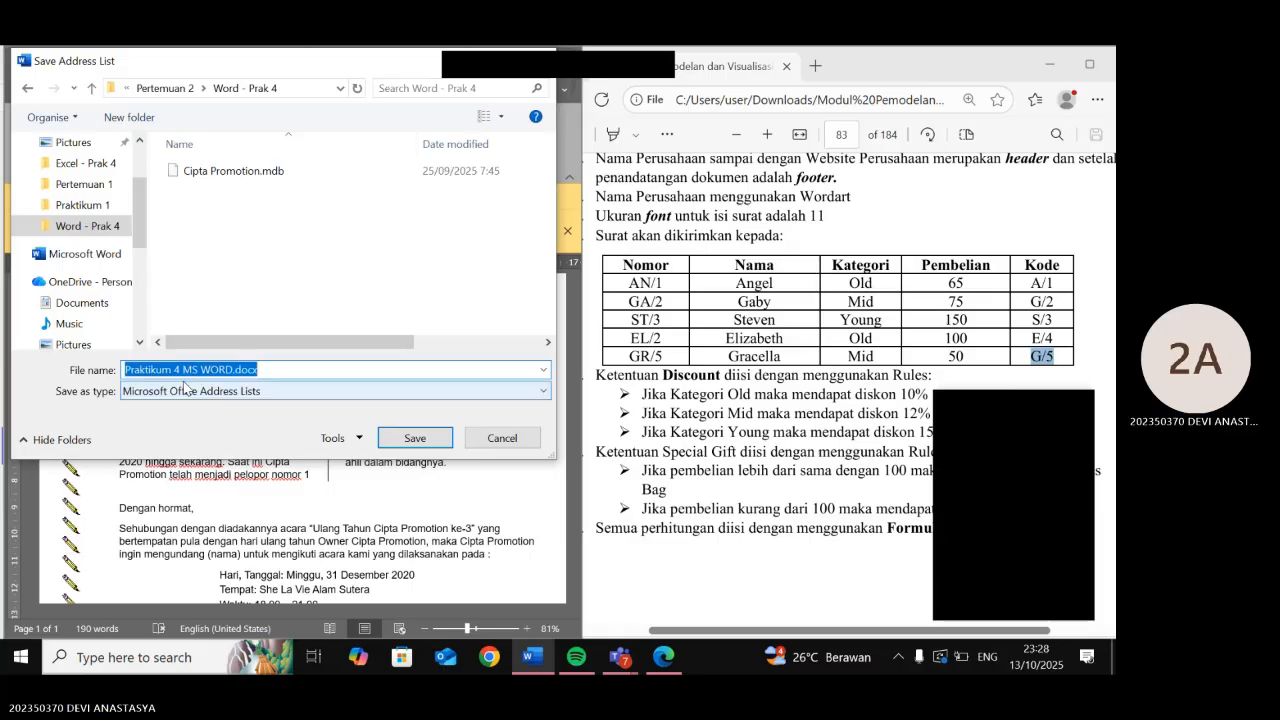
{"action": "left_click_drag", "start_coordinate": [233, 369], "coordinate": [188, 347]}
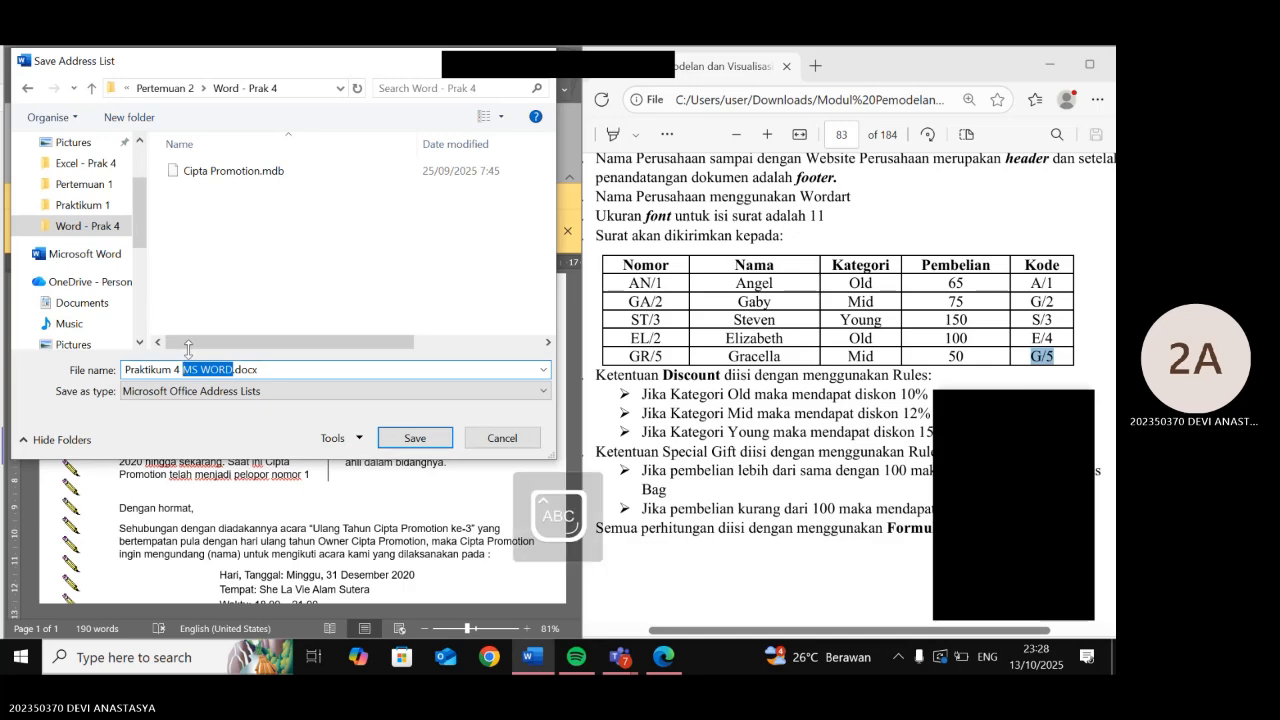
{"action": "scroll", "coordinate": [858, 330], "scroll_direction": "up", "scroll_amount": 5}
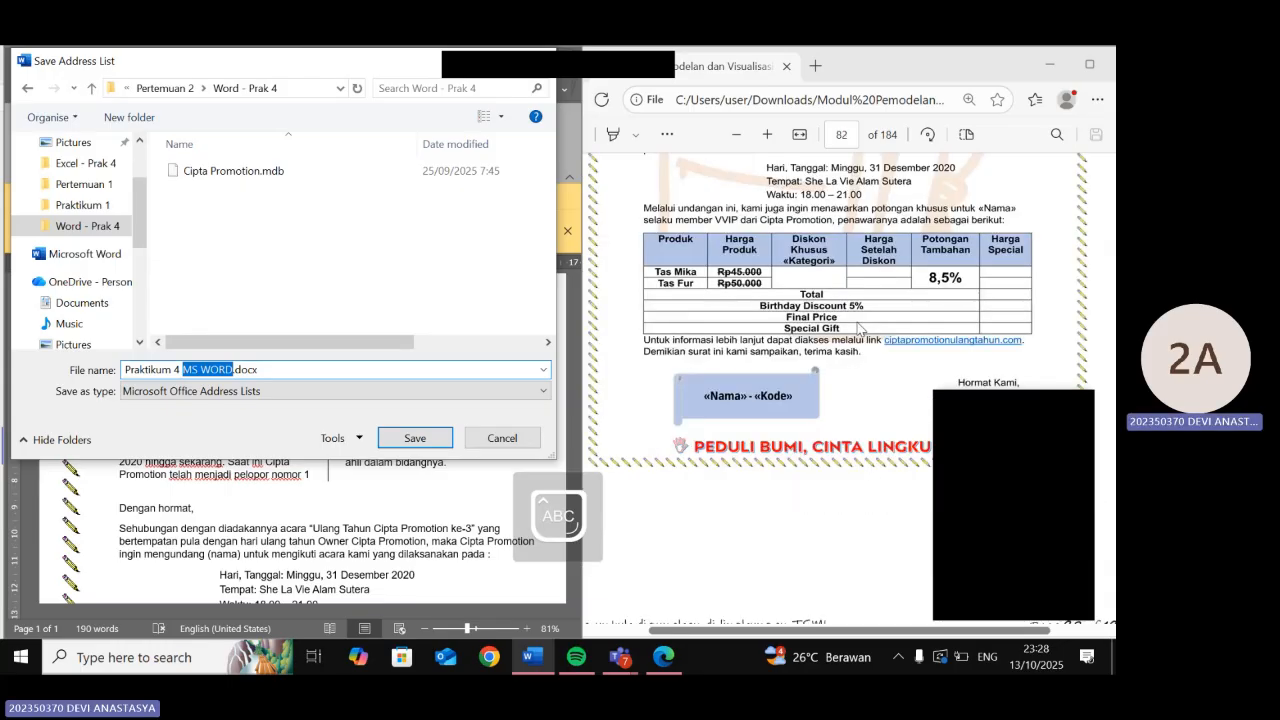
{"action": "scroll", "coordinate": [858, 330], "scroll_direction": "up", "scroll_amount": 5}
{"action": "type", "text": "CIPTA PROMOTION"}
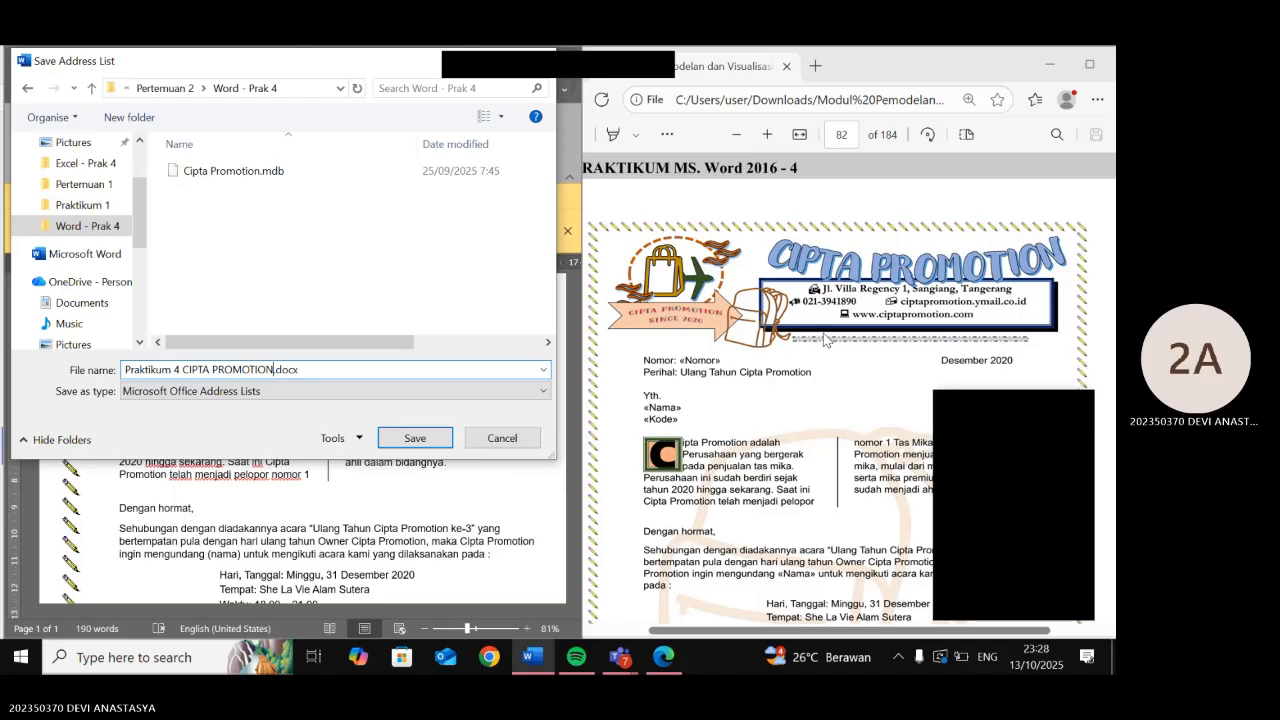
{"action": "key", "text": "Return"}
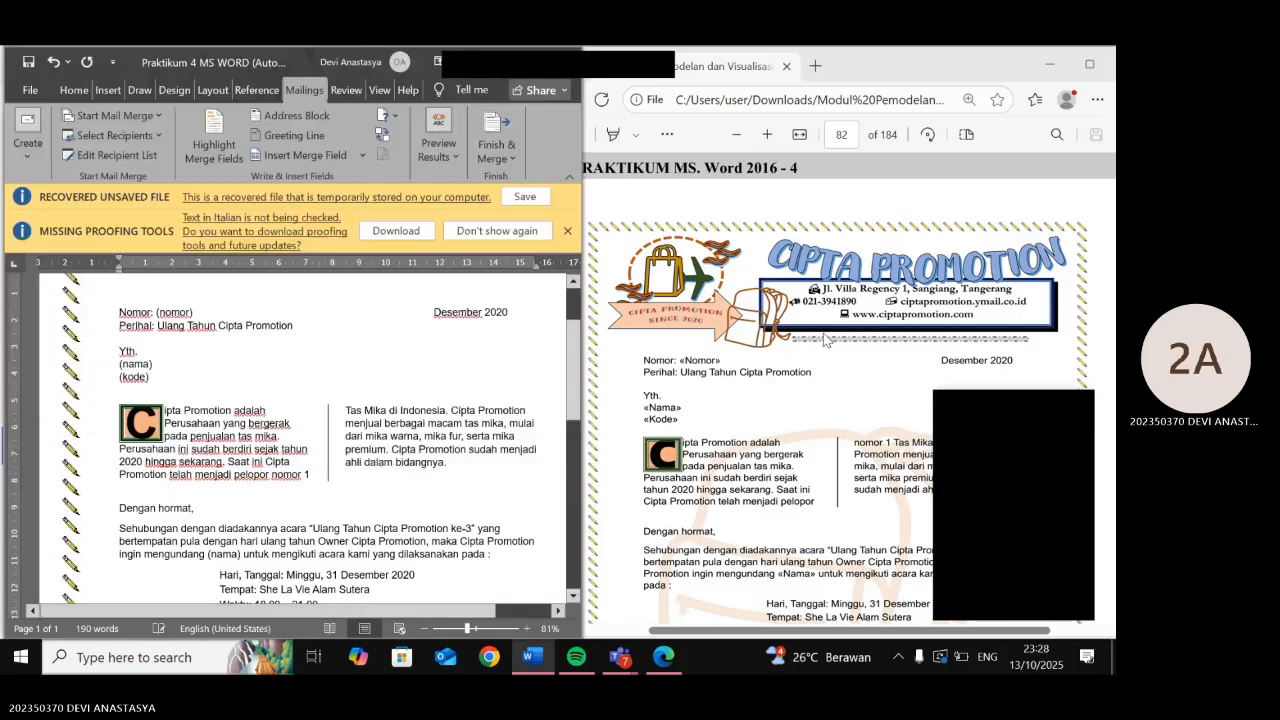
- Replace the (nomor) placeholder in the letter header with the «Nomor» merge field
{"action": "left_click", "coordinate": [158, 135]}
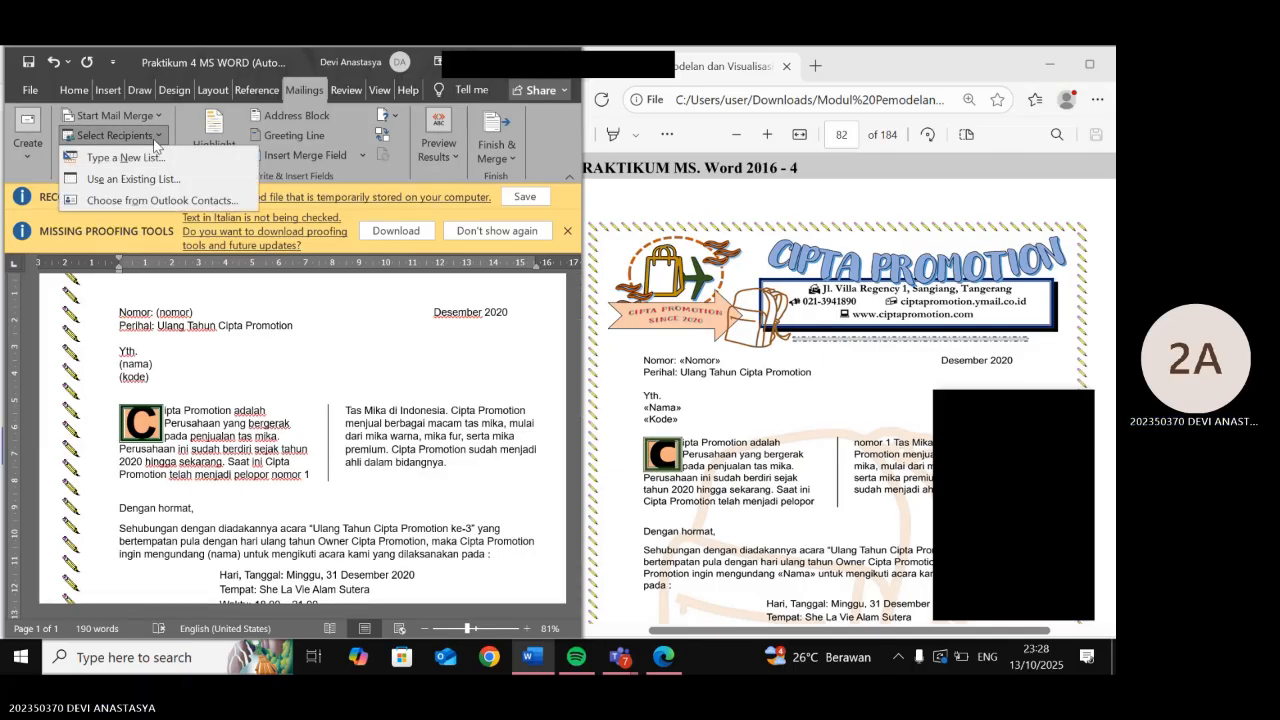
{"action": "left_click", "coordinate": [153, 137]}
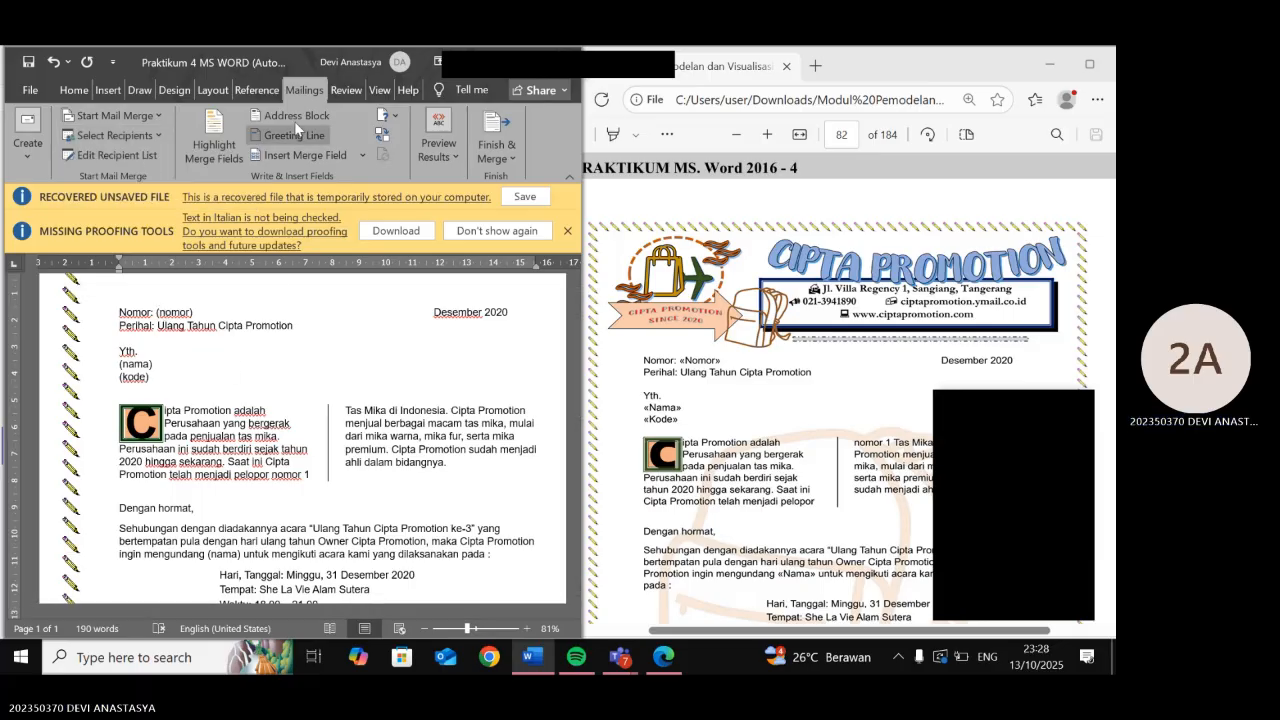
{"action": "left_click_drag", "start_coordinate": [158, 312], "coordinate": [196, 313]}
{"action": "left_click", "coordinate": [160, 313]}
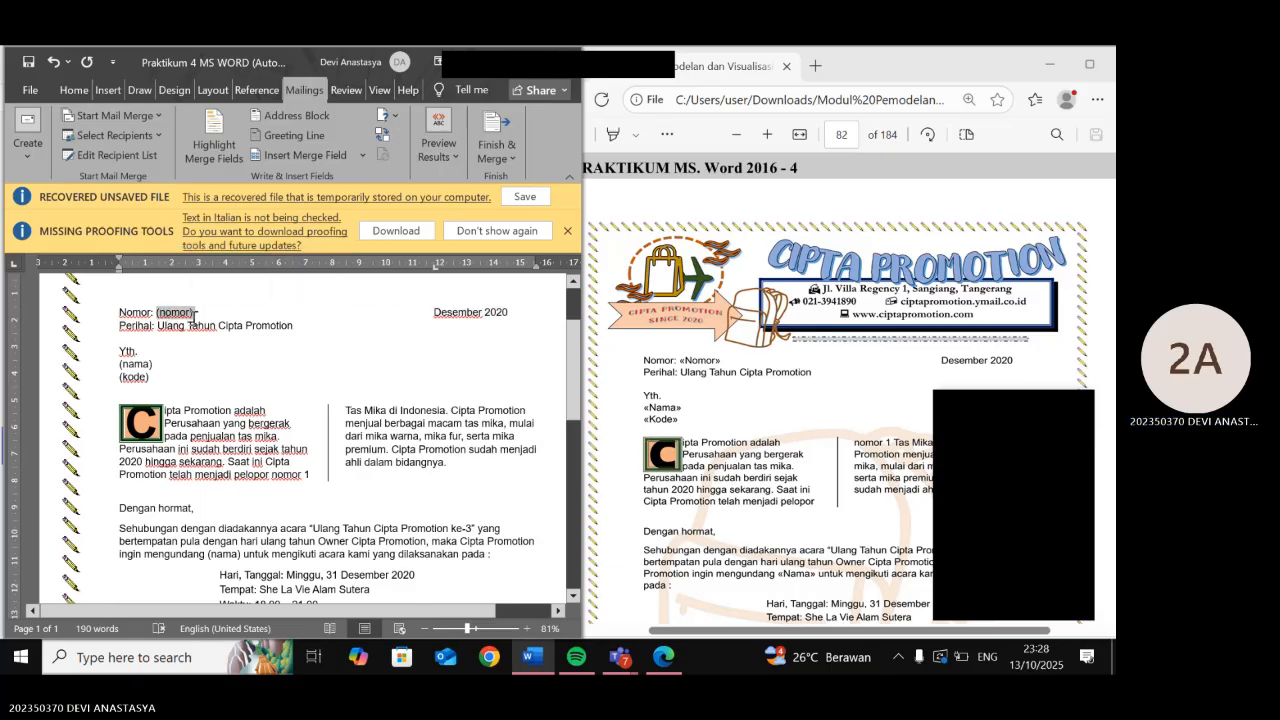
{"action": "left_click", "coordinate": [361, 156]}
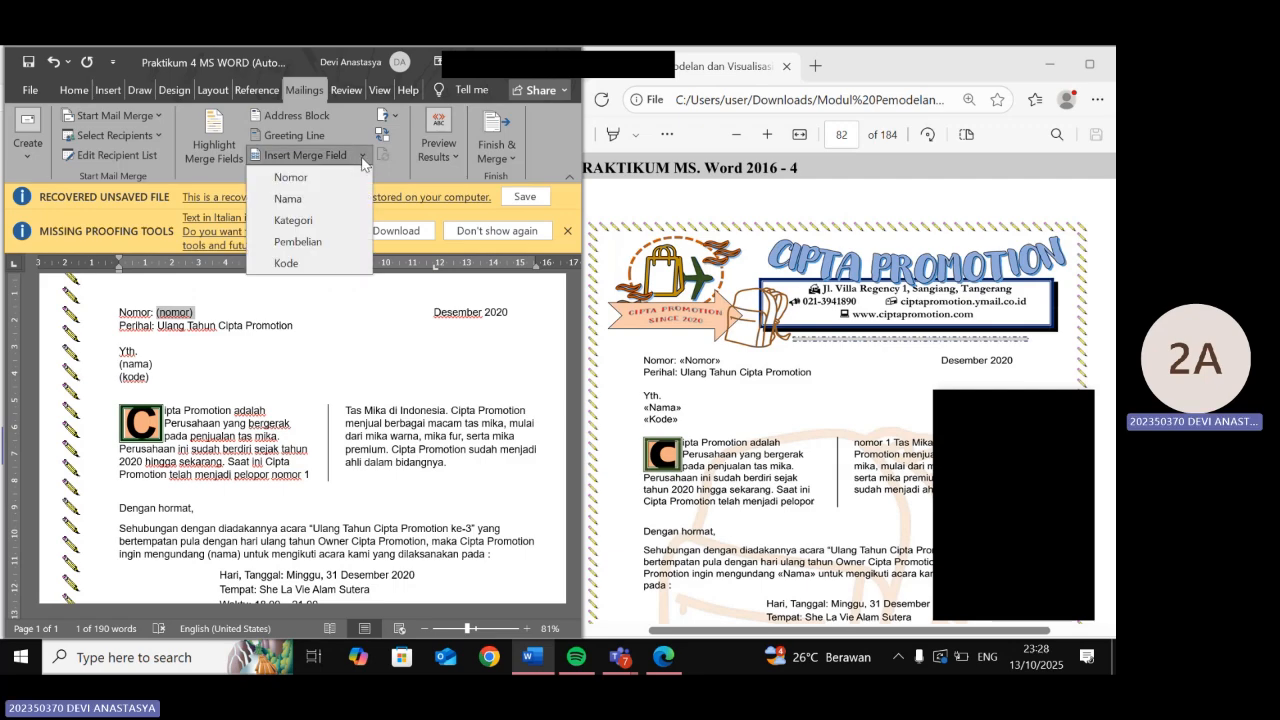
{"action": "left_click", "coordinate": [327, 178]}
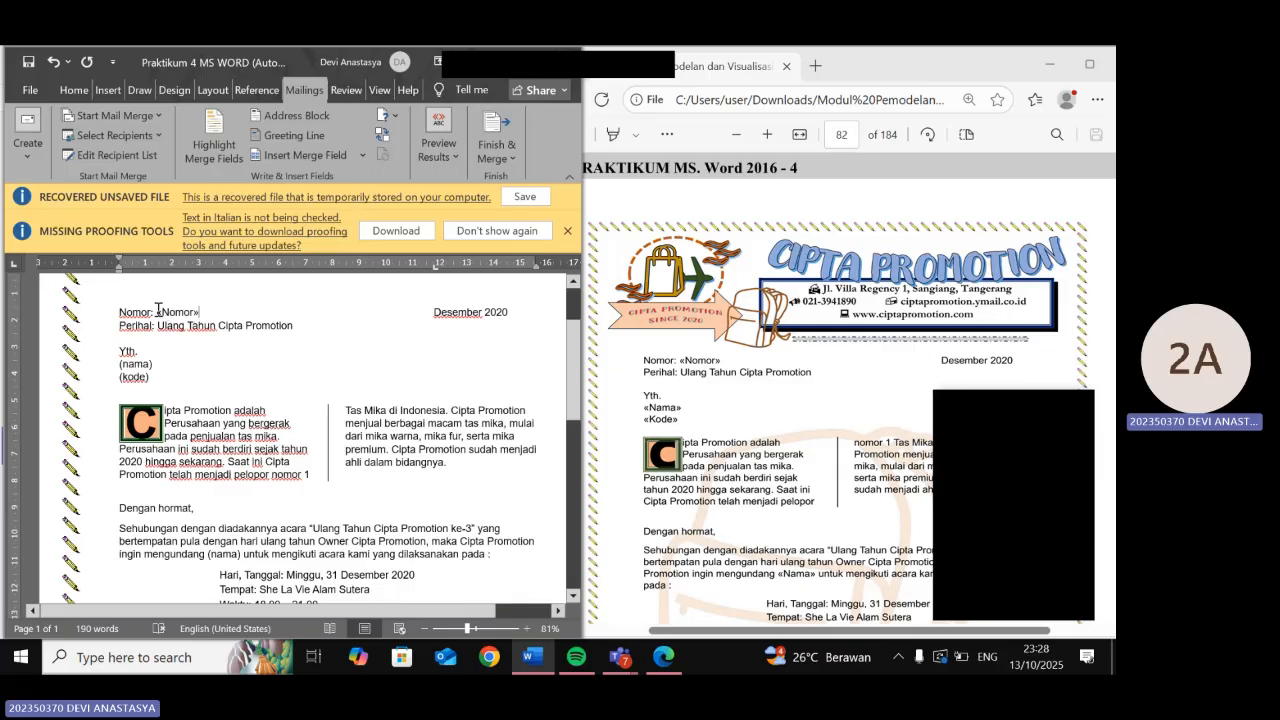
{"action": "double_click", "coordinate": [170, 312]}
- Replace (nama) with «Nama» and (kode) with «Kode» in the address block
{"action": "left_click_drag", "start_coordinate": [152, 365], "coordinate": [121, 366]}
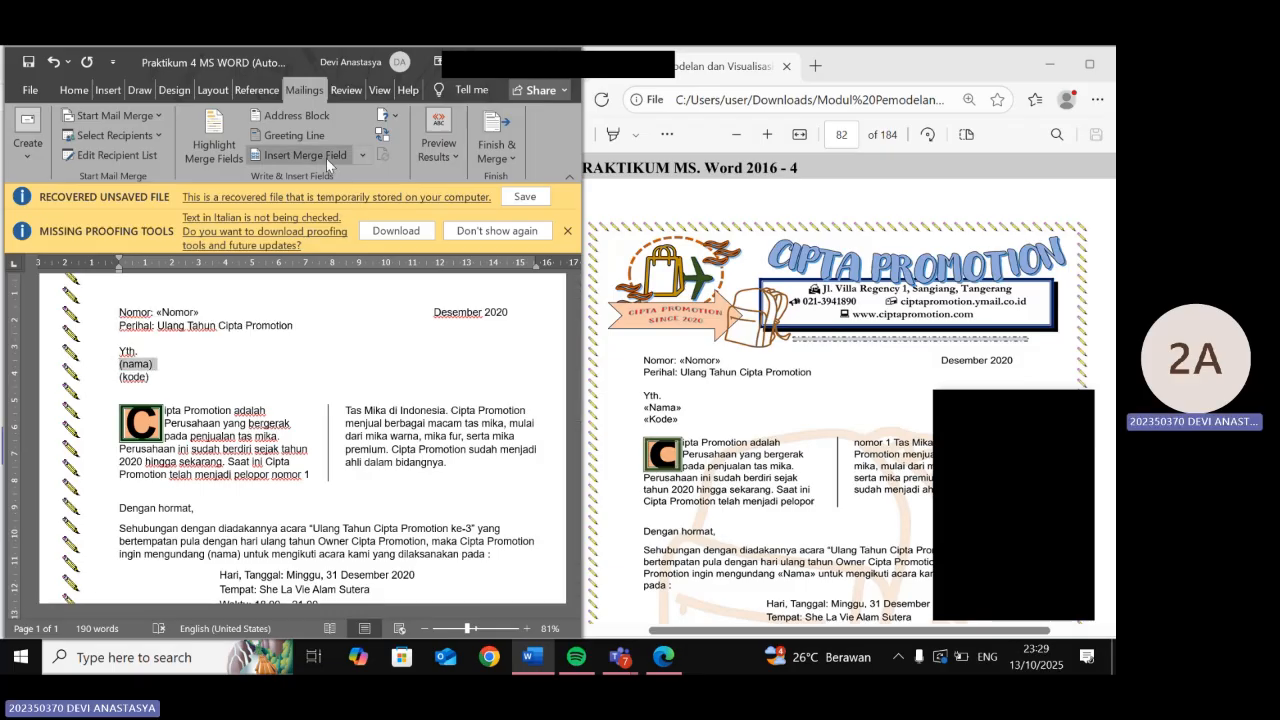
{"action": "left_click", "coordinate": [362, 156]}
{"action": "left_click", "coordinate": [332, 204]}
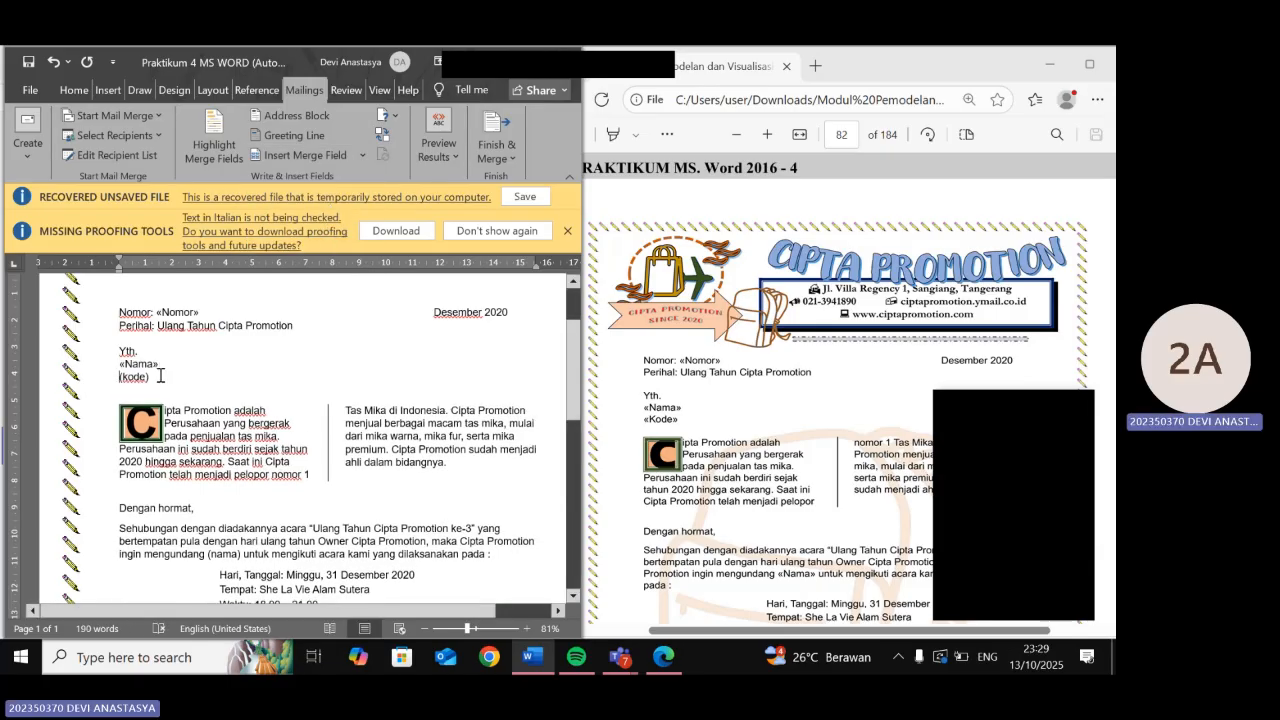
{"action": "left_click_drag", "start_coordinate": [160, 375], "coordinate": [114, 378]}
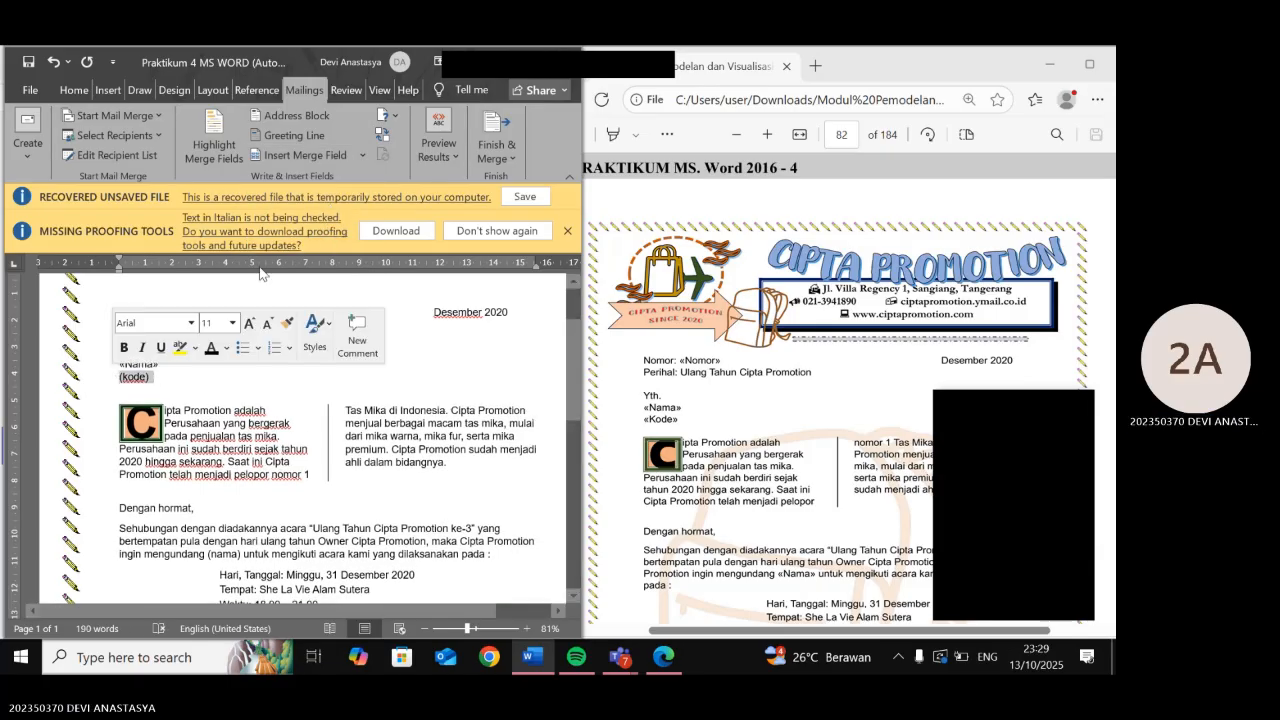
{"action": "left_click", "coordinate": [362, 155]}
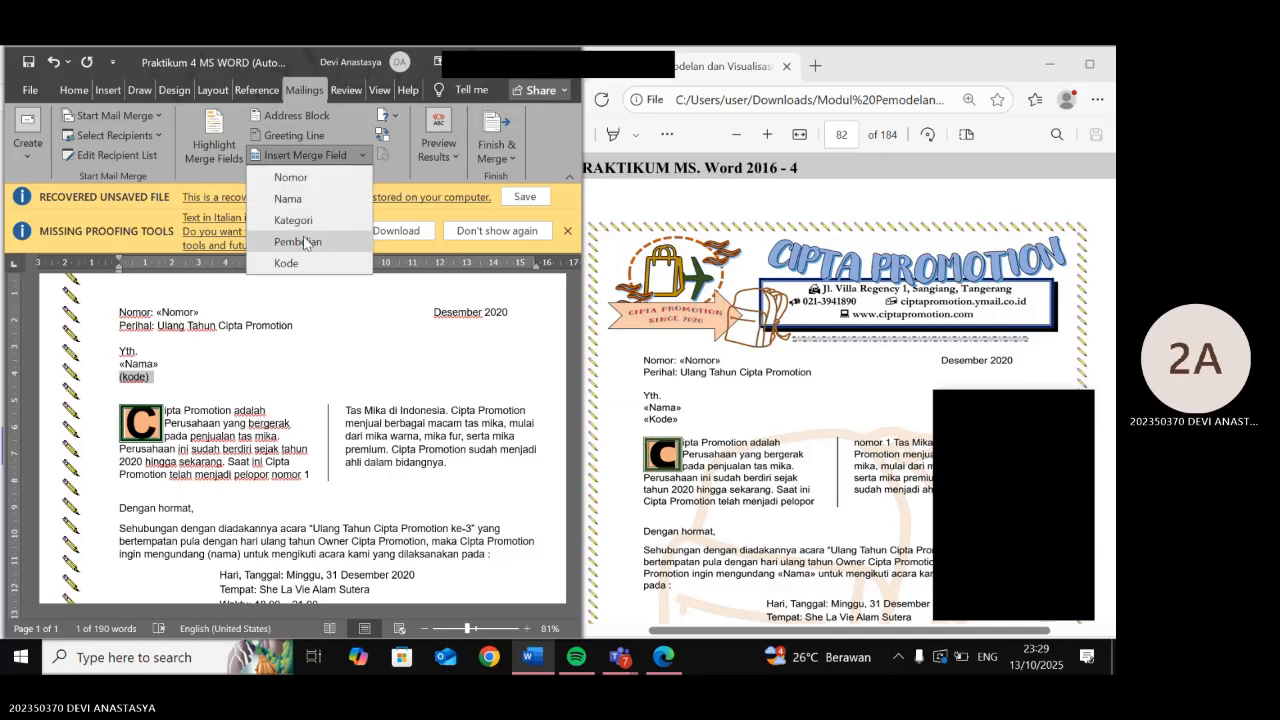
{"action": "left_click", "coordinate": [286, 263]}
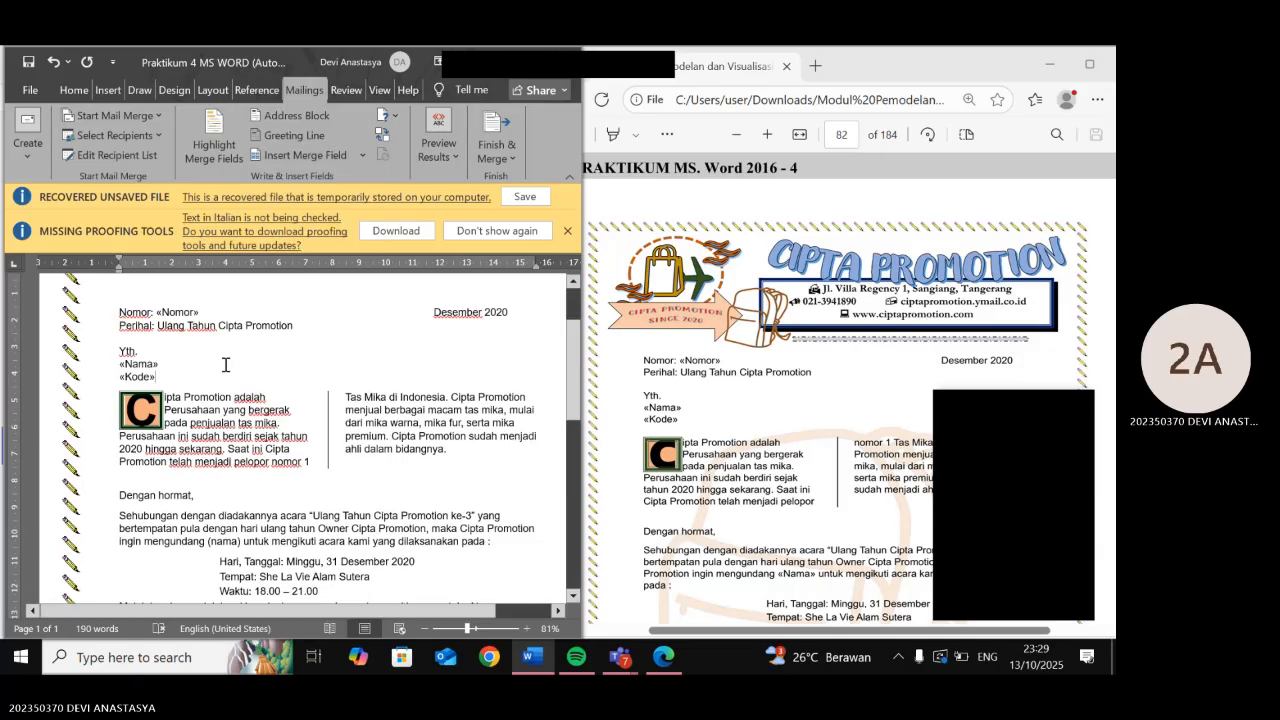
- Add a blank line after «Kode» and swap (nama) in the body for «Nama»
{"action": "key", "text": "Return"}
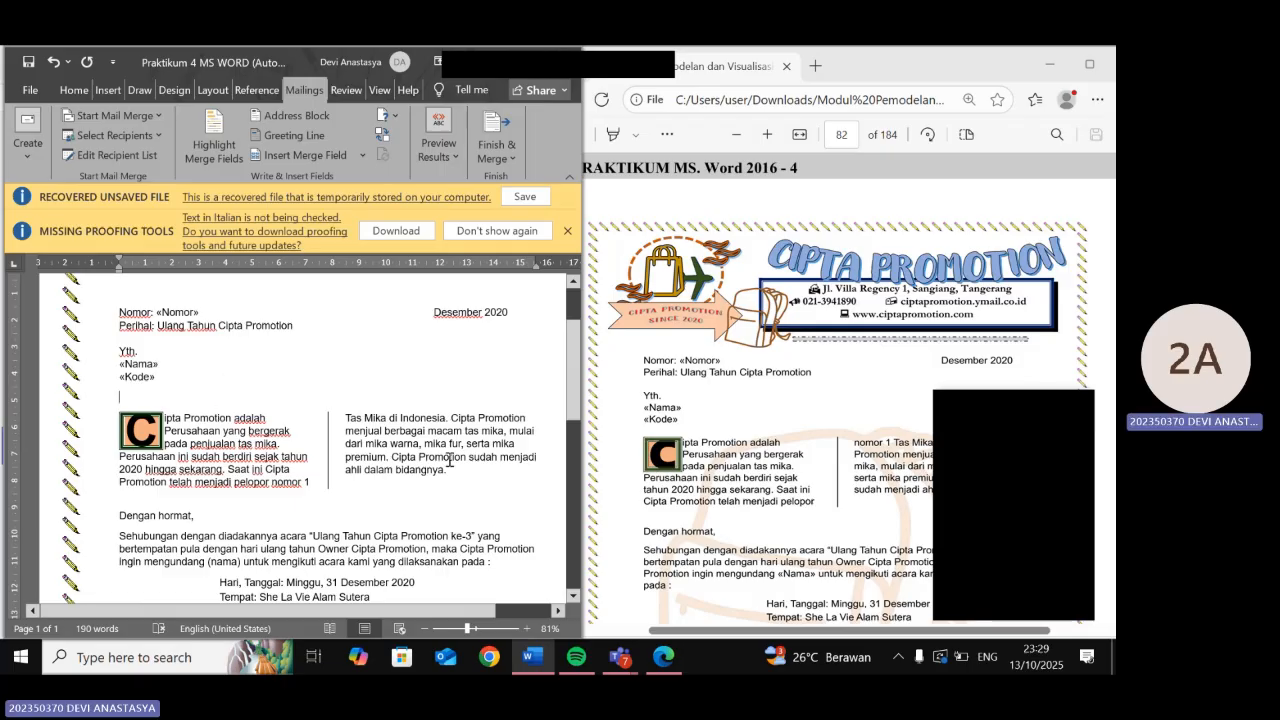
{"action": "scroll", "coordinate": [449, 459], "scroll_direction": "down", "scroll_amount": 3}
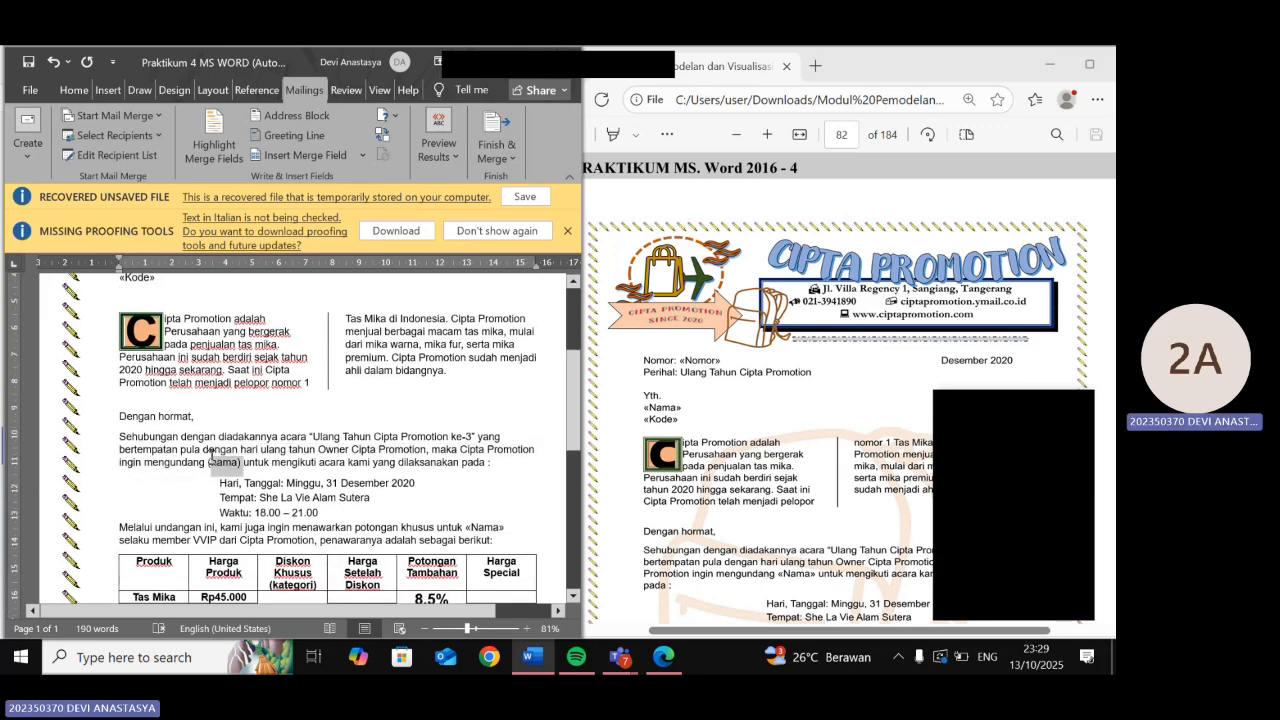
{"action": "double_click", "coordinate": [212, 462]}
{"action": "left_click", "coordinate": [340, 156]}
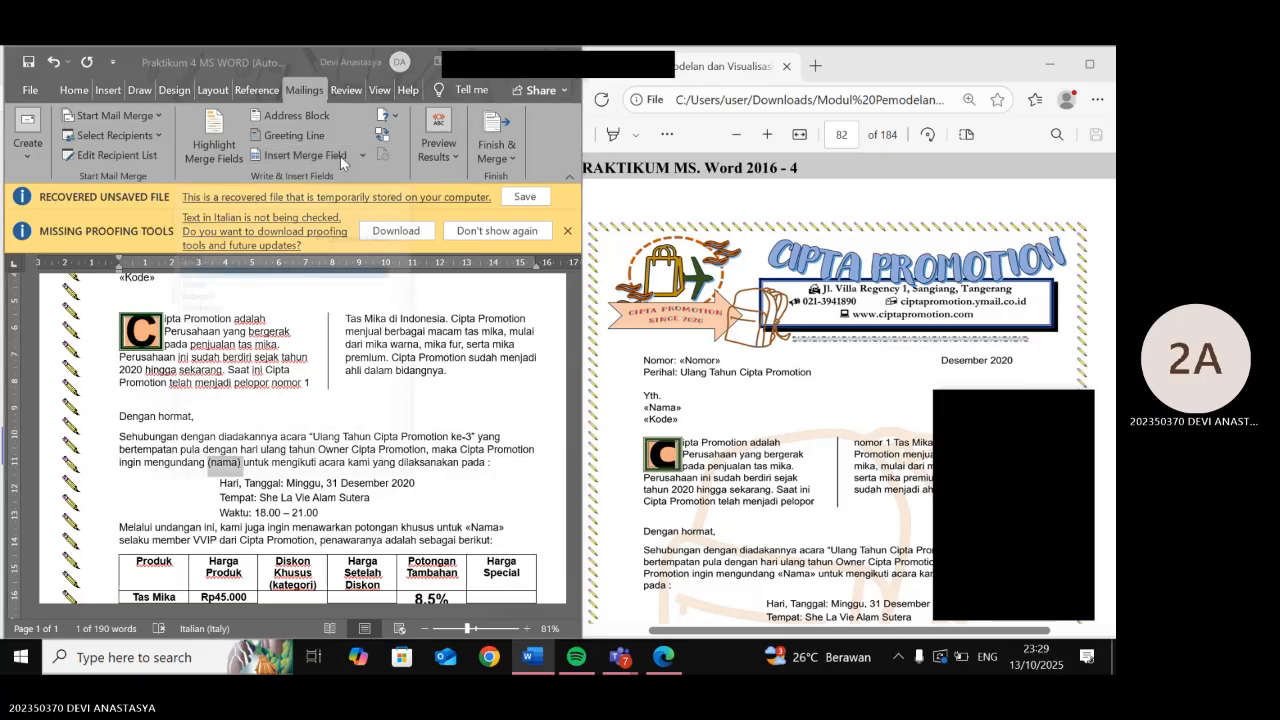
{"action": "left_click", "coordinate": [393, 193]}
{"action": "left_click", "coordinate": [362, 155]}
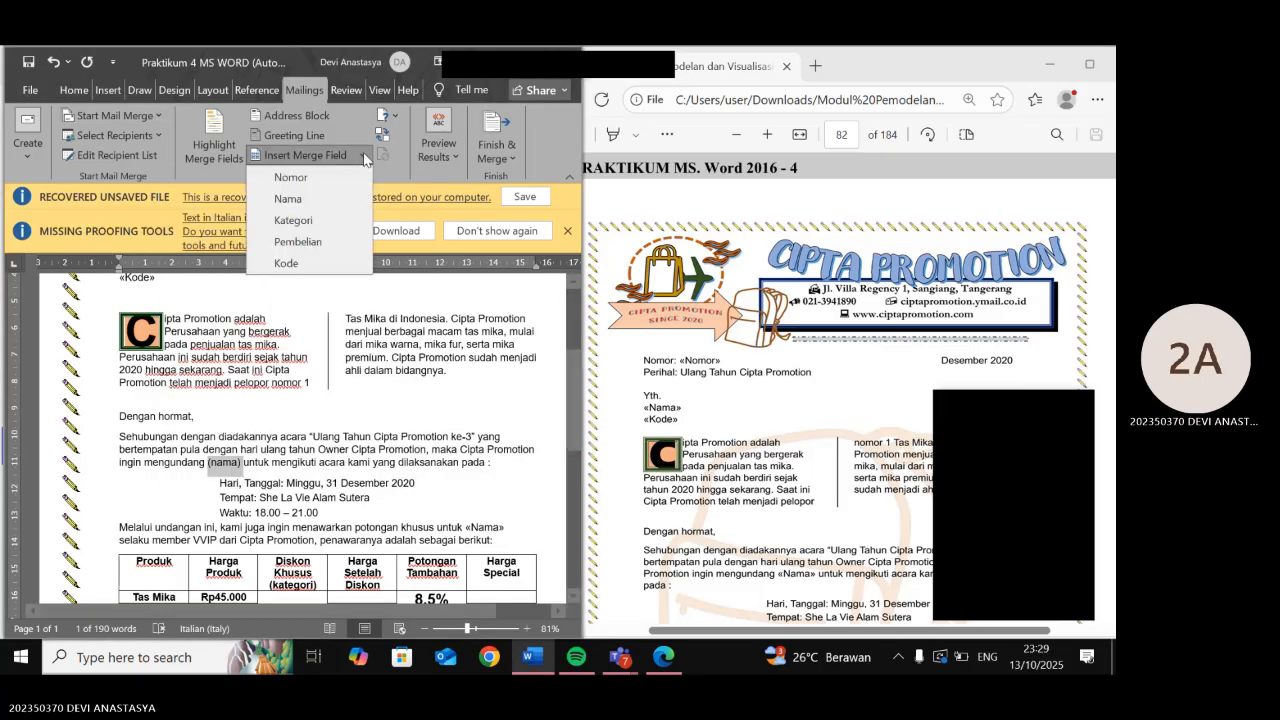
{"action": "left_click", "coordinate": [300, 198]}
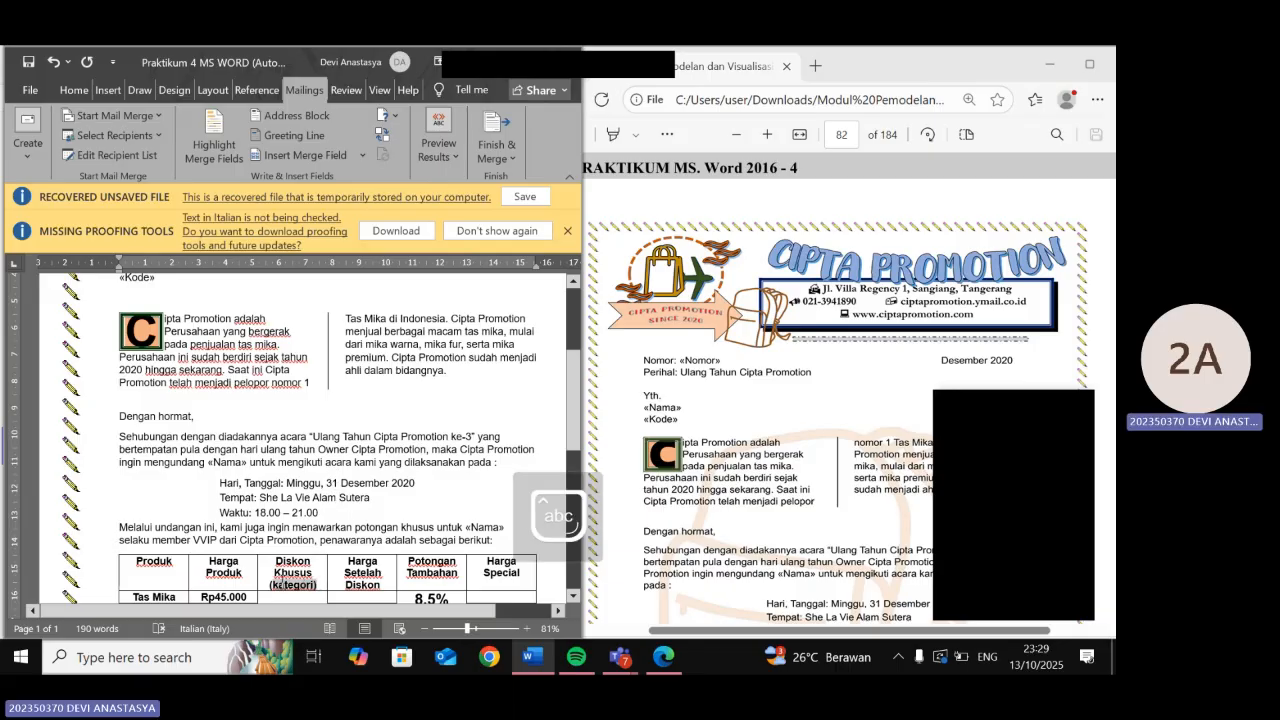
- Replace (kategori) in the discount table header with the «Kategori» field
{"action": "left_click", "coordinate": [362, 156]}
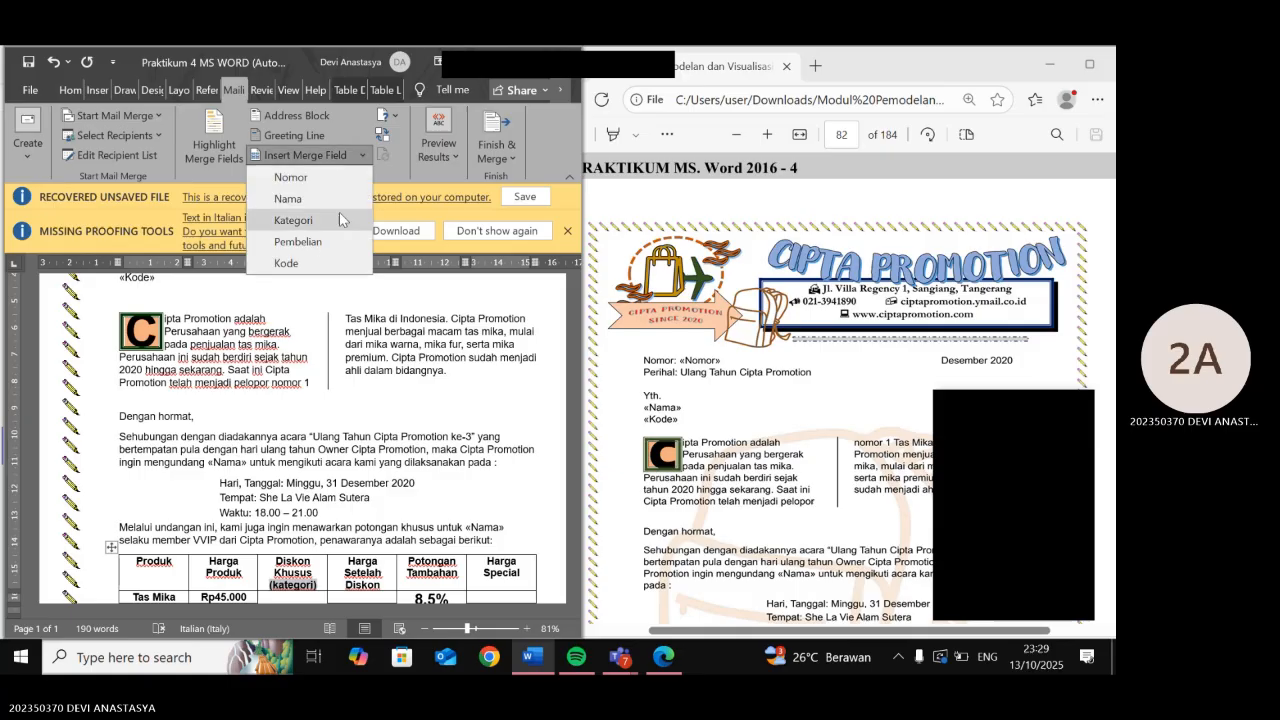
{"action": "left_click", "coordinate": [335, 222]}
{"action": "scroll", "coordinate": [300, 281], "scroll_direction": "down", "scroll_amount": 2}
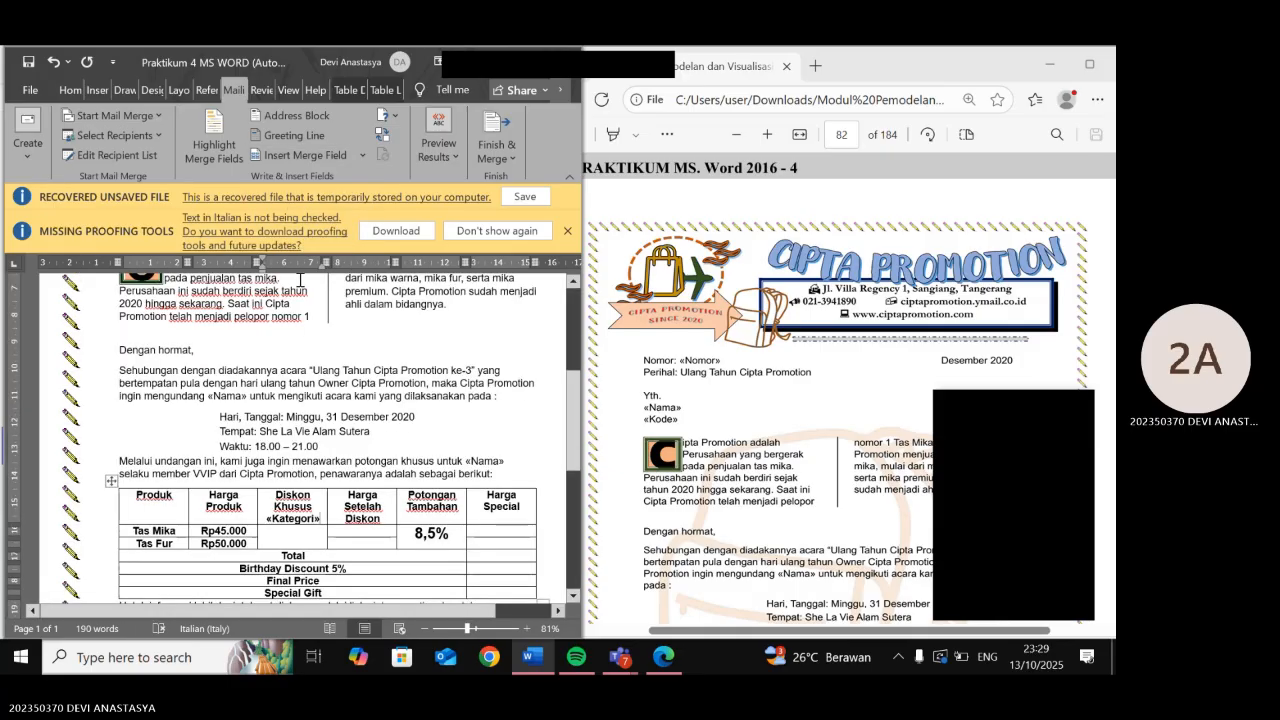
{"action": "scroll", "coordinate": [300, 281], "scroll_direction": "down", "scroll_amount": 4}
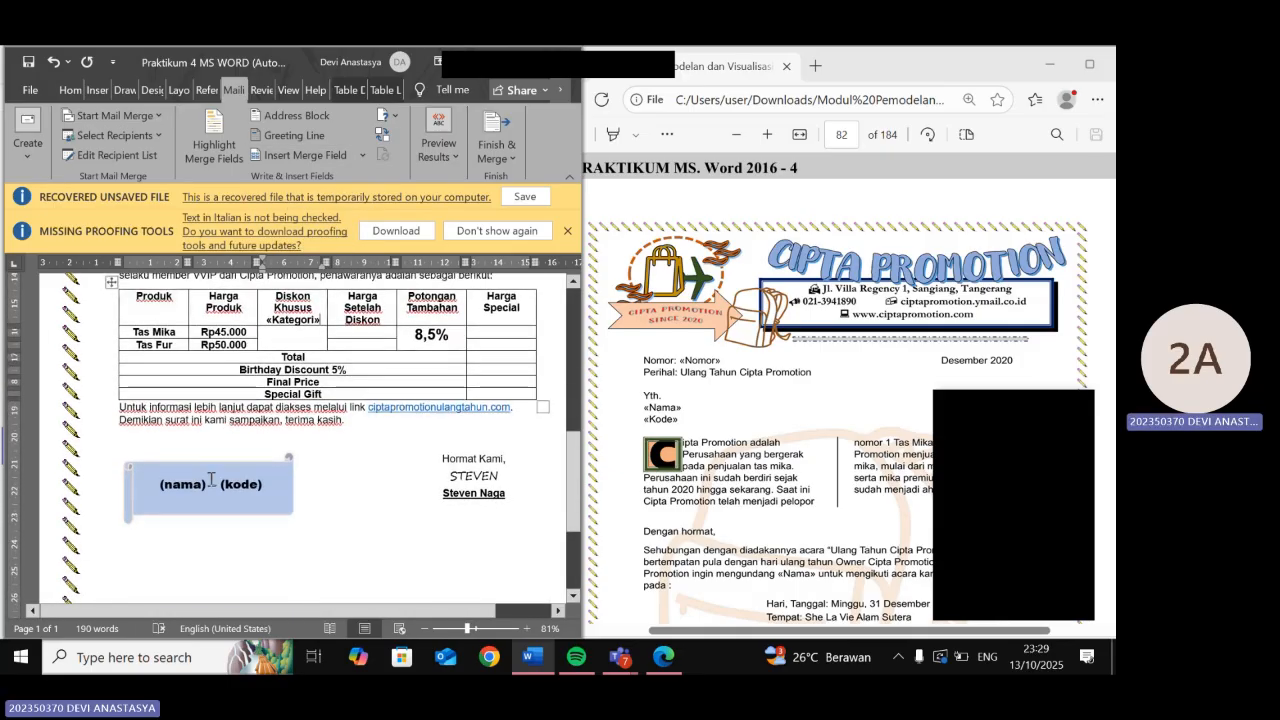
- Replace (nama) and (kode) in the blue box with «Nama» and «Kode», removing the extra space
{"action": "left_click", "coordinate": [178, 487]}
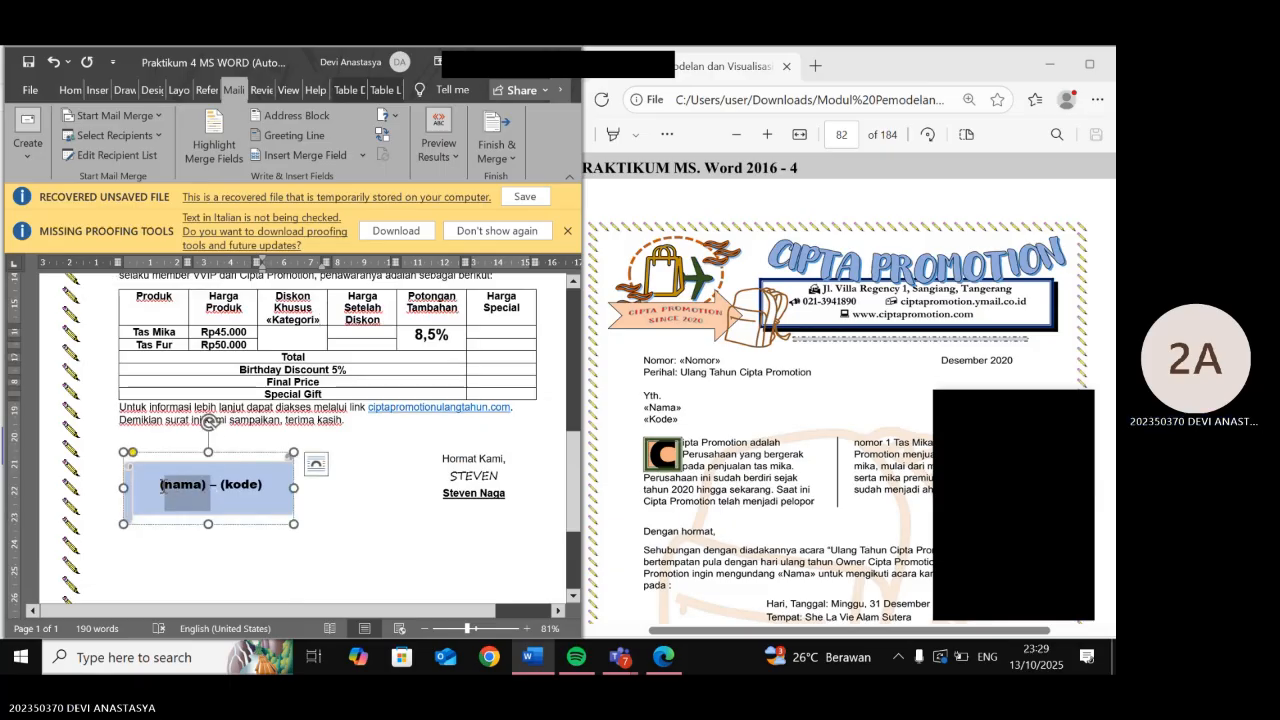
{"action": "left_click", "coordinate": [364, 156]}
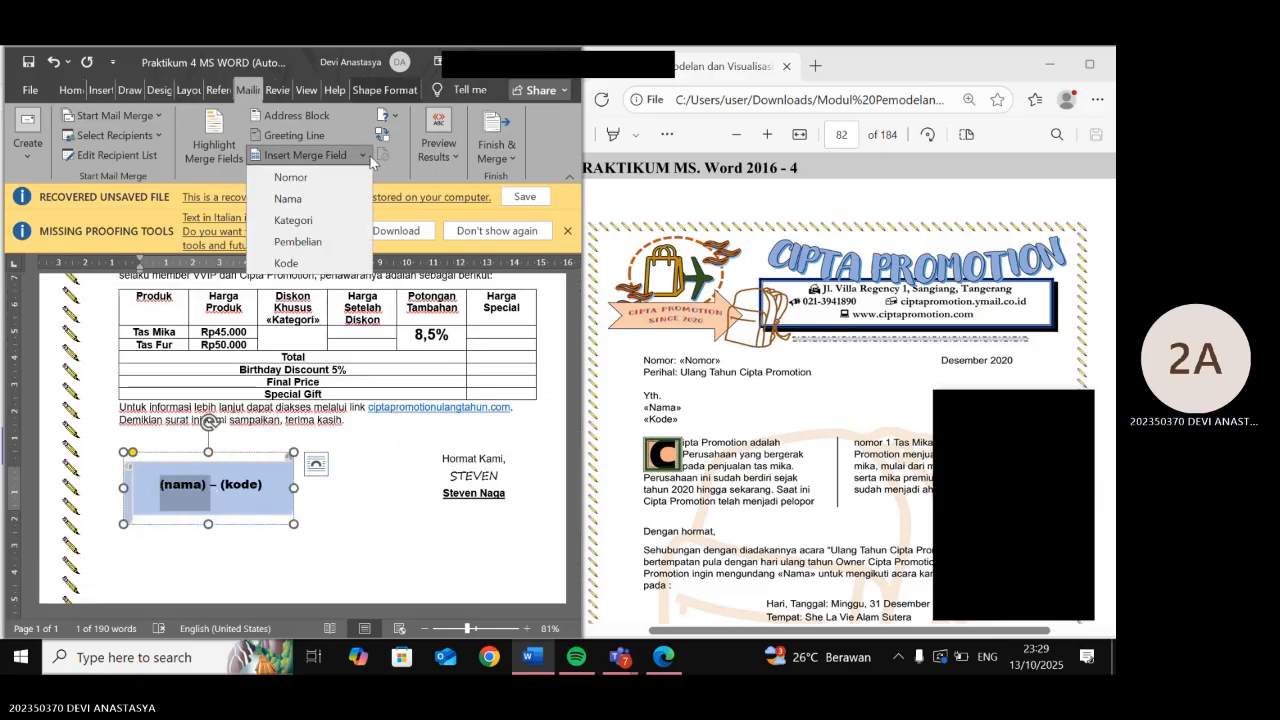
{"action": "left_click", "coordinate": [334, 200]}
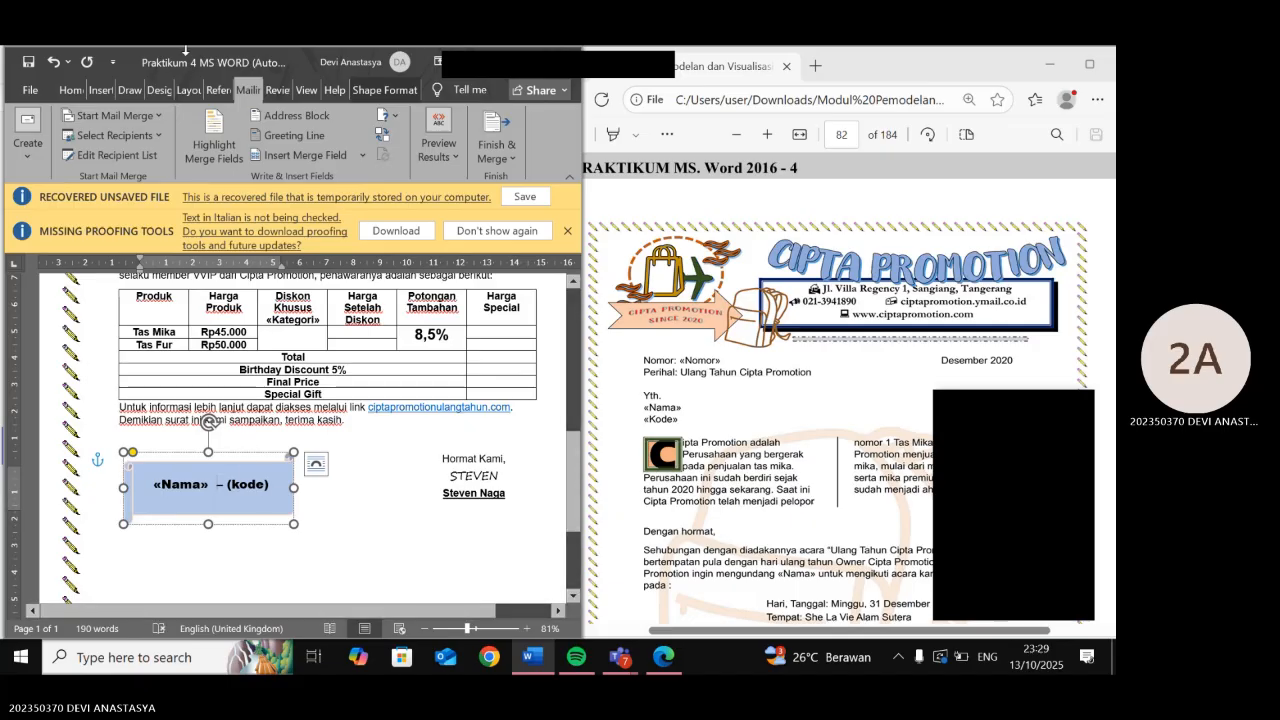
{"action": "key", "text": "BackSpace"}
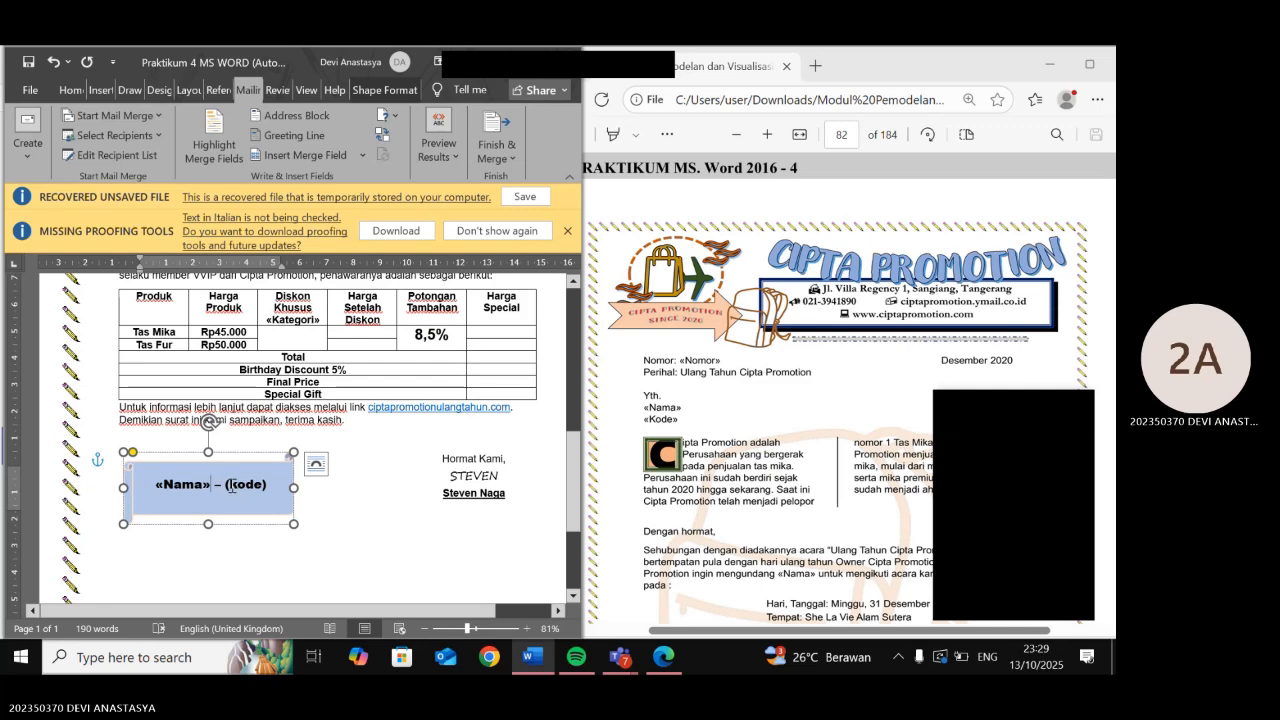
{"action": "left_click_drag", "start_coordinate": [230, 486], "coordinate": [269, 487]}
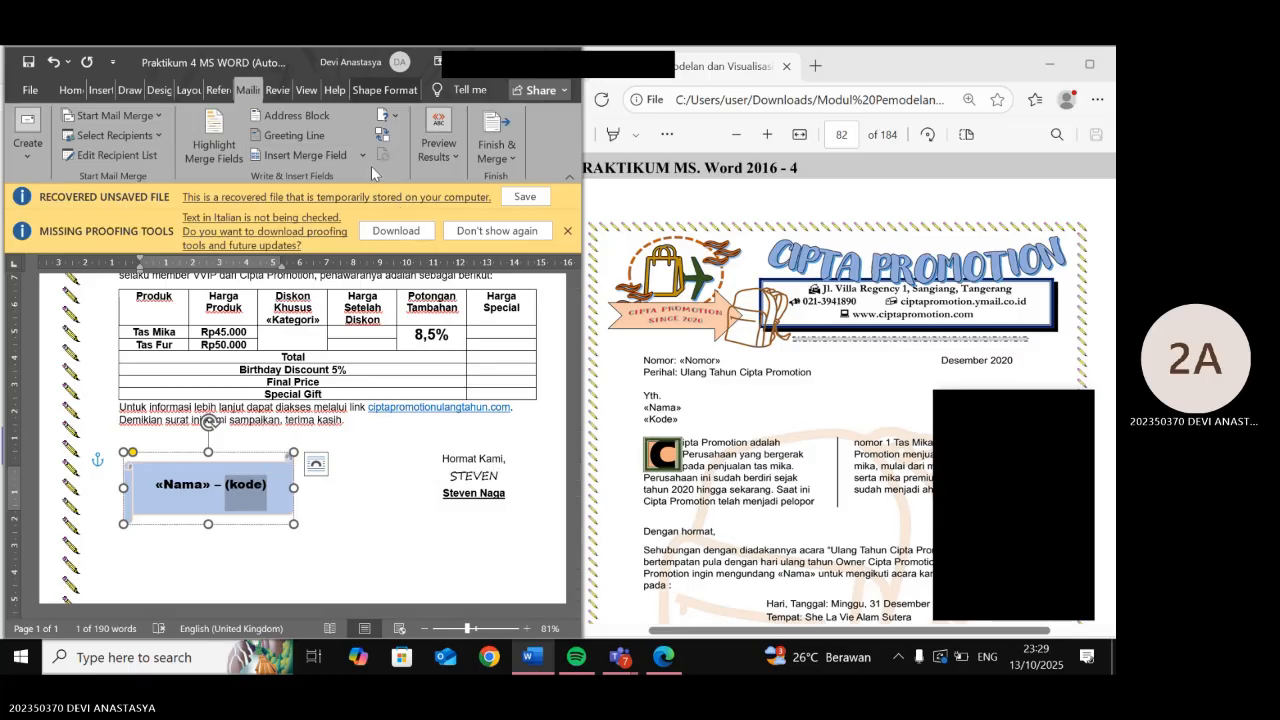
{"action": "left_click", "coordinate": [364, 155]}
{"action": "left_click", "coordinate": [286, 263]}
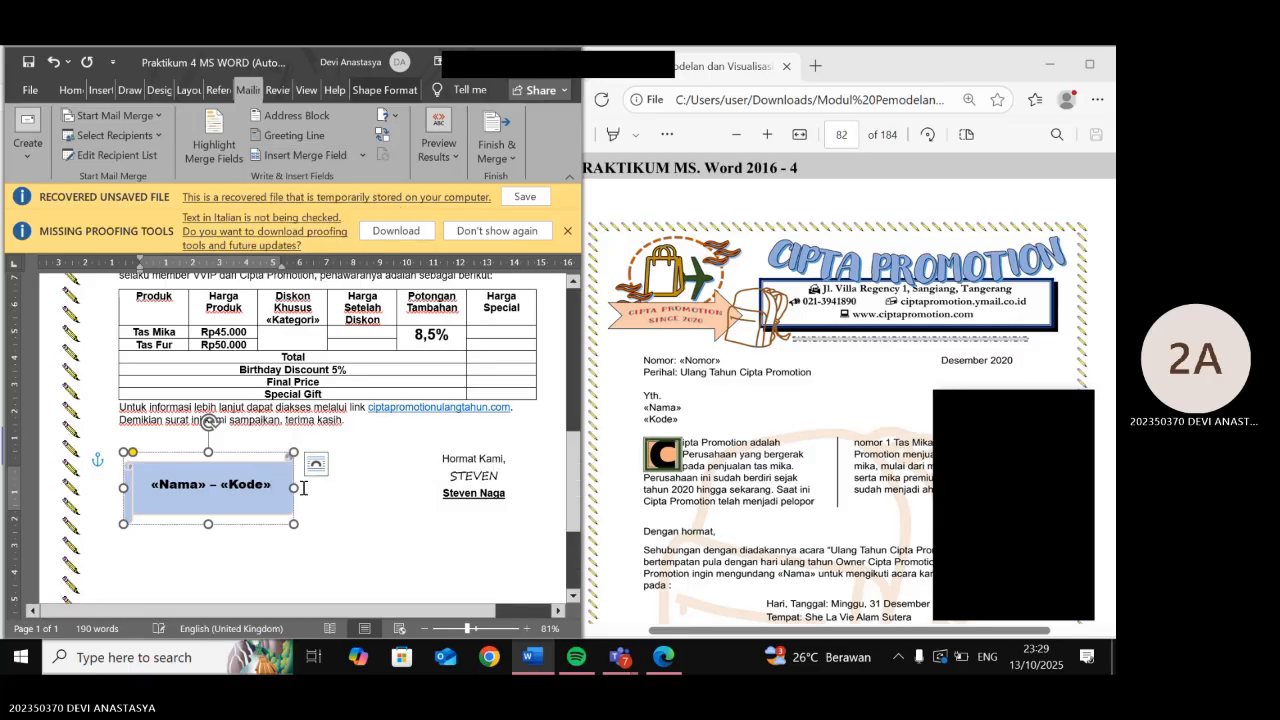
{"action": "scroll", "coordinate": [400, 450], "scroll_direction": "down", "scroll_amount": 2}
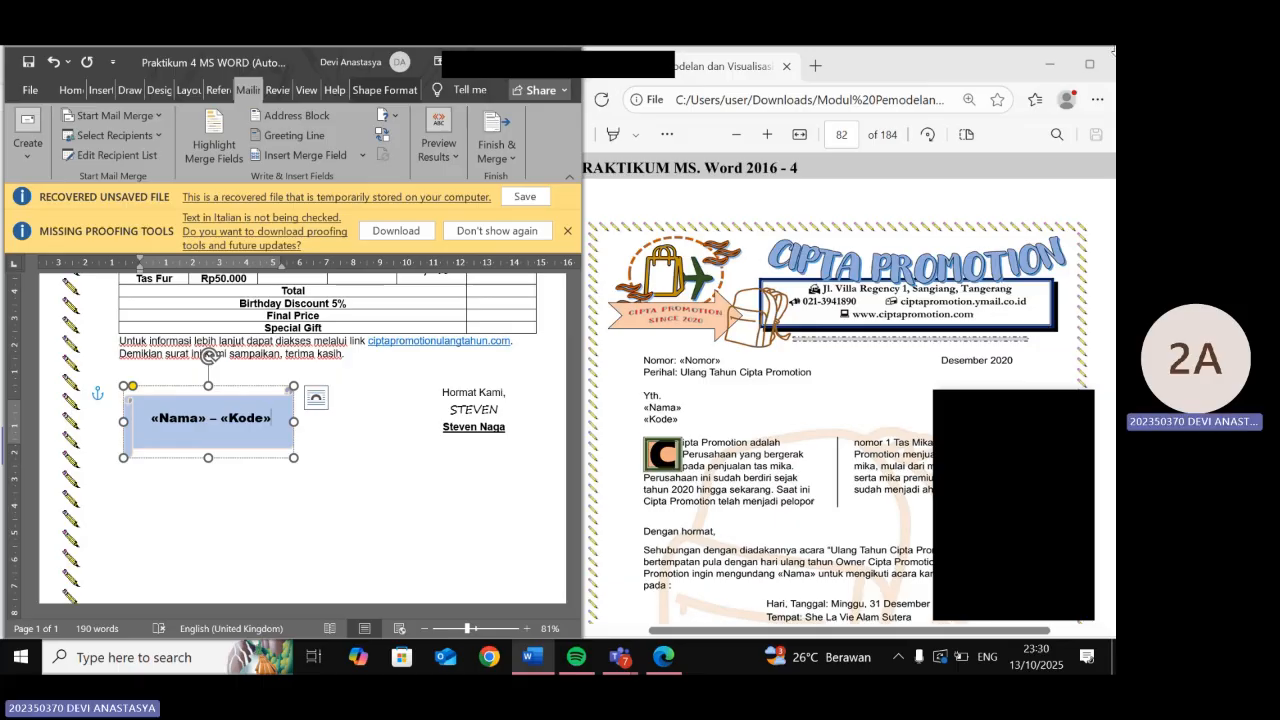
- Scroll through the reference PDF and the Word letter to compare their headers
{"action": "left_click", "coordinate": [873, 436]}
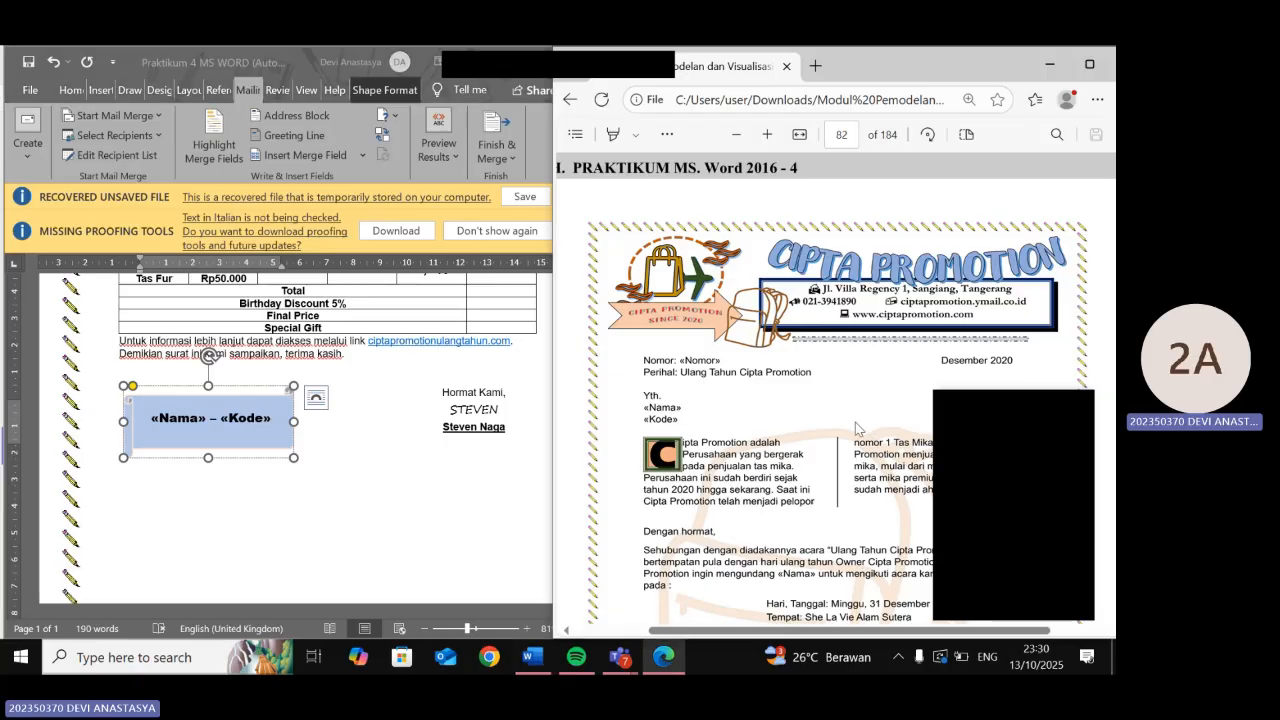
{"action": "scroll", "coordinate": [855, 428], "scroll_direction": "down", "scroll_amount": 1}
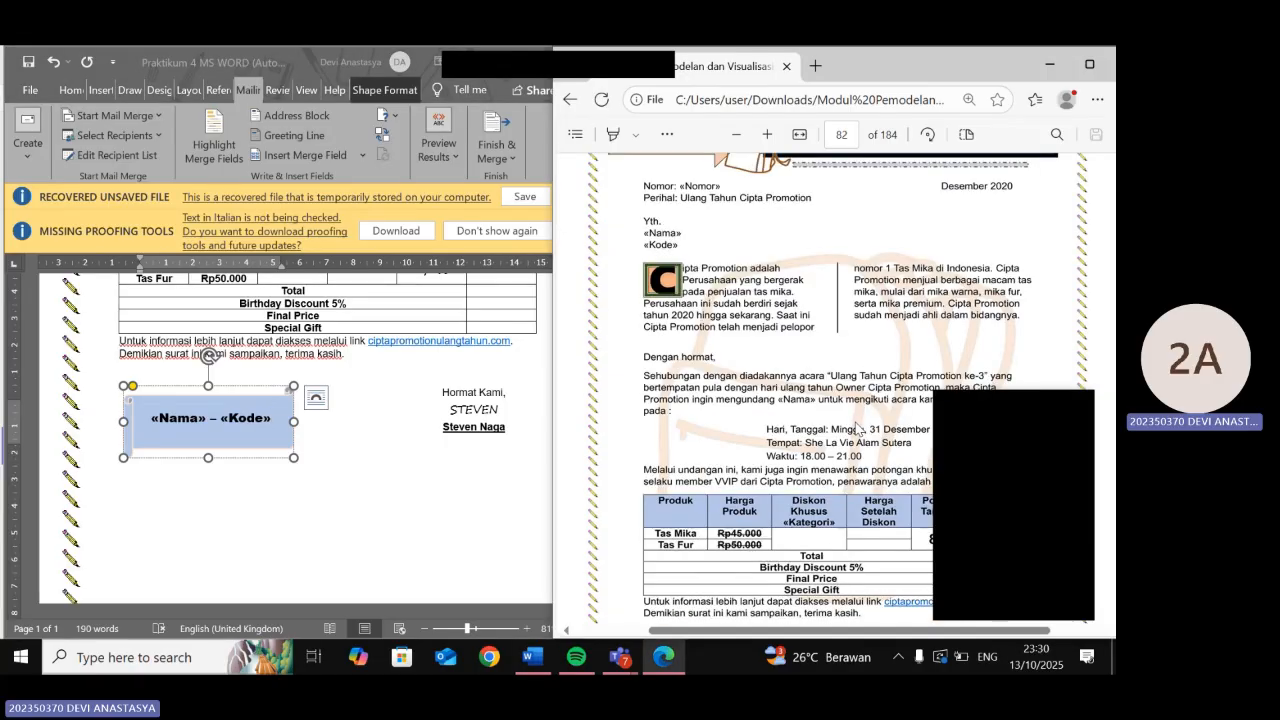
{"action": "scroll", "coordinate": [855, 428], "scroll_direction": "down", "scroll_amount": 3}
{"action": "scroll", "coordinate": [432, 441], "scroll_direction": "up", "scroll_amount": 1}
{"action": "scroll", "coordinate": [432, 441], "scroll_direction": "up", "scroll_amount": 3}
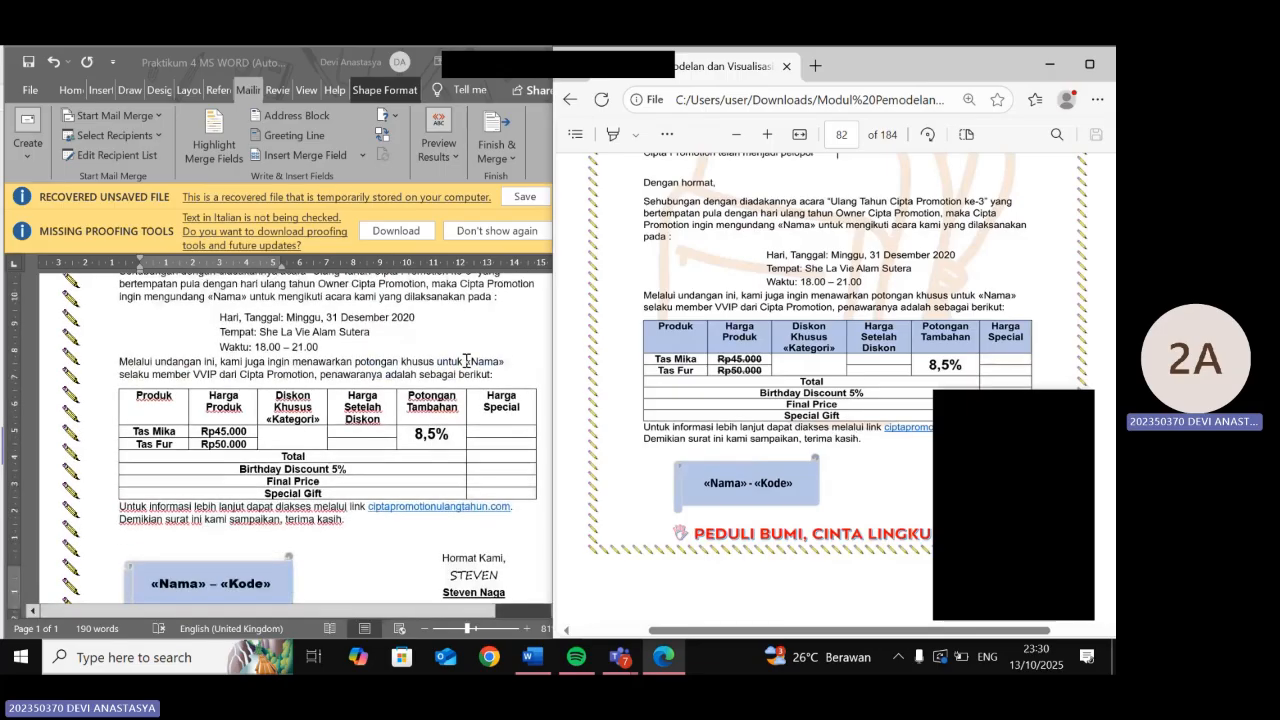
{"action": "left_click", "coordinate": [466, 361]}
{"action": "scroll", "coordinate": [688, 338], "scroll_direction": "down", "scroll_amount": 3}
{"action": "scroll", "coordinate": [688, 338], "scroll_direction": "down", "scroll_amount": 1}
{"action": "scroll", "coordinate": [688, 338], "scroll_direction": "up", "scroll_amount": 3}
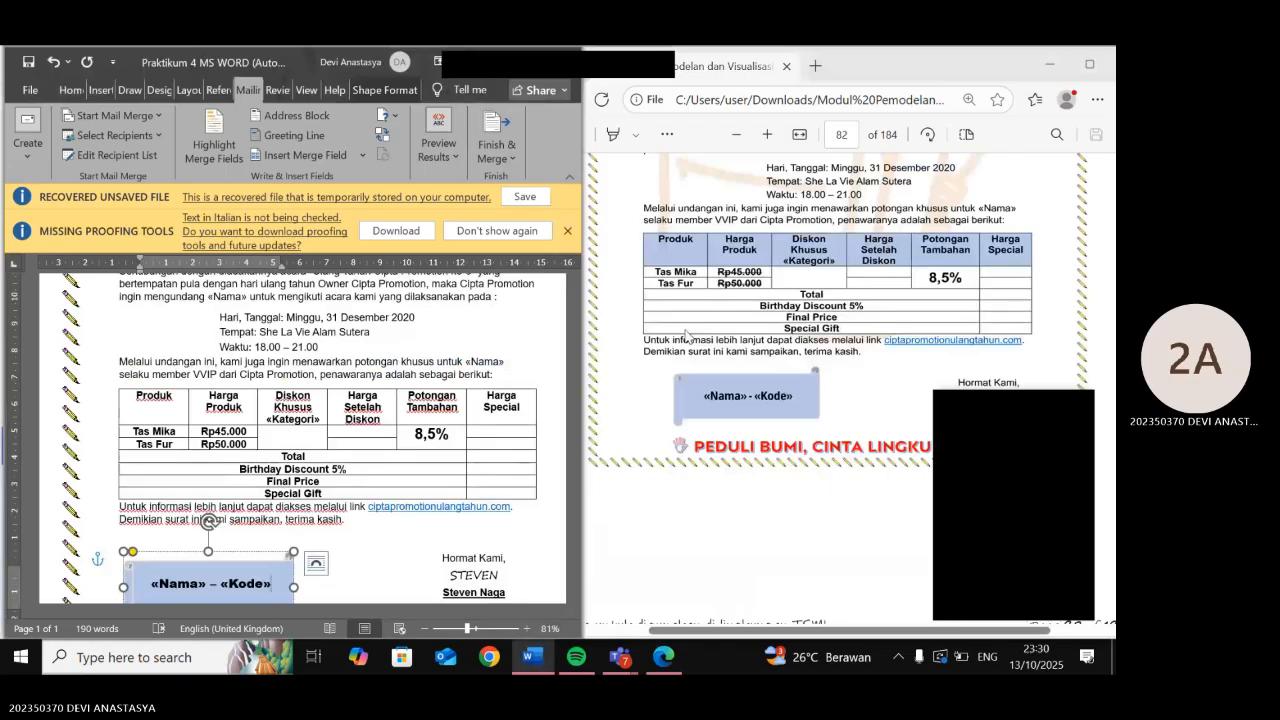
{"action": "scroll", "coordinate": [686, 336], "scroll_direction": "up", "scroll_amount": 4}
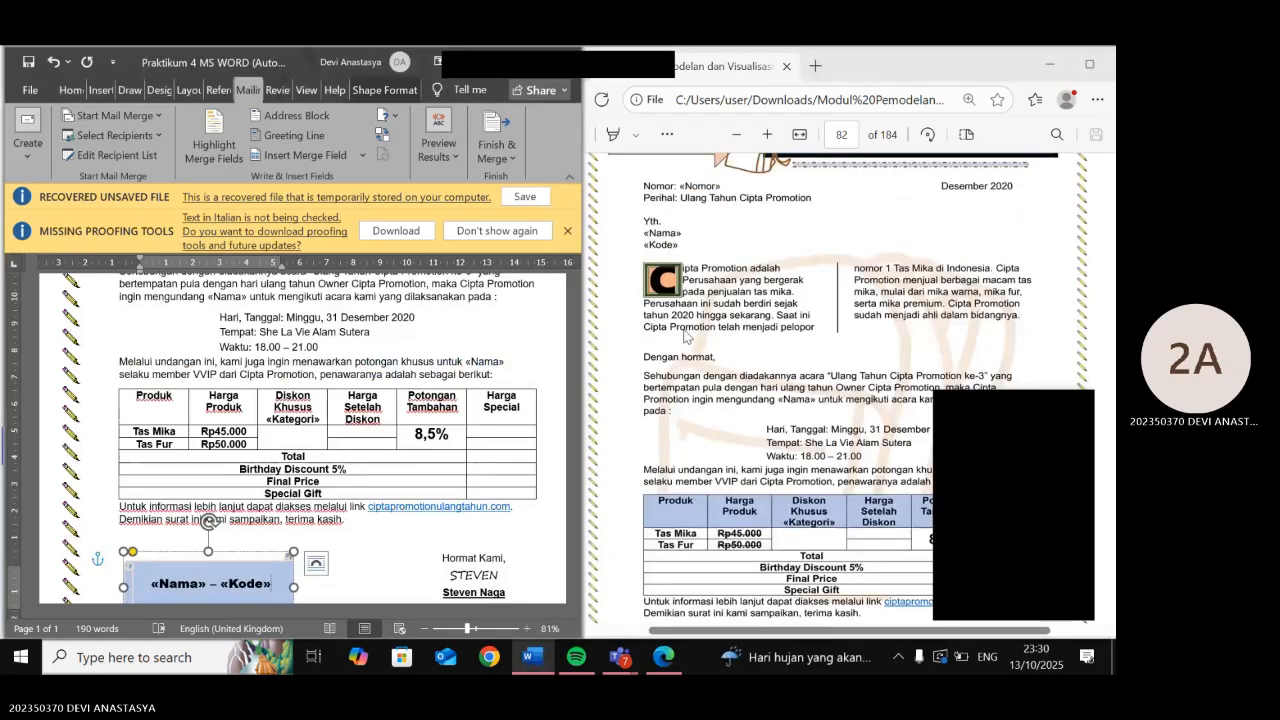
{"action": "scroll", "coordinate": [392, 358], "scroll_direction": "up", "scroll_amount": 2}
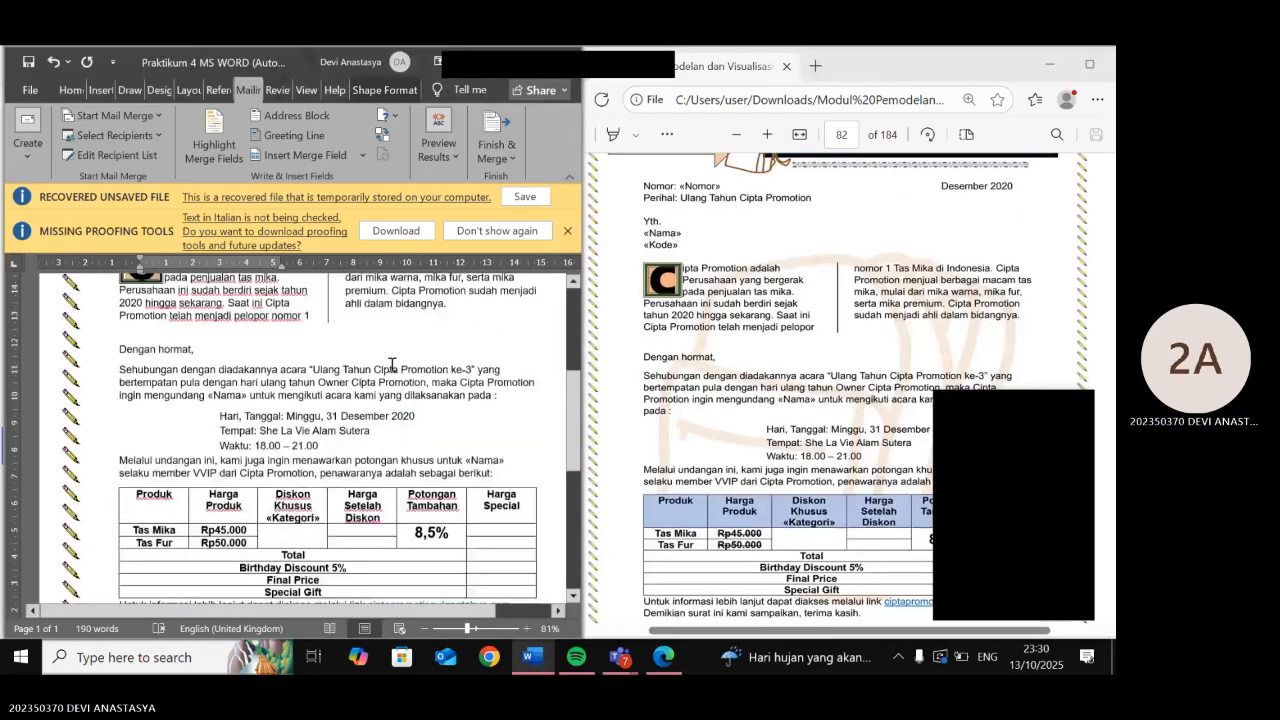
{"action": "scroll", "coordinate": [392, 365], "scroll_direction": "up", "scroll_amount": 1}
{"action": "scroll", "coordinate": [392, 365], "scroll_direction": "up", "scroll_amount": 5}
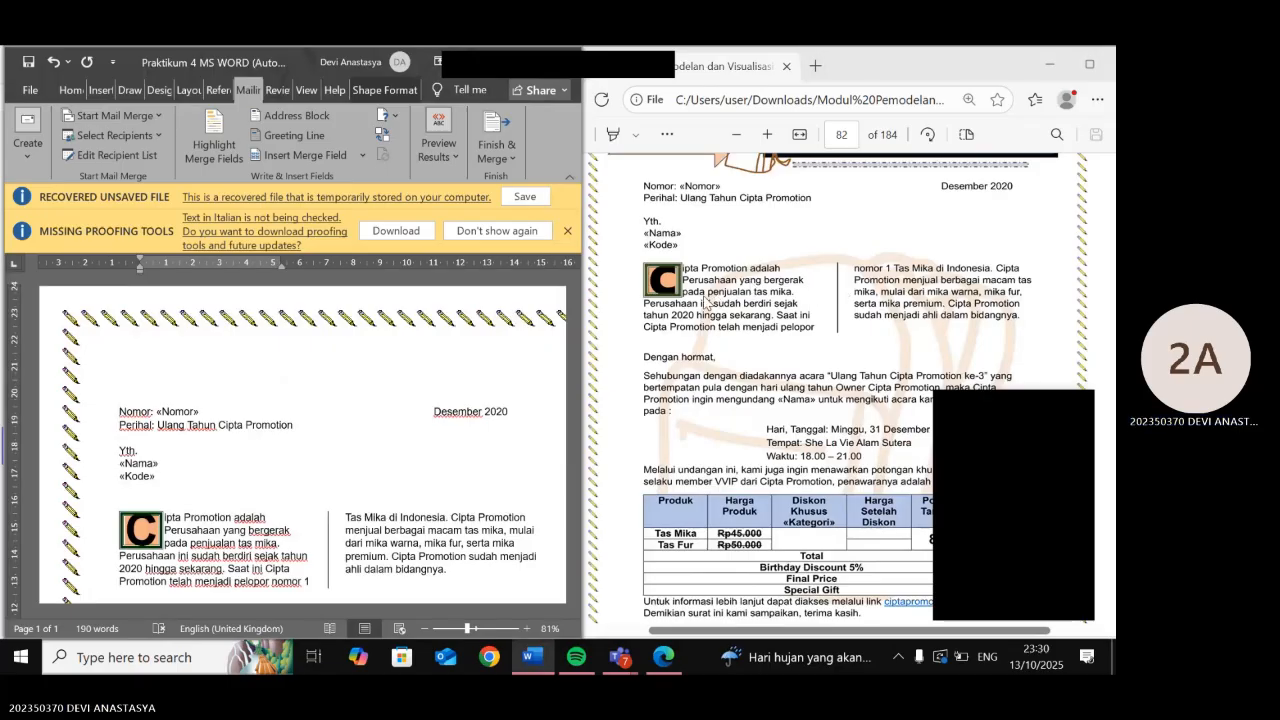
{"action": "scroll", "coordinate": [704, 298], "scroll_direction": "up", "scroll_amount": 3}
{"action": "scroll", "coordinate": [665, 364], "scroll_direction": "down", "scroll_amount": 1}
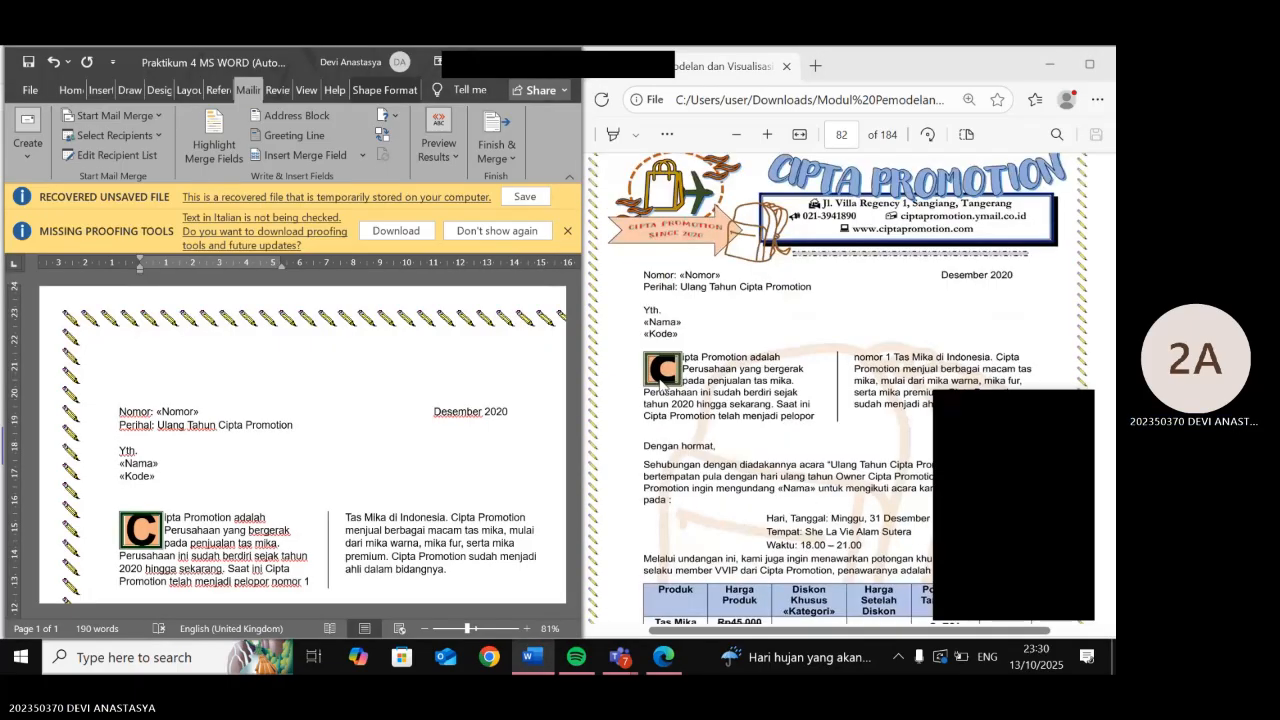
- Zoom the reference PDF in twice, then return to the Word letter's Home tab
{"action": "left_click", "coordinate": [767, 137]}
{"action": "left_click", "coordinate": [767, 137]}
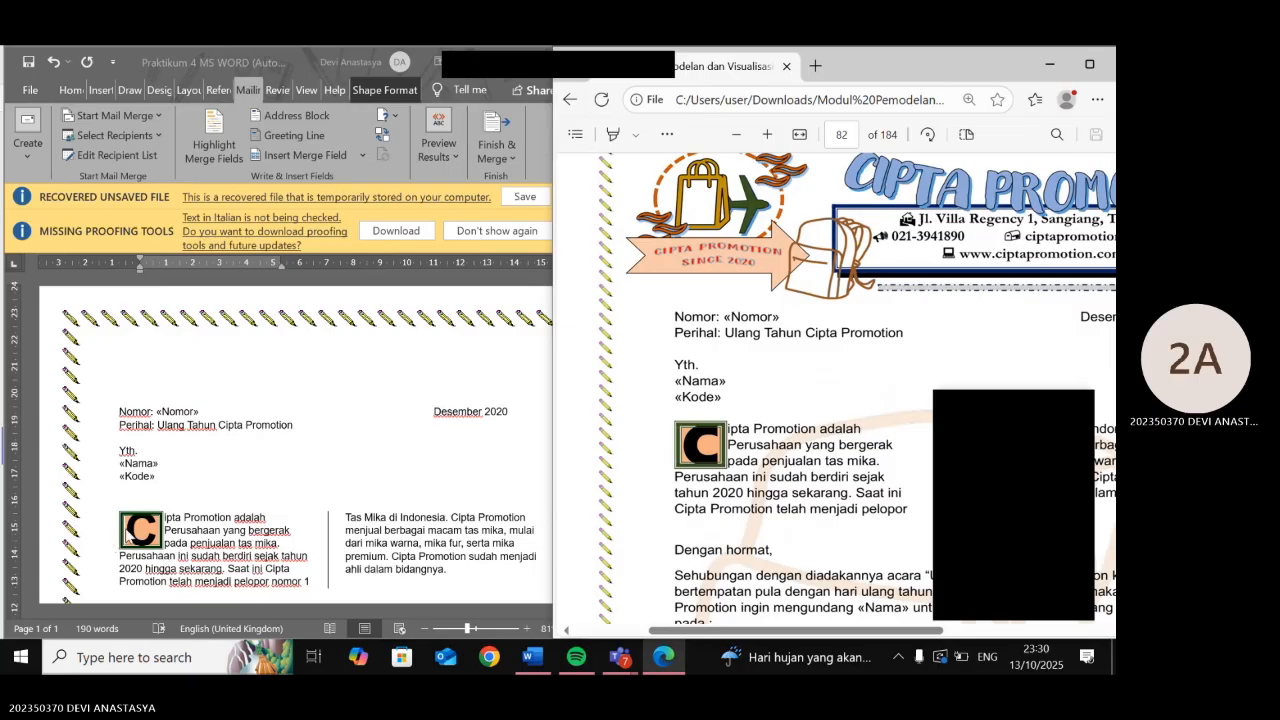
{"action": "left_click", "coordinate": [130, 536]}
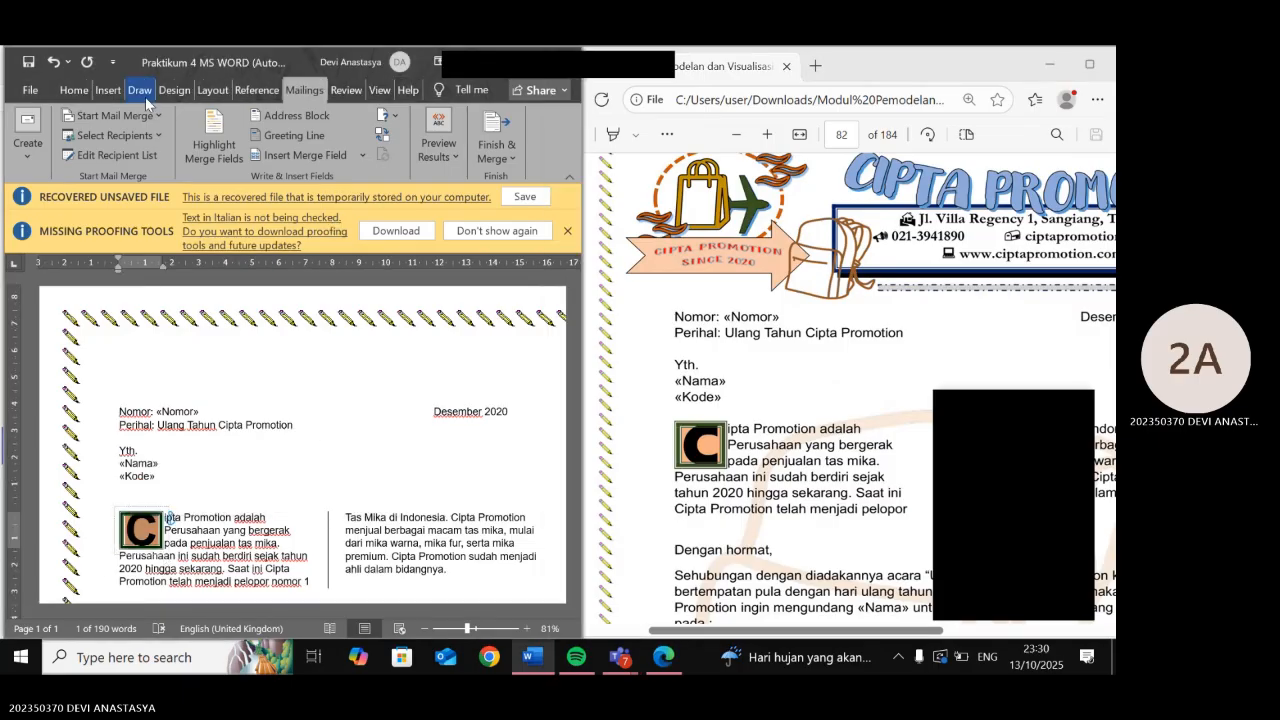
{"action": "left_click", "coordinate": [74, 90]}
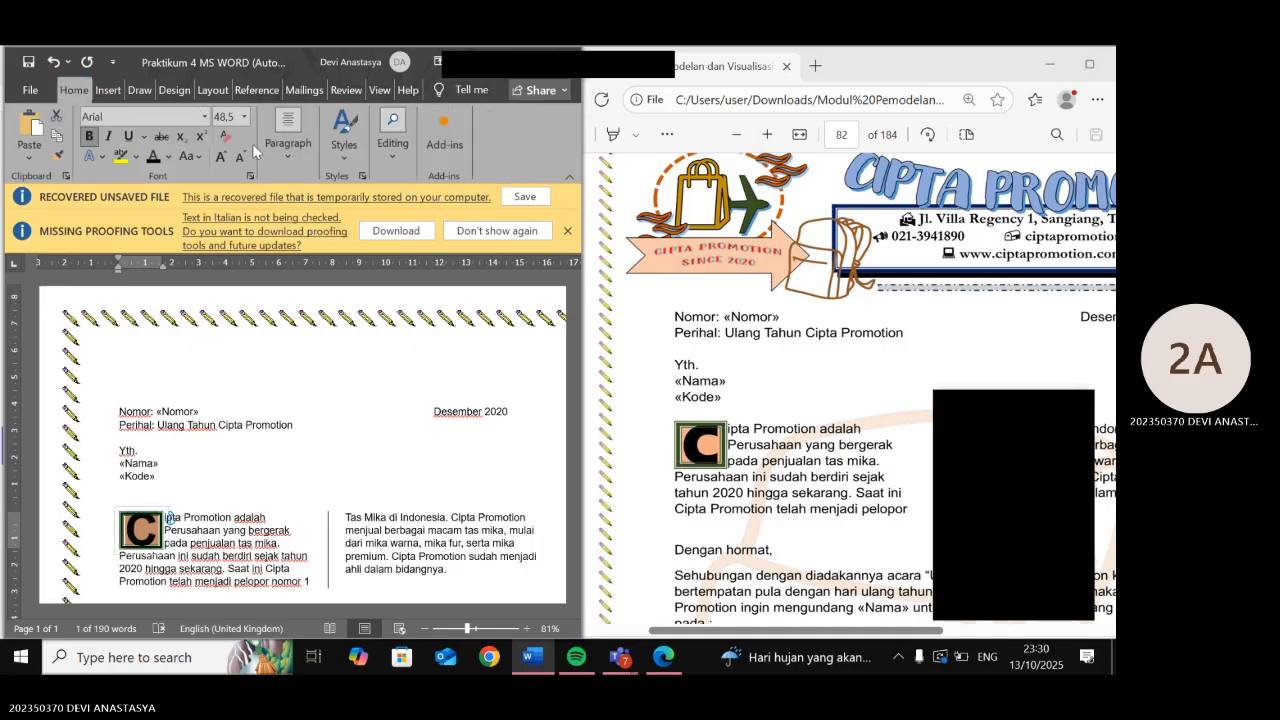
- In Borders and Shading, set the drop-cap C's shading pattern back to Clear after trying Solid
{"action": "left_click", "coordinate": [273, 144]}
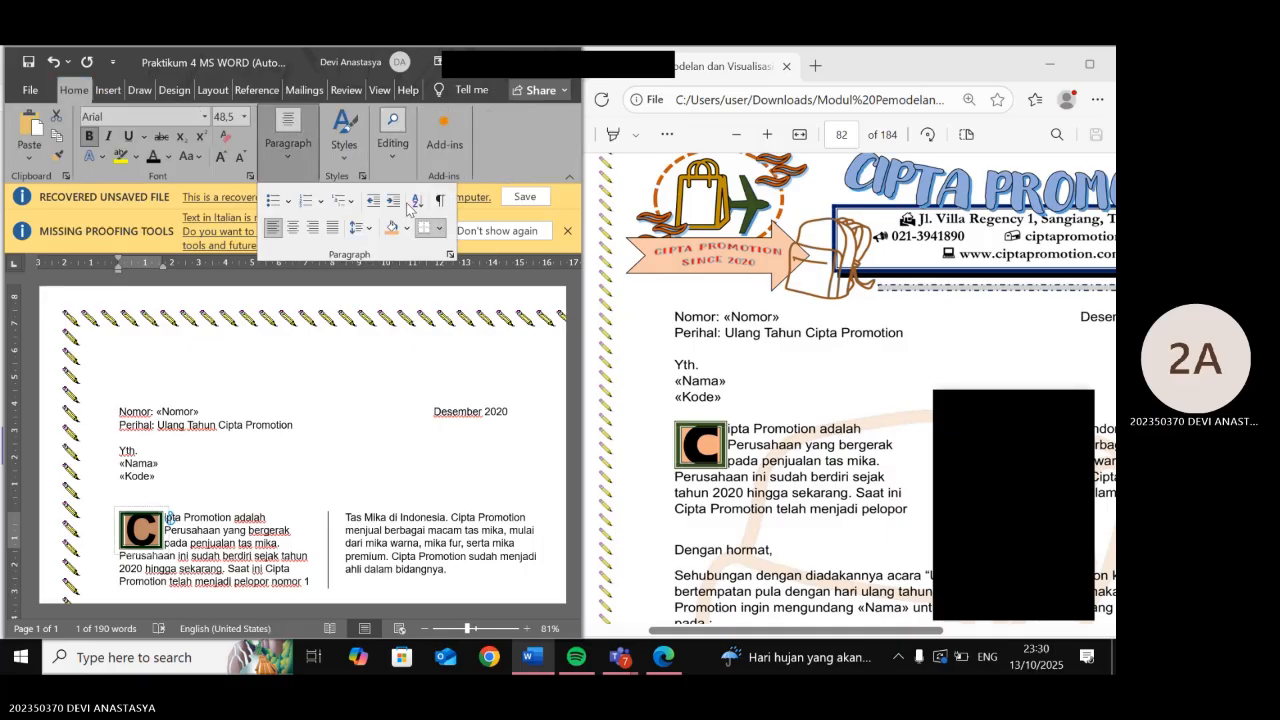
{"action": "left_click", "coordinate": [438, 228]}
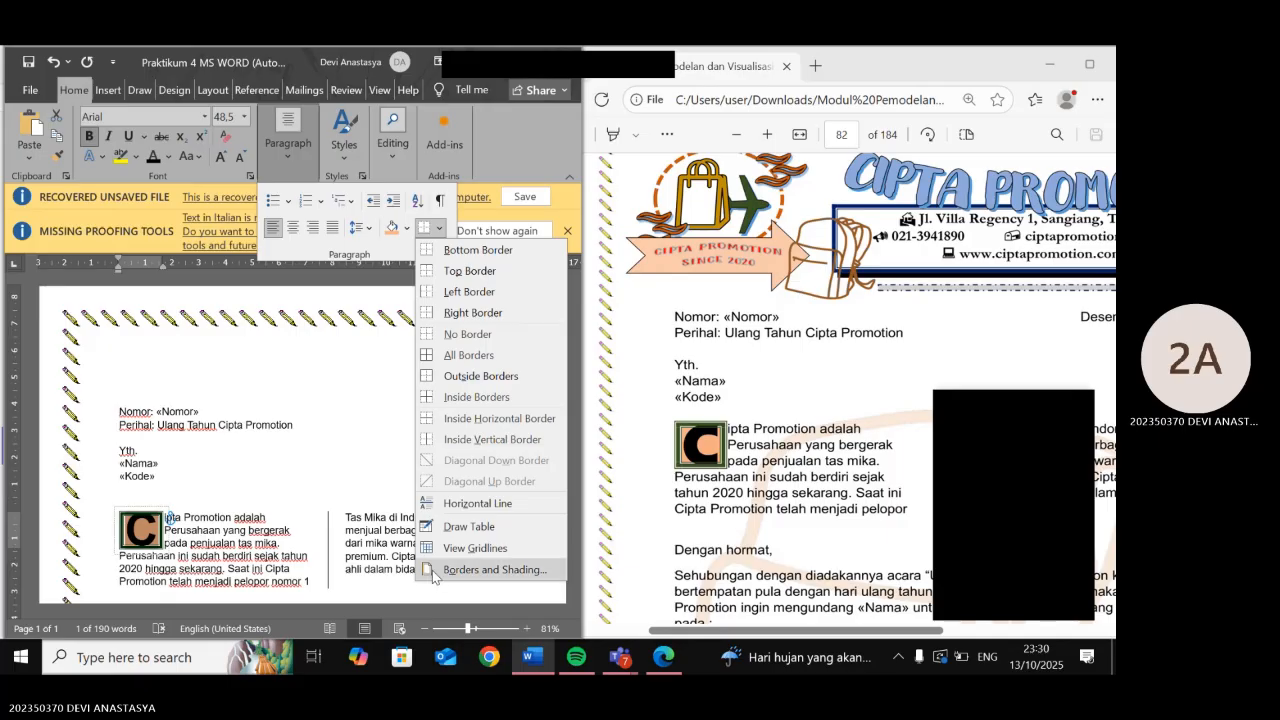
{"action": "left_click", "coordinate": [494, 569]}
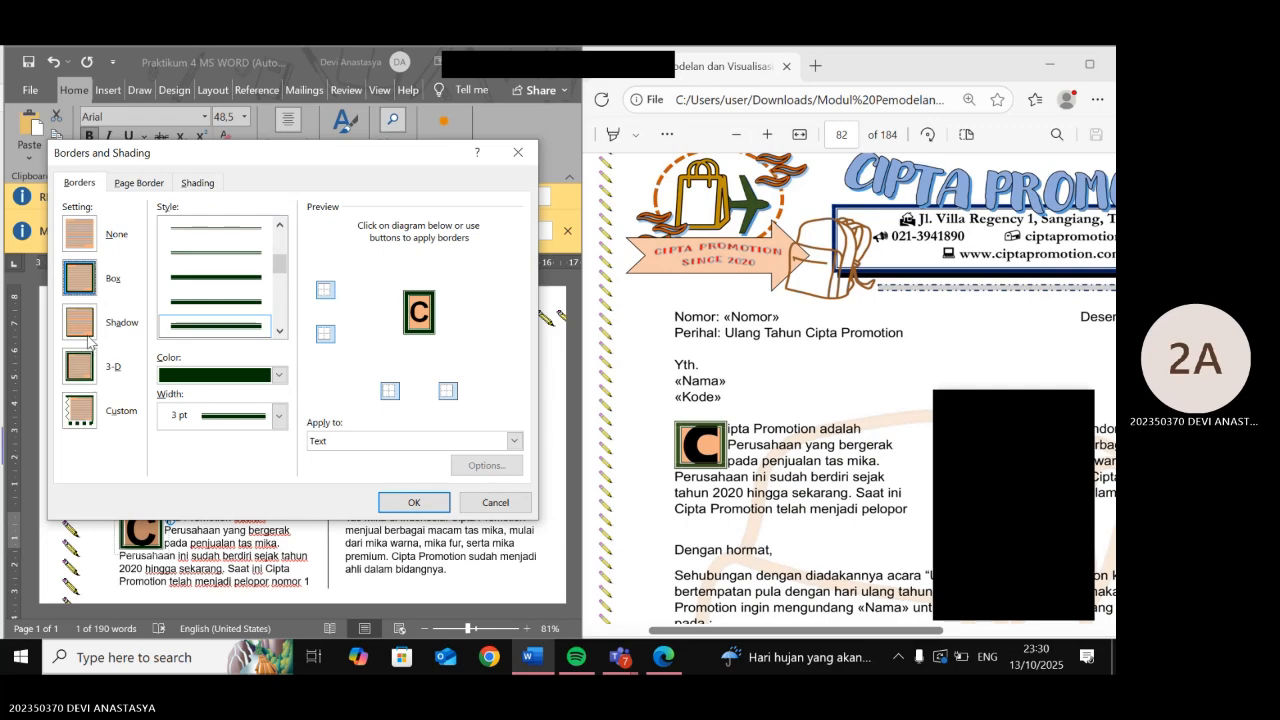
{"action": "left_click", "coordinate": [198, 184]}
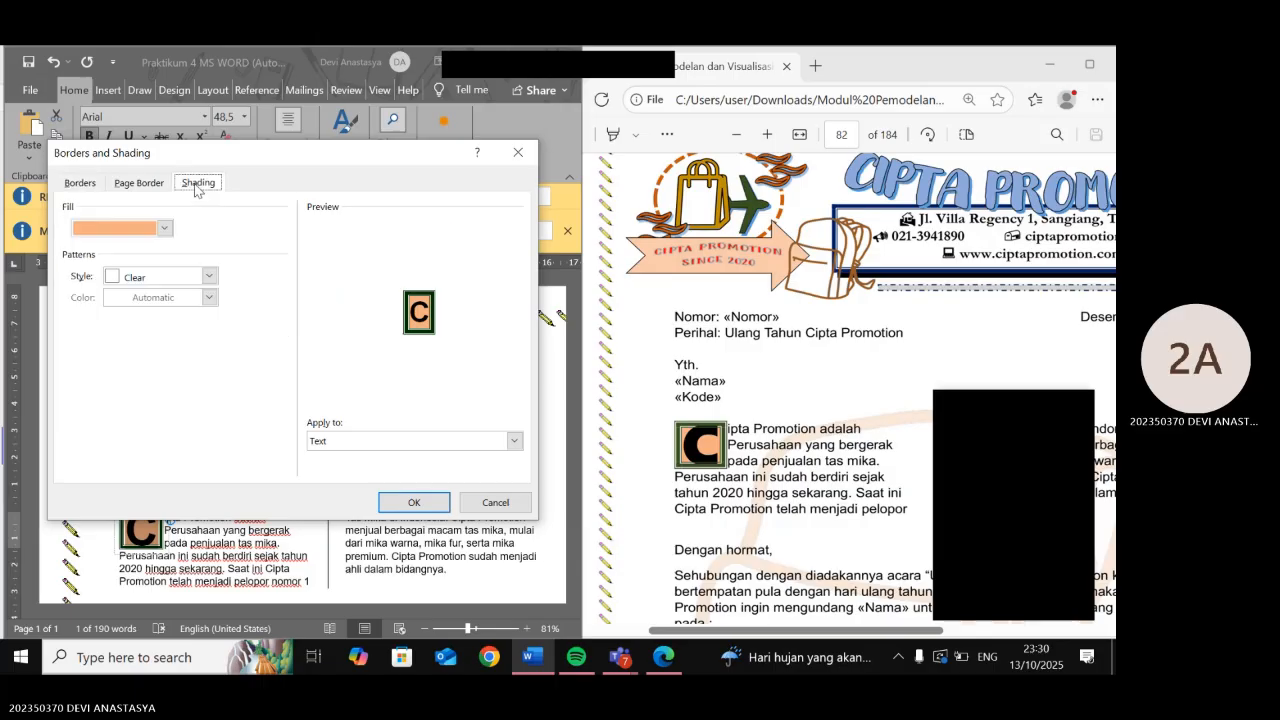
{"action": "left_click", "coordinate": [209, 277]}
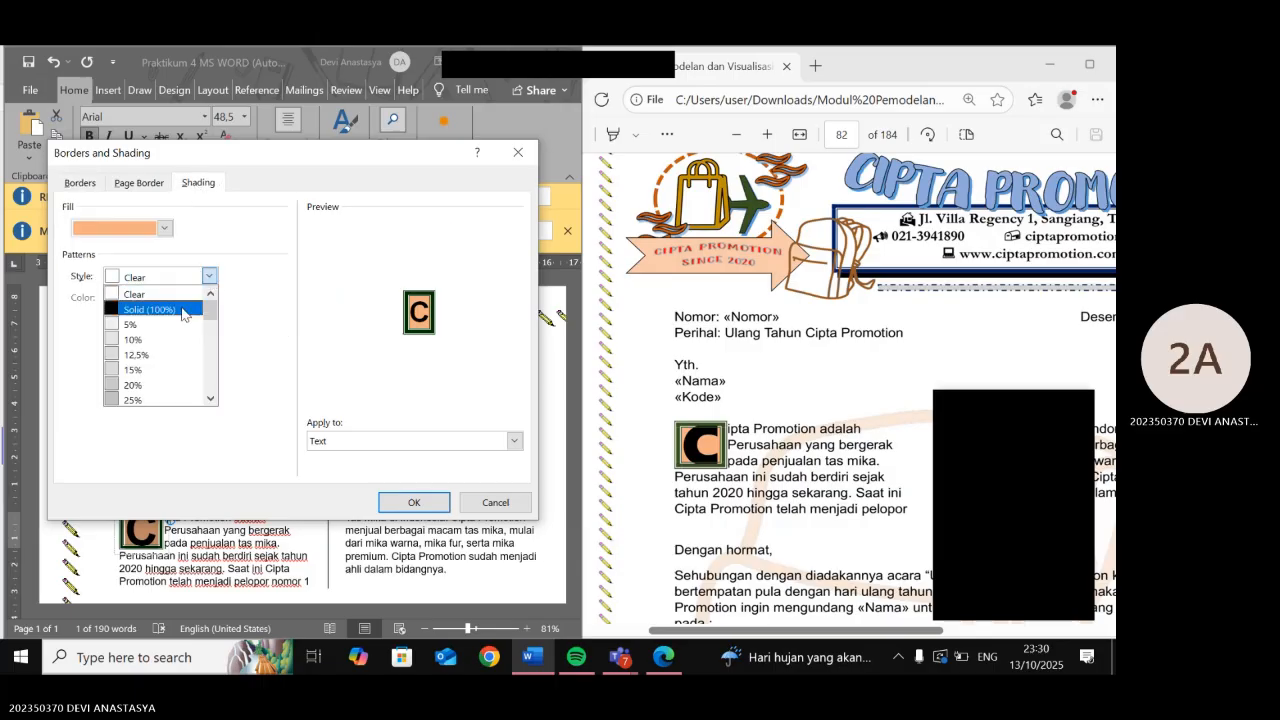
{"action": "left_click", "coordinate": [183, 312]}
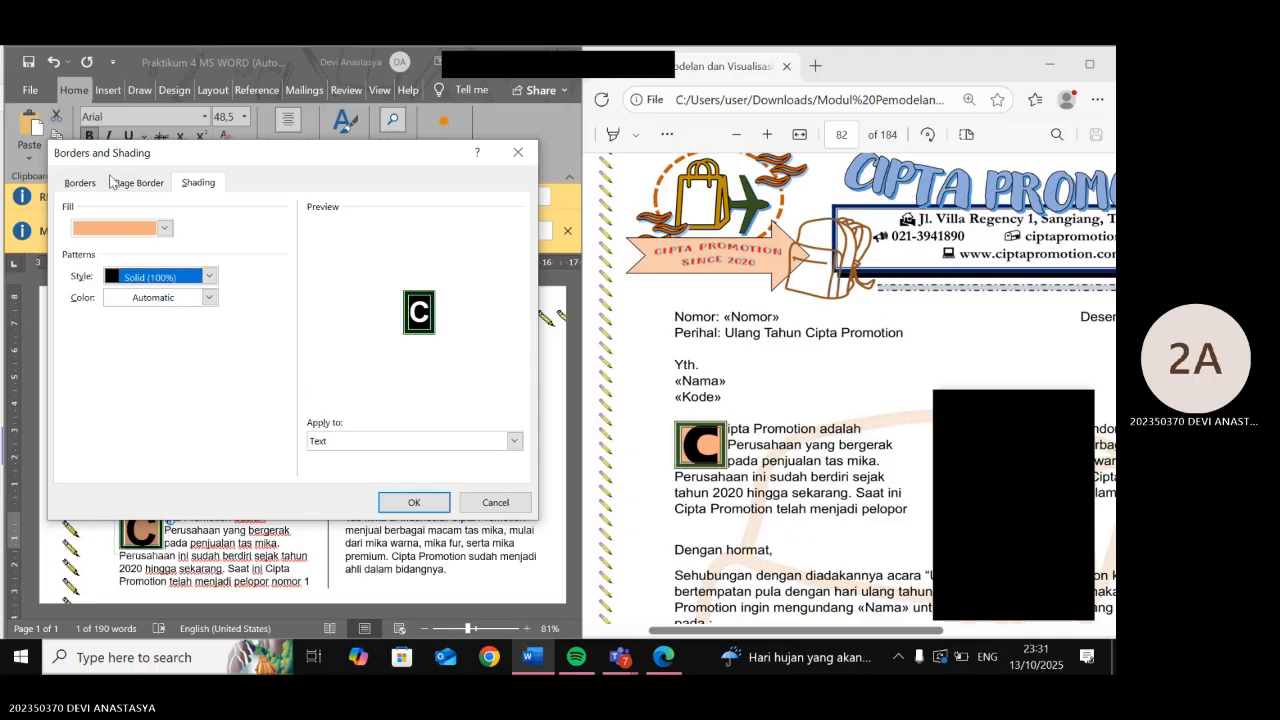
{"action": "left_click", "coordinate": [208, 281]}
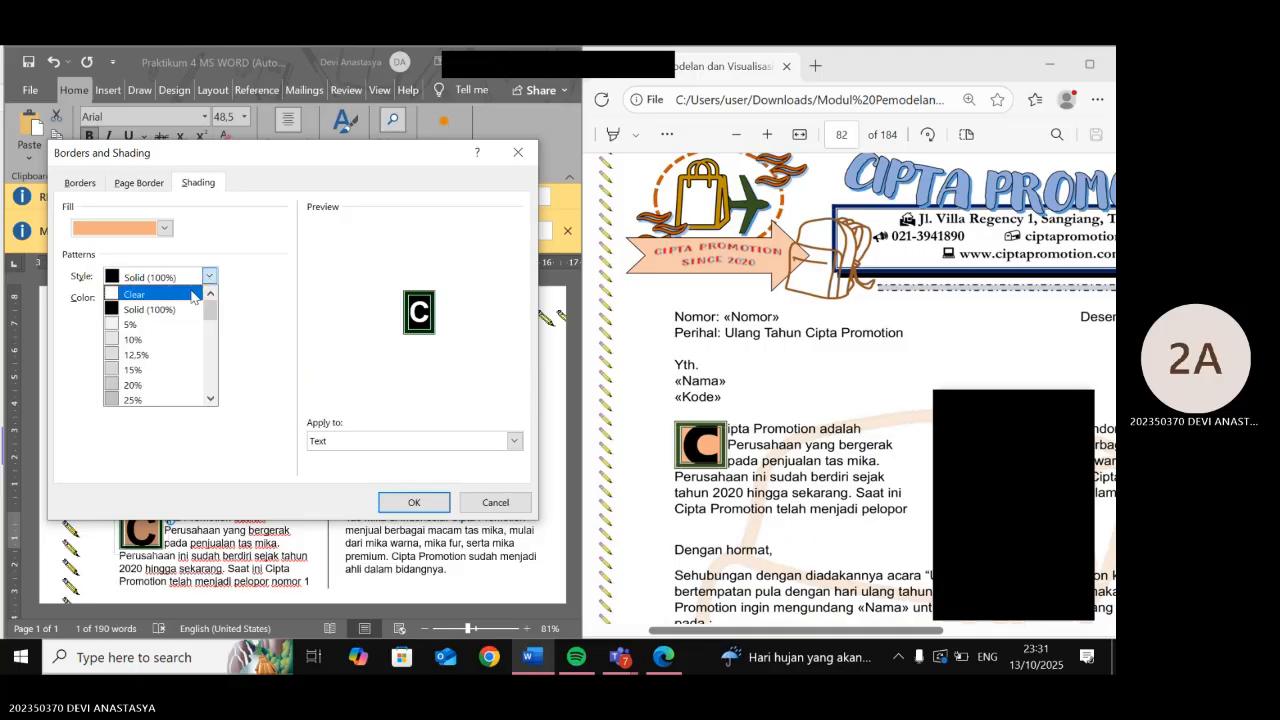
{"action": "left_click", "coordinate": [150, 291]}
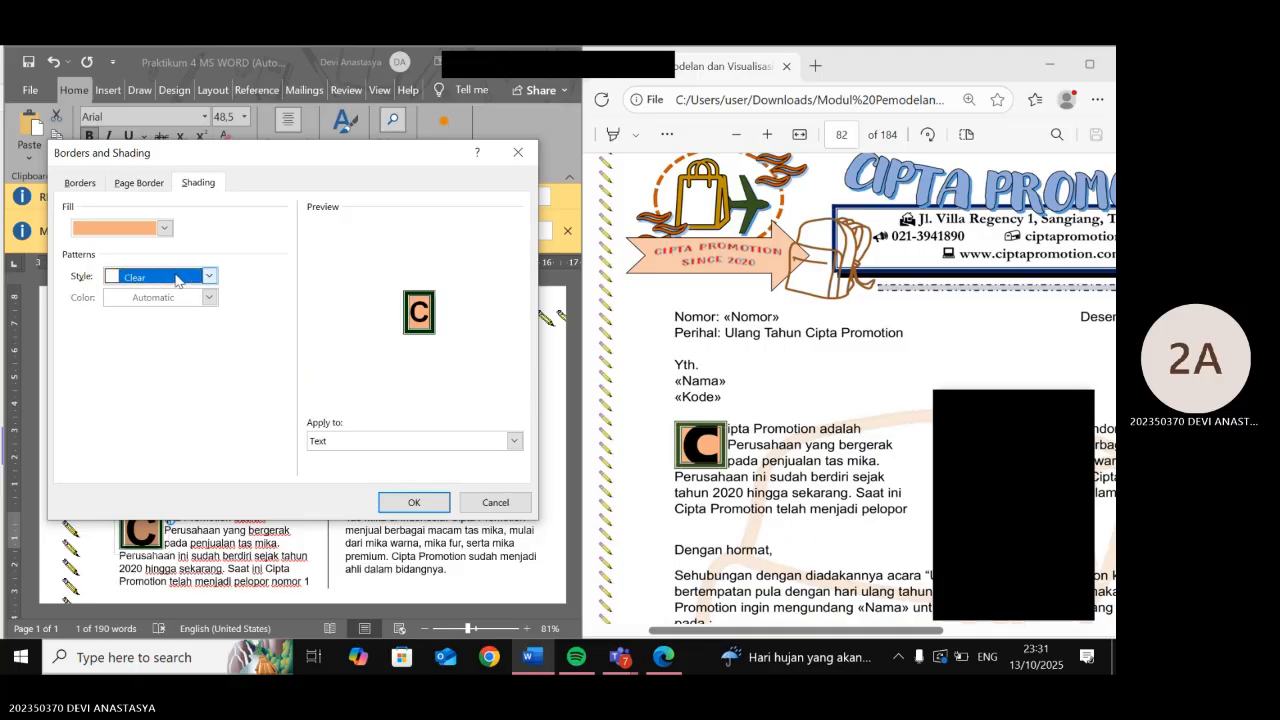
- Make the drop-cap's box border colour dark green
{"action": "left_click", "coordinate": [90, 188]}
{"action": "left_click", "coordinate": [278, 376]}
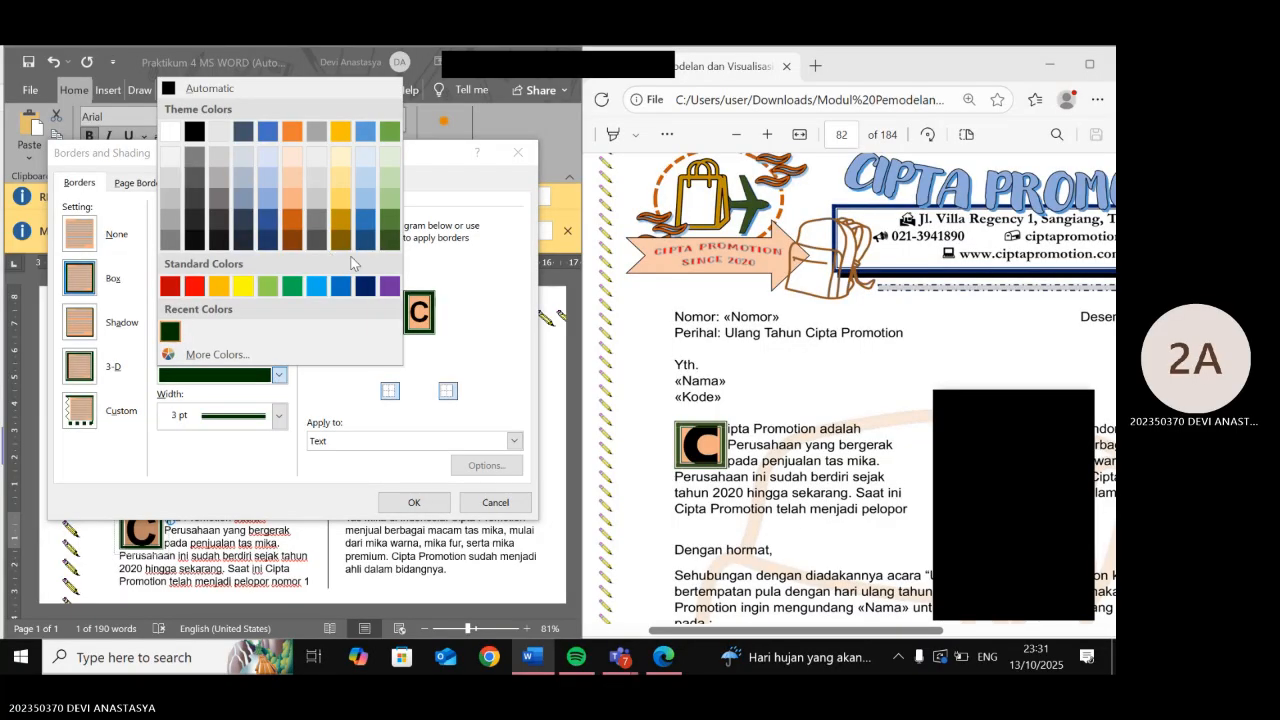
{"action": "left_click", "coordinate": [390, 242]}
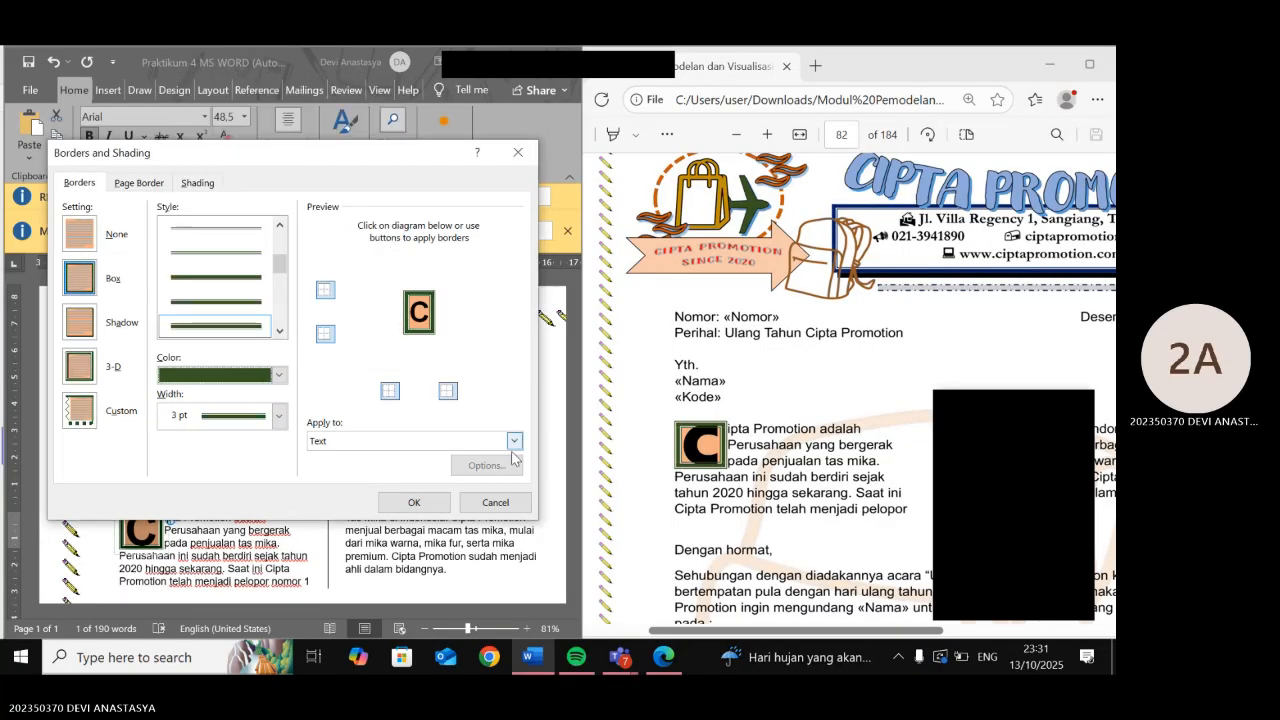
- Apply the border and shading changes and scroll down through the Word letter
{"action": "left_click", "coordinate": [416, 504]}
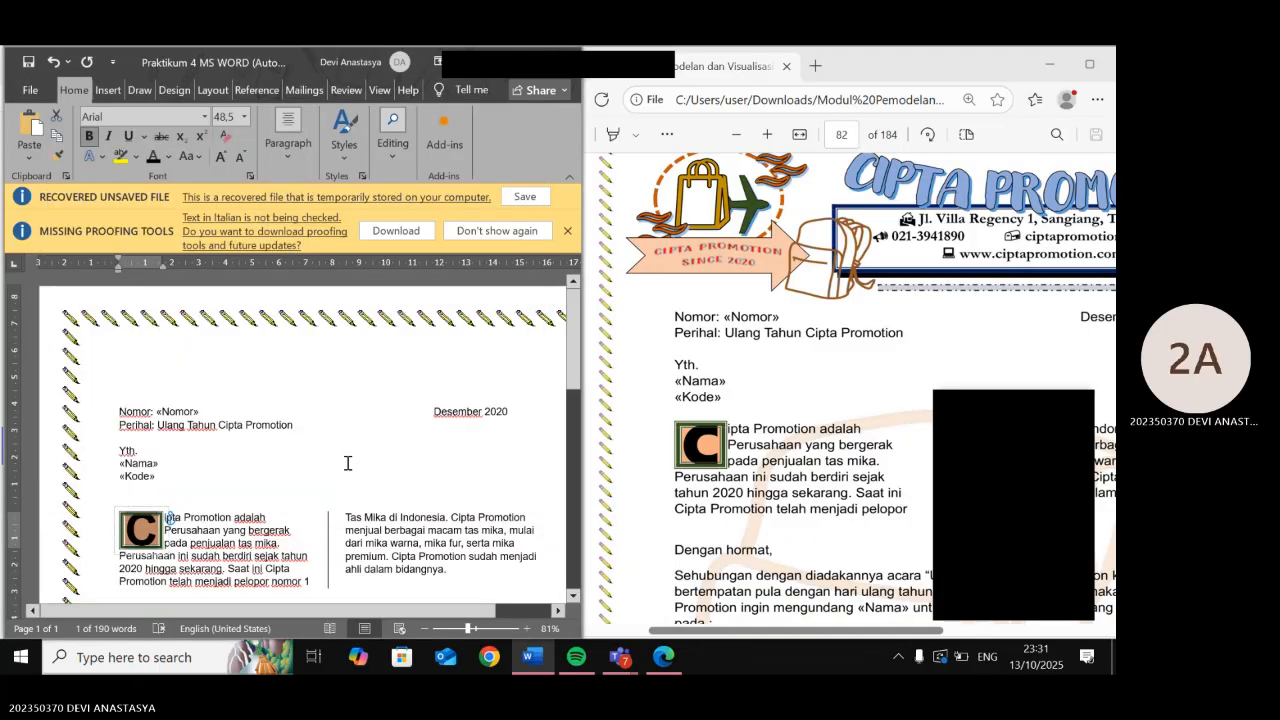
{"action": "scroll", "coordinate": [346, 465], "scroll_direction": "down", "scroll_amount": 2}
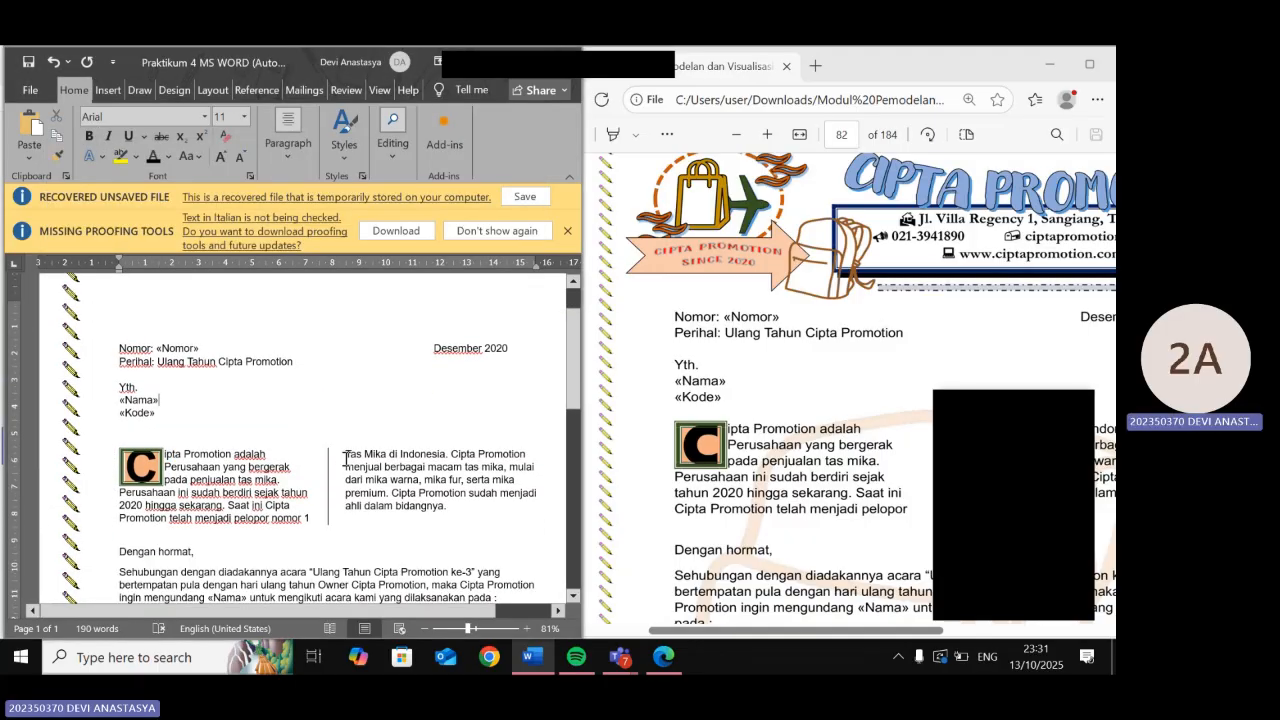
{"action": "scroll", "coordinate": [341, 466], "scroll_direction": "down", "scroll_amount": 3}
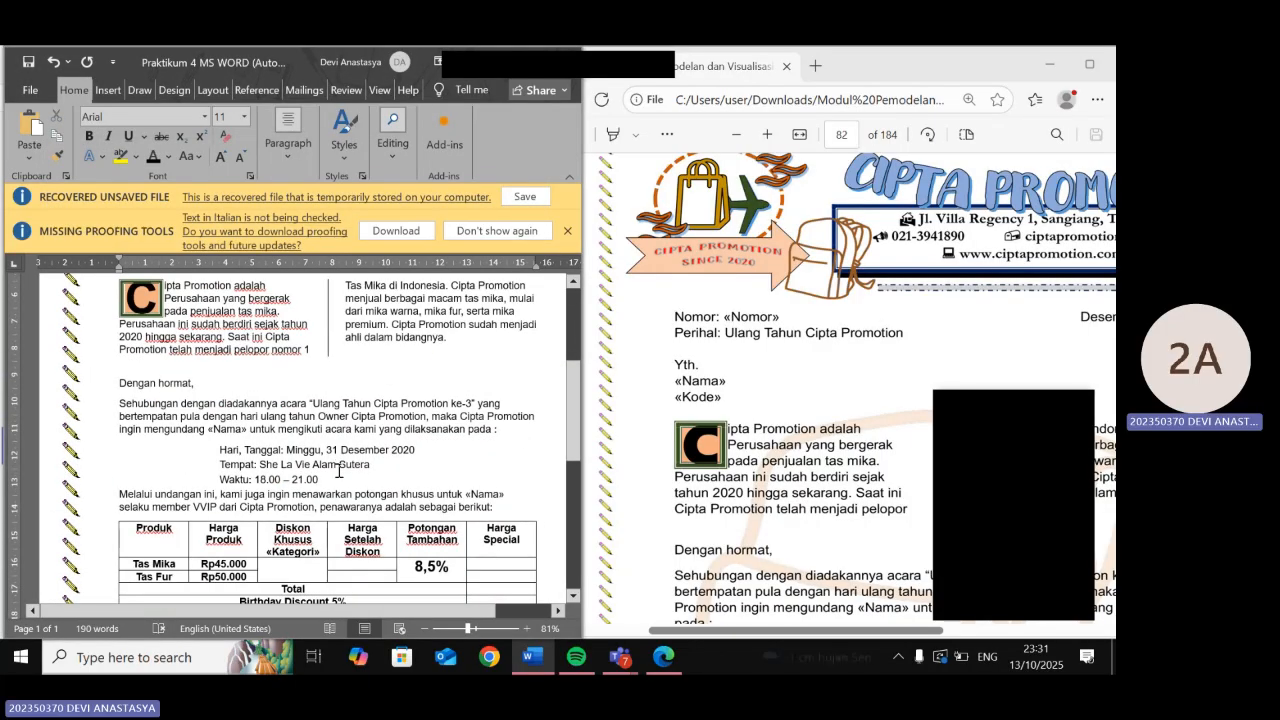
{"action": "scroll", "coordinate": [345, 475], "scroll_direction": "down", "scroll_amount": 5}
{"action": "scroll", "coordinate": [349, 491], "scroll_direction": "down", "scroll_amount": 3}
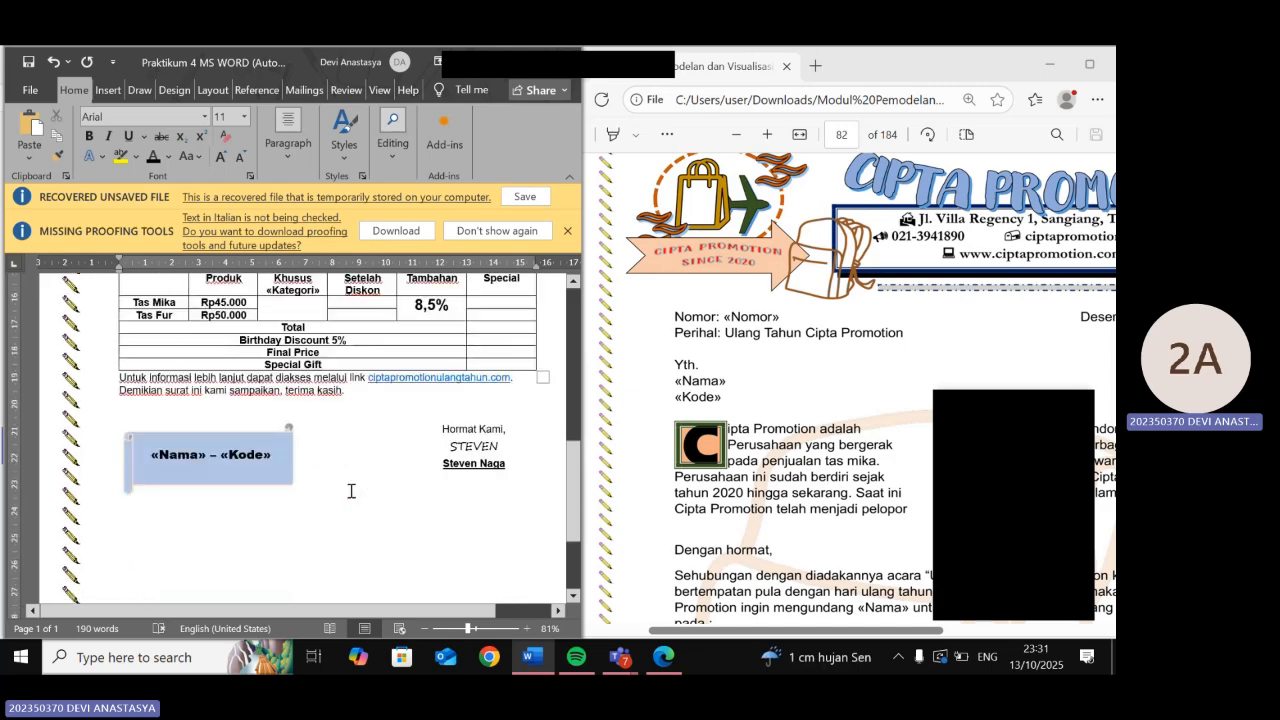
- Zoom out the reference PDF and scroll to its recipient table and discount rules
{"action": "left_click", "coordinate": [670, 632]}
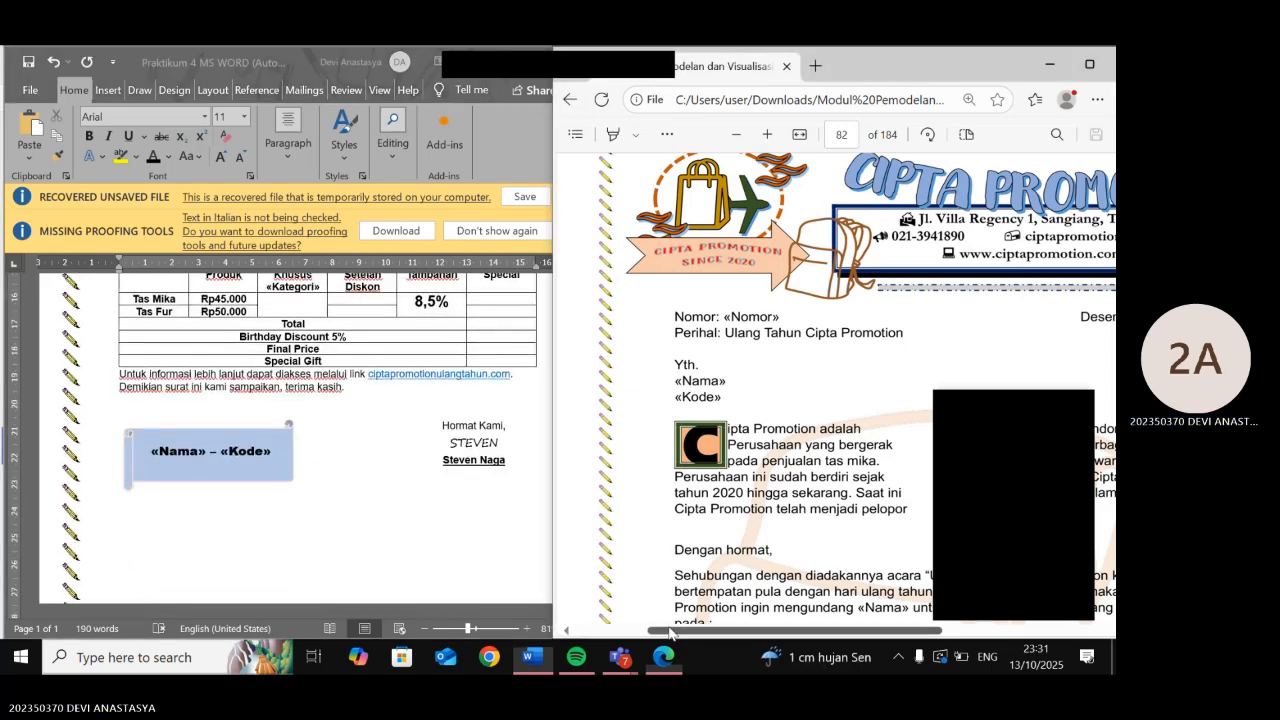
{"action": "left_click_drag", "start_coordinate": [670, 632], "coordinate": [712, 632]}
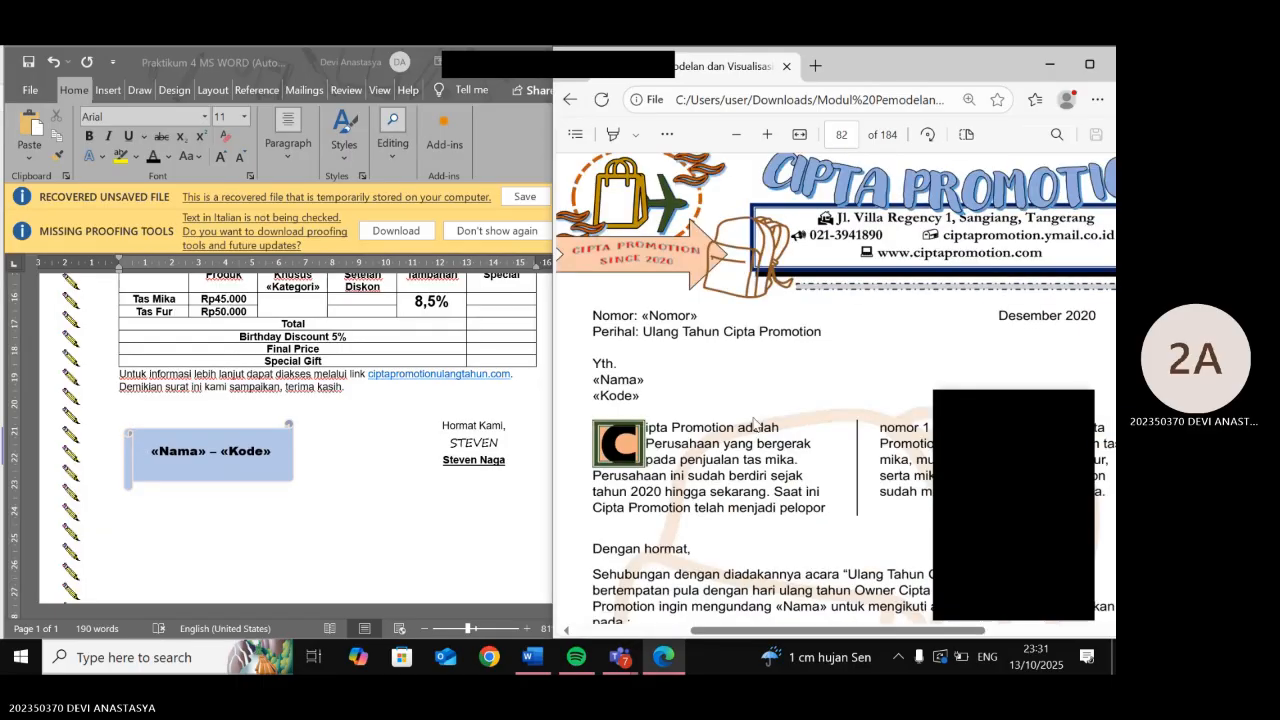
{"action": "scroll", "coordinate": [743, 434], "scroll_direction": "down", "scroll_amount": 8}
{"action": "scroll", "coordinate": [743, 434], "scroll_direction": "down", "scroll_amount": 1}
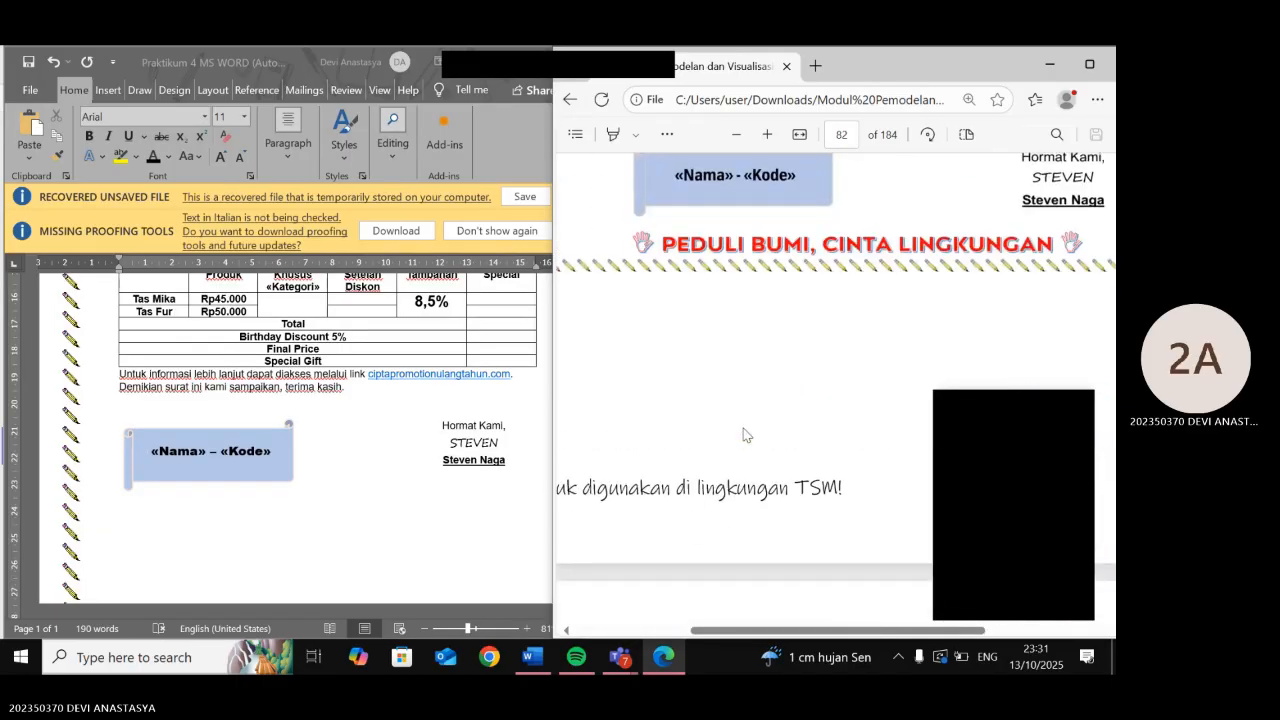
{"action": "left_click", "coordinate": [737, 136]}
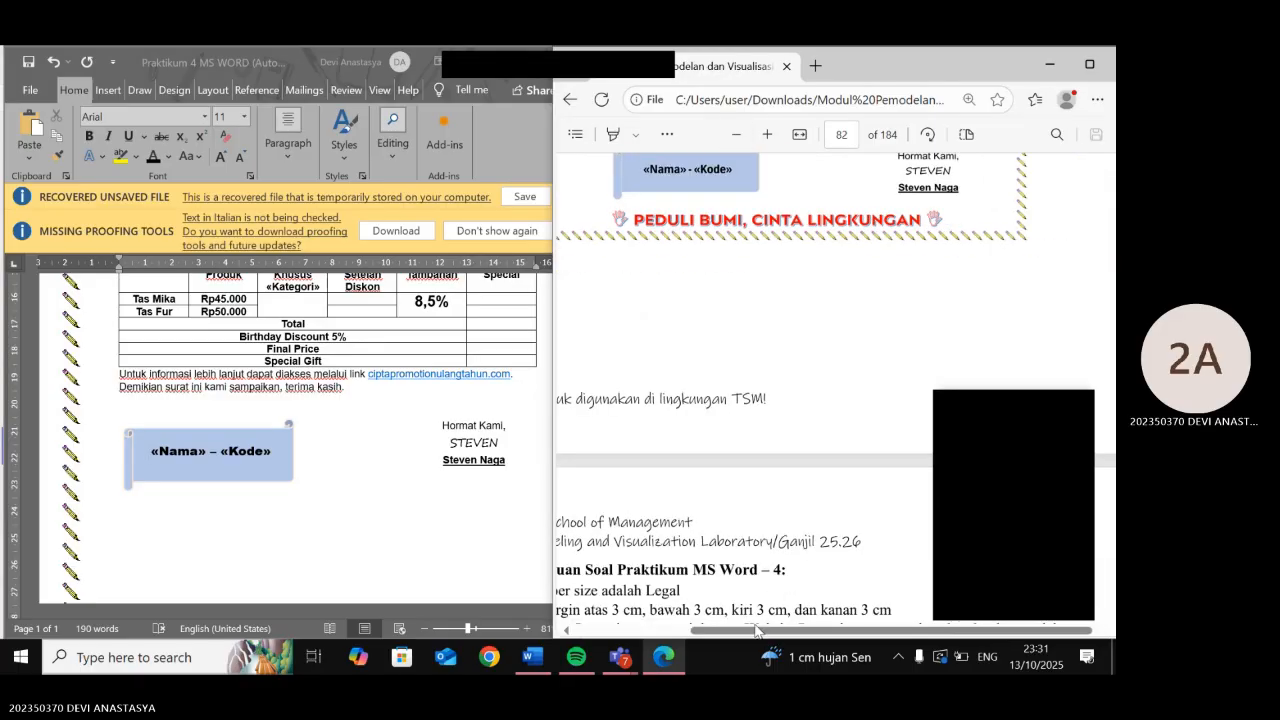
{"action": "left_click_drag", "start_coordinate": [743, 637], "coordinate": [713, 640]}
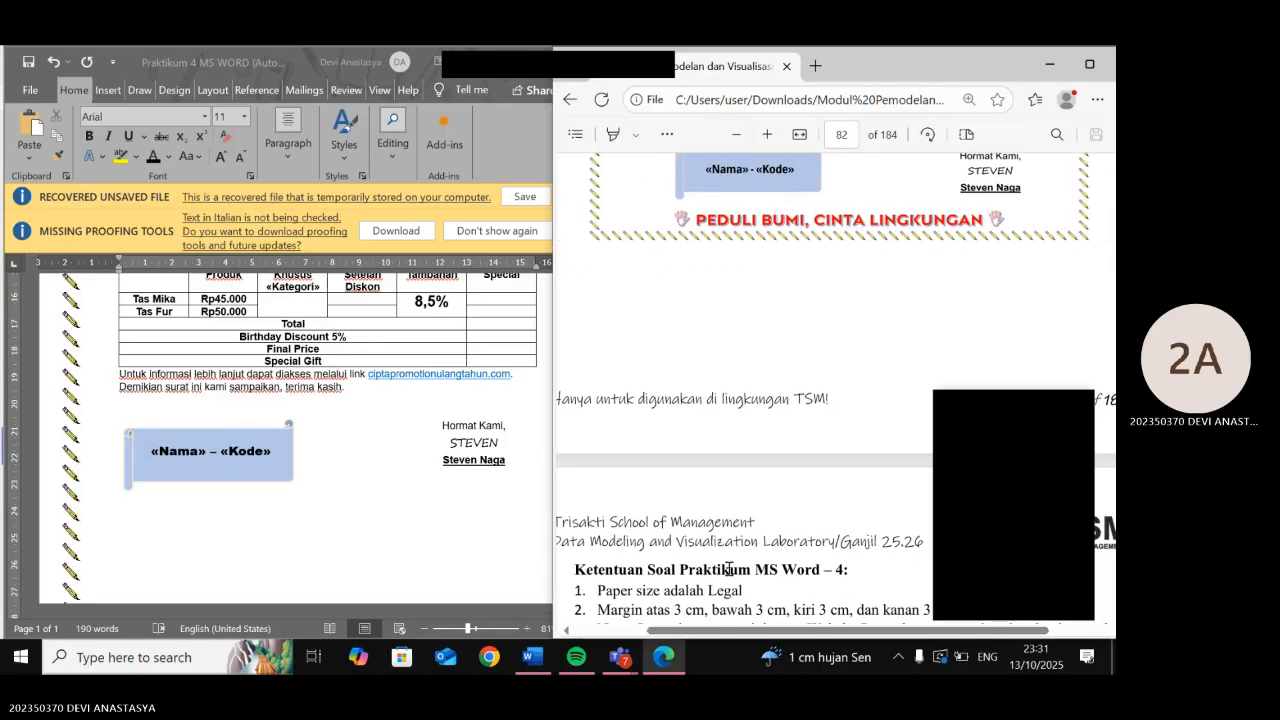
{"action": "scroll", "coordinate": [731, 568], "scroll_direction": "up", "scroll_amount": 3}
{"action": "scroll", "coordinate": [731, 568], "scroll_direction": "up", "scroll_amount": 4}
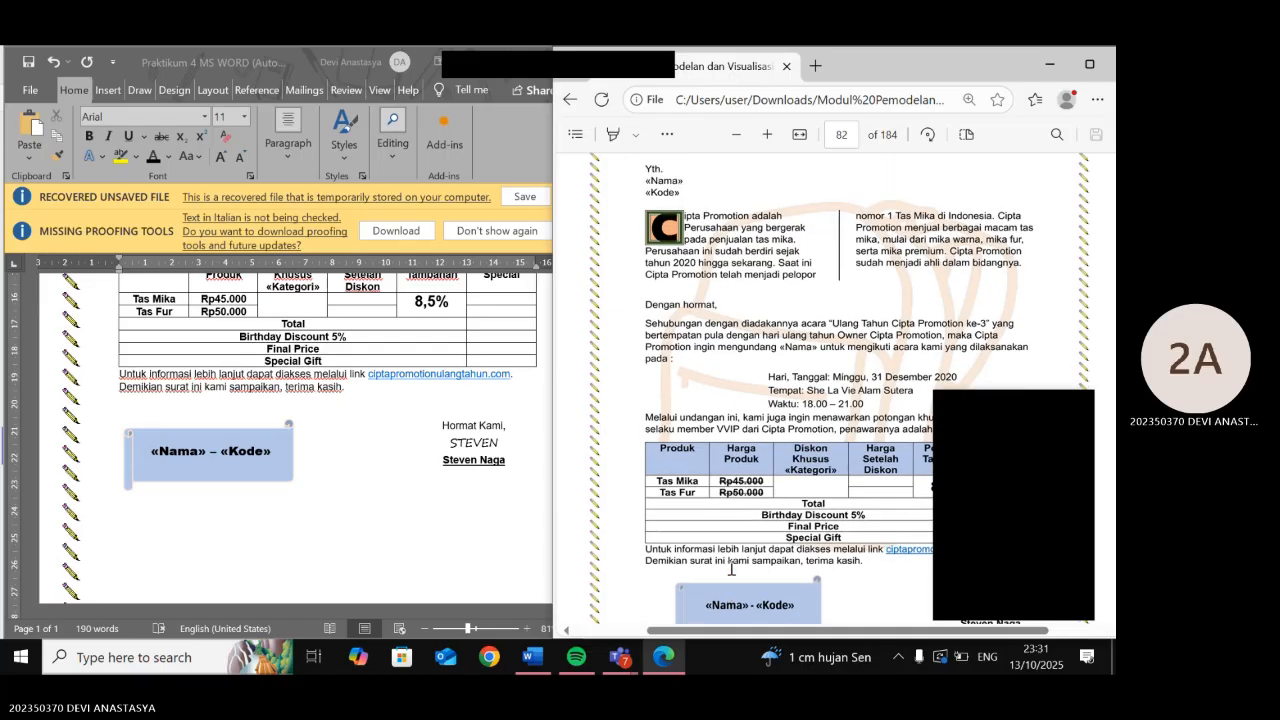
{"action": "scroll", "coordinate": [731, 482], "scroll_direction": "up", "scroll_amount": 1}
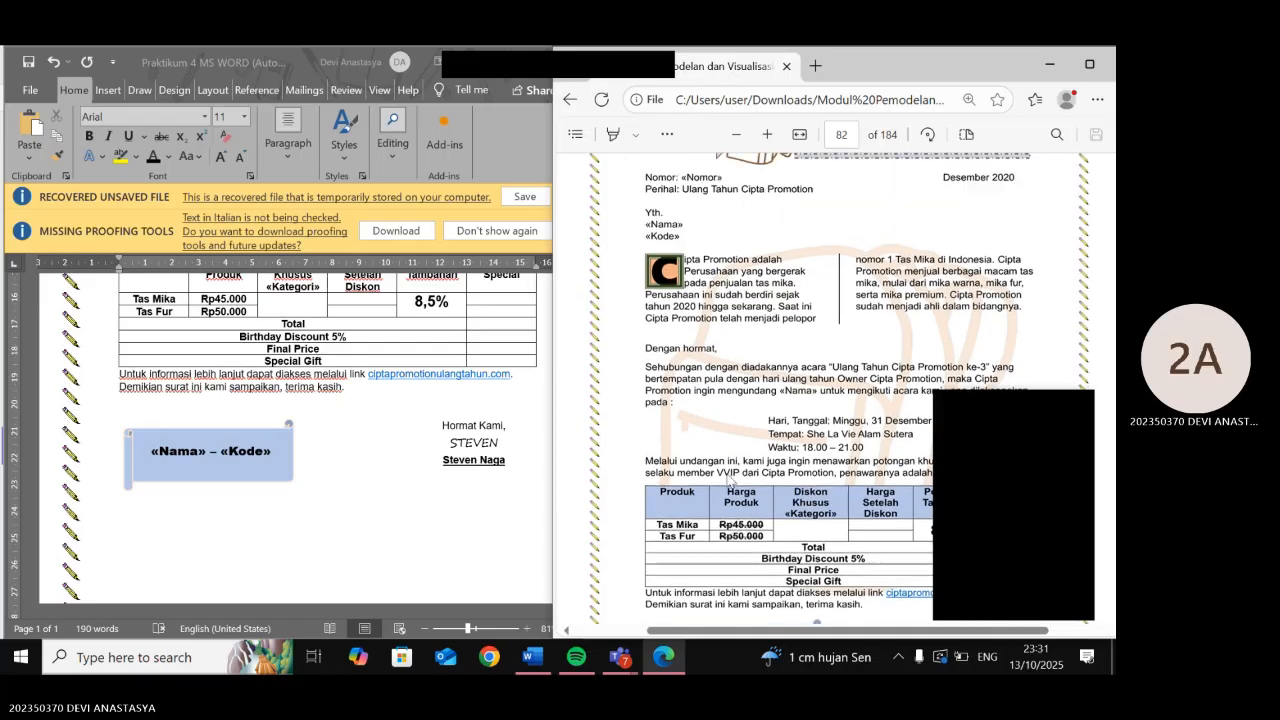
{"action": "scroll", "coordinate": [731, 482], "scroll_direction": "up", "scroll_amount": 5}
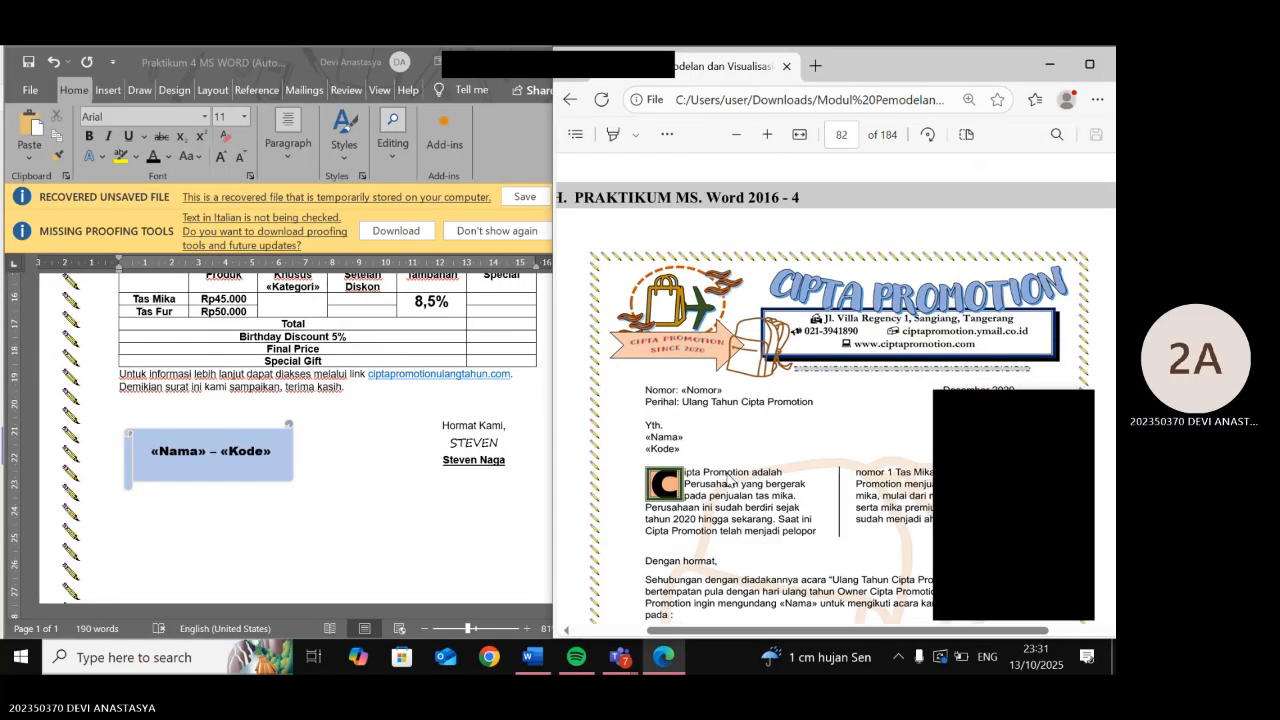
{"action": "scroll", "coordinate": [731, 482], "scroll_direction": "down", "scroll_amount": 4}
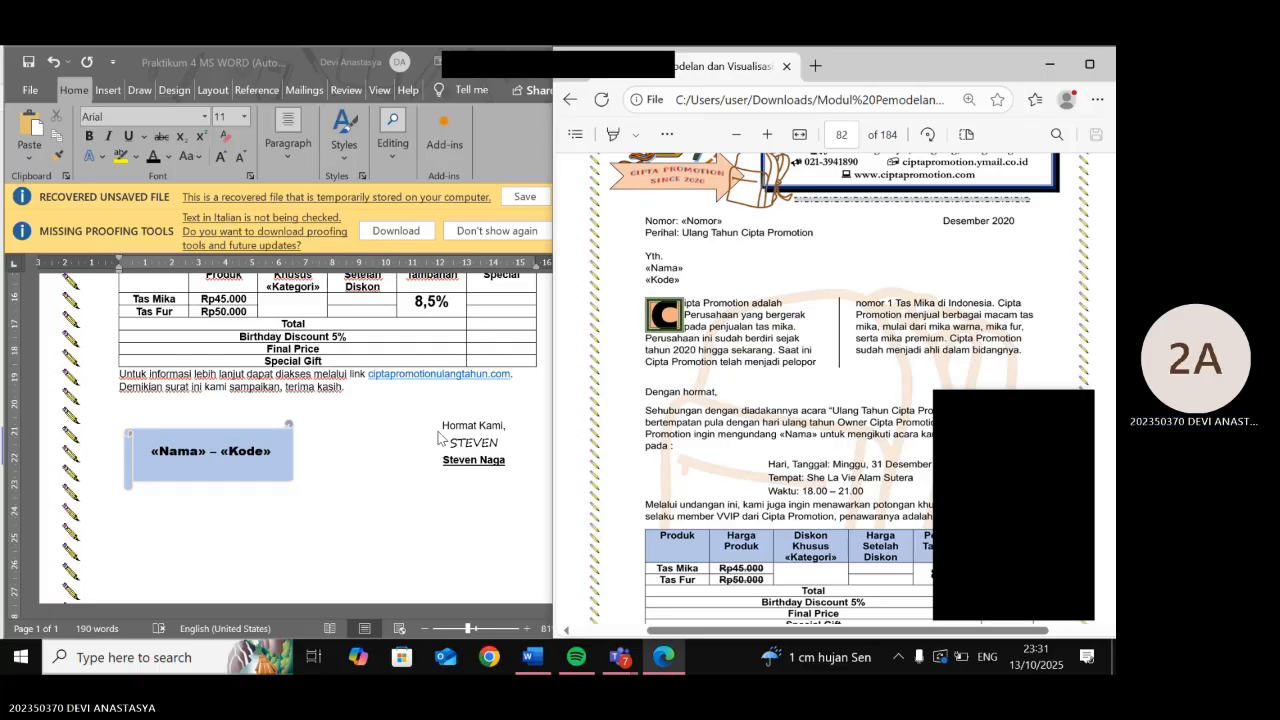
{"action": "scroll", "coordinate": [439, 437], "scroll_direction": "up", "scroll_amount": 1}
- Scroll to the Word letter's Tas Mika and Tas Fur price table, then check the PDF's rules again
{"action": "left_click", "coordinate": [313, 376]}
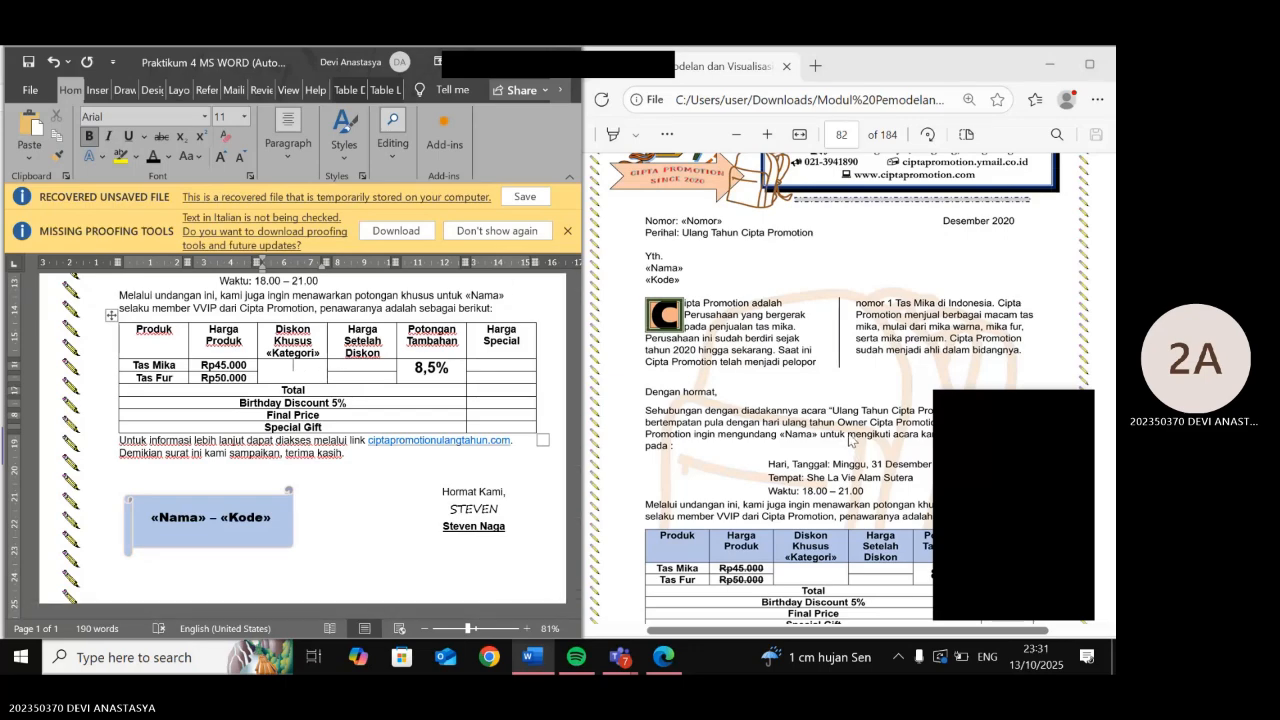
{"action": "scroll", "coordinate": [851, 440], "scroll_direction": "down", "scroll_amount": 3}
{"action": "scroll", "coordinate": [842, 440], "scroll_direction": "down", "scroll_amount": 1}
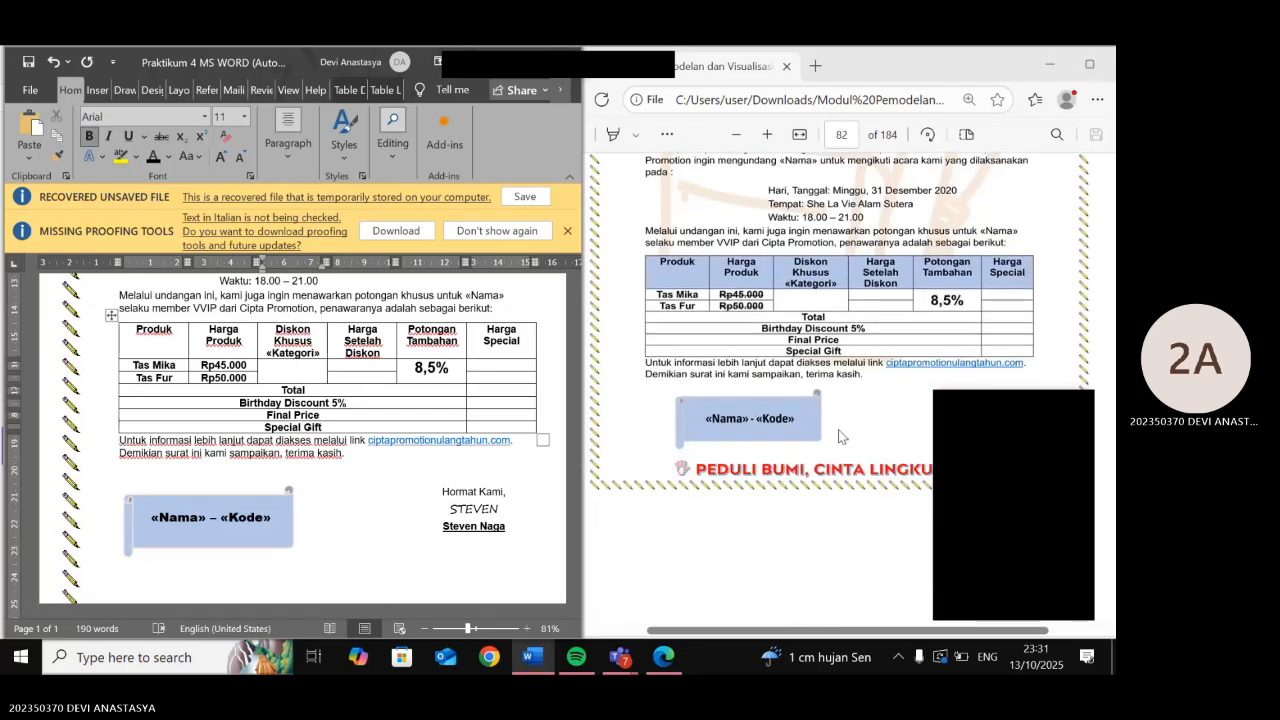
{"action": "scroll", "coordinate": [839, 437], "scroll_direction": "down", "scroll_amount": 5}
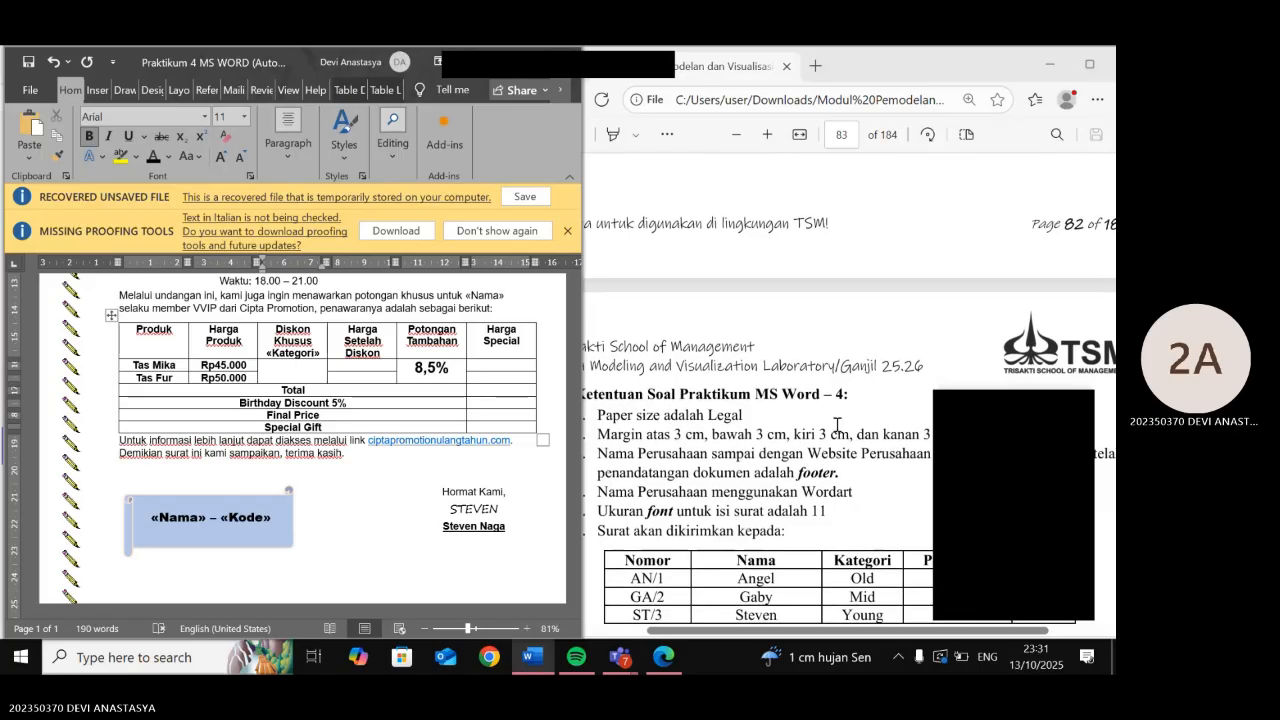
{"action": "scroll", "coordinate": [838, 424], "scroll_direction": "down", "scroll_amount": 3}
{"action": "left_click", "coordinate": [838, 424]}
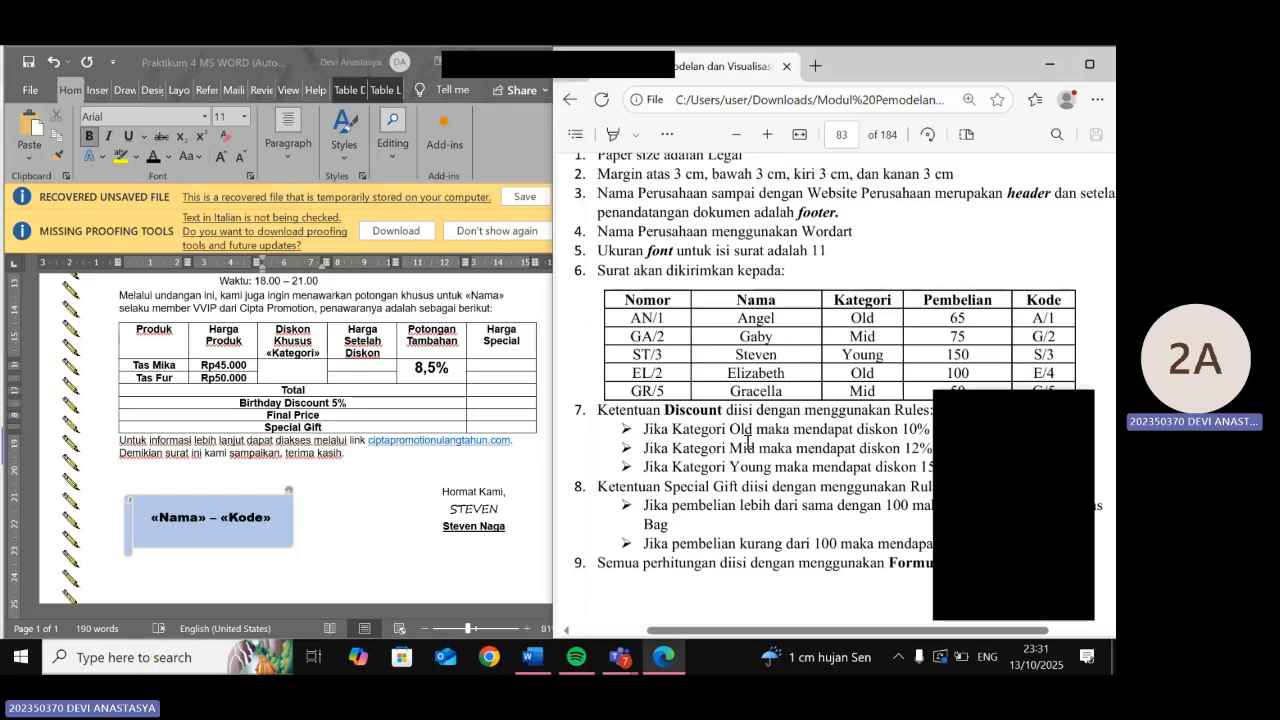
{"action": "scroll", "coordinate": [747, 443], "scroll_direction": "down", "scroll_amount": 1}
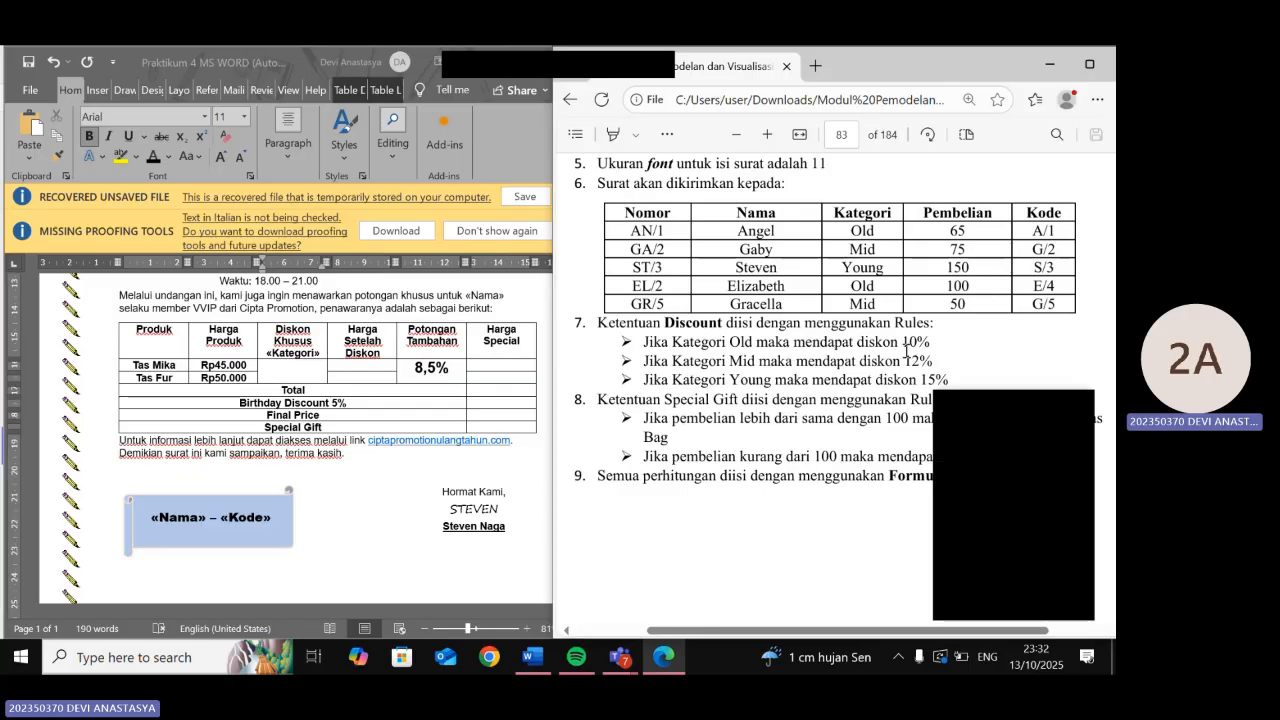
- Type and select the placeholder xxx in the Tas Mika Diskon Khusus cell
{"action": "left_click", "coordinate": [295, 374]}
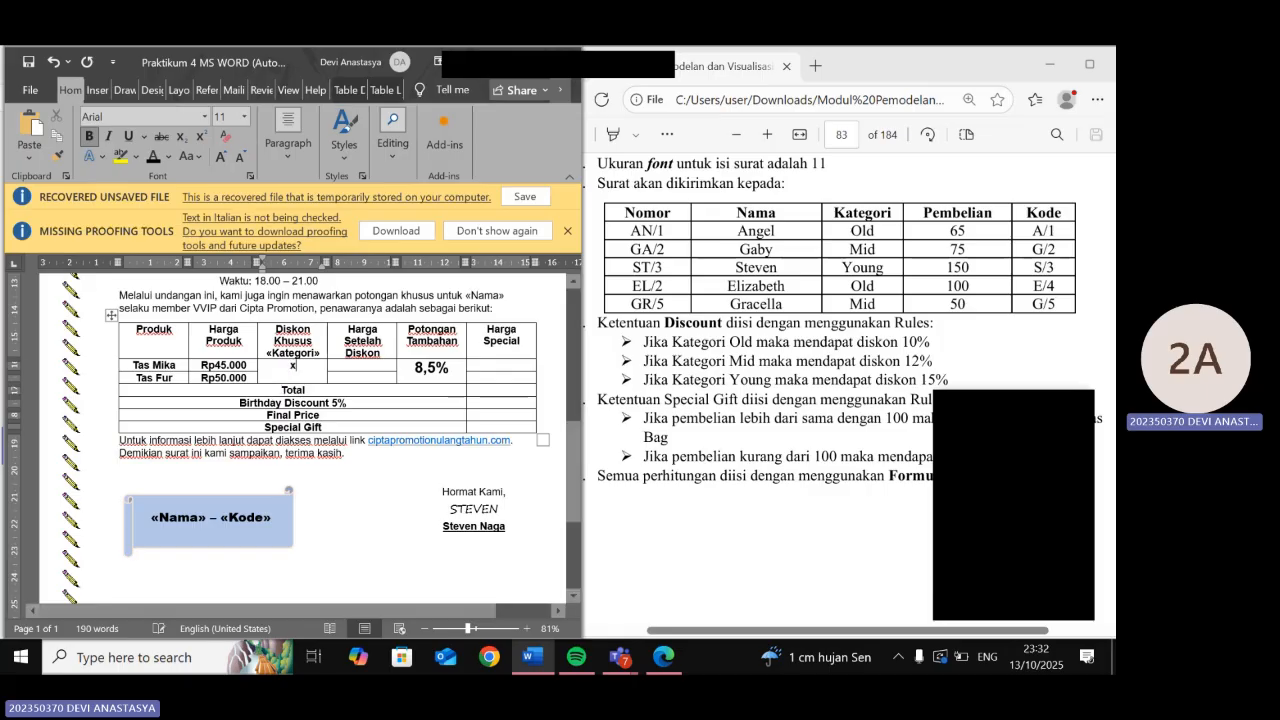
{"action": "type", "text": "xxx"}
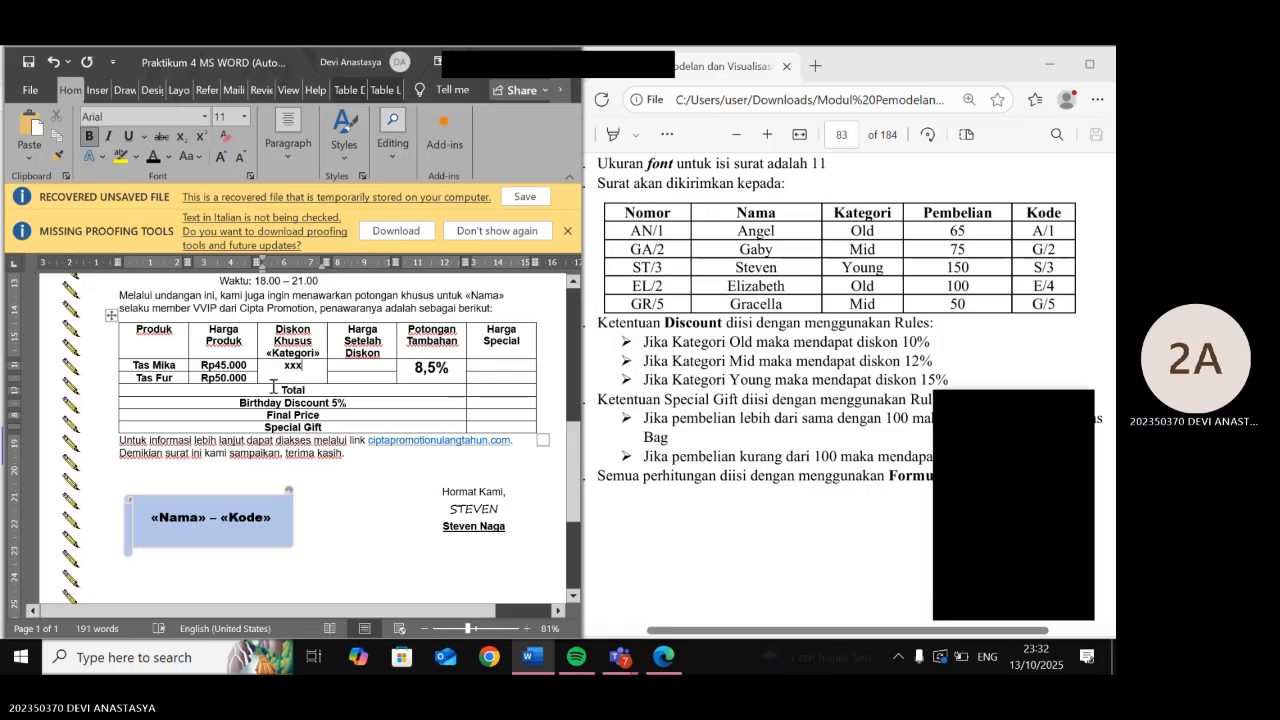
{"action": "left_click_drag", "start_coordinate": [284, 366], "coordinate": [300, 368]}
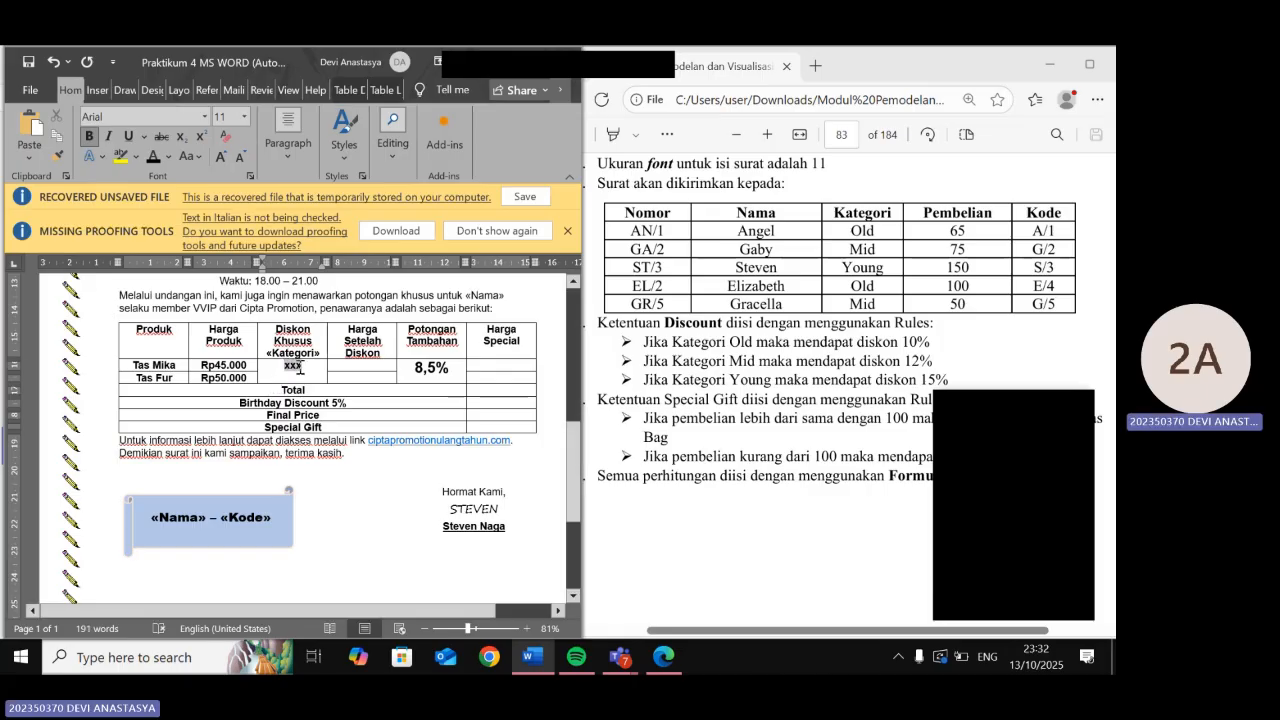
- Start an If…Then…Else mail merge rule and move its dialog aside
{"action": "left_click", "coordinate": [240, 94]}
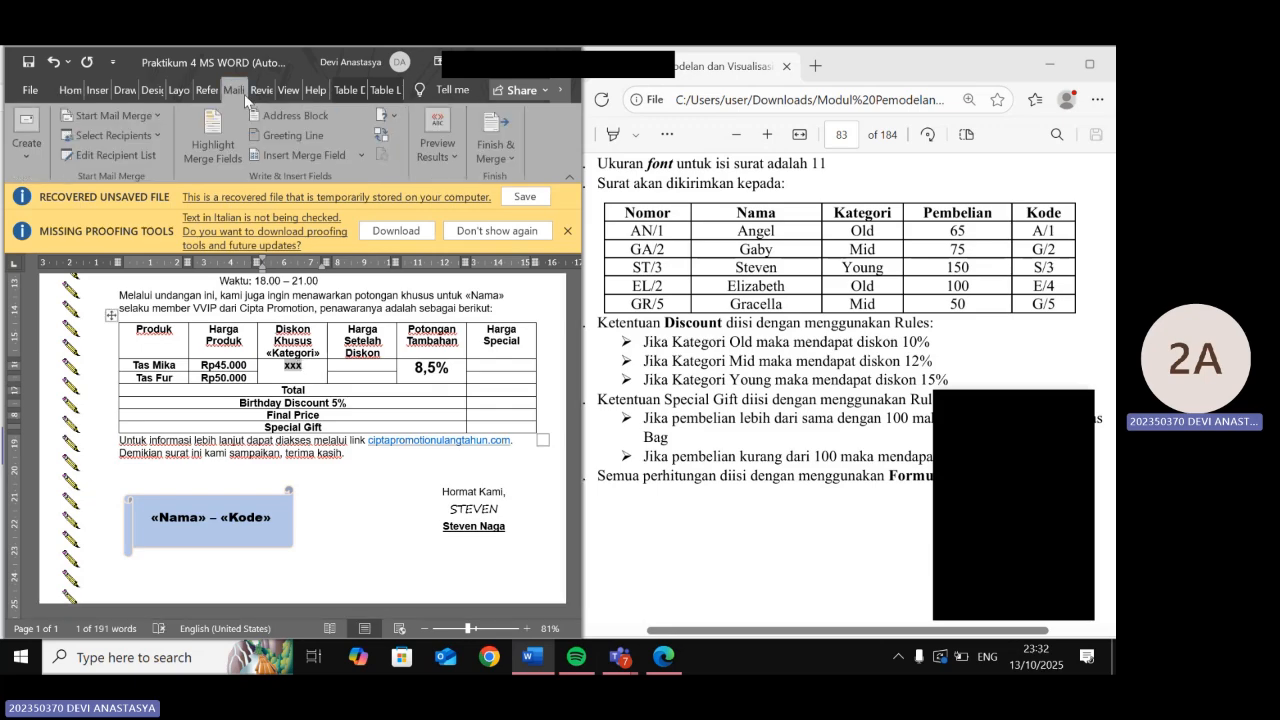
{"action": "left_click", "coordinate": [390, 122]}
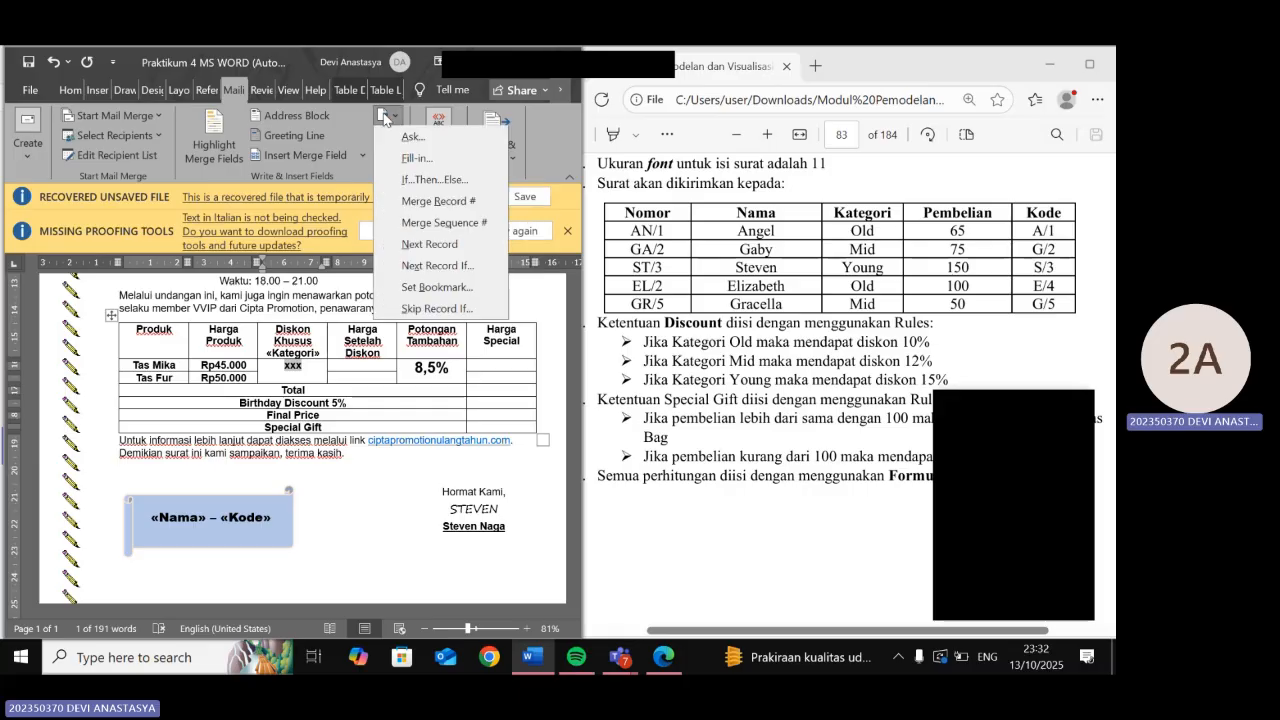
{"action": "left_click", "coordinate": [407, 181]}
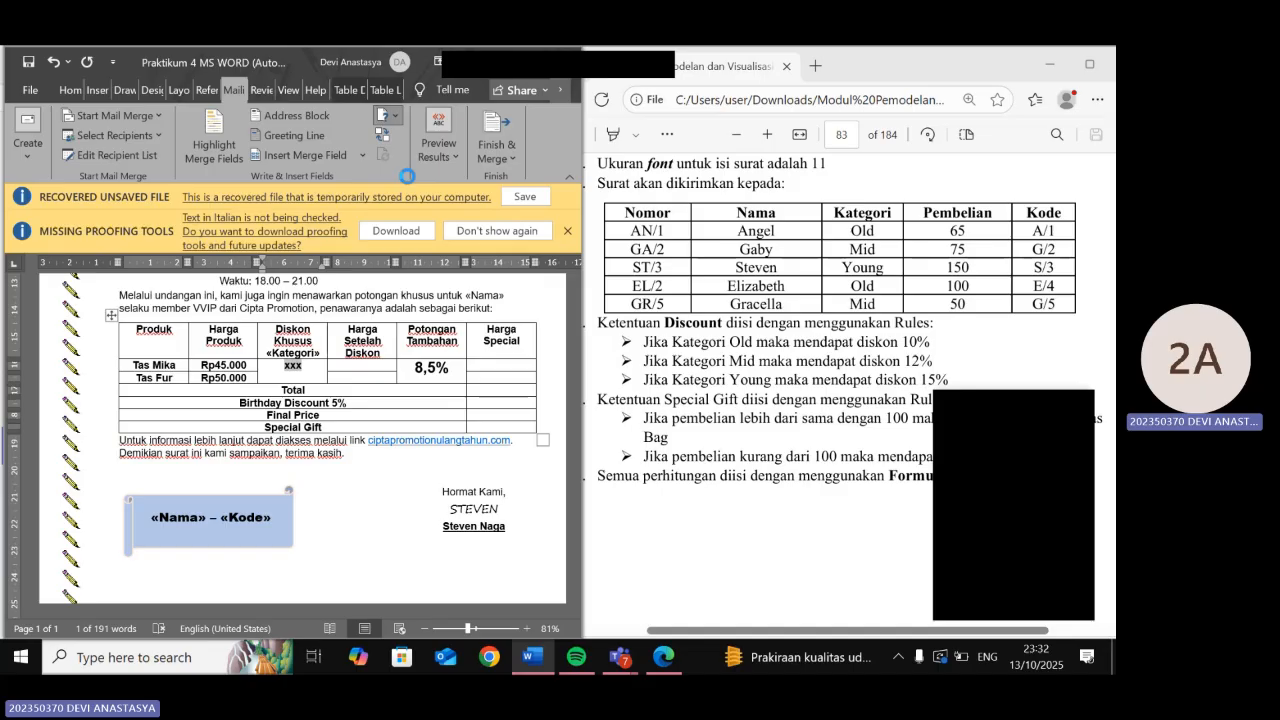
{"action": "left_click_drag", "start_coordinate": [447, 281], "coordinate": [215, 299]}
- Insert an IF field where Kategori equal to Old gives 10%, with empty Otherwise text
{"action": "left_click", "coordinate": [244, 354]}
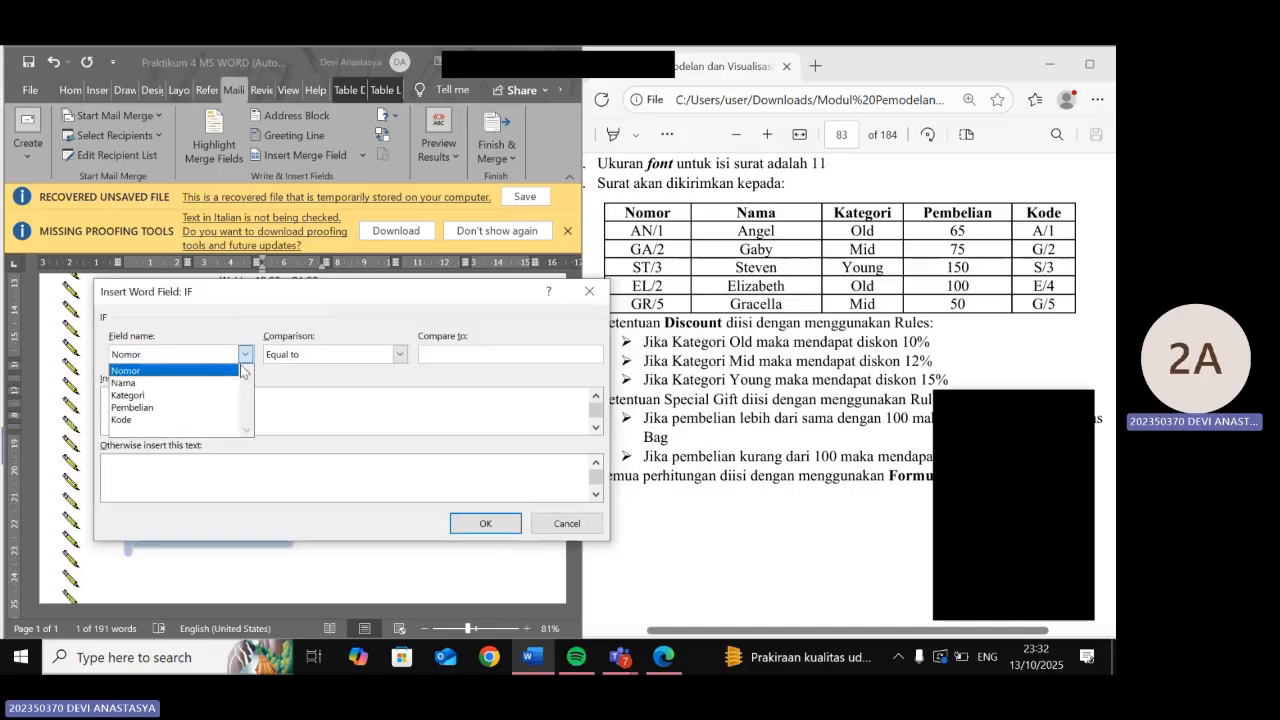
{"action": "left_click", "coordinate": [226, 401]}
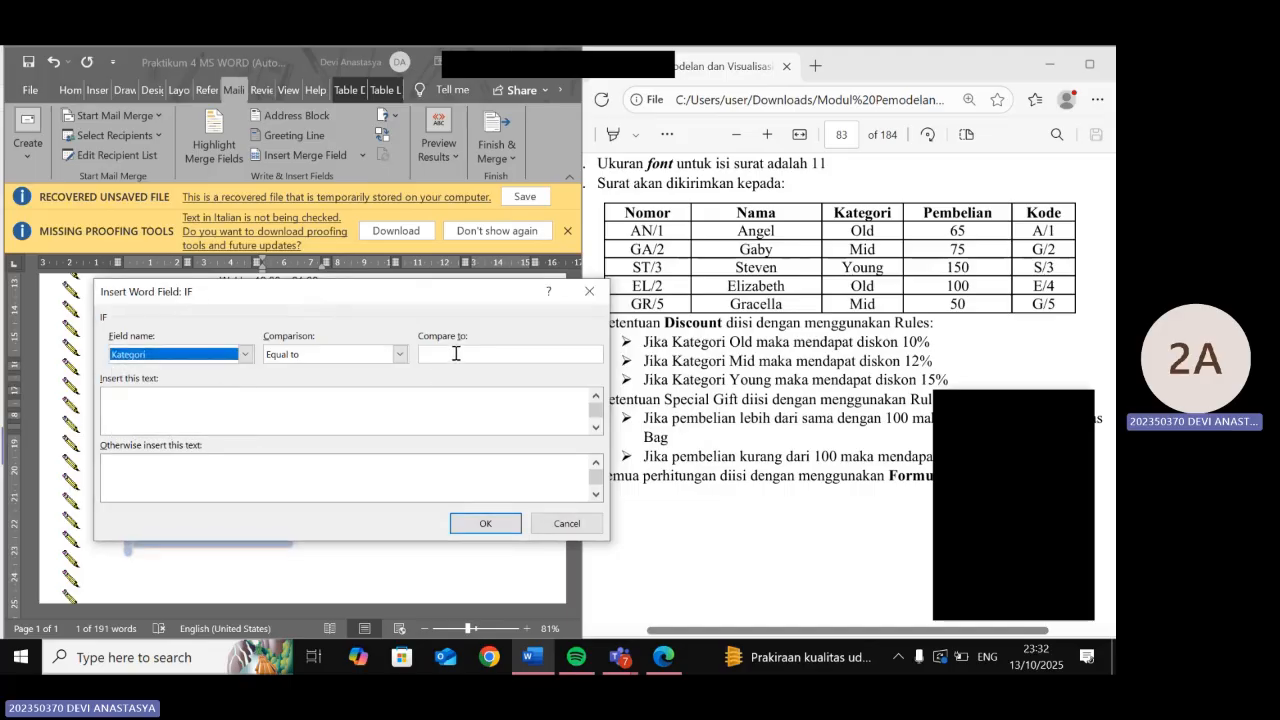
{"action": "left_click", "coordinate": [457, 353]}
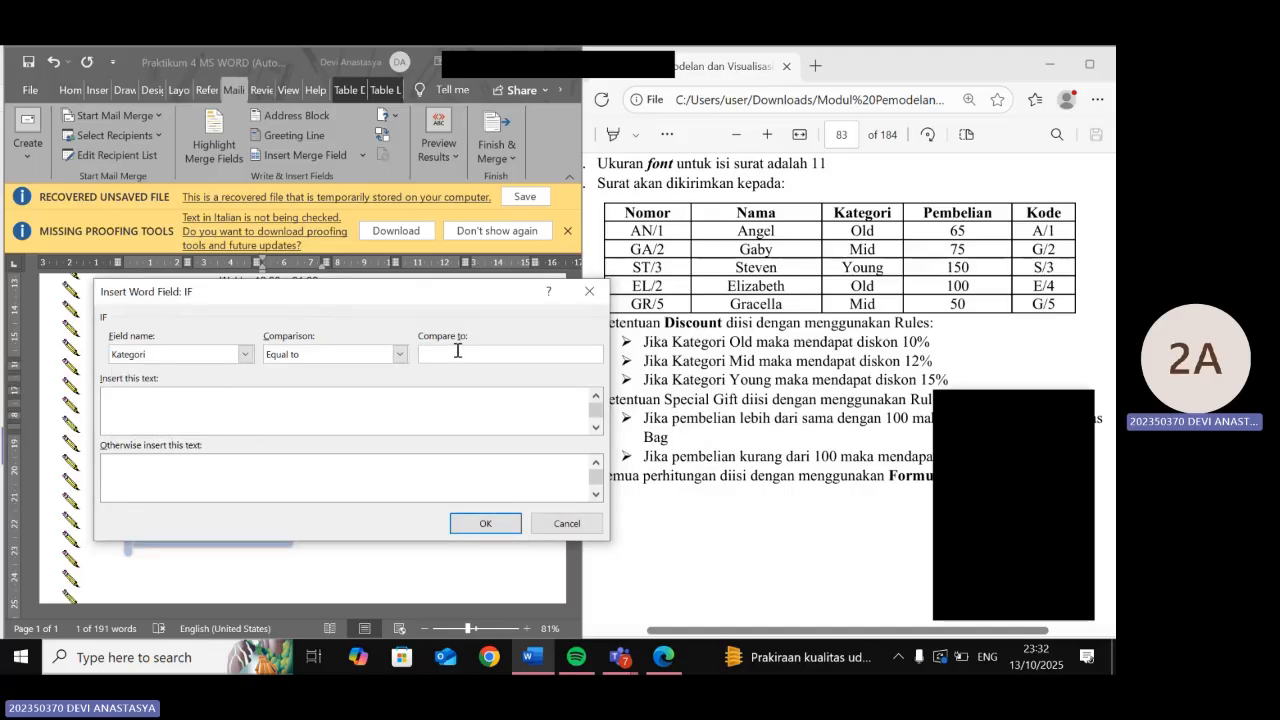
{"action": "type", "text": "Ol"}
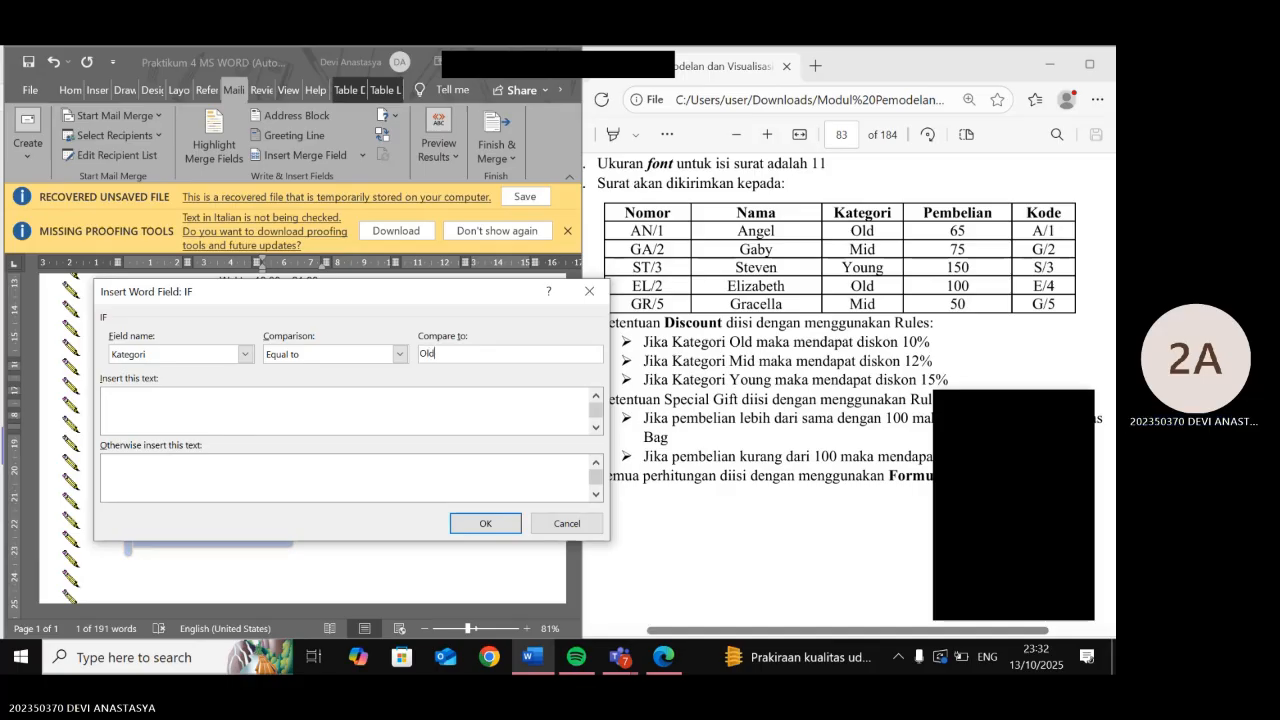
{"action": "type", "text": "d"}
{"action": "left_click", "coordinate": [316, 393]}
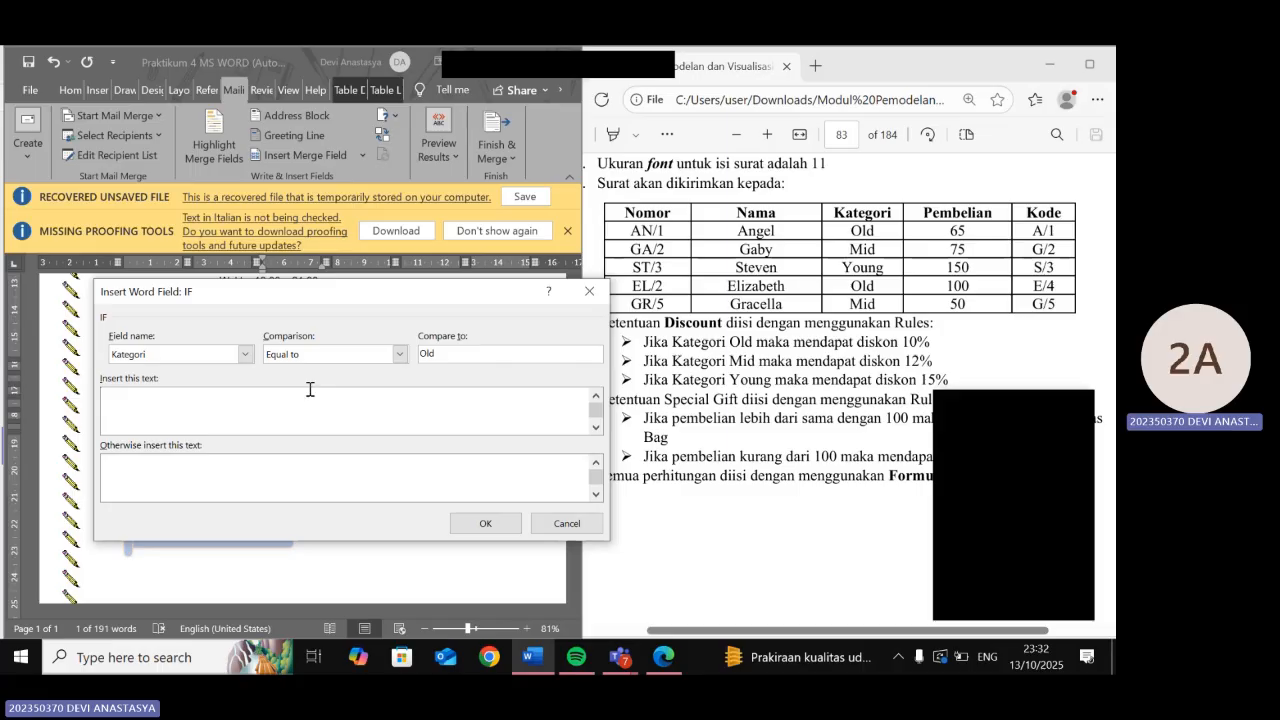
{"action": "type", "text": "10%"}
{"action": "left_click", "coordinate": [291, 455]}
{"action": "type", "text": "x"}
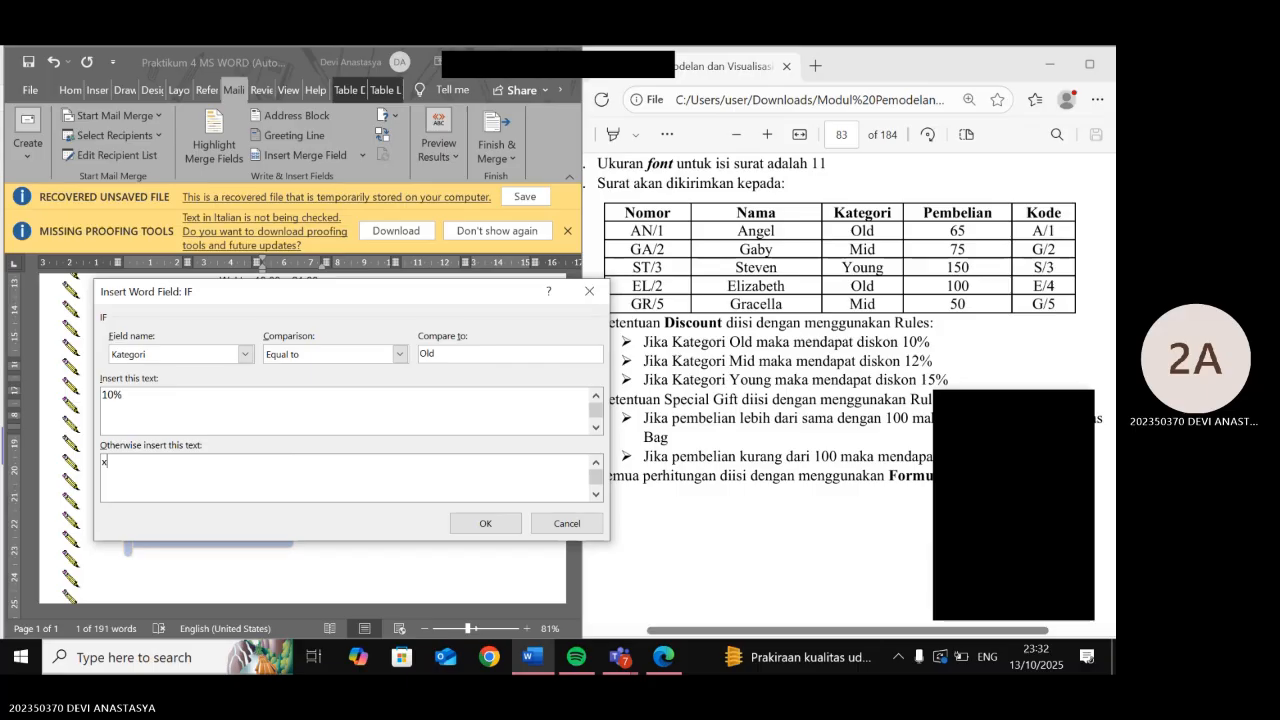
{"action": "key", "text": "BackSpace"}
{"action": "left_click", "coordinate": [480, 523]}
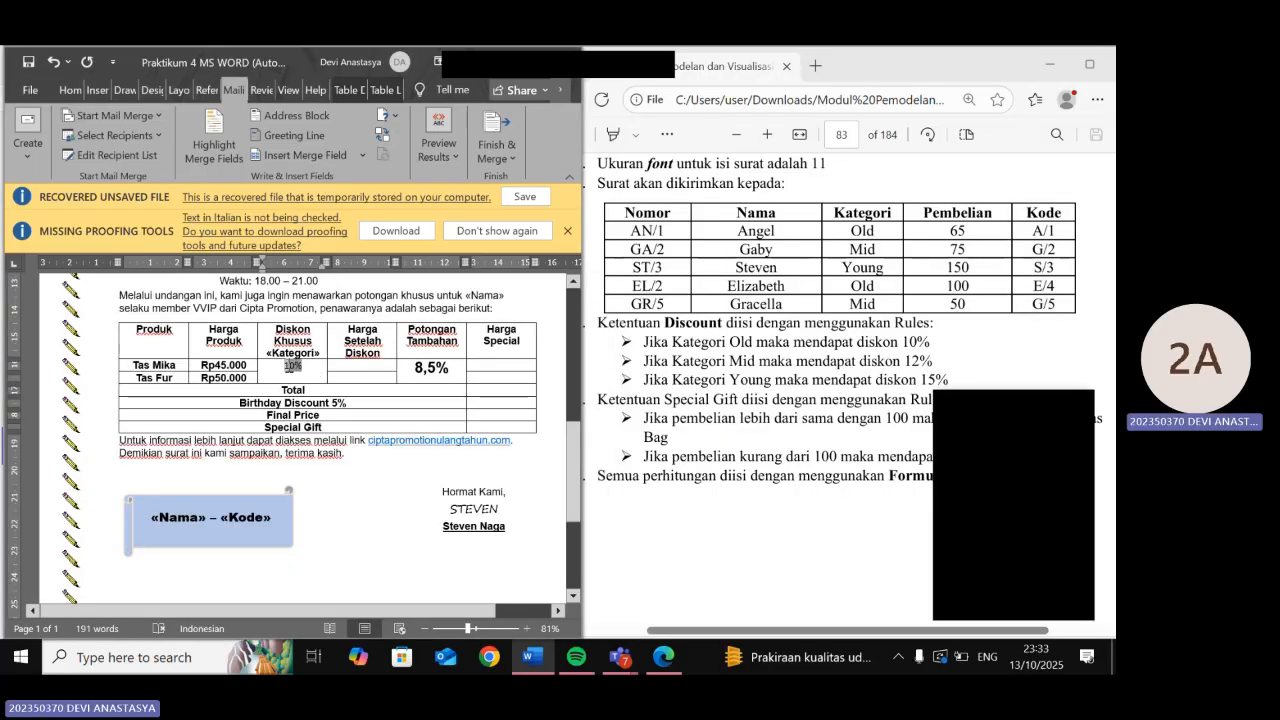
- Show the IF field's code and select its x fallback
{"action": "right_click", "coordinate": [289, 375]}
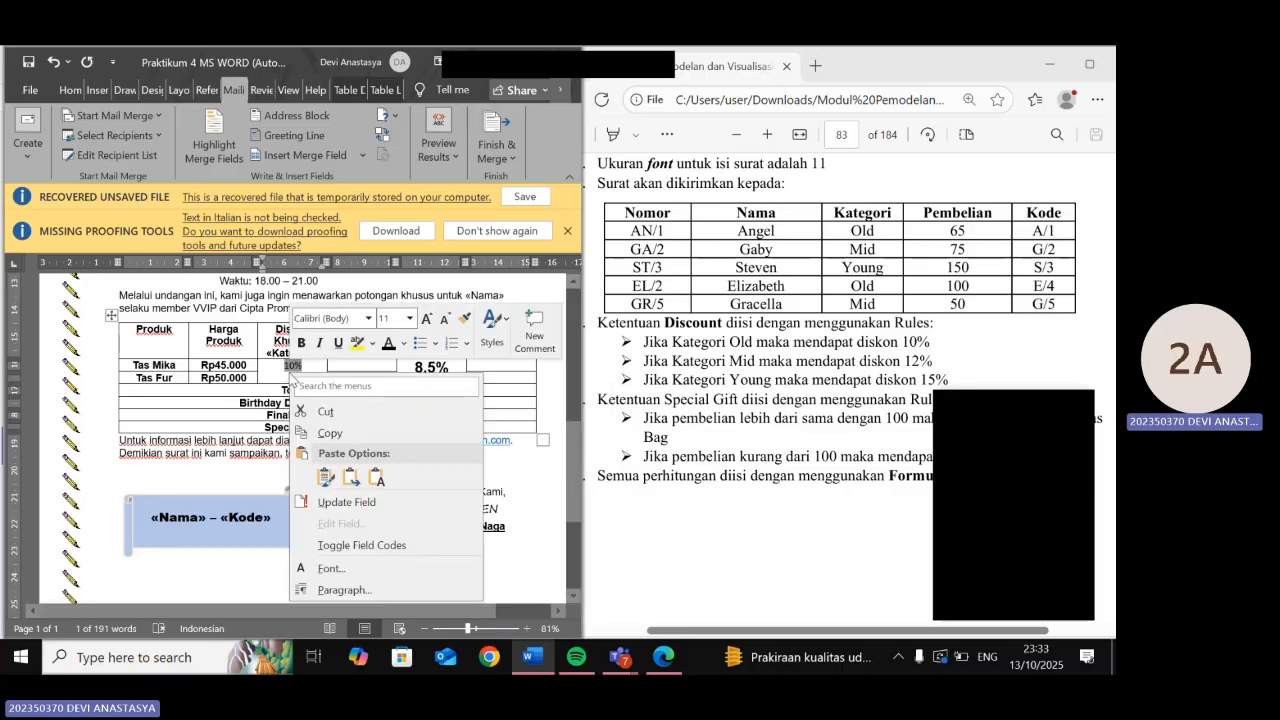
{"action": "left_click", "coordinate": [351, 545]}
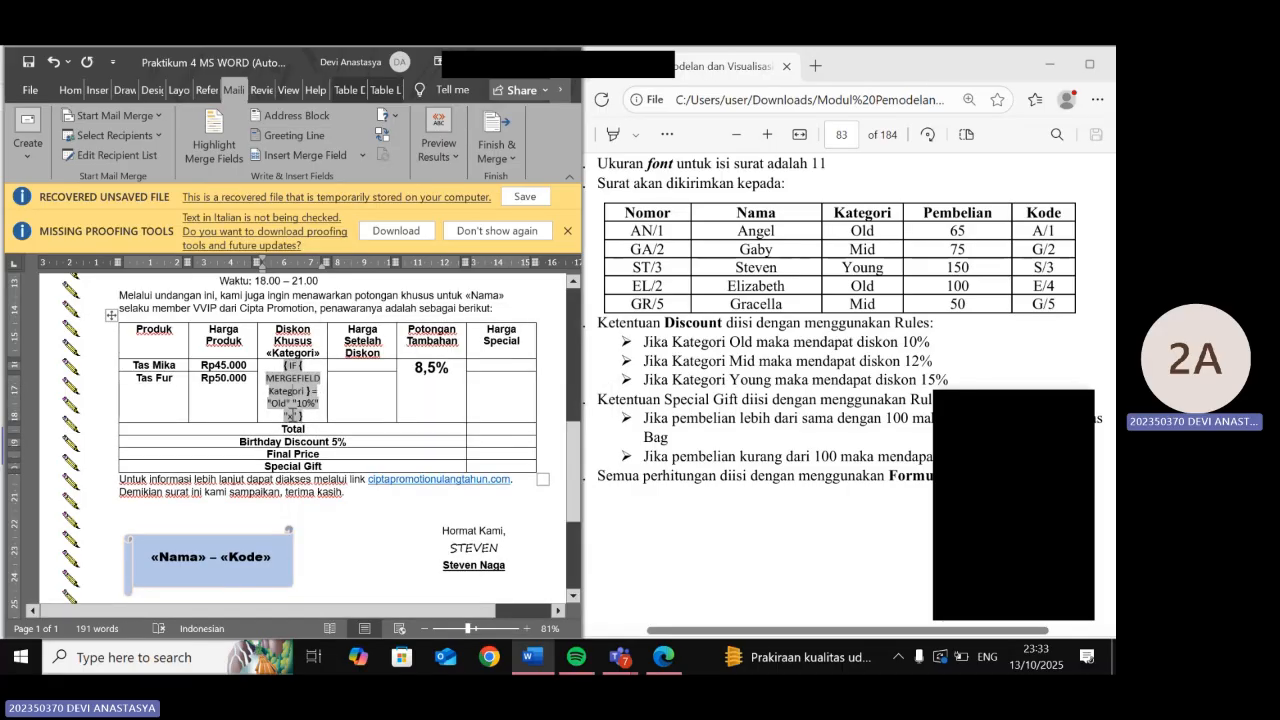
{"action": "double_click", "coordinate": [291, 413]}
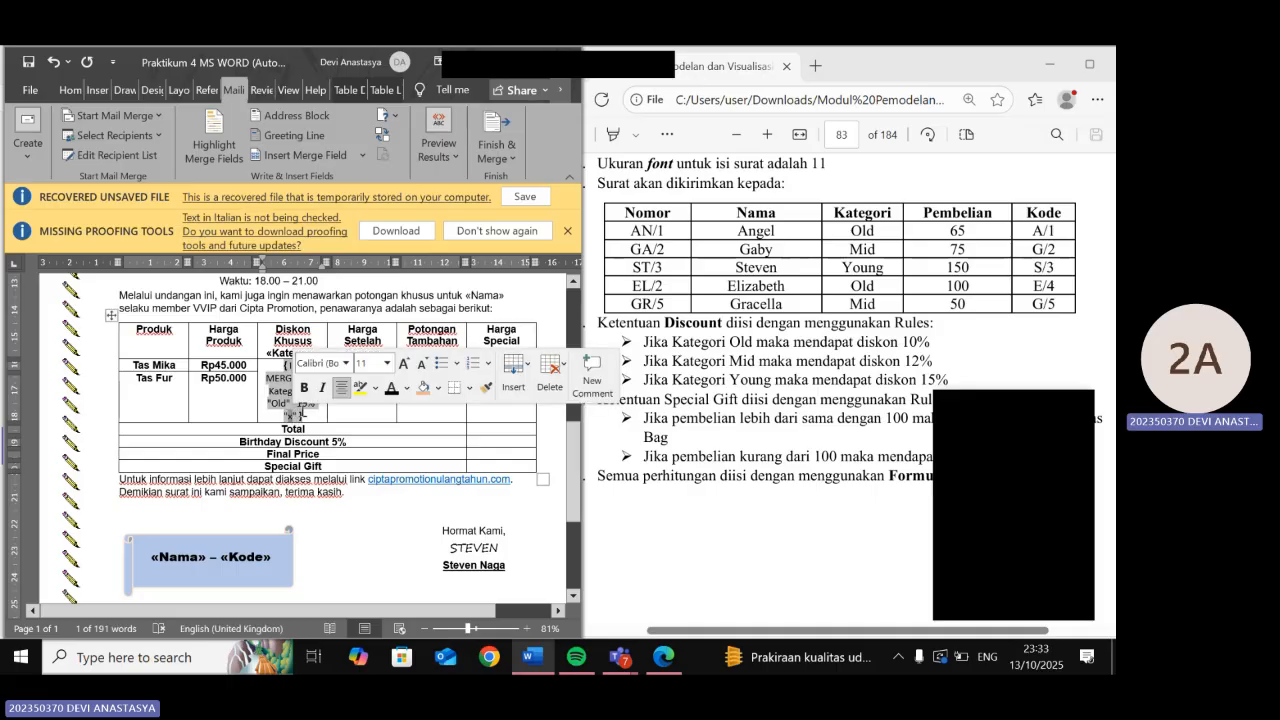
- Insert a nested IF in place of x: Kategori equal to Mid gives 12%, otherwise 15%
{"action": "left_click", "coordinate": [382, 116]}
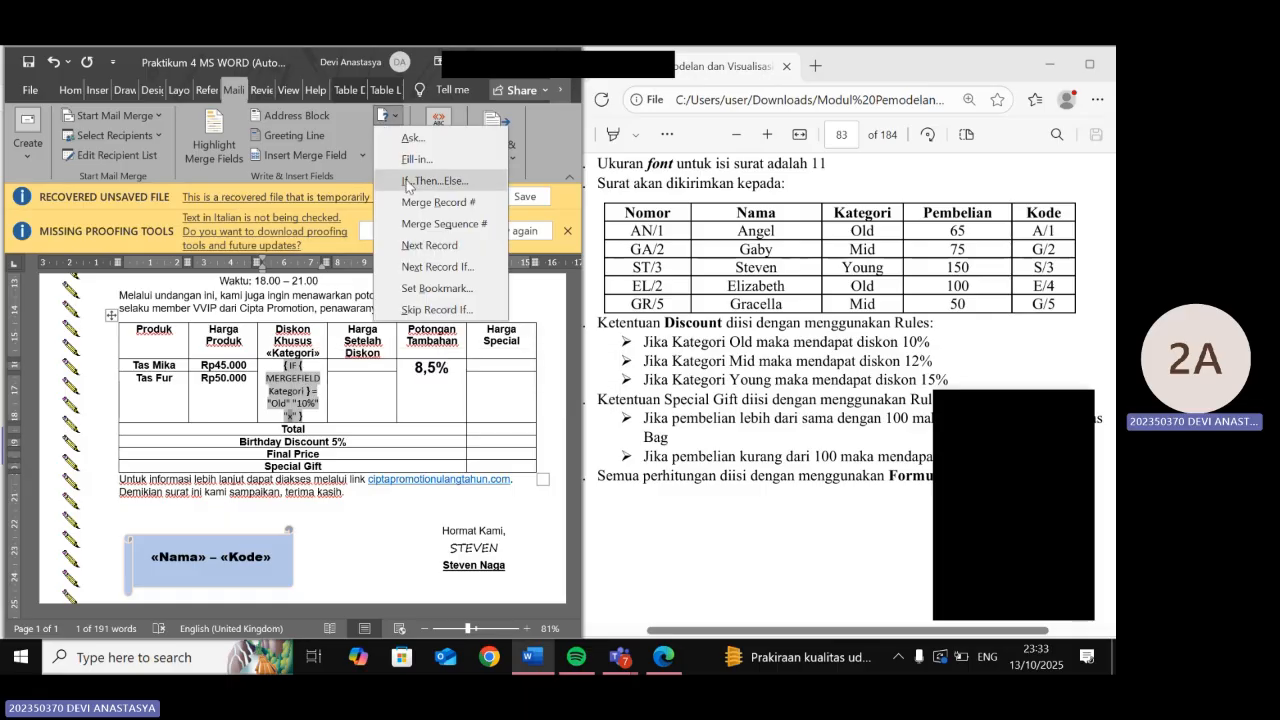
{"action": "left_click", "coordinate": [407, 183]}
{"action": "left_click", "coordinate": [244, 354]}
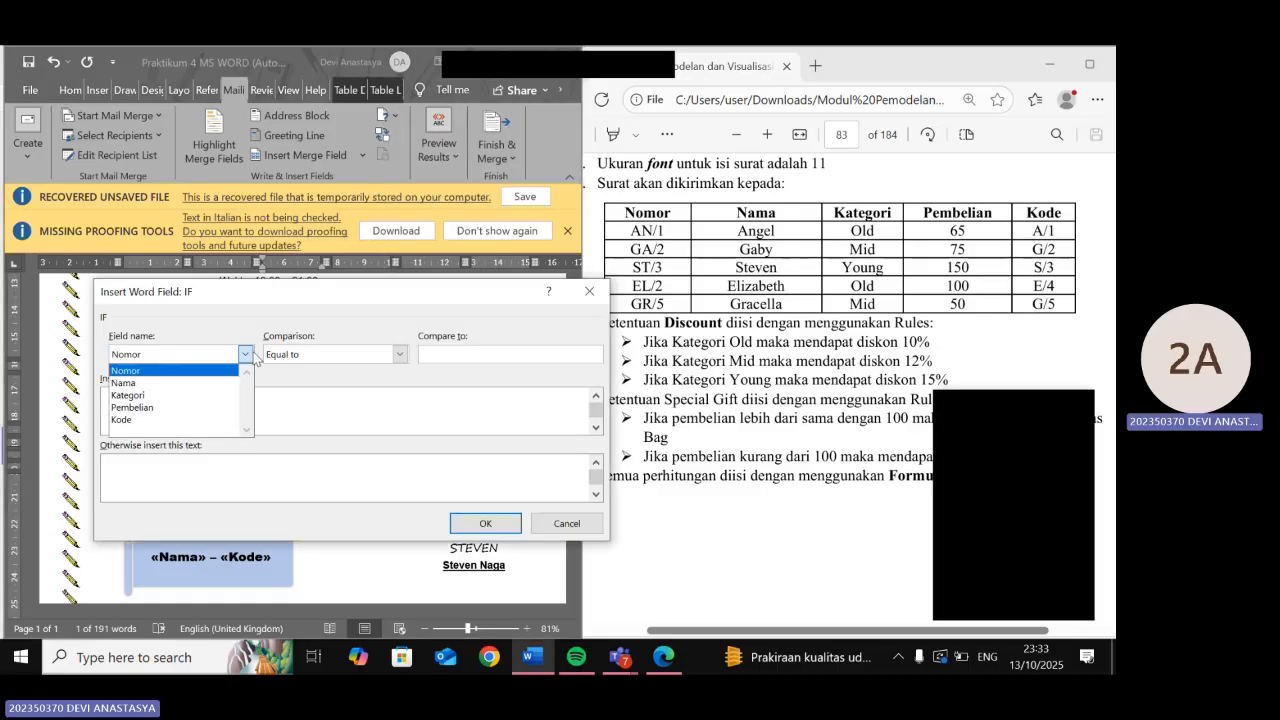
{"action": "left_click", "coordinate": [217, 396]}
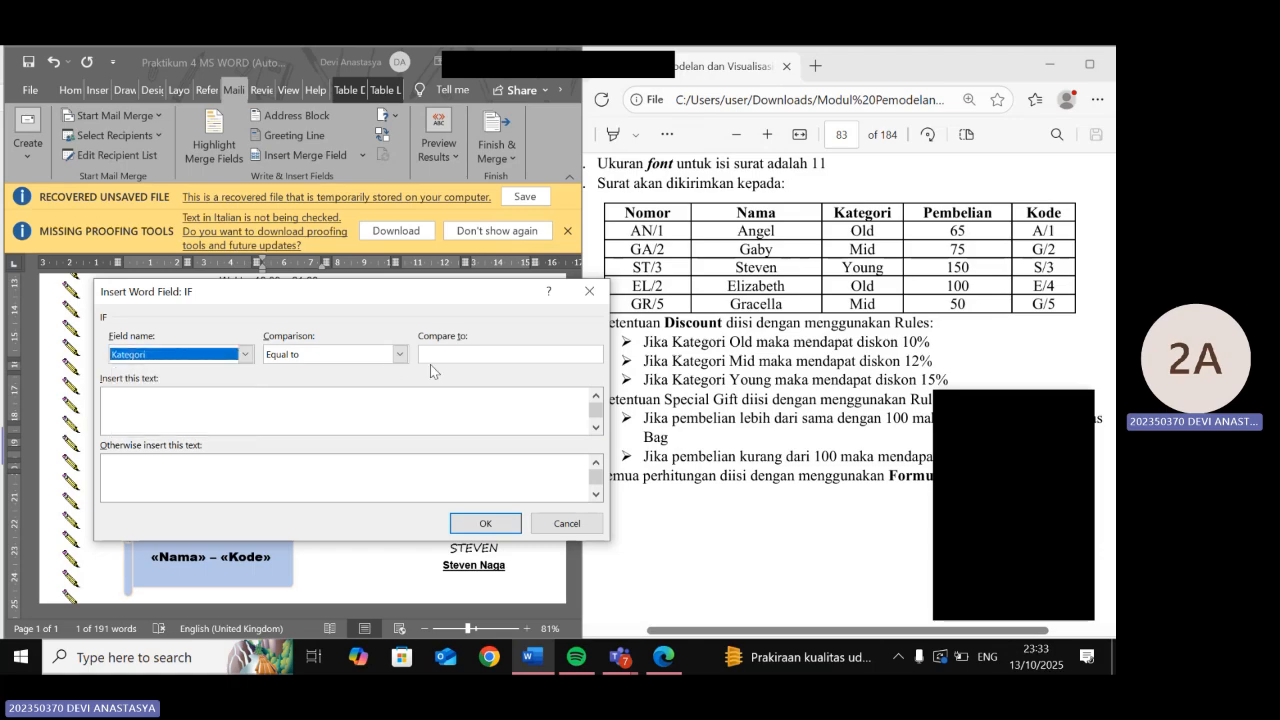
{"action": "left_click", "coordinate": [426, 358]}
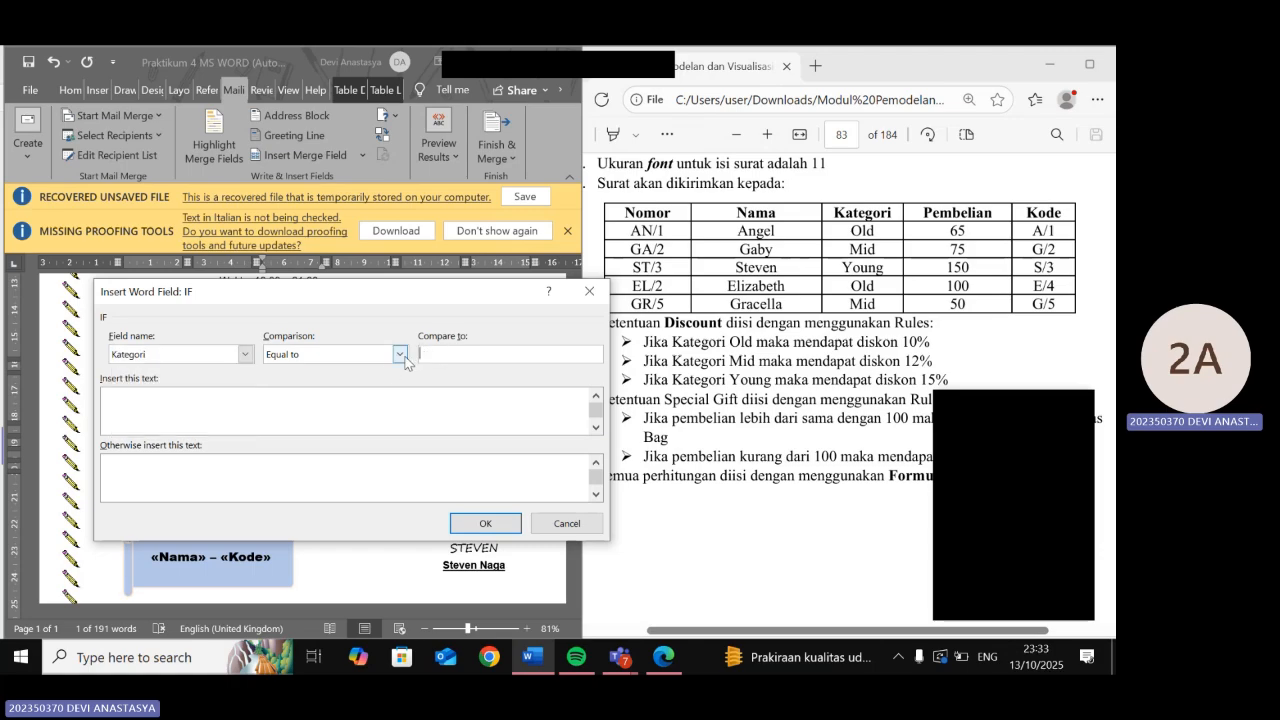
{"action": "type", "text": "Mid"}
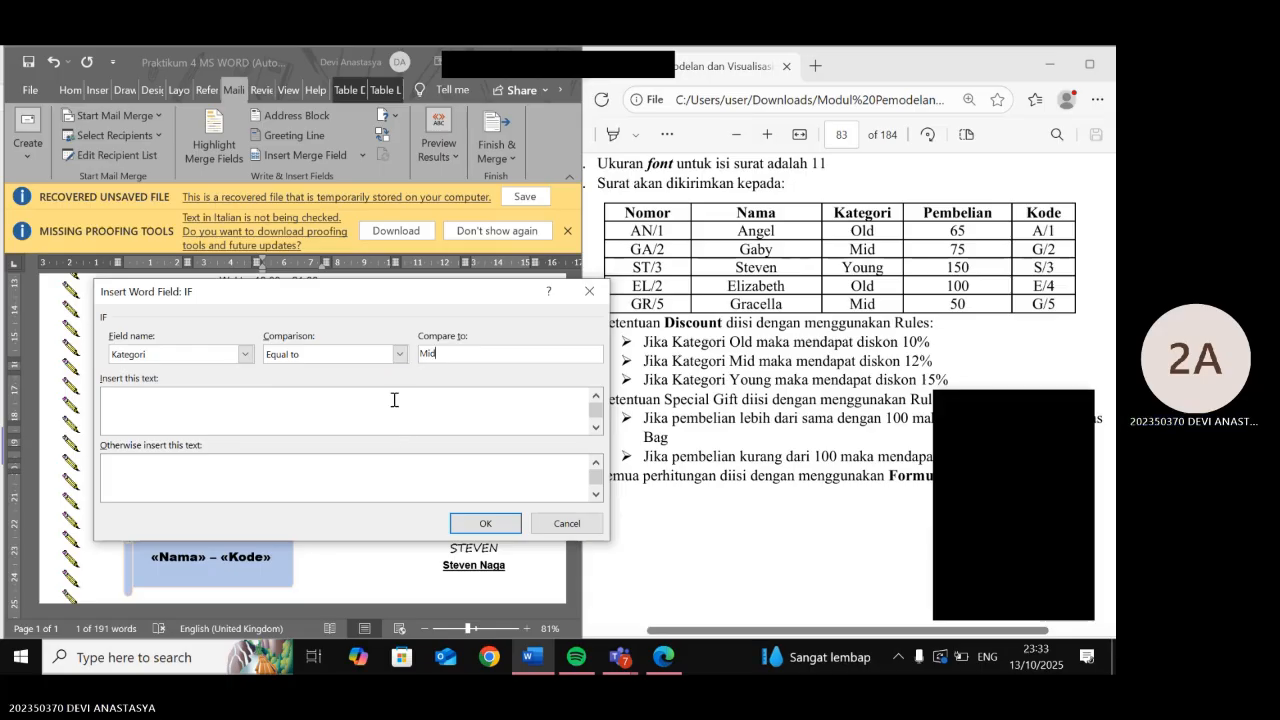
{"action": "left_click", "coordinate": [369, 390]}
{"action": "type", "text": "12%"}
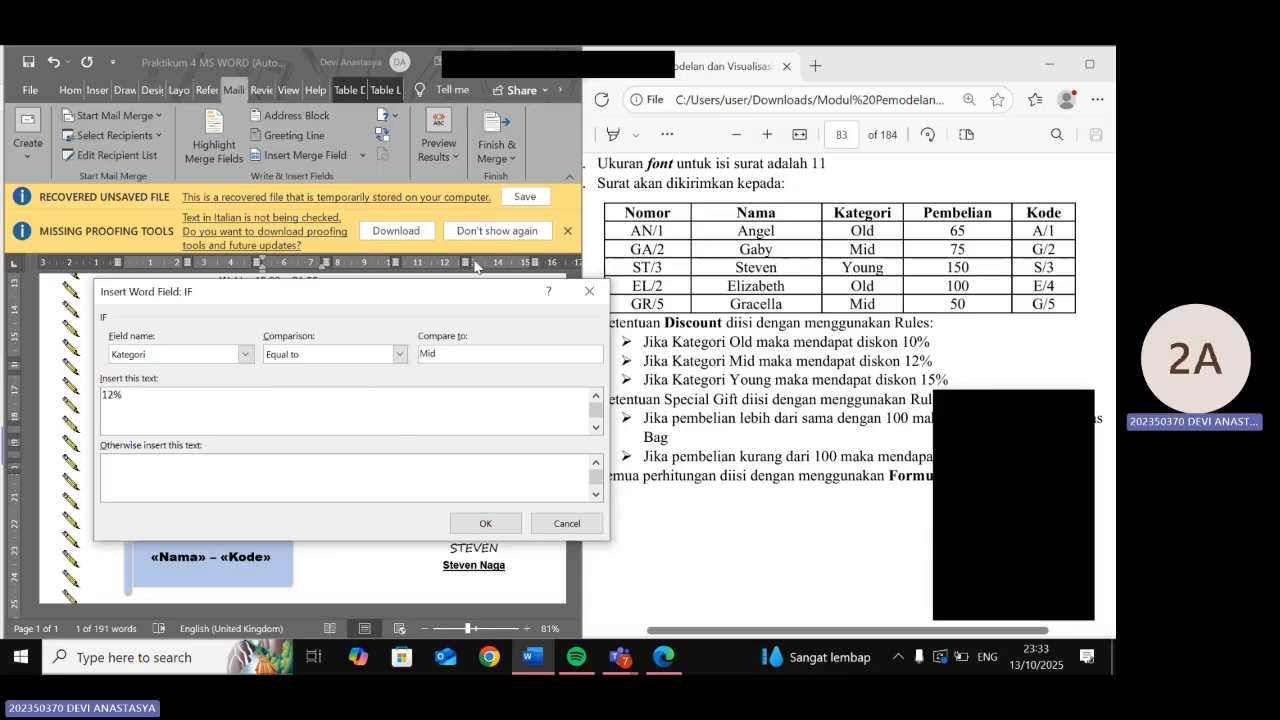
{"action": "left_click", "coordinate": [221, 481]}
{"action": "type", "text": "15%"}
{"action": "left_click", "coordinate": [487, 524]}
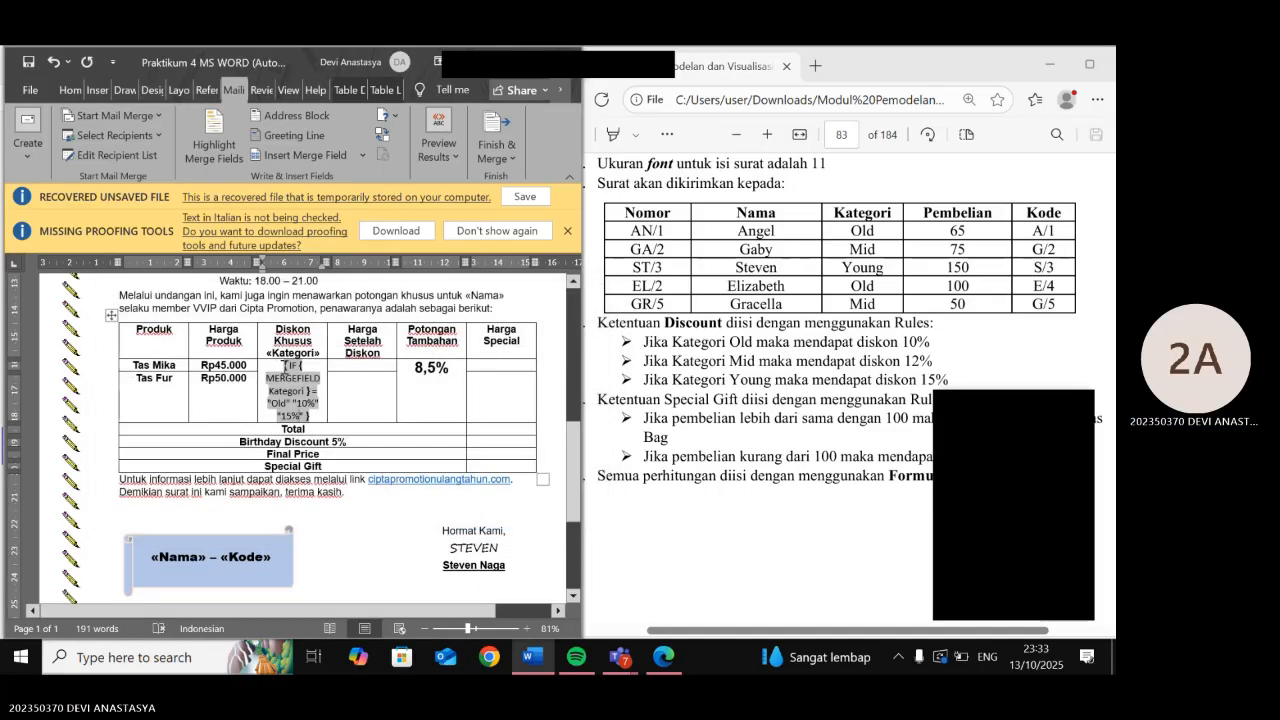
- Select the nested IF field and toggle off its field codes so the Tas Mika cell shows 10%
{"action": "left_click_drag", "start_coordinate": [285, 366], "coordinate": [312, 406]}
{"action": "key", "text": "ctrl+c"}
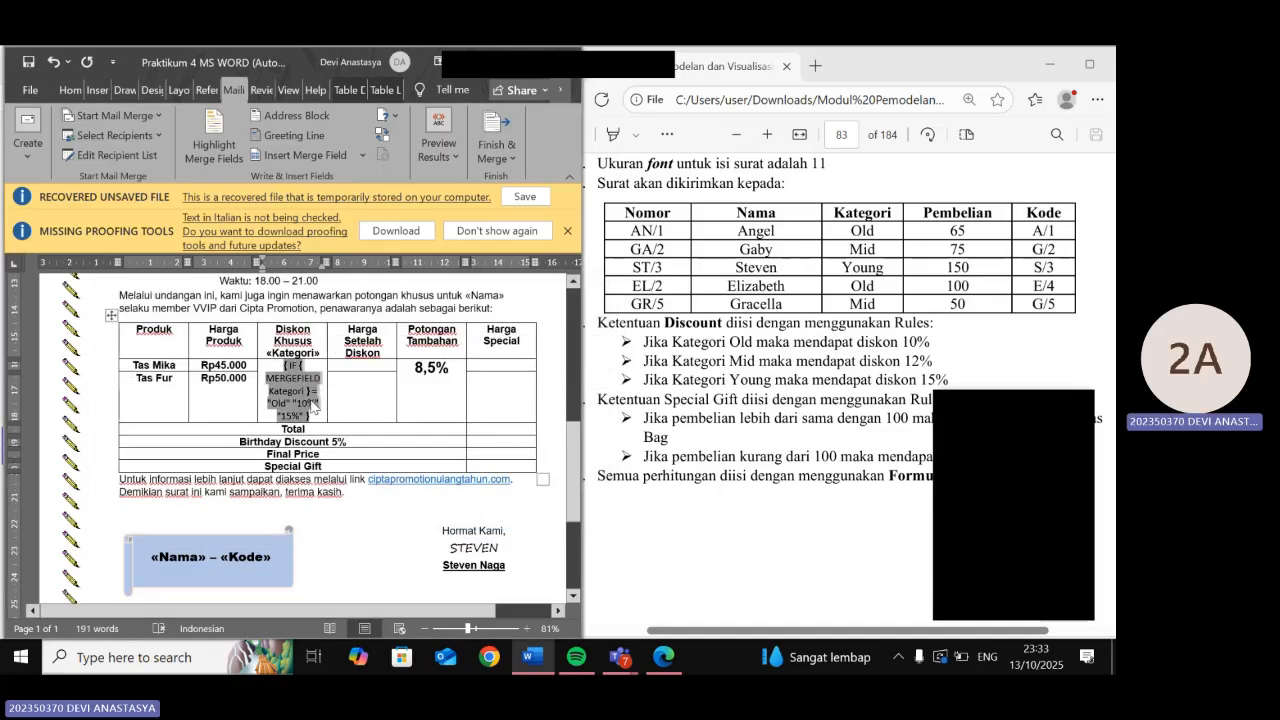
{"action": "right_click", "coordinate": [312, 406]}
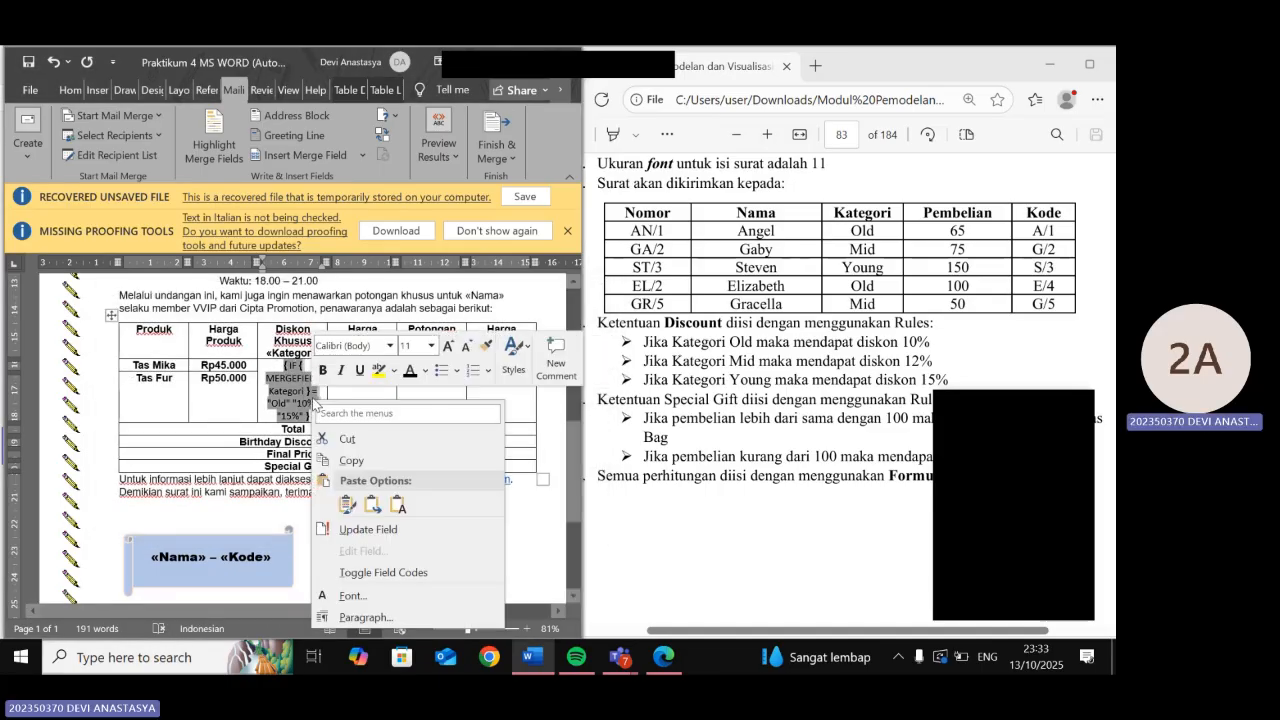
{"action": "left_click", "coordinate": [380, 572]}
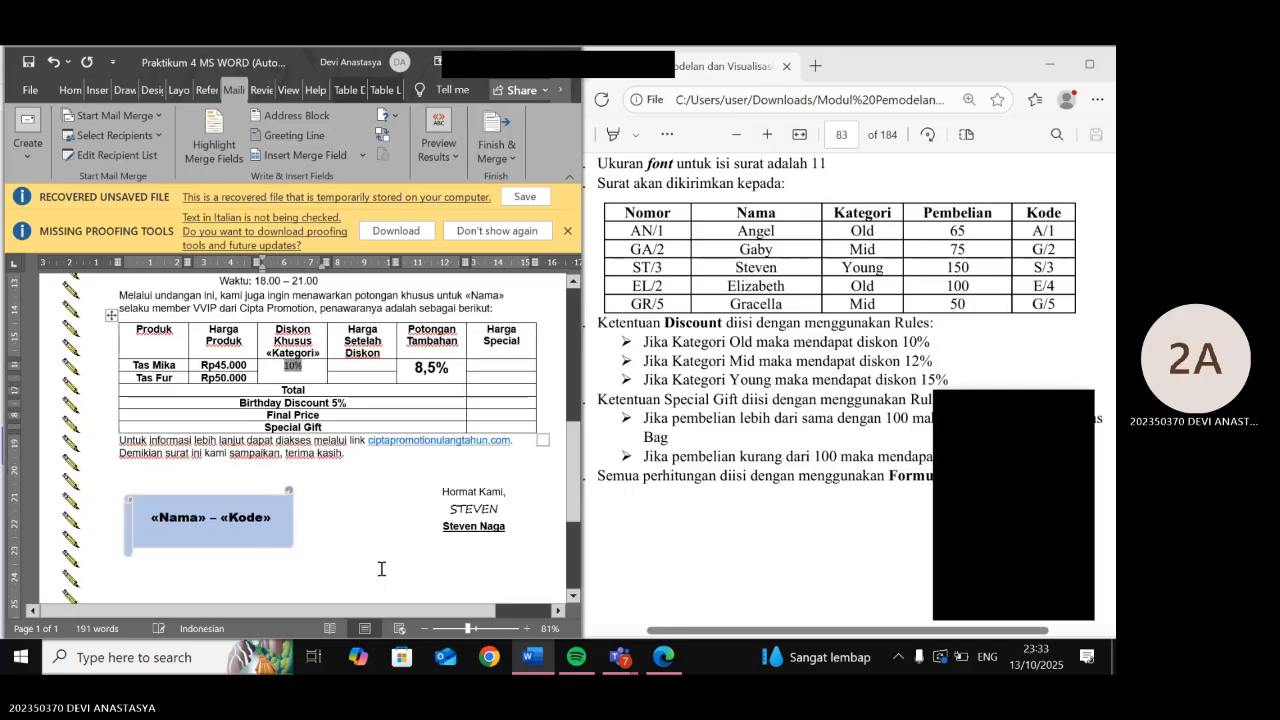
{"action": "right_click", "coordinate": [302, 370]}
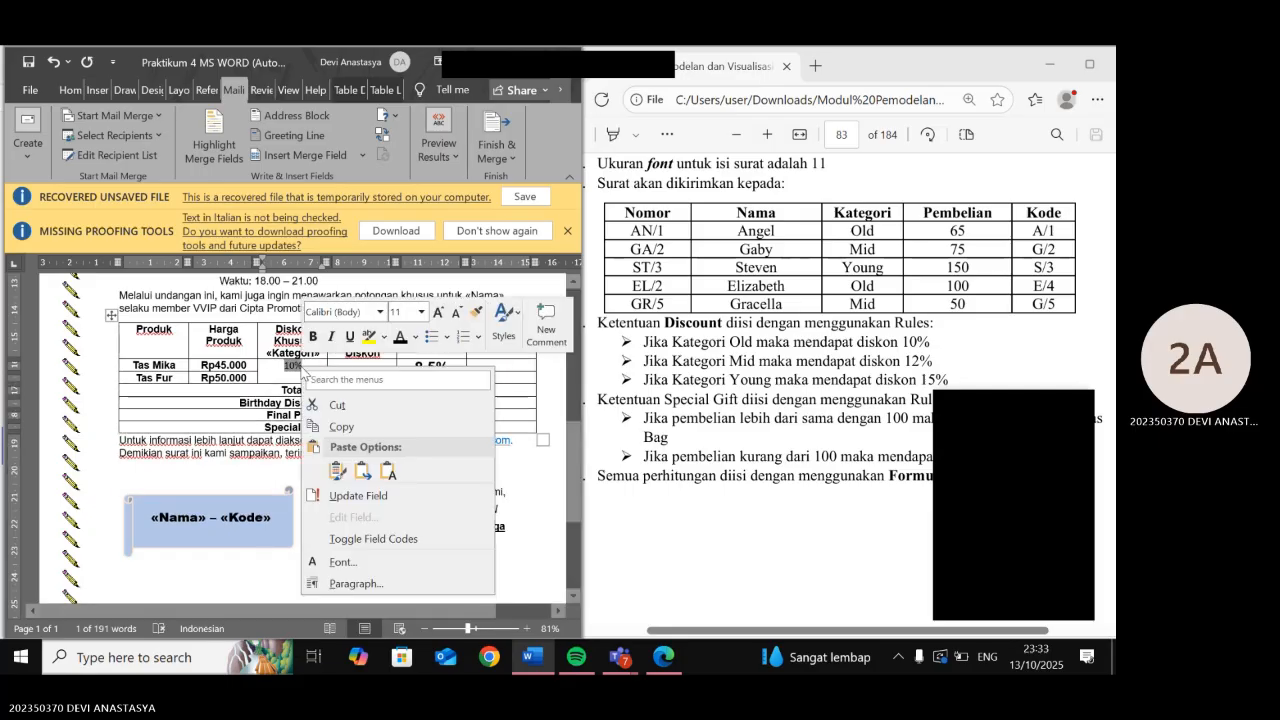
{"action": "left_click", "coordinate": [336, 539]}
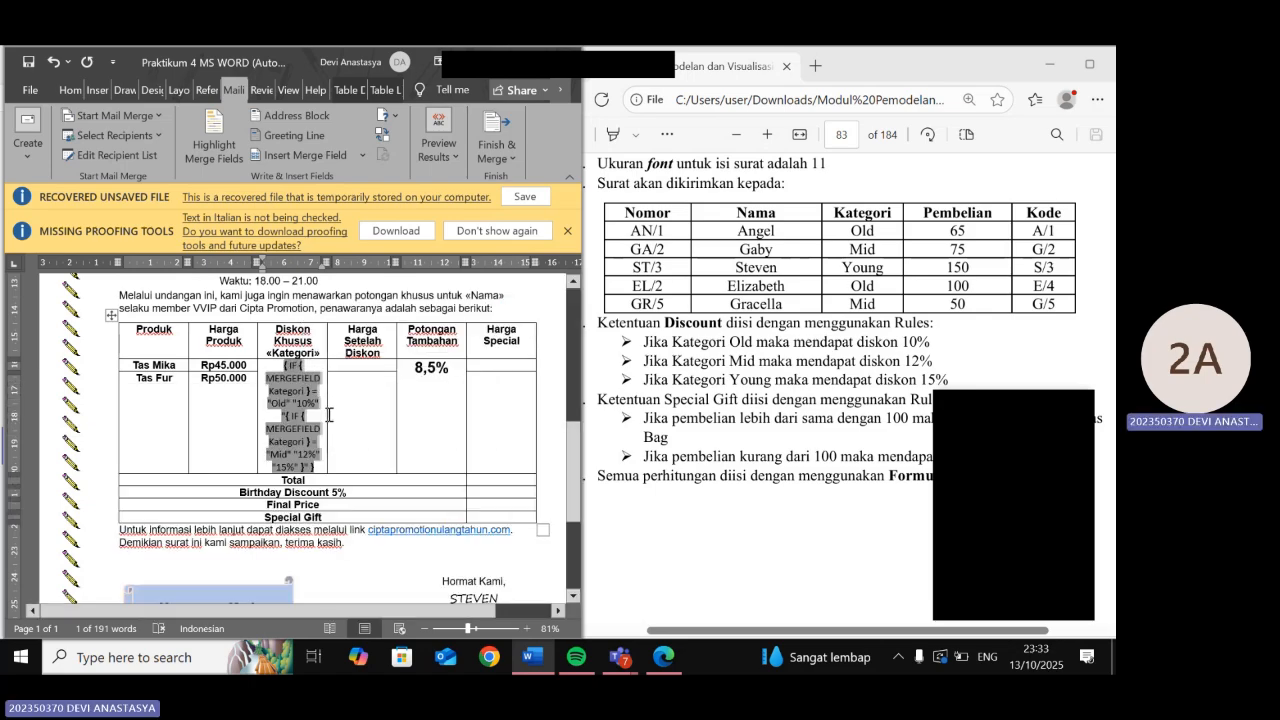
{"action": "left_click", "coordinate": [369, 399]}
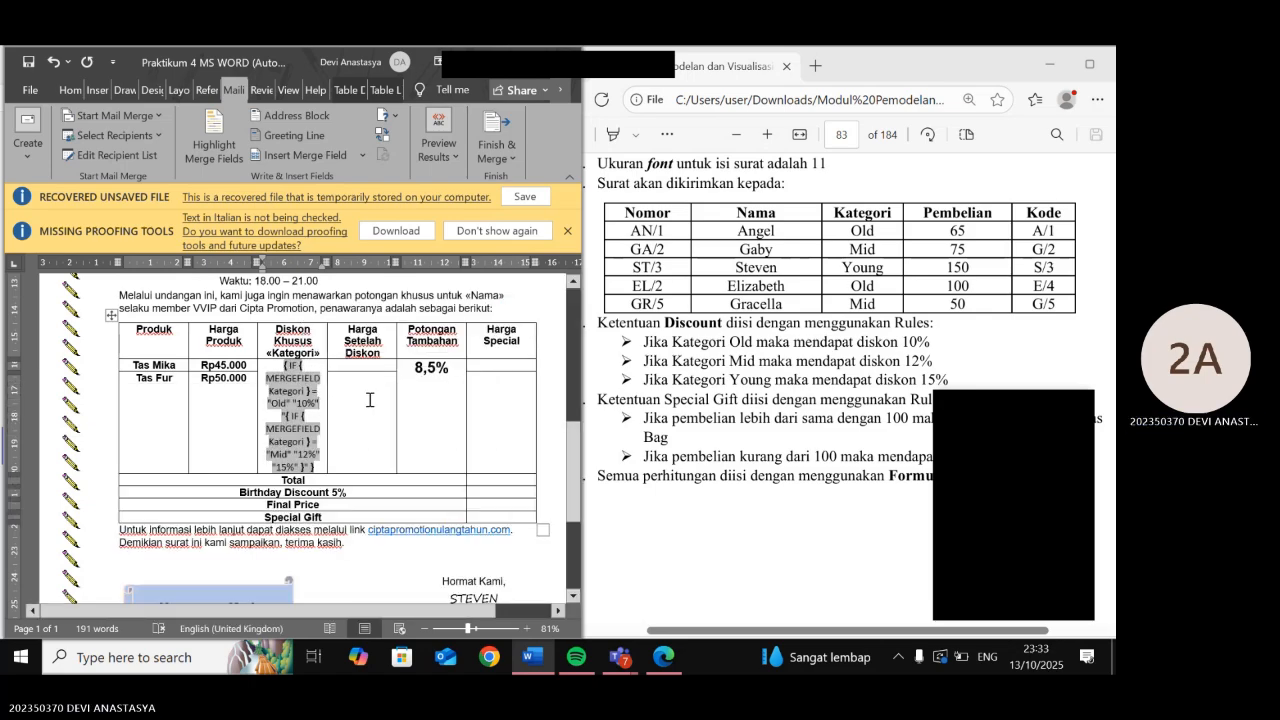
{"action": "left_click", "coordinate": [287, 364]}
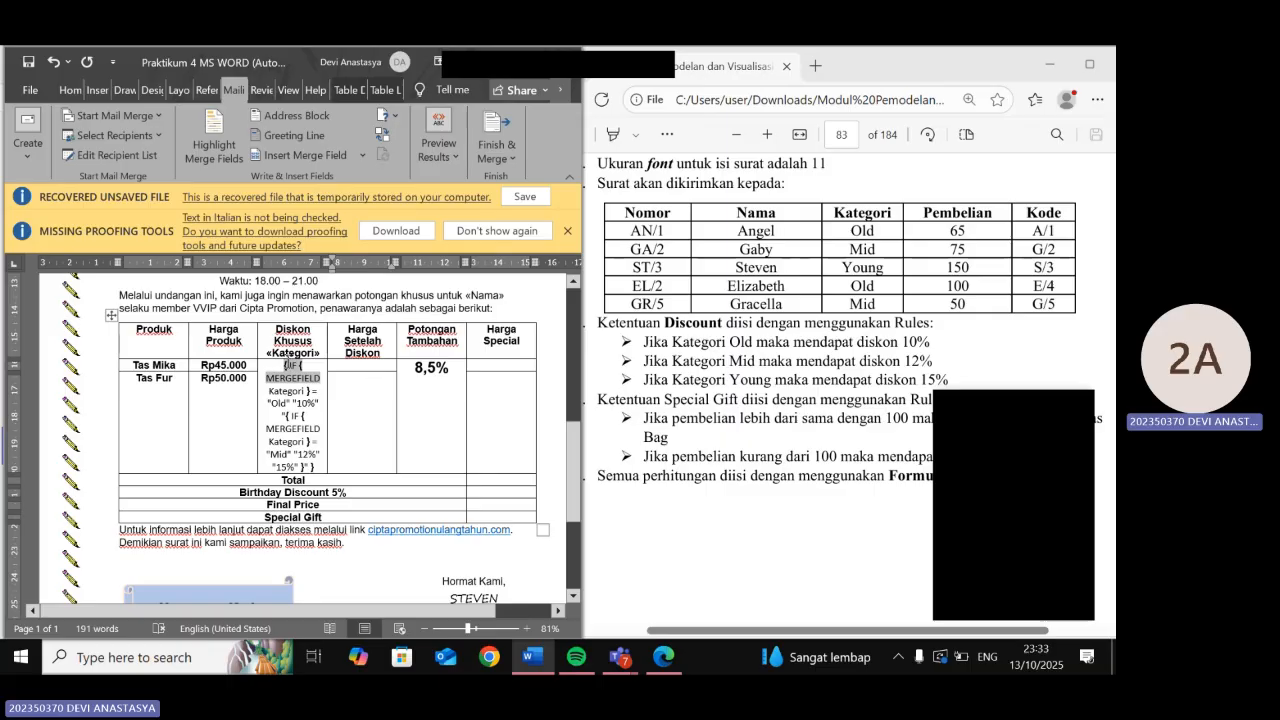
{"action": "left_click_drag", "start_coordinate": [285, 366], "coordinate": [311, 471]}
{"action": "right_click", "coordinate": [311, 471]}
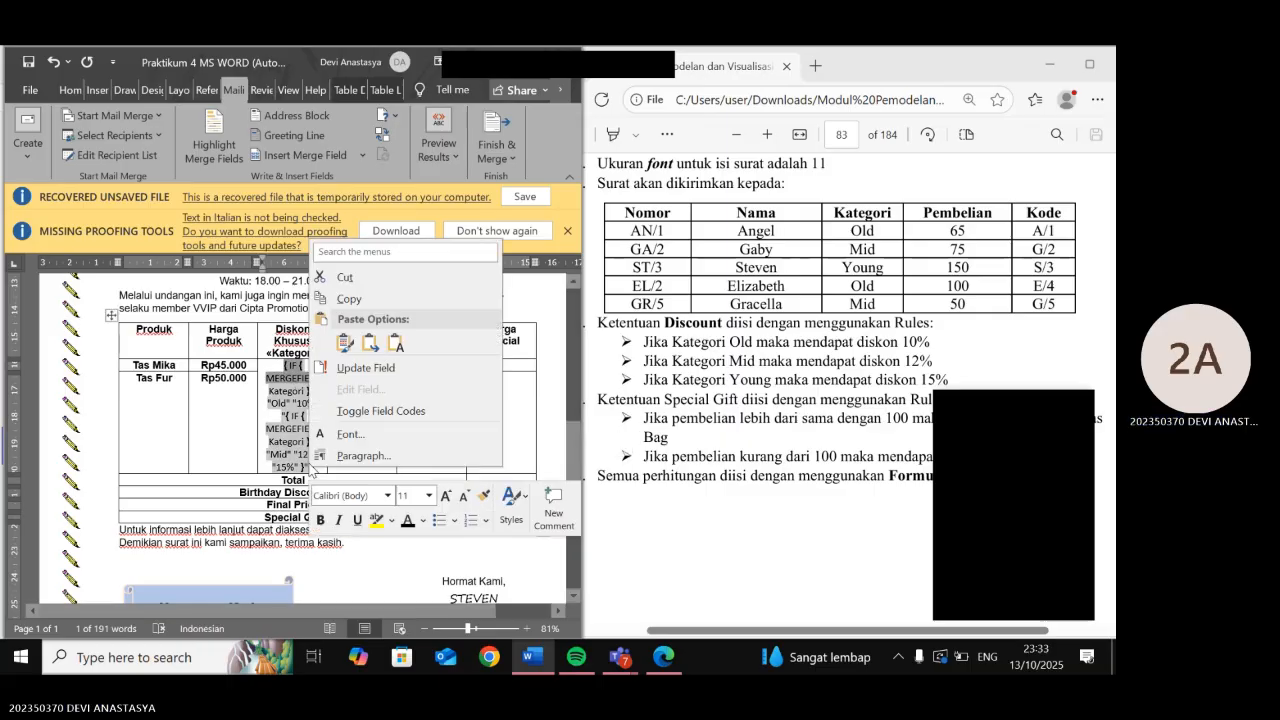
{"action": "left_click", "coordinate": [362, 412]}
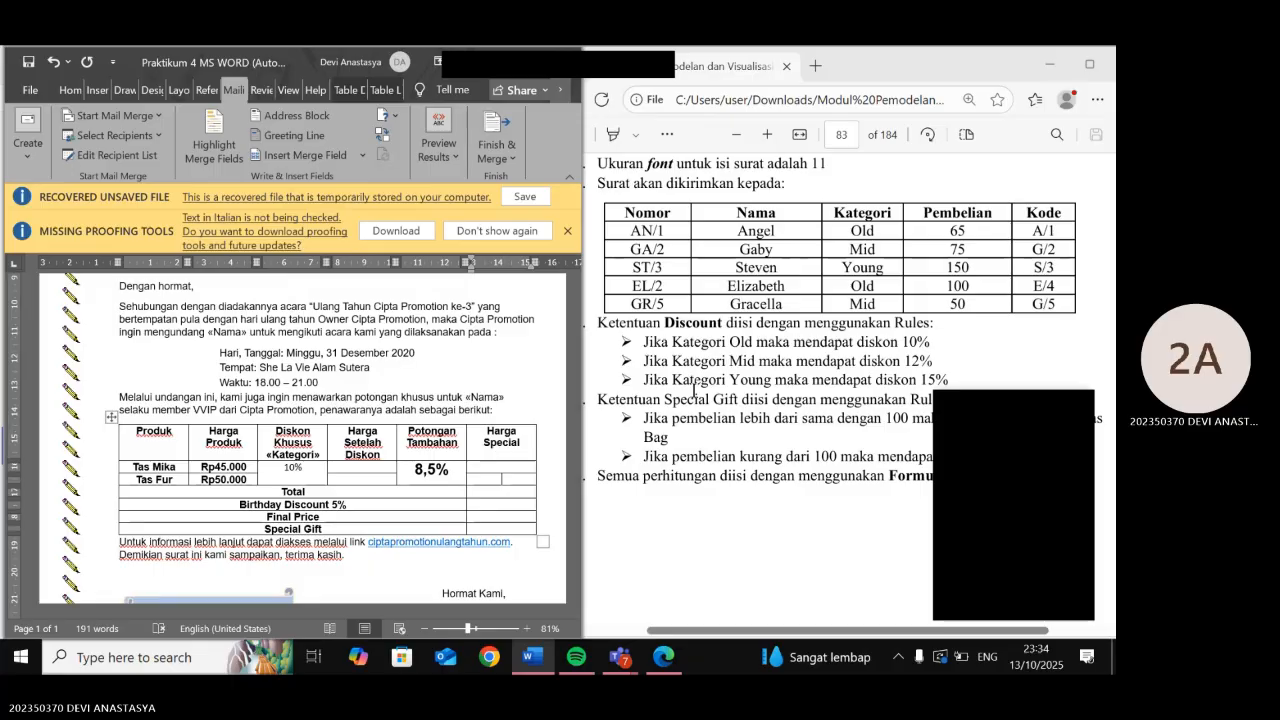
- Type and select placeholder xxx in the Special Gift cell, then open the Rules list
{"action": "scroll", "coordinate": [694, 390], "scroll_direction": "down", "scroll_amount": 1}
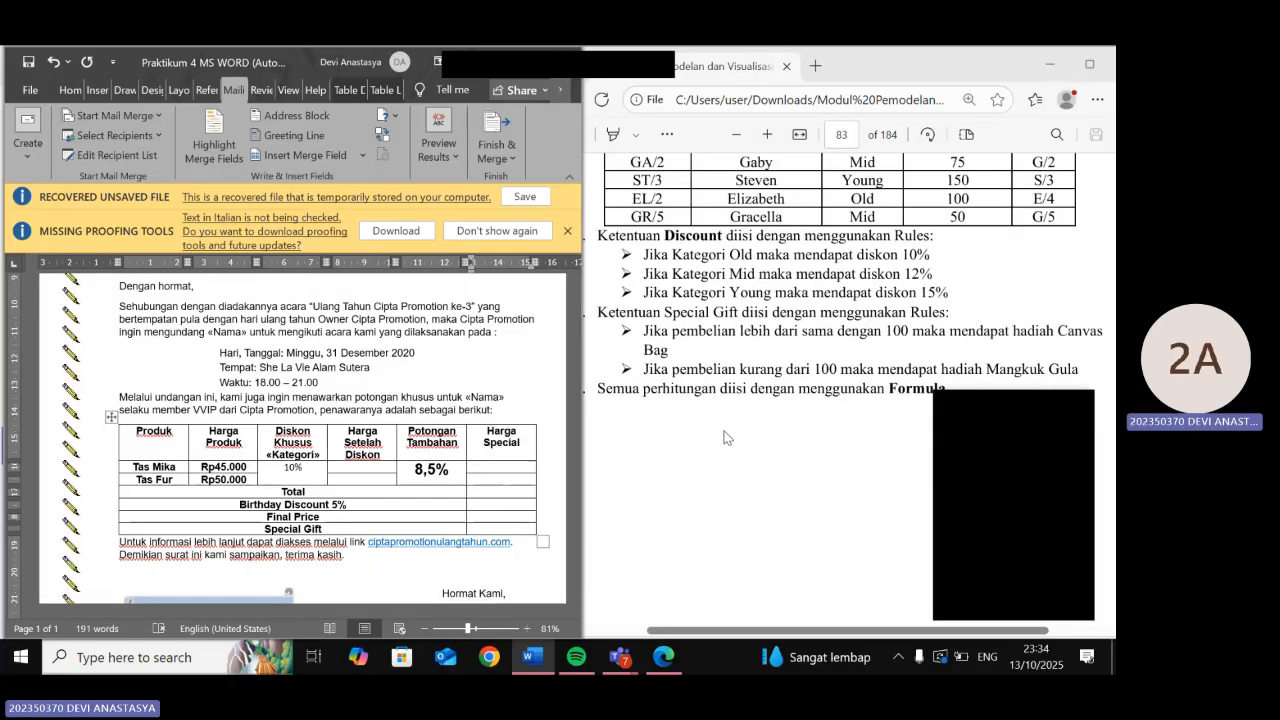
{"action": "scroll", "coordinate": [726, 437], "scroll_direction": "down", "scroll_amount": 1}
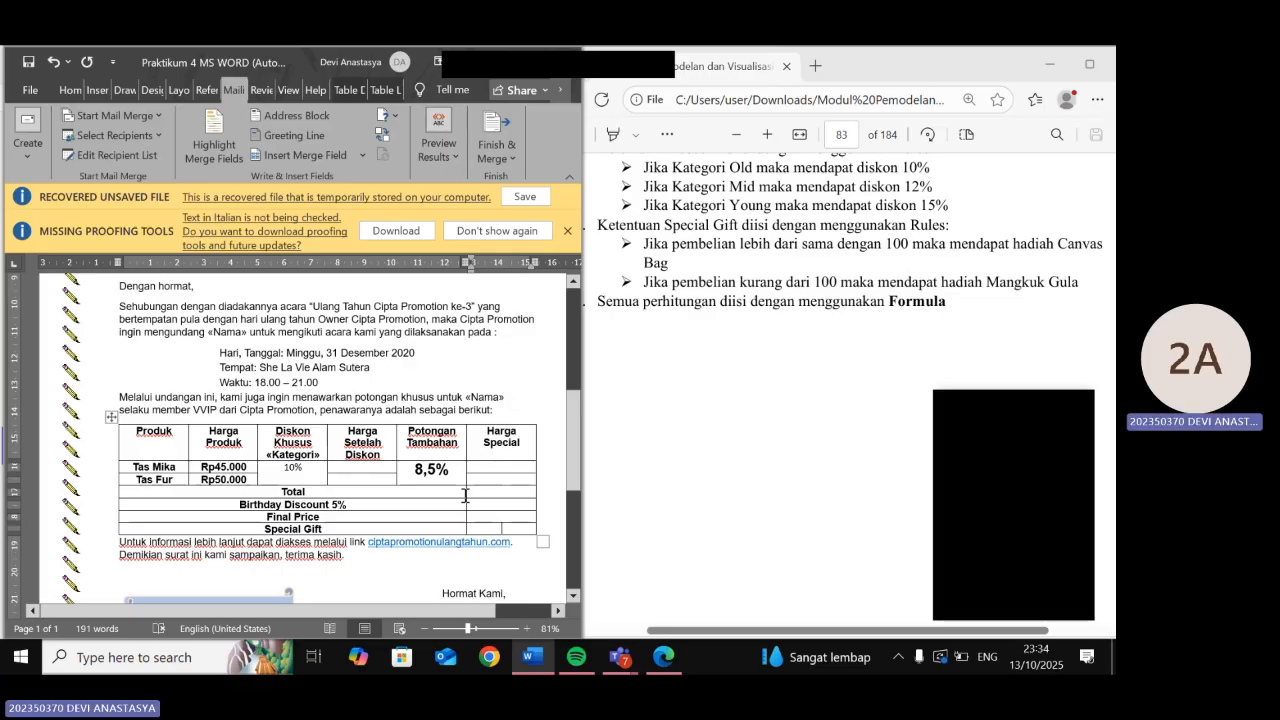
{"action": "type", "text": "xxx"}
{"action": "double_click", "coordinate": [494, 528]}
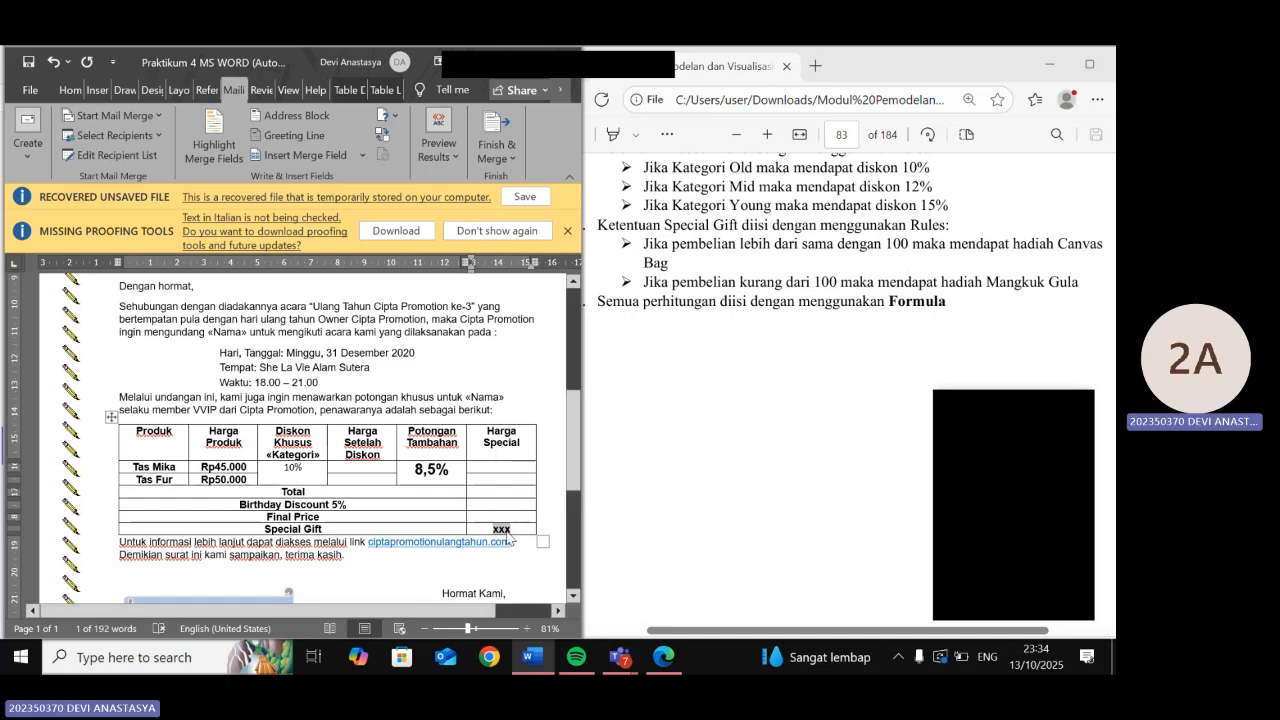
{"action": "right_click", "coordinate": [508, 539]}
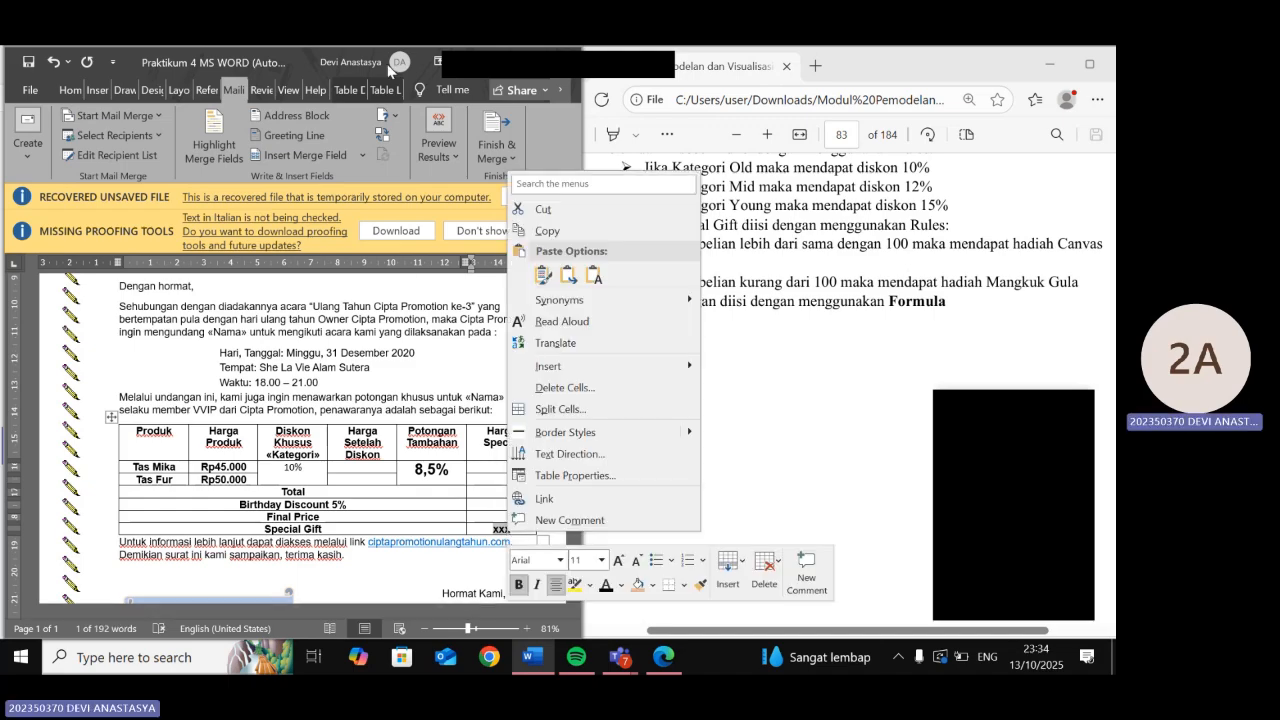
{"action": "left_click", "coordinate": [386, 115]}
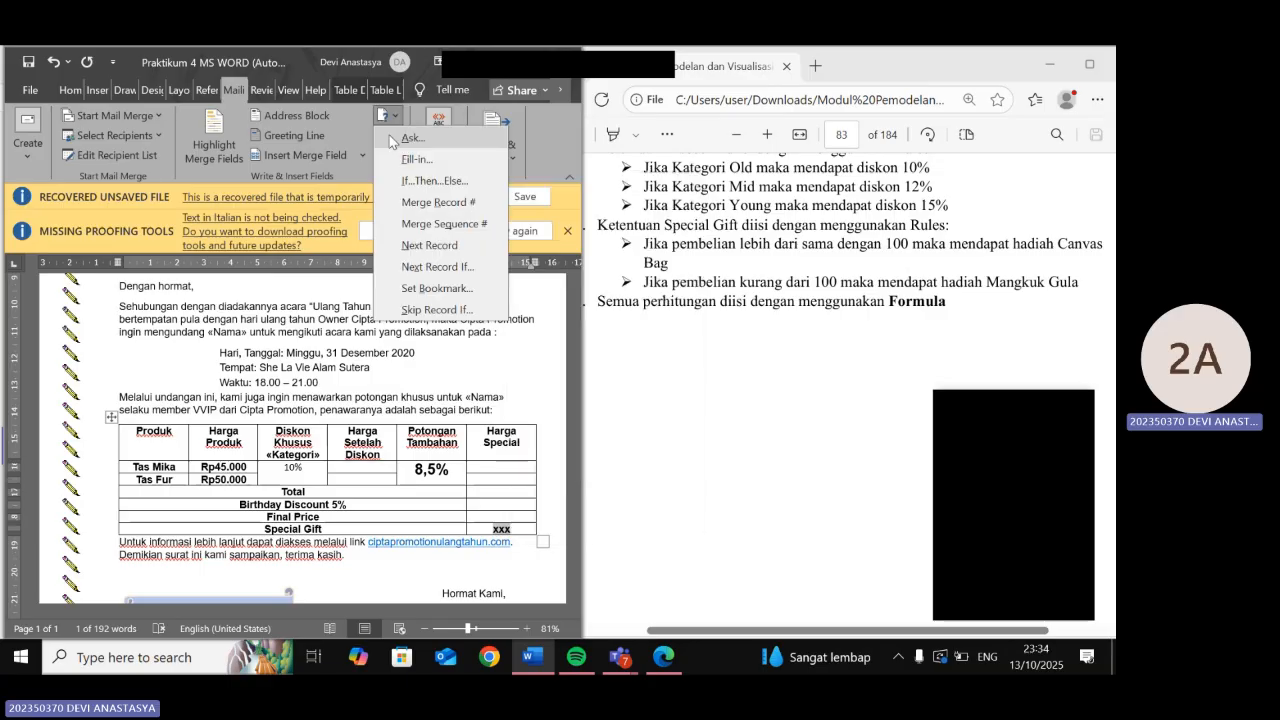
- Start an If…Then…Else field testing whether Pembelian is equal to 100
{"action": "left_click", "coordinate": [405, 182]}
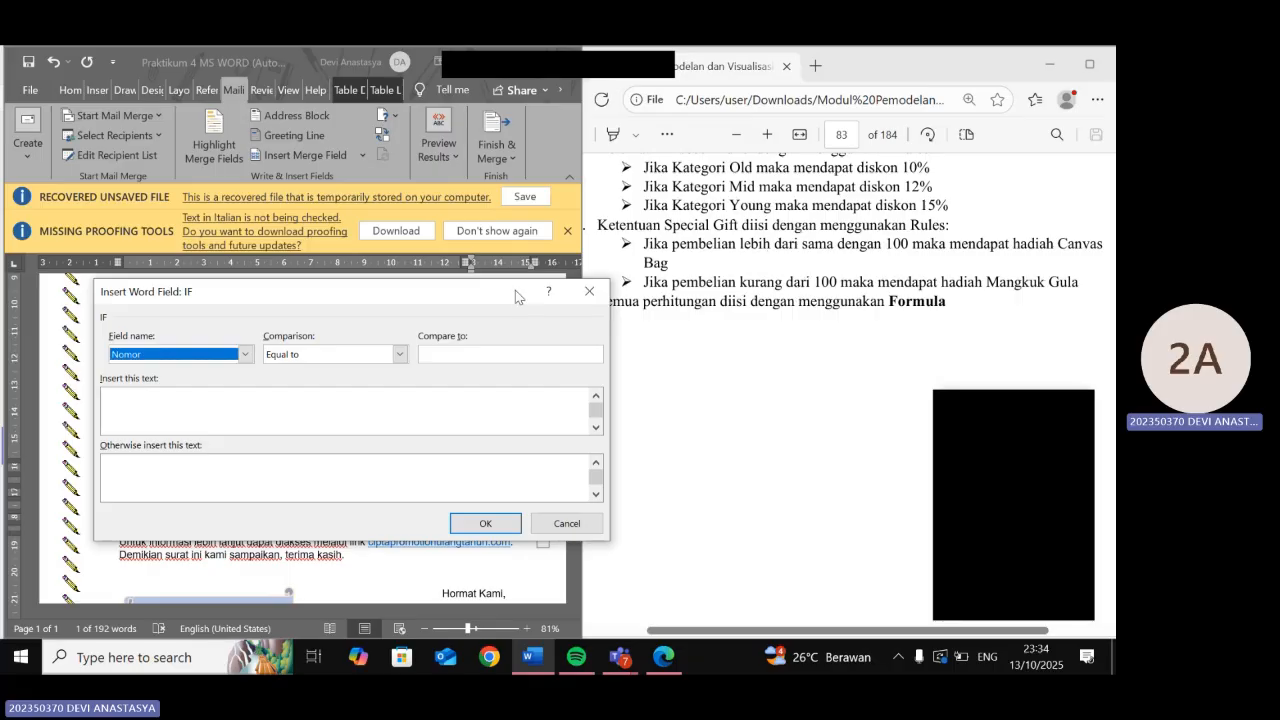
{"action": "left_click_drag", "start_coordinate": [516, 290], "coordinate": [451, 289]}
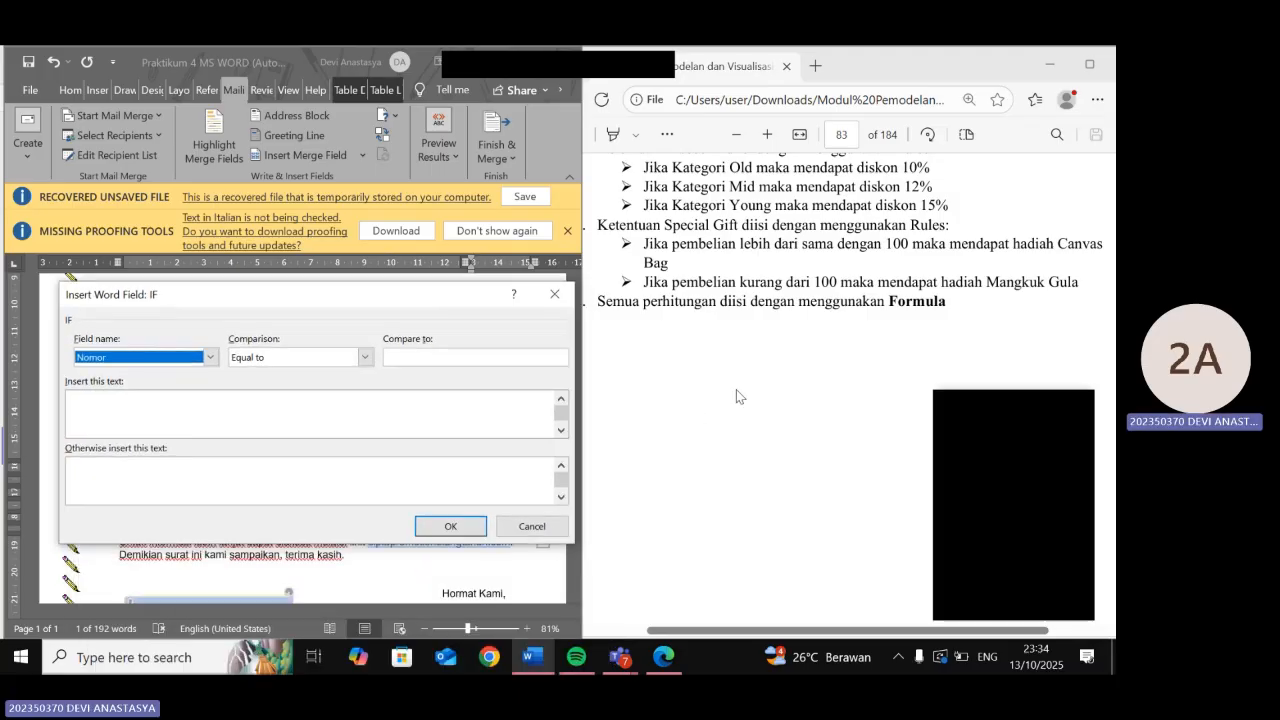
{"action": "scroll", "coordinate": [736, 390], "scroll_direction": "up", "scroll_amount": 3}
{"action": "scroll", "coordinate": [800, 420], "scroll_direction": "up", "scroll_amount": 1}
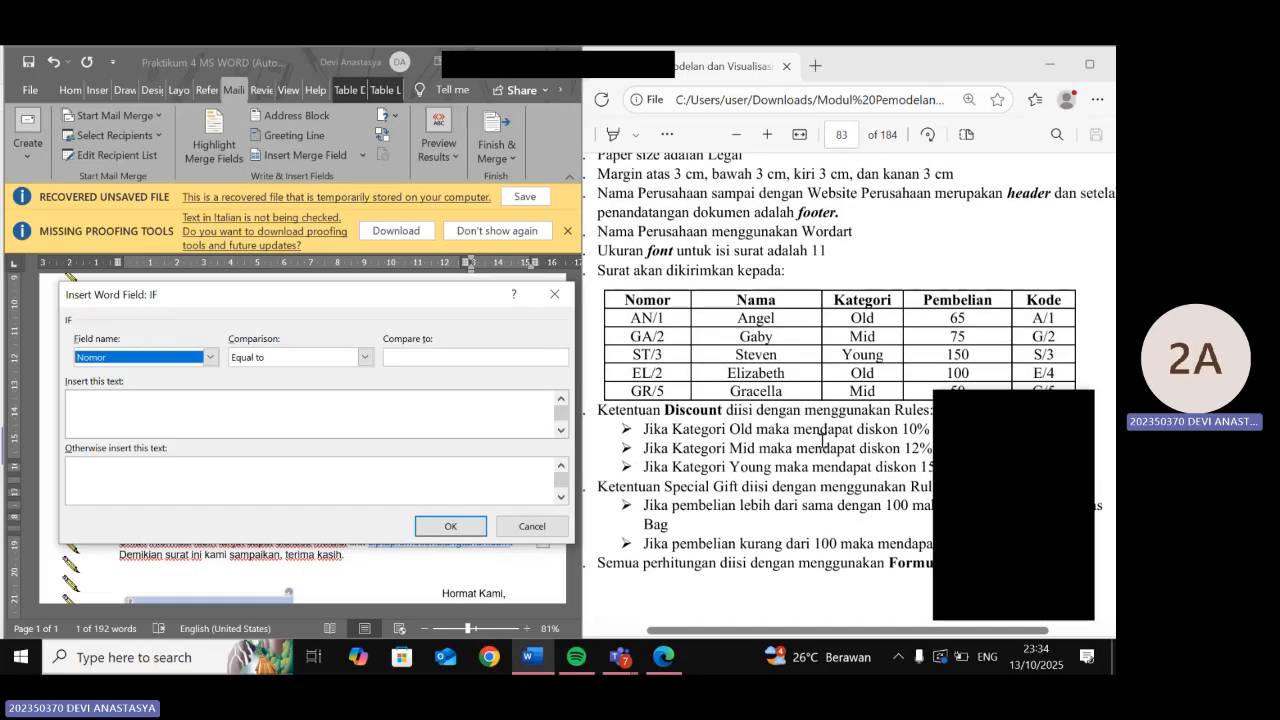
{"action": "scroll", "coordinate": [822, 440], "scroll_direction": "down", "scroll_amount": 2}
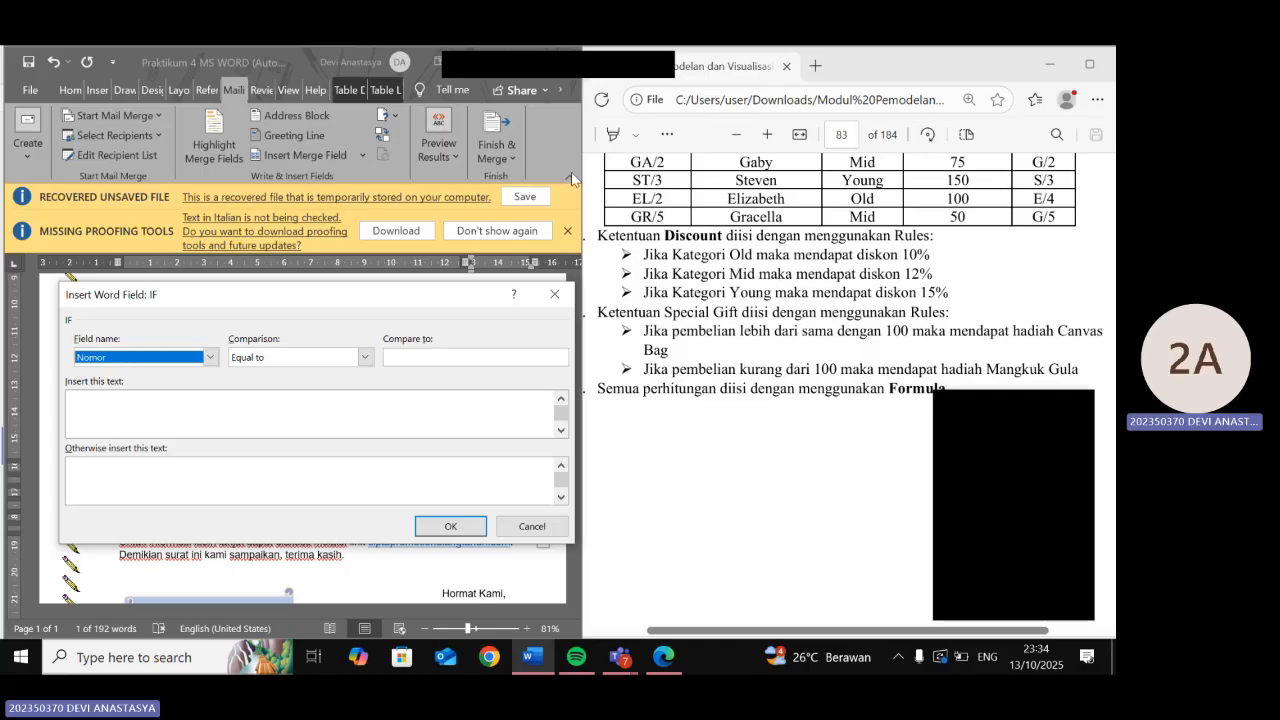
{"action": "left_click", "coordinate": [210, 357]}
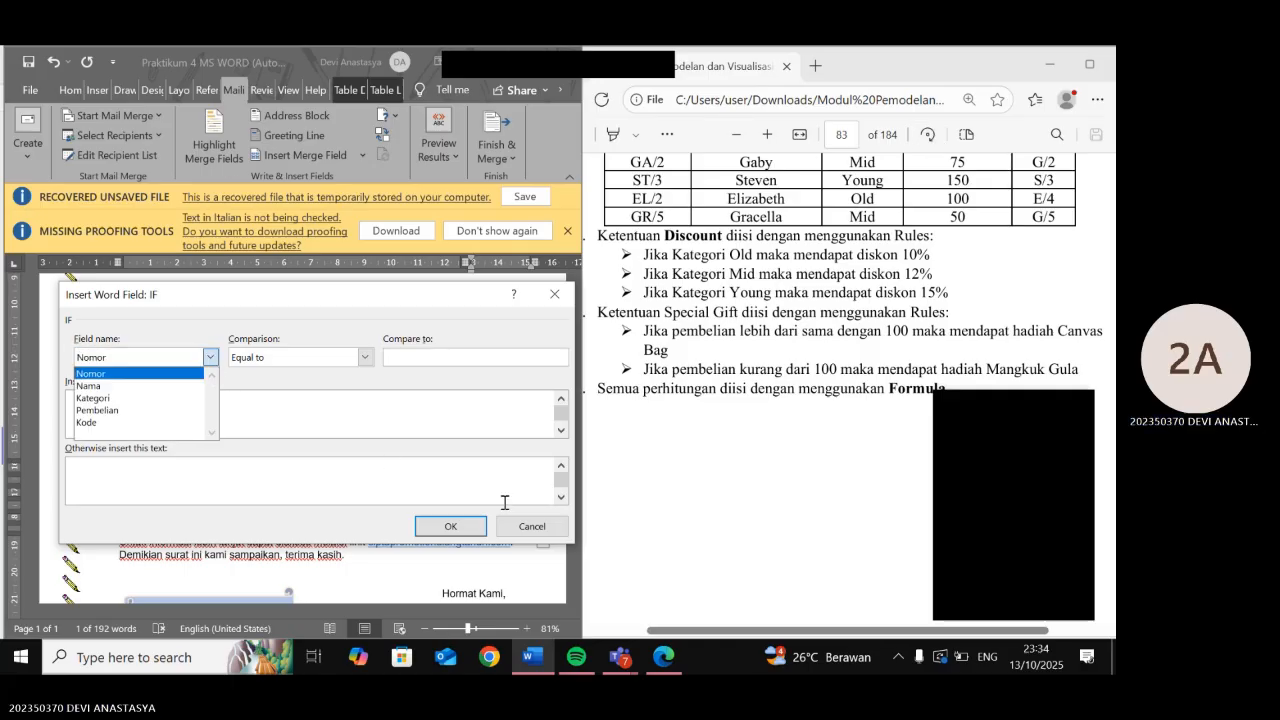
{"action": "scroll", "coordinate": [773, 494], "scroll_direction": "up", "scroll_amount": 2}
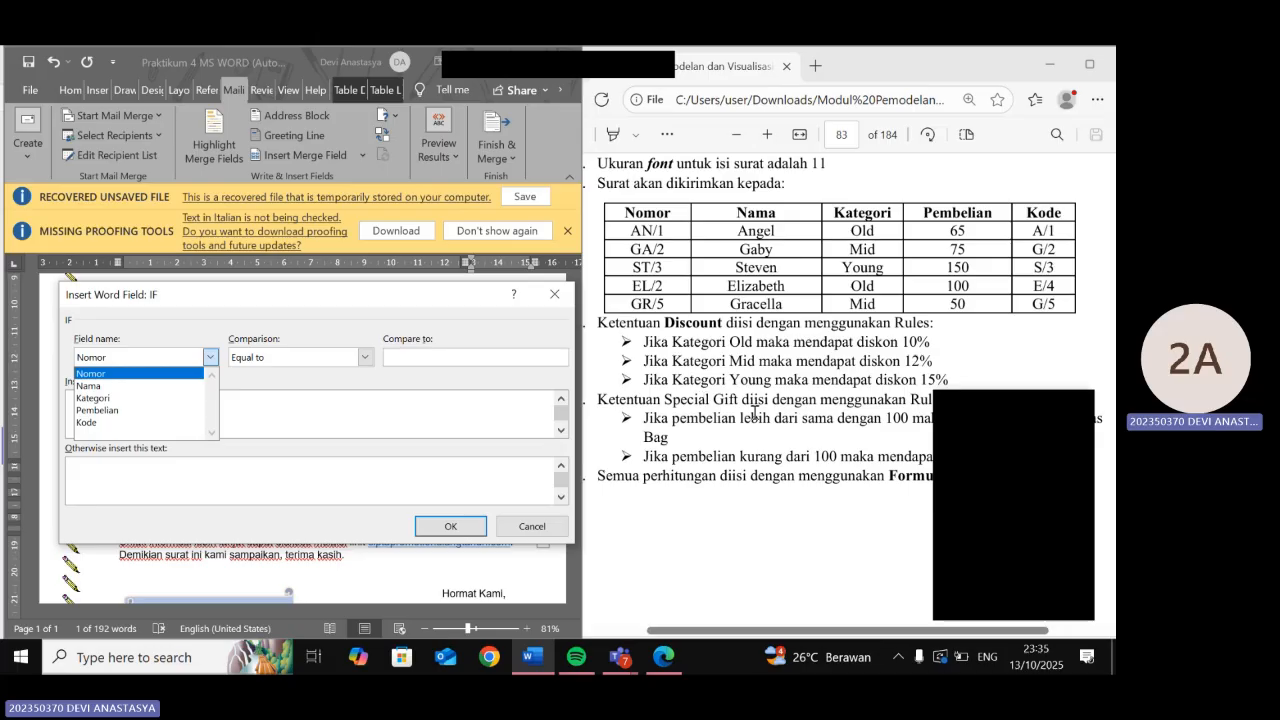
{"action": "left_click", "coordinate": [185, 414]}
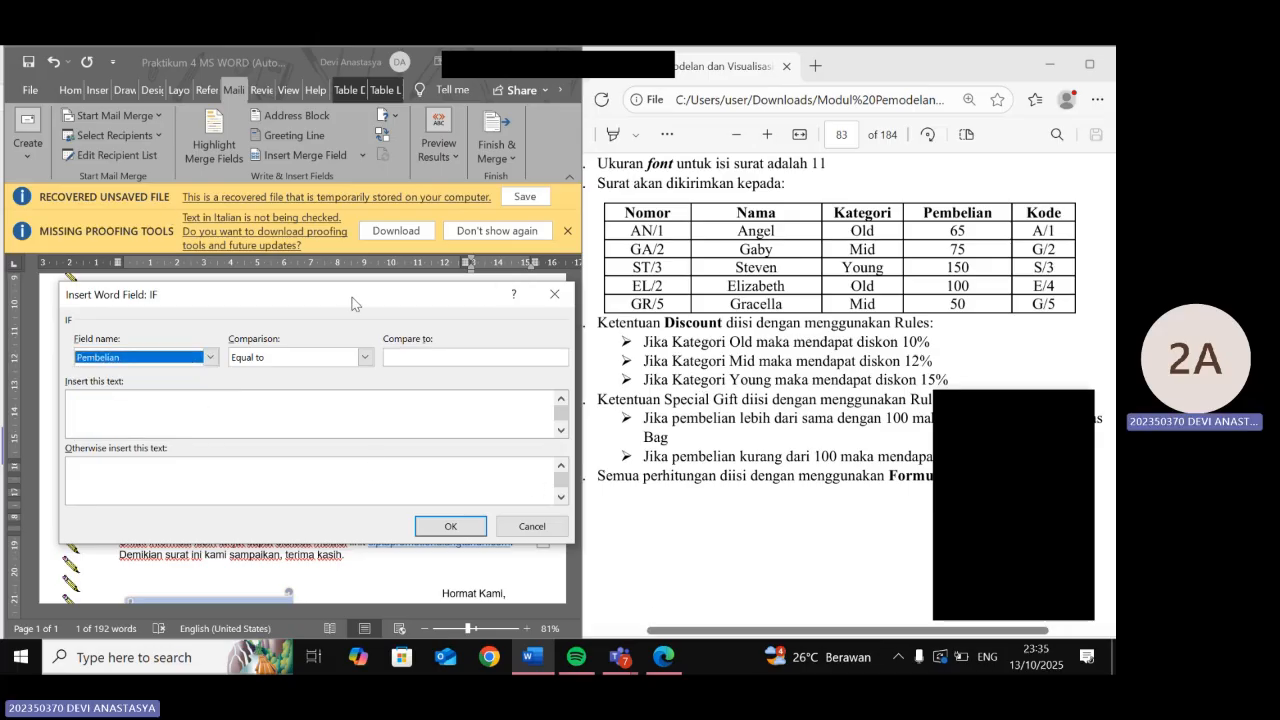
{"action": "left_click", "coordinate": [413, 359]}
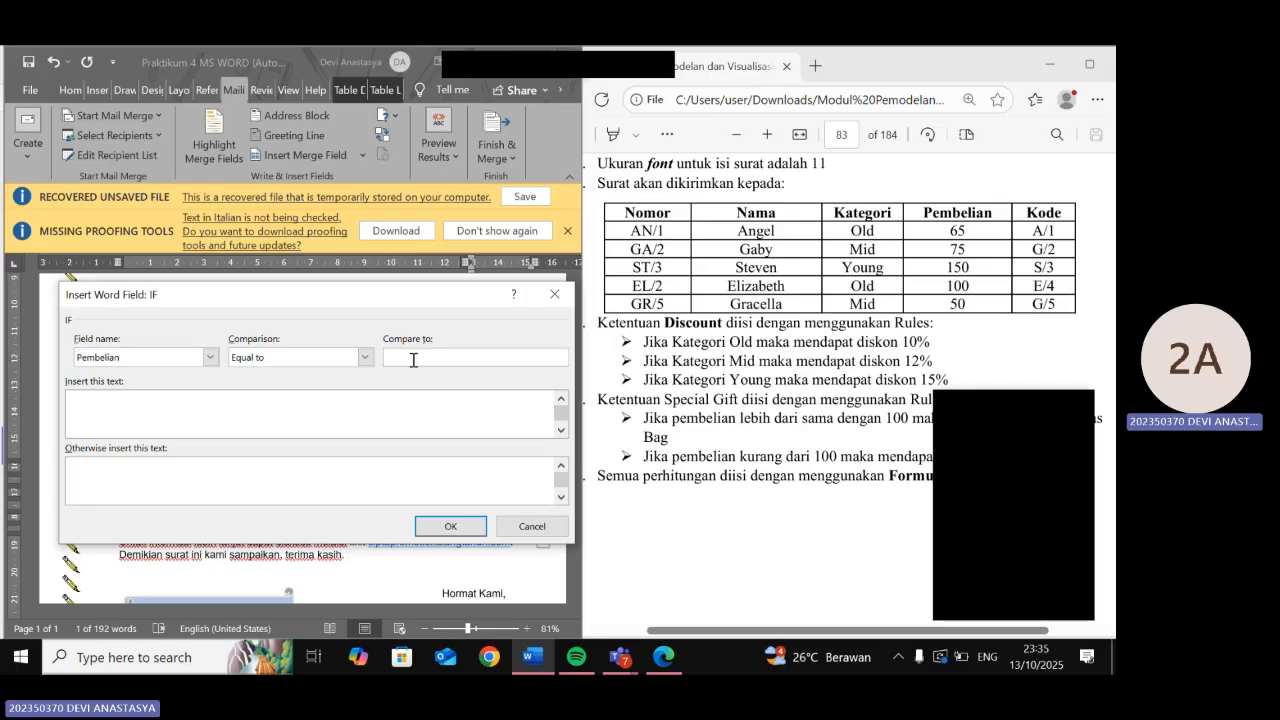
{"action": "type", "text": "100"}
- Set the rule's true text to Canvas Bag and its otherwise text to x
{"action": "left_click", "coordinate": [211, 407]}
{"action": "scroll", "coordinate": [743, 462], "scroll_direction": "down", "scroll_amount": 4}
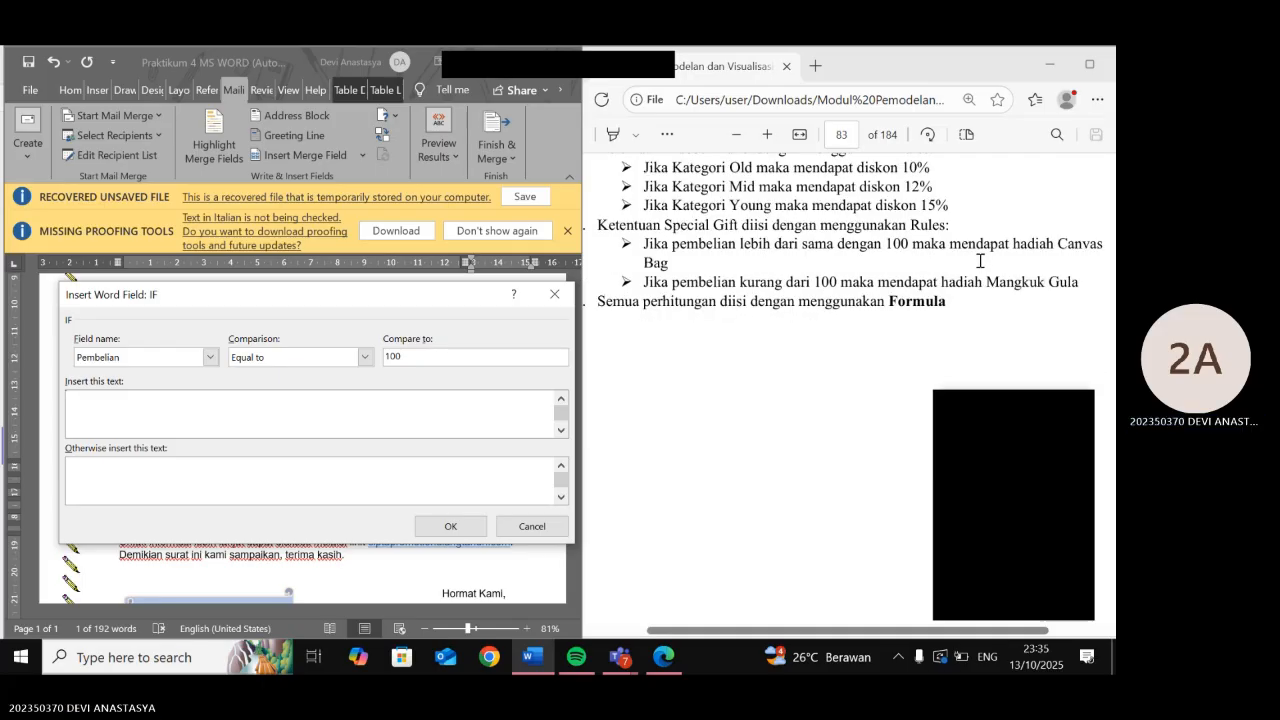
{"action": "type", "text": "CA"}
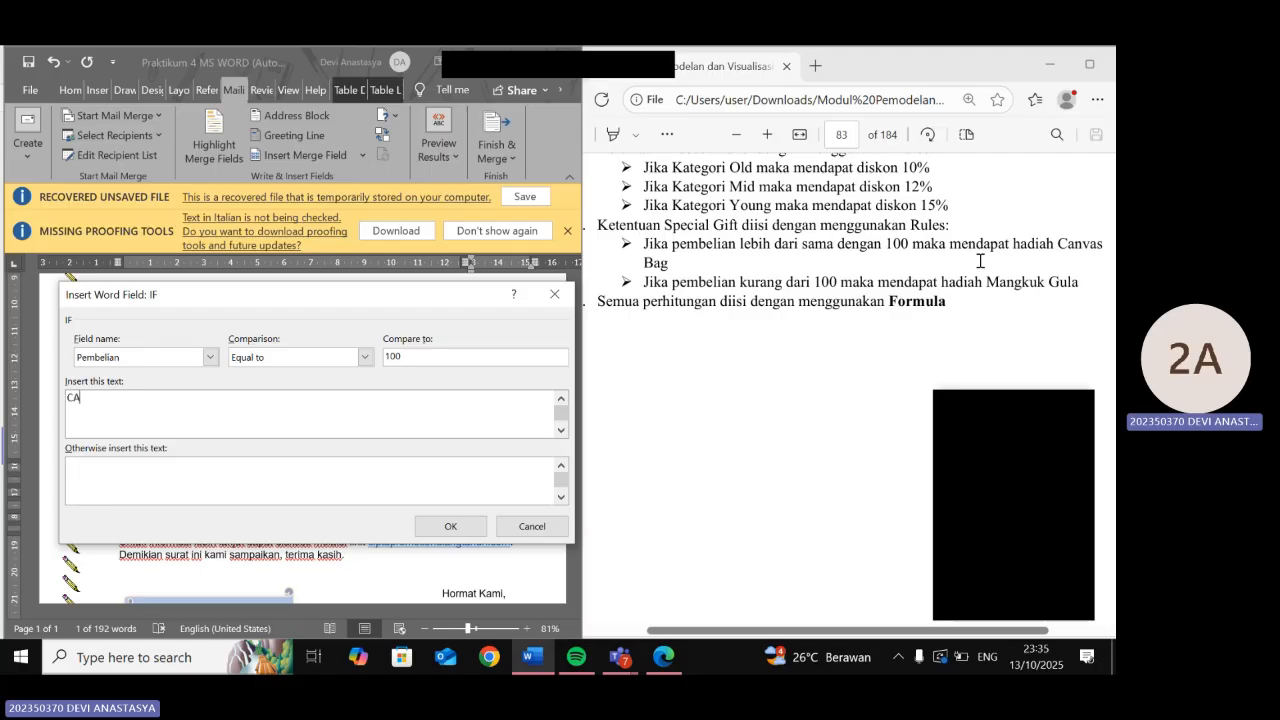
{"action": "type", "text": "anva"}
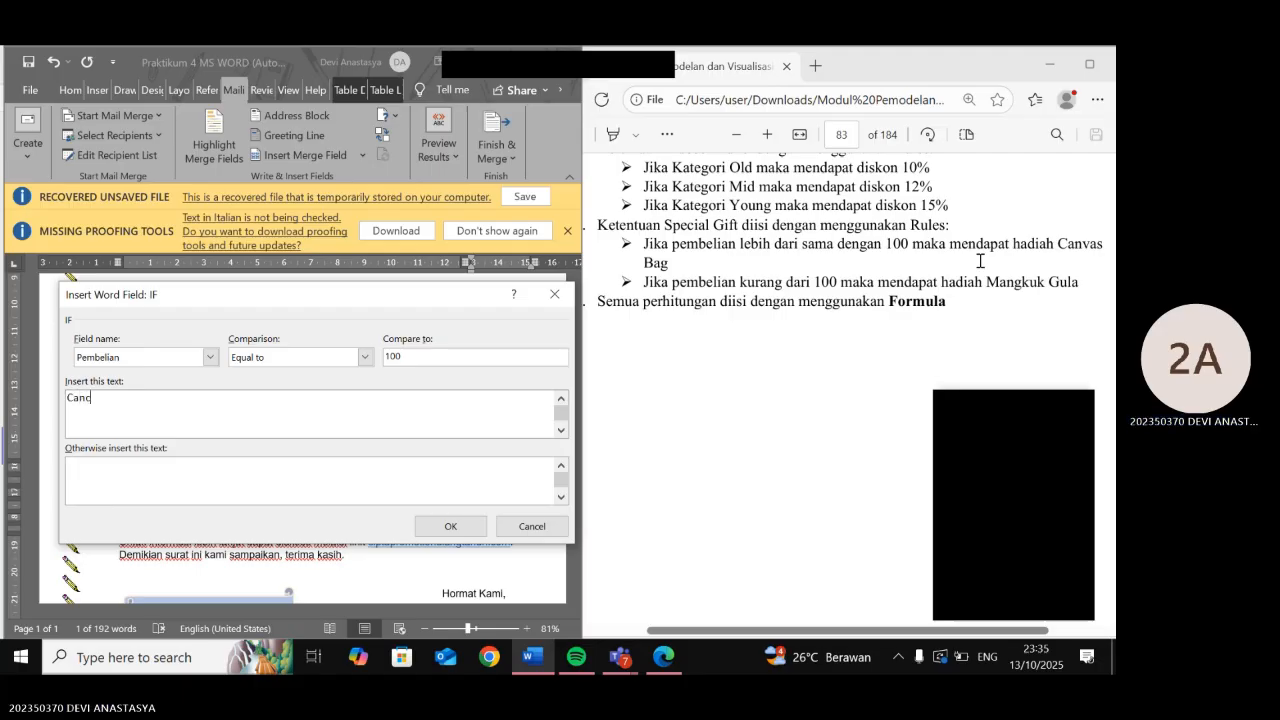
{"action": "type", "text": "g"}
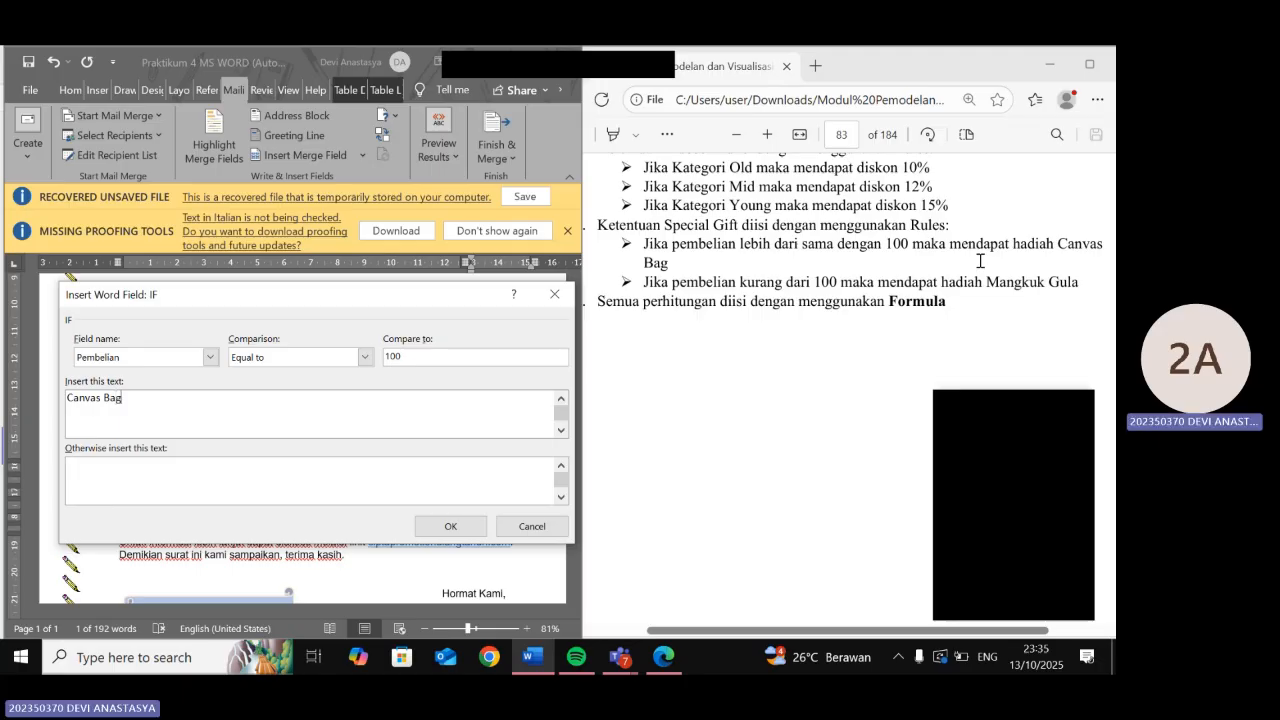
{"action": "left_click", "coordinate": [334, 474]}
{"action": "type", "text": "x"}
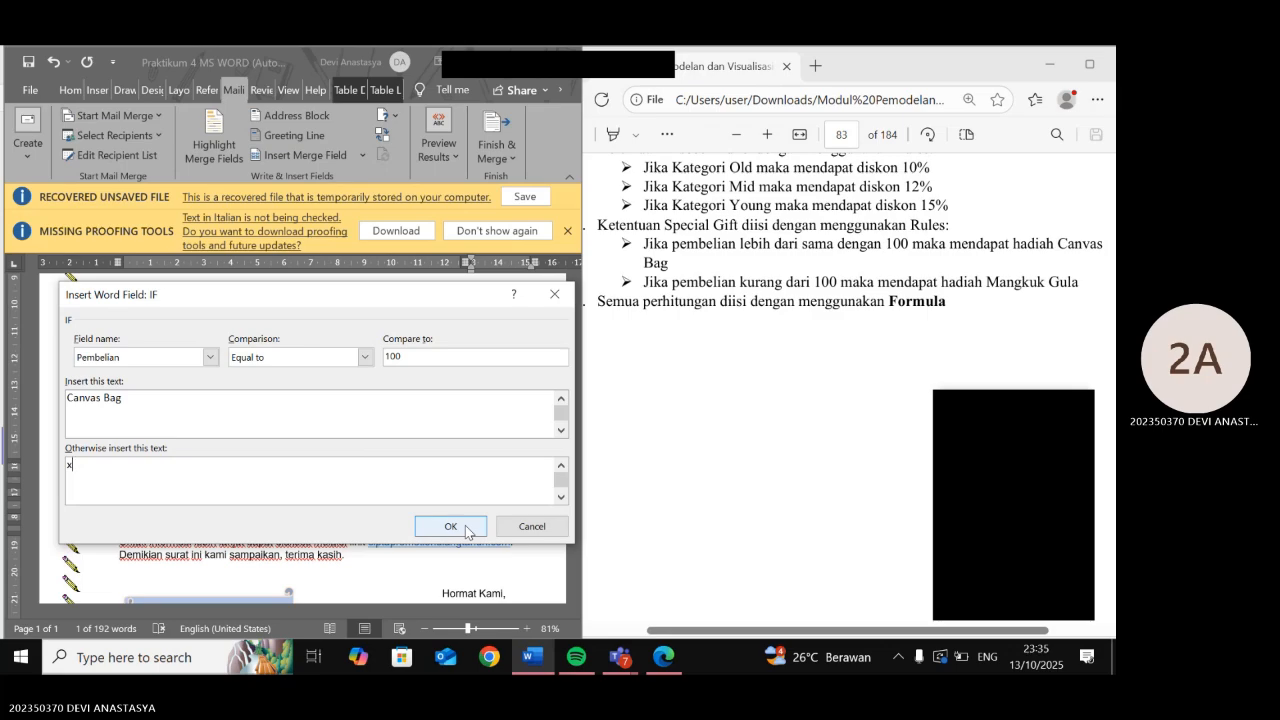
{"action": "scroll", "coordinate": [773, 366], "scroll_direction": "up", "scroll_amount": 1}
{"action": "scroll", "coordinate": [773, 366], "scroll_direction": "up", "scroll_amount": 2}
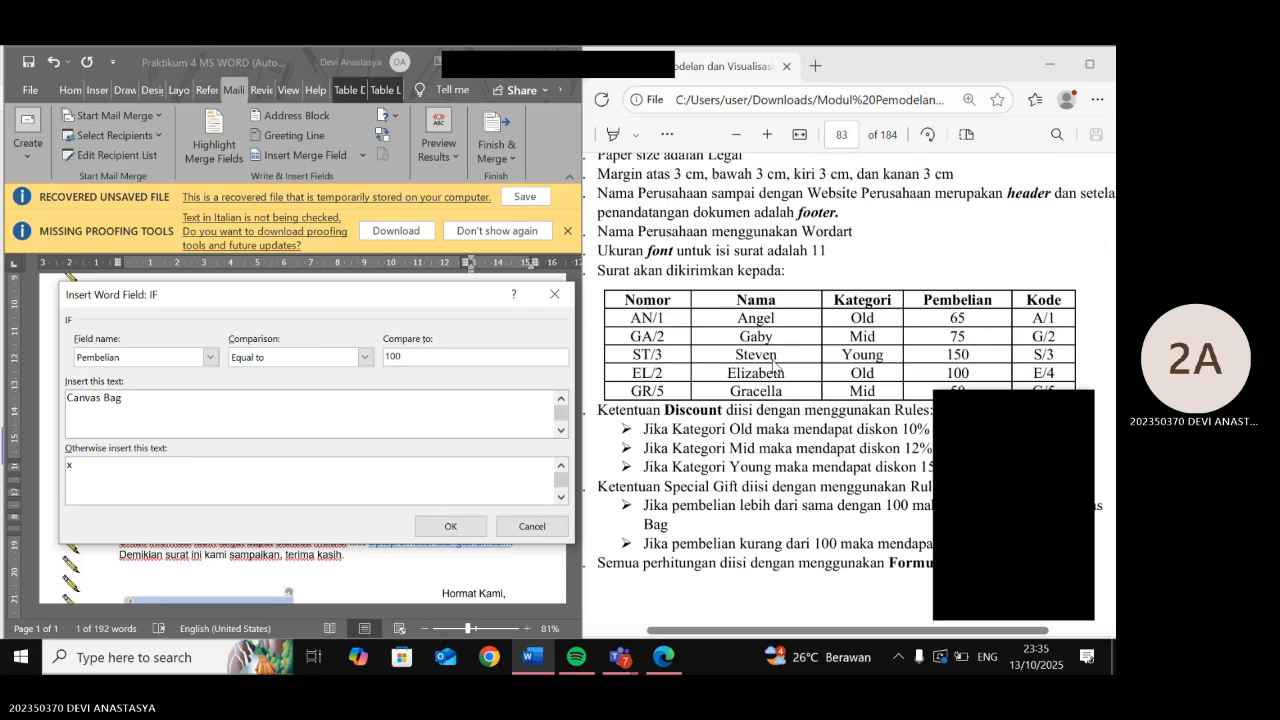
{"action": "scroll", "coordinate": [773, 366], "scroll_direction": "down", "scroll_amount": 1}
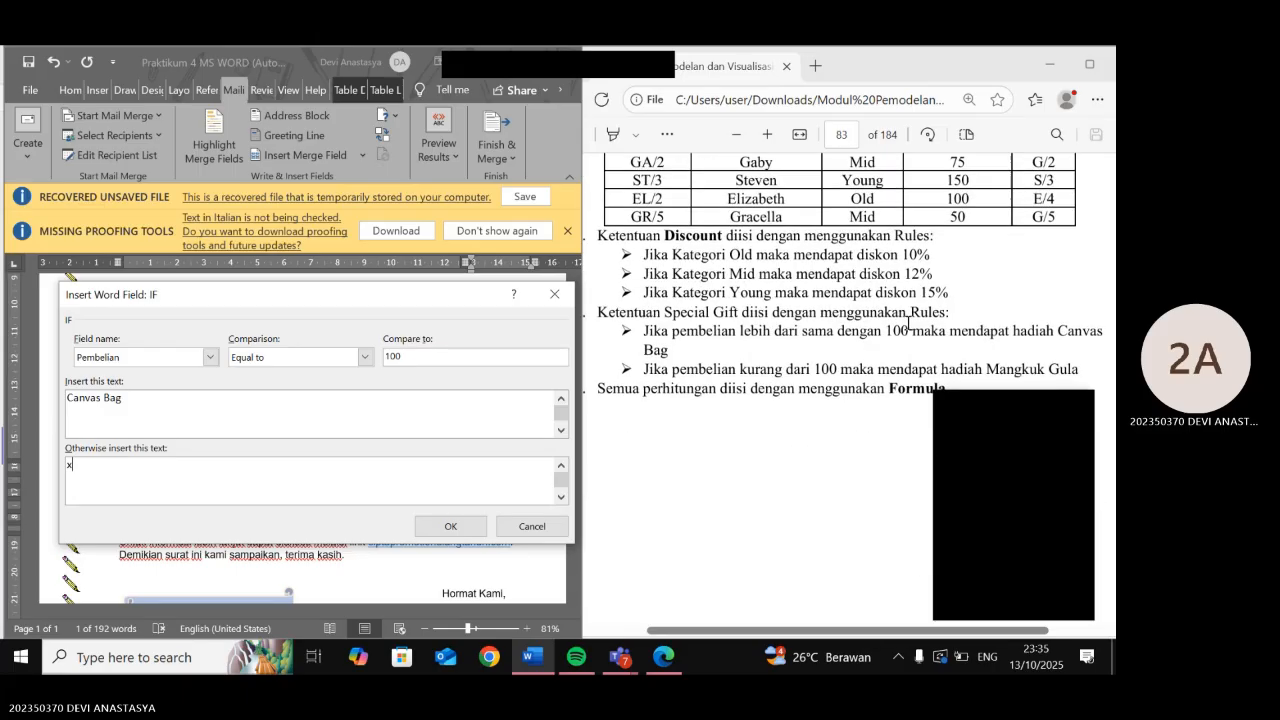
{"action": "scroll", "coordinate": [908, 322], "scroll_direction": "down", "scroll_amount": 1}
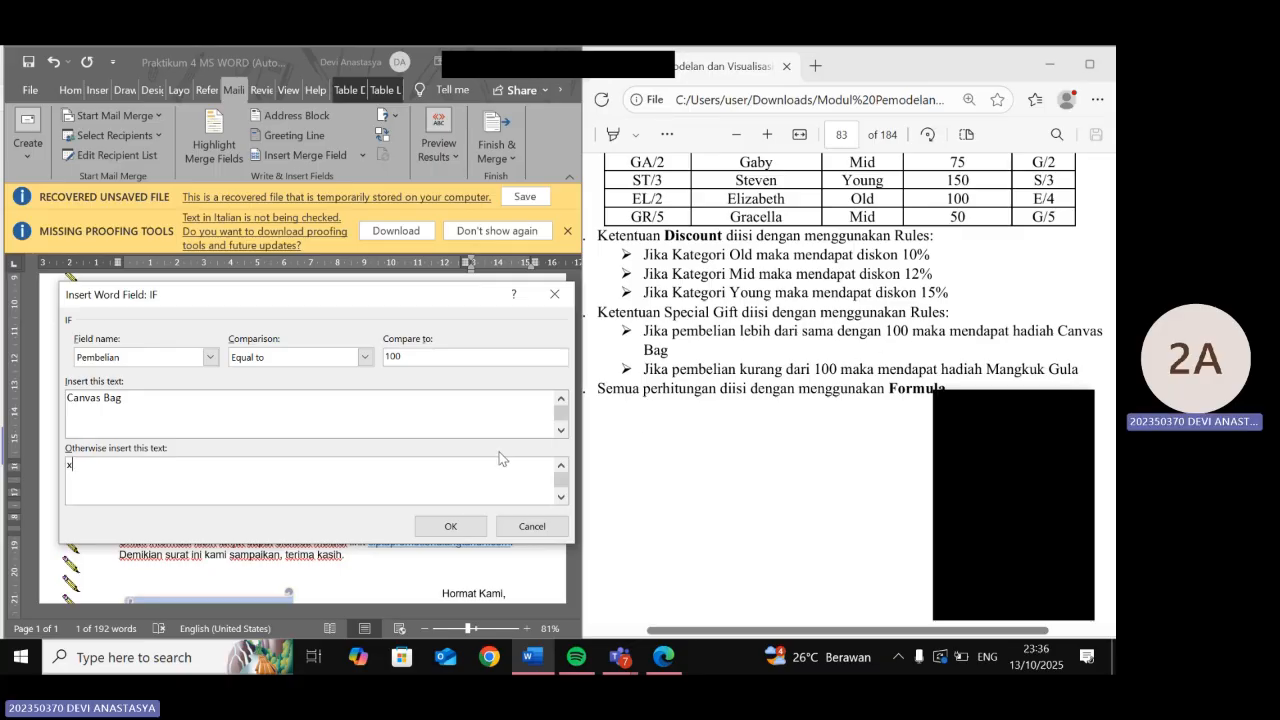
- Insert the Canvas Bag/x IF field into the Special Gift cell, show its field code, and select the x
{"action": "left_click", "coordinate": [469, 527]}
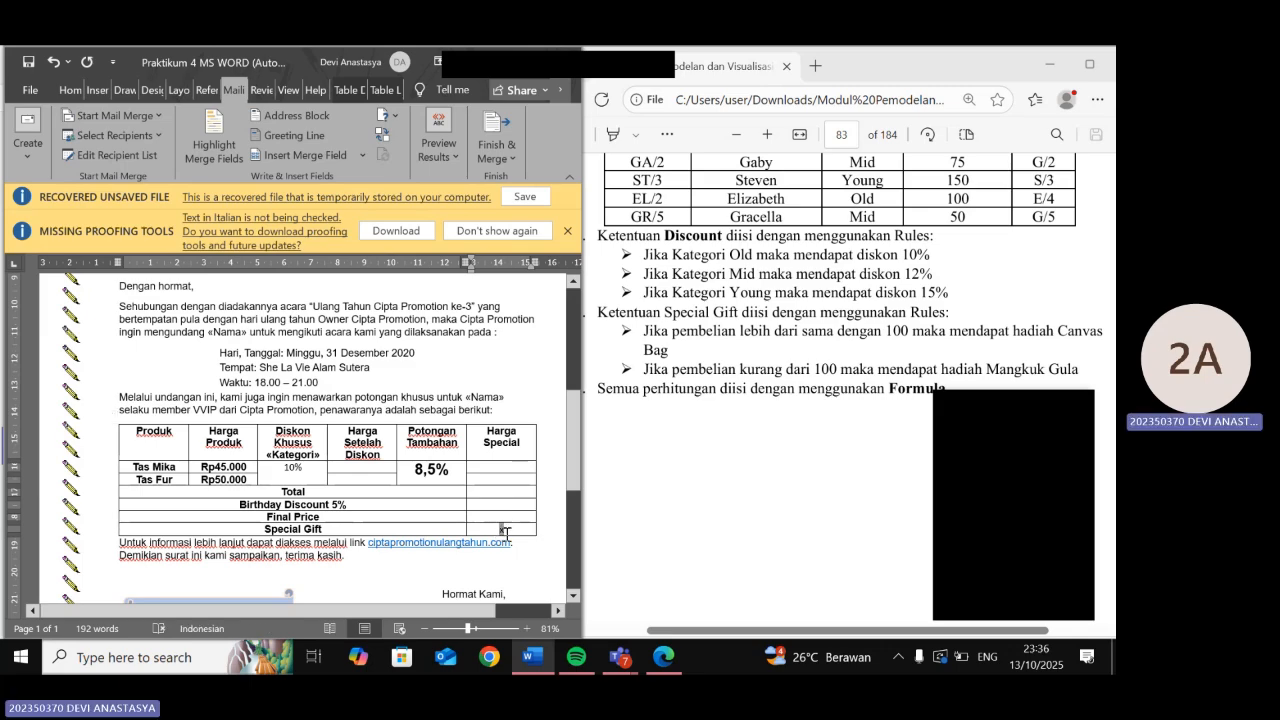
{"action": "right_click", "coordinate": [503, 531]}
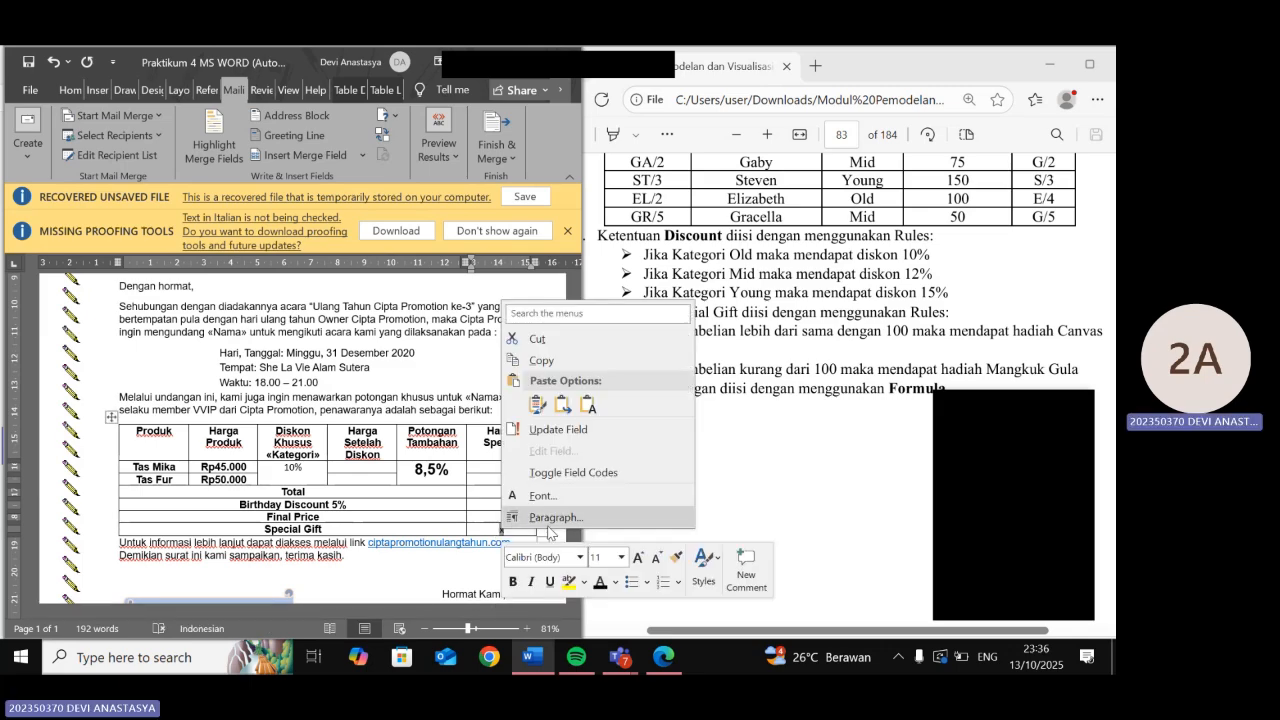
{"action": "left_click", "coordinate": [607, 480]}
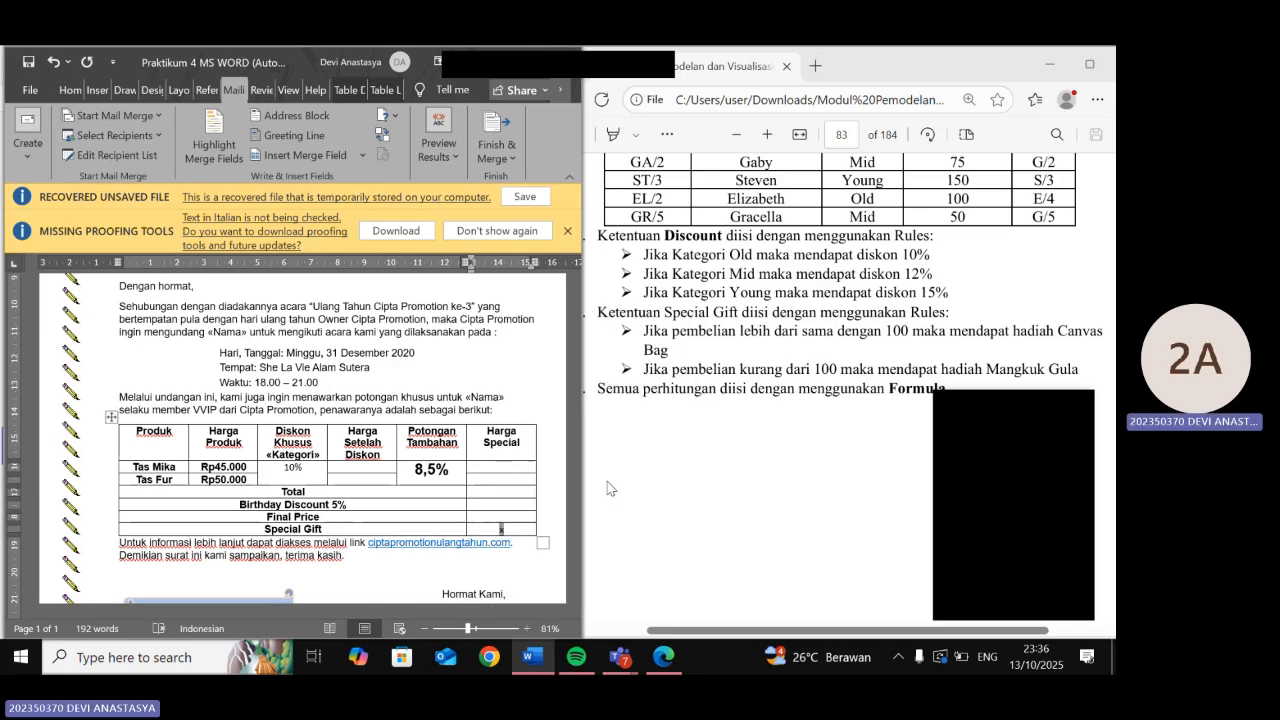
{"action": "left_click", "coordinate": [511, 530]}
{"action": "double_click", "coordinate": [511, 530]}
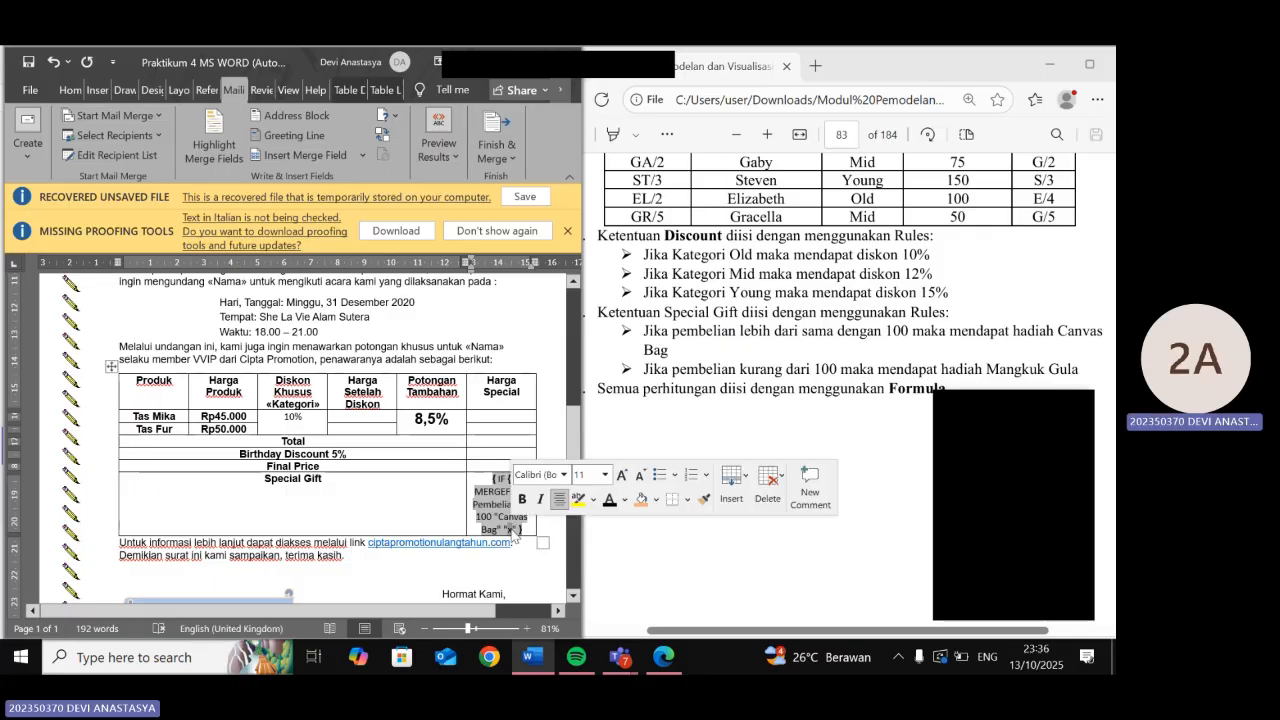
- Begin a new If…Then…Else rule conditioned on the Pembelian field
{"action": "left_click", "coordinate": [385, 115]}
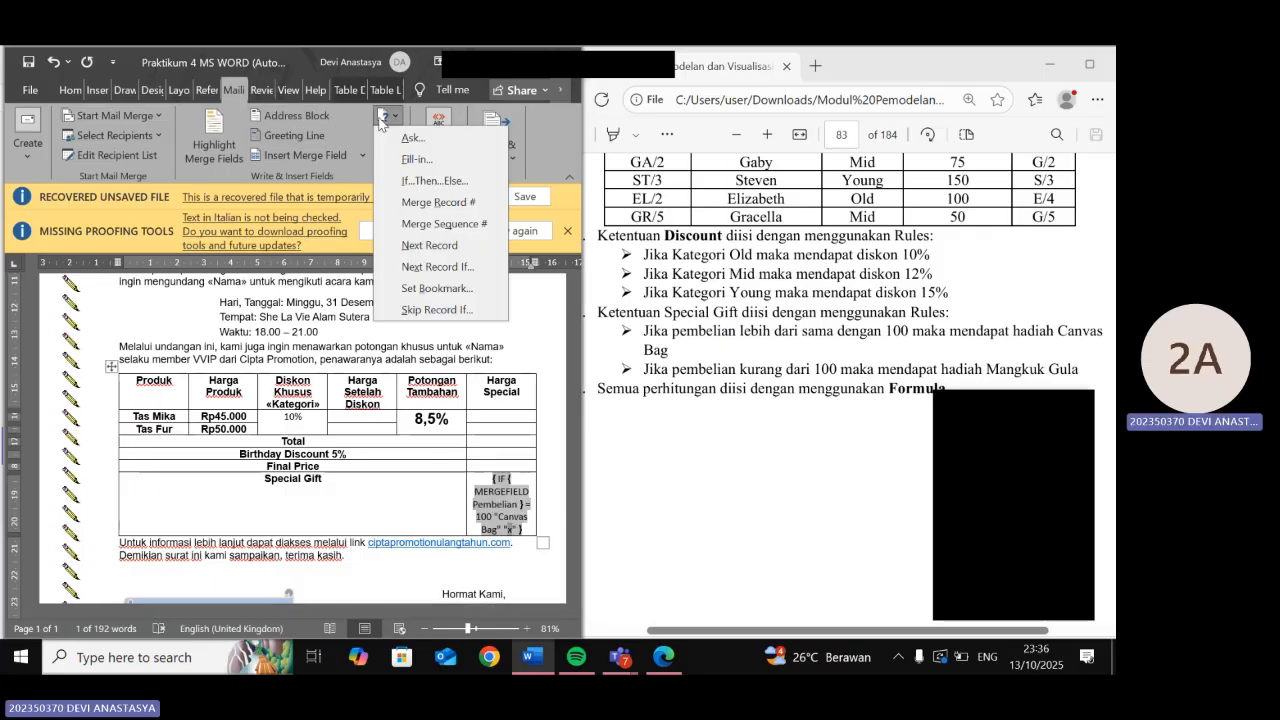
{"action": "left_click", "coordinate": [413, 178]}
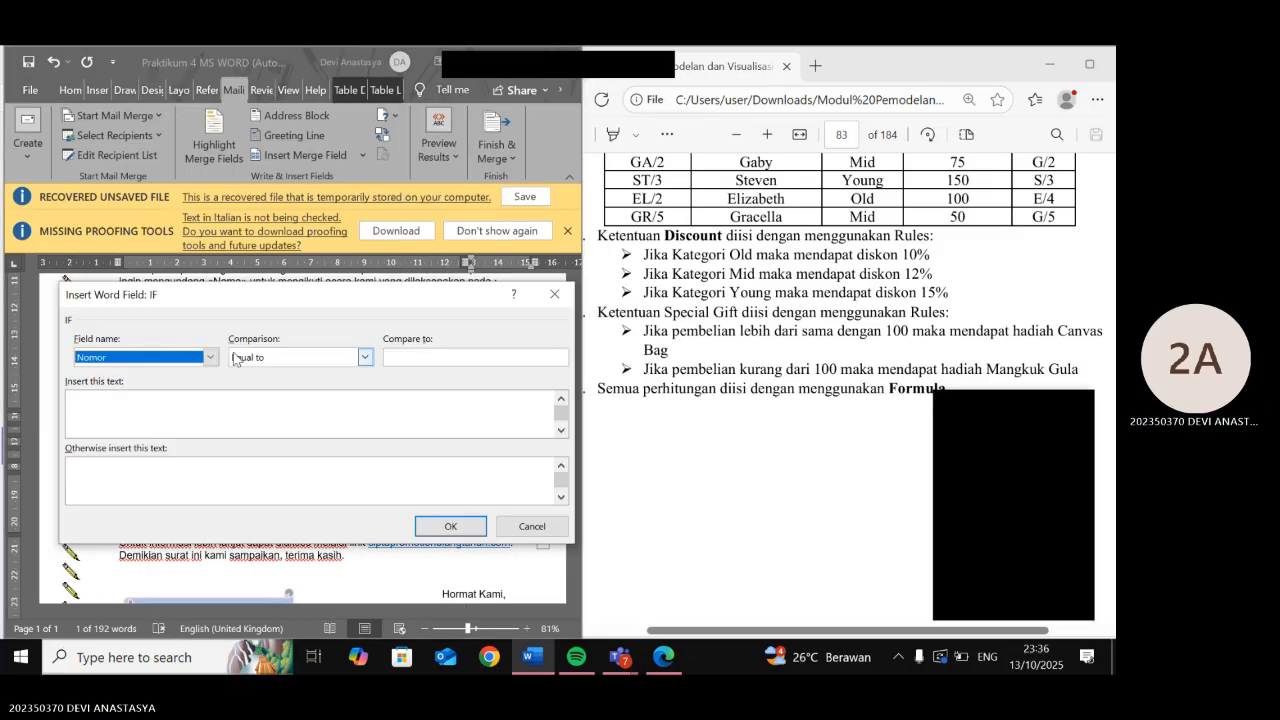
{"action": "left_click", "coordinate": [209, 357]}
{"action": "left_click", "coordinate": [175, 410]}
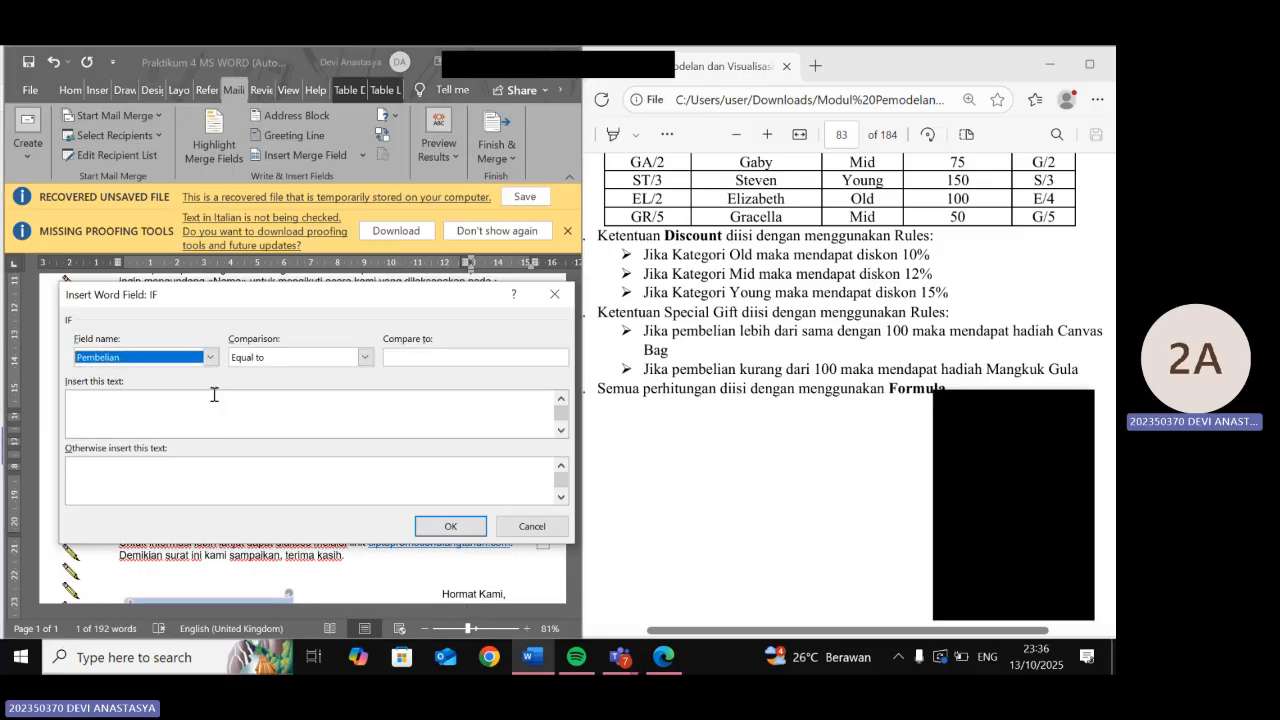
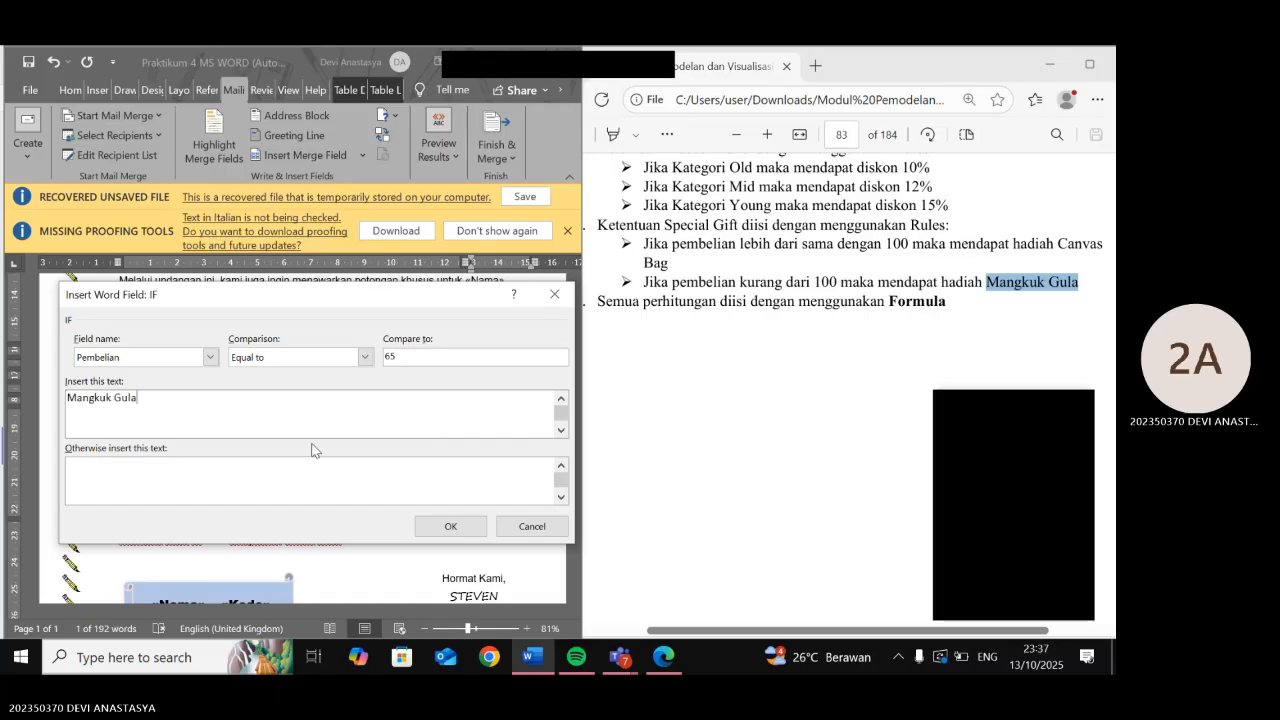
- Insert the Mangkuk Gula/x IF rule into the Special Gift field and show its result
{"action": "left_click", "coordinate": [265, 477]}
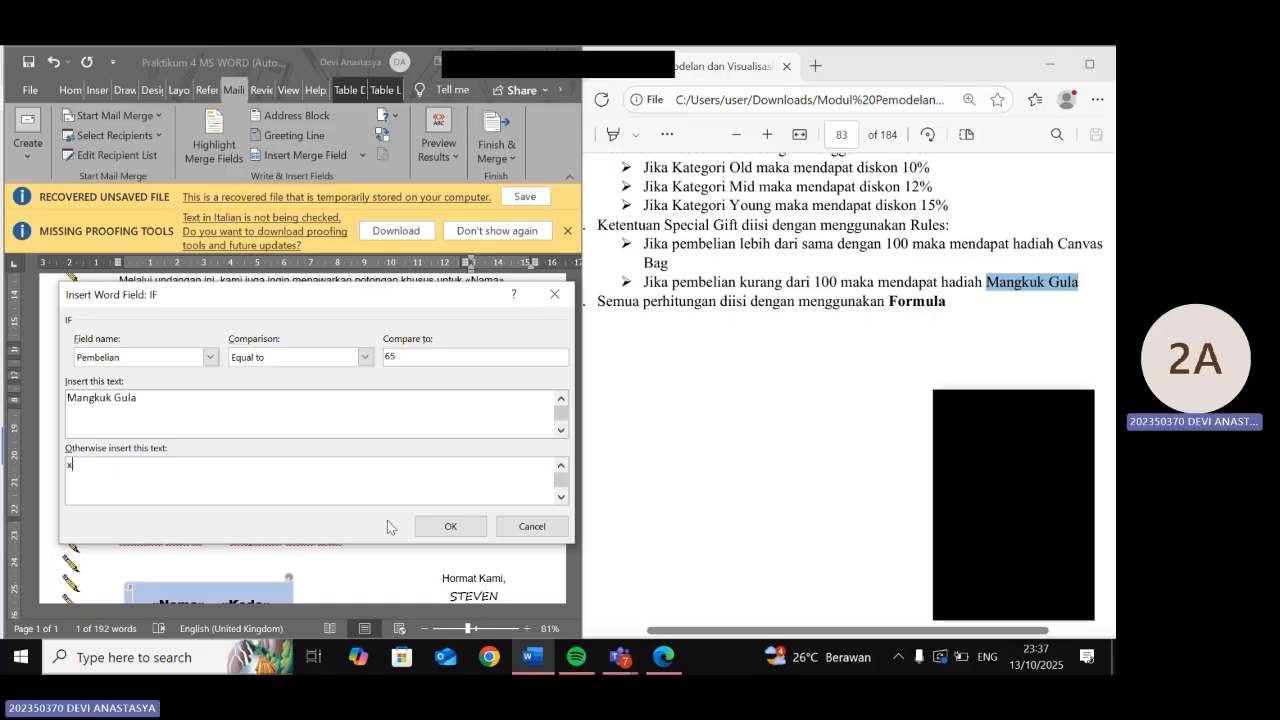
{"action": "left_click", "coordinate": [450, 525]}
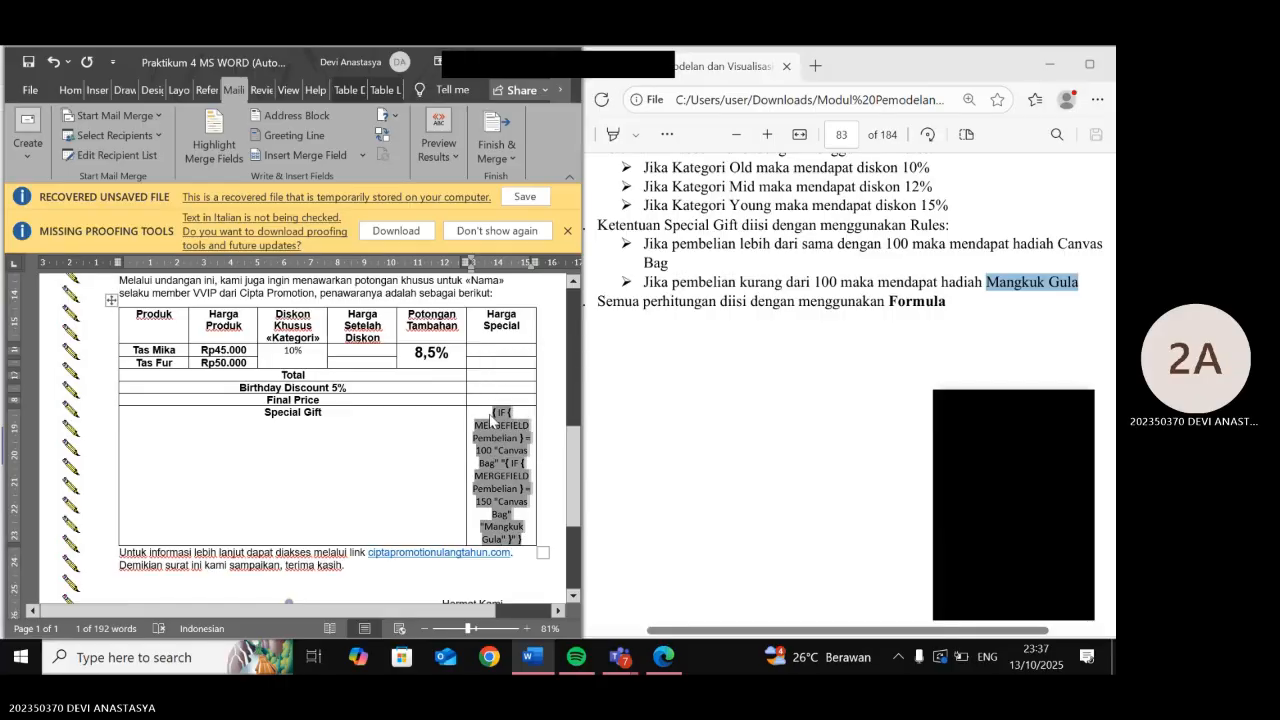
{"action": "right_click", "coordinate": [502, 425]}
{"action": "left_click", "coordinate": [561, 358]}
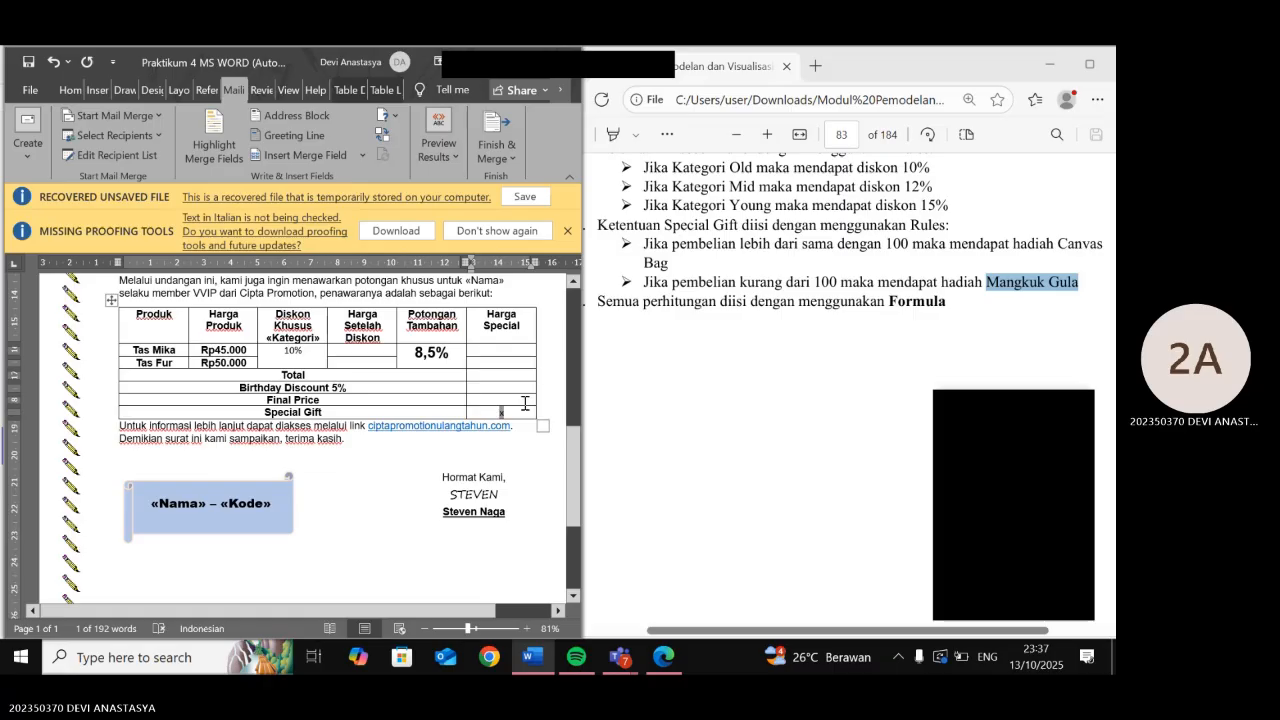
- Reveal the full nested IF field code in Special Gift and locate the x placeholder
{"action": "right_click", "coordinate": [503, 424]}
{"action": "left_click", "coordinate": [542, 362]}
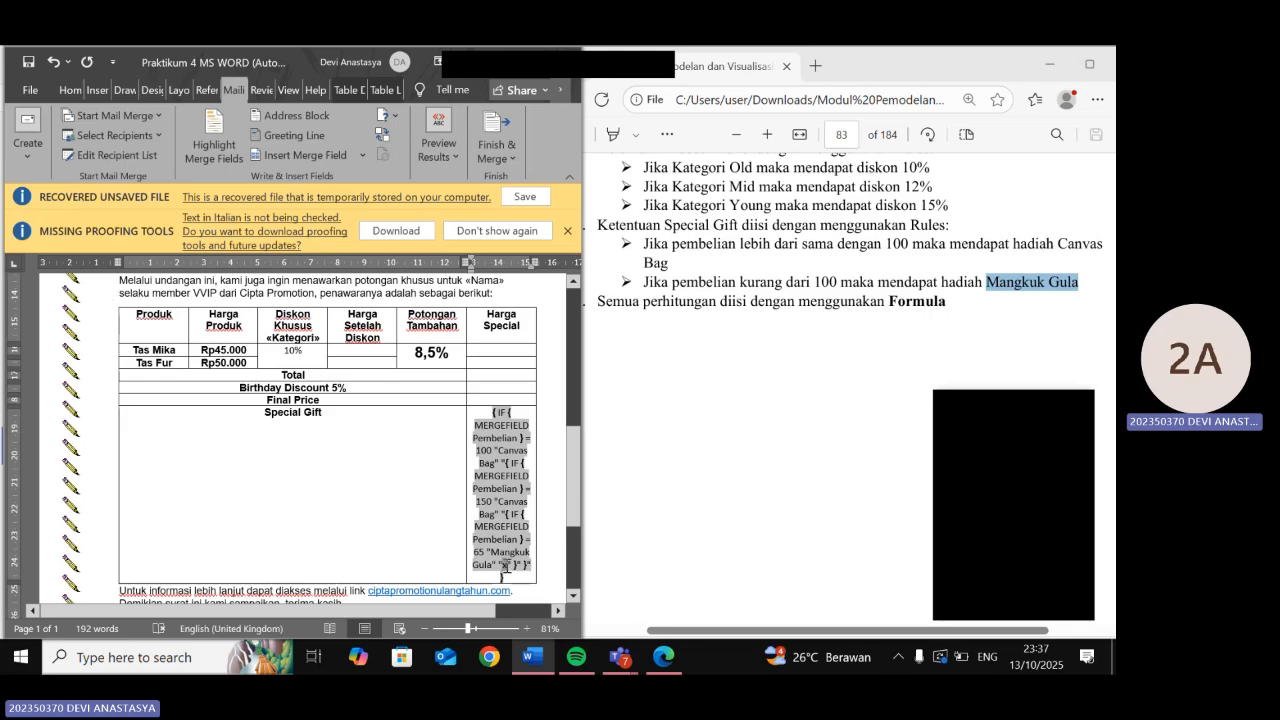
{"action": "right_click", "coordinate": [505, 566]}
{"action": "key", "text": "Escape"}
{"action": "left_click", "coordinate": [383, 115]}
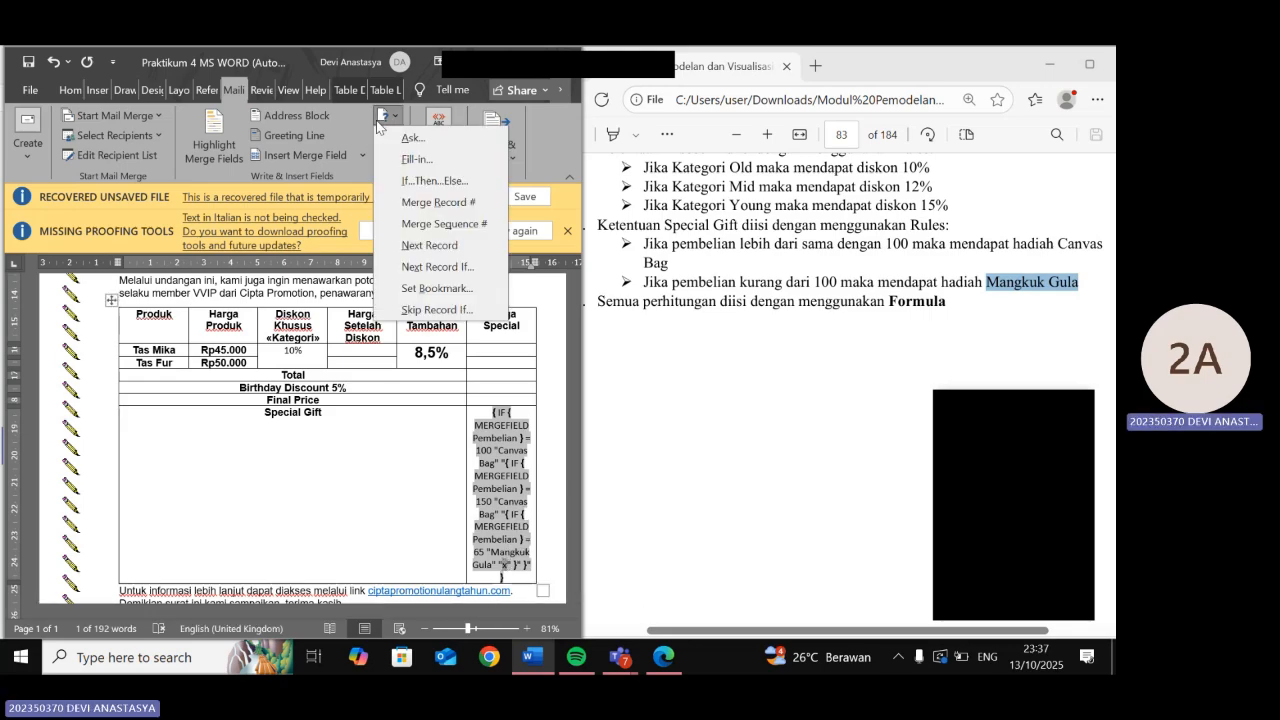
- Start a new If…Then…Else rule with Pembelian equal to 75
{"action": "left_click", "coordinate": [430, 182]}
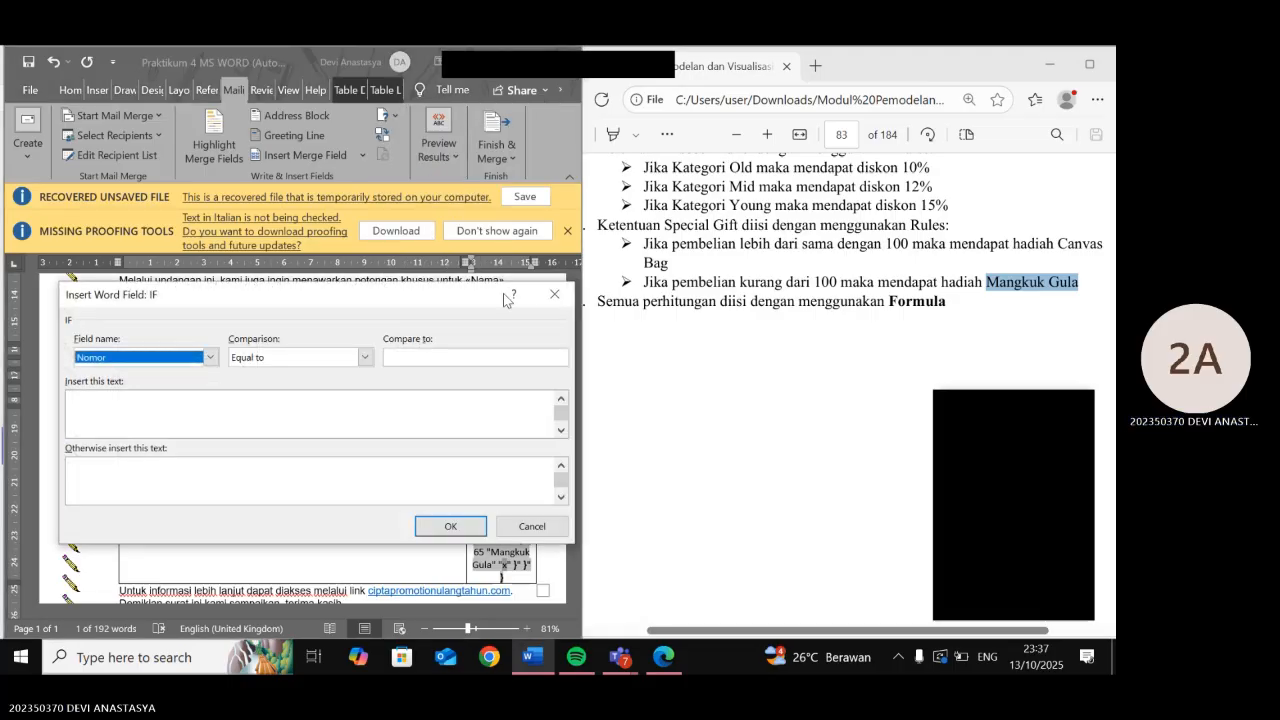
{"action": "left_click", "coordinate": [210, 357]}
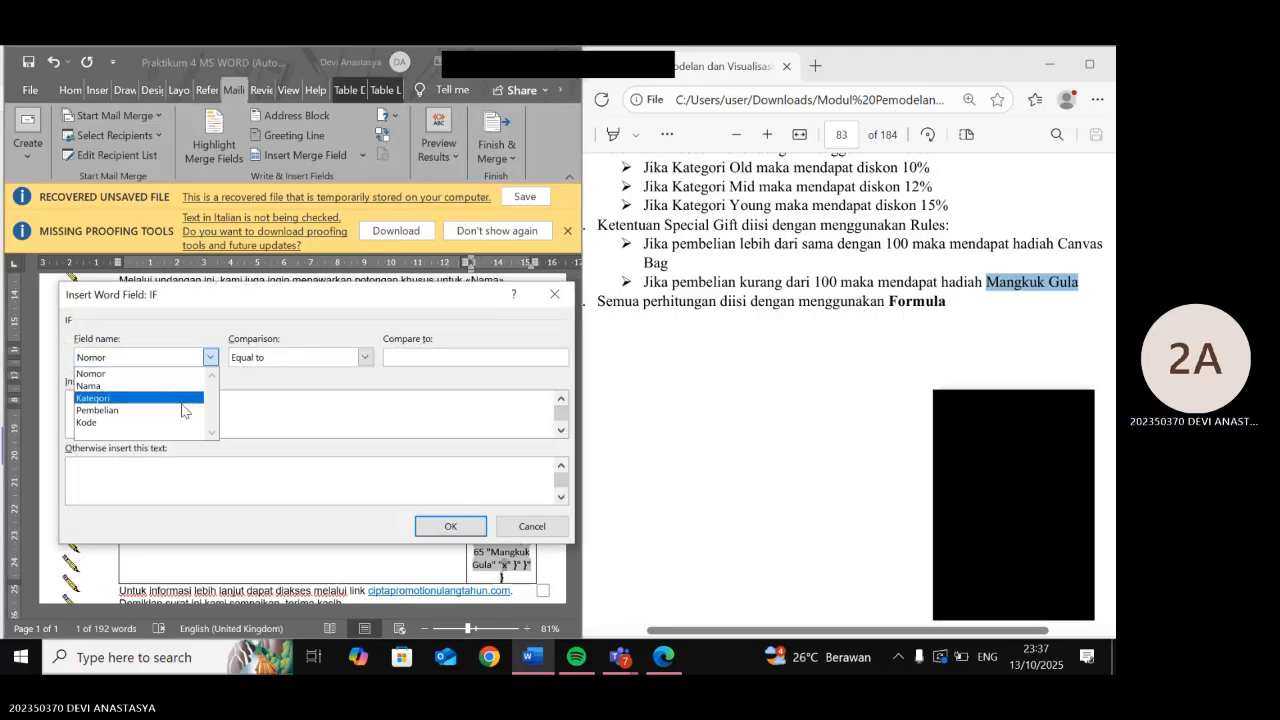
{"action": "left_click", "coordinate": [183, 410]}
{"action": "left_click", "coordinate": [443, 360]}
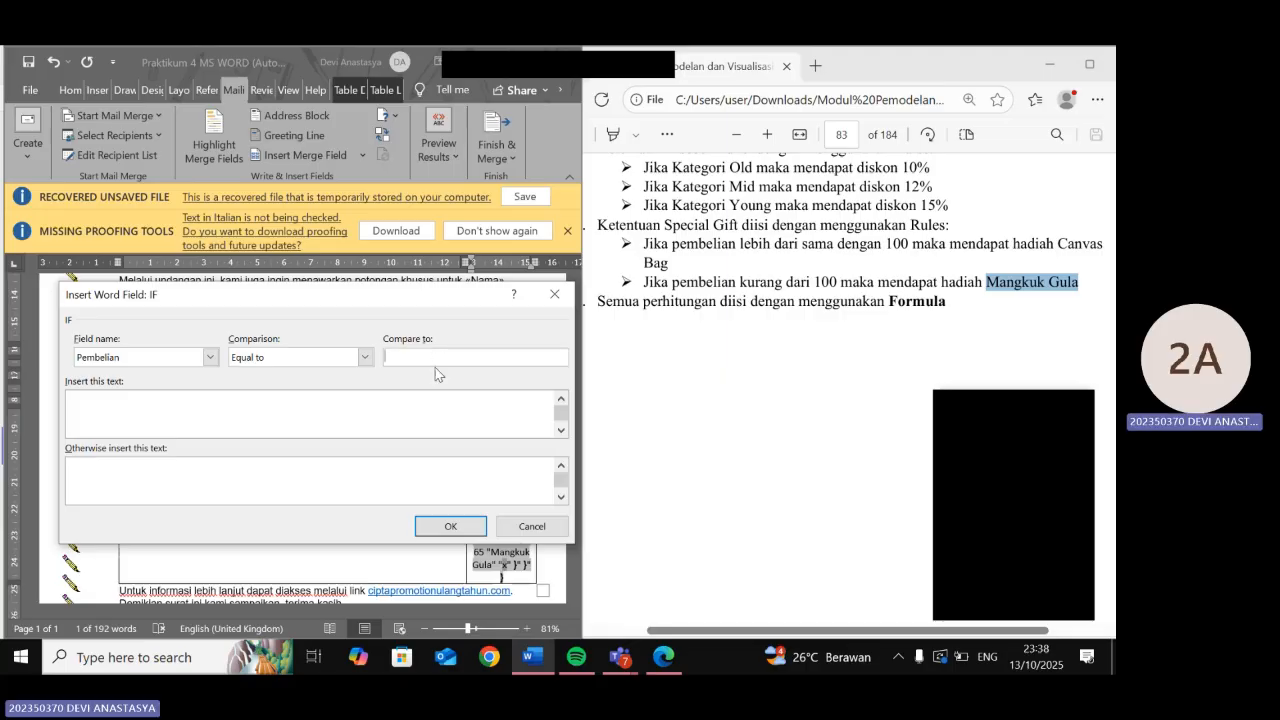
{"action": "scroll", "coordinate": [696, 343], "scroll_direction": "up", "scroll_amount": 5}
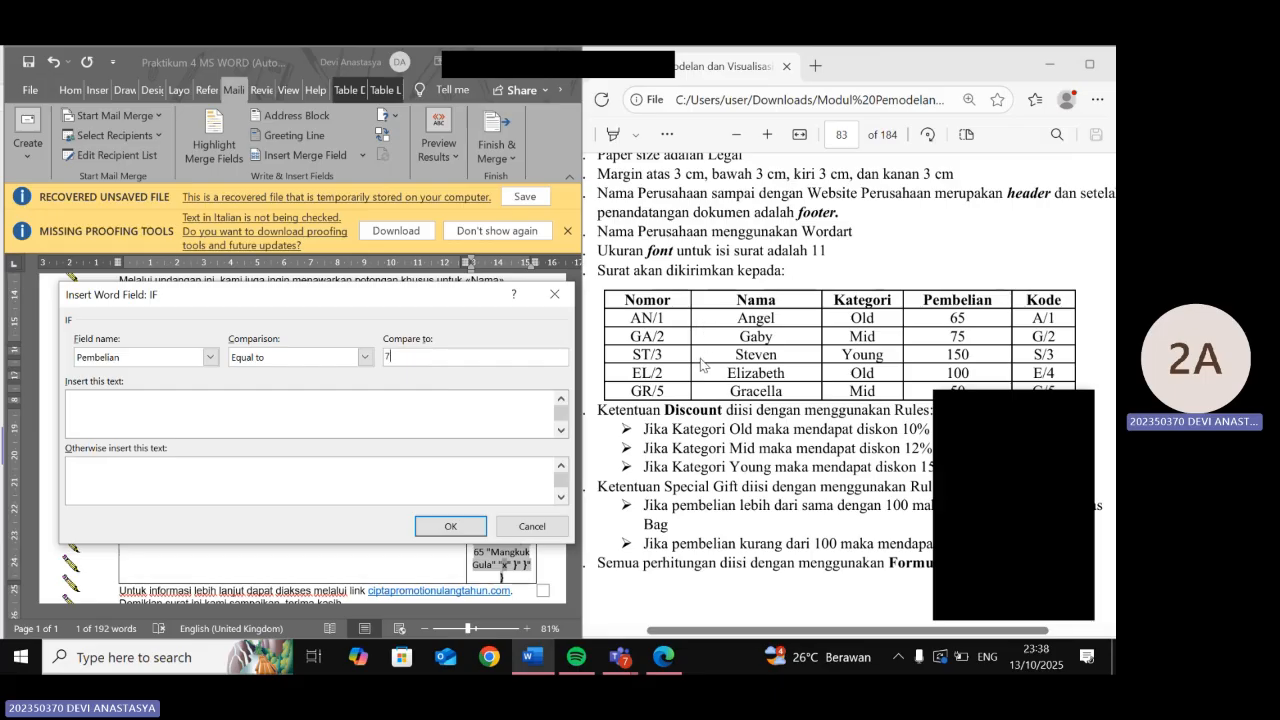
{"action": "type", "text": "5"}
{"action": "left_click", "coordinate": [398, 407]}
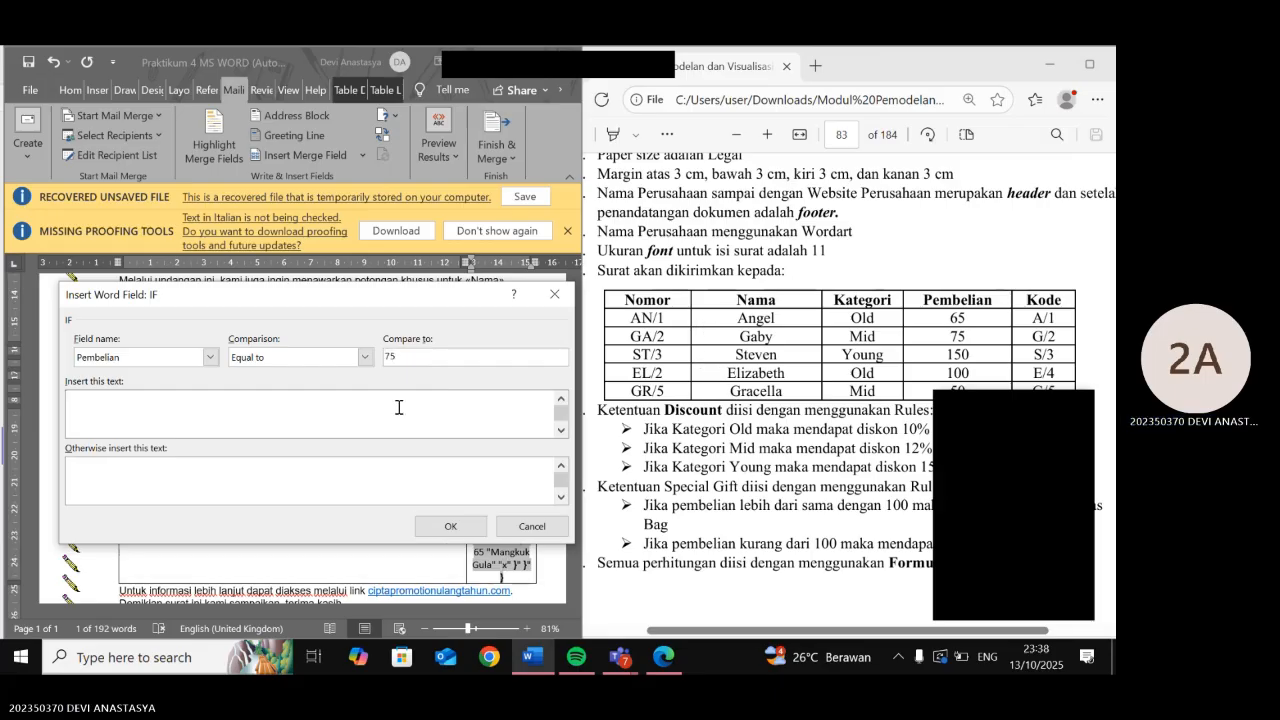
- Use Mangkuk Gula as both the match and fallback text, then insert the rule
{"action": "type", "text": "Mangkuk Gula"}
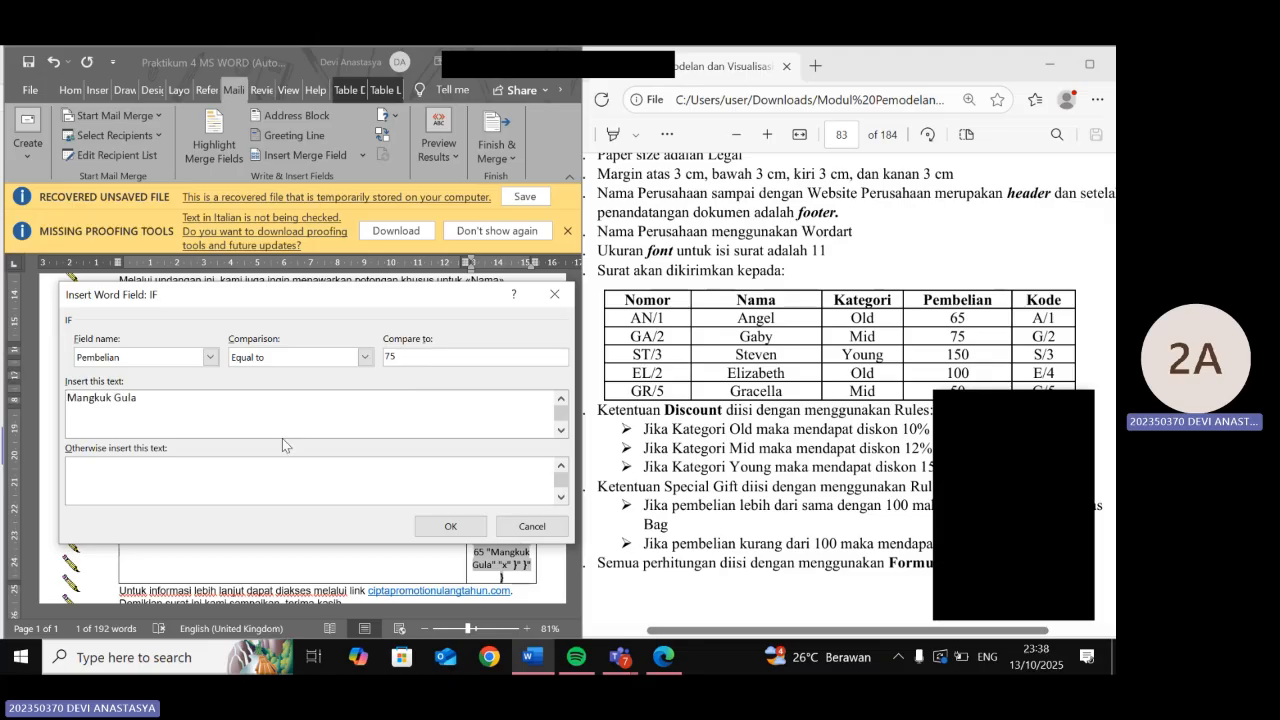
{"action": "left_click", "coordinate": [199, 482]}
{"action": "scroll", "coordinate": [851, 458], "scroll_direction": "down", "scroll_amount": 1}
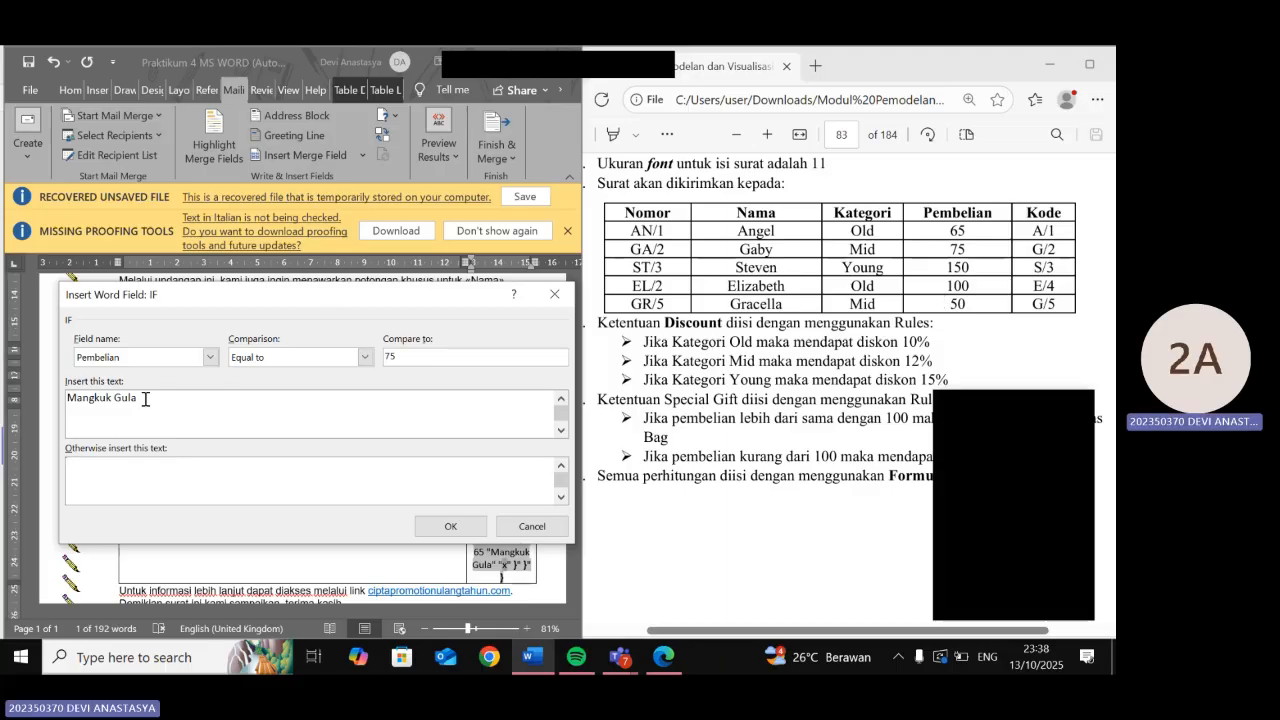
{"action": "left_click_drag", "start_coordinate": [142, 399], "coordinate": [62, 384]}
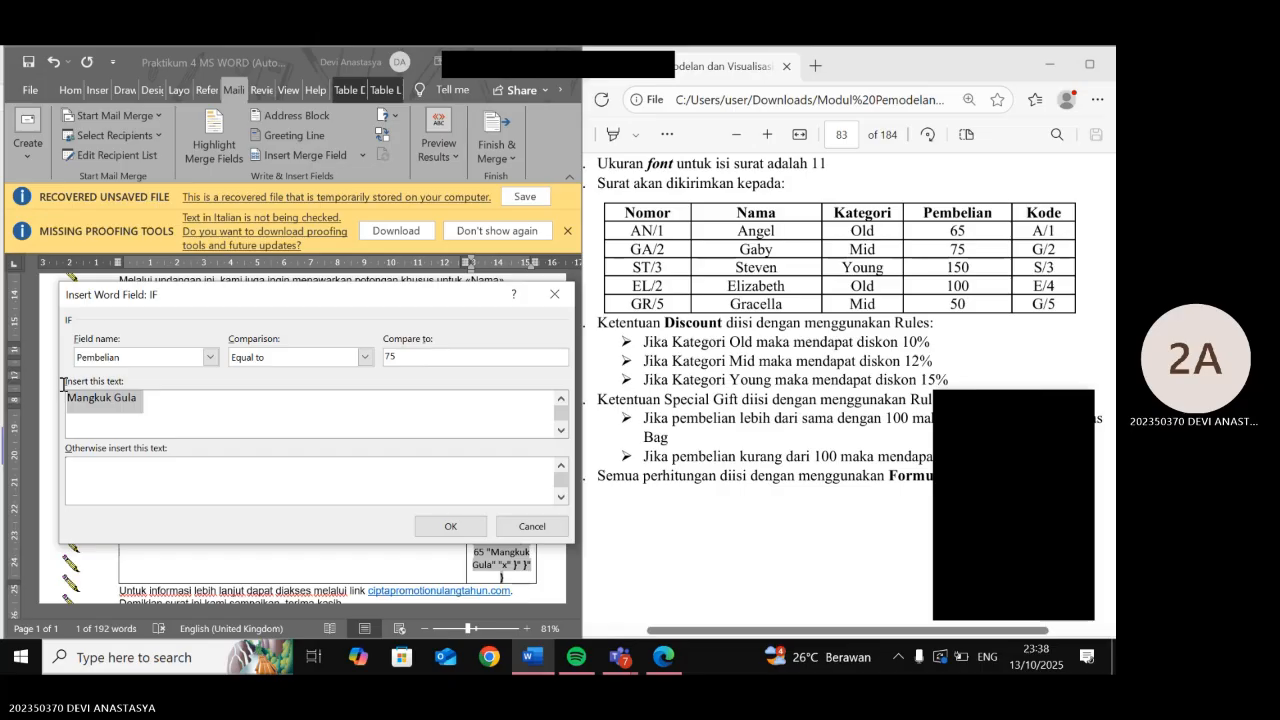
{"action": "left_click", "coordinate": [95, 400]}
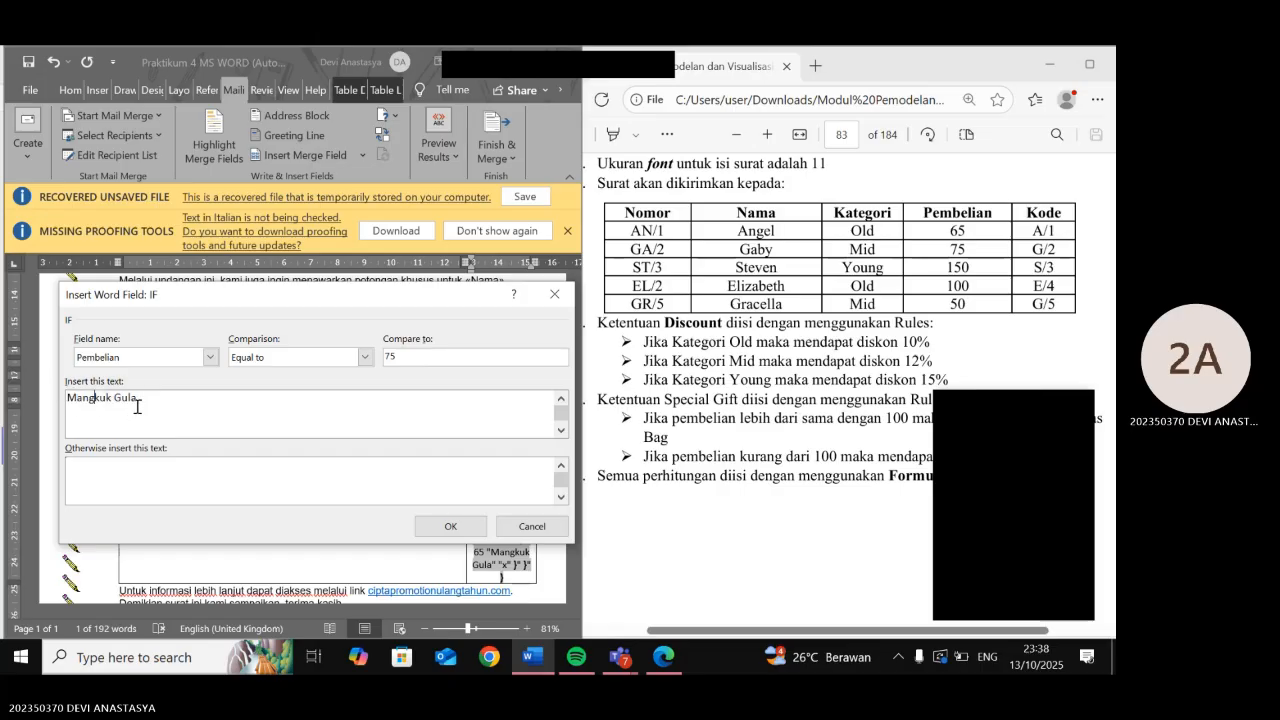
{"action": "left_click_drag", "start_coordinate": [139, 399], "coordinate": [66, 398]}
{"action": "key", "text": "ctrl+c"}
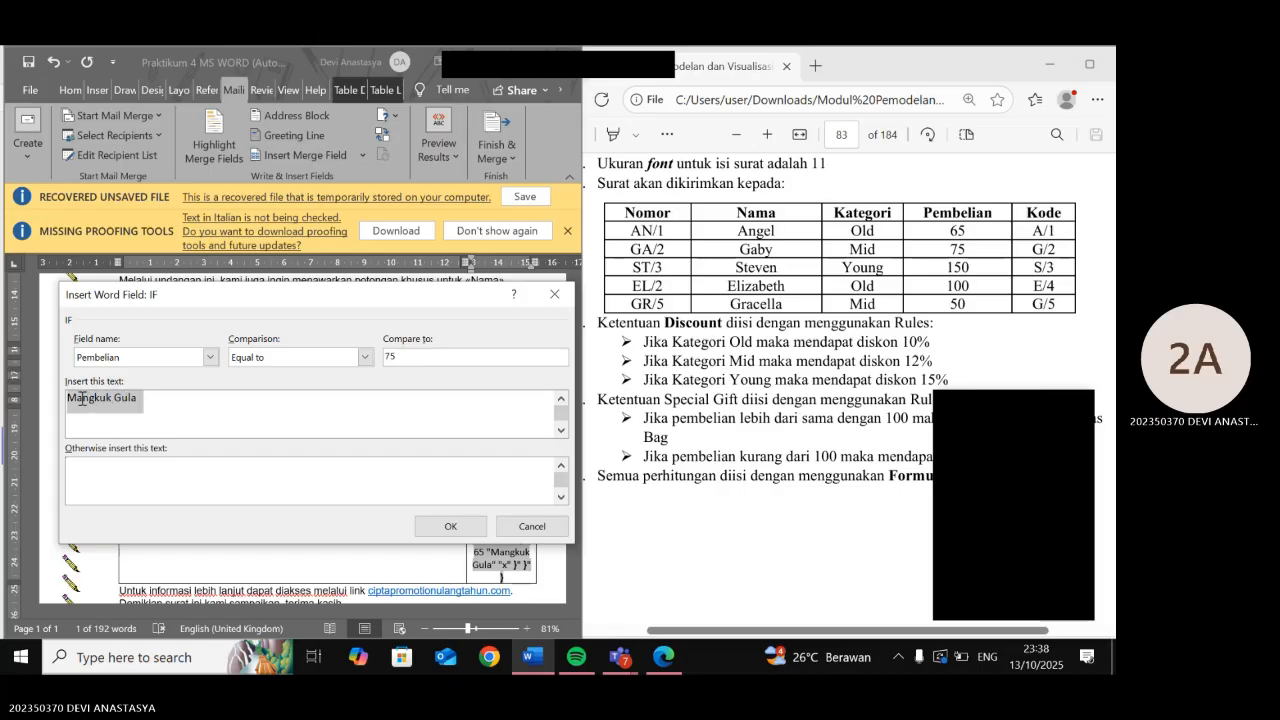
{"action": "left_click", "coordinate": [104, 482]}
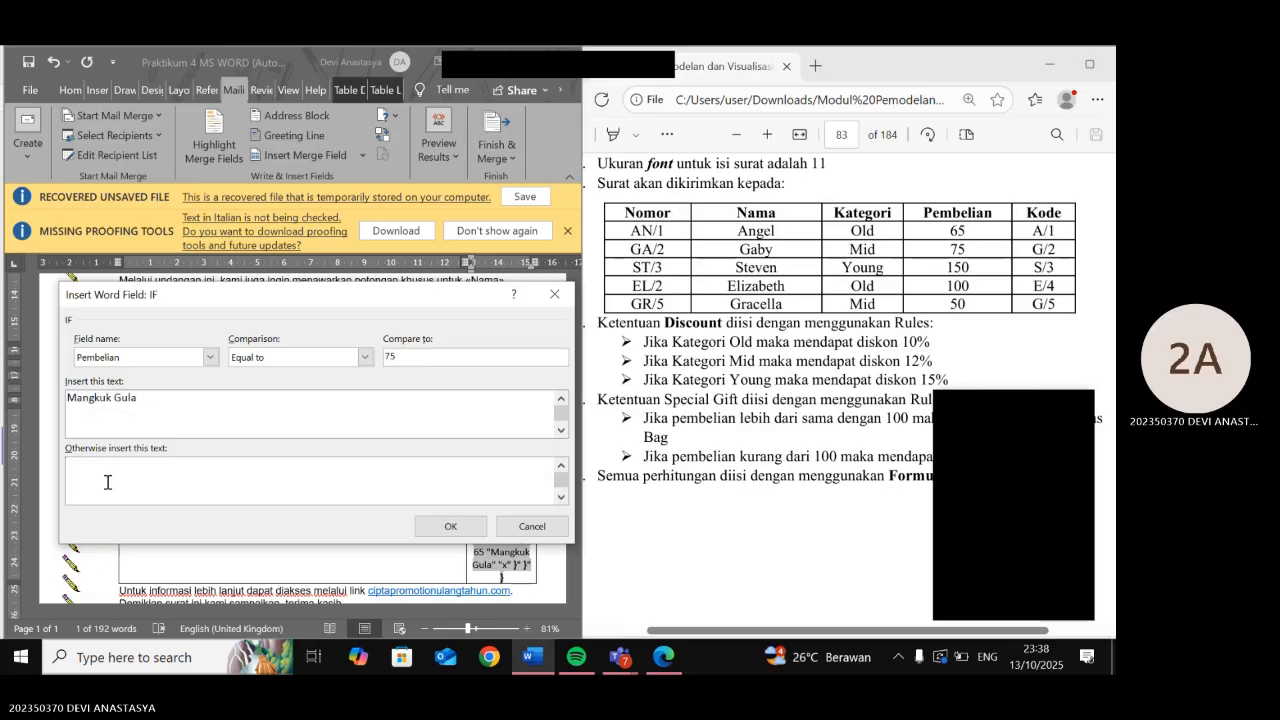
{"action": "key", "text": "ctrl+v"}
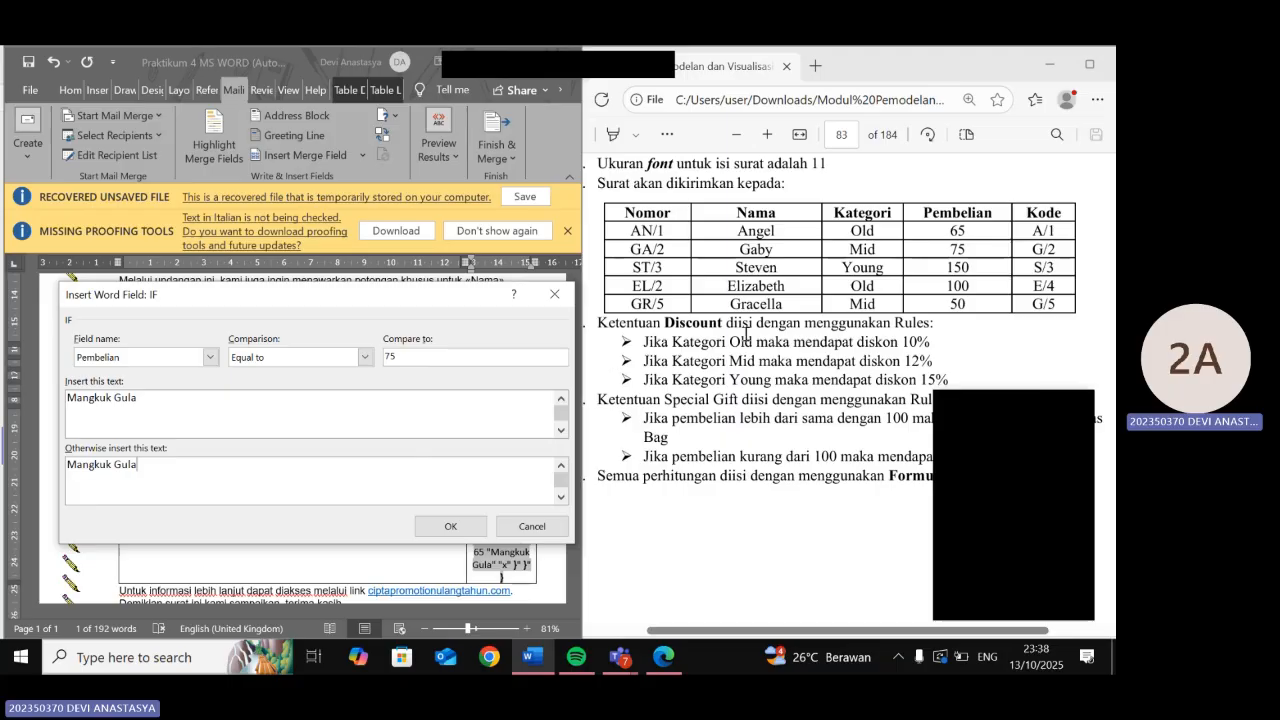
{"action": "left_click", "coordinate": [455, 527]}
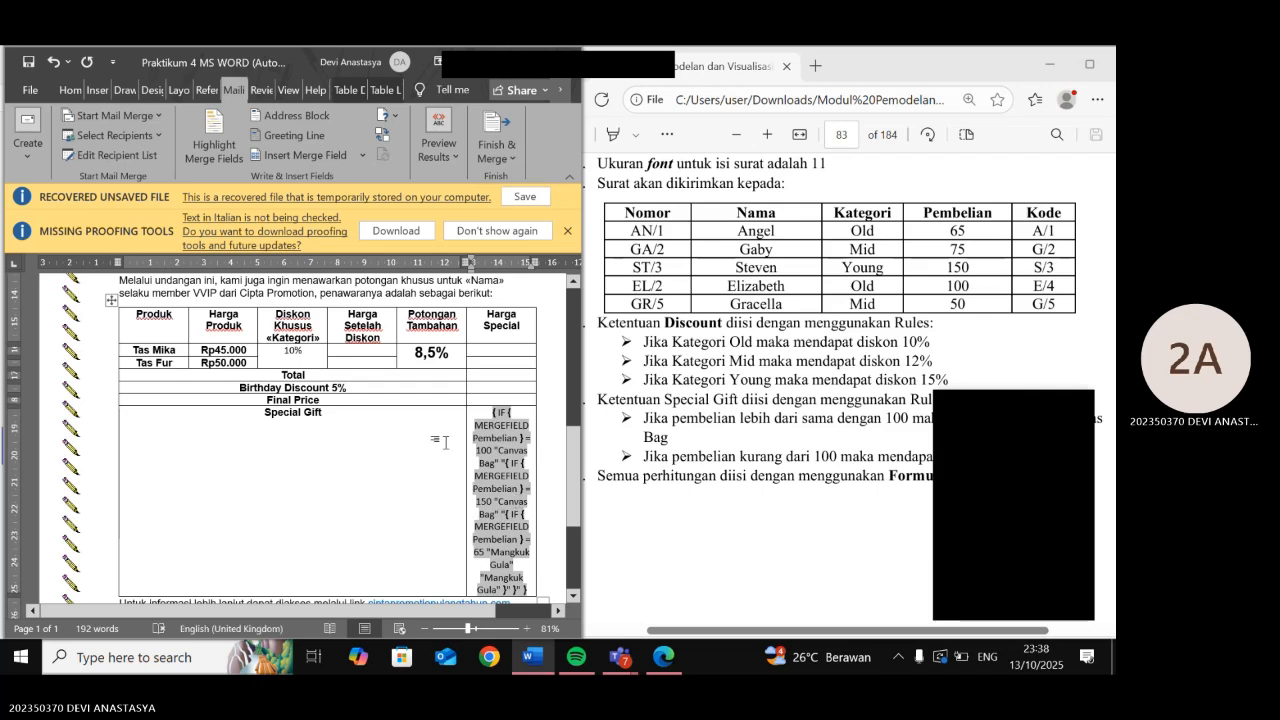
- Review the nested Pembelian IF code: 100 and 150 give Canvas Bag, 65 and otherwise Mangkuk Gula
{"action": "left_click", "coordinate": [503, 424]}
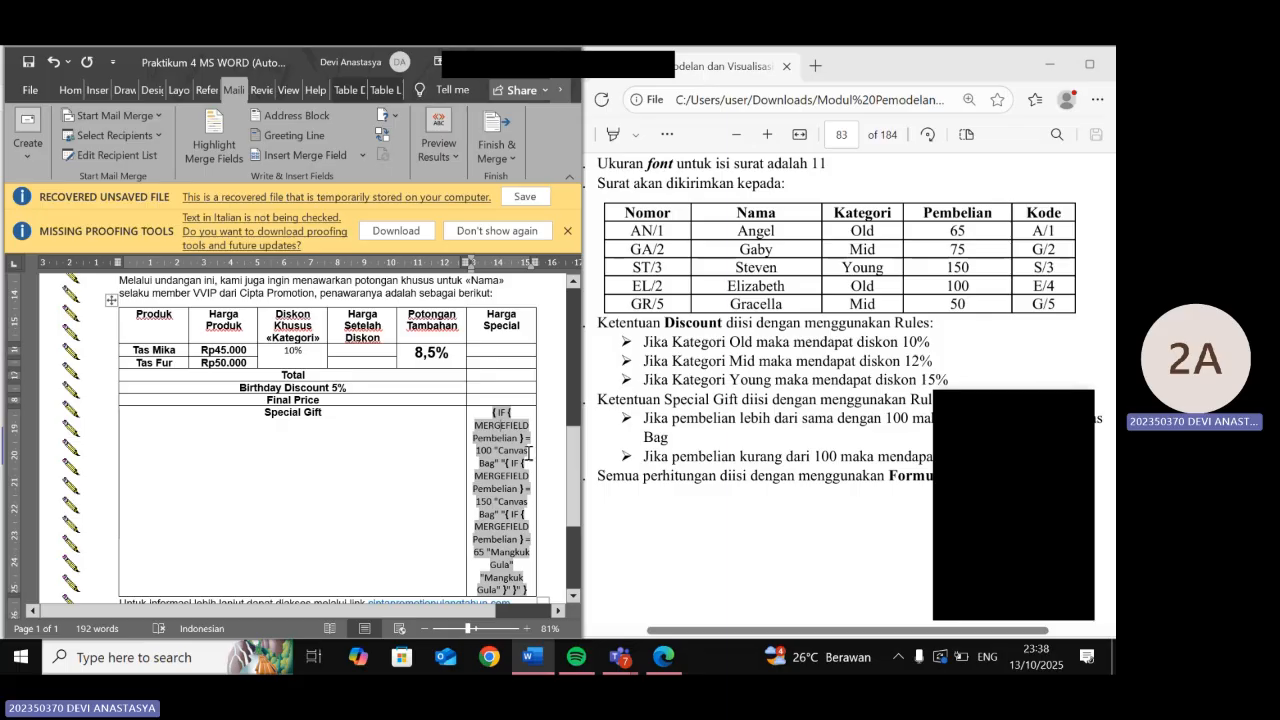
{"action": "scroll", "coordinate": [660, 450], "scroll_direction": "down", "scroll_amount": 3}
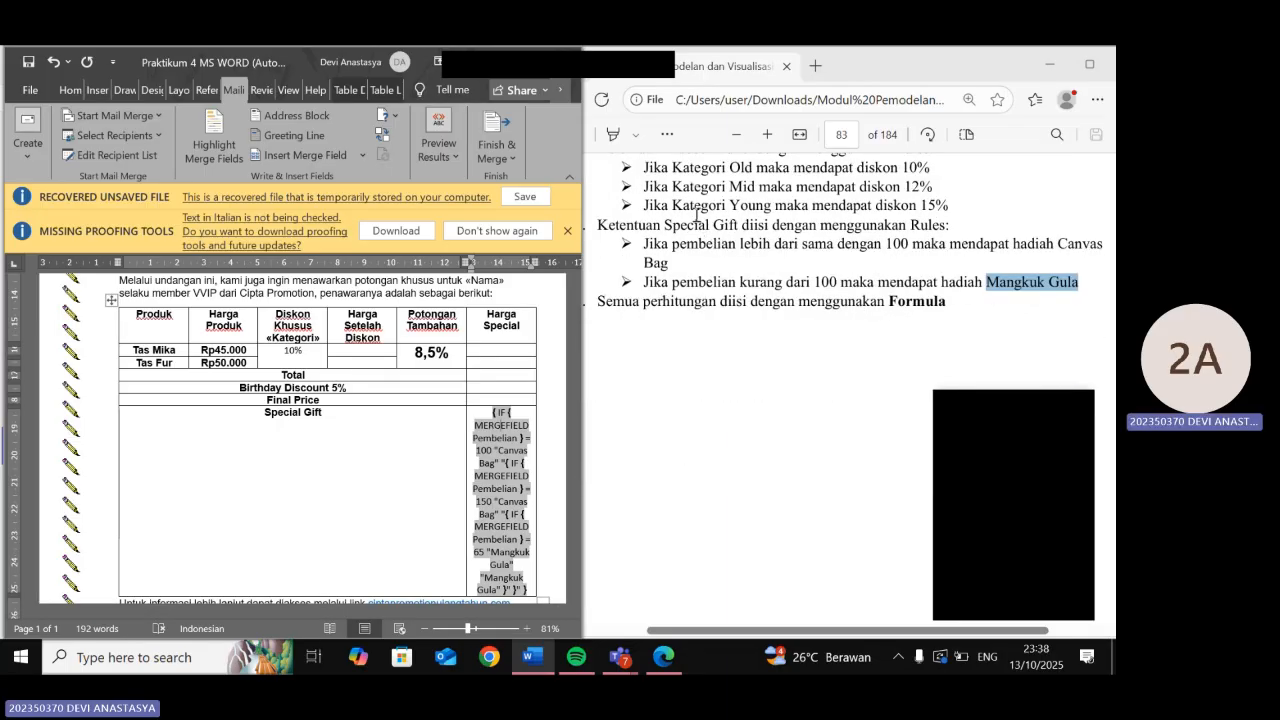
{"action": "scroll", "coordinate": [690, 262], "scroll_direction": "up", "scroll_amount": 3}
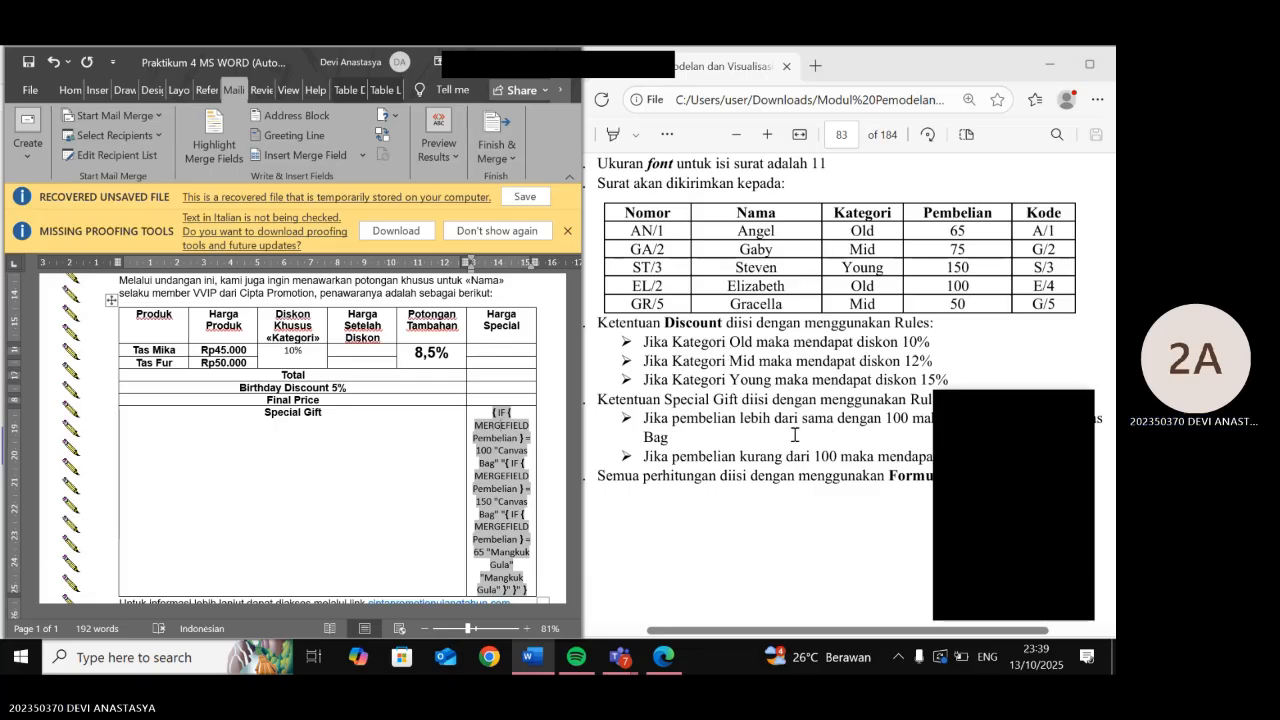
{"action": "scroll", "coordinate": [795, 435], "scroll_direction": "down", "scroll_amount": 1}
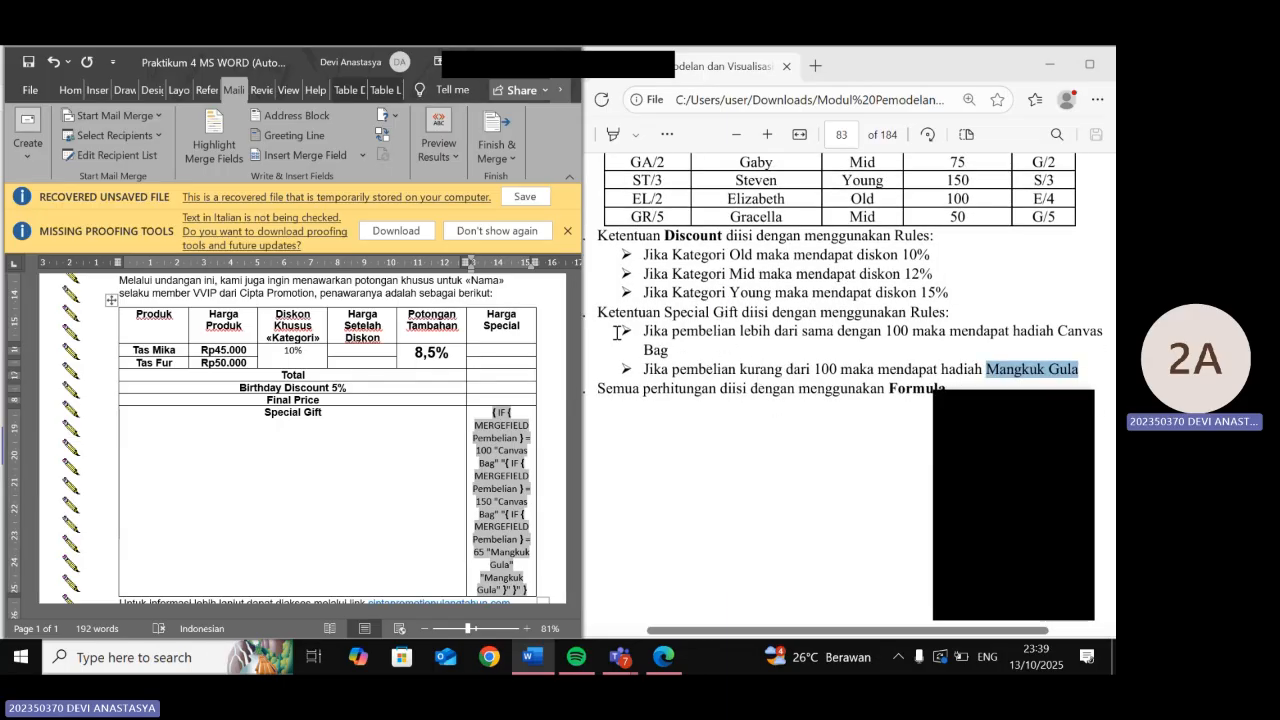
{"action": "scroll", "coordinate": [617, 332], "scroll_direction": "up", "scroll_amount": 1}
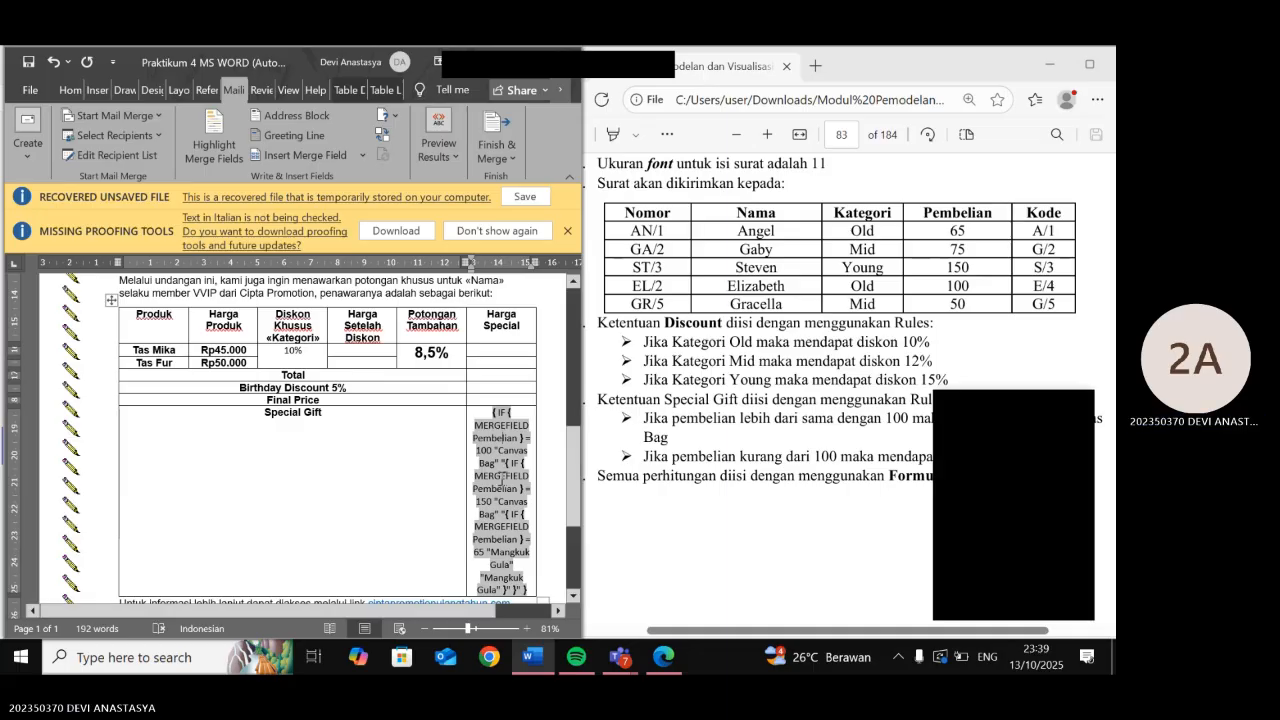
{"action": "scroll", "coordinate": [501, 478], "scroll_direction": "down", "scroll_amount": 2}
{"action": "scroll", "coordinate": [501, 478], "scroll_direction": "down", "scroll_amount": 2}
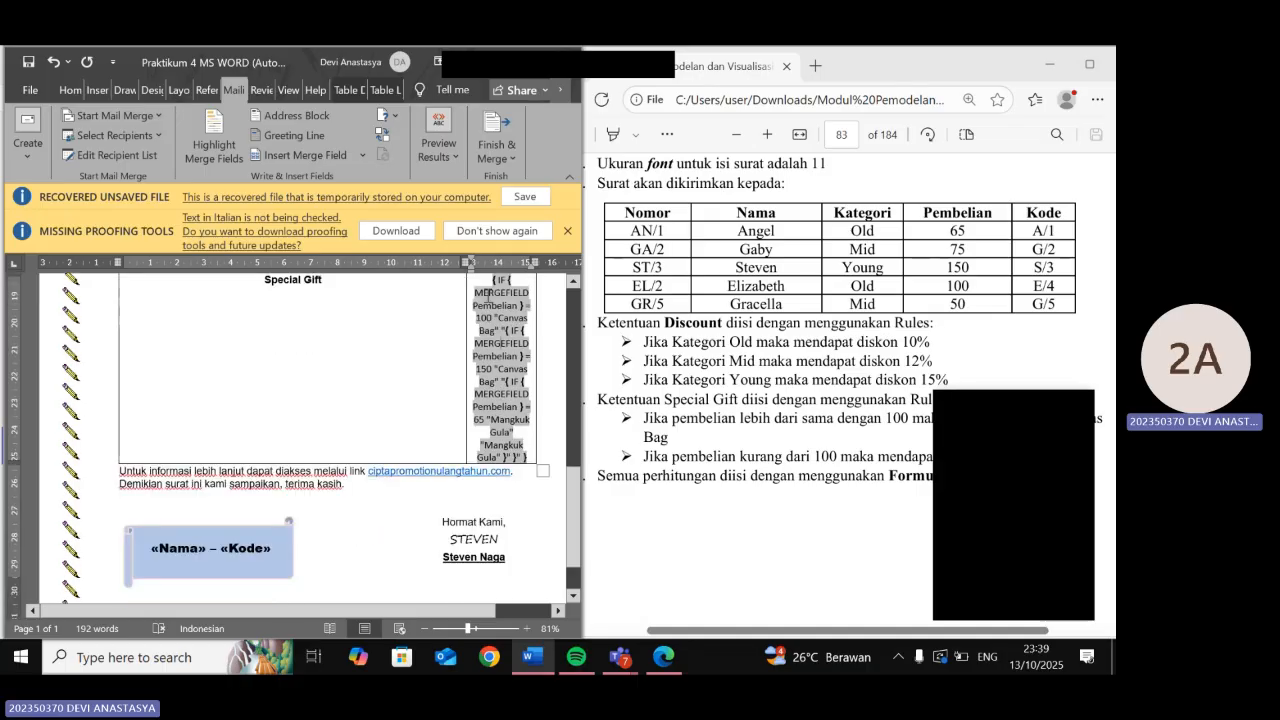
{"action": "scroll", "coordinate": [512, 340], "scroll_direction": "down", "scroll_amount": 1}
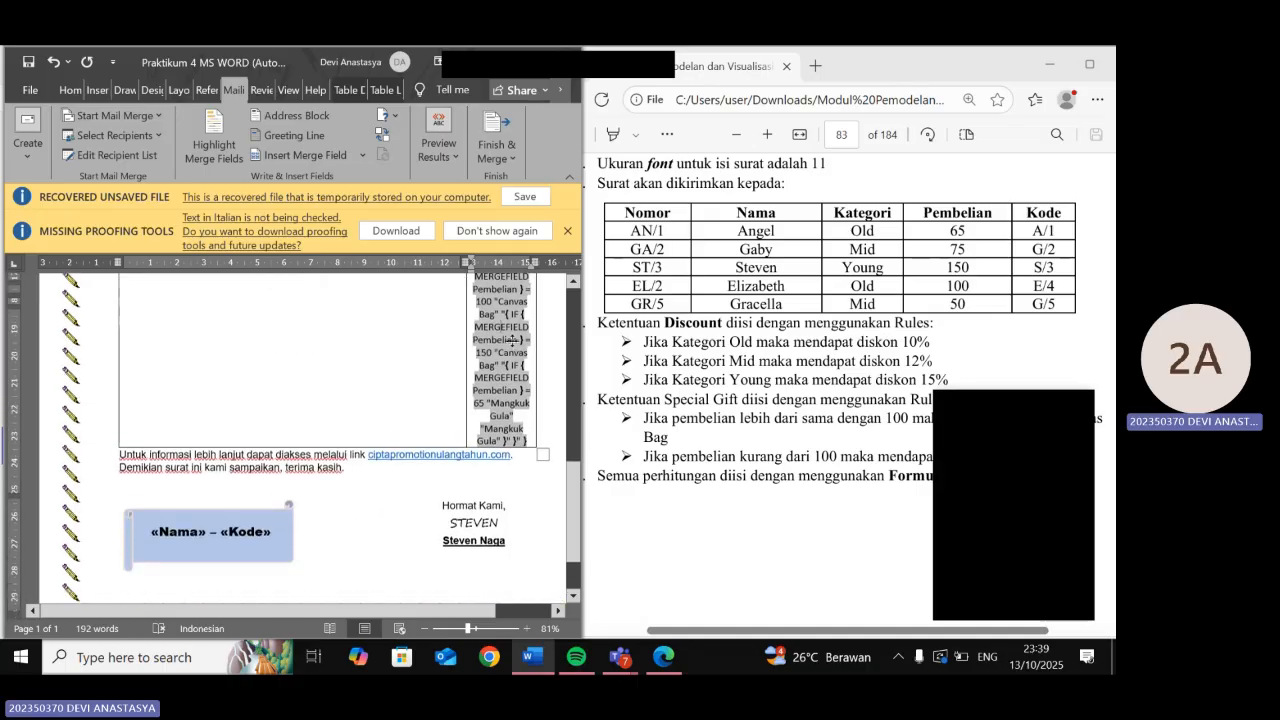
{"action": "scroll", "coordinate": [512, 340], "scroll_direction": "up", "scroll_amount": 3}
{"action": "scroll", "coordinate": [676, 465], "scroll_direction": "down", "scroll_amount": 3}
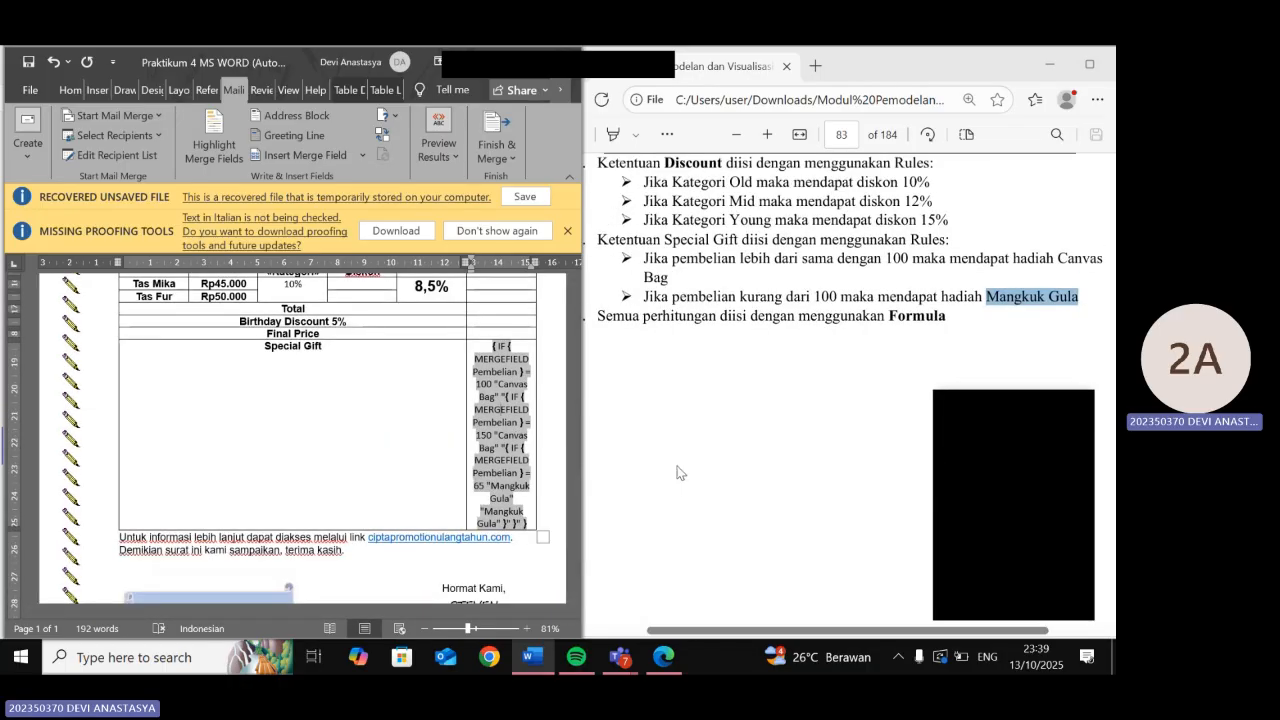
{"action": "scroll", "coordinate": [676, 465], "scroll_direction": "up", "scroll_amount": 3}
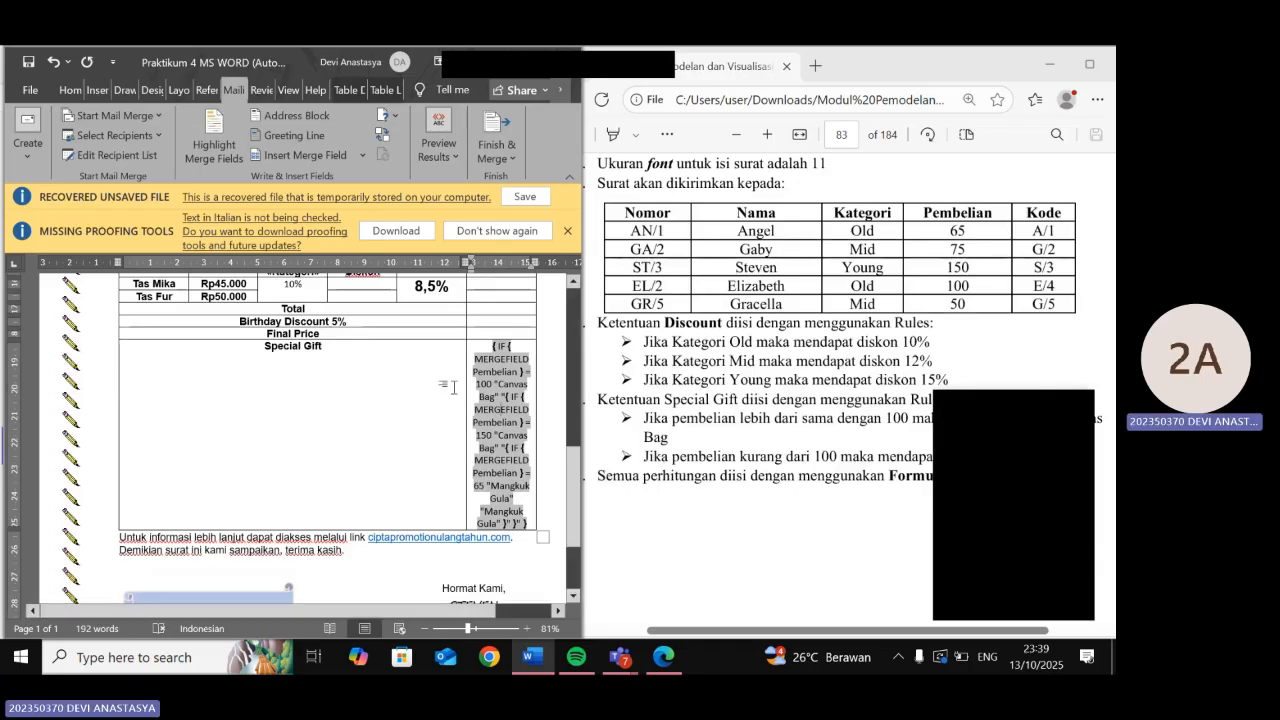
{"action": "scroll", "coordinate": [428, 365], "scroll_direction": "down", "scroll_amount": 3}
{"action": "scroll", "coordinate": [500, 368], "scroll_direction": "up", "scroll_amount": 3}
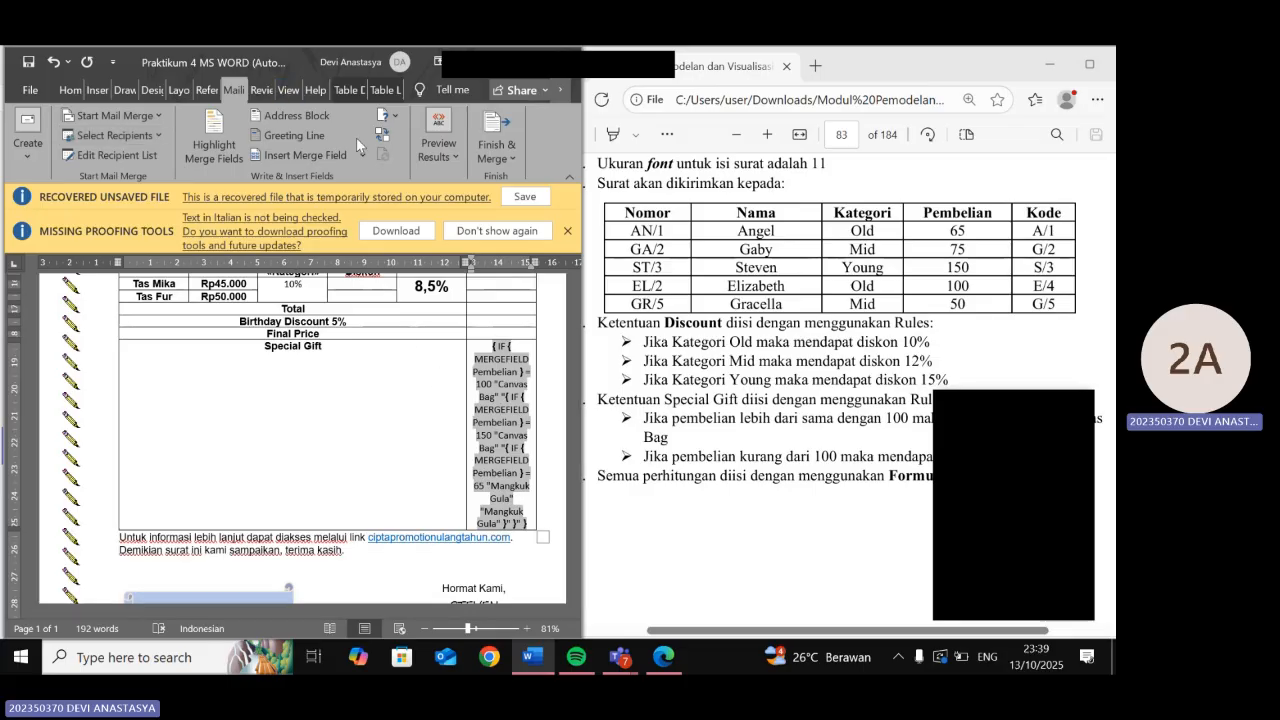
- Turn on Preview Results and check the first recipient's discount and special gift
{"action": "left_click", "coordinate": [435, 146]}
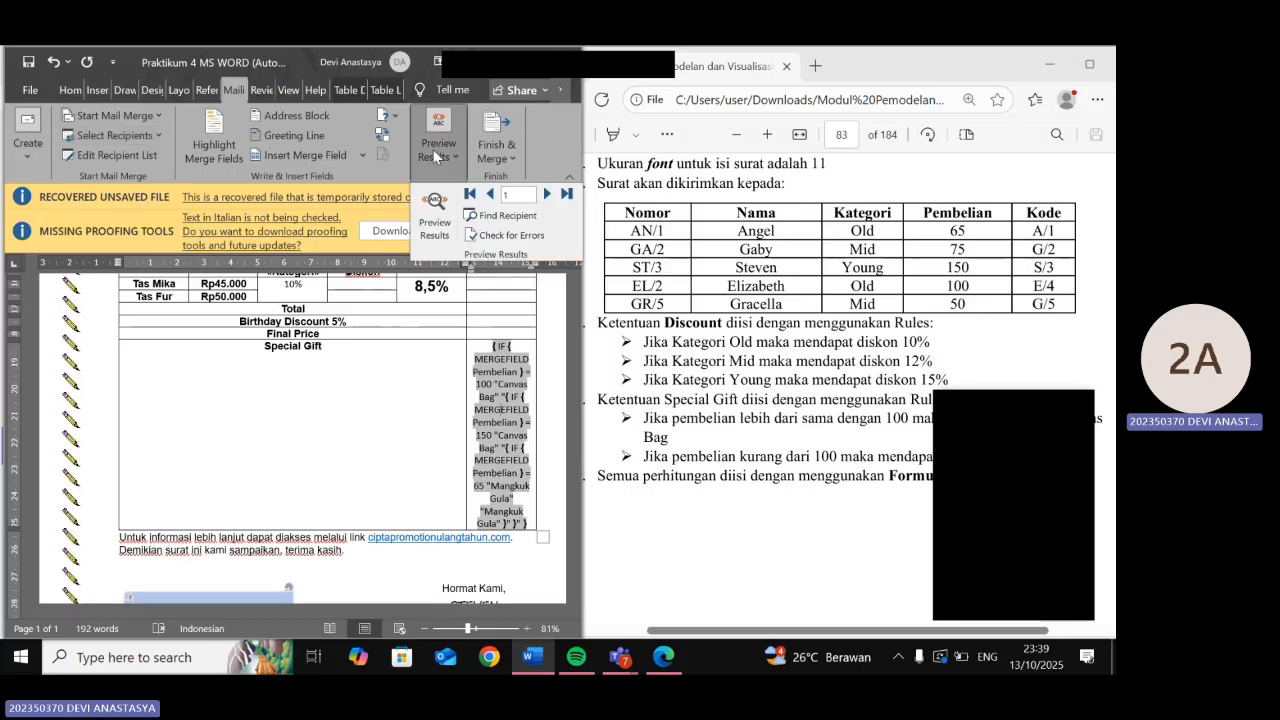
{"action": "left_click", "coordinate": [433, 203]}
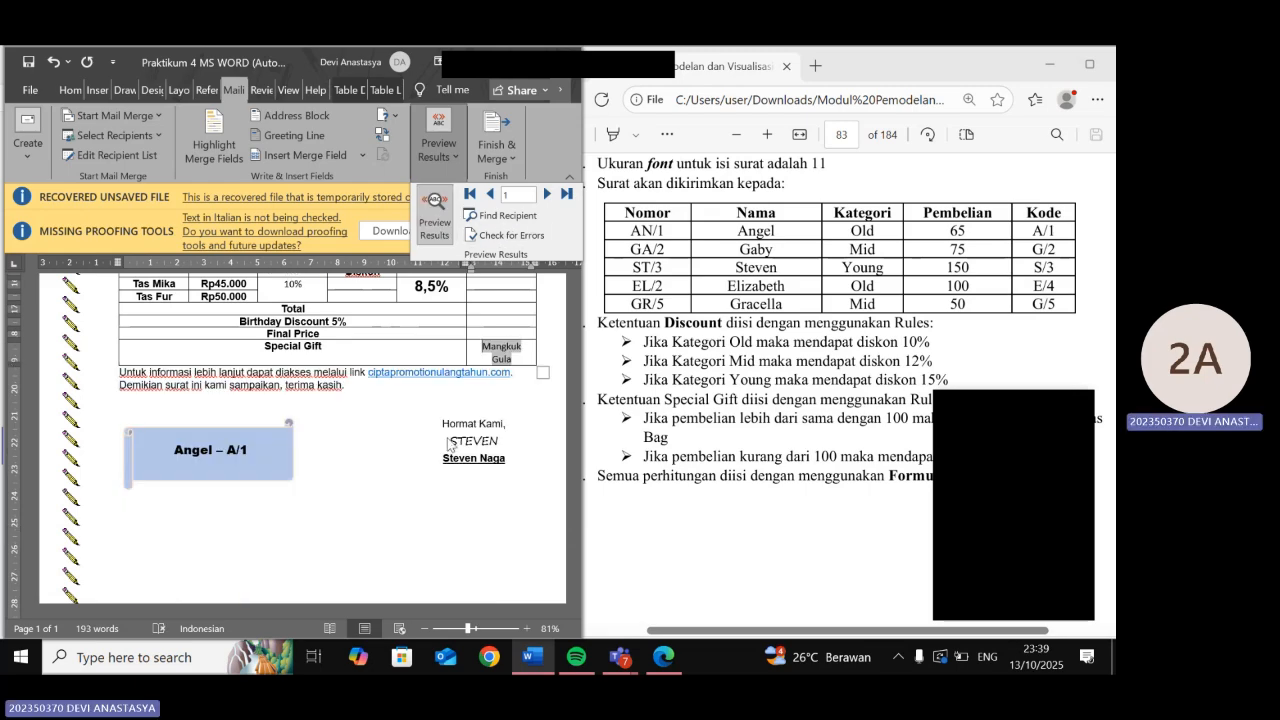
{"action": "scroll", "coordinate": [449, 443], "scroll_direction": "up", "scroll_amount": 2}
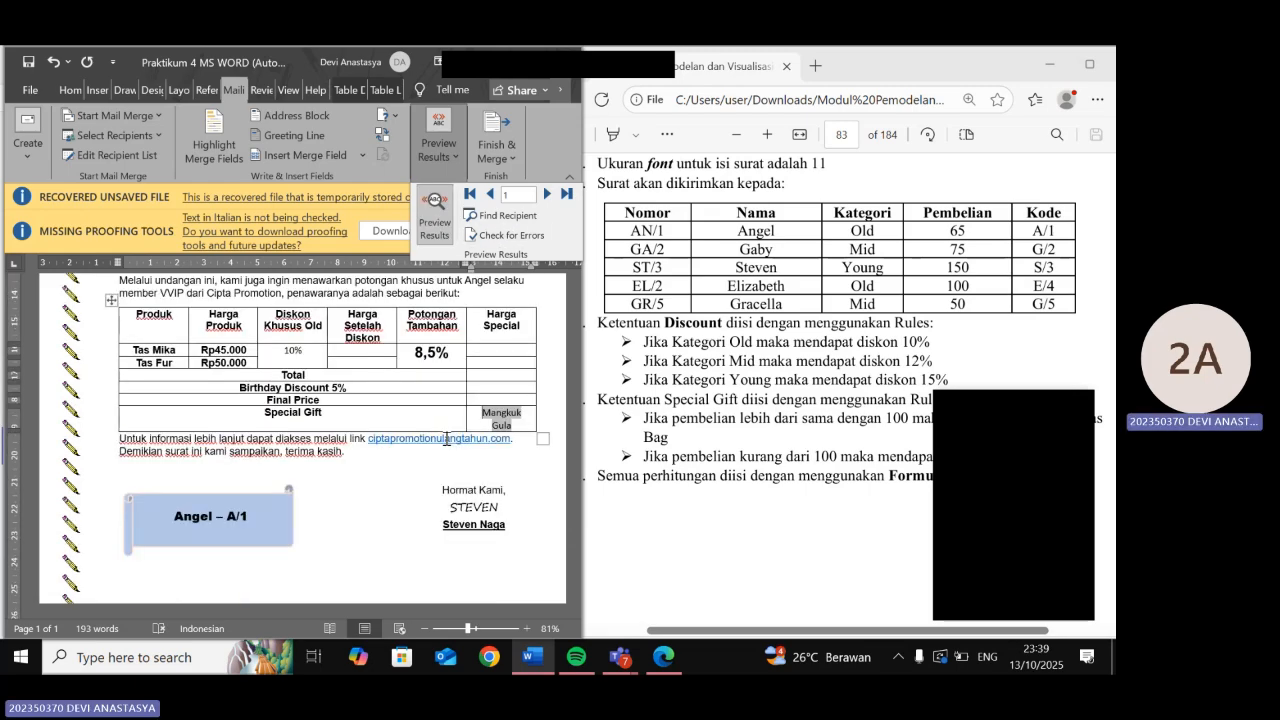
{"action": "scroll", "coordinate": [446, 439], "scroll_direction": "up", "scroll_amount": 1}
{"action": "scroll", "coordinate": [446, 438], "scroll_direction": "up", "scroll_amount": 1}
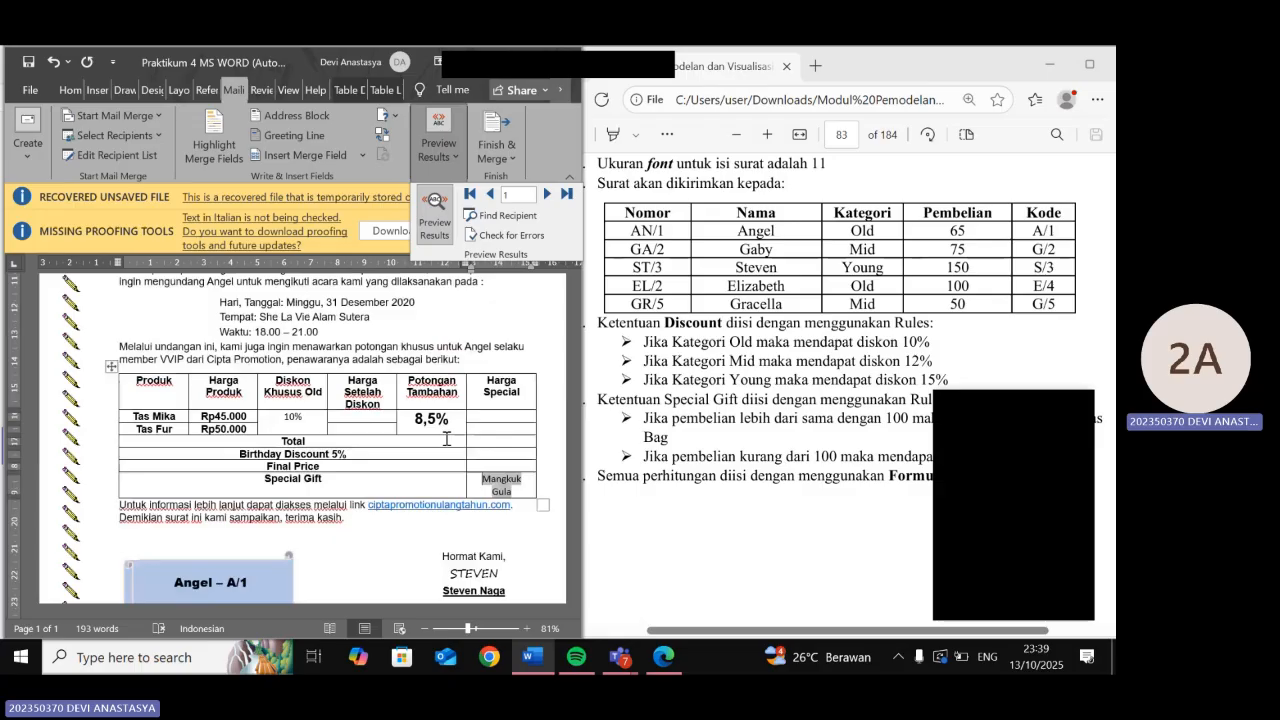
{"action": "scroll", "coordinate": [446, 438], "scroll_direction": "up", "scroll_amount": 5}
{"action": "scroll", "coordinate": [446, 438], "scroll_direction": "down", "scroll_amount": 5}
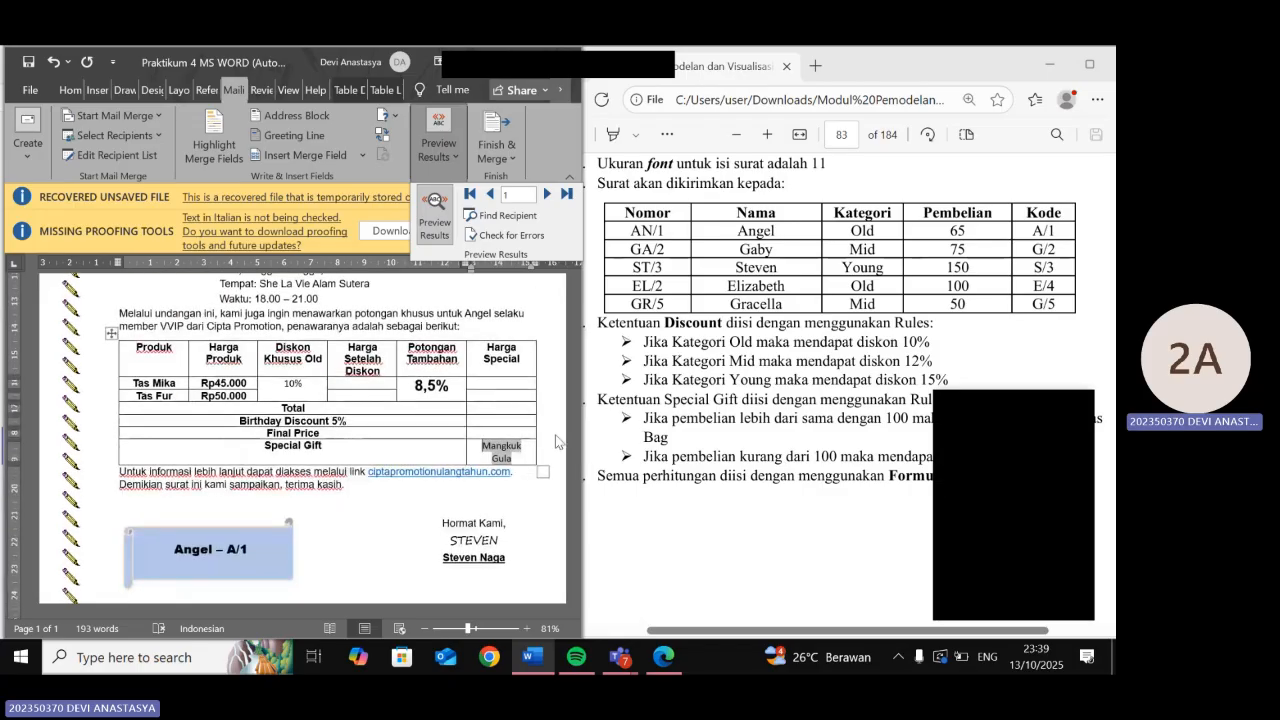
{"action": "scroll", "coordinate": [752, 440], "scroll_direction": "down", "scroll_amount": 3}
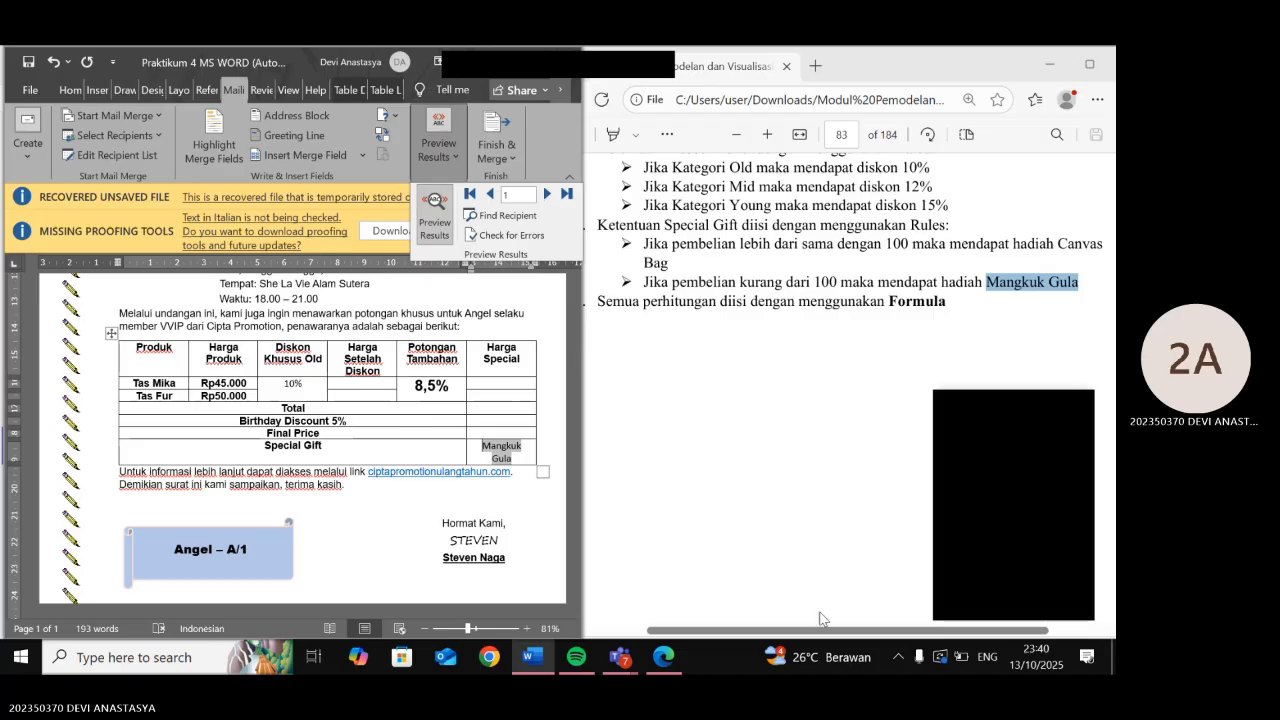
{"action": "scroll", "coordinate": [790, 384], "scroll_direction": "up", "scroll_amount": 1}
{"action": "scroll", "coordinate": [790, 384], "scroll_direction": "up", "scroll_amount": 10}
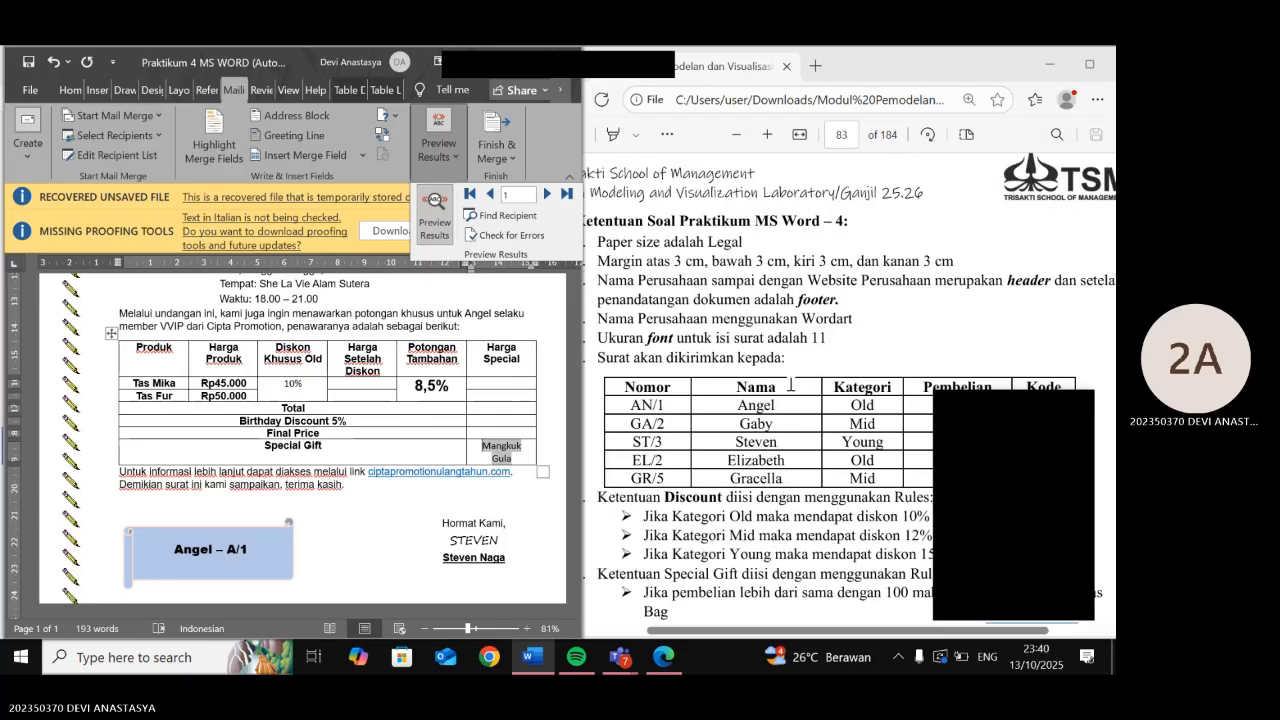
{"action": "scroll", "coordinate": [790, 384], "scroll_direction": "down", "scroll_amount": 11}
- Step through recipients 2 to 5, then return to the second recipient's letter
{"action": "left_click", "coordinate": [546, 194]}
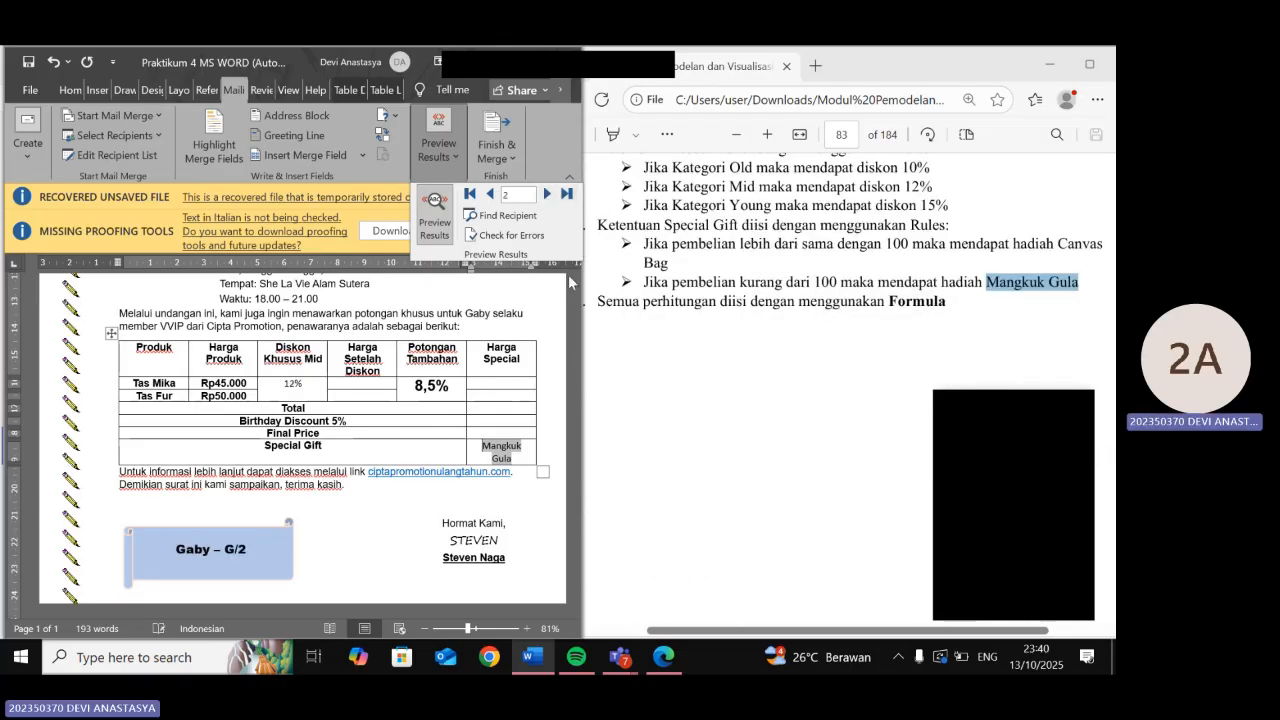
{"action": "scroll", "coordinate": [622, 411], "scroll_direction": "up", "scroll_amount": 8}
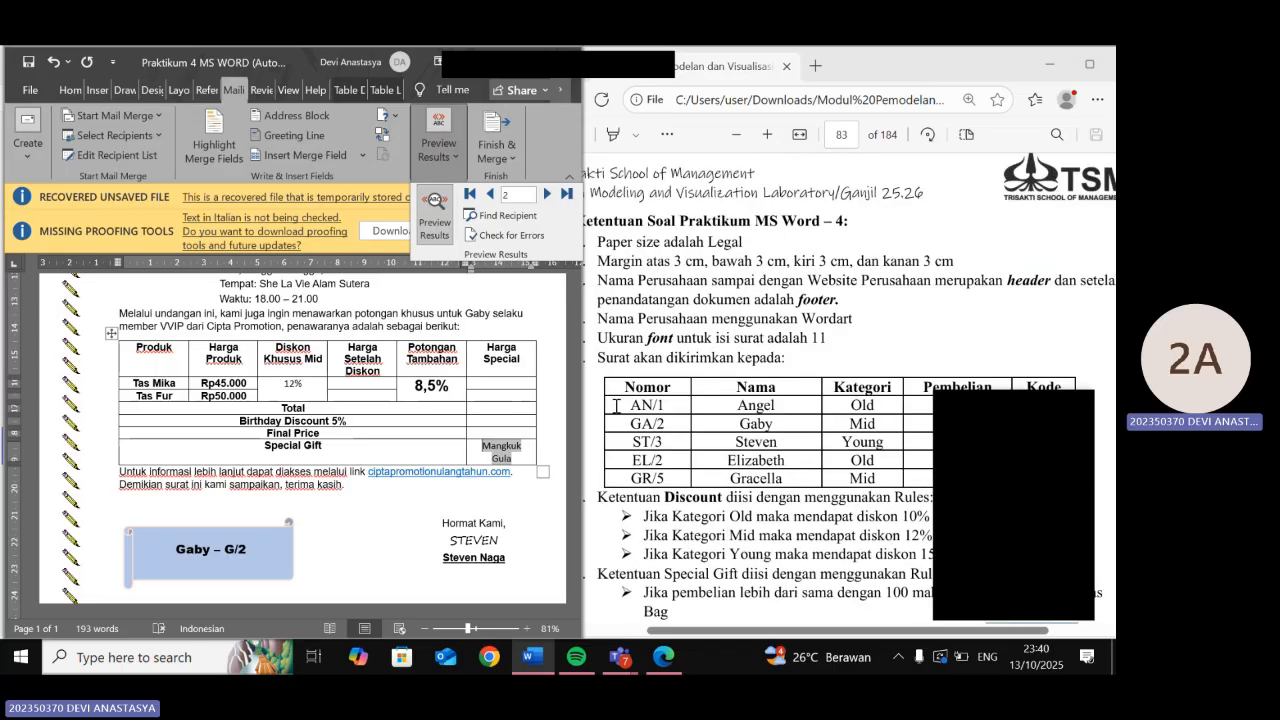
{"action": "scroll", "coordinate": [617, 413], "scroll_direction": "down", "scroll_amount": 2}
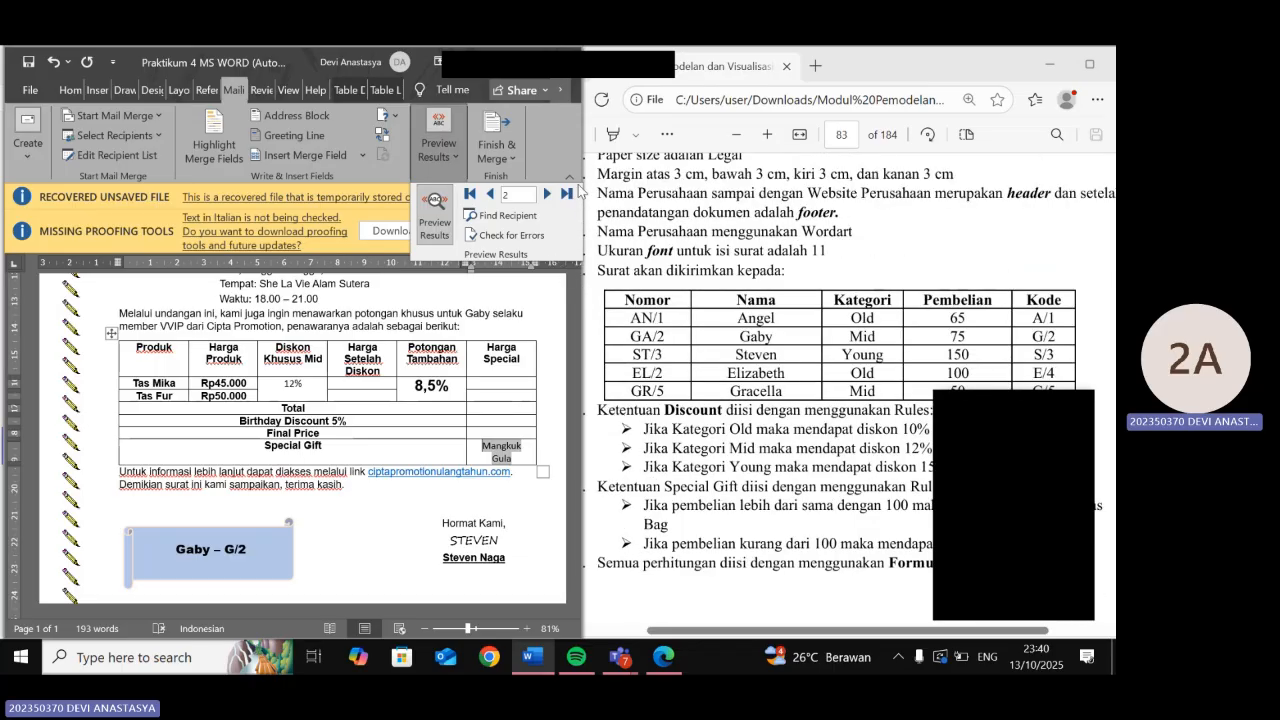
{"action": "left_click", "coordinate": [546, 194]}
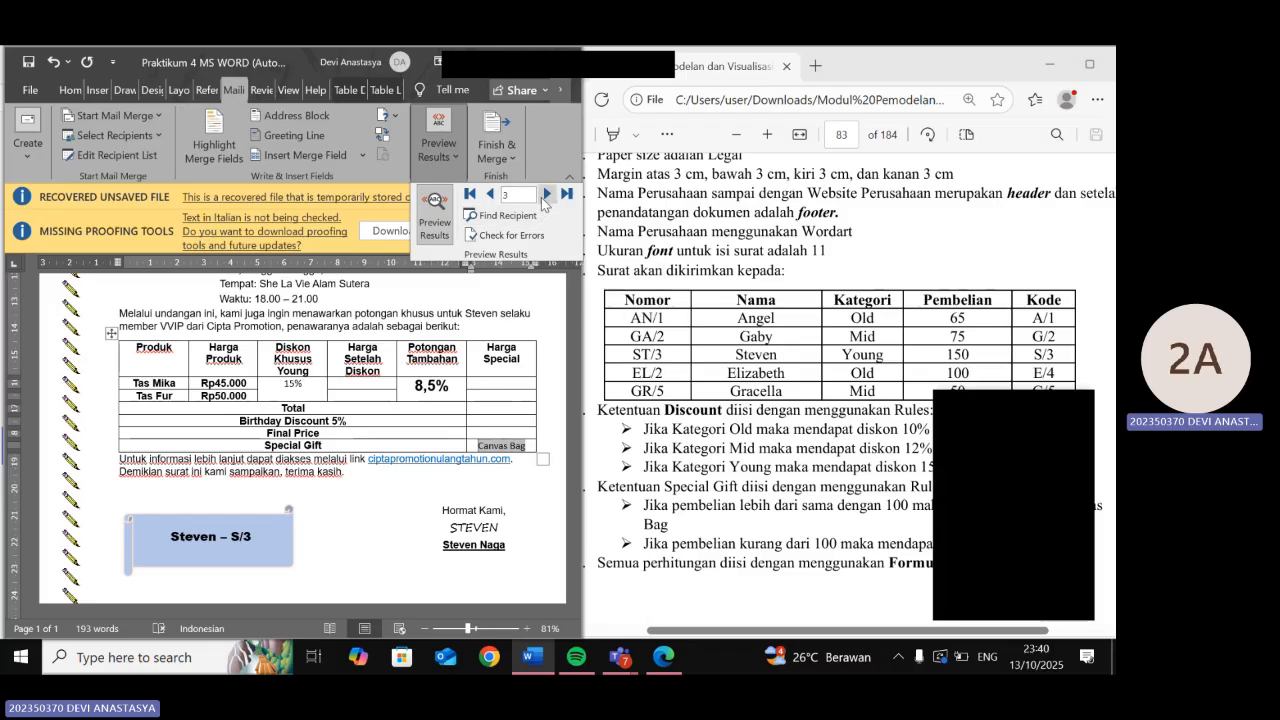
{"action": "left_click", "coordinate": [547, 196]}
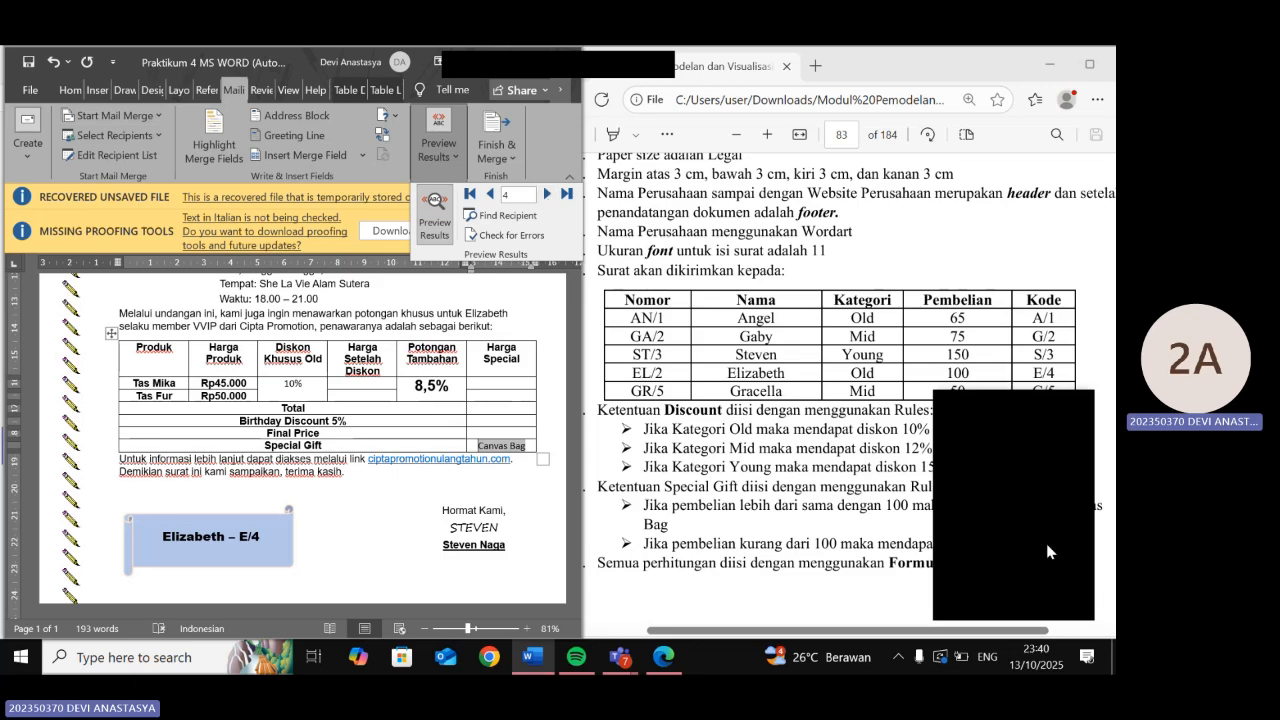
{"action": "left_click", "coordinate": [547, 194]}
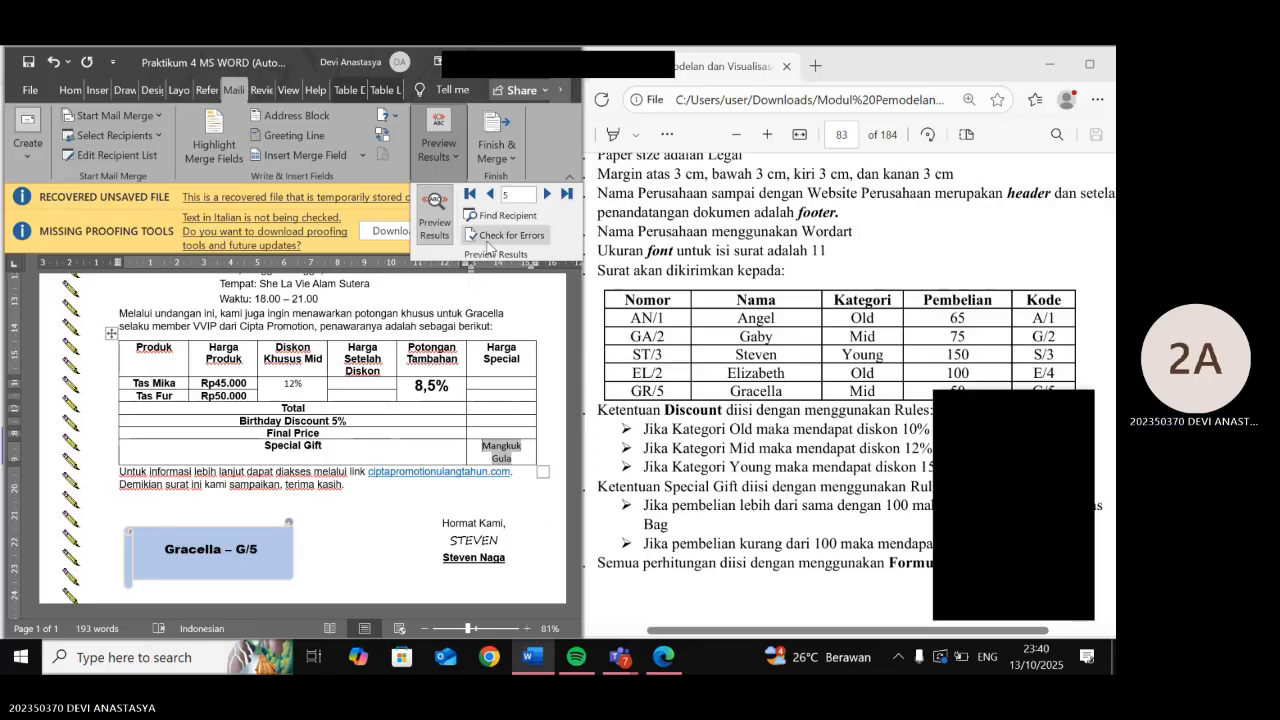
{"action": "left_click", "coordinate": [490, 194]}
{"action": "left_click", "coordinate": [490, 194]}
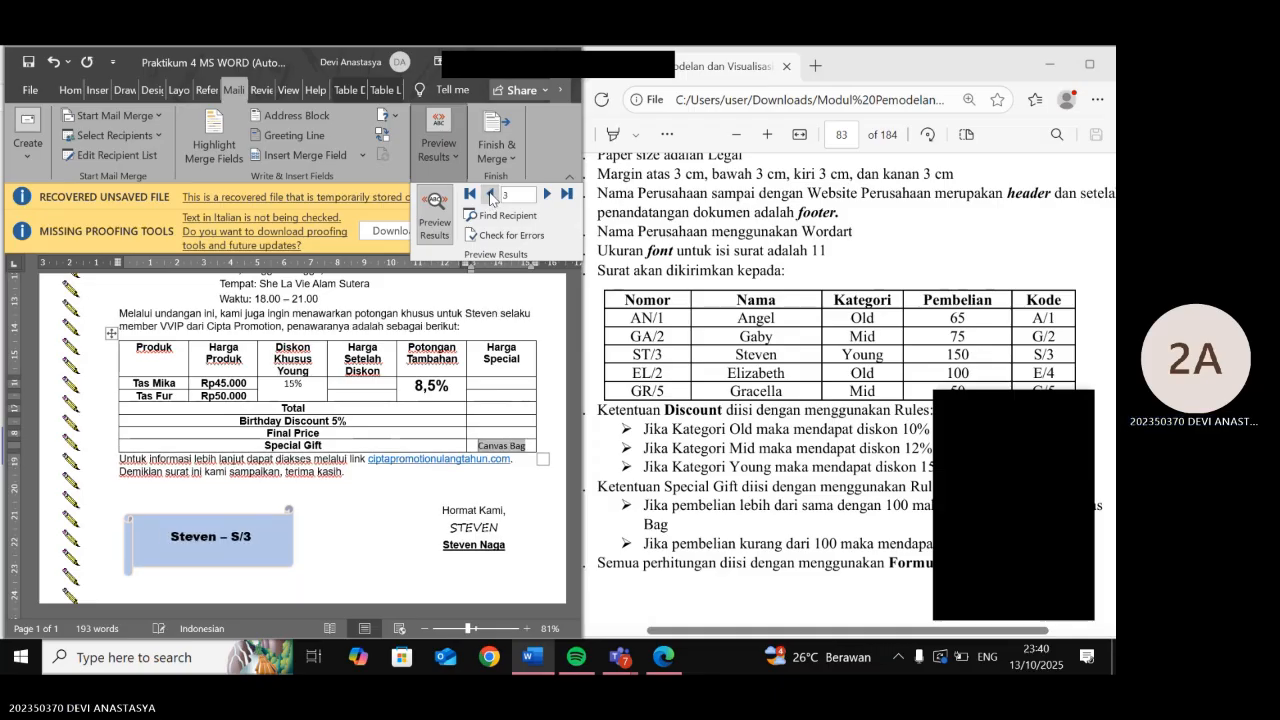
{"action": "left_click", "coordinate": [490, 194]}
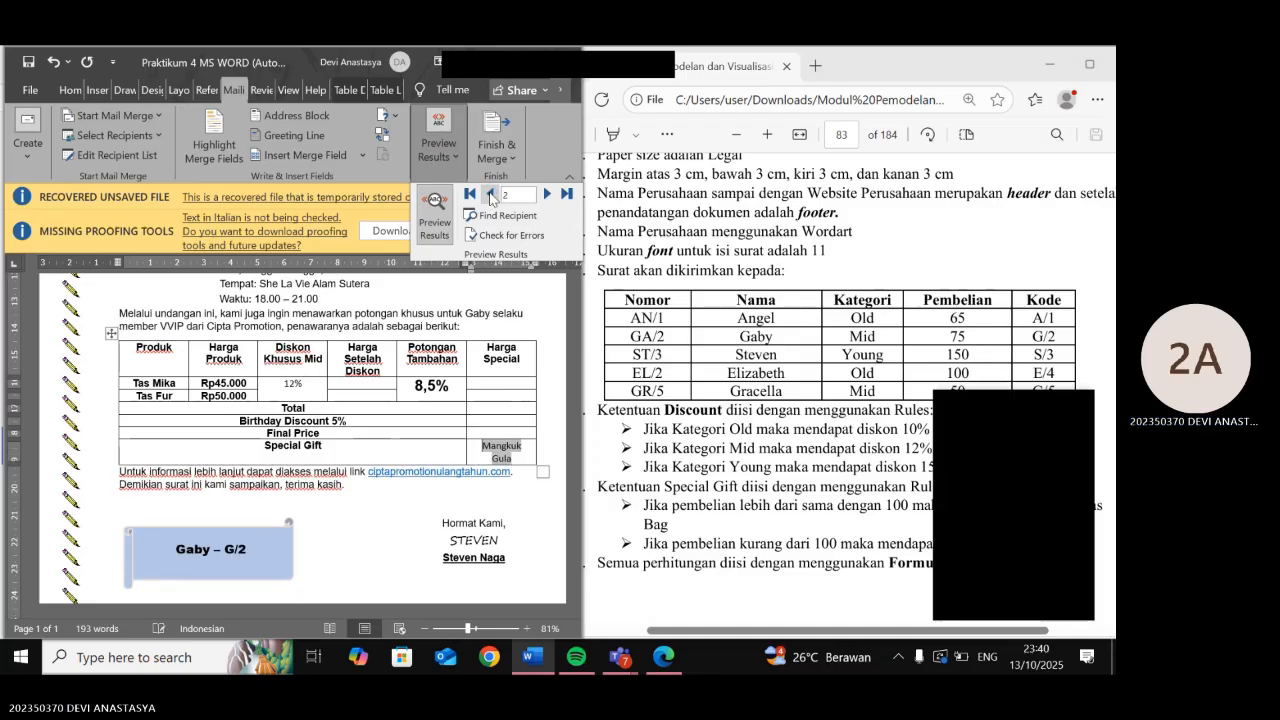
{"action": "left_click", "coordinate": [530, 457]}
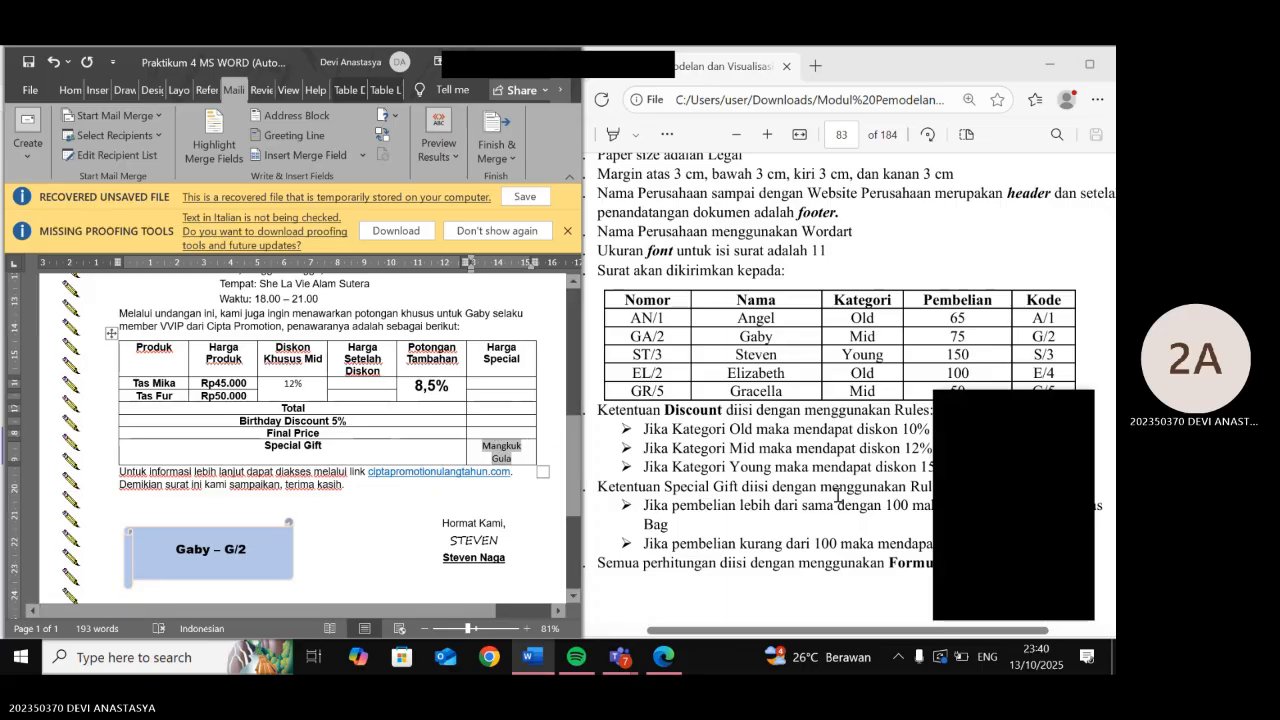
- Set the 12% value in the Diskon Khusus column to font size 13
{"action": "left_click", "coordinate": [166, 313]}
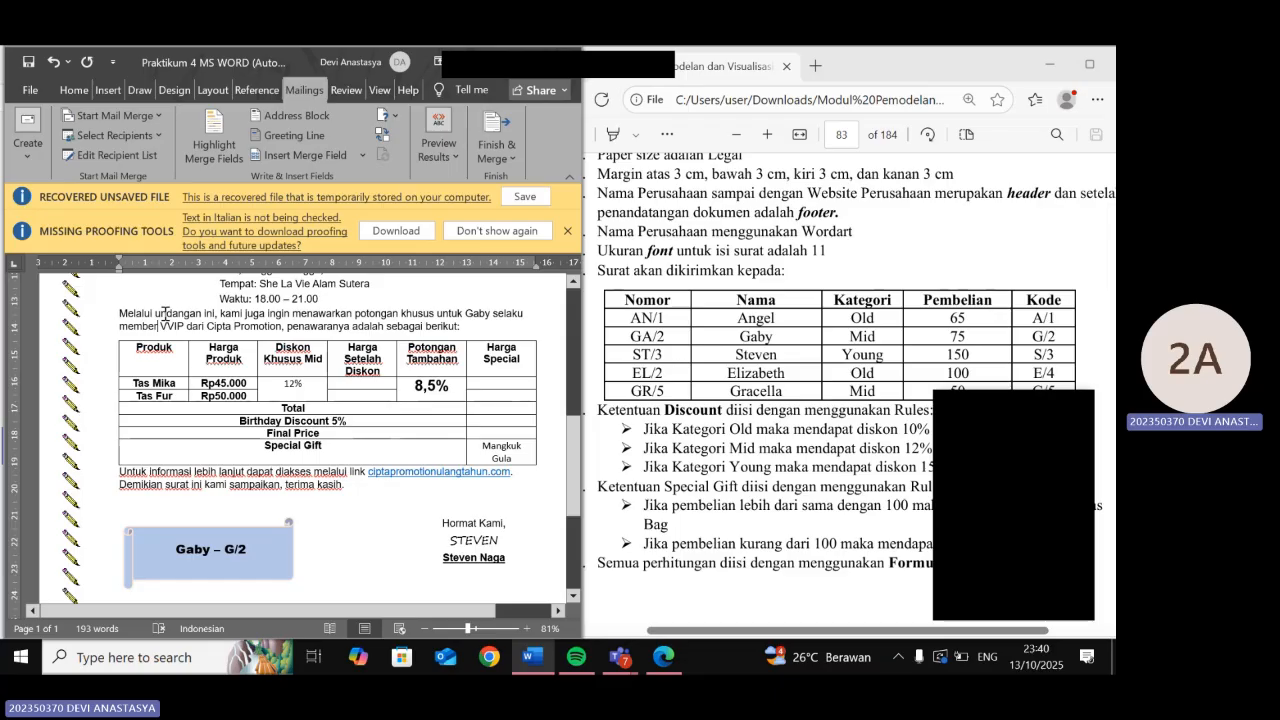
{"action": "scroll", "coordinate": [166, 313], "scroll_direction": "up", "scroll_amount": 2}
{"action": "left_click", "coordinate": [374, 477]}
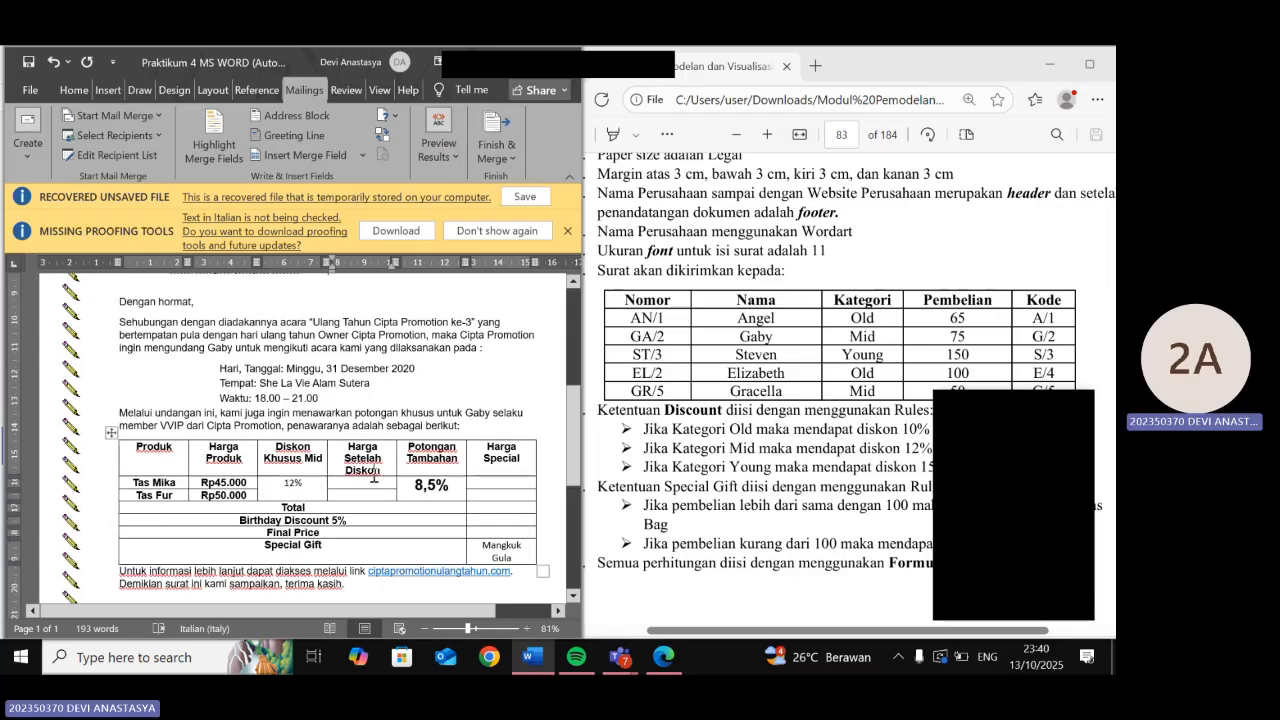
{"action": "scroll", "coordinate": [704, 464], "scroll_direction": "up", "scroll_amount": 1}
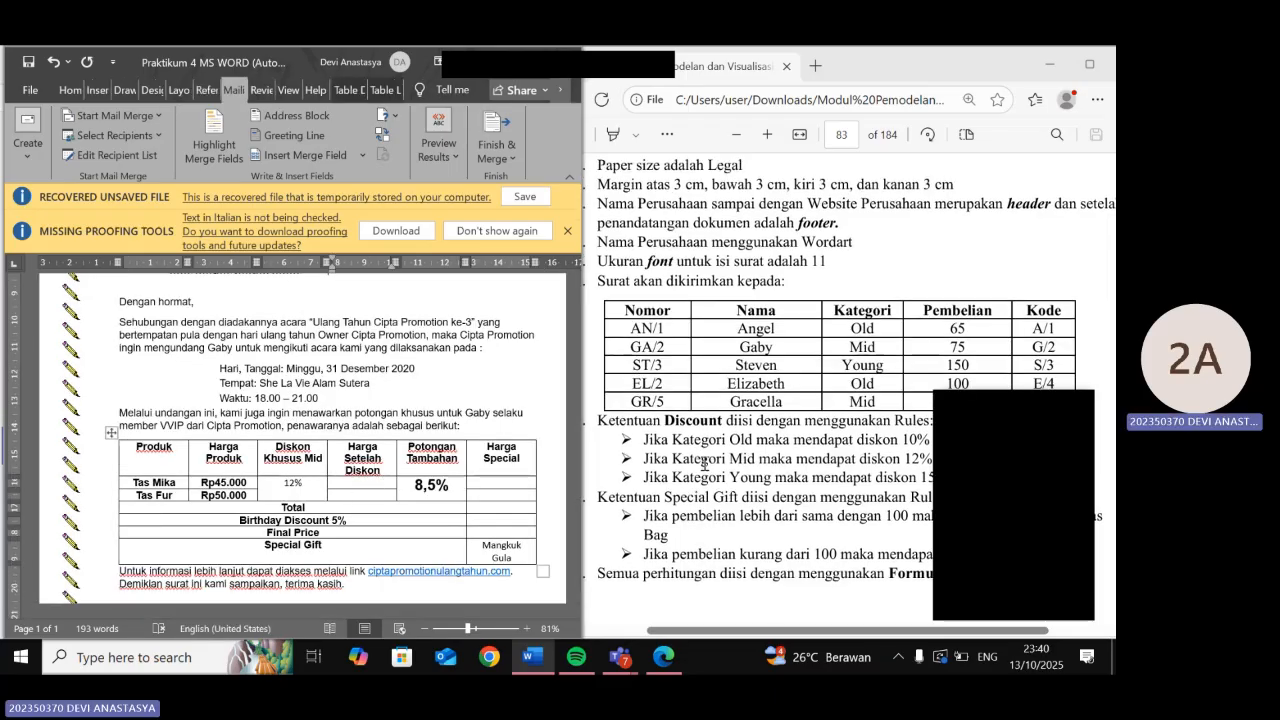
{"action": "scroll", "coordinate": [704, 464], "scroll_direction": "up", "scroll_amount": 5}
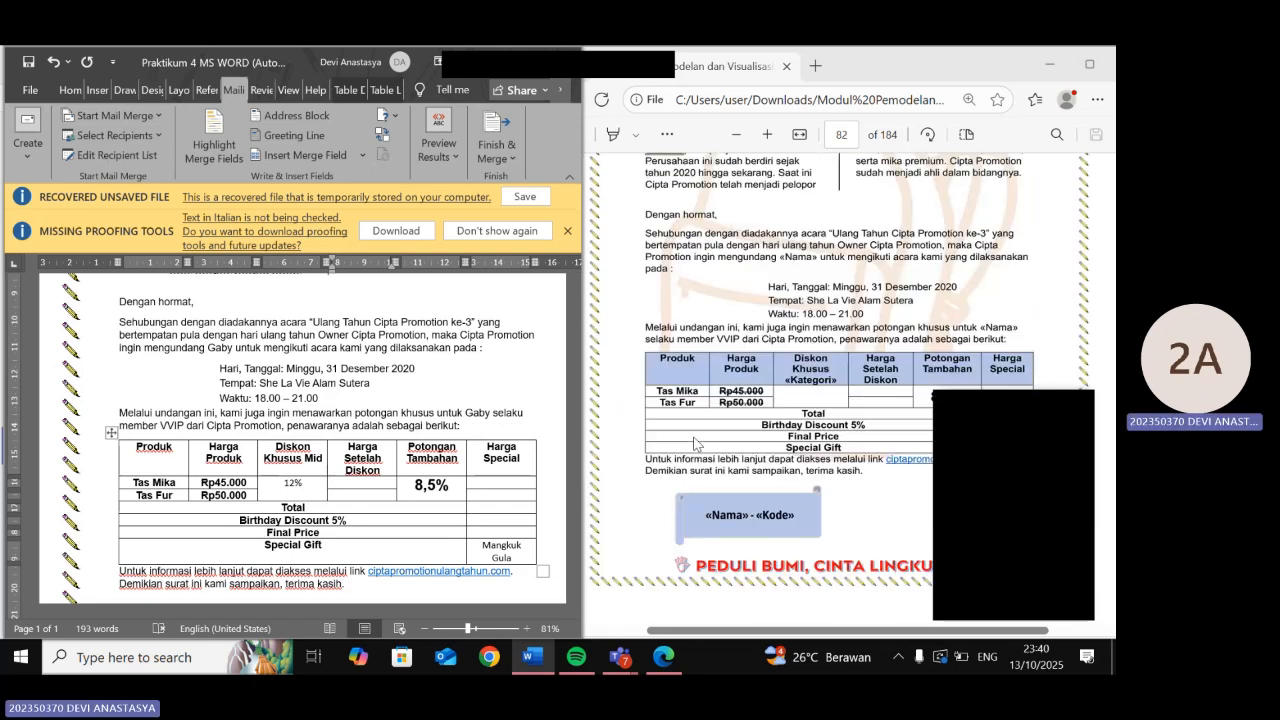
{"action": "double_click", "coordinate": [280, 482]}
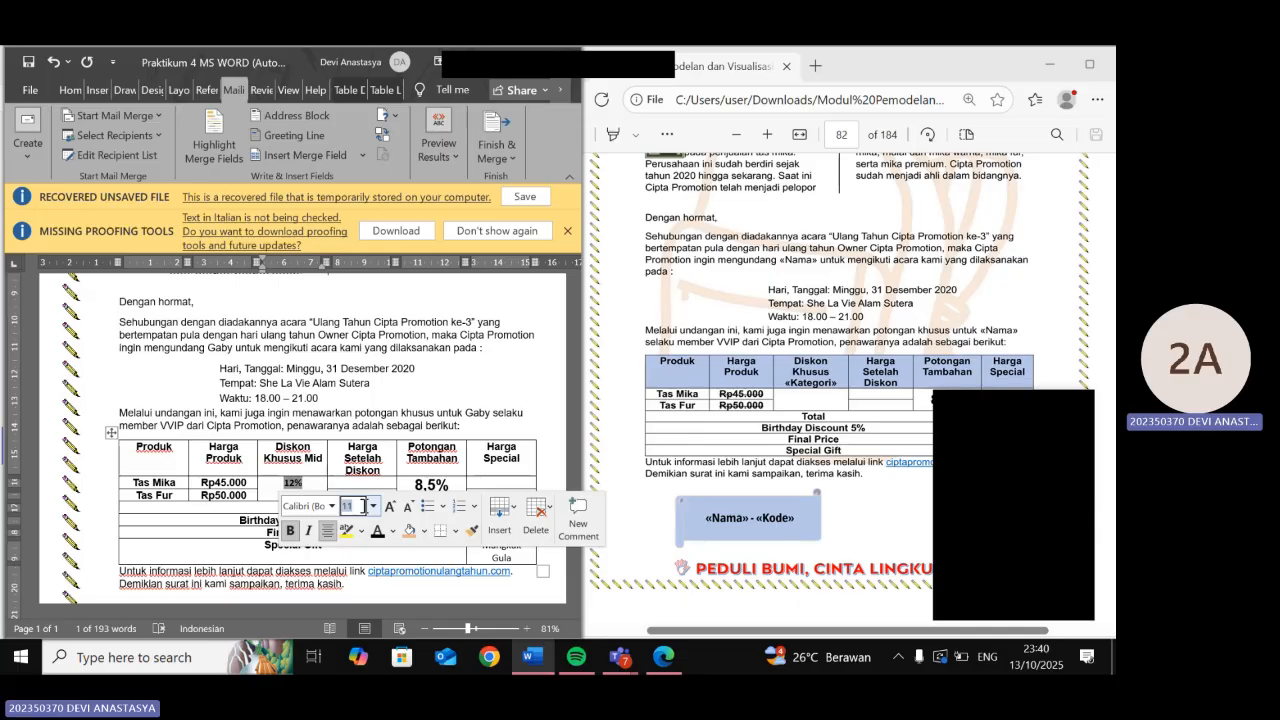
{"action": "type", "text": "10"}
{"action": "key", "text": "BackSpace"}
{"action": "type", "text": "3"}
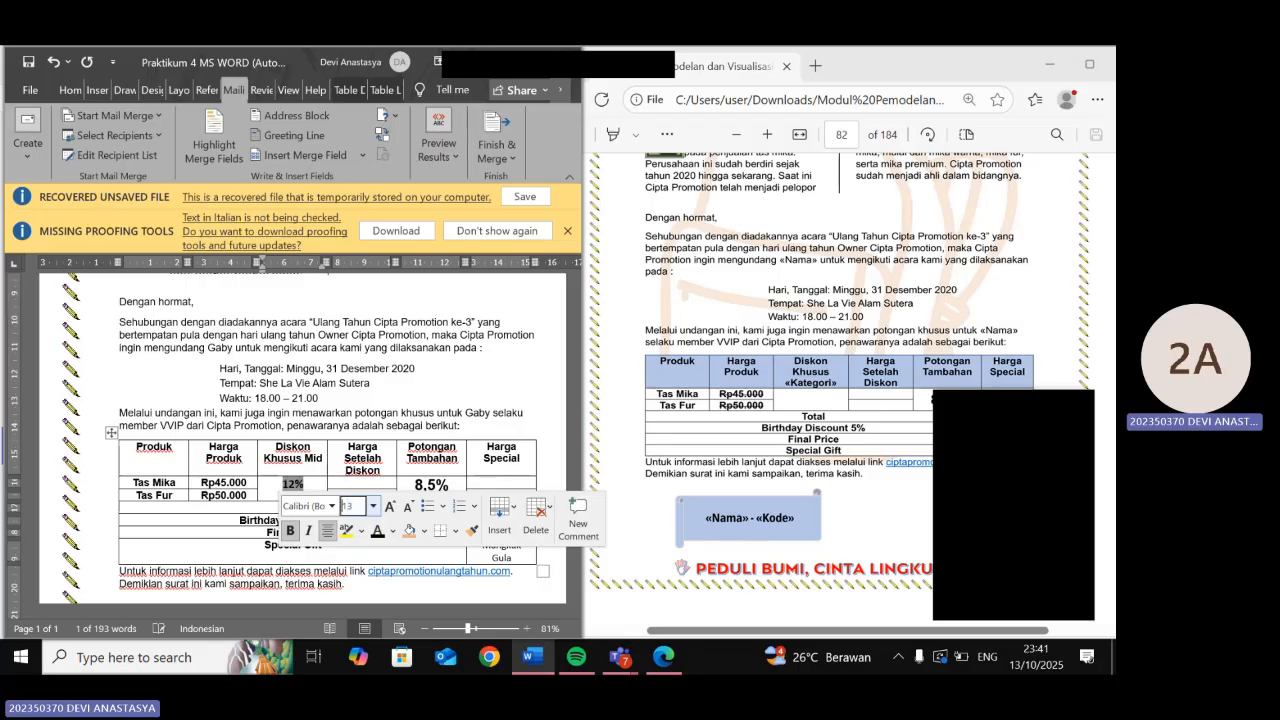
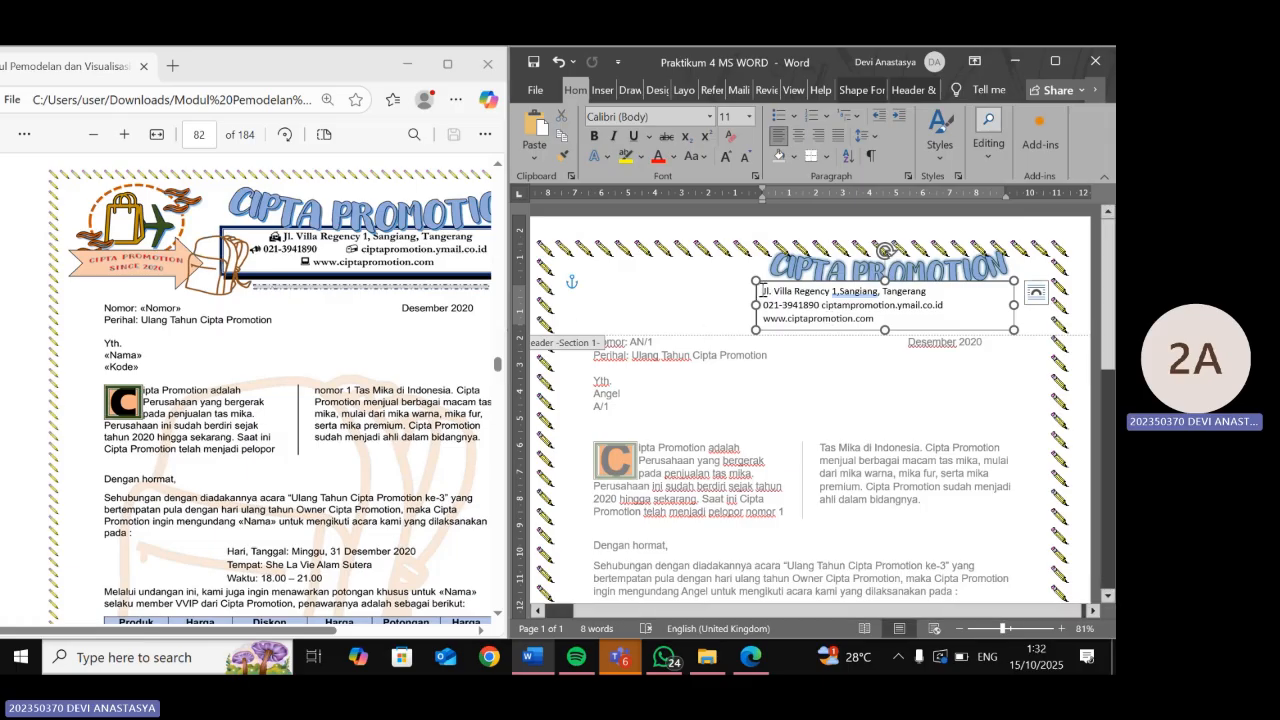
- Insert the Webdings car symbol (code 68) at the start of the address line
{"action": "left_click", "coordinate": [602, 90]}
{"action": "left_click", "coordinate": [969, 138]}
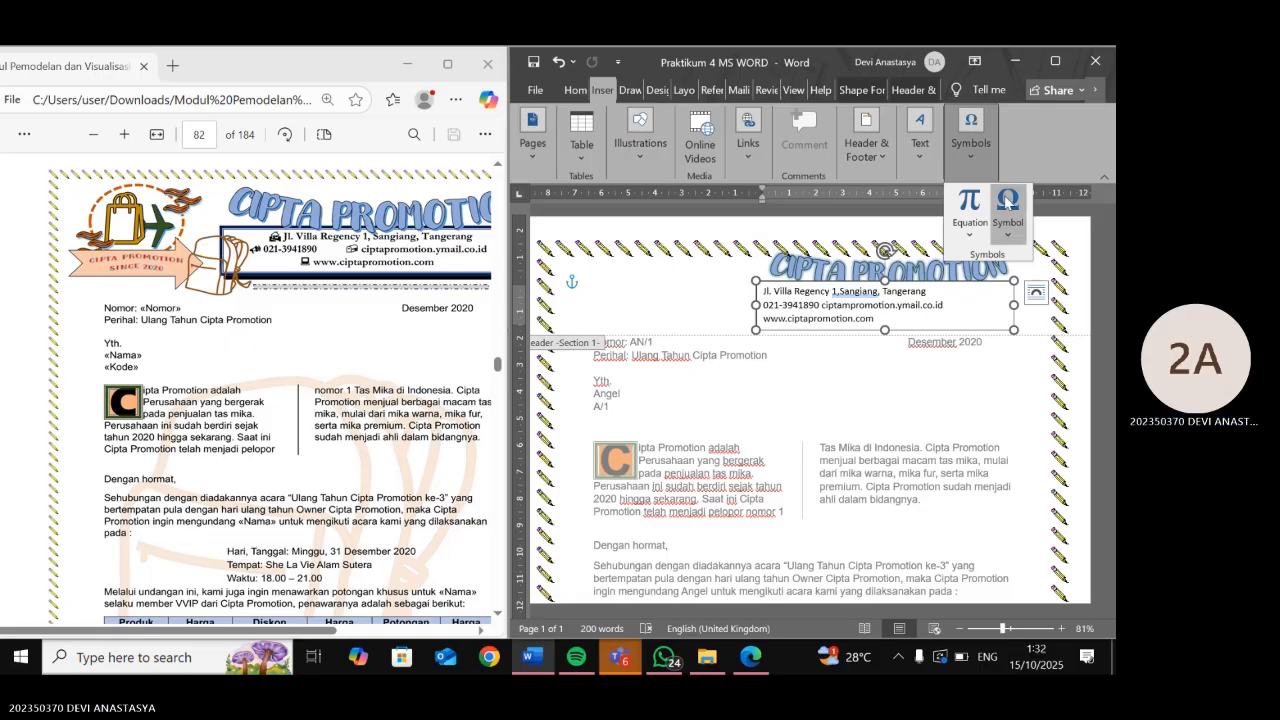
{"action": "left_click", "coordinate": [1008, 203]}
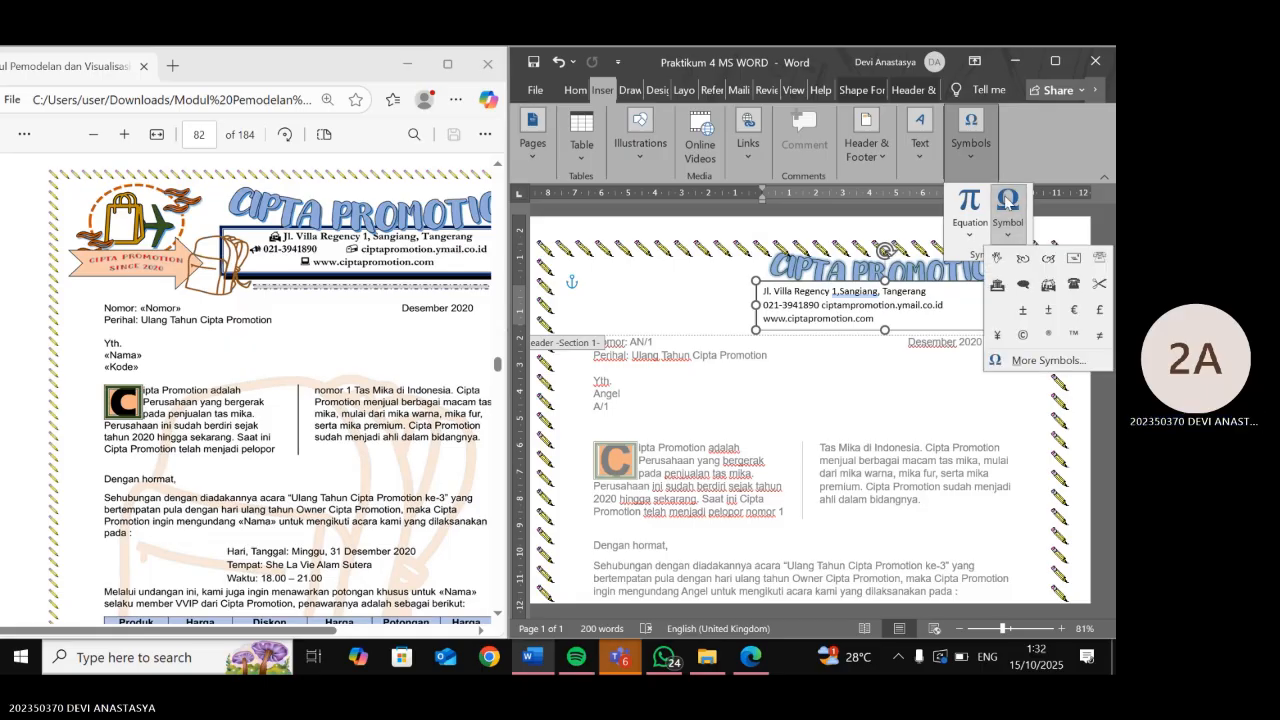
{"action": "left_click", "coordinate": [1048, 361]}
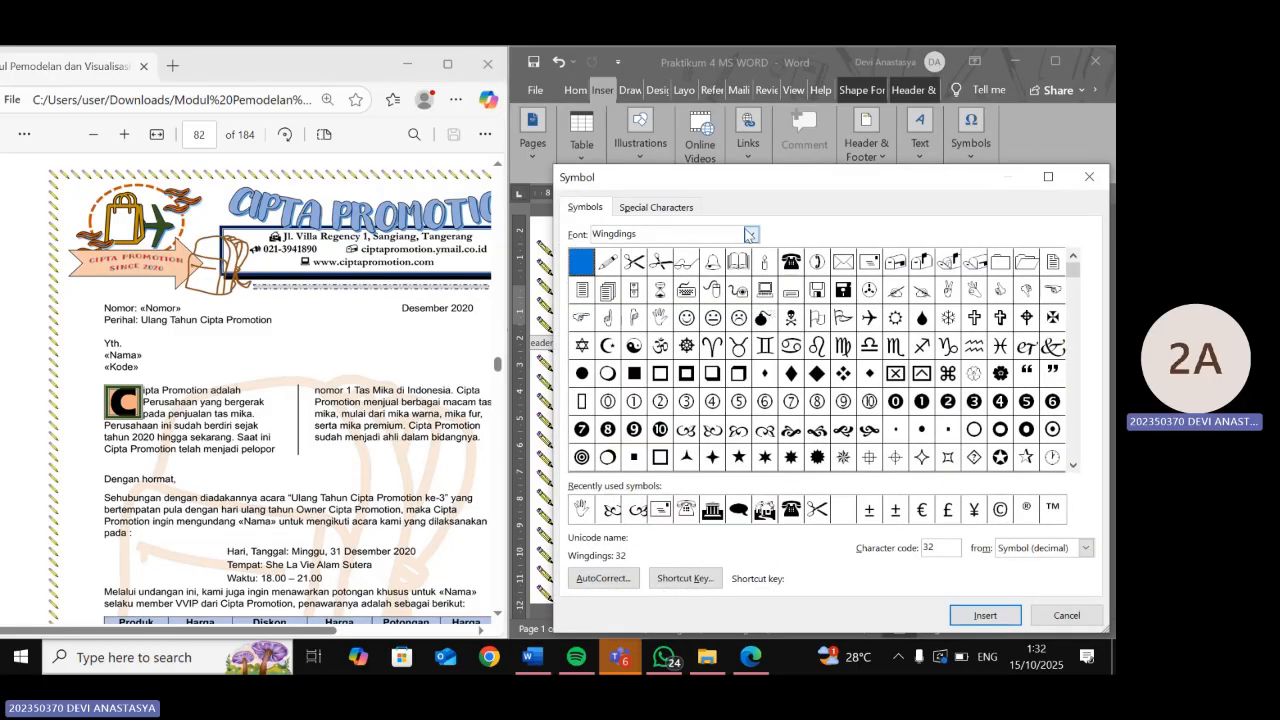
{"action": "left_click", "coordinate": [750, 234]}
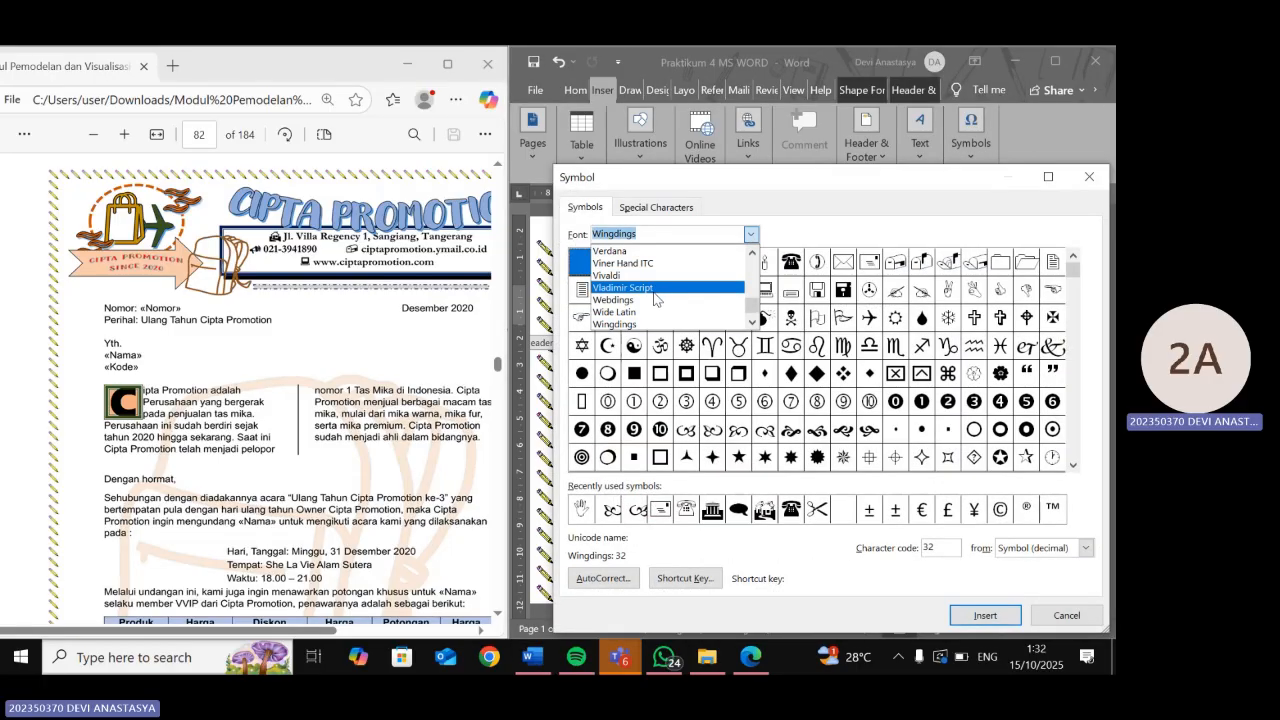
{"action": "left_click", "coordinate": [655, 299]}
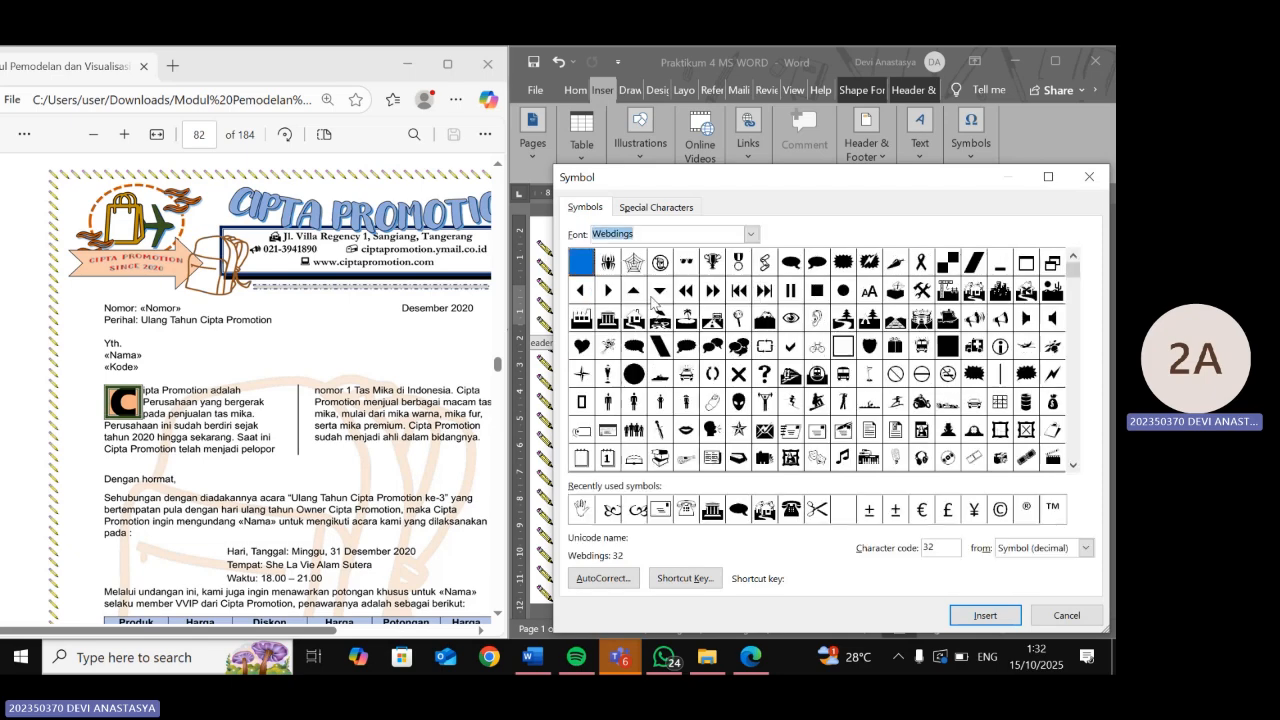
{"action": "left_click", "coordinate": [751, 234]}
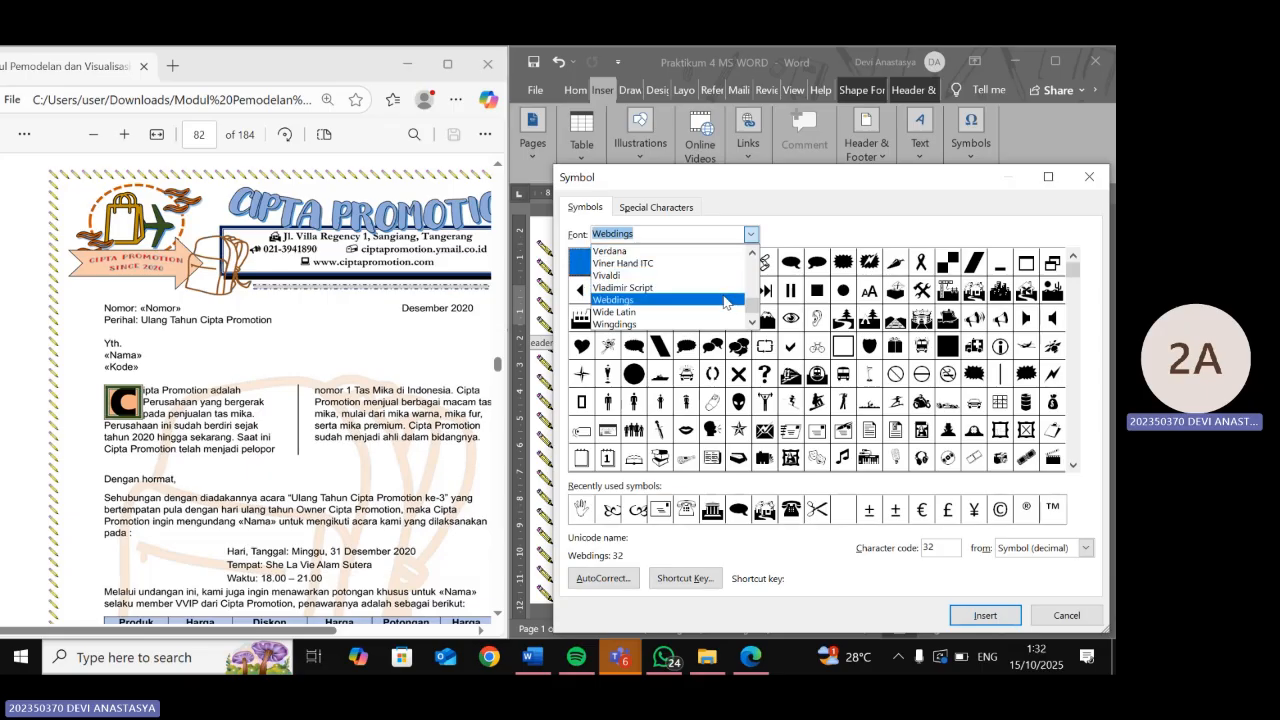
{"action": "left_click", "coordinate": [851, 200]}
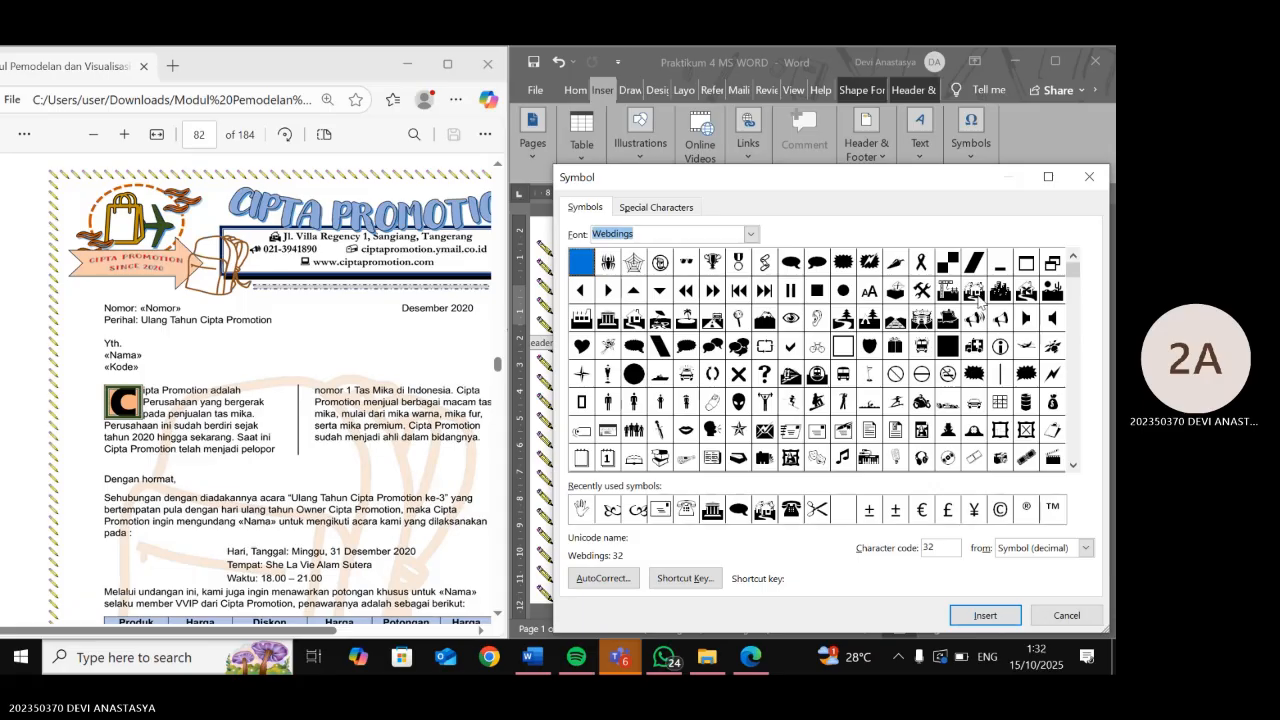
{"action": "left_click", "coordinate": [1027, 295]}
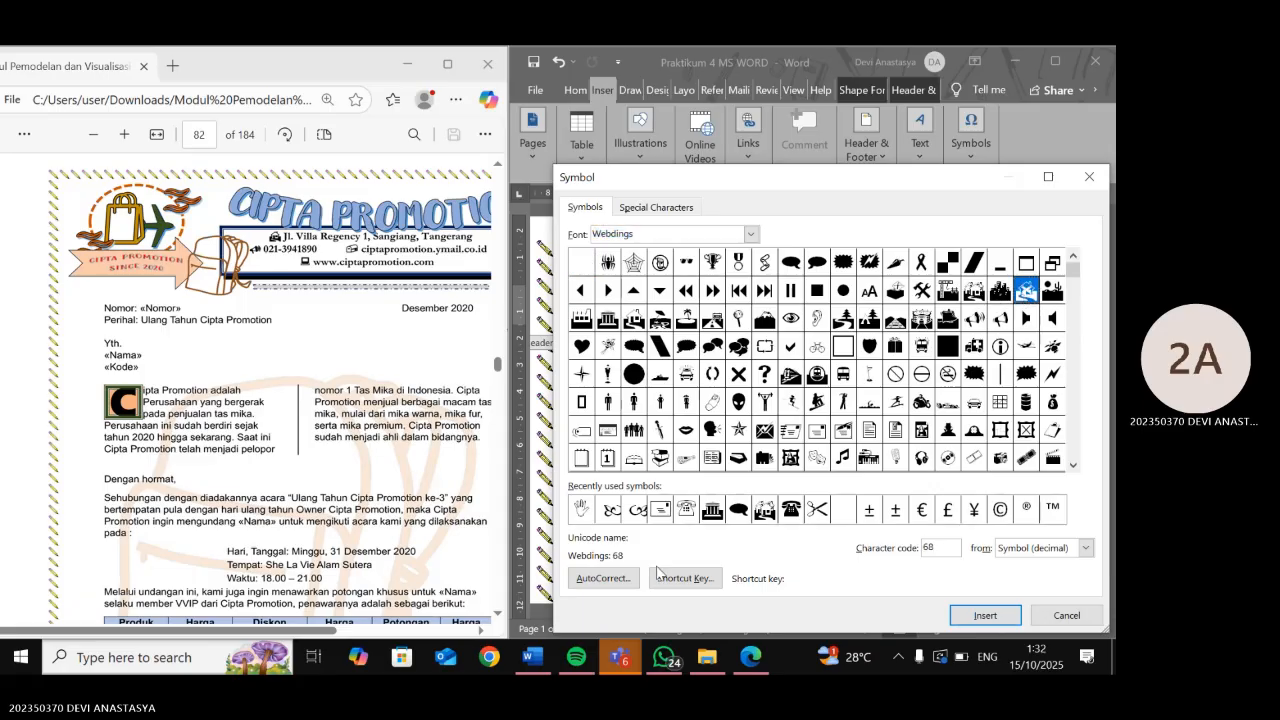
{"action": "left_click_drag", "start_coordinate": [966, 186], "coordinate": [871, 99]}
{"action": "left_click", "coordinate": [886, 530]}
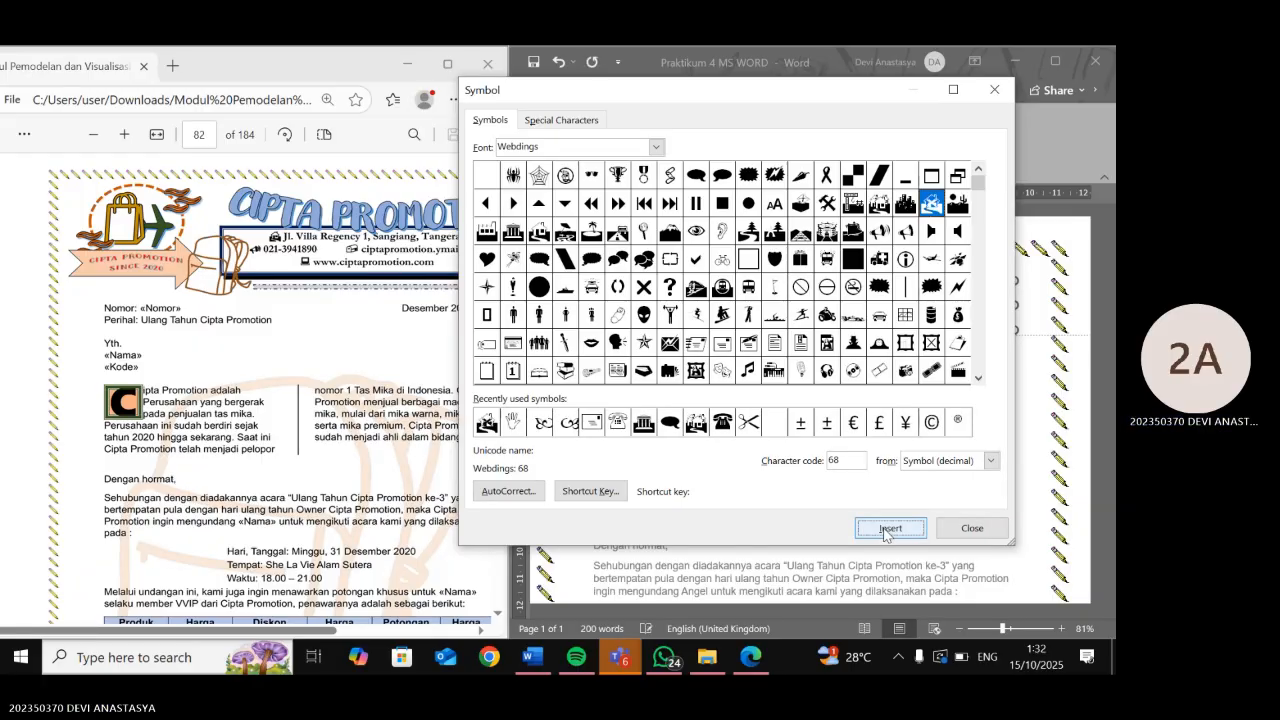
{"action": "left_click", "coordinate": [994, 89]}
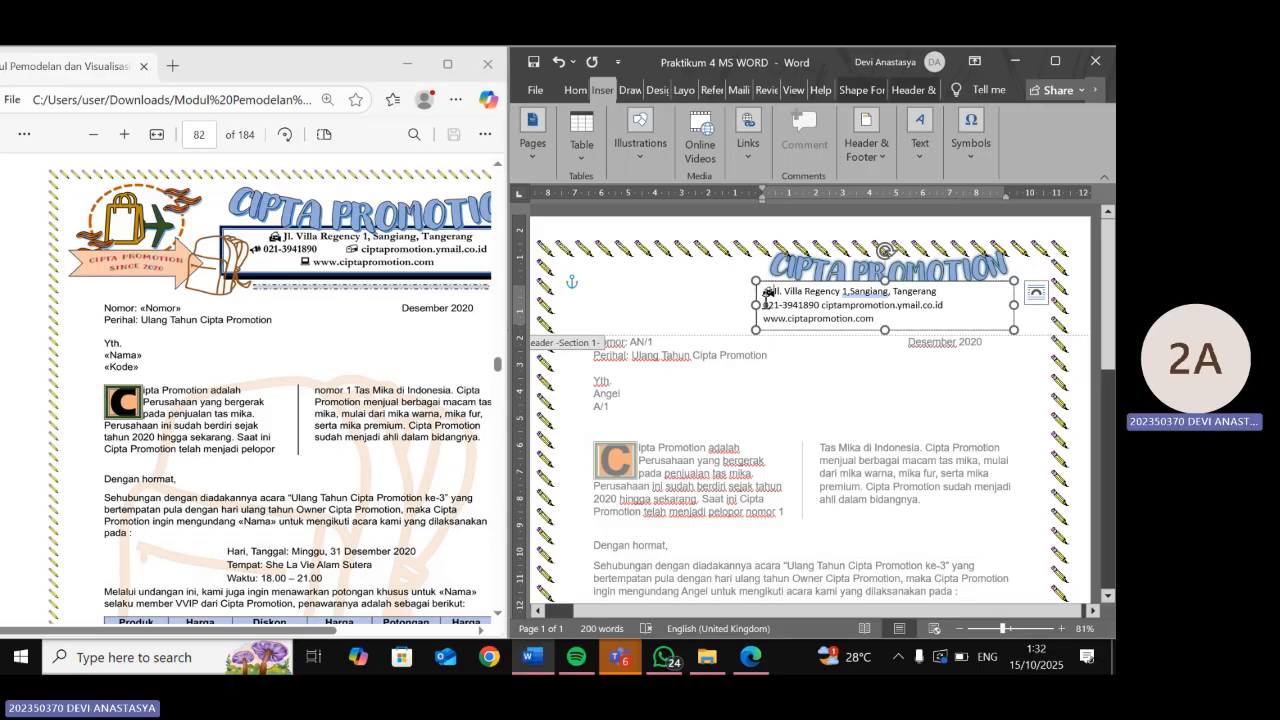
- Insert the Webdings speaker symbol (code 85) before the phone number
{"action": "left_click", "coordinate": [970, 130]}
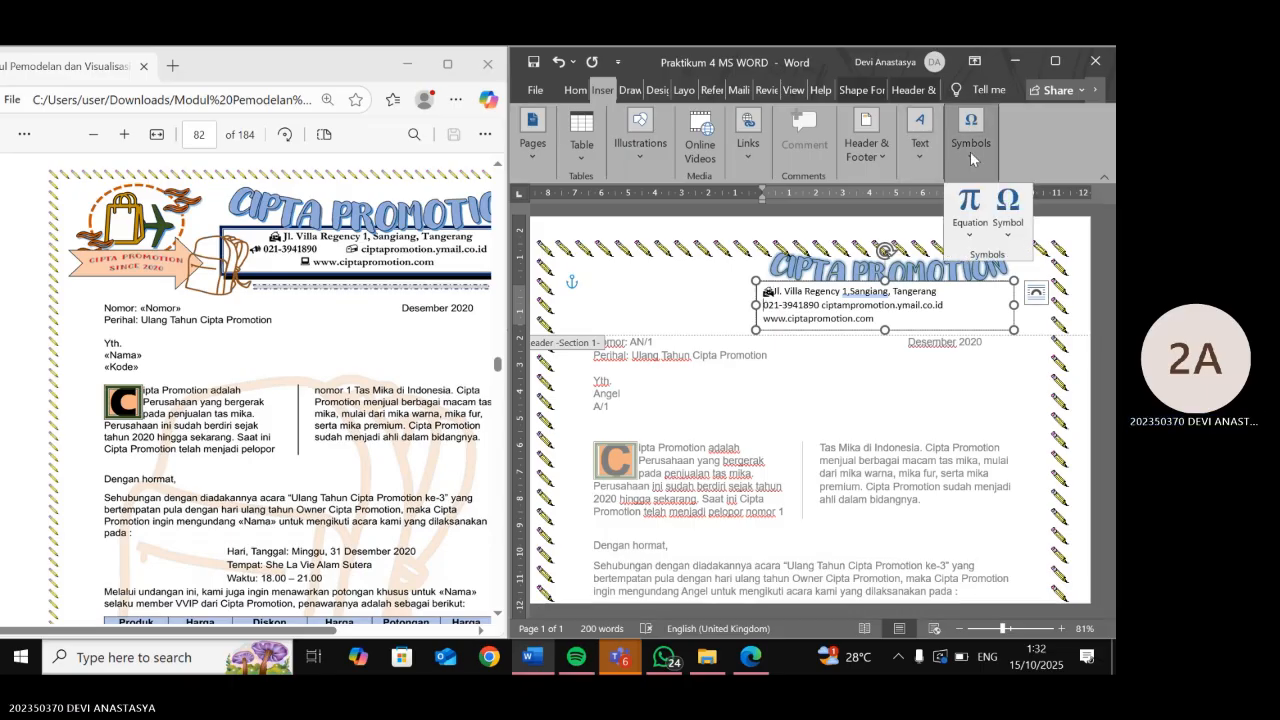
{"action": "left_click", "coordinate": [1007, 205]}
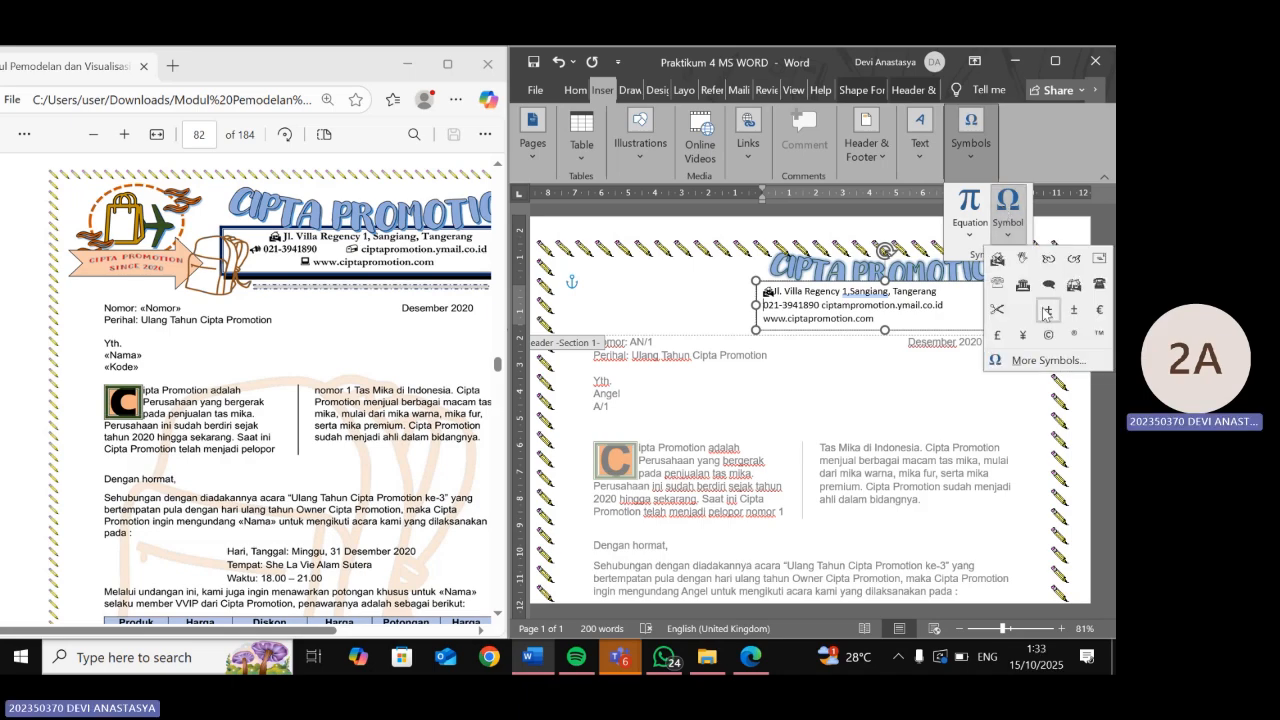
{"action": "left_click", "coordinate": [1030, 360]}
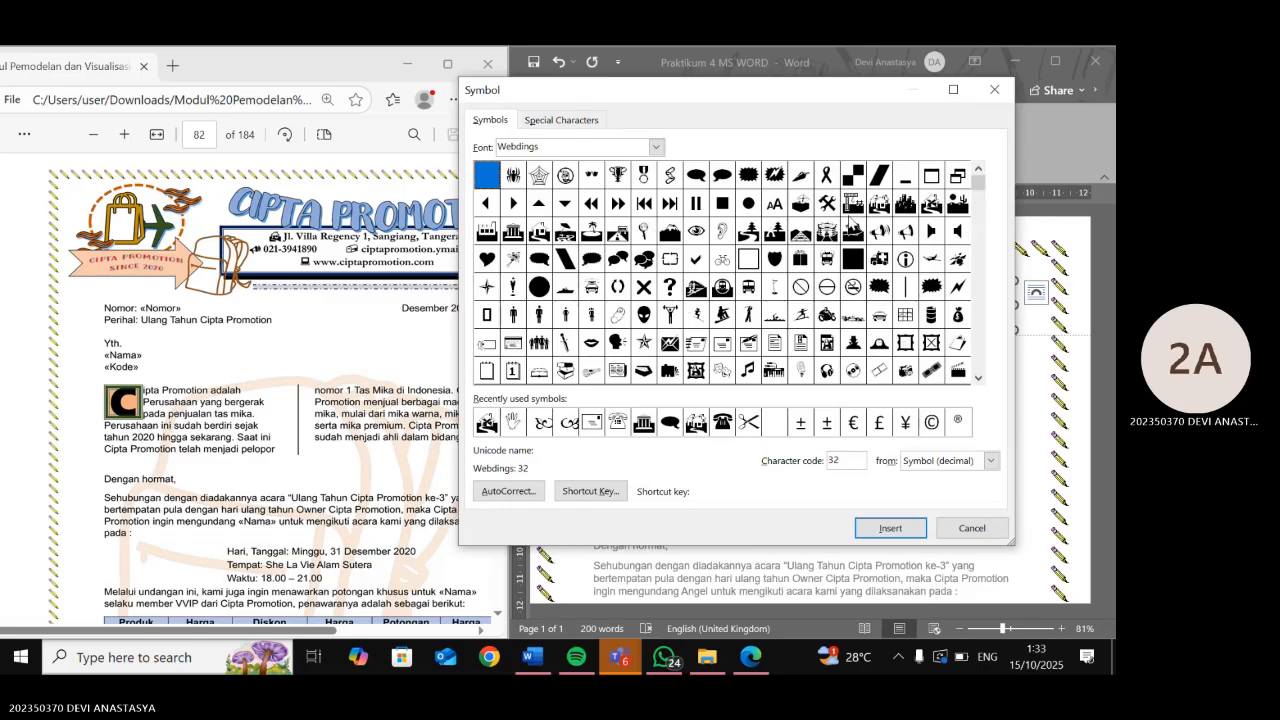
{"action": "left_click", "coordinate": [879, 232]}
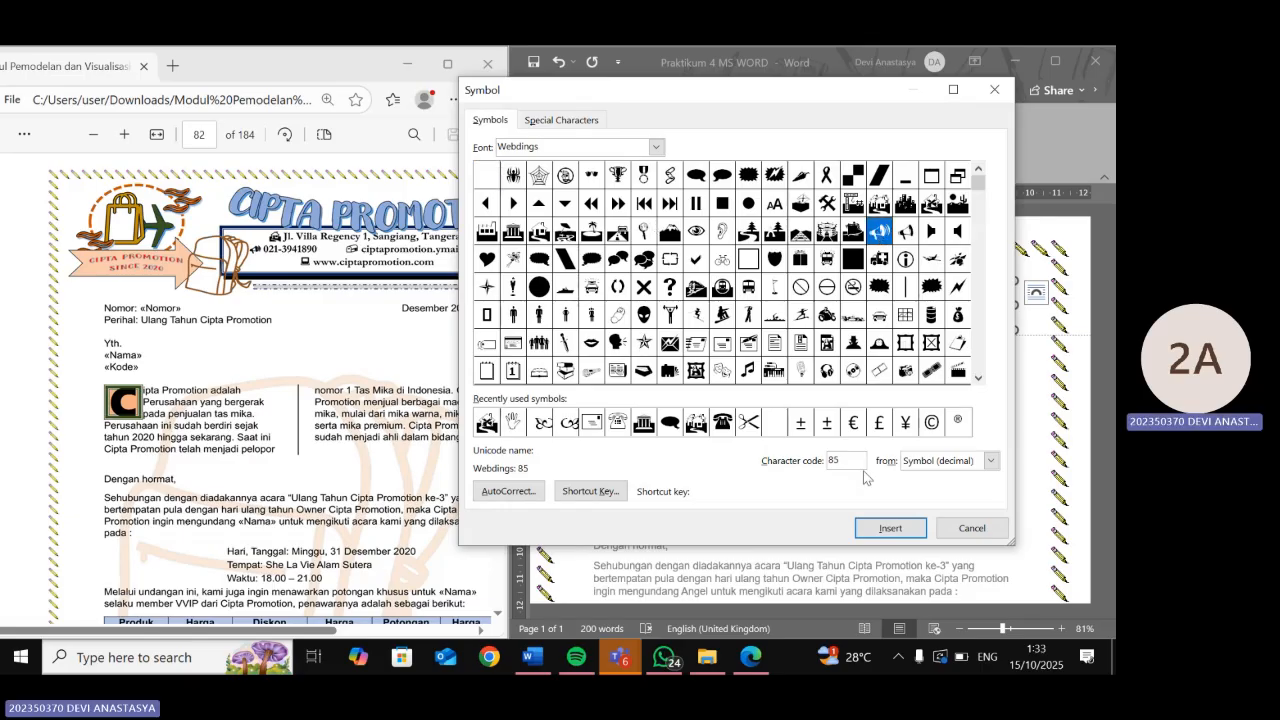
{"action": "left_click", "coordinate": [876, 529]}
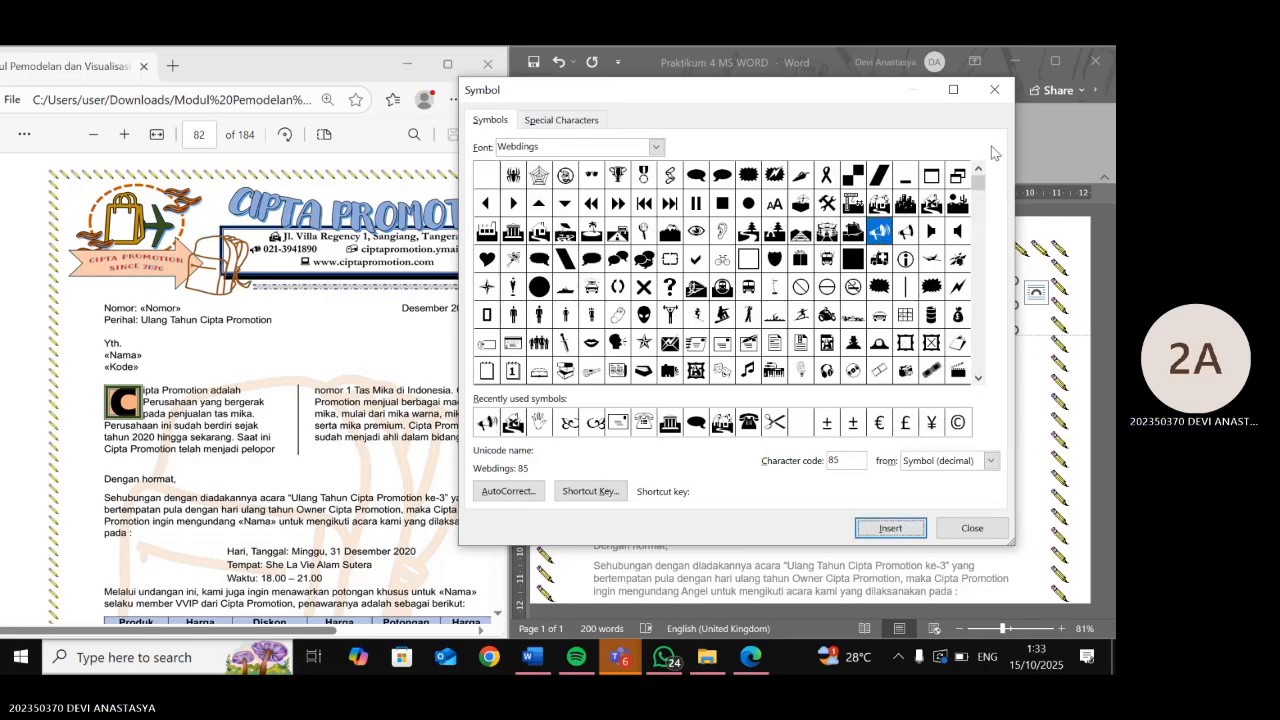
{"action": "left_click", "coordinate": [994, 89]}
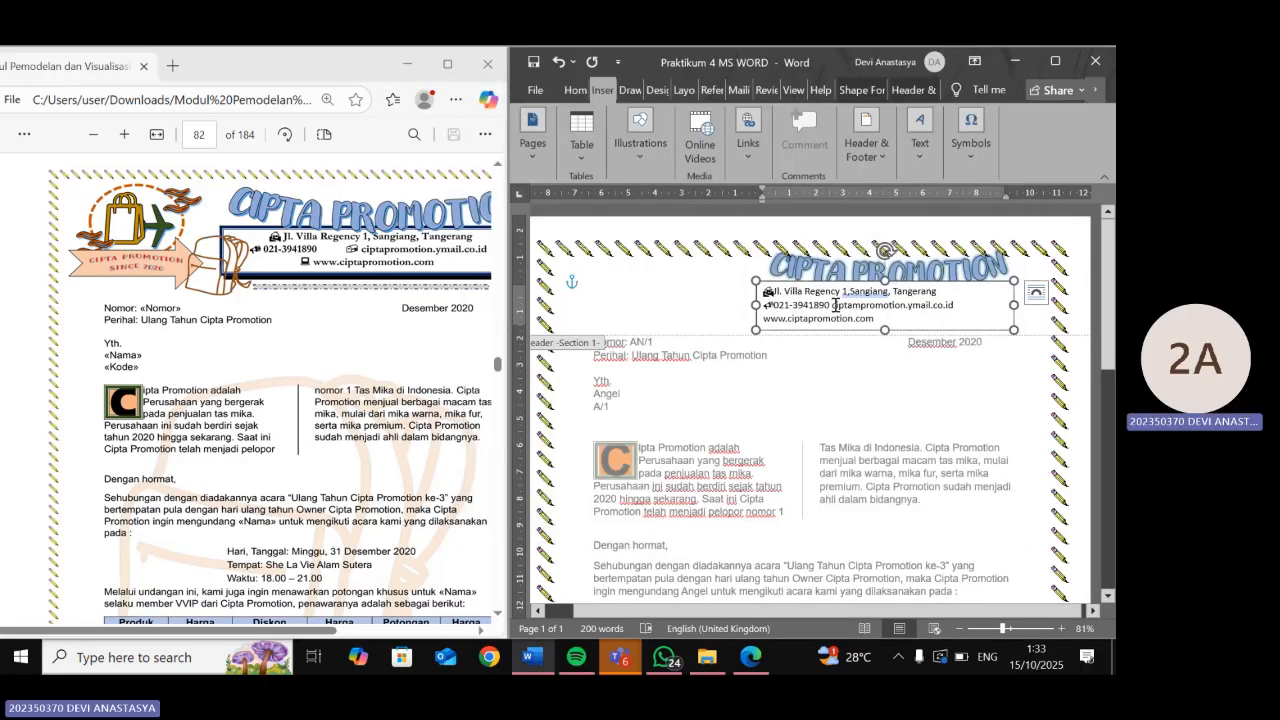
- Insert the Wingdings mailbox symbol (code 44) before the email address
{"action": "left_click", "coordinate": [966, 161]}
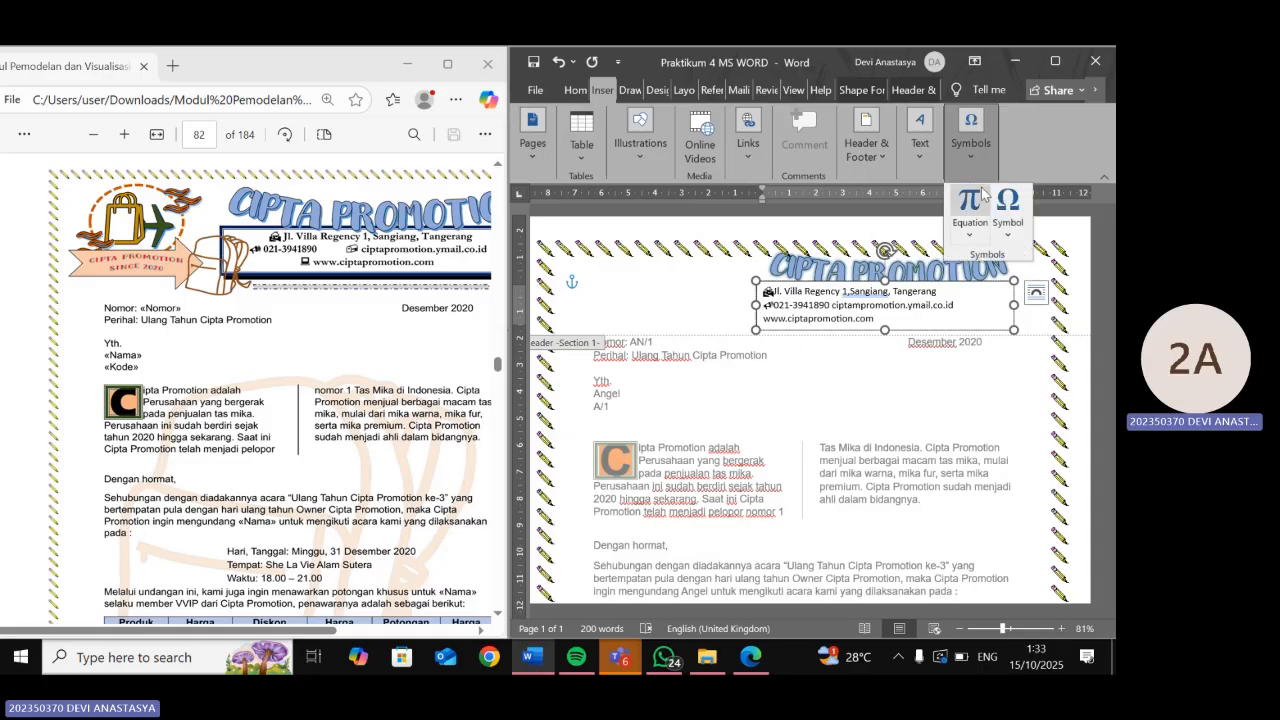
{"action": "left_click", "coordinate": [1007, 208]}
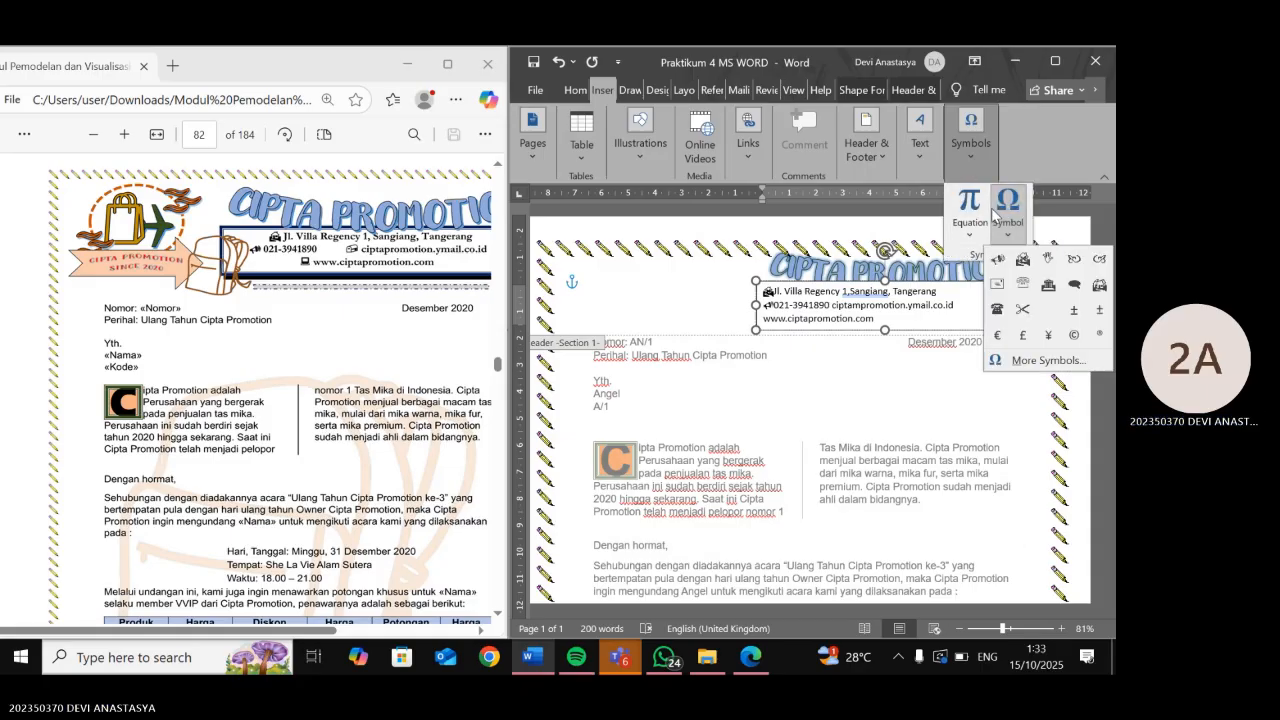
{"action": "left_click", "coordinate": [1020, 364]}
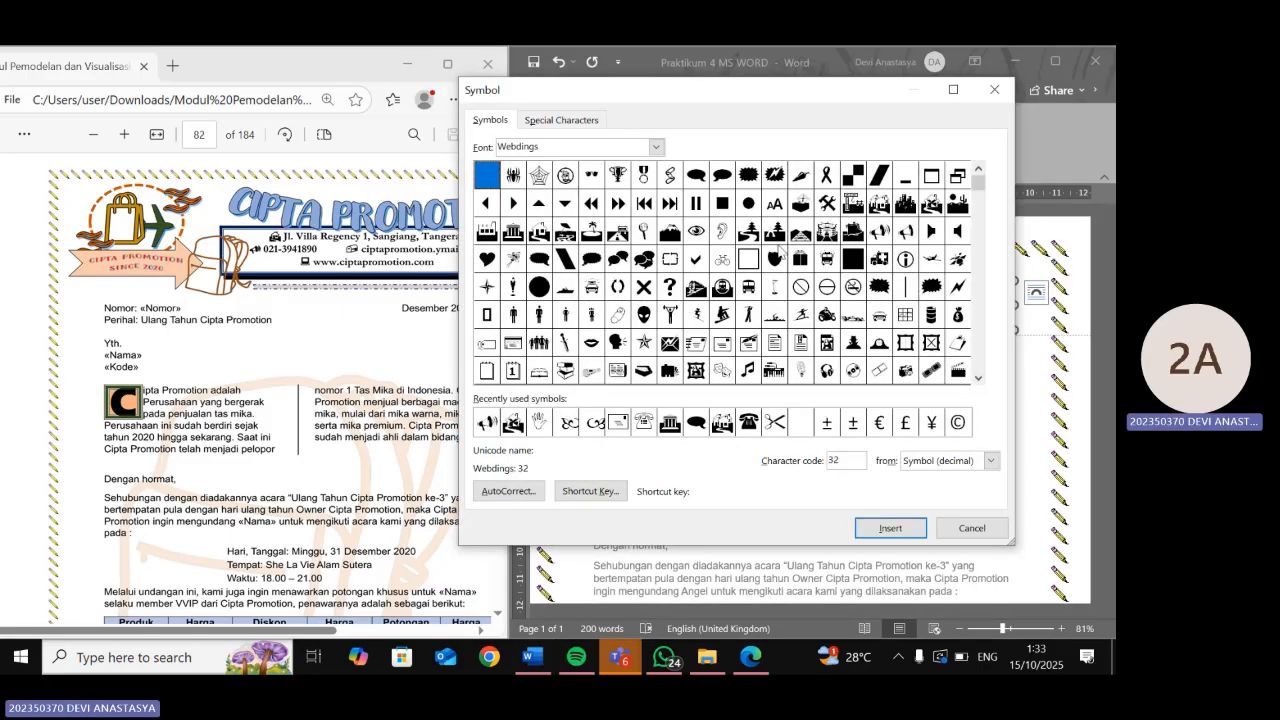
{"action": "left_click", "coordinate": [656, 147]}
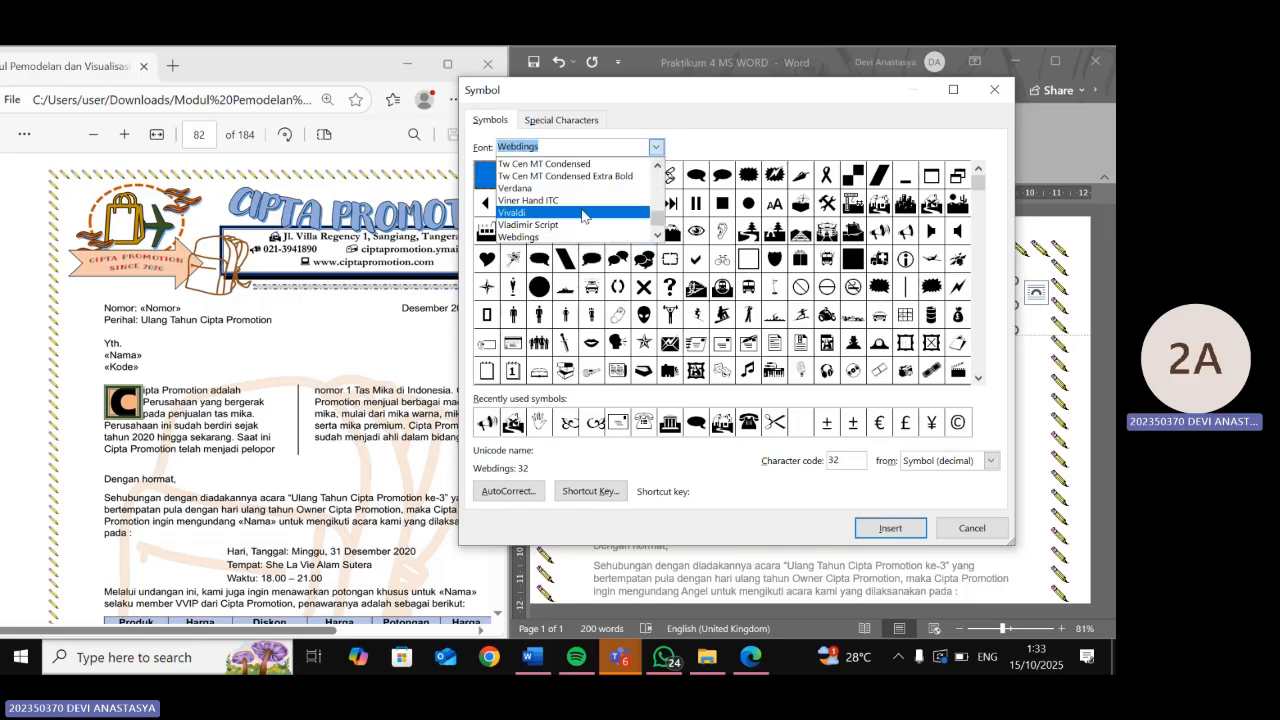
{"action": "scroll", "coordinate": [585, 222], "scroll_direction": "down", "scroll_amount": 1}
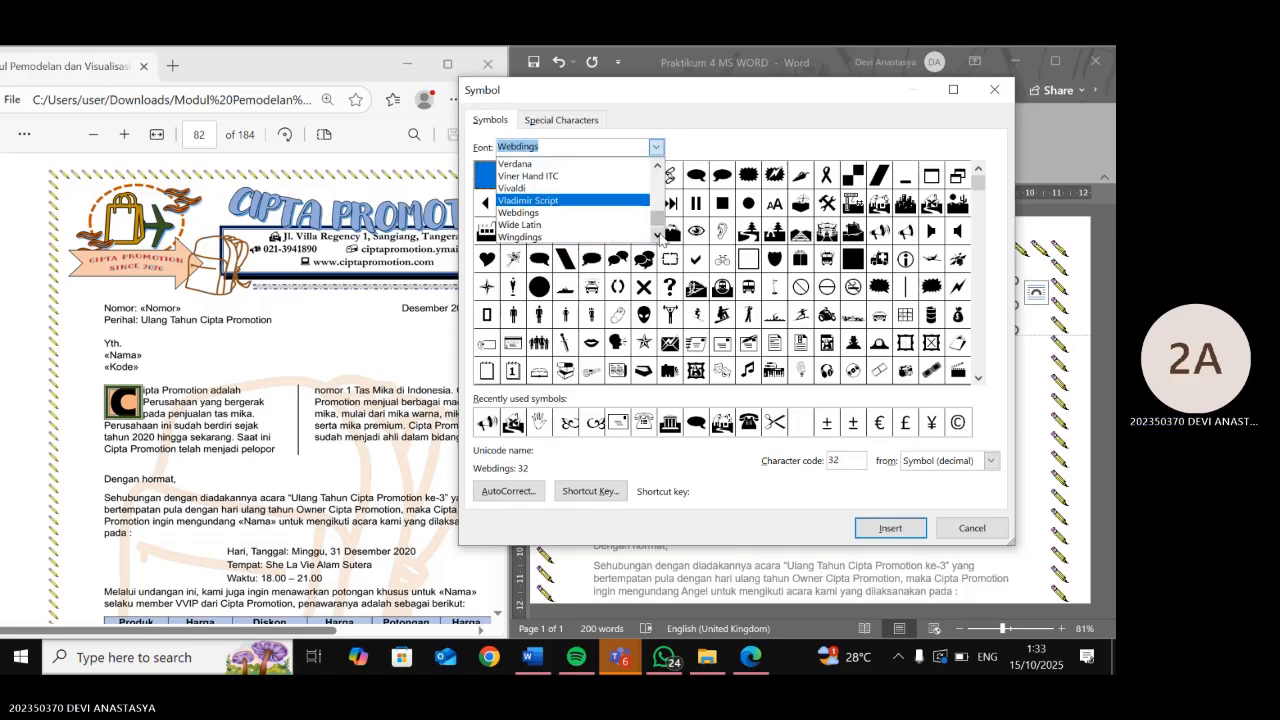
{"action": "scroll", "coordinate": [593, 232], "scroll_direction": "down", "scroll_amount": 1}
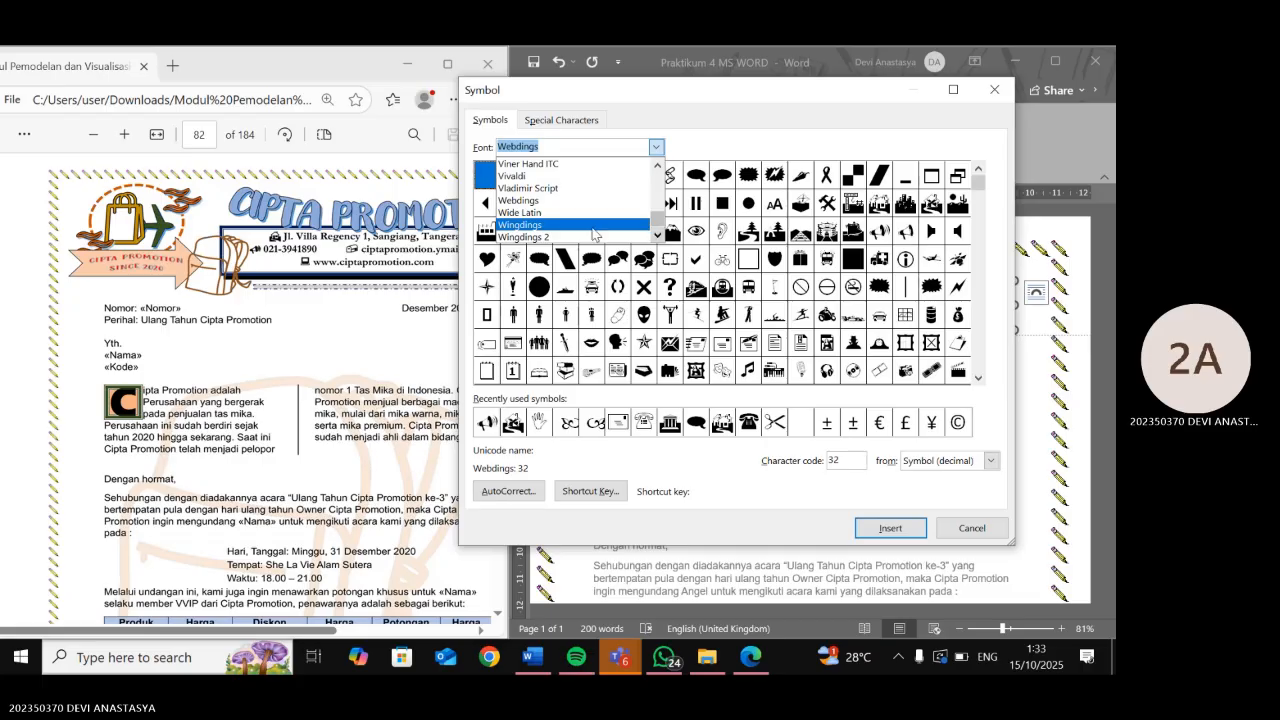
{"action": "left_click", "coordinate": [591, 234]}
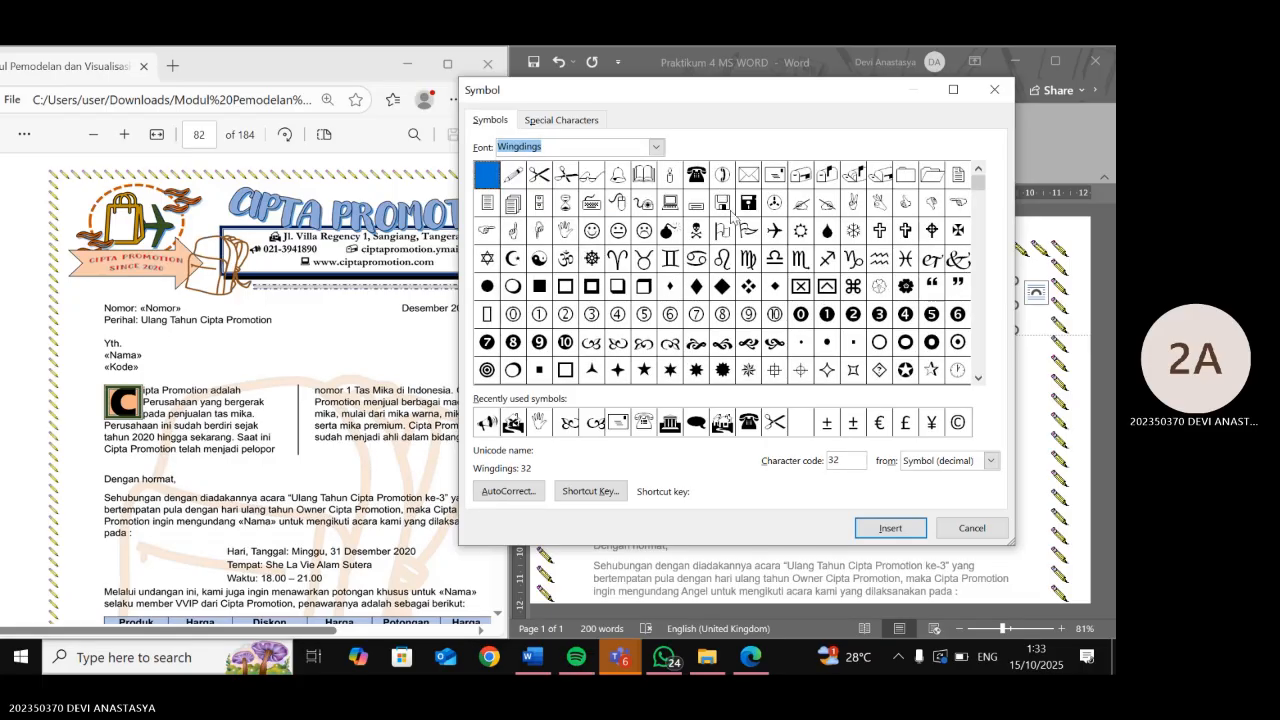
{"action": "left_click", "coordinate": [800, 174]}
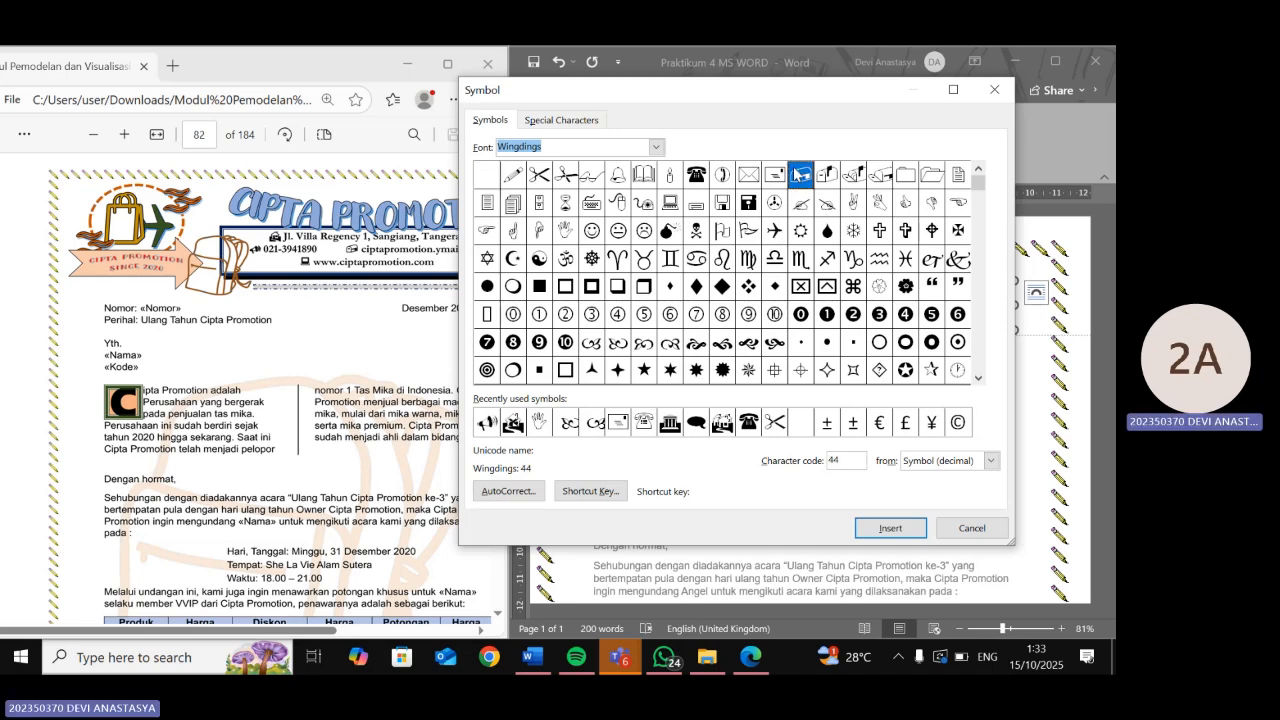
{"action": "left_click", "coordinate": [877, 522]}
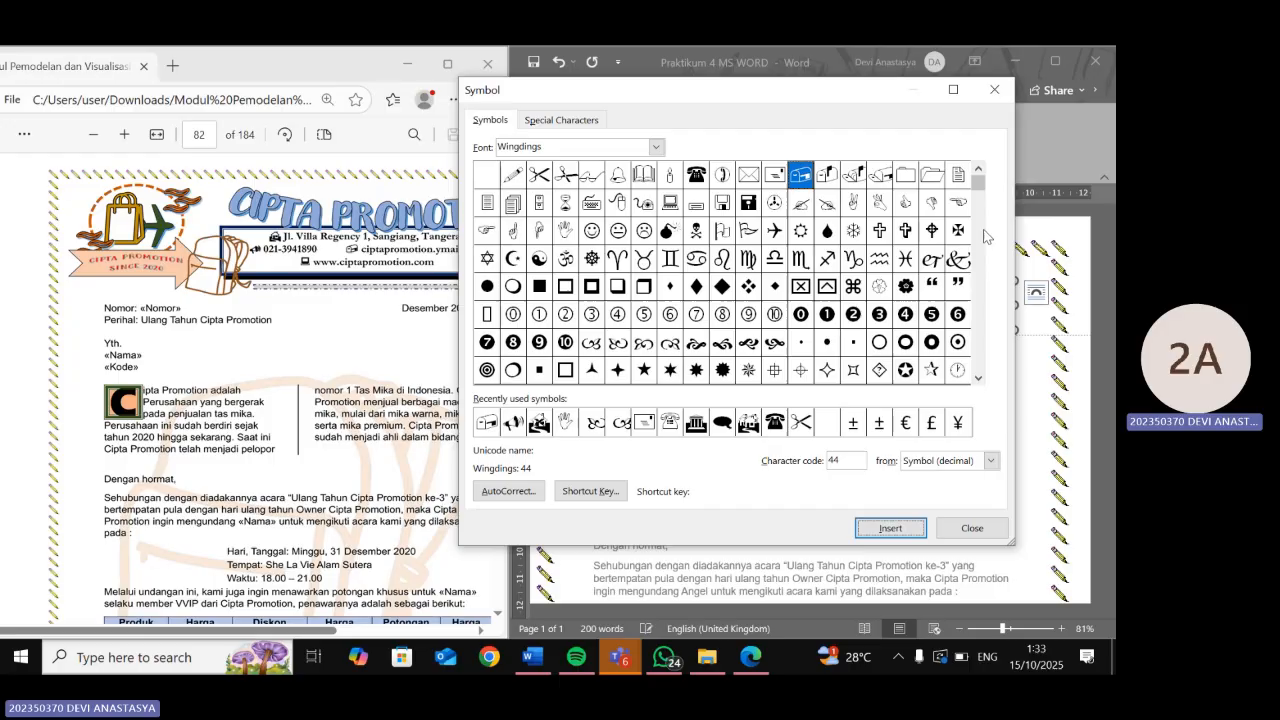
{"action": "left_click", "coordinate": [990, 91]}
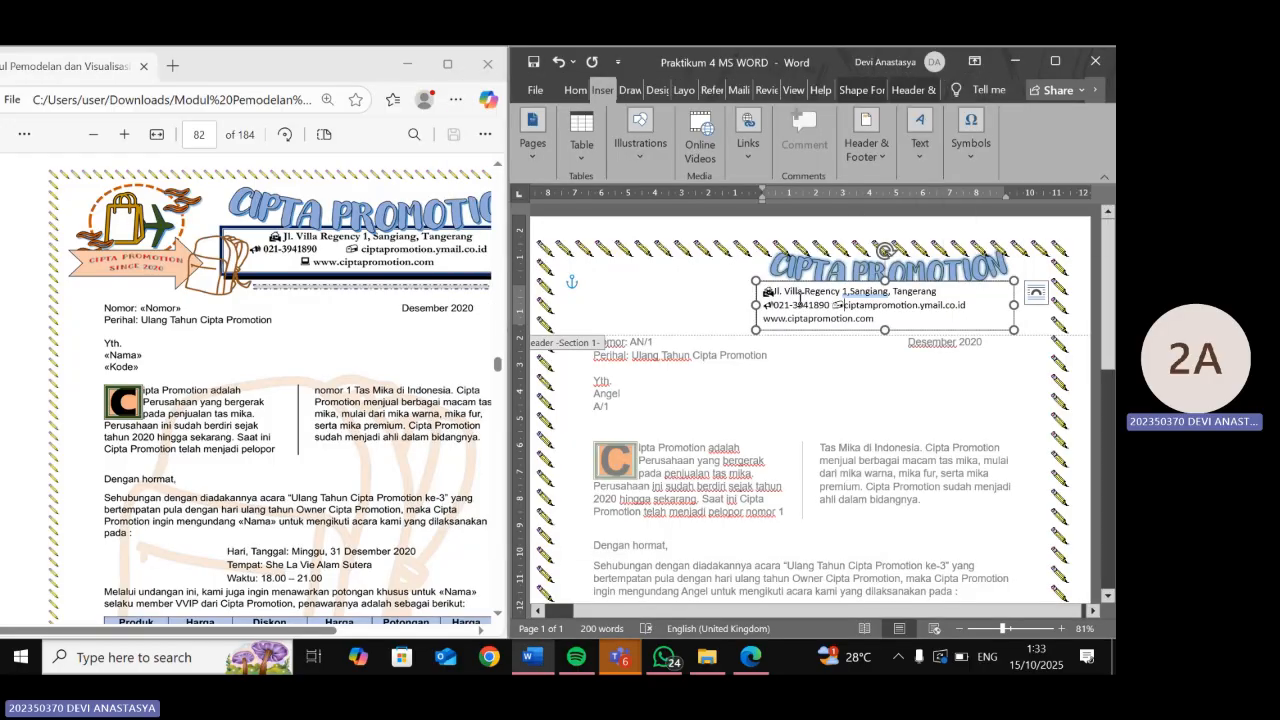
- Put the cursor before the www line and open the Symbol dialog on Wingdings
{"action": "left_click", "coordinate": [764, 318]}
{"action": "left_click", "coordinate": [767, 318]}
{"action": "left_click", "coordinate": [970, 150]}
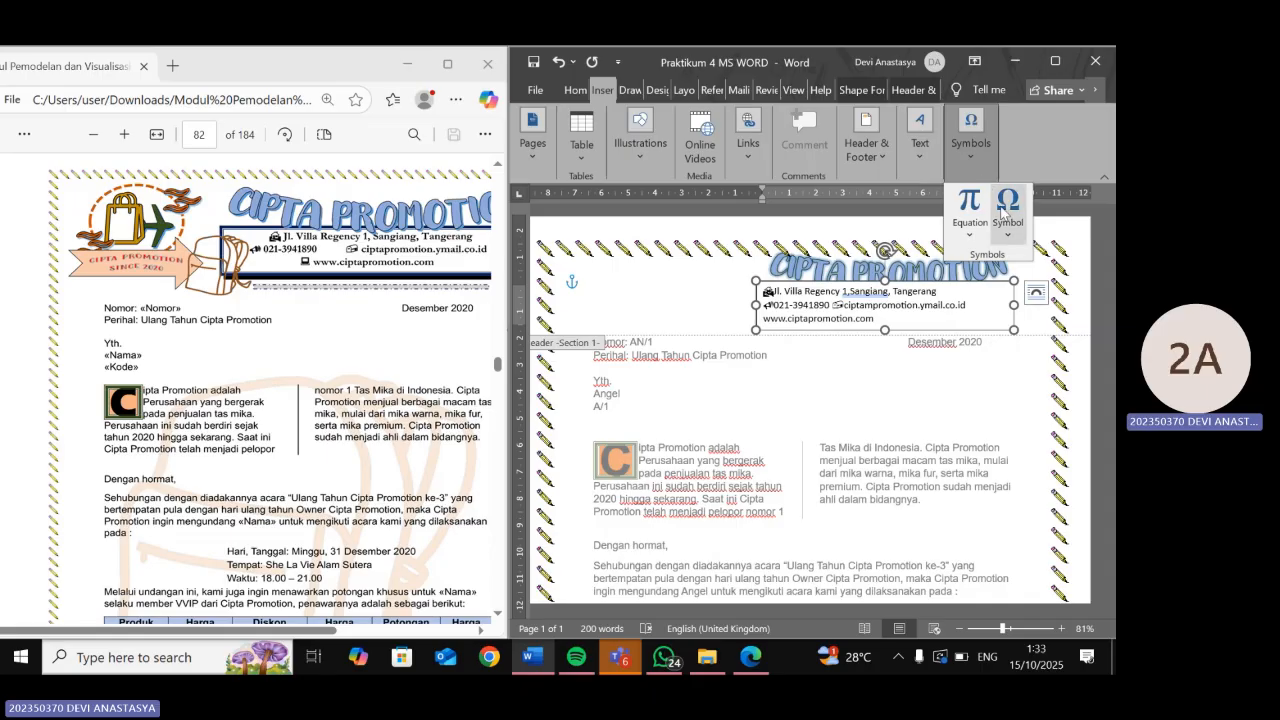
{"action": "left_click", "coordinate": [1005, 213]}
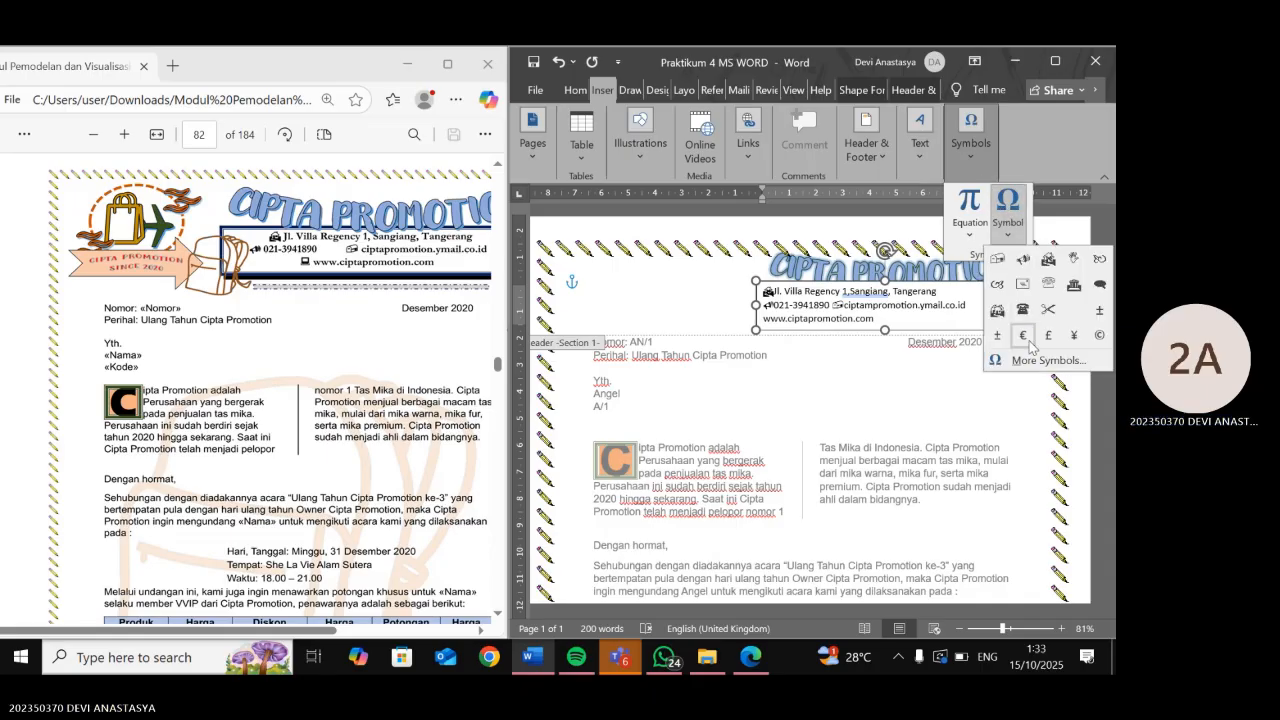
{"action": "left_click", "coordinate": [1040, 361]}
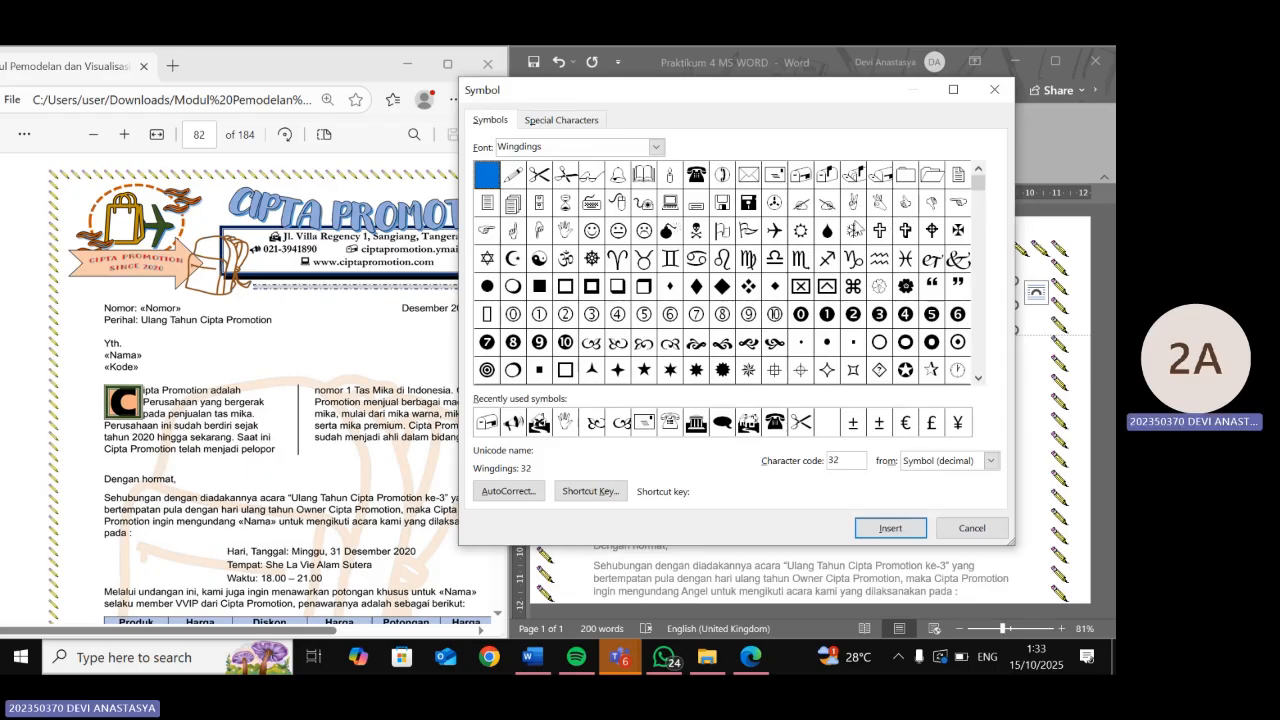
{"action": "left_click", "coordinate": [657, 148]}
{"action": "left_click", "coordinate": [623, 238]}
- Compare Webdings and Wingdings 3, return to Wingdings, and close without inserting anything
{"action": "left_click", "coordinate": [783, 230]}
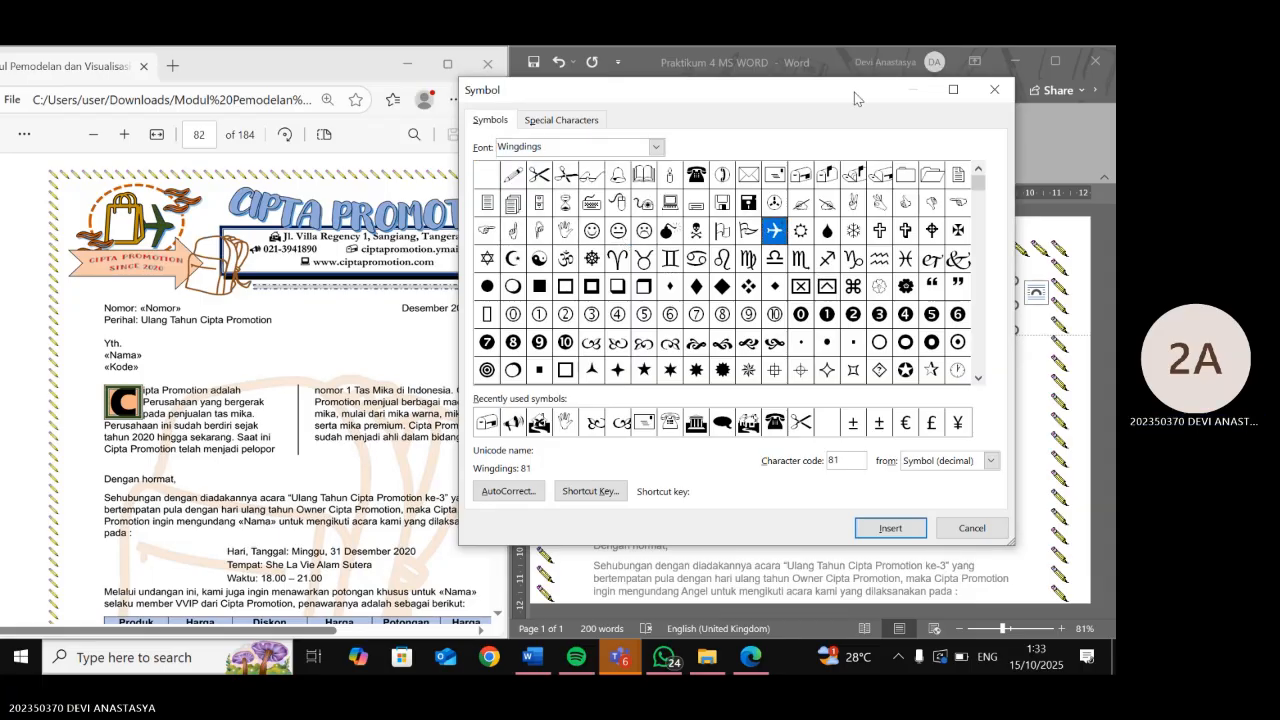
{"action": "left_click_drag", "start_coordinate": [851, 94], "coordinate": [781, 64]}
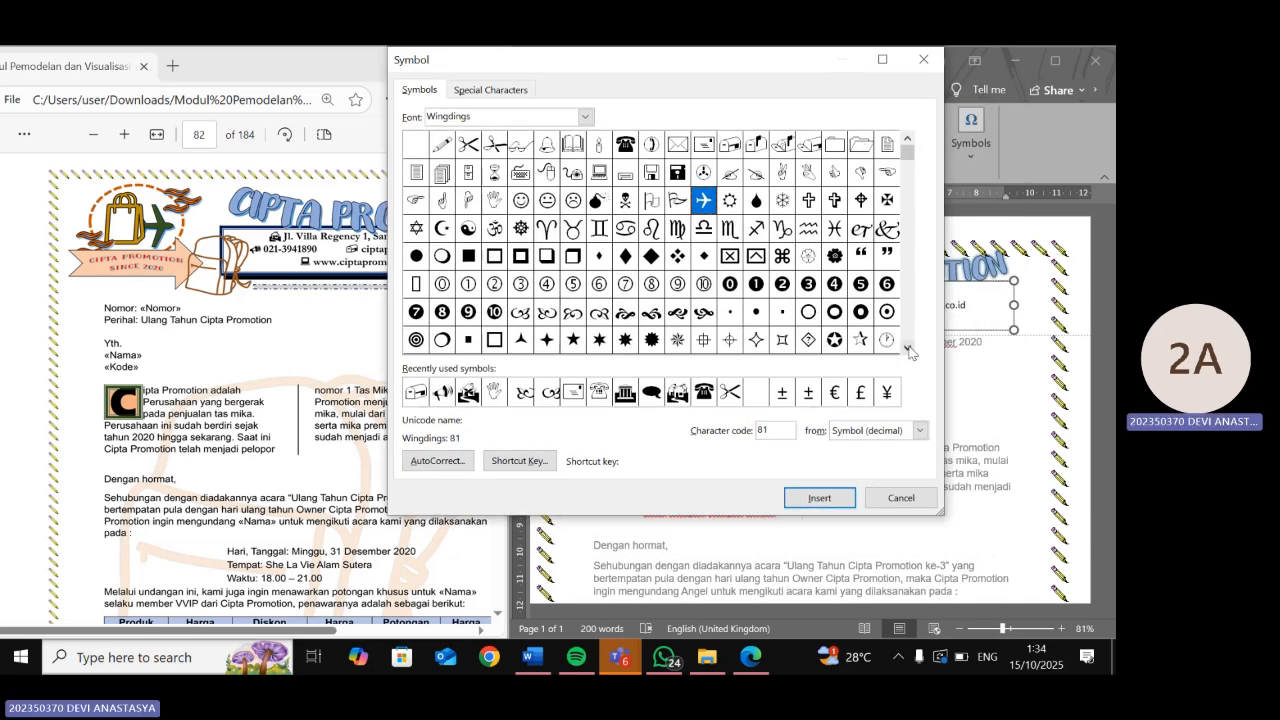
{"action": "left_click", "coordinate": [907, 347]}
{"action": "left_click", "coordinate": [907, 347]}
{"action": "left_click", "coordinate": [907, 347]}
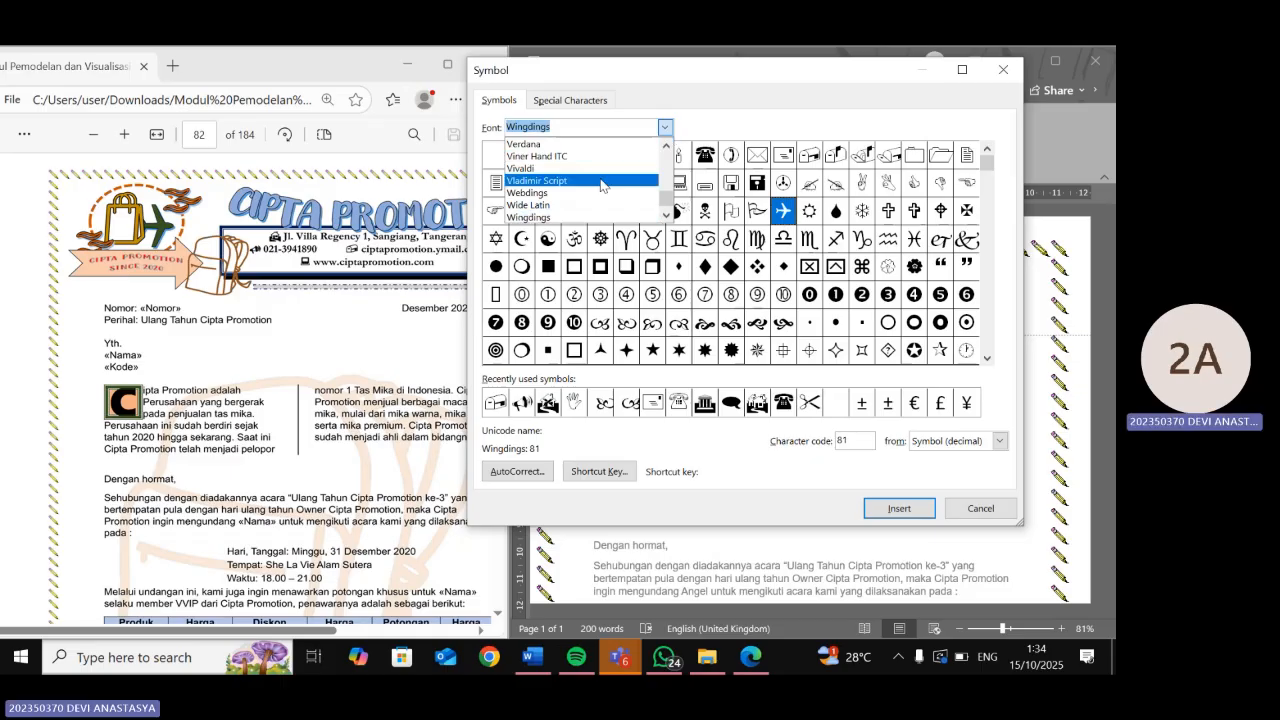
{"action": "left_click", "coordinate": [598, 193]}
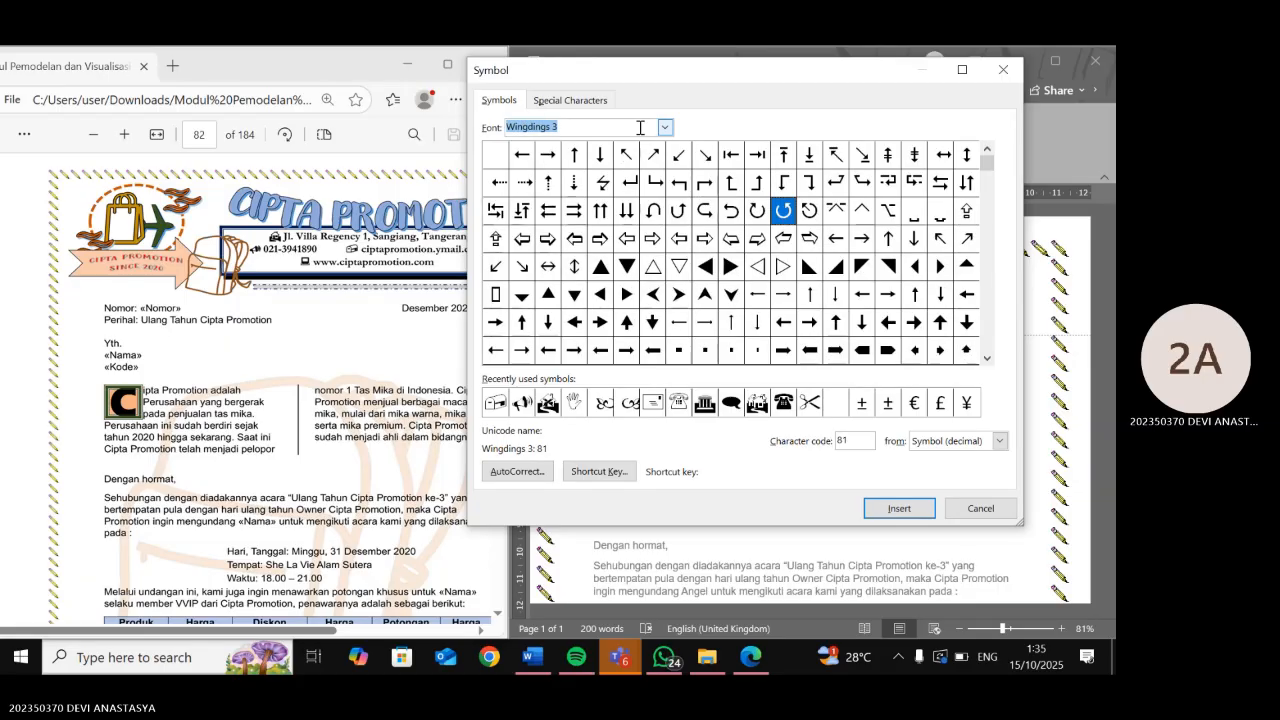
{"action": "left_click", "coordinate": [668, 129]}
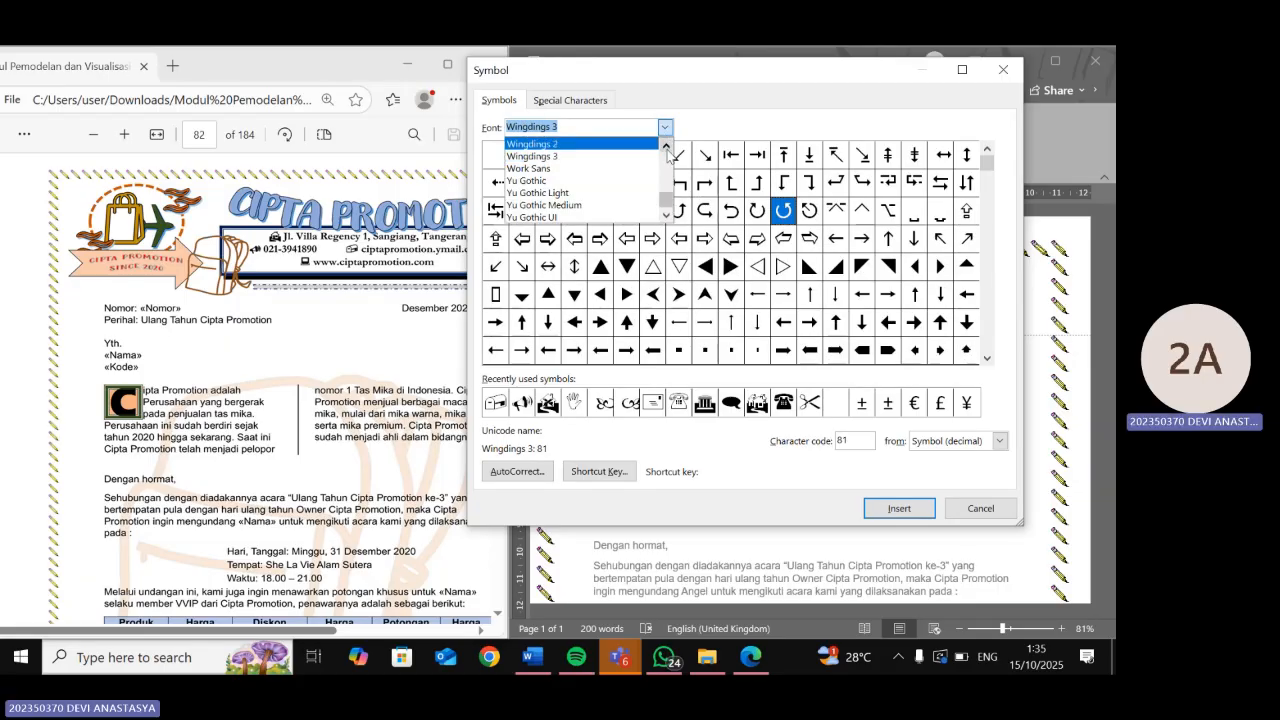
{"action": "left_click", "coordinate": [666, 143]}
{"action": "left_click", "coordinate": [666, 143]}
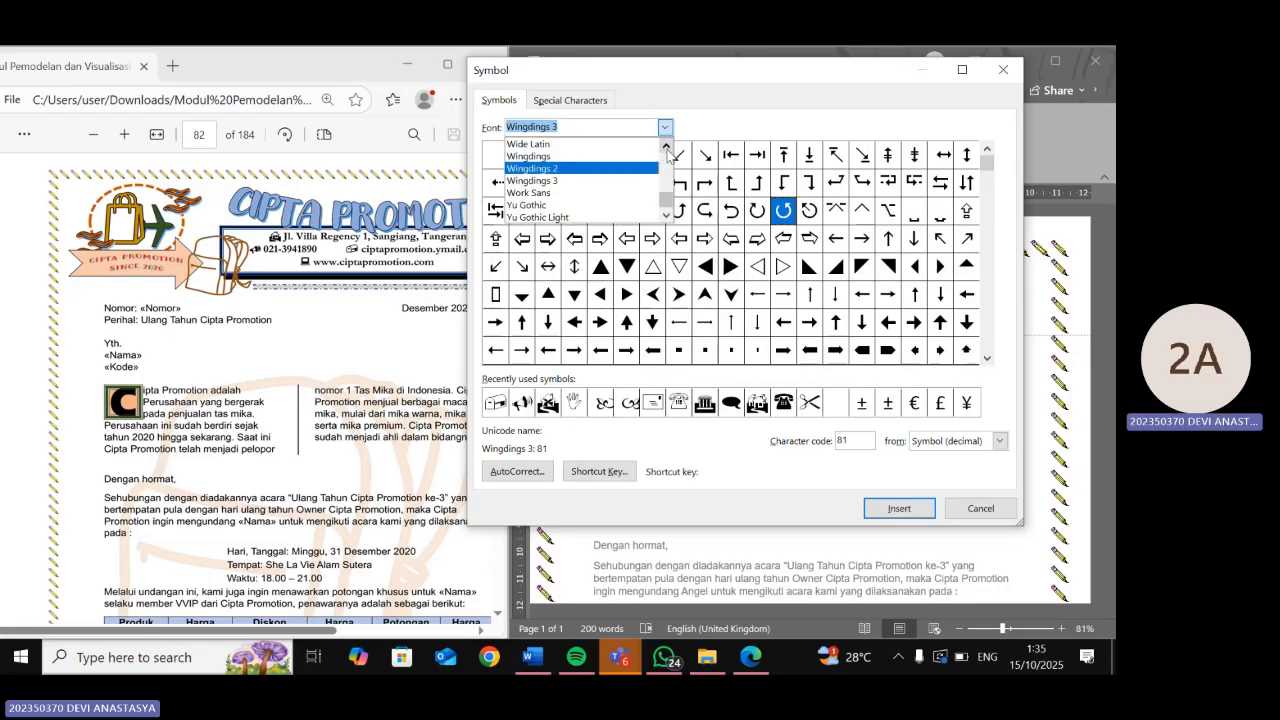
{"action": "left_click", "coordinate": [613, 156]}
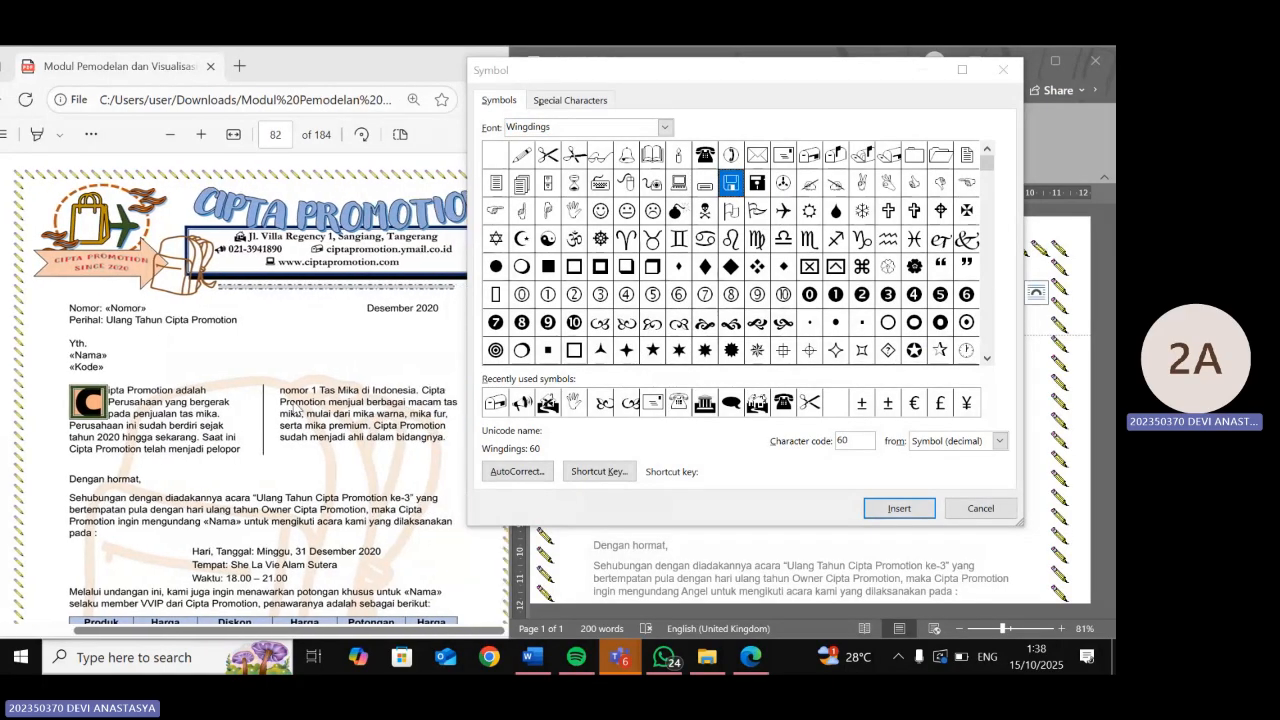
{"action": "scroll", "coordinate": [297, 410], "scroll_direction": "right", "scroll_amount": 2}
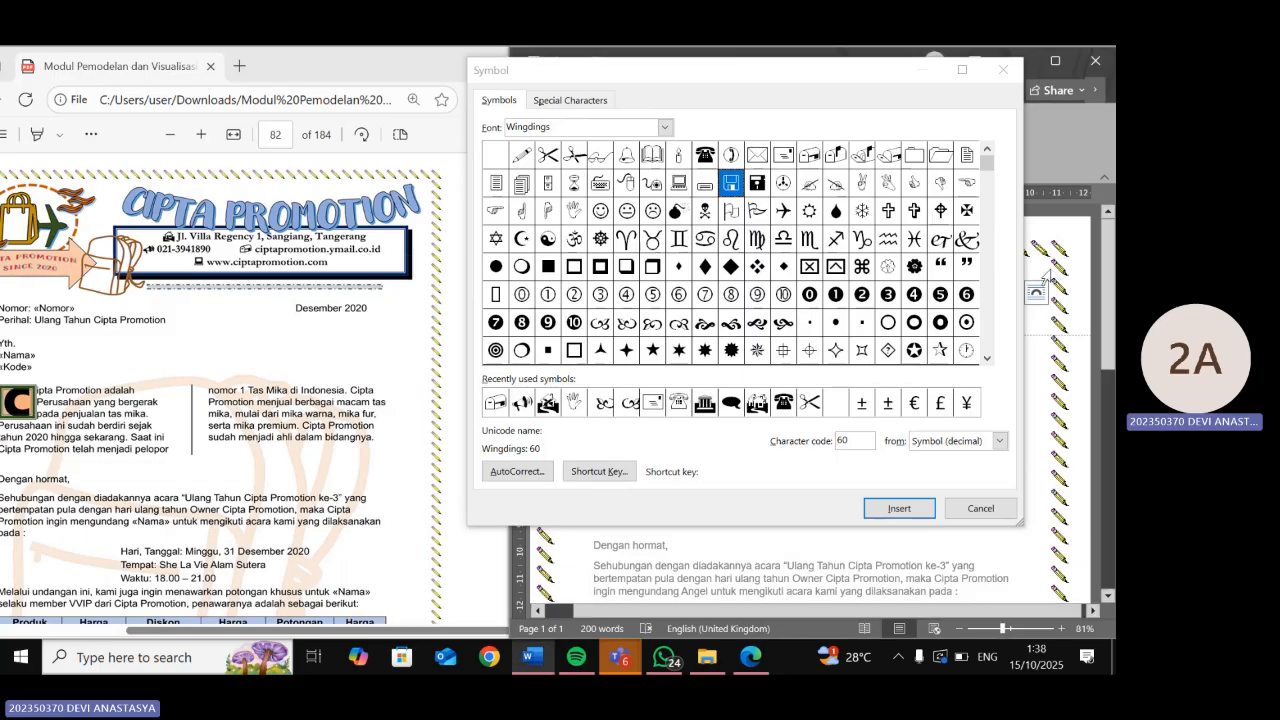
{"action": "left_click", "coordinate": [1003, 70]}
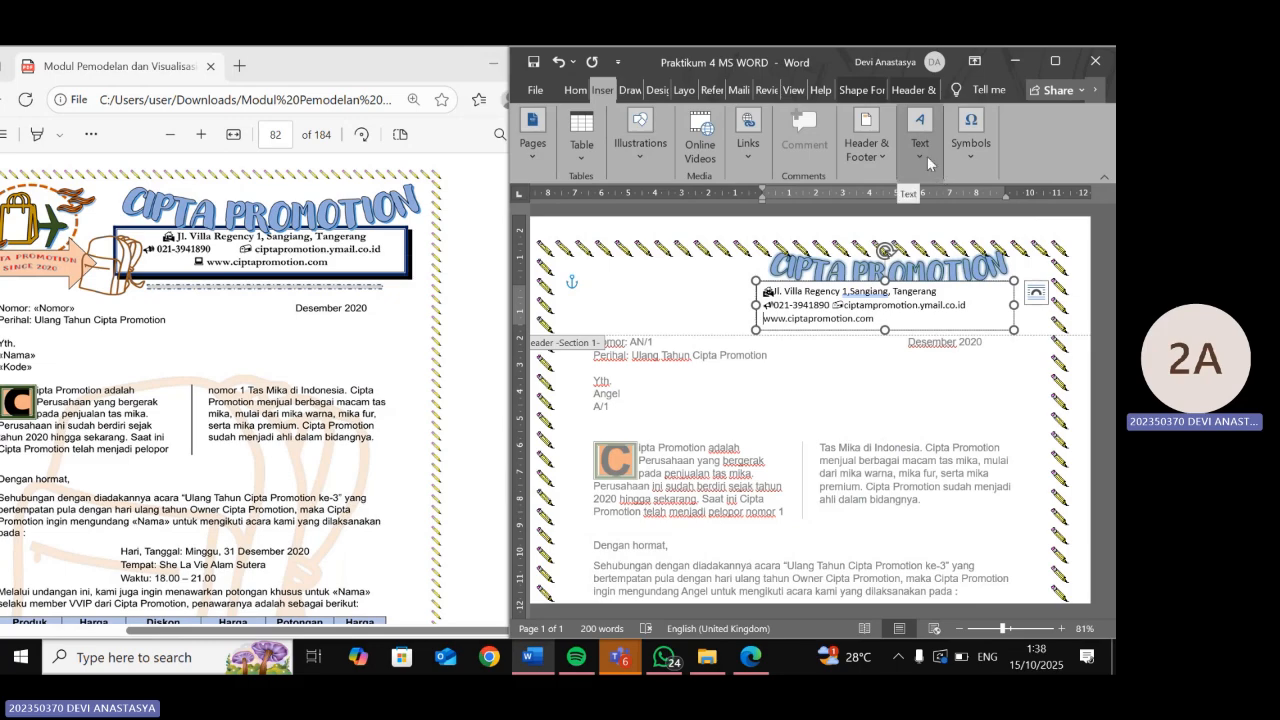
{"action": "left_click", "coordinate": [970, 135]}
{"action": "left_click", "coordinate": [1007, 208]}
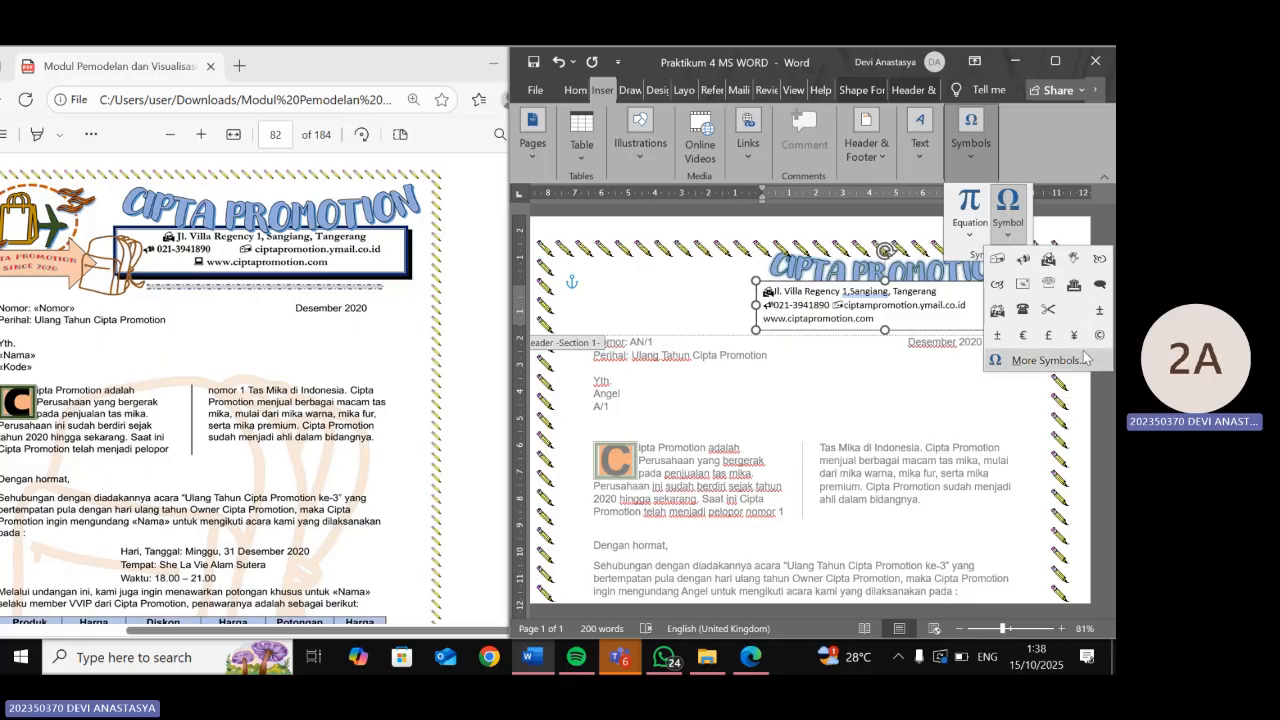
{"action": "left_click", "coordinate": [1045, 360]}
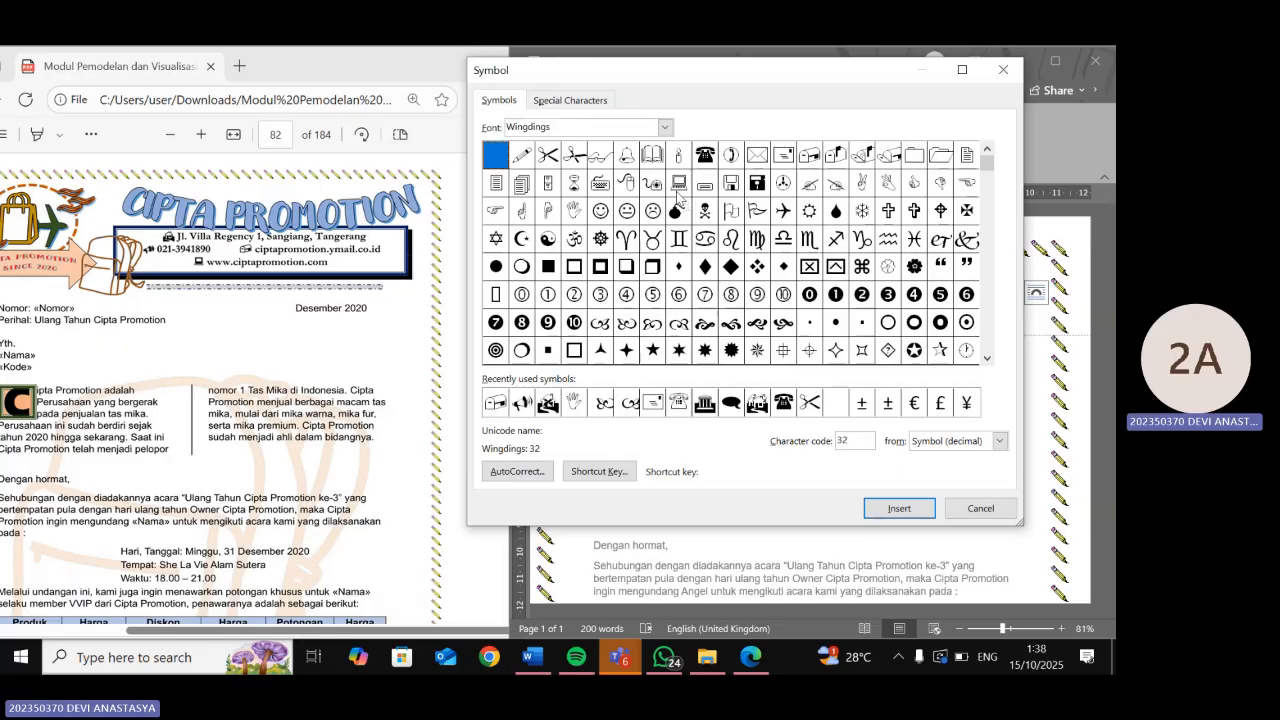
{"action": "left_click", "coordinate": [678, 186]}
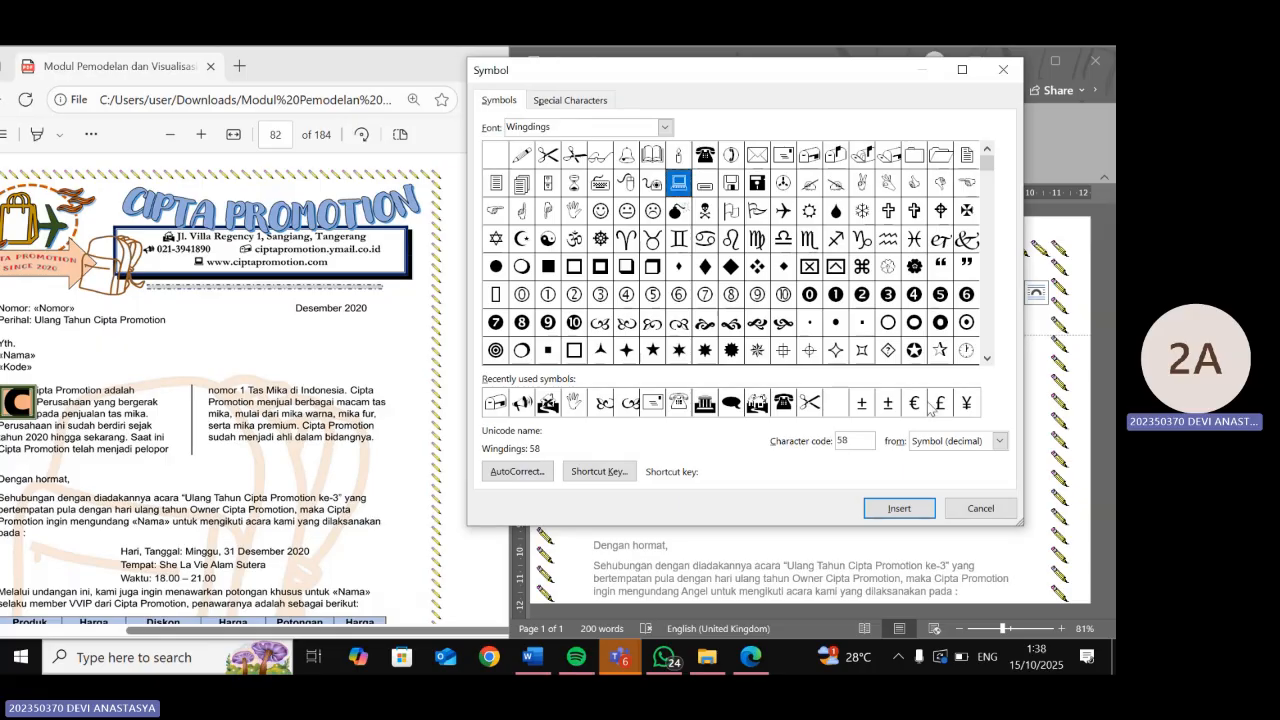
{"action": "left_click", "coordinate": [909, 516]}
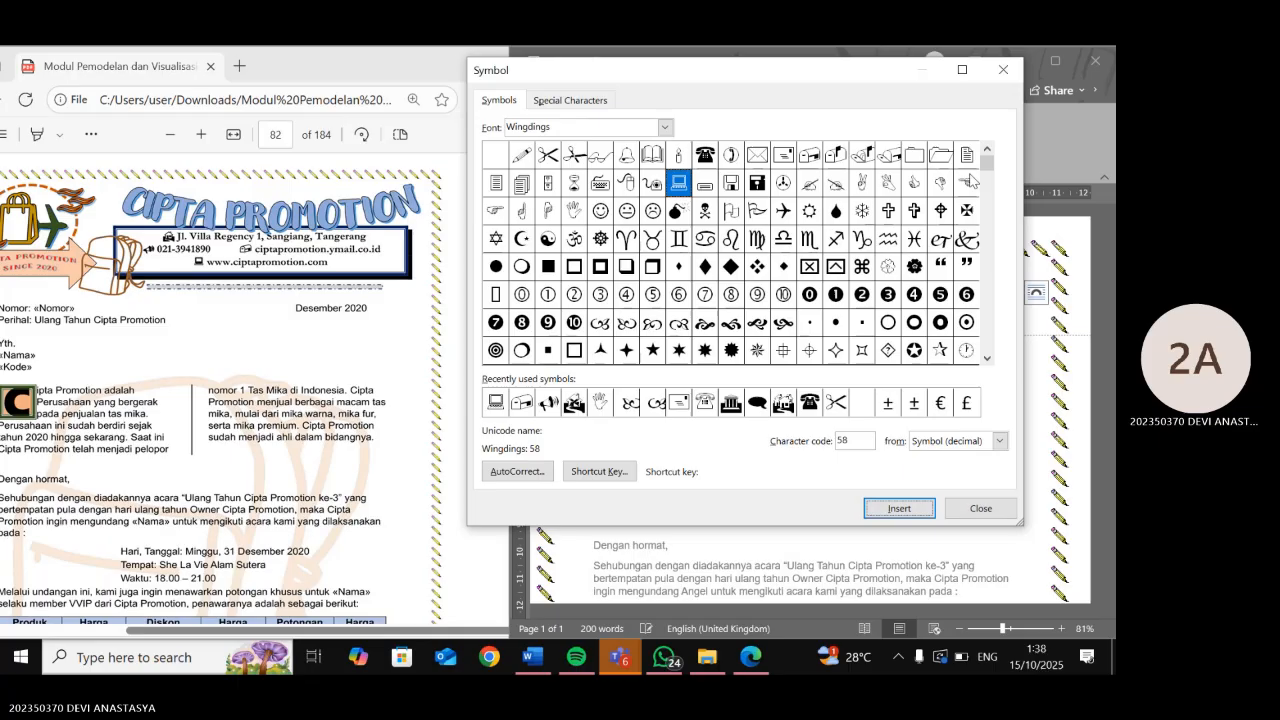
{"action": "left_click", "coordinate": [1004, 70]}
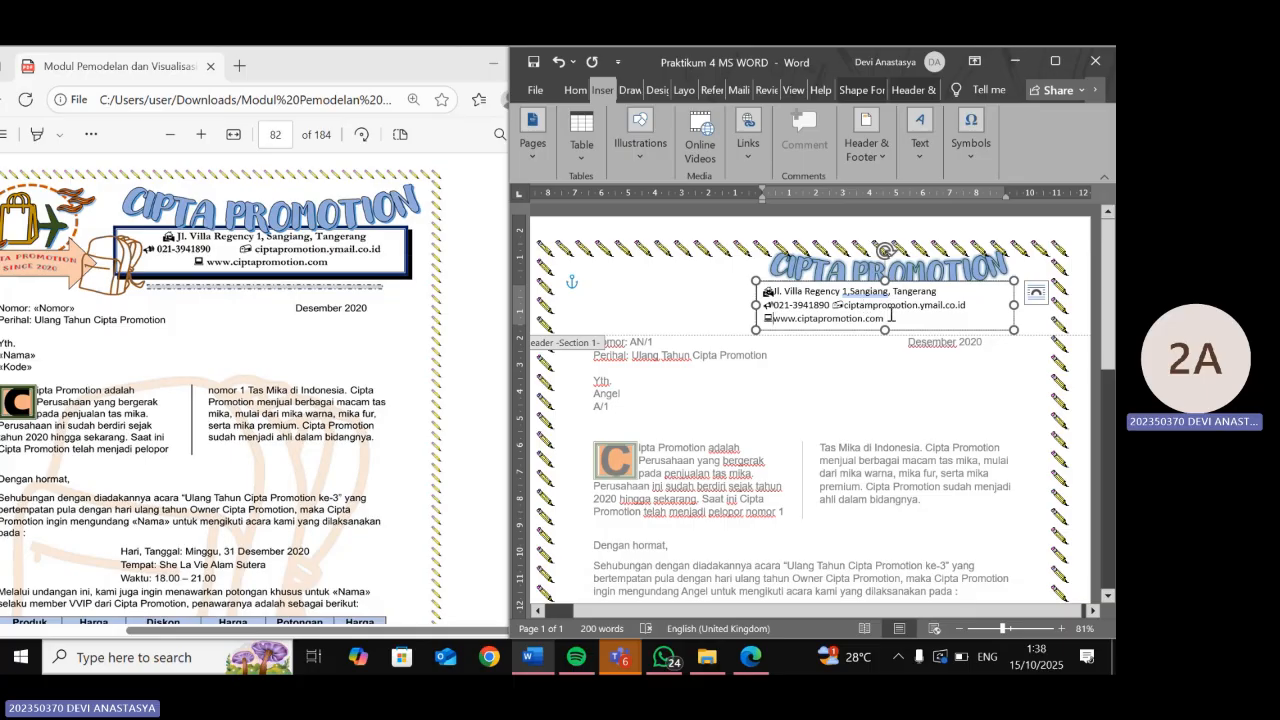
- Right-align the contact lines with Ctrl+R, undoing an accidental ruler indent change
{"action": "left_click_drag", "start_coordinate": [890, 316], "coordinate": [725, 258]}
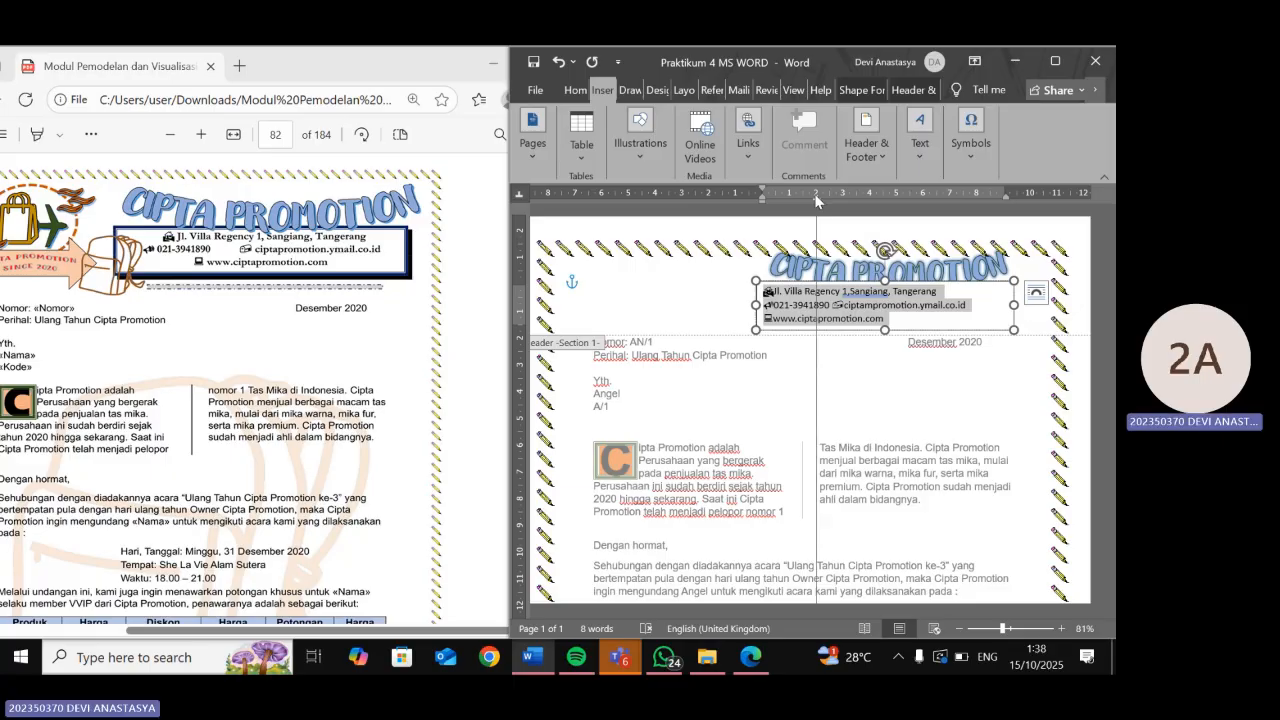
{"action": "left_click", "coordinate": [763, 292]}
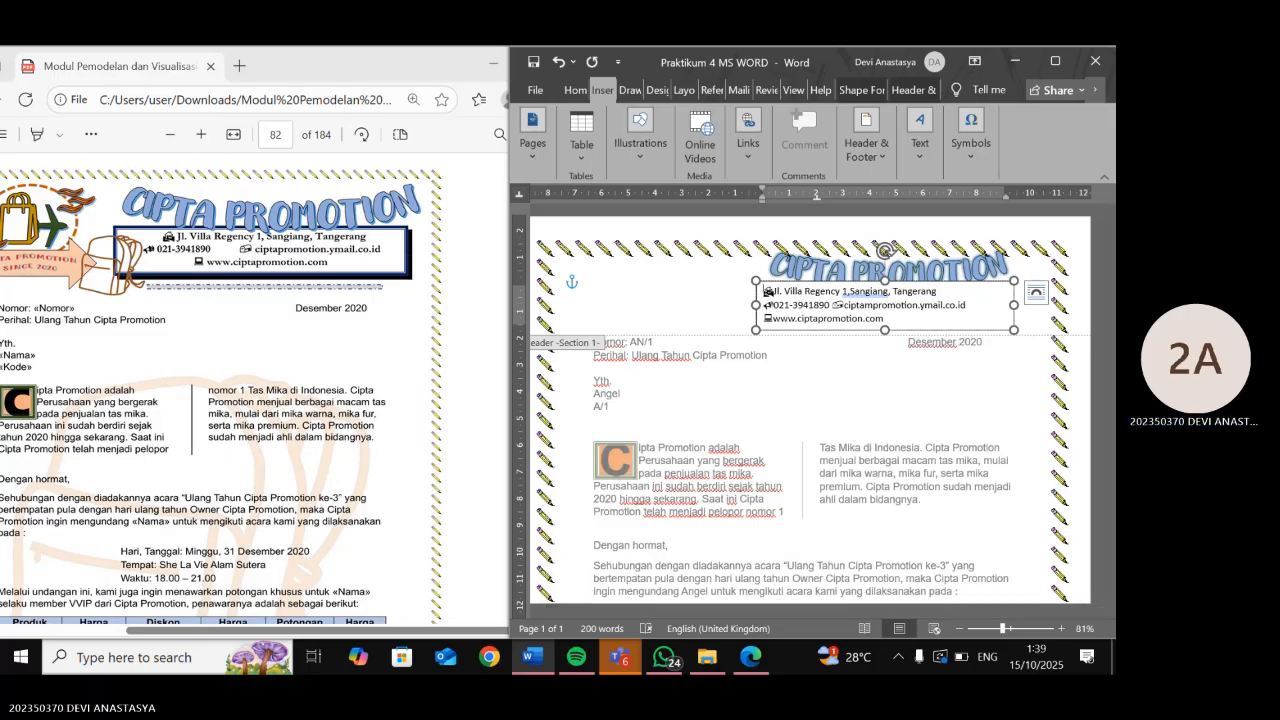
{"action": "key", "text": "ctrl+r"}
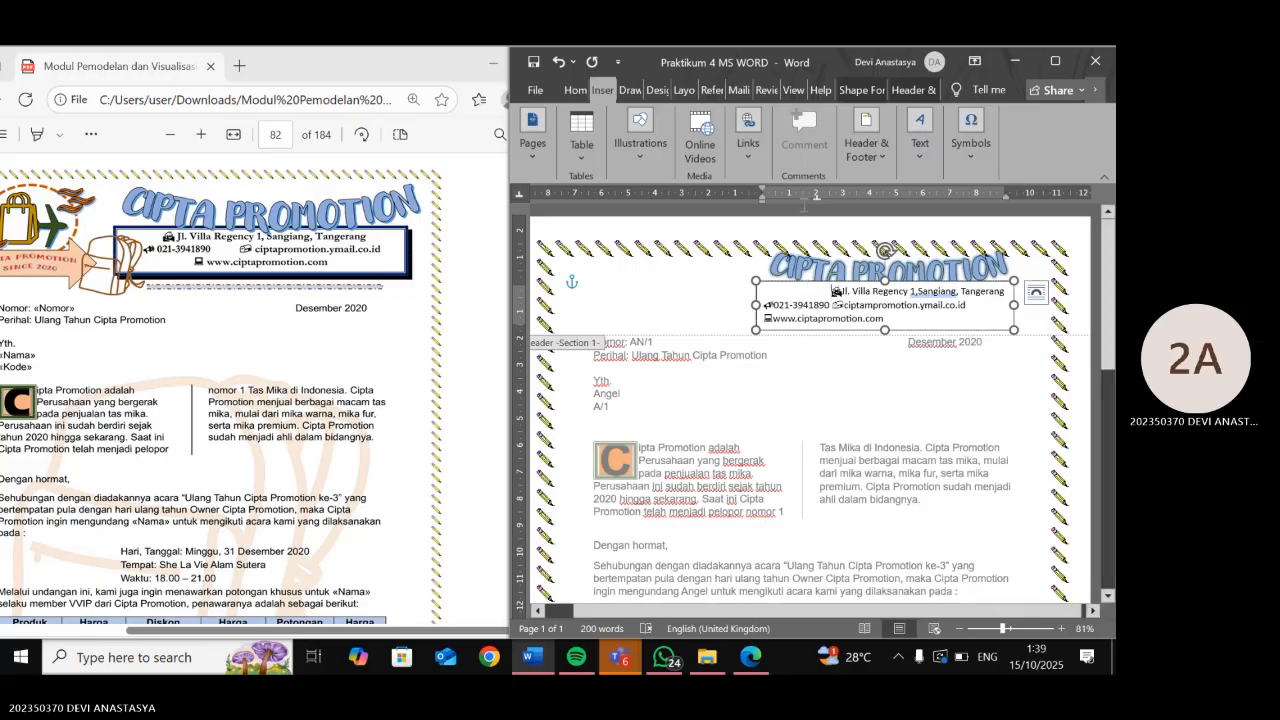
{"action": "left_click_drag", "start_coordinate": [816, 196], "coordinate": [809, 196]}
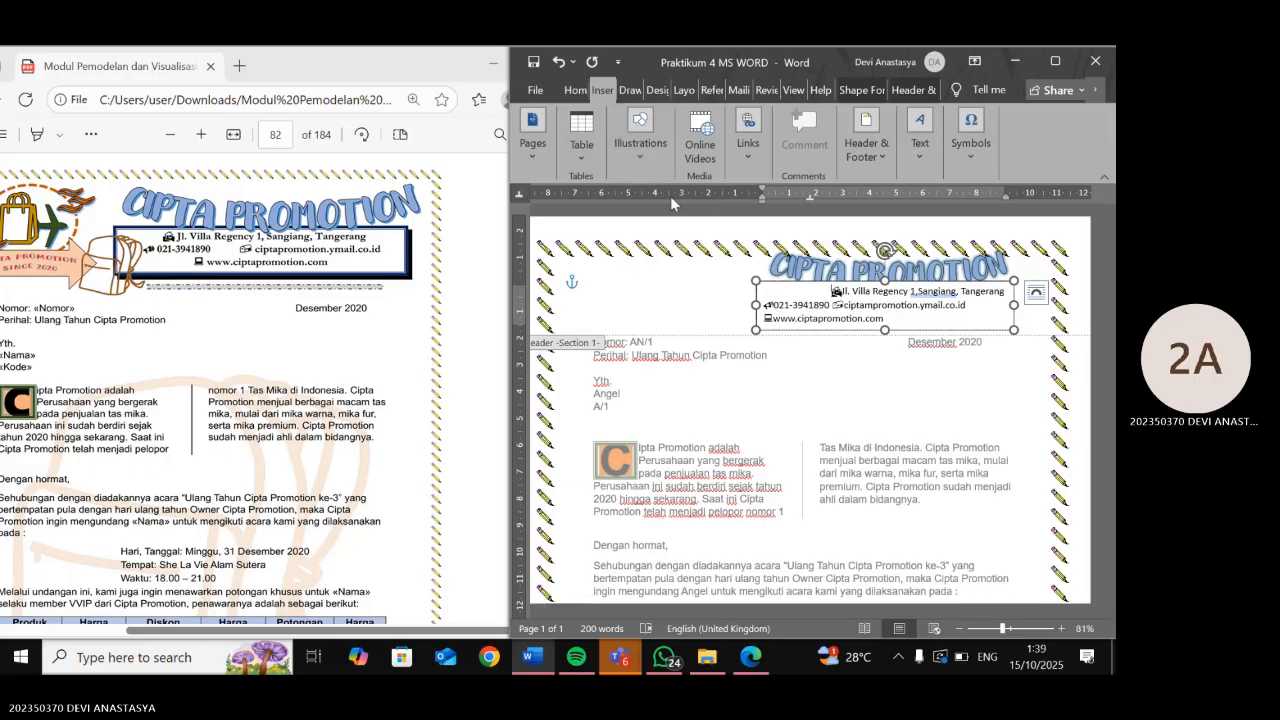
{"action": "key", "text": "ctrl+z"}
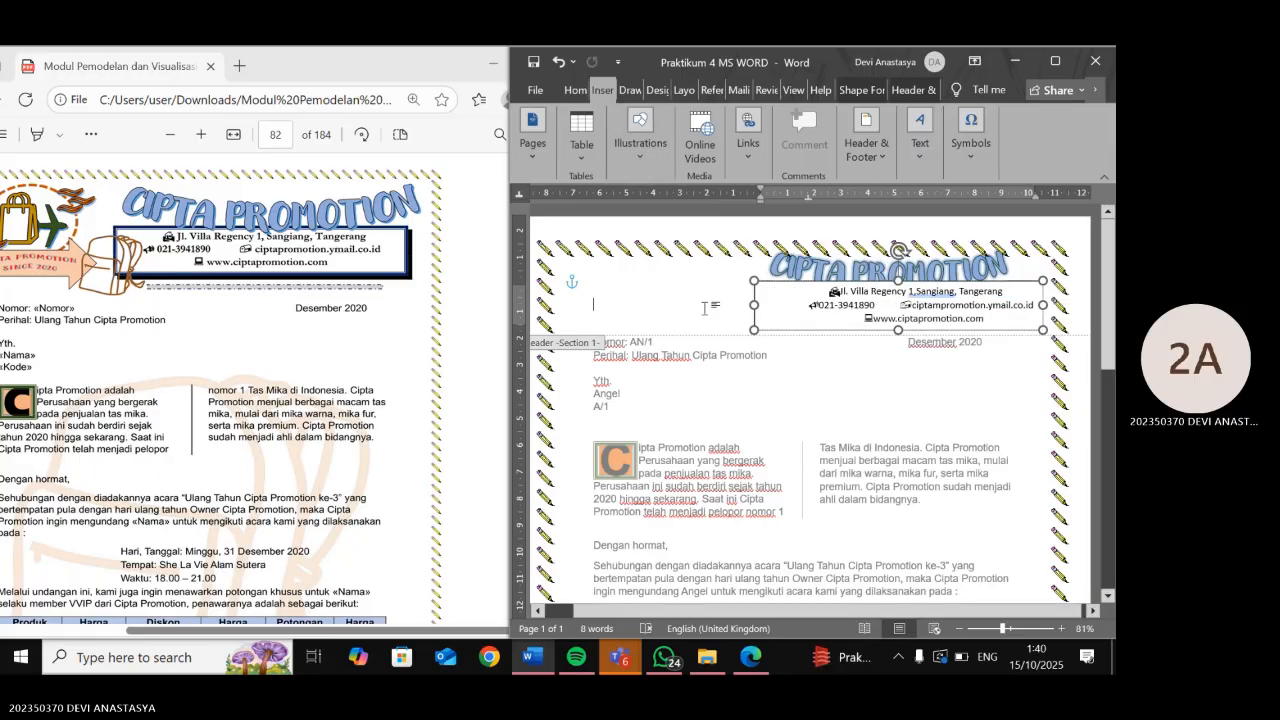
{"action": "left_click", "coordinate": [792, 306]}
{"action": "left_click", "coordinate": [812, 304]}
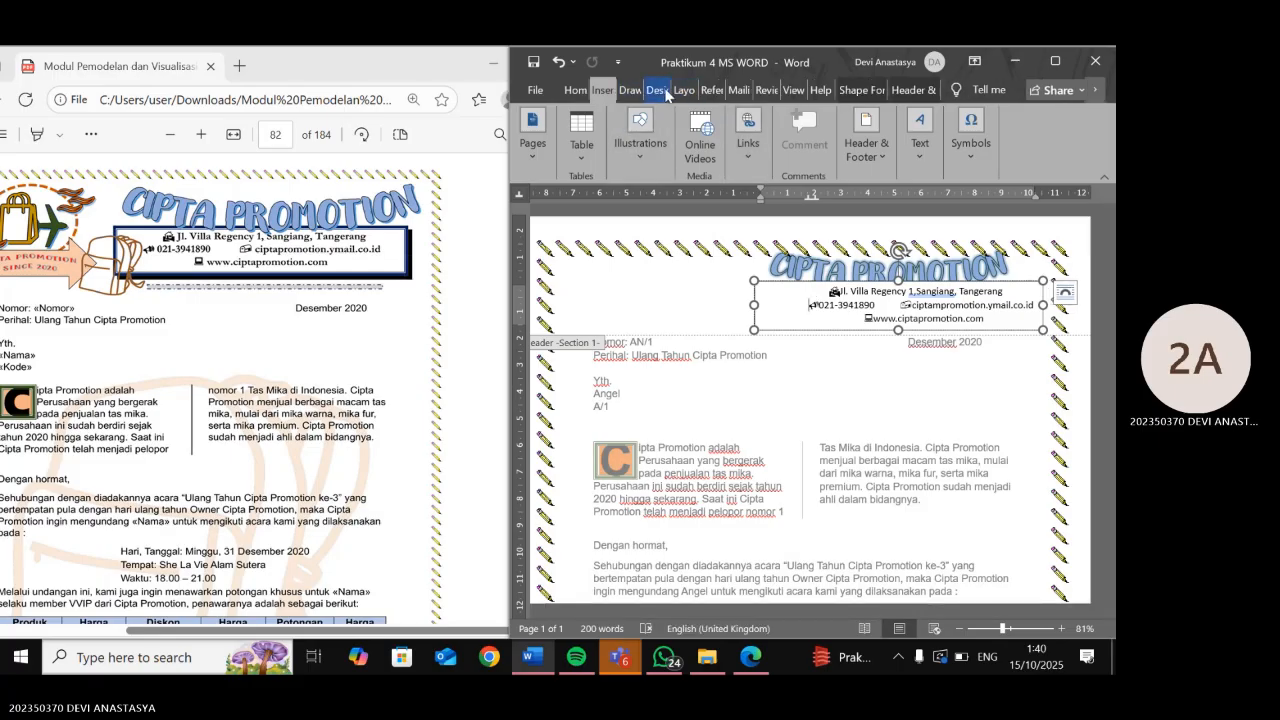
{"action": "left_click", "coordinate": [667, 90]}
- Set the header text box outline to No Outline
{"action": "left_click", "coordinate": [603, 91]}
{"action": "right_click", "coordinate": [803, 327]}
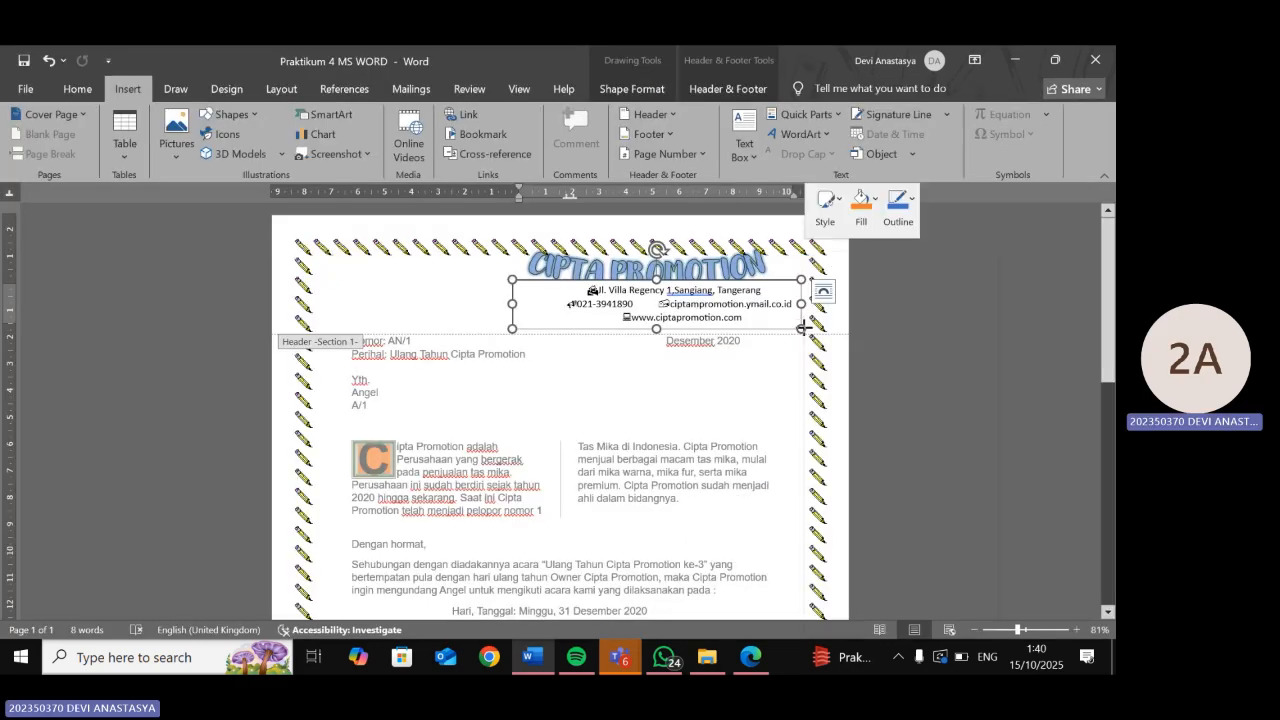
{"action": "left_click", "coordinate": [911, 204]}
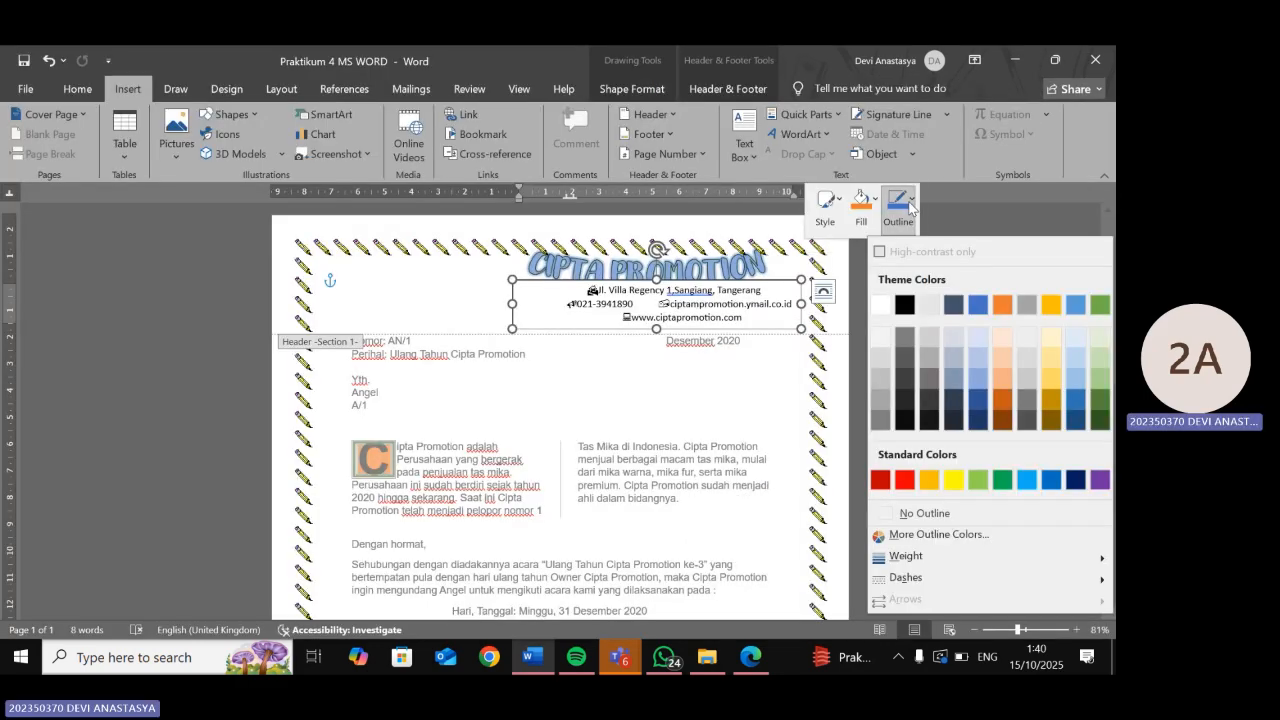
{"action": "left_click", "coordinate": [958, 506]}
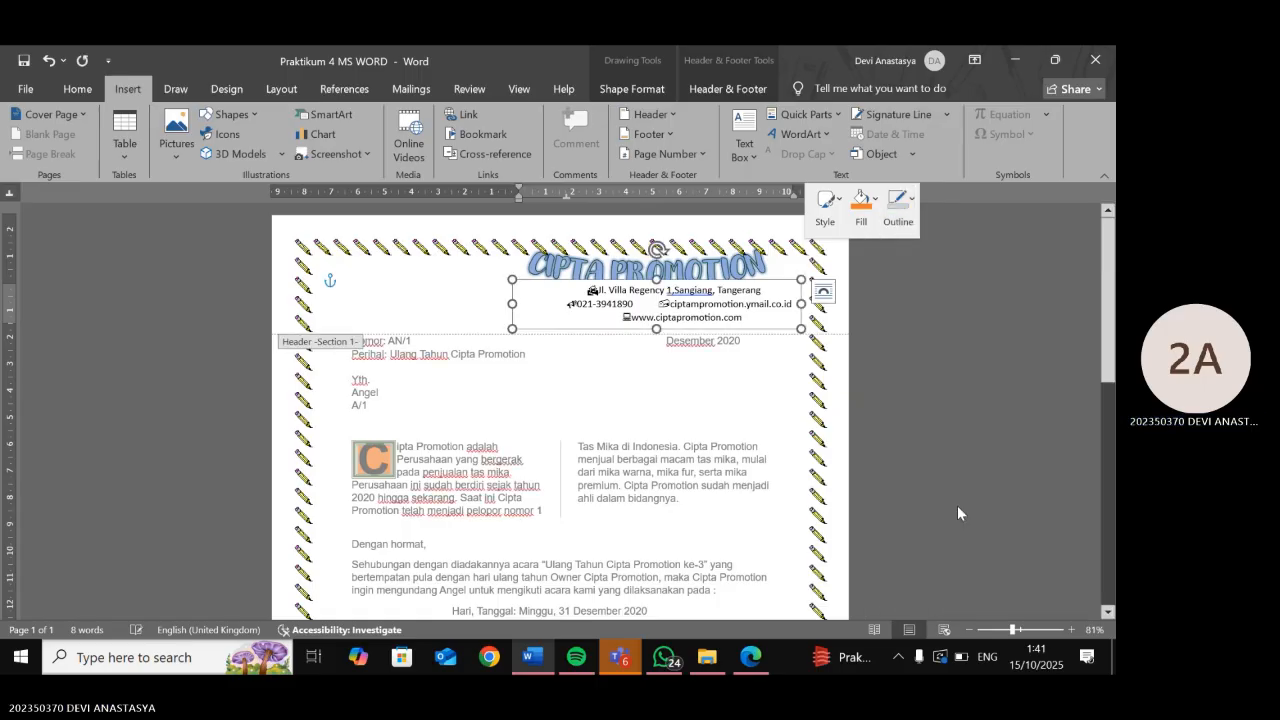
- Nudge the text box slightly left and down under CIPTA PROMOTION, then compare with the module PDF
{"action": "double_click", "coordinate": [729, 266]}
{"action": "left_click", "coordinate": [731, 300]}
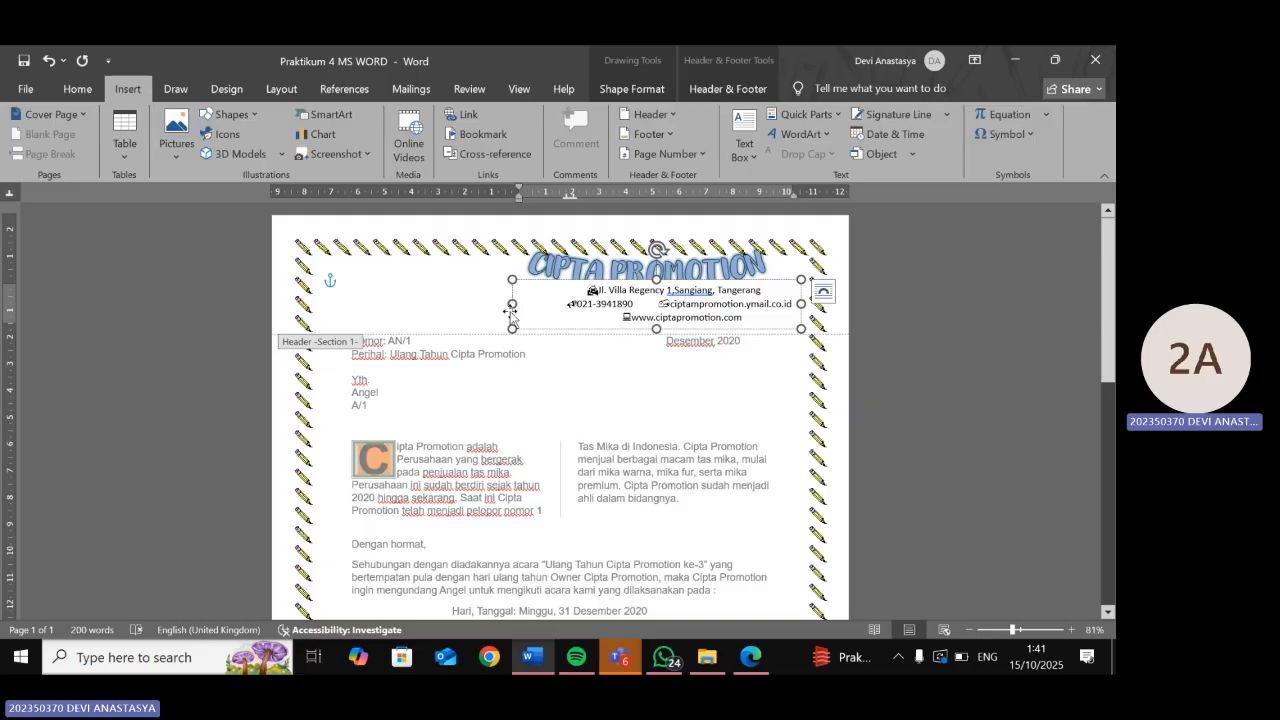
{"action": "left_click_drag", "start_coordinate": [510, 315], "coordinate": [494, 312]}
{"action": "left_click", "coordinate": [443, 292]}
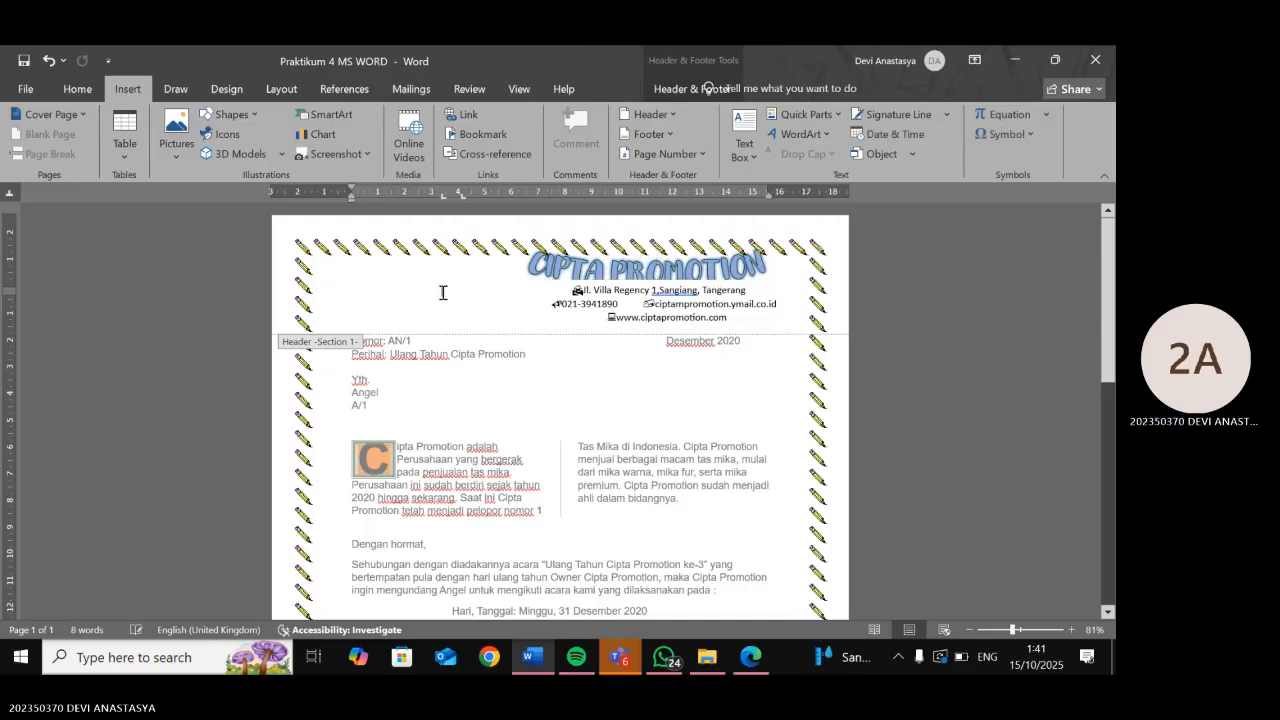
{"action": "left_click", "coordinate": [595, 292]}
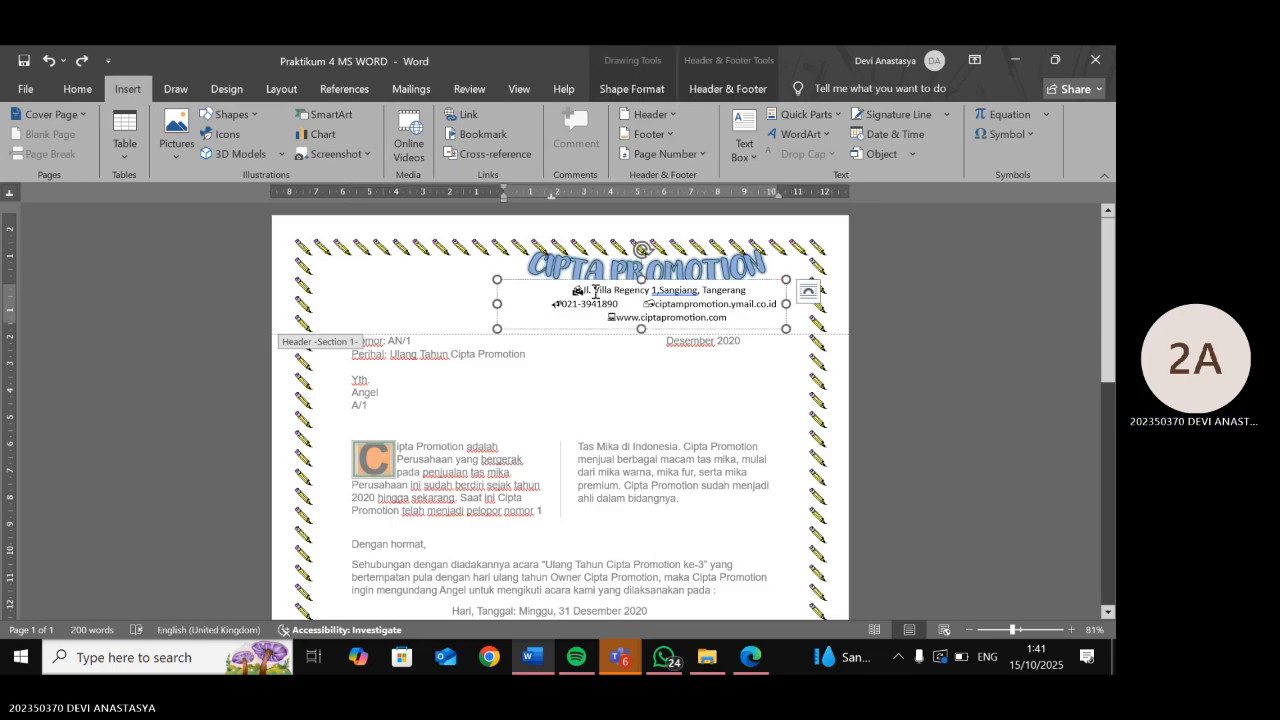
{"action": "left_click_drag", "start_coordinate": [663, 335], "coordinate": [663, 342]}
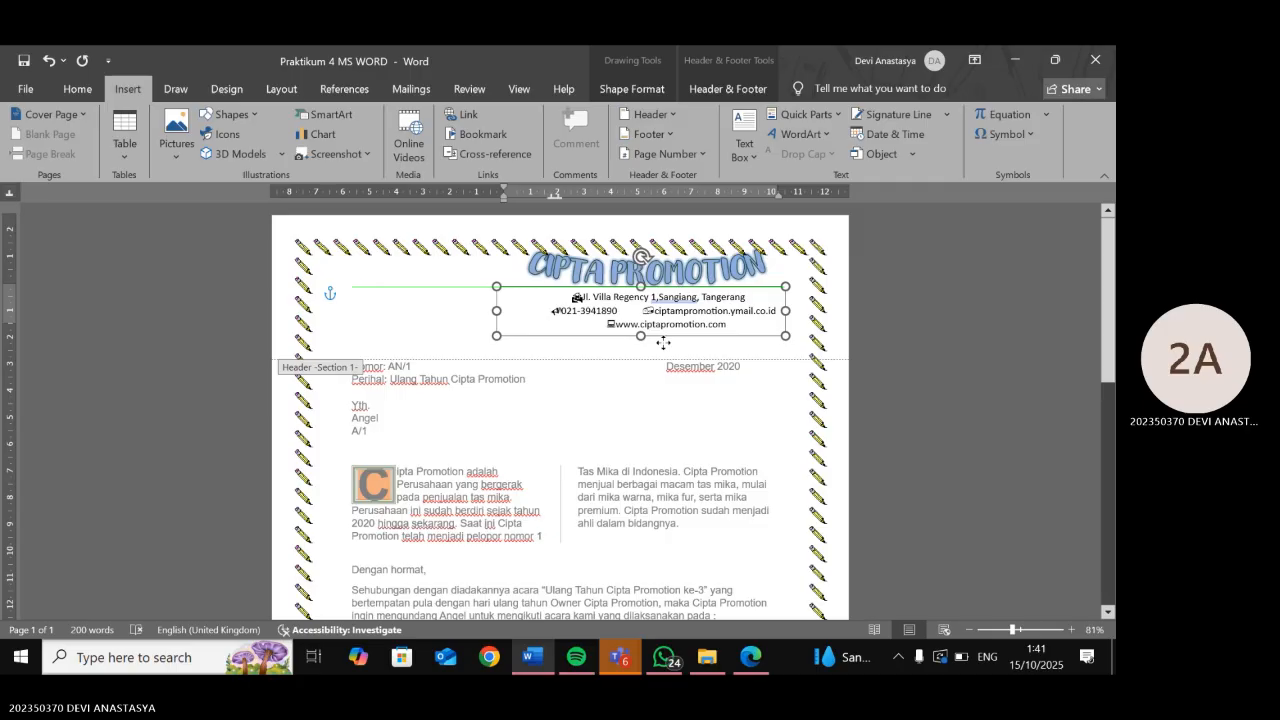
{"action": "left_click", "coordinate": [457, 323]}
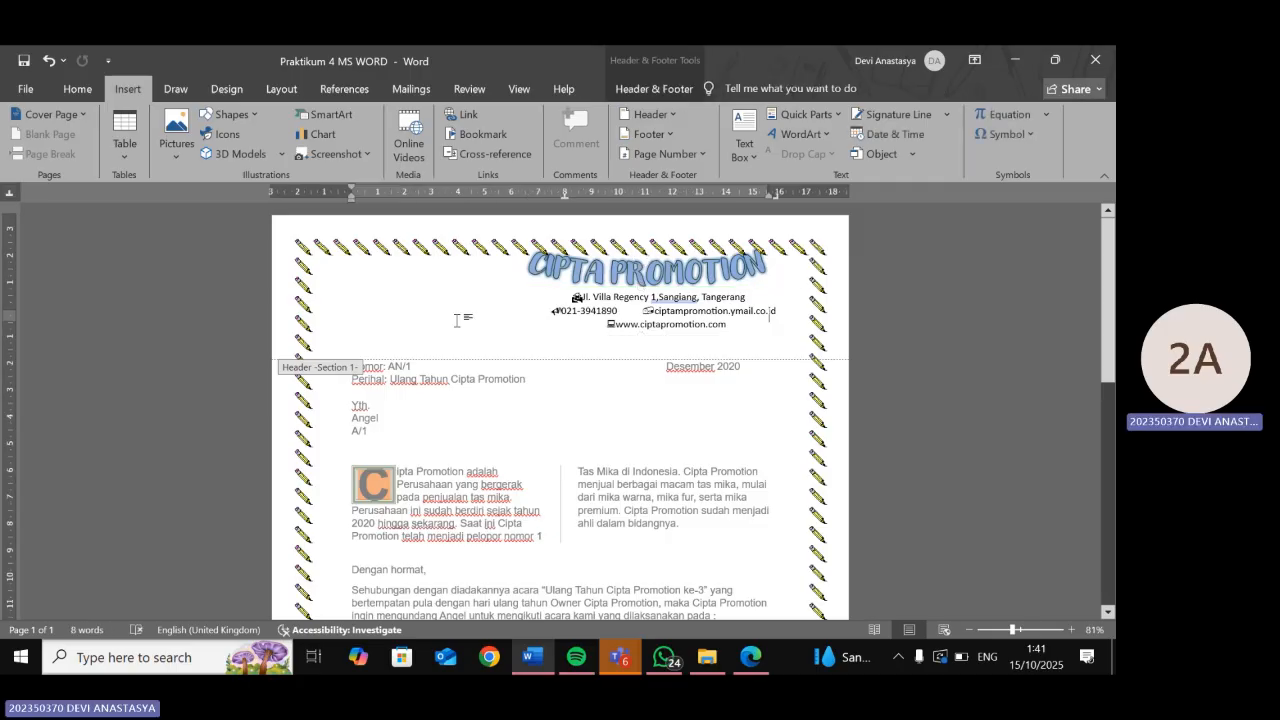
{"action": "left_click", "coordinate": [751, 657]}
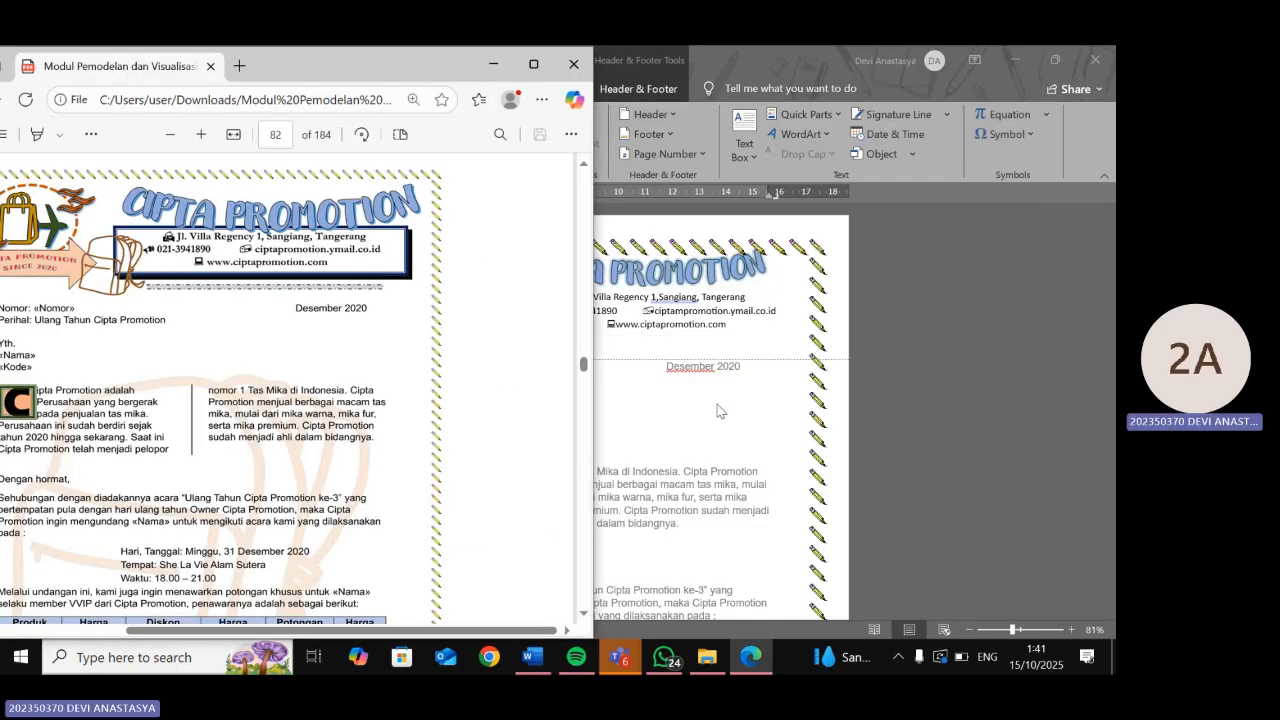
{"action": "left_click", "coordinate": [1056, 61]}
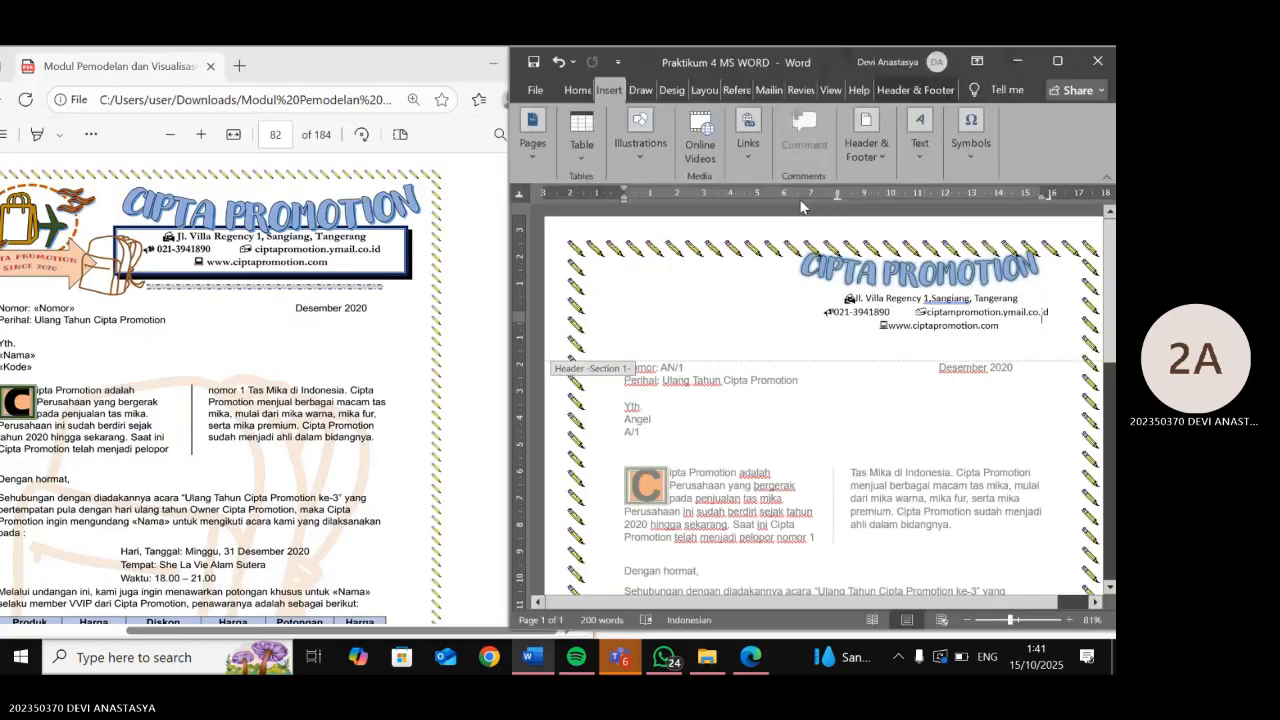
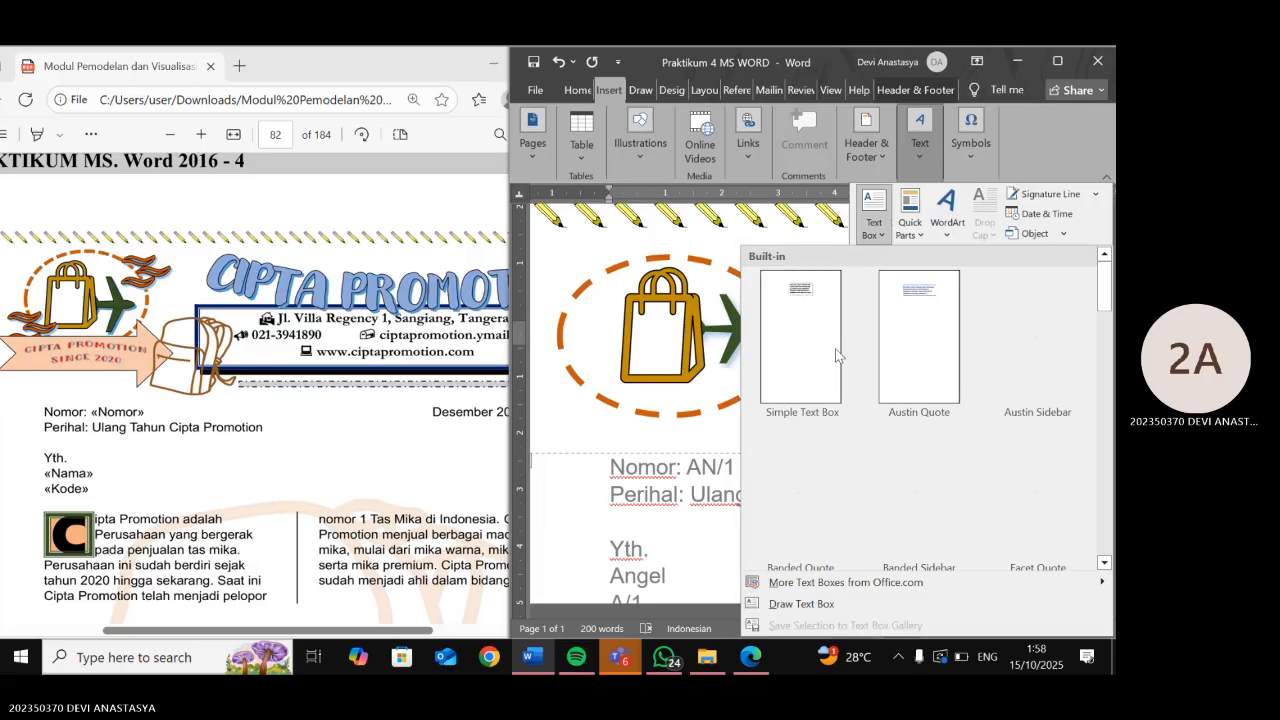
- Draw a small text box just right of the bag-and-plane logo
{"action": "left_click", "coordinate": [831, 604]}
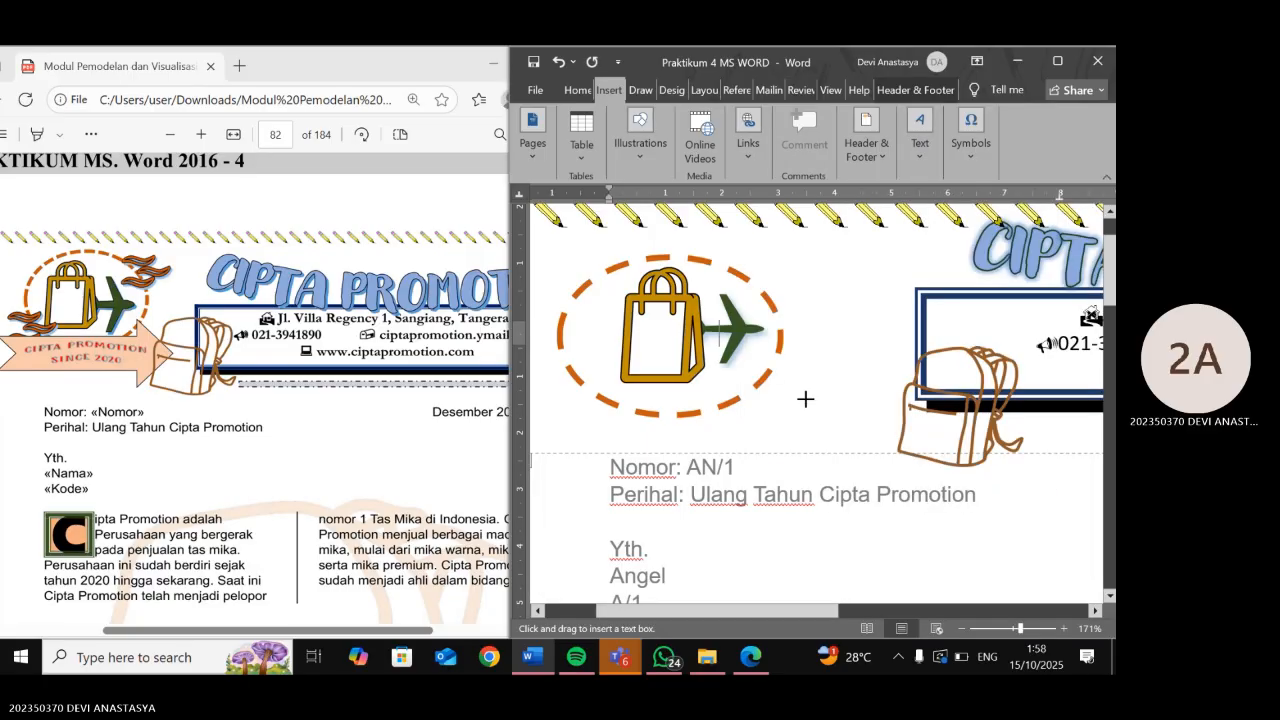
{"action": "left_click_drag", "start_coordinate": [794, 268], "coordinate": [892, 342]}
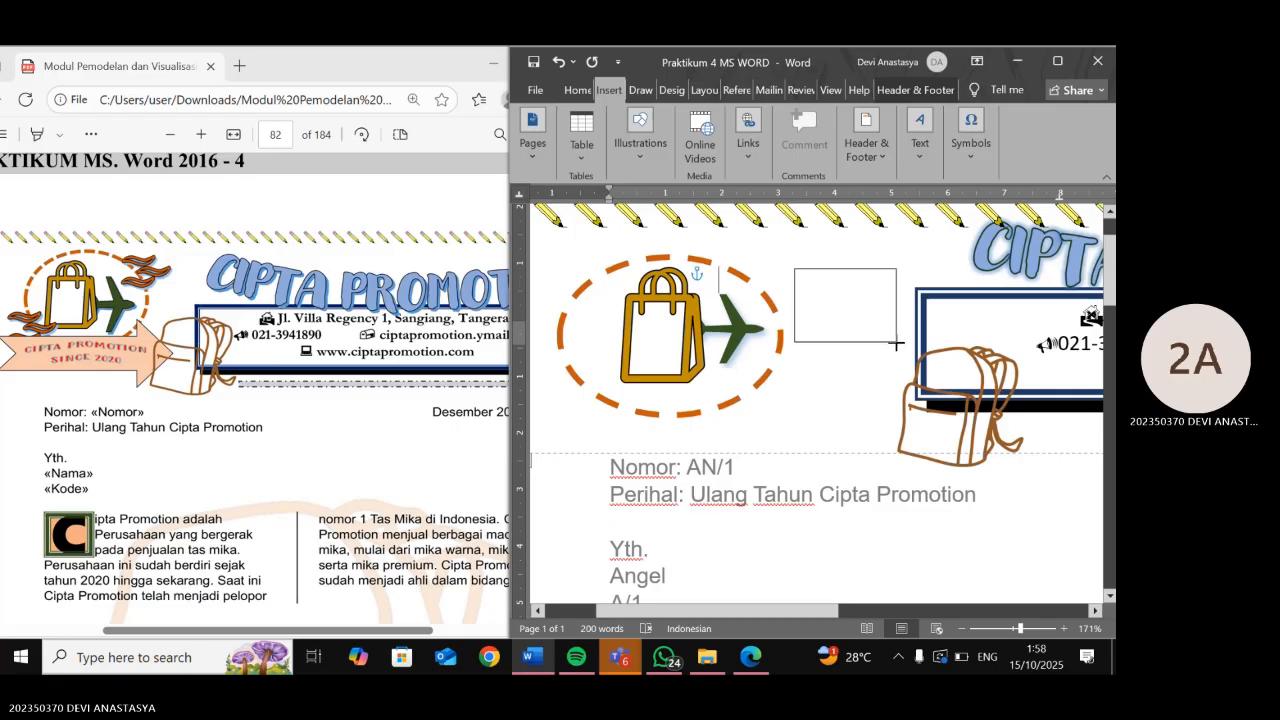
{"action": "left_click", "coordinate": [945, 140]}
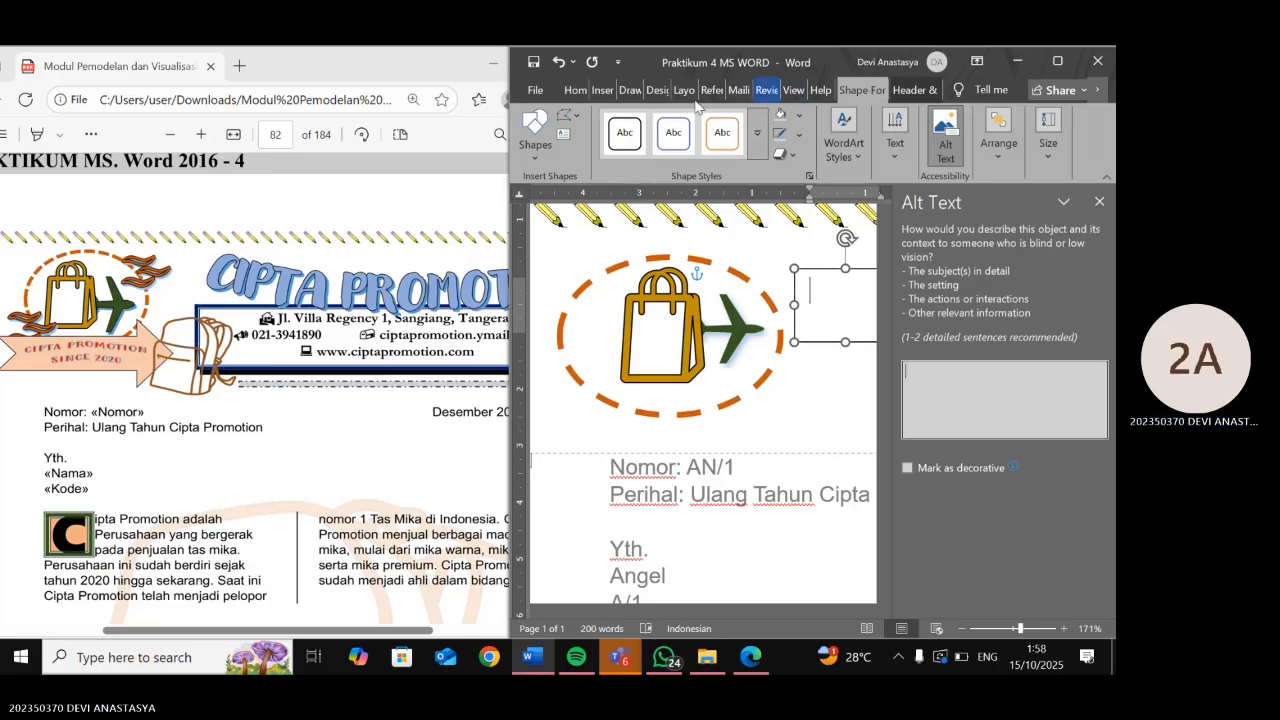
{"action": "left_click", "coordinate": [599, 92]}
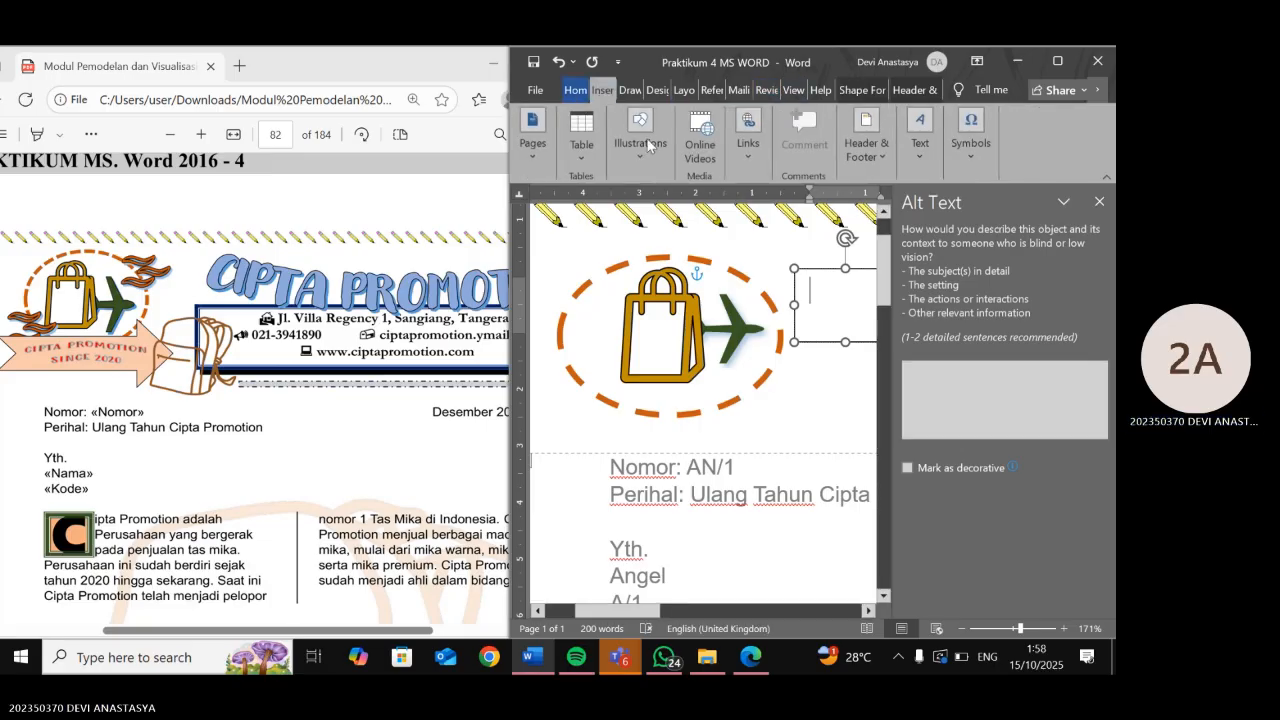
{"action": "left_click", "coordinate": [823, 300]}
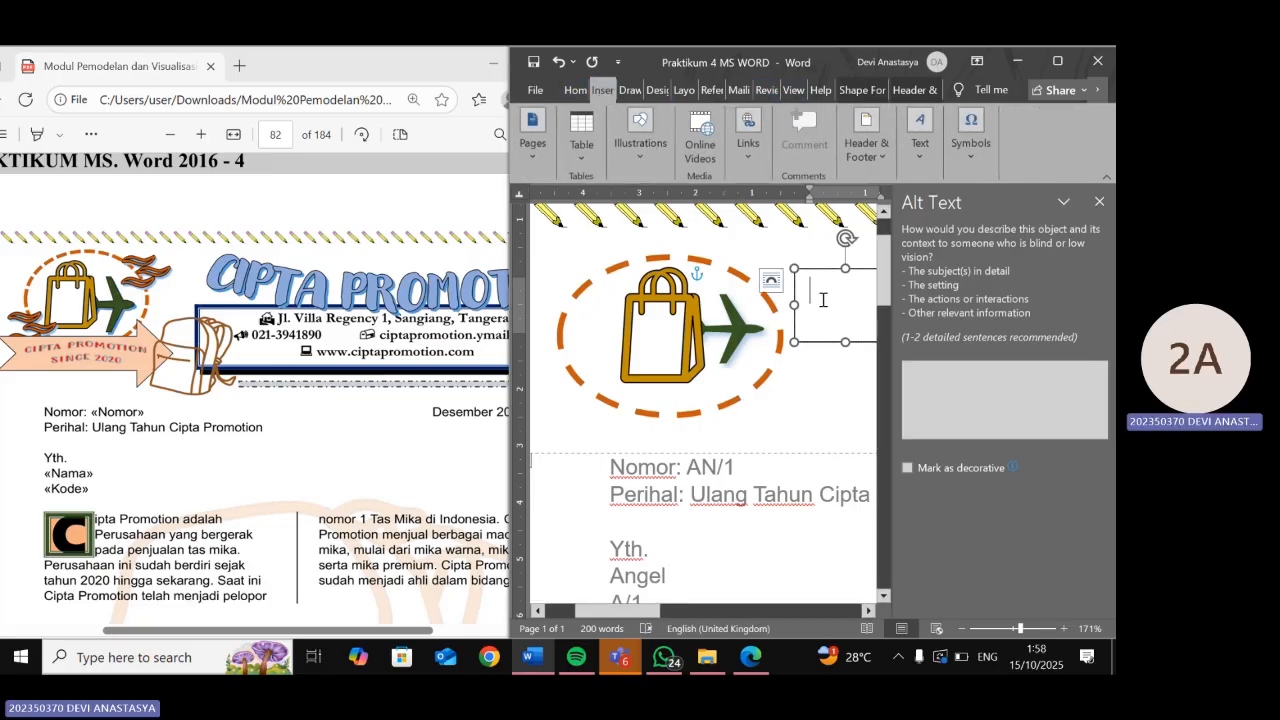
{"action": "left_click", "coordinate": [1099, 201]}
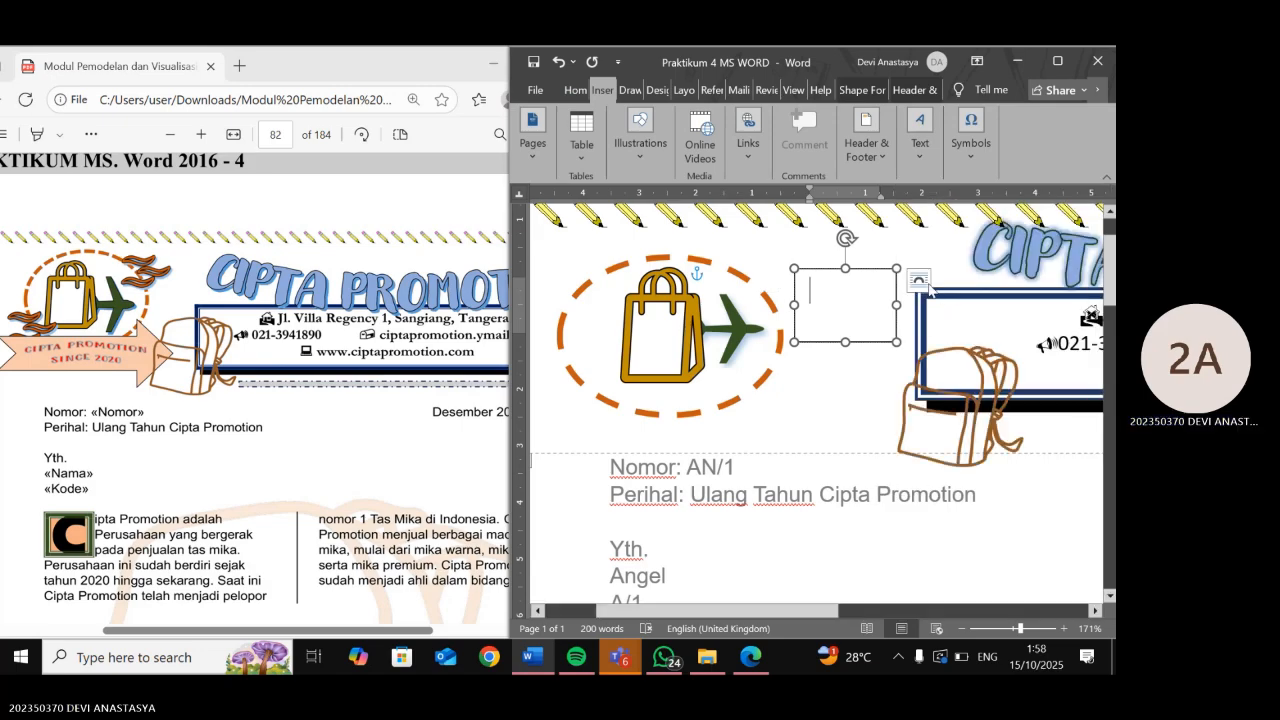
- Remove the new text box's border by setting its outline to No Outline
{"action": "right_click", "coordinate": [889, 340]}
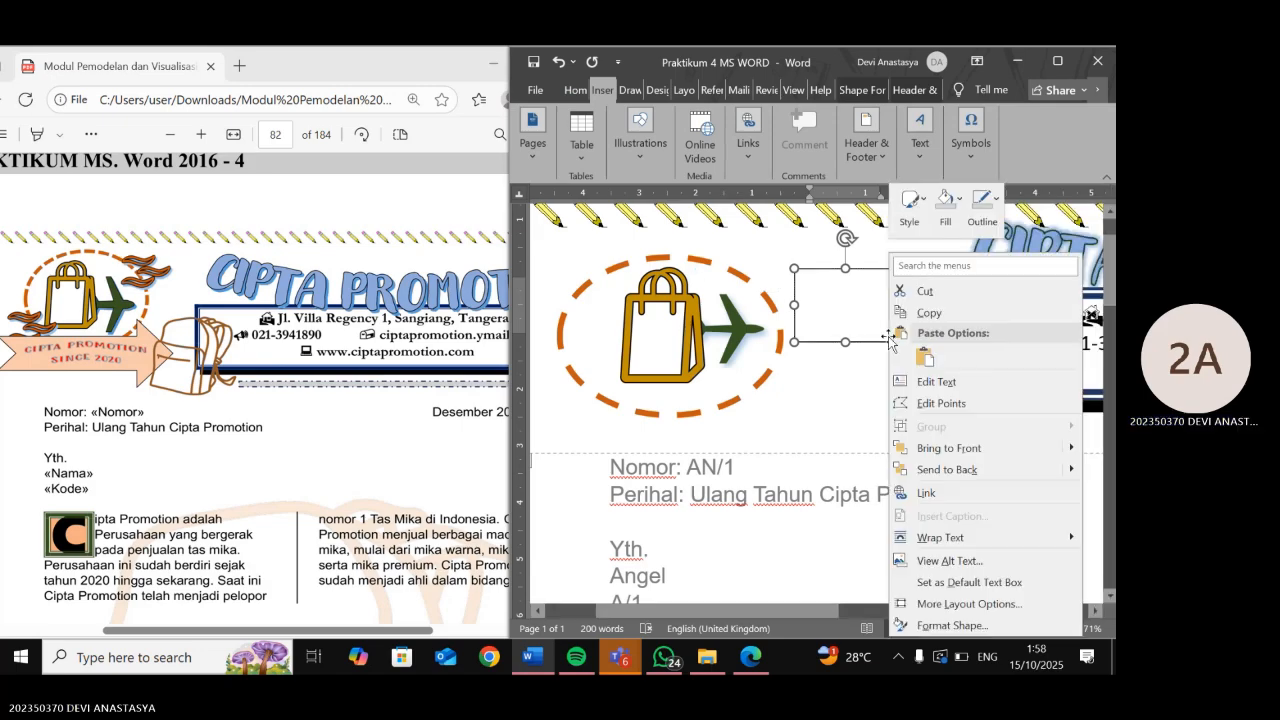
{"action": "left_click", "coordinate": [975, 218]}
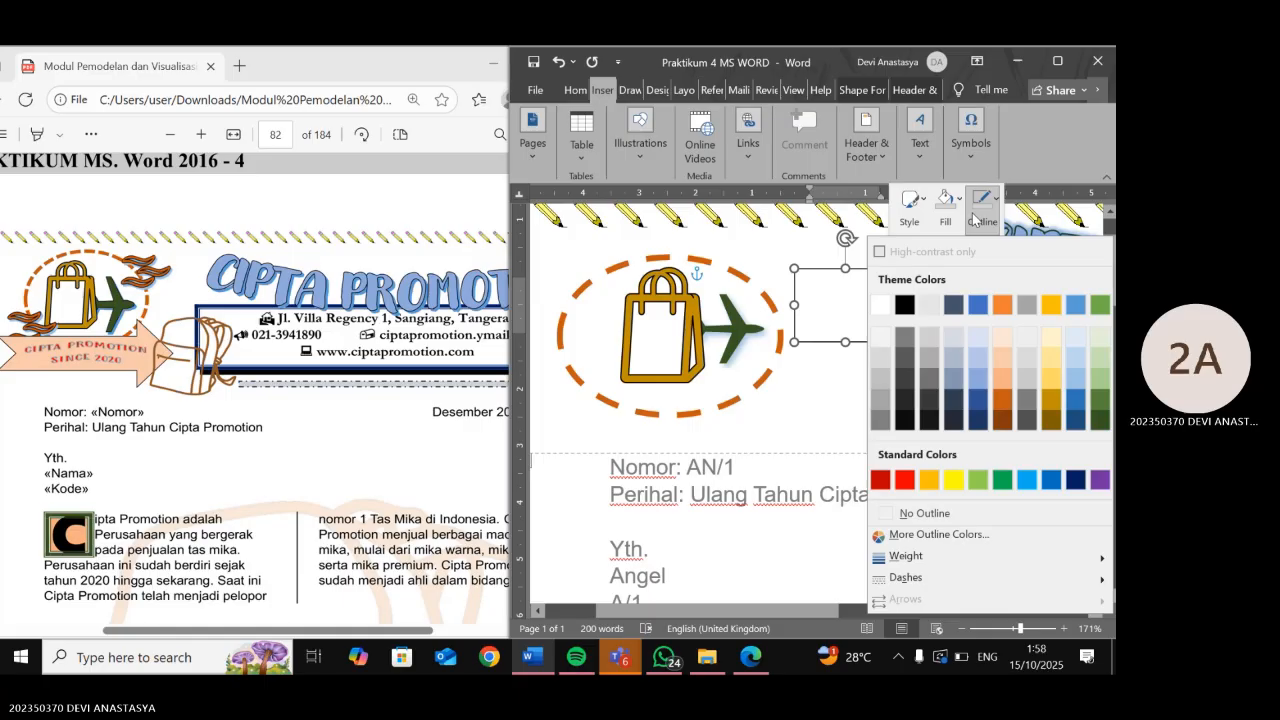
{"action": "left_click", "coordinate": [921, 516]}
{"action": "left_click", "coordinate": [828, 300]}
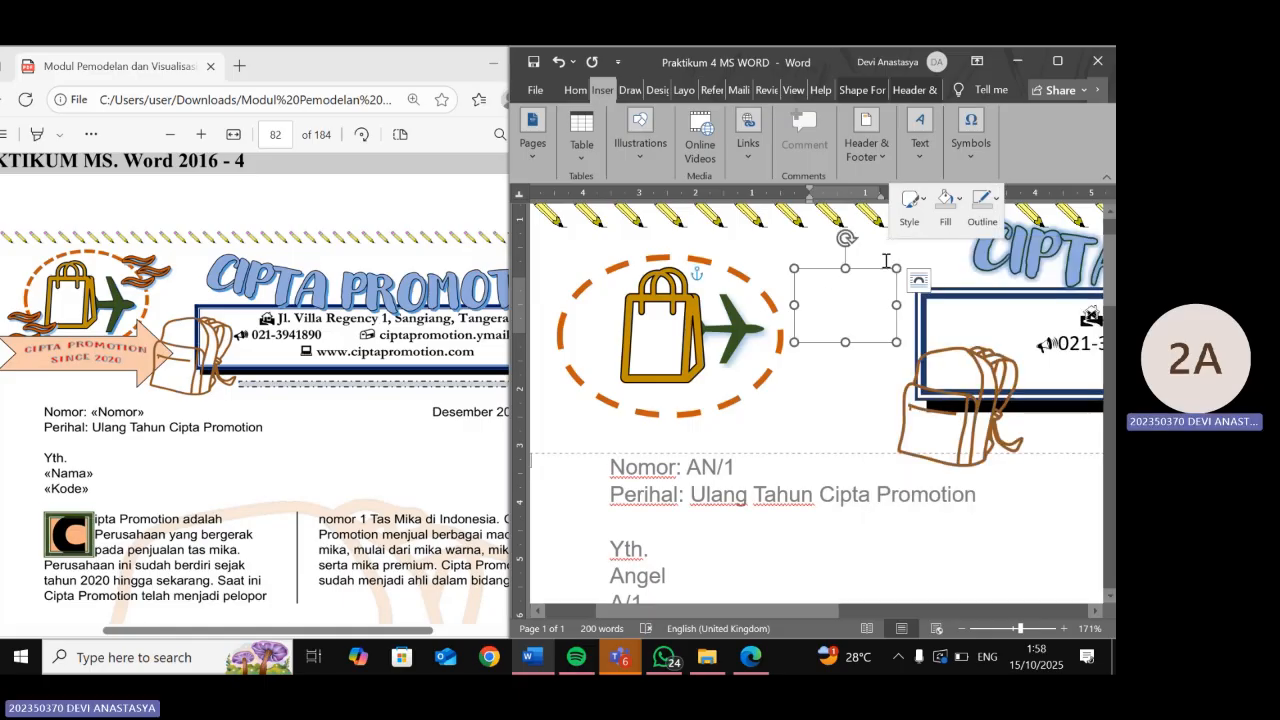
- With the cursor in the text box, show the recently used symbols list
{"action": "left_click", "coordinate": [967, 158]}
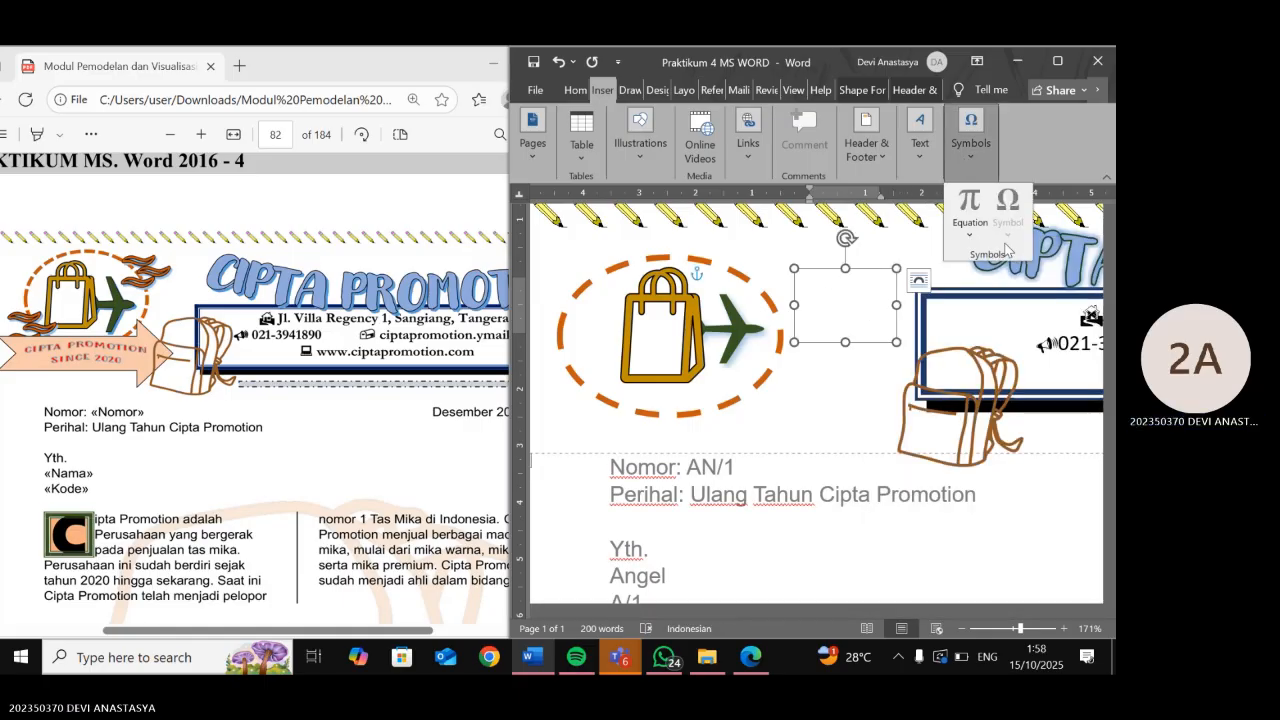
{"action": "left_click", "coordinate": [845, 305]}
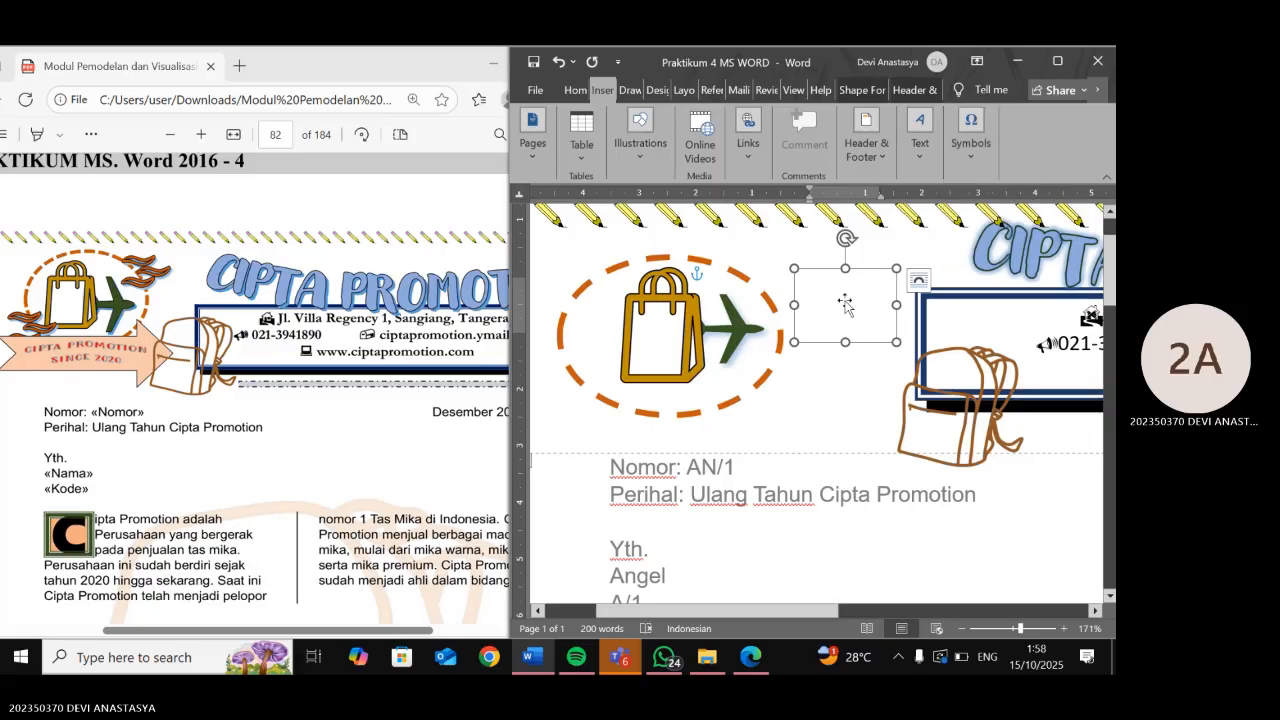
{"action": "left_click", "coordinate": [970, 140]}
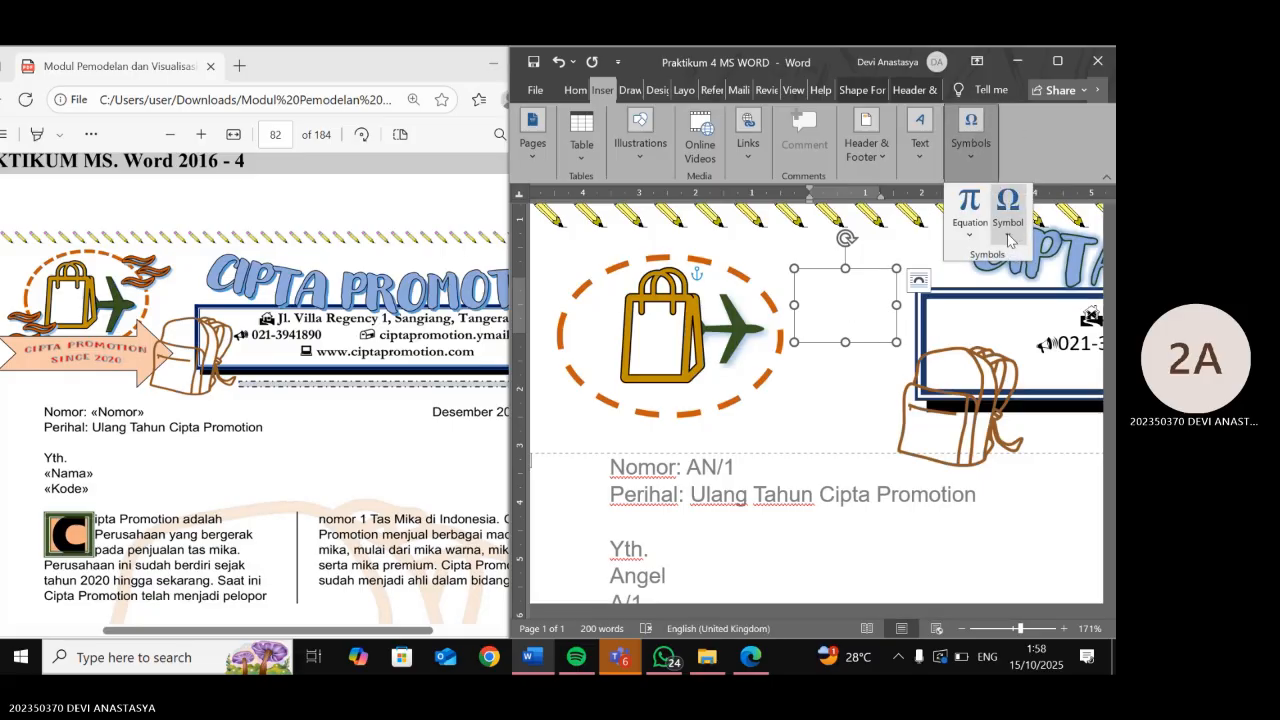
{"action": "left_click", "coordinate": [1008, 215]}
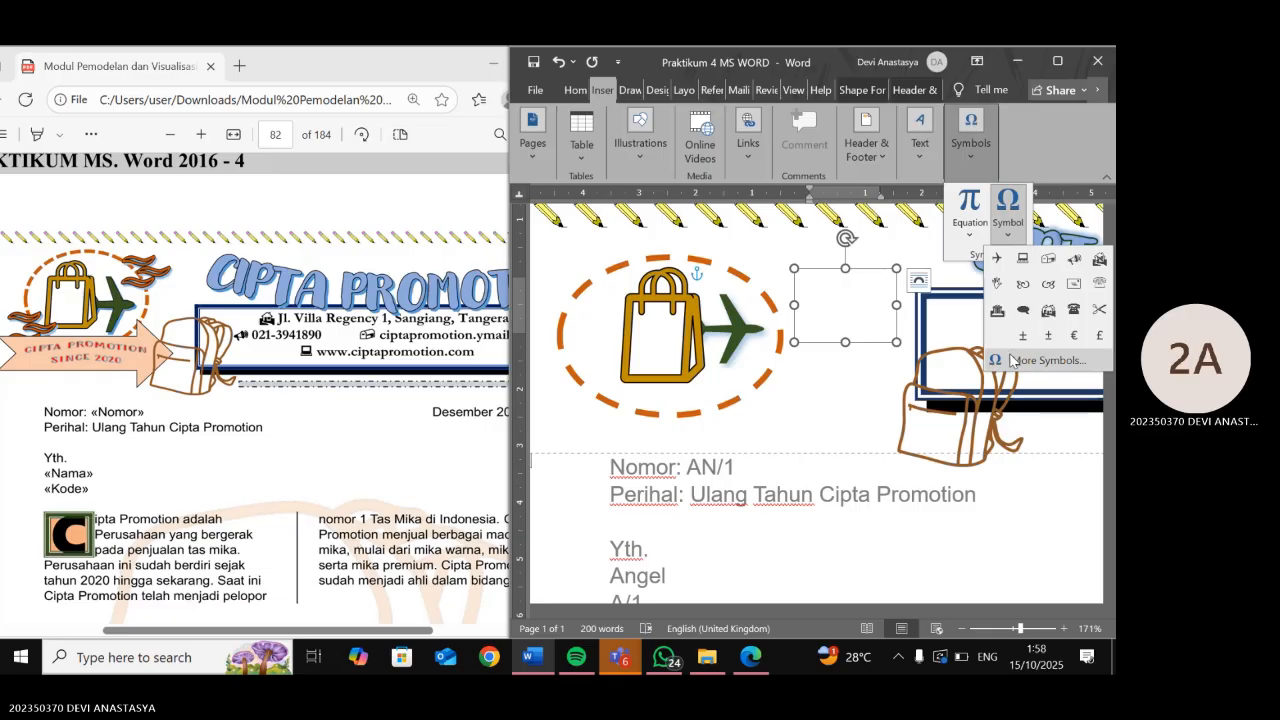
- Insert the Webdings wind symbol, character code 223, into the text box via More Symbols
{"action": "left_click", "coordinate": [1045, 360]}
{"action": "left_click", "coordinate": [664, 127]}
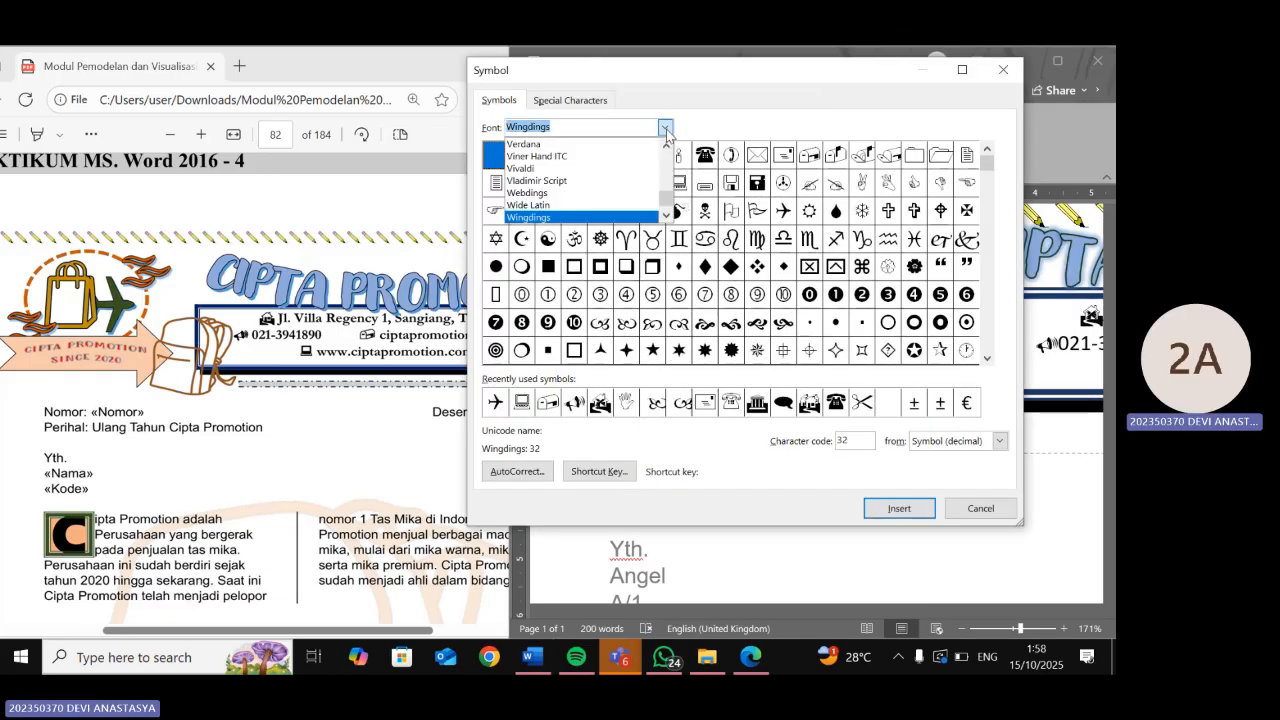
{"action": "left_click", "coordinate": [598, 192]}
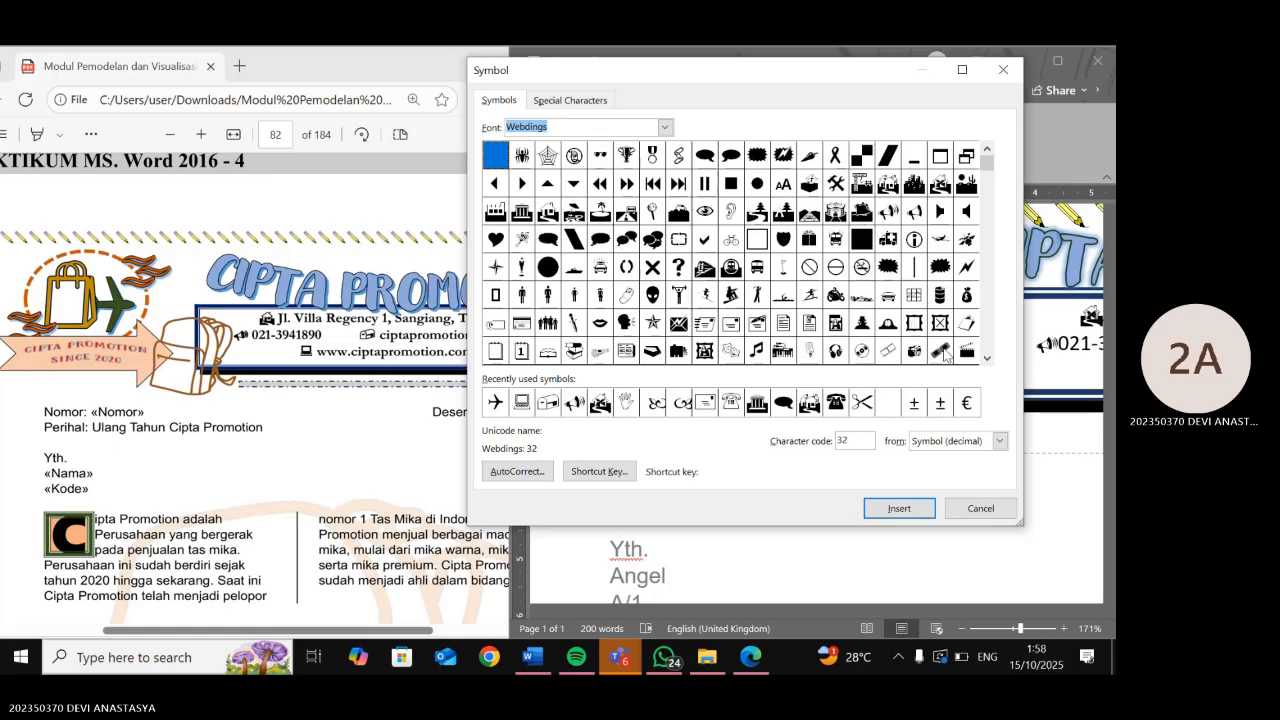
{"action": "left_click", "coordinate": [986, 361]}
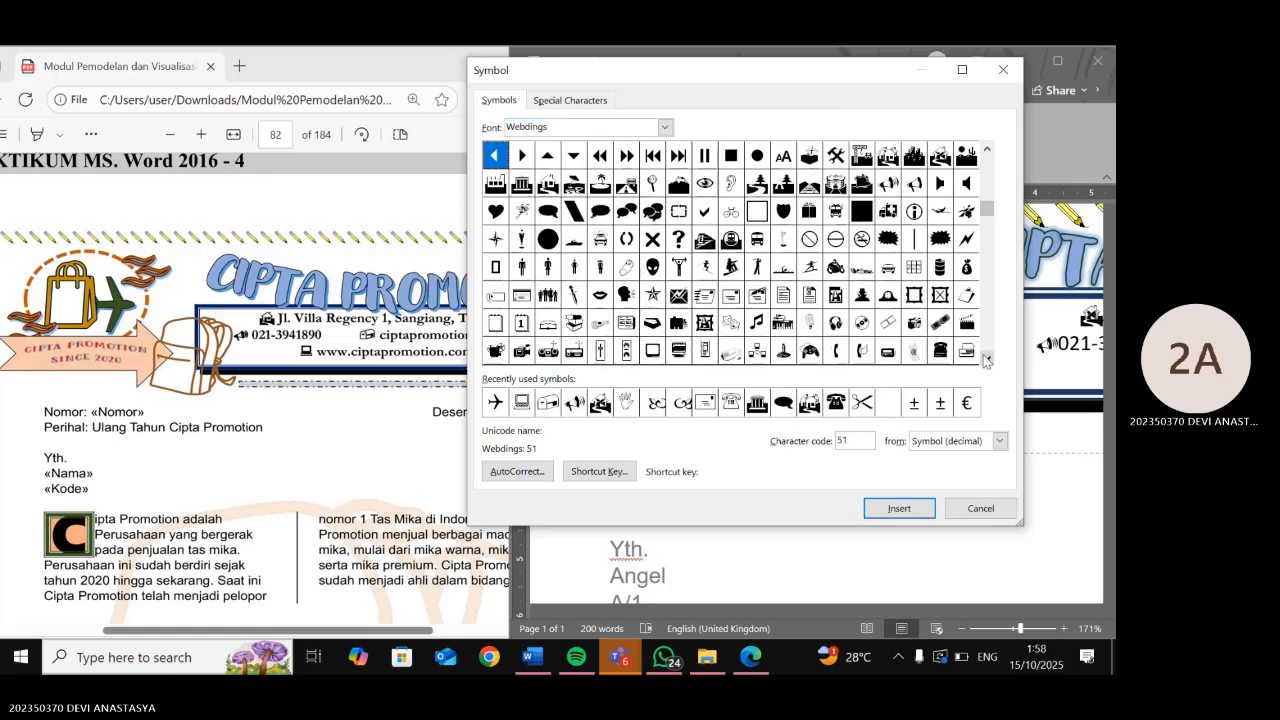
{"action": "left_click", "coordinate": [986, 361]}
{"action": "left_click", "coordinate": [986, 361]}
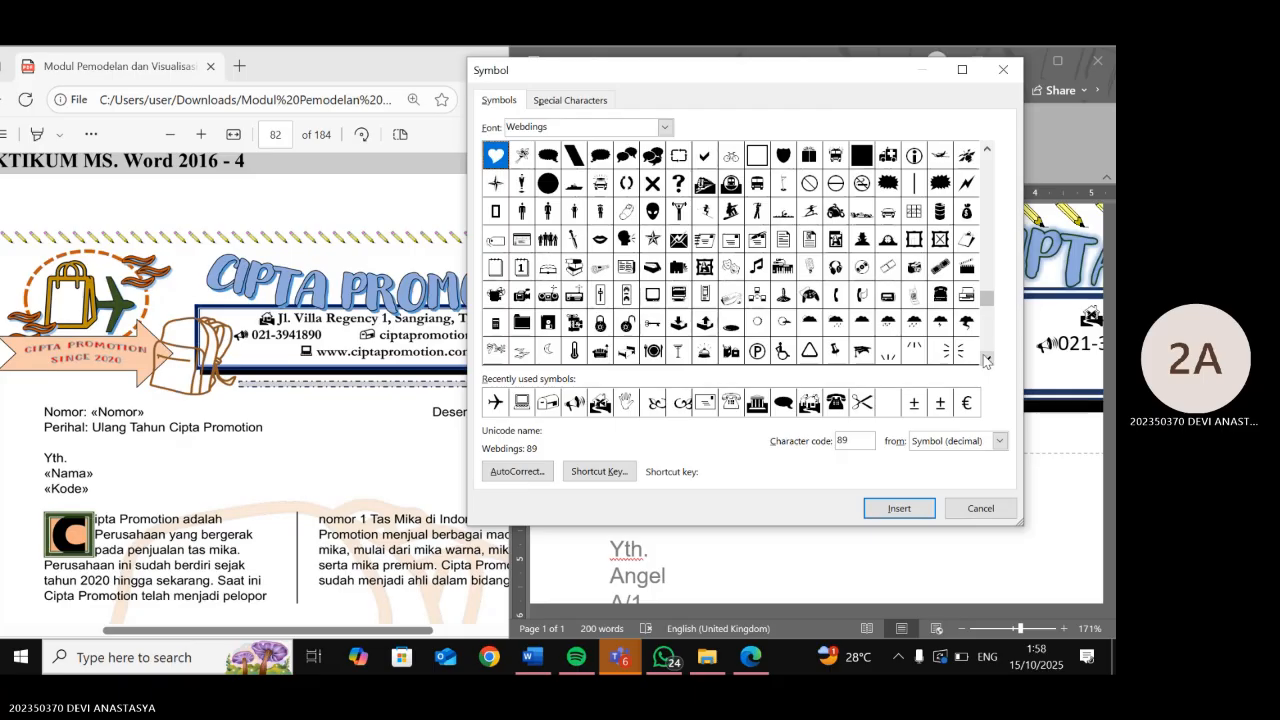
{"action": "left_click", "coordinate": [986, 361]}
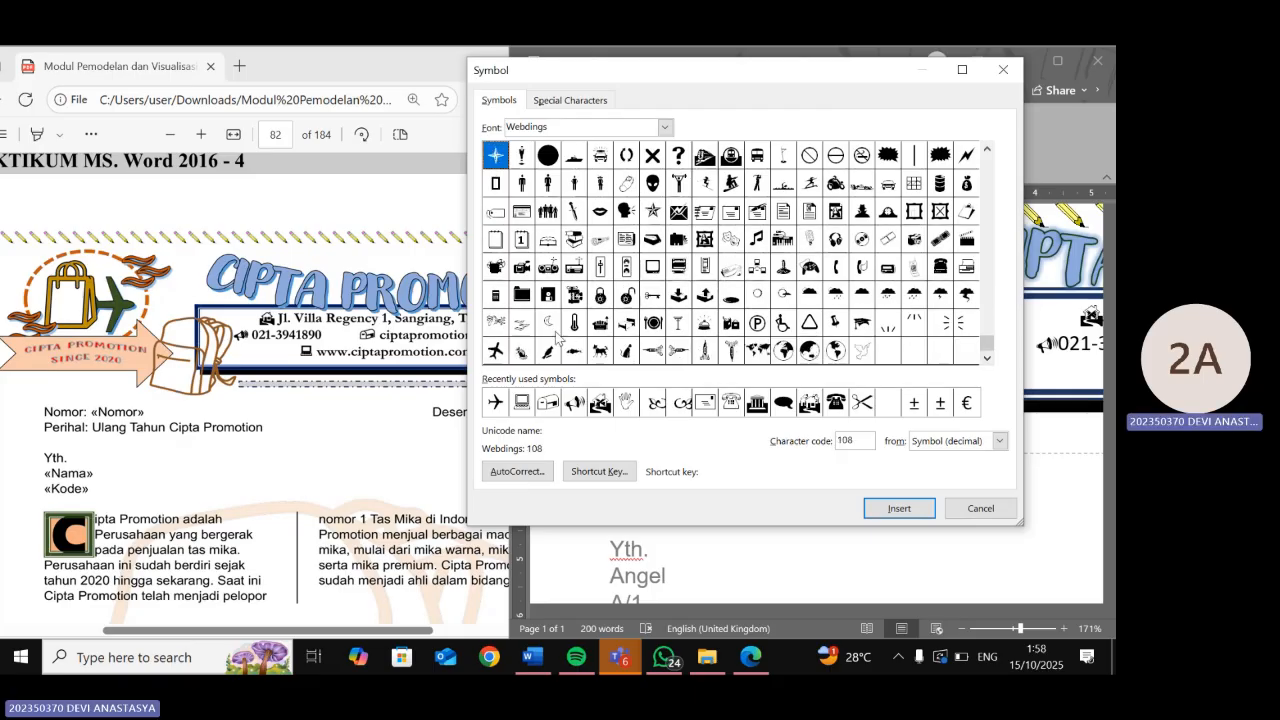
{"action": "left_click", "coordinate": [521, 322]}
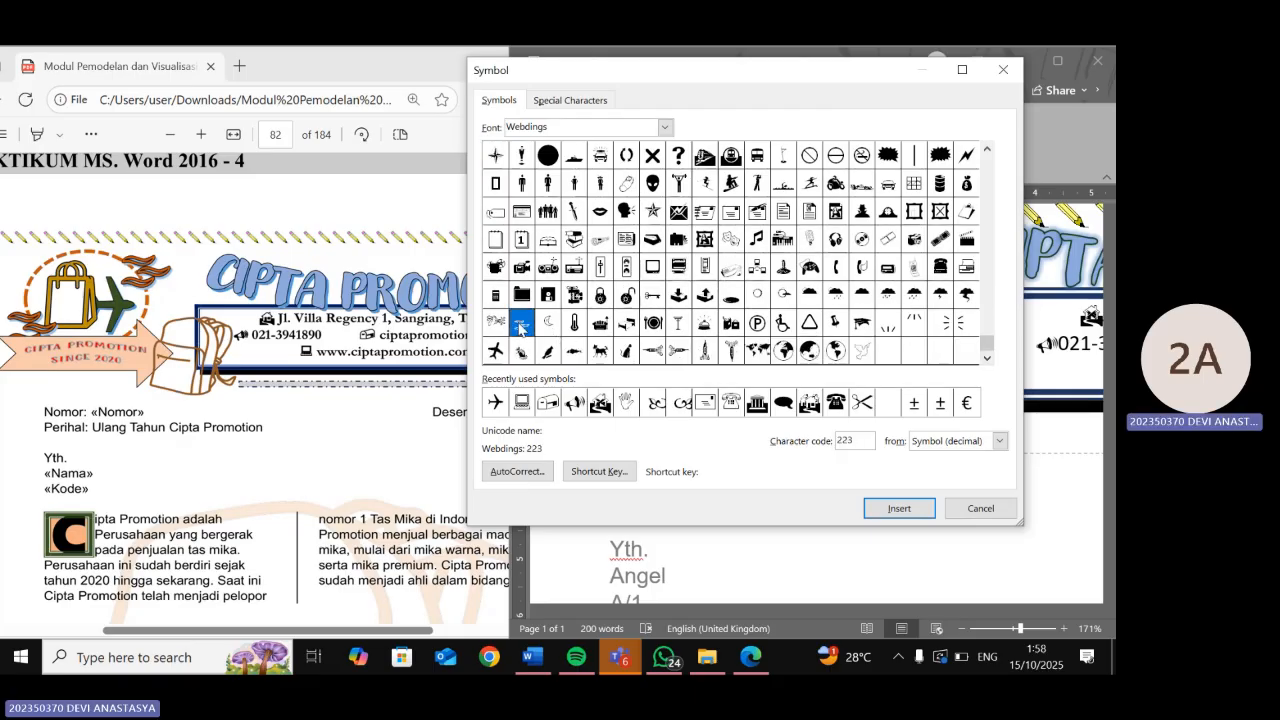
{"action": "left_click", "coordinate": [919, 510]}
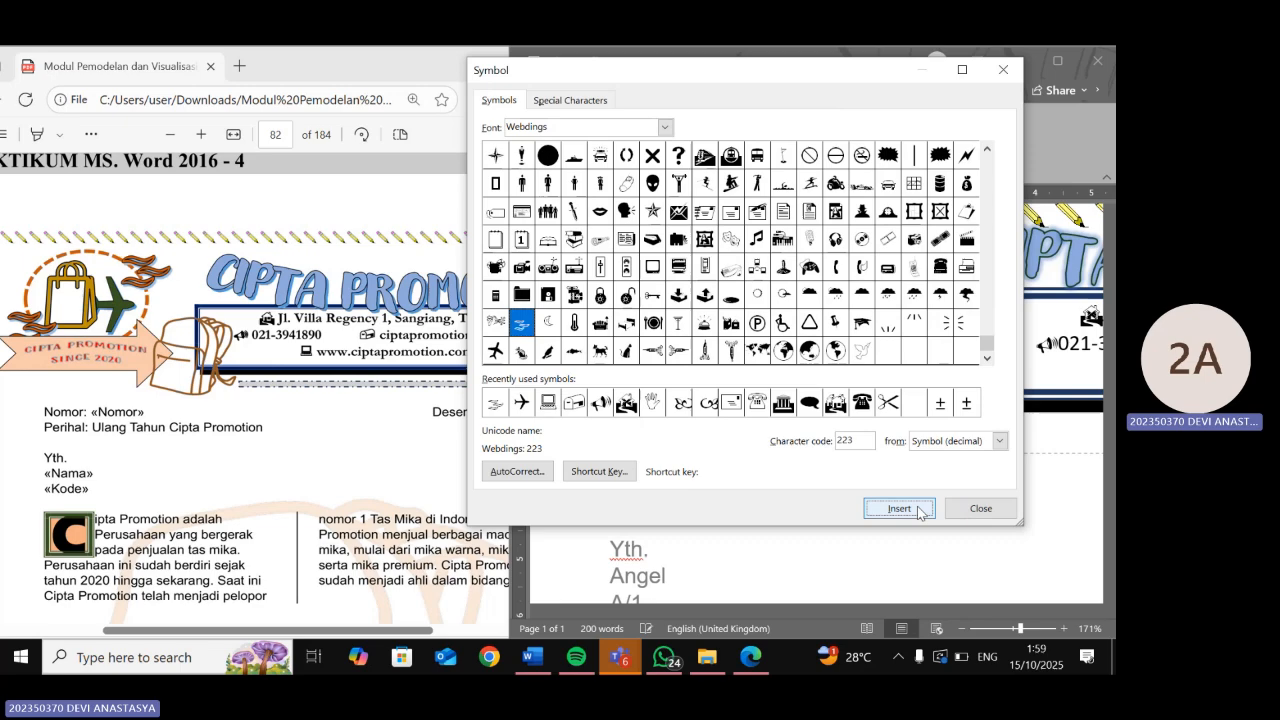
{"action": "left_click", "coordinate": [975, 507]}
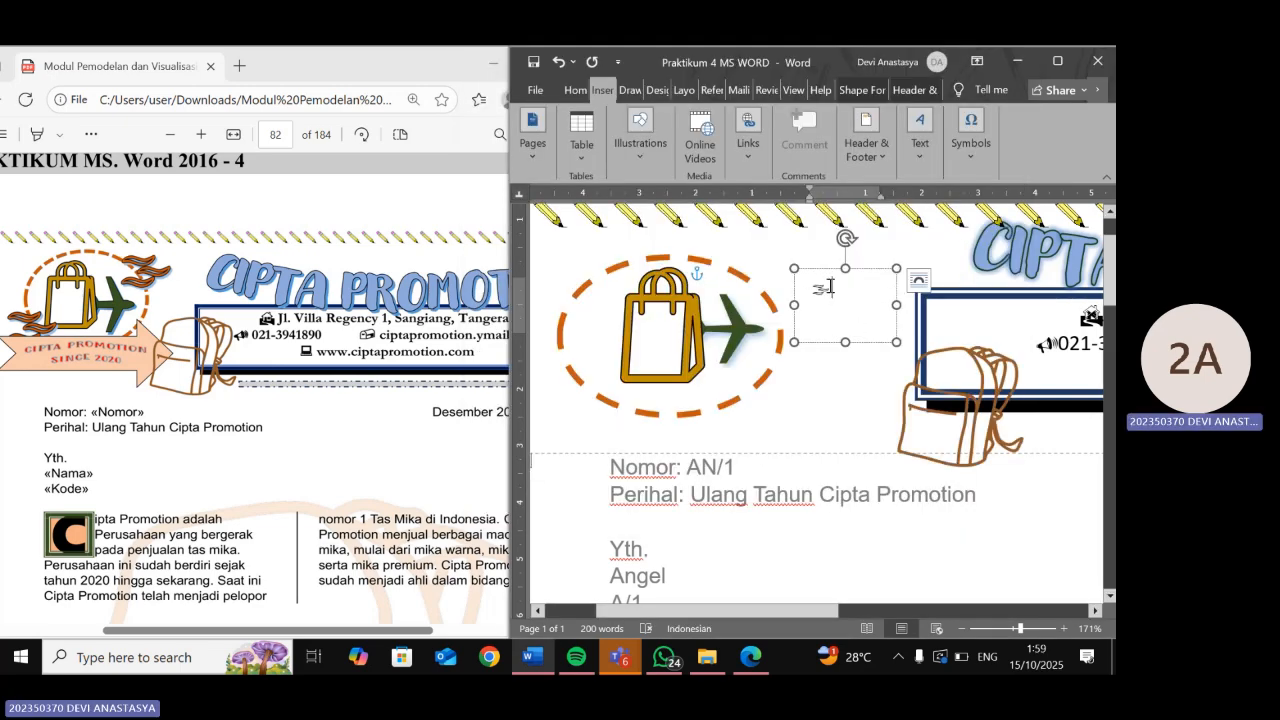
{"action": "double_click", "coordinate": [829, 287]}
{"action": "left_click", "coordinate": [578, 92]}
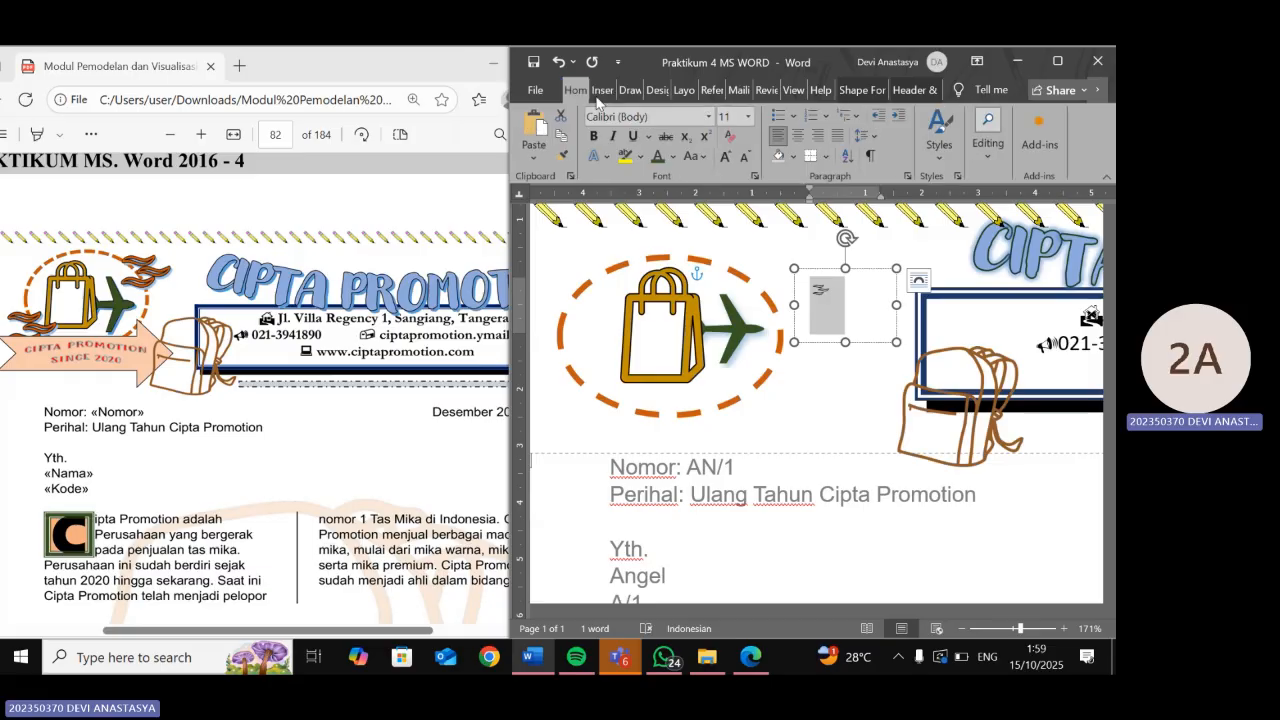
{"action": "left_click", "coordinate": [727, 116]}
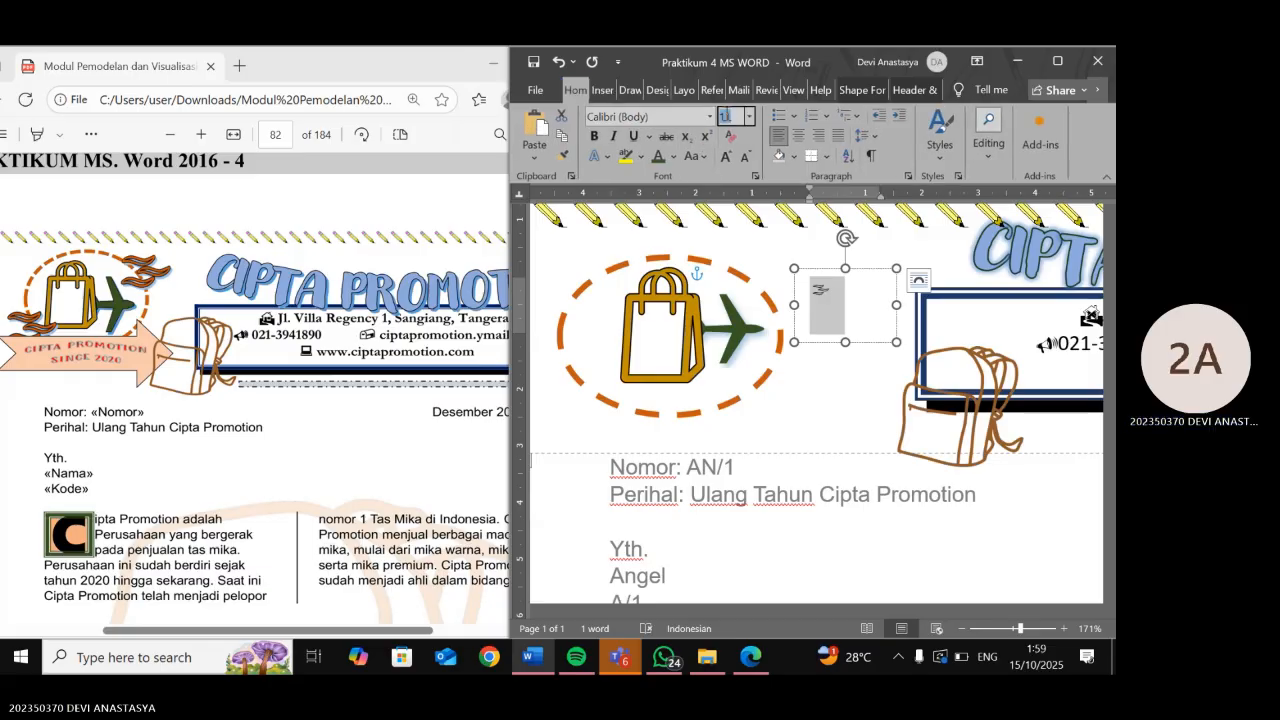
{"action": "type", "text": "30"}
{"action": "key", "text": "Return"}
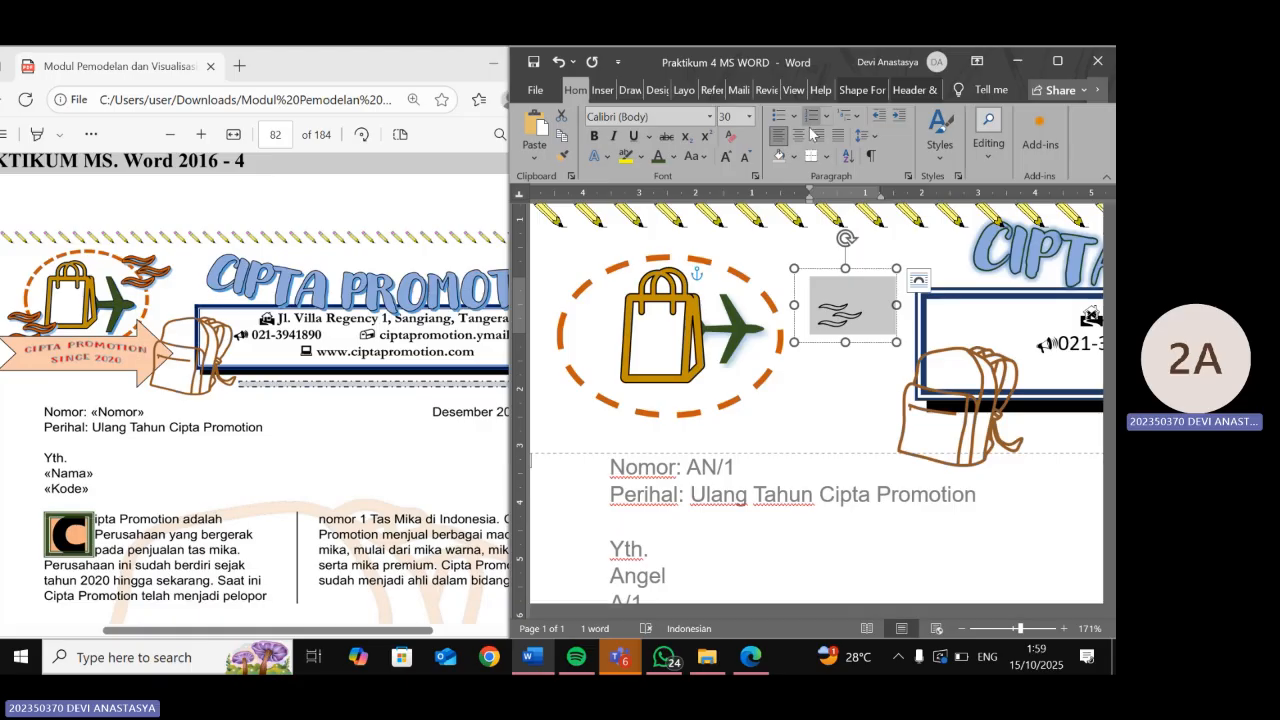
{"action": "left_click", "coordinate": [672, 157]}
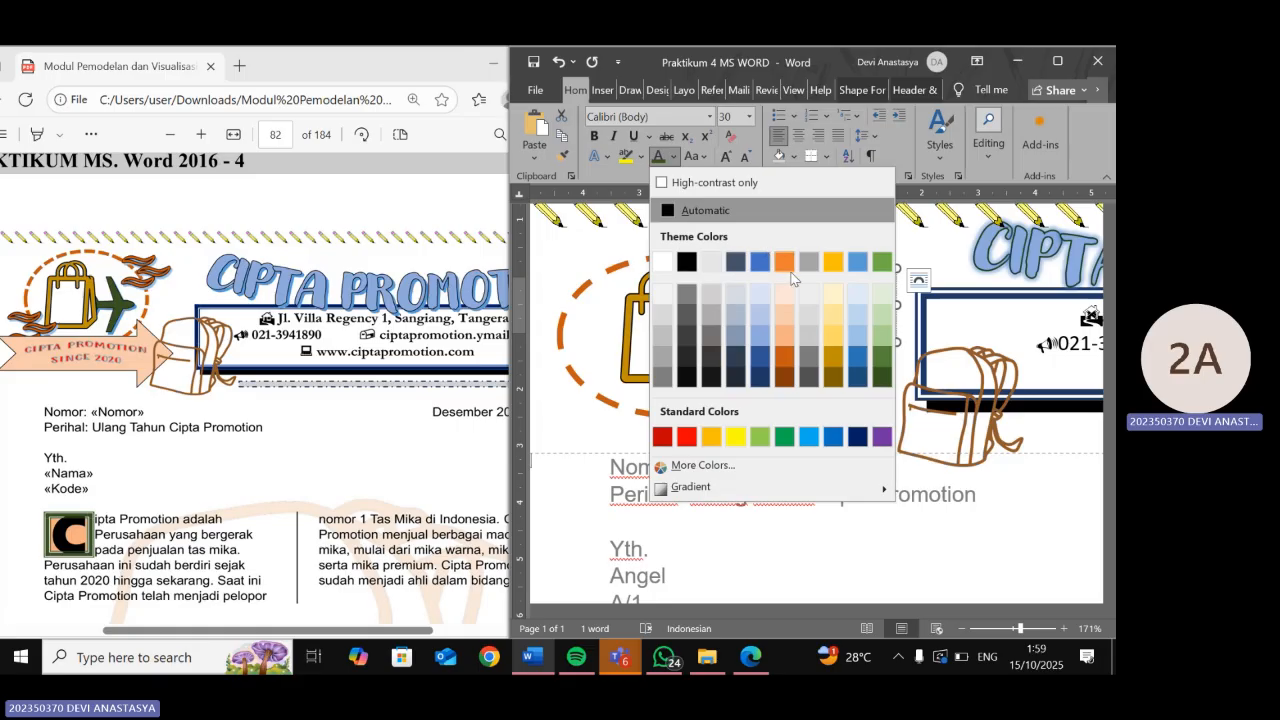
{"action": "left_click", "coordinate": [779, 362]}
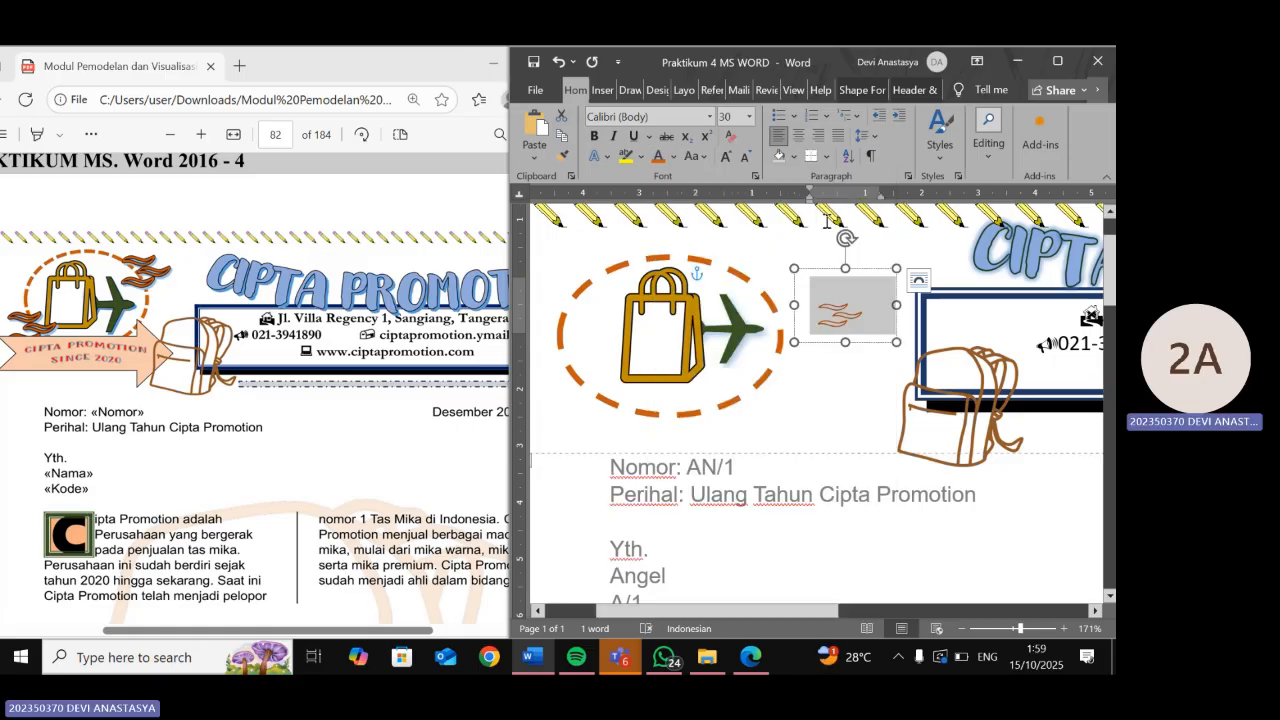
{"action": "left_click", "coordinate": [673, 157]}
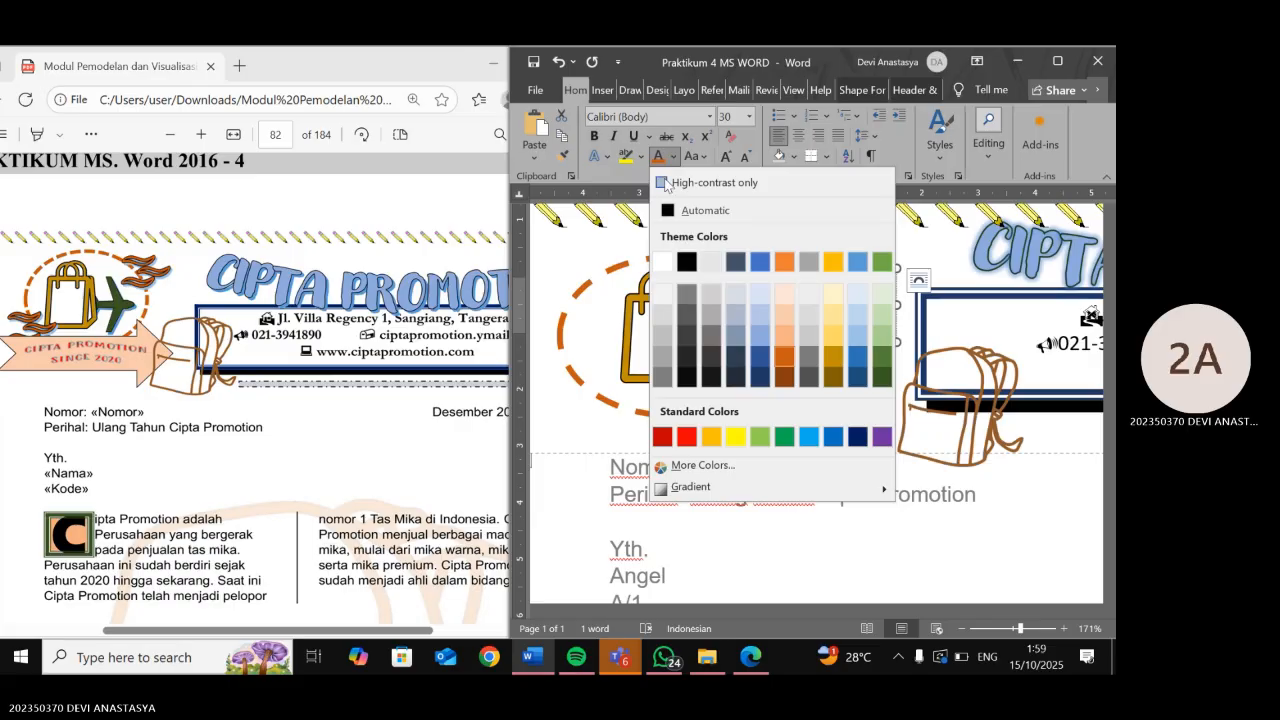
{"action": "left_click", "coordinate": [662, 183]}
{"action": "left_click", "coordinate": [662, 183]}
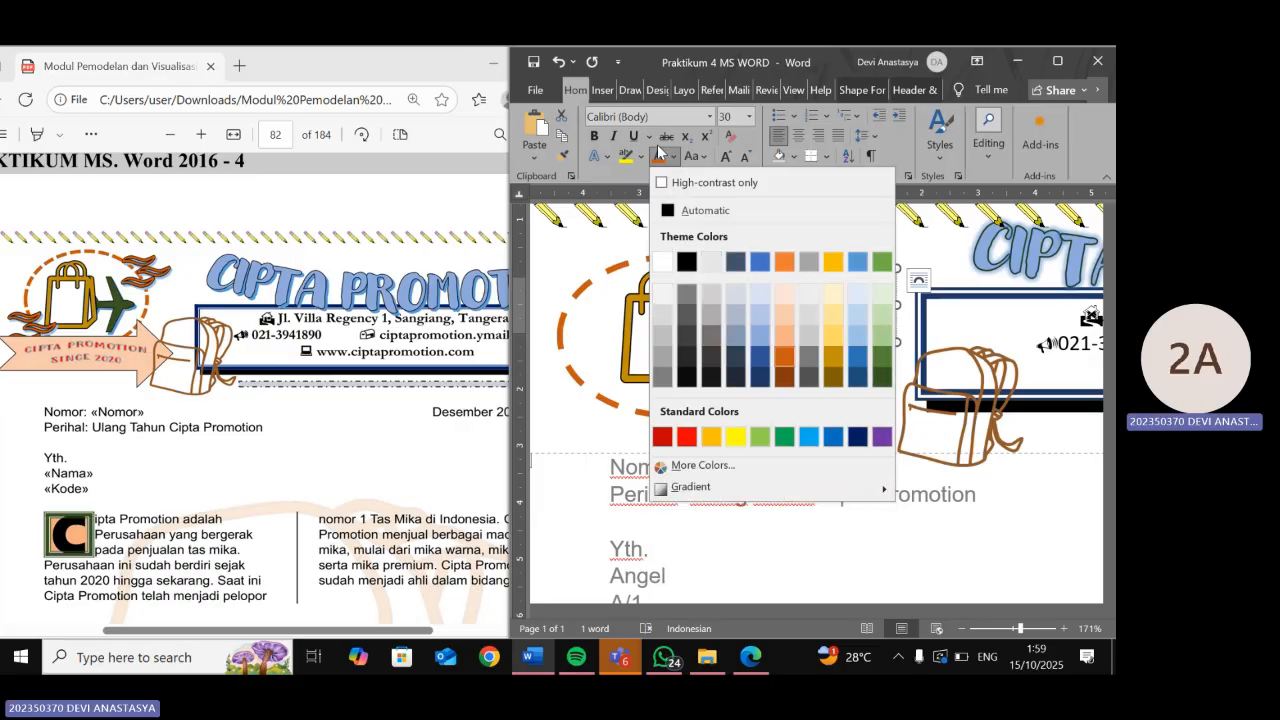
{"action": "left_click", "coordinate": [661, 155]}
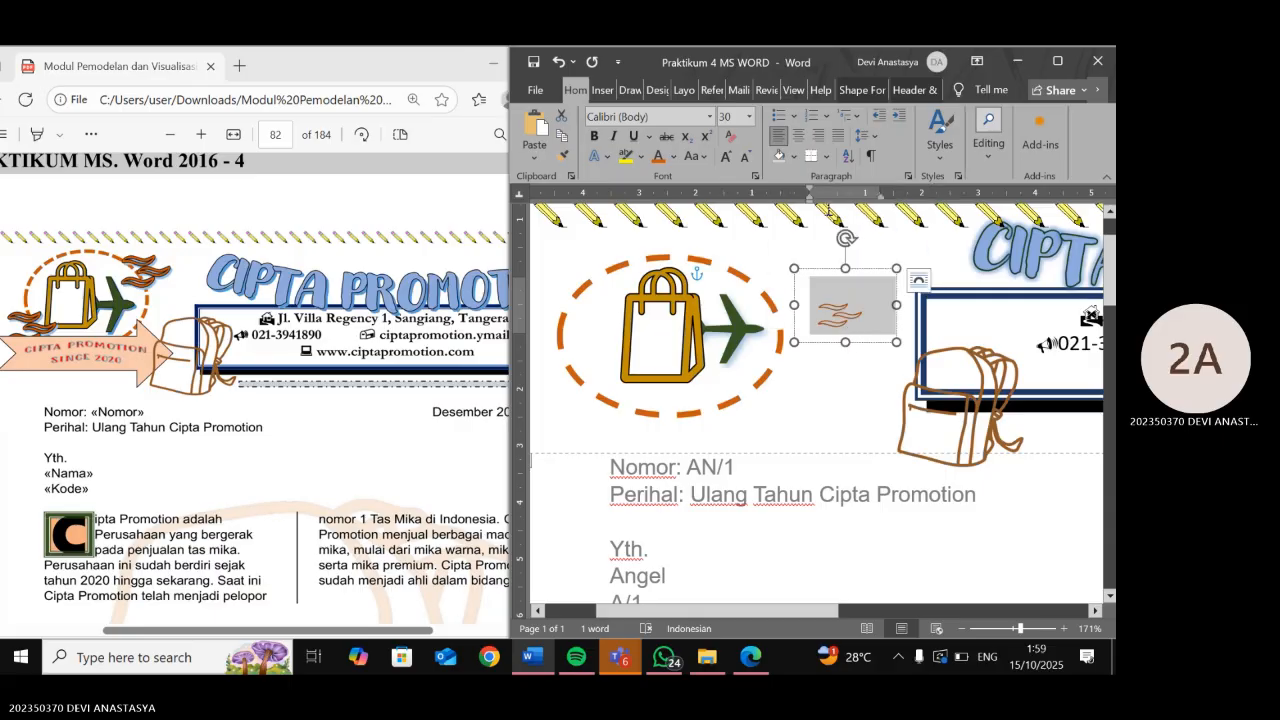
{"action": "left_click", "coordinate": [845, 316]}
{"action": "double_click", "coordinate": [845, 315]}
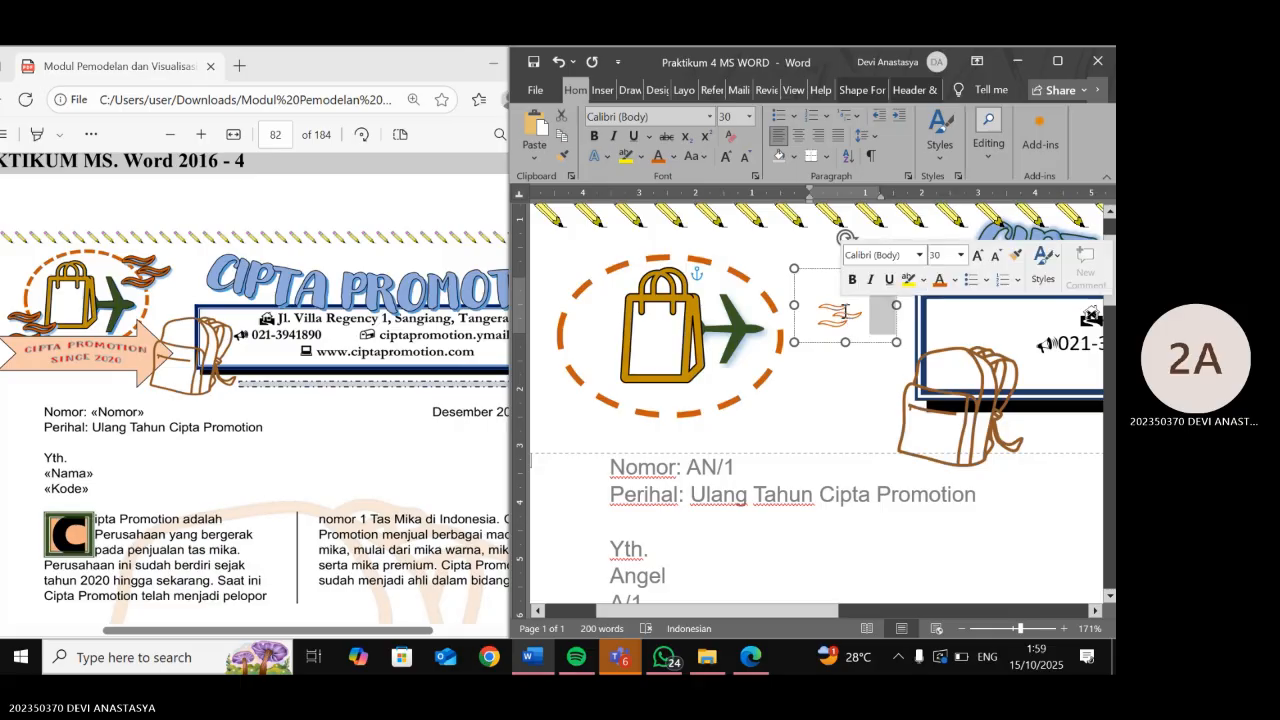
{"action": "left_click", "coordinate": [841, 315]}
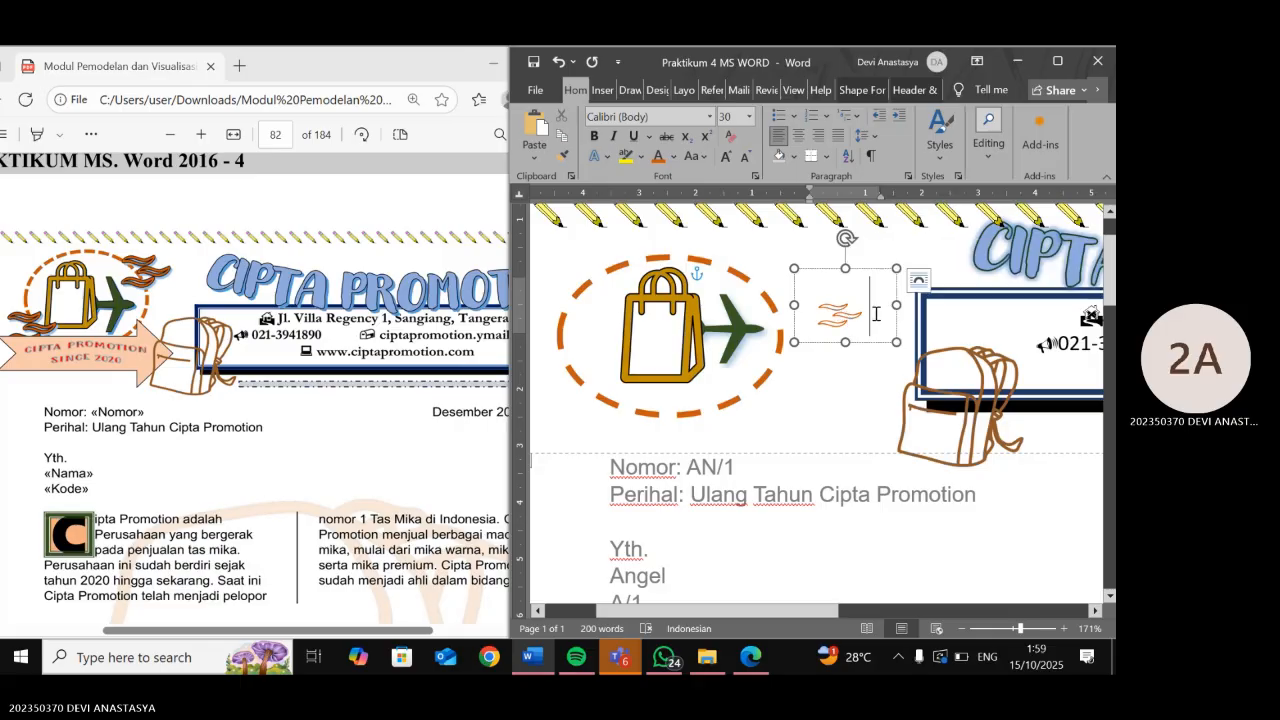
{"action": "key", "text": "Delete"}
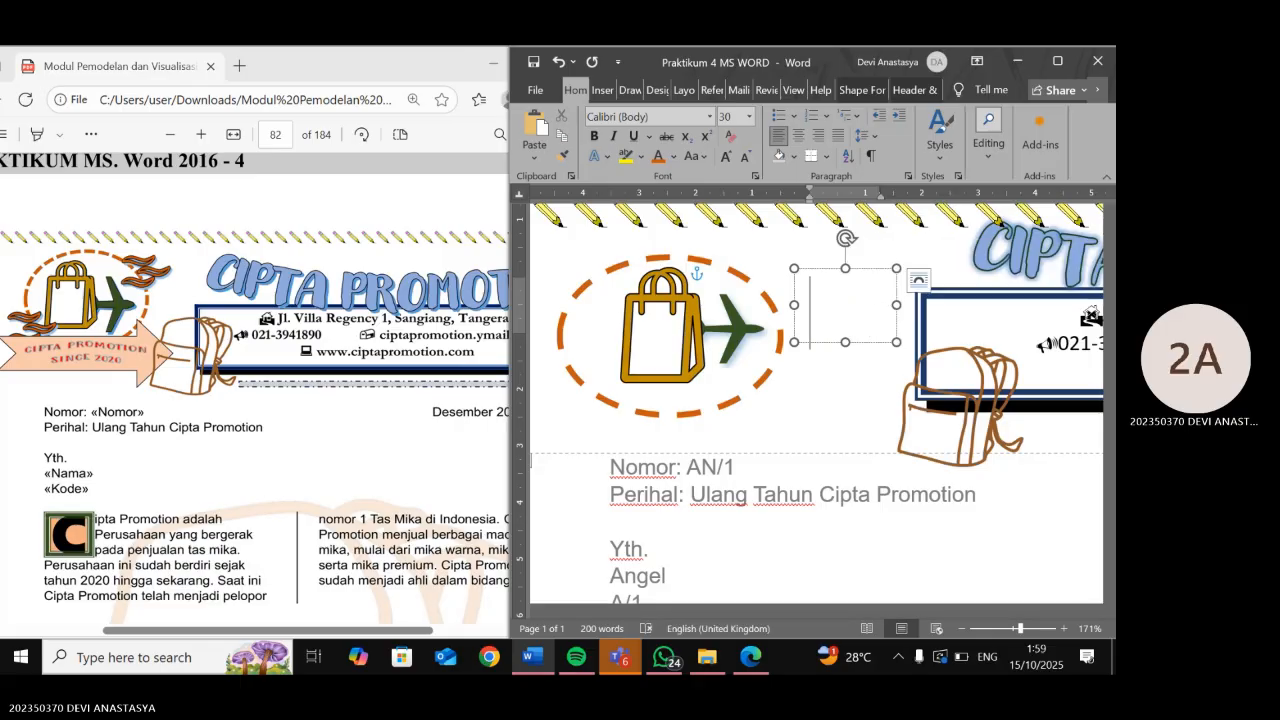
{"action": "key", "text": "ctrl+z"}
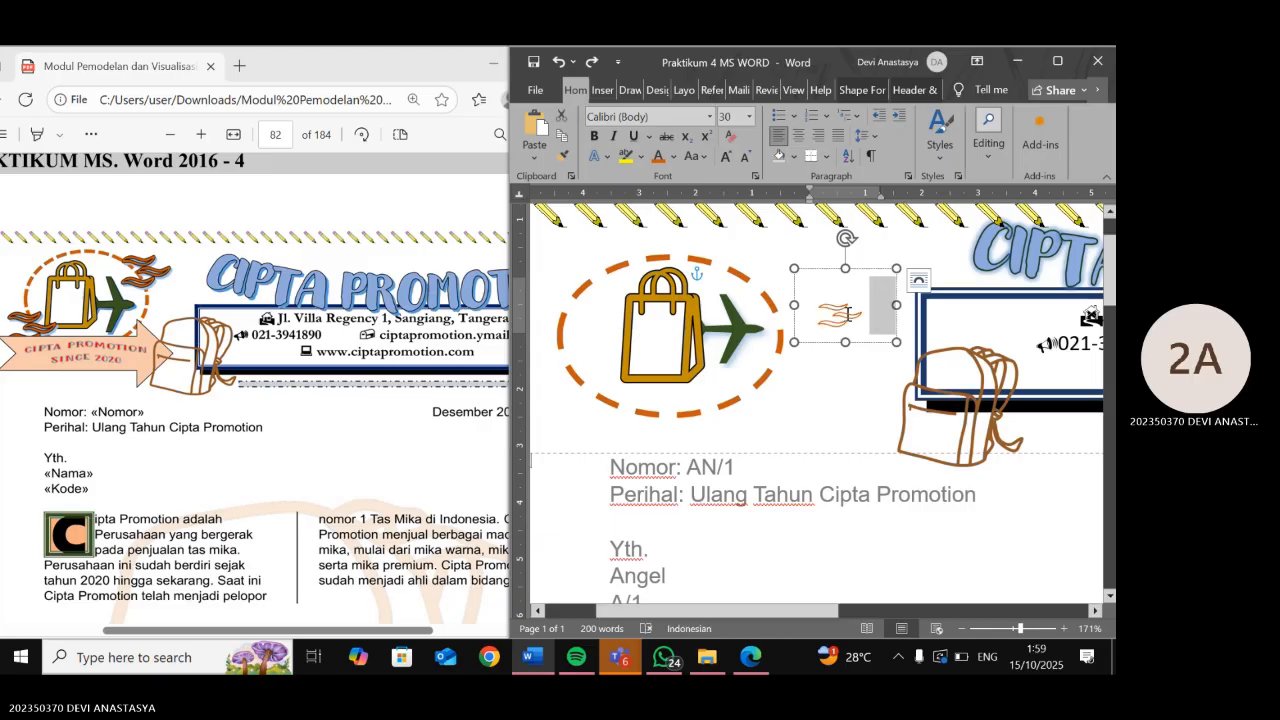
{"action": "left_click_drag", "start_coordinate": [850, 316], "coordinate": [818, 326]}
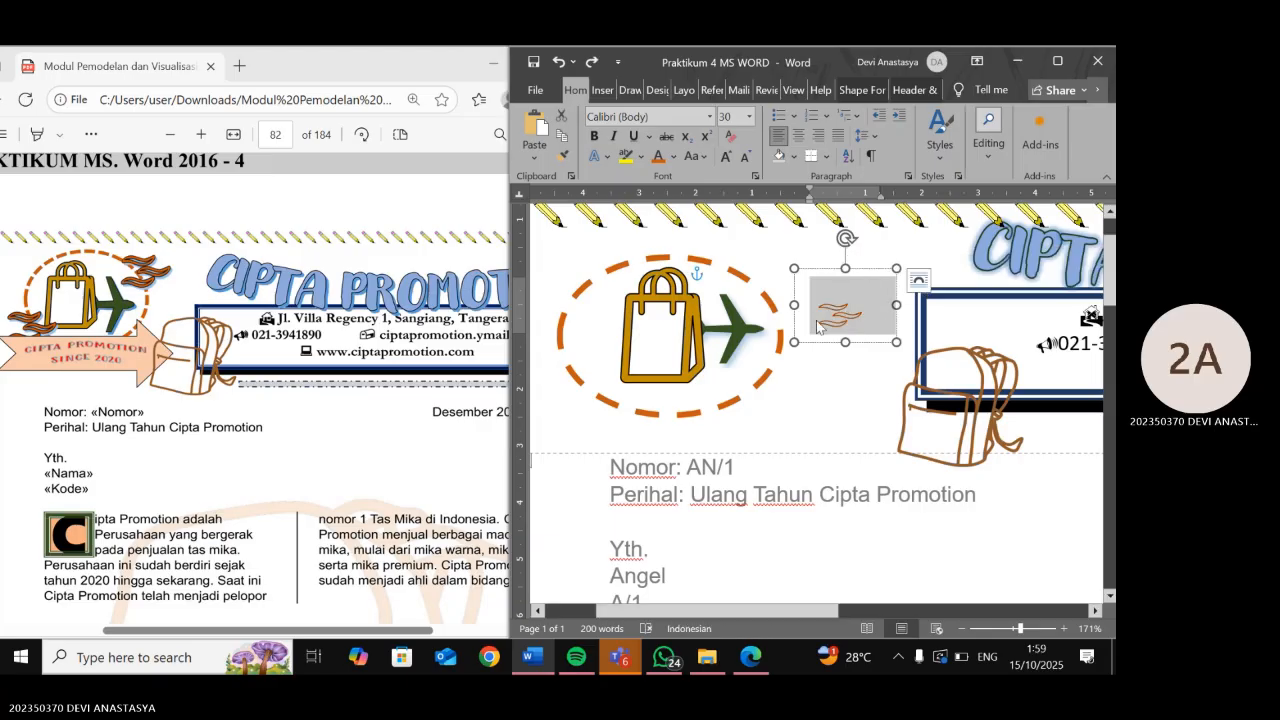
- Apply the Bold font style to the wind symbol through the Font dialog
{"action": "right_click", "coordinate": [818, 326]}
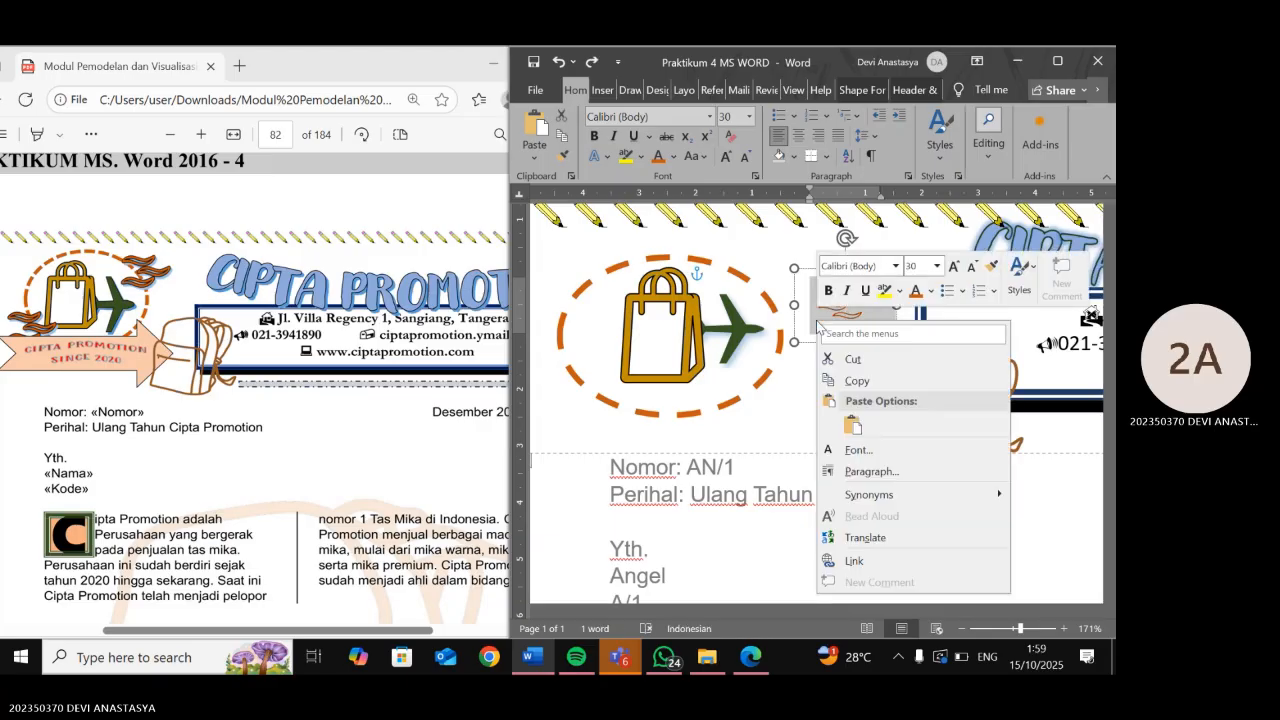
{"action": "left_click", "coordinate": [869, 452]}
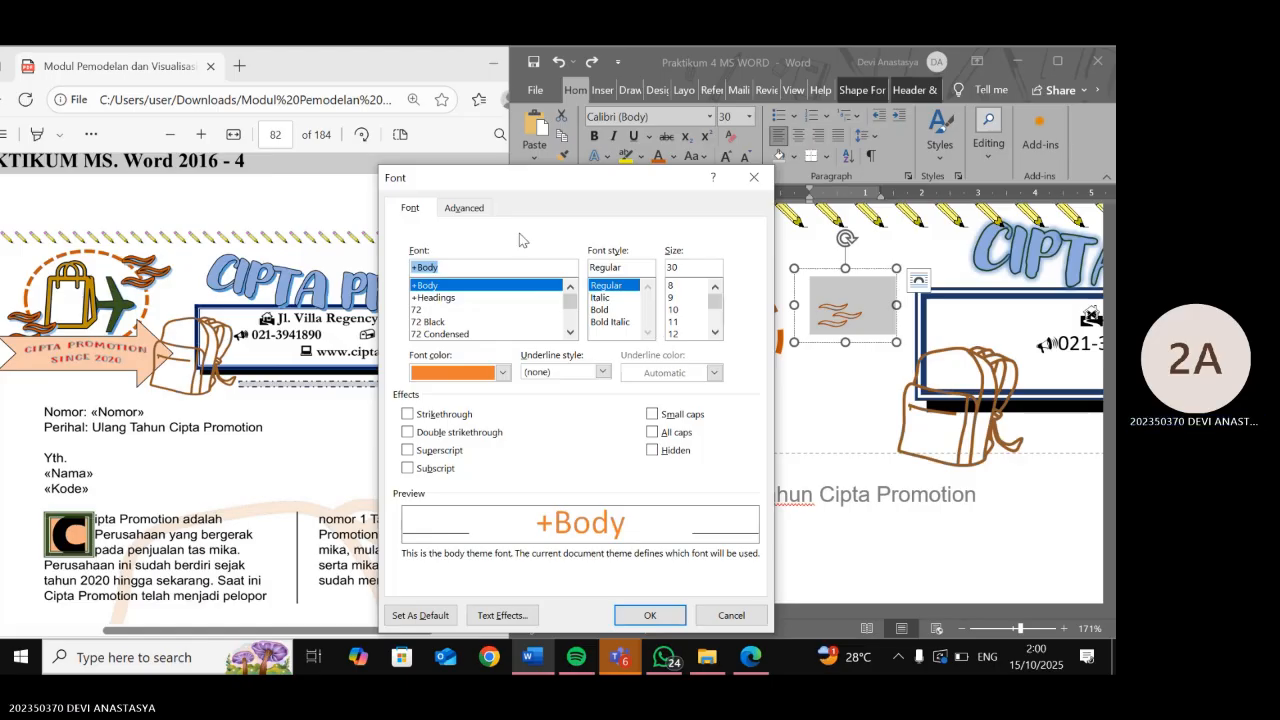
{"action": "left_click", "coordinate": [482, 207]}
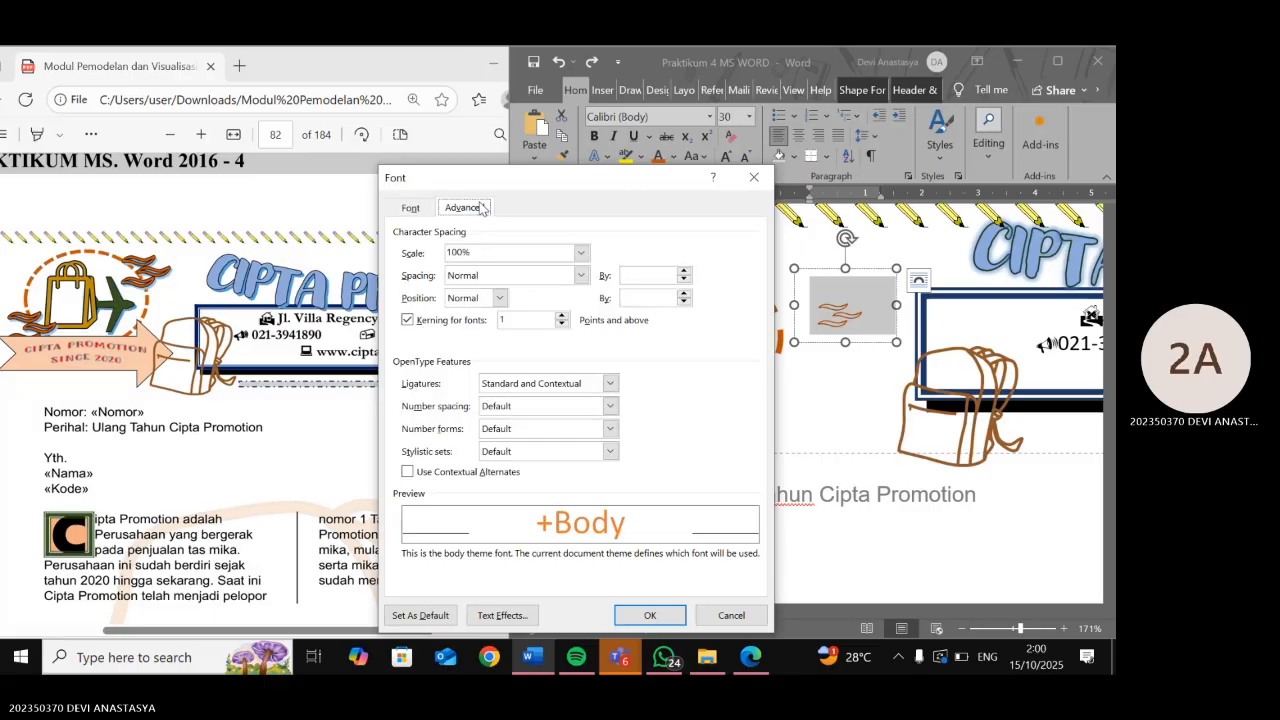
{"action": "left_click", "coordinate": [422, 210]}
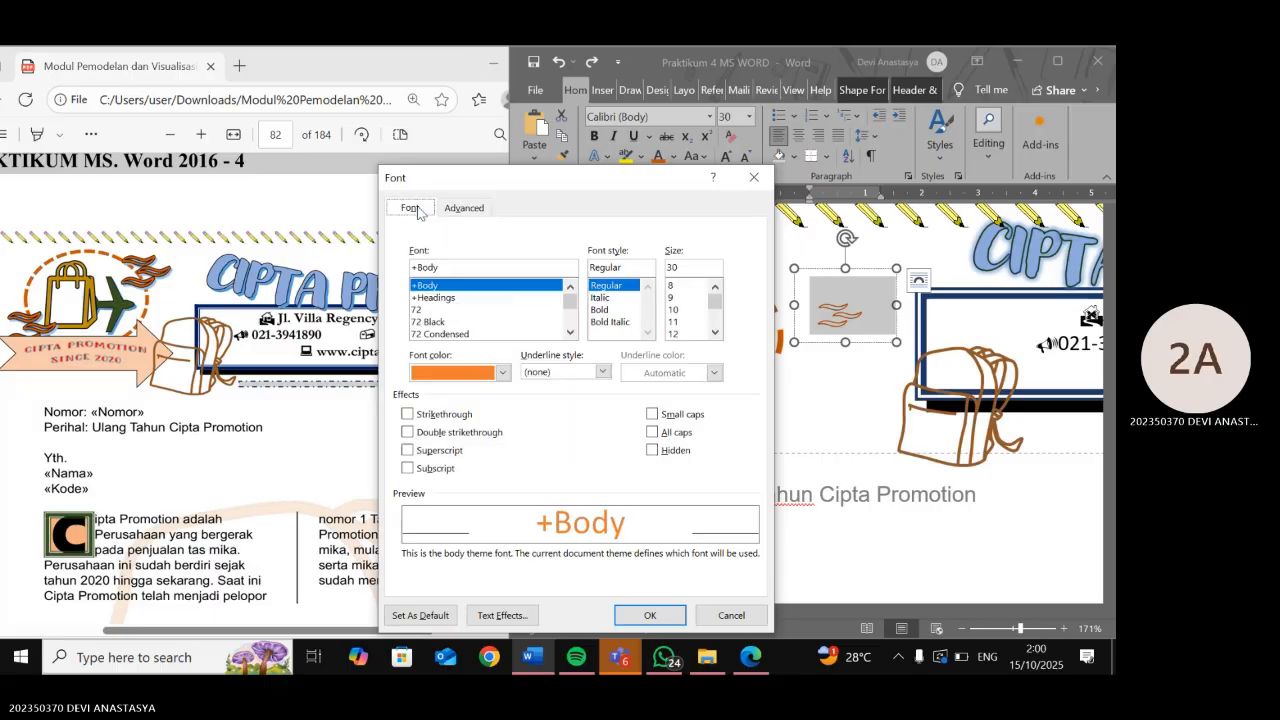
{"action": "left_click", "coordinate": [600, 311]}
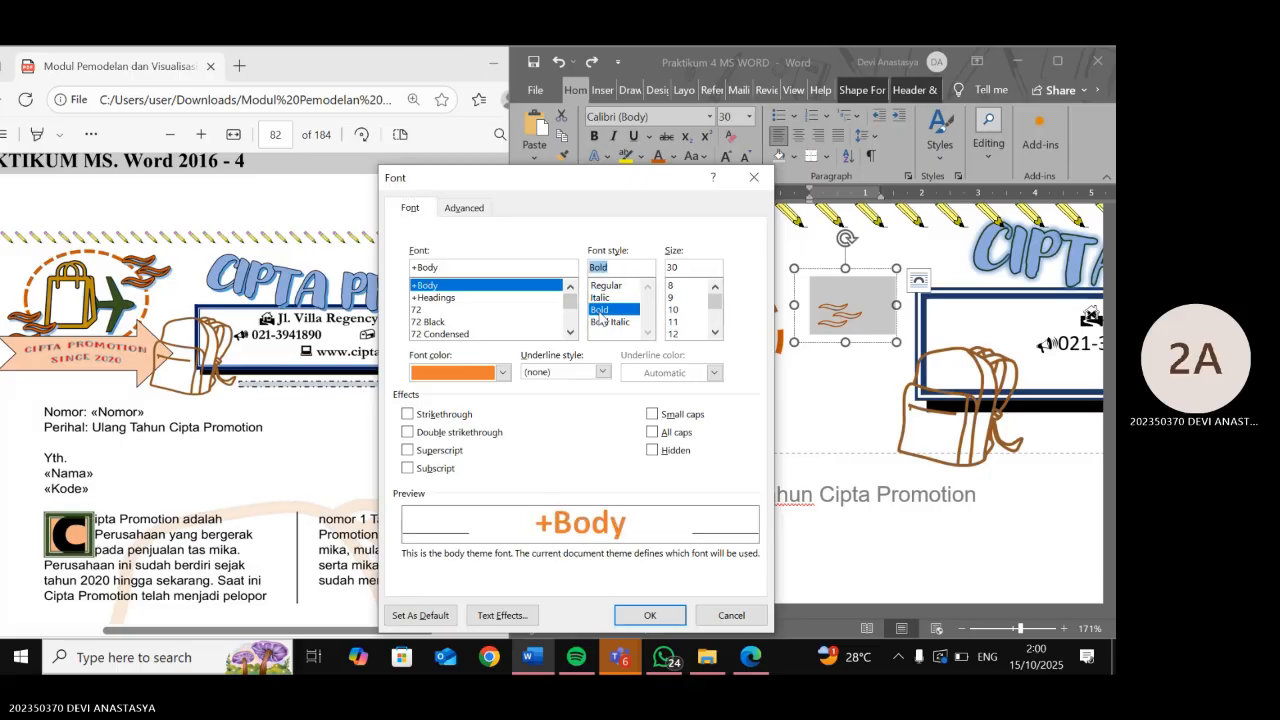
{"action": "left_click", "coordinate": [630, 616]}
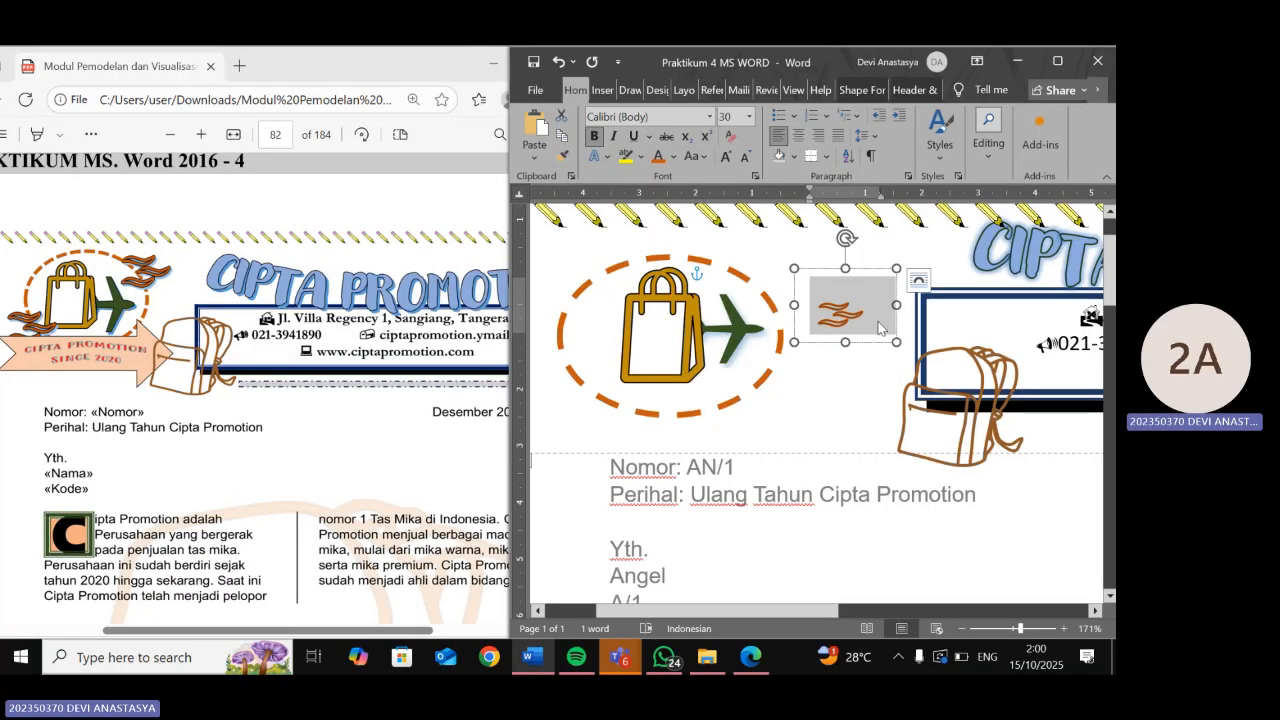
- Undo an accidental paste and move the wind text box up-left, just above the plane
{"action": "key", "text": "ctrl+v"}
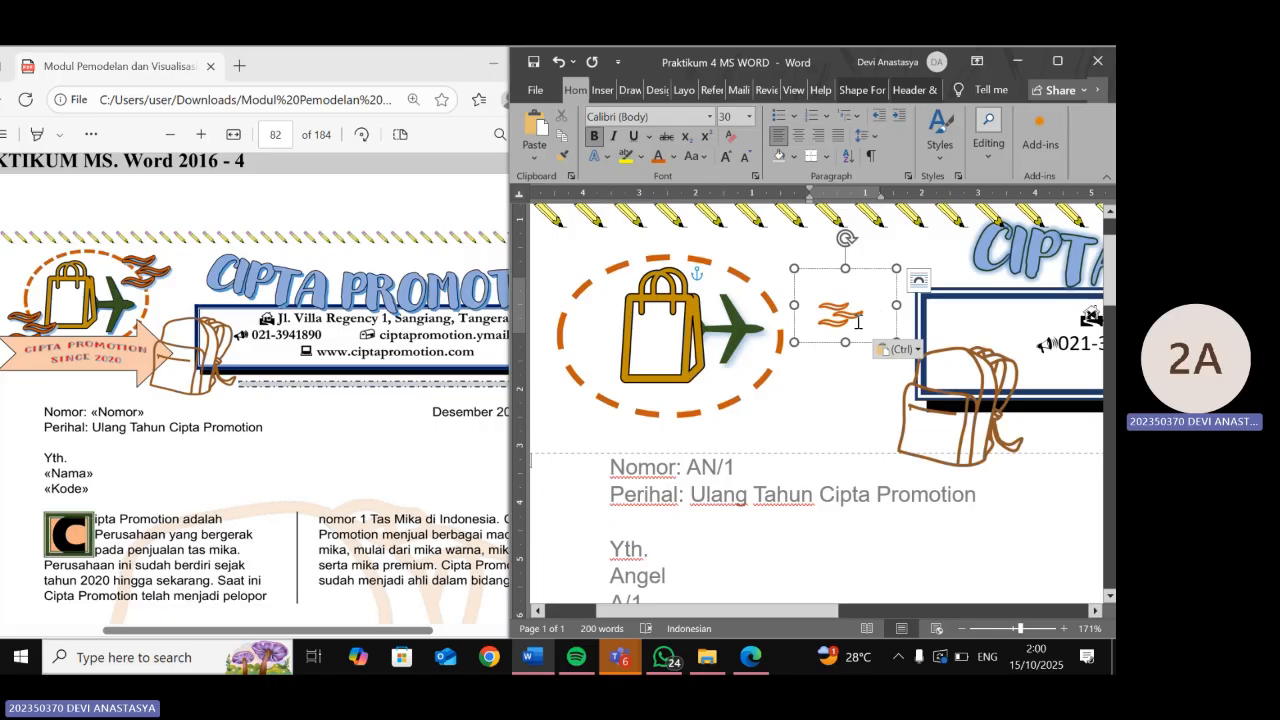
{"action": "double_click", "coordinate": [857, 322]}
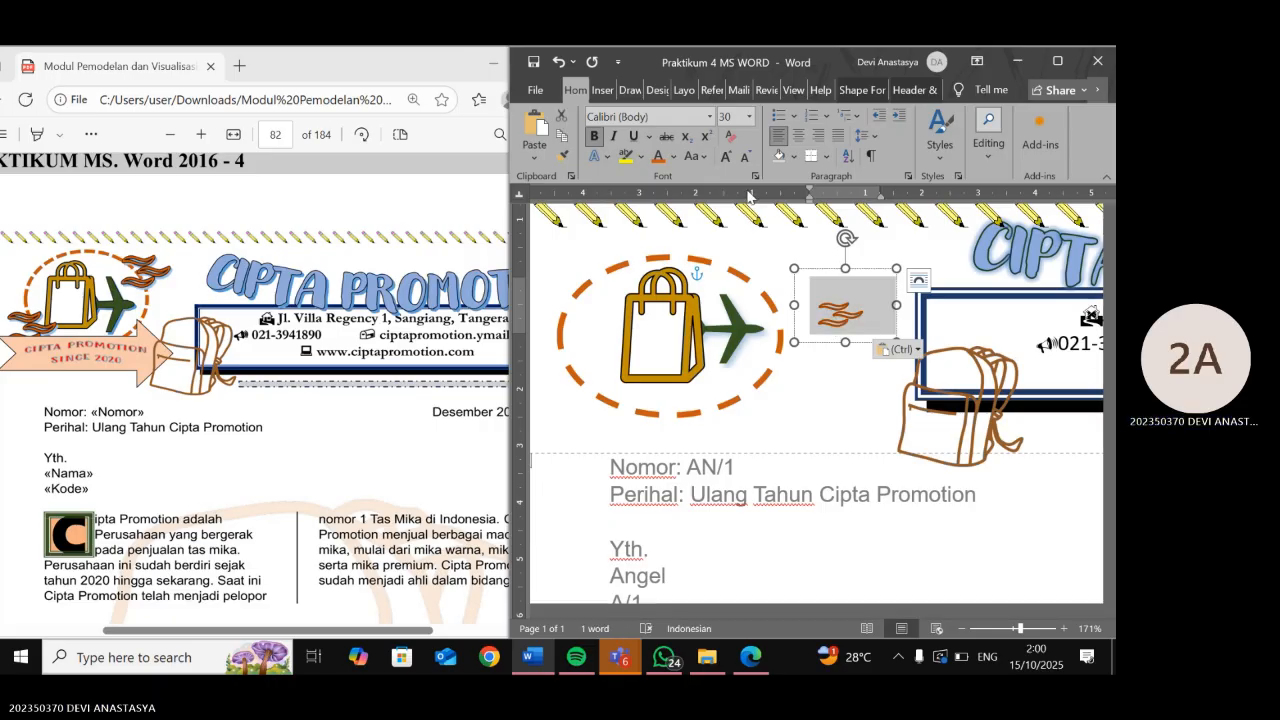
{"action": "key", "text": "ctrl+z"}
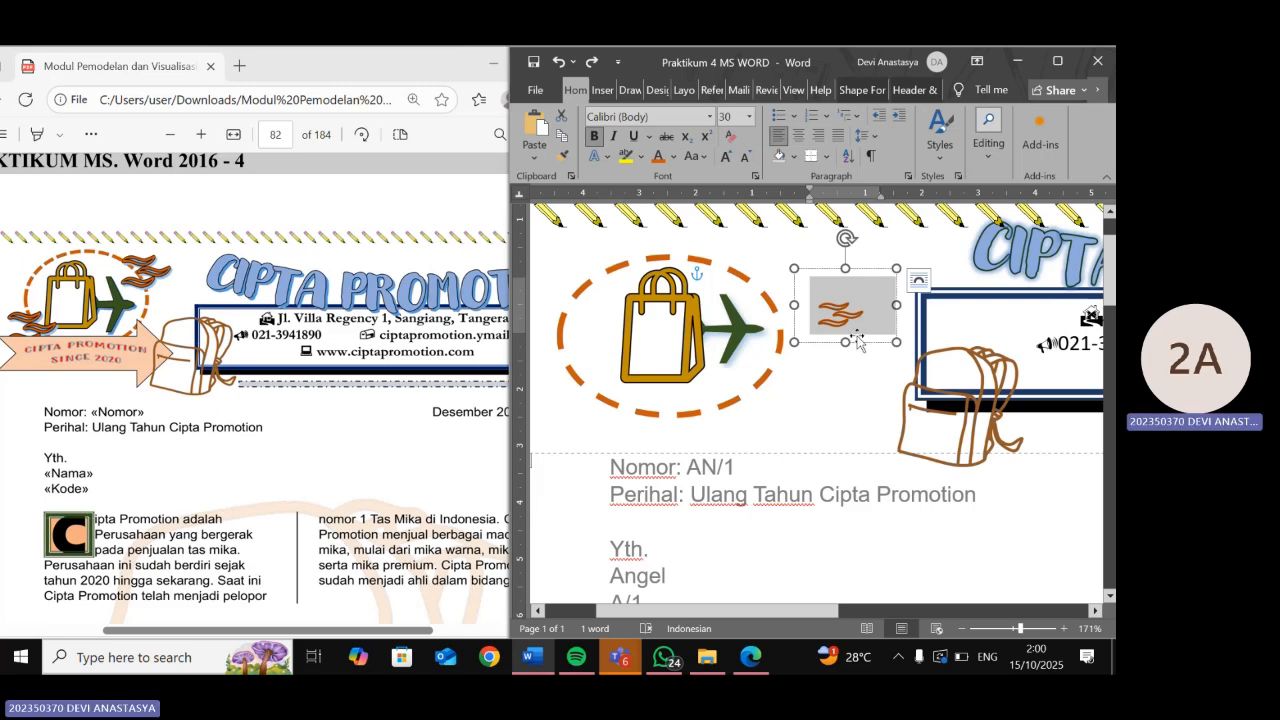
{"action": "left_click_drag", "start_coordinate": [860, 338], "coordinate": [790, 307]}
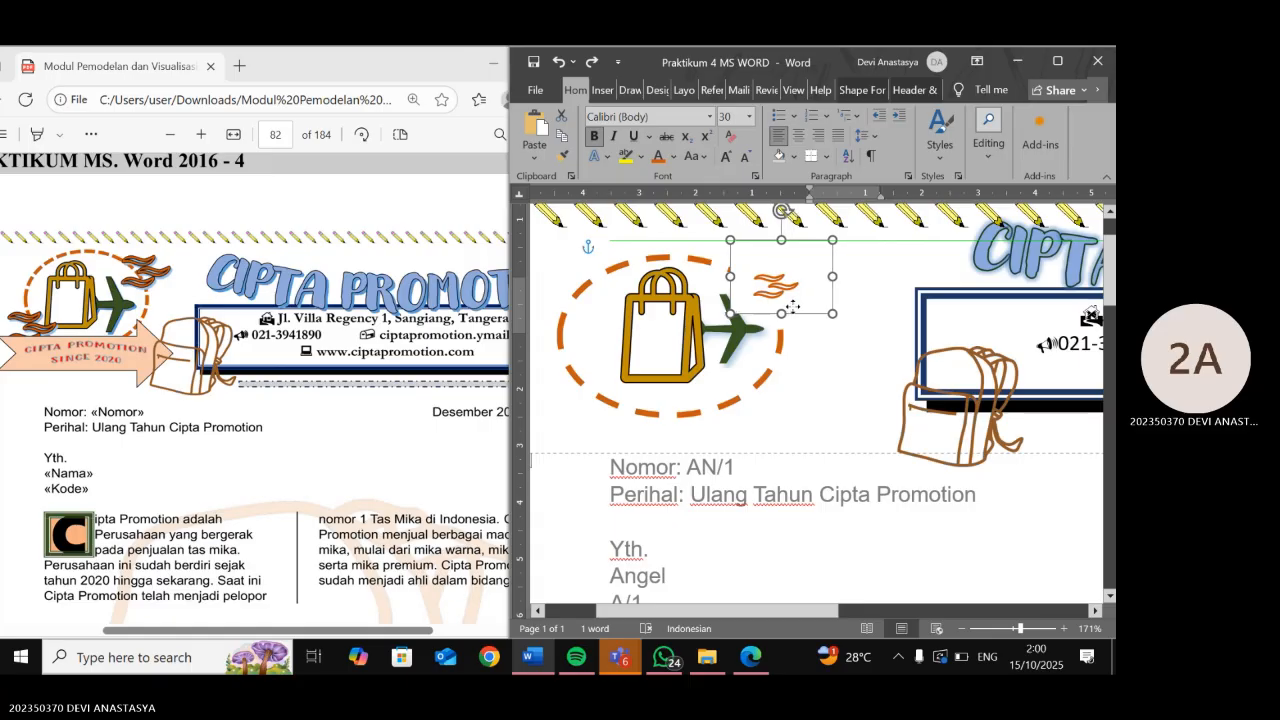
{"action": "right_click", "coordinate": [795, 256]}
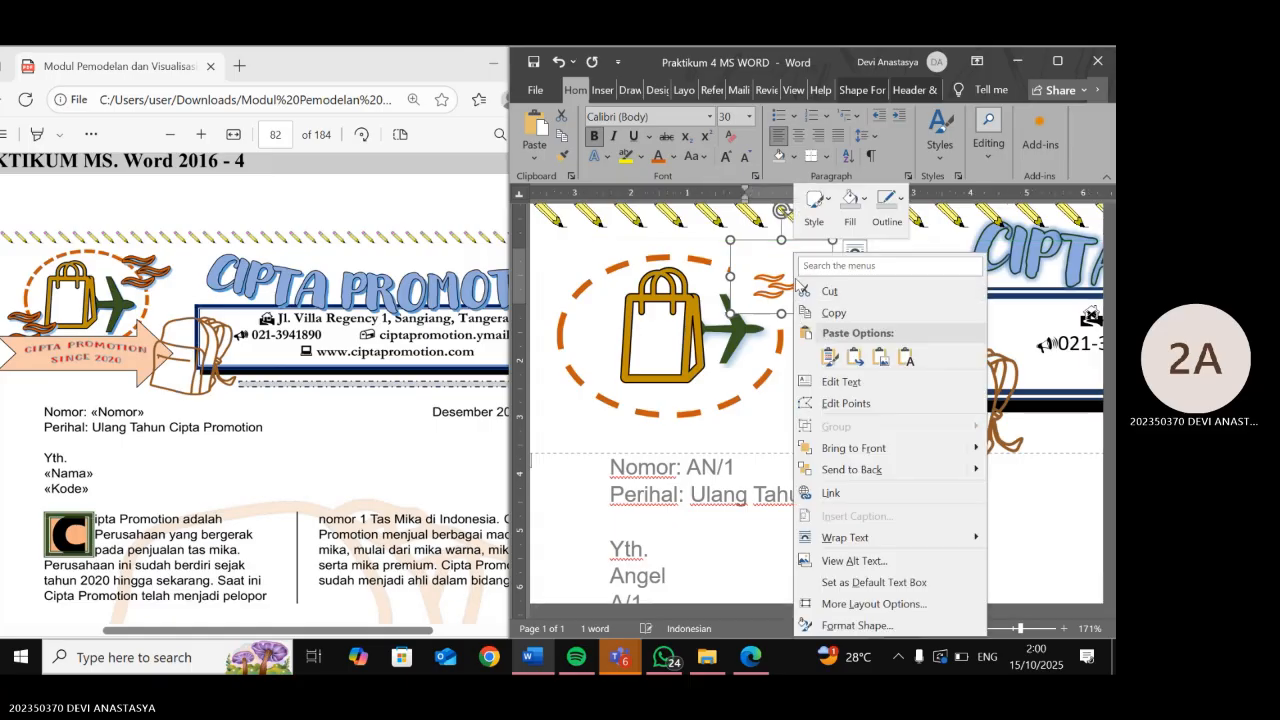
{"action": "left_click", "coordinate": [768, 259]}
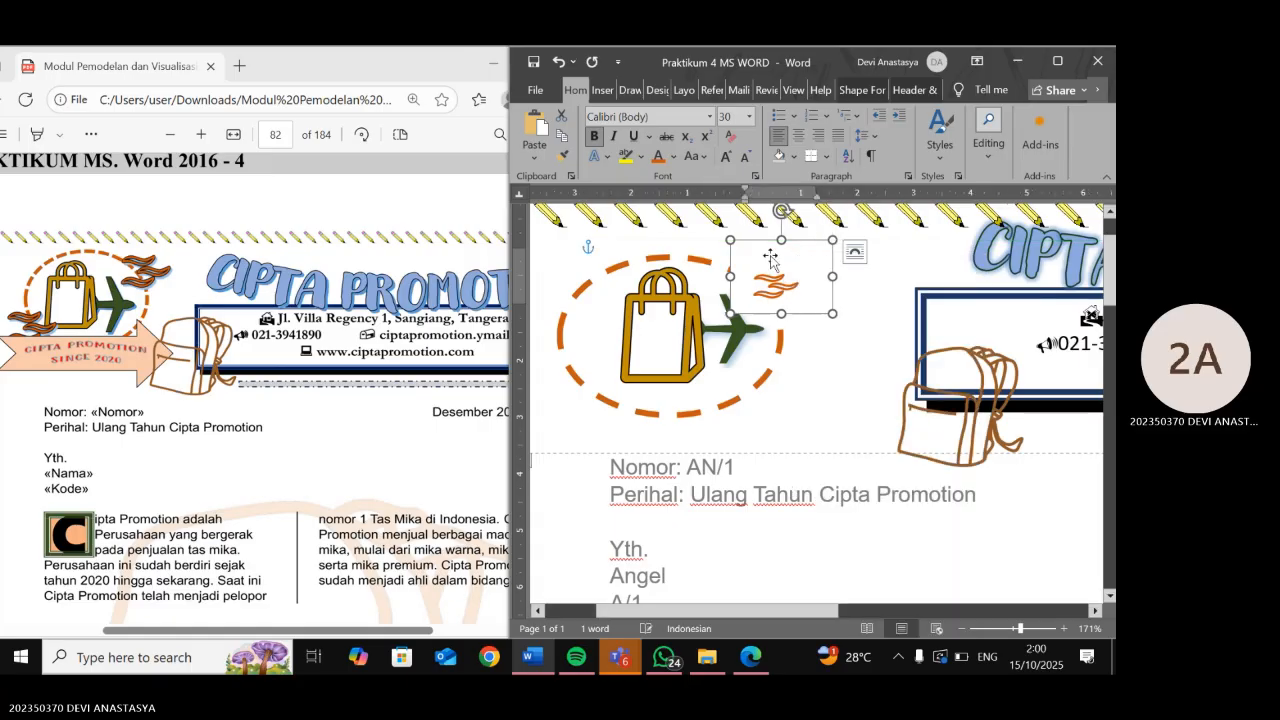
- Try Tight, Behind Text, Through and Top and Bottom wrapping on the wind text box
{"action": "left_click", "coordinate": [853, 252]}
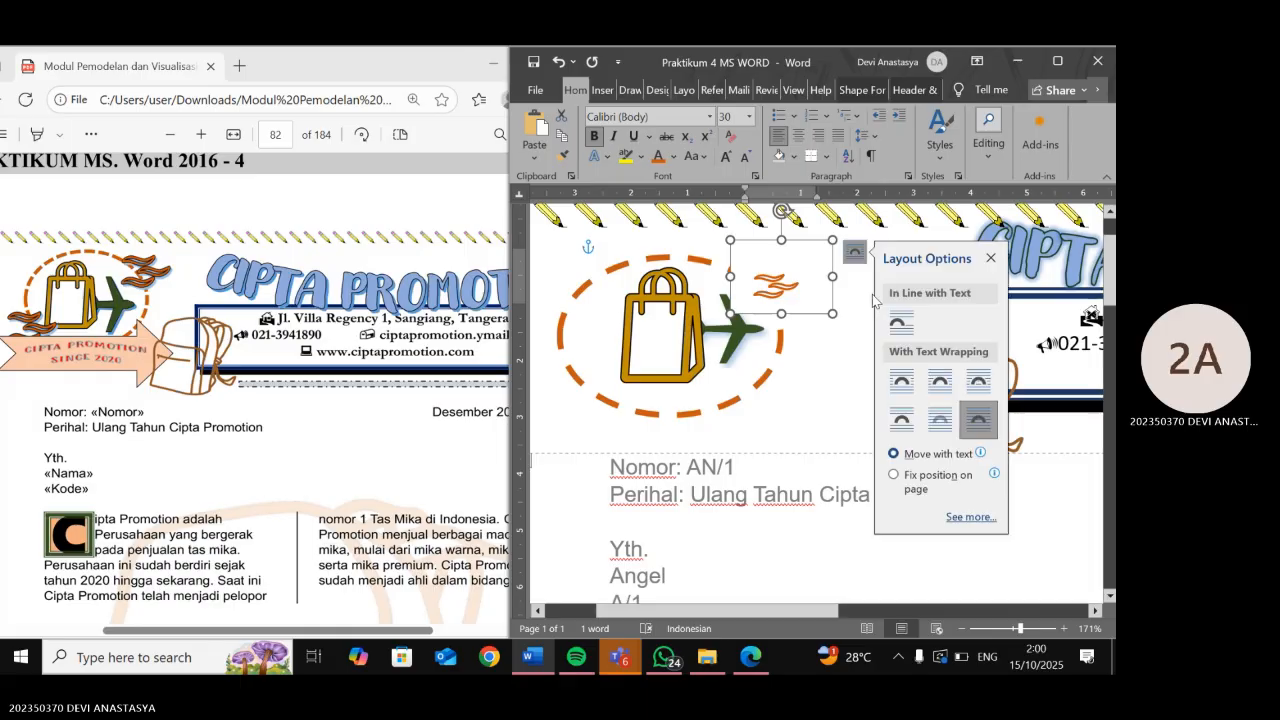
{"action": "left_click", "coordinate": [929, 388]}
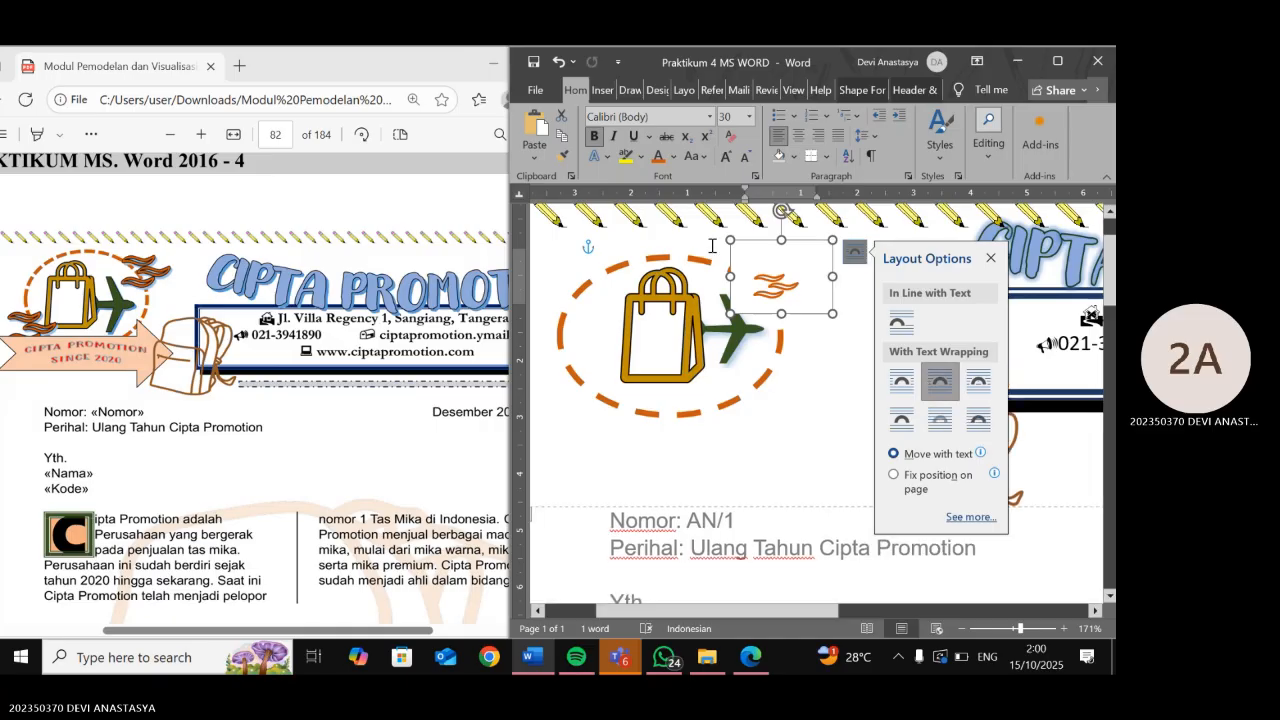
{"action": "key", "text": "ctrl+z"}
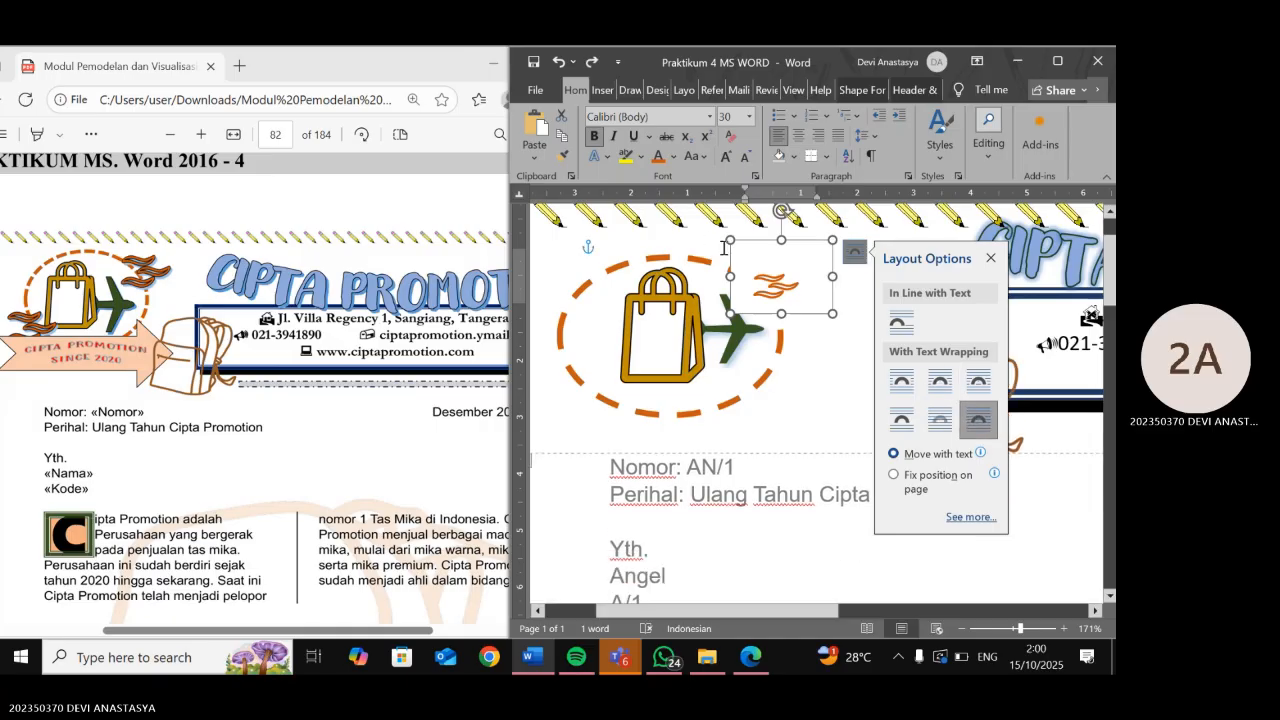
{"action": "left_click", "coordinate": [949, 419]}
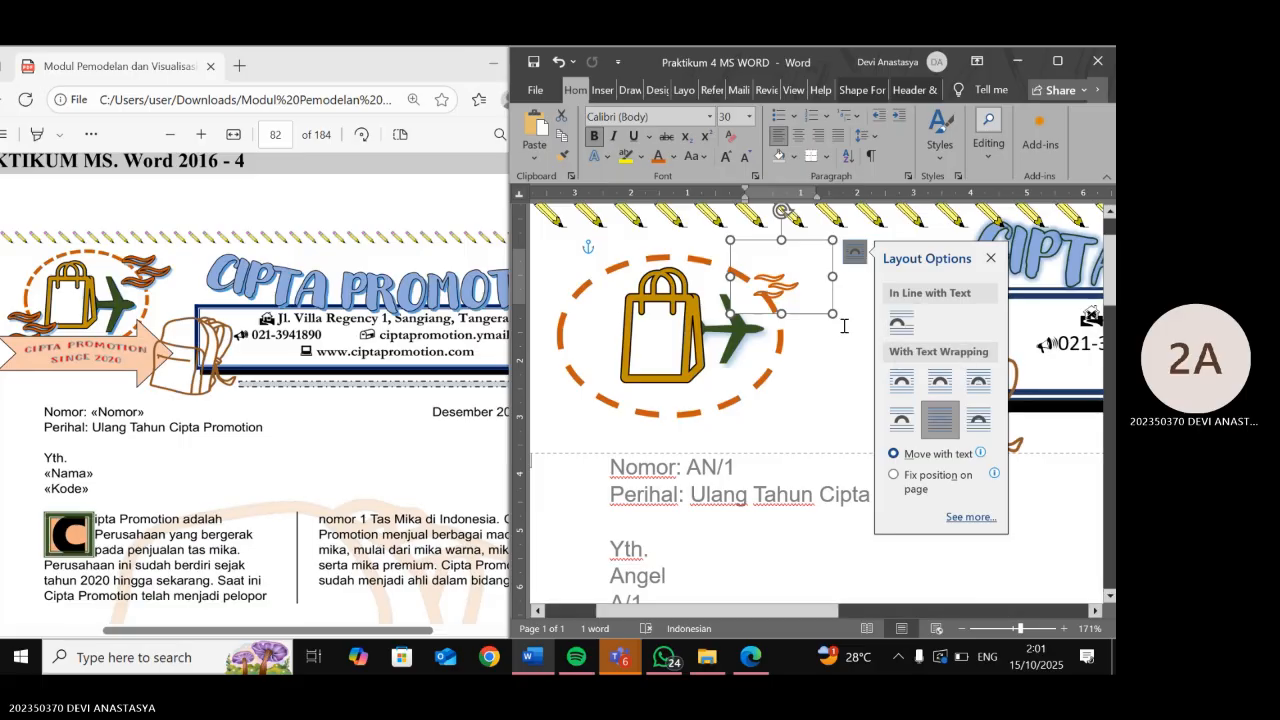
{"action": "left_click", "coordinate": [980, 386]}
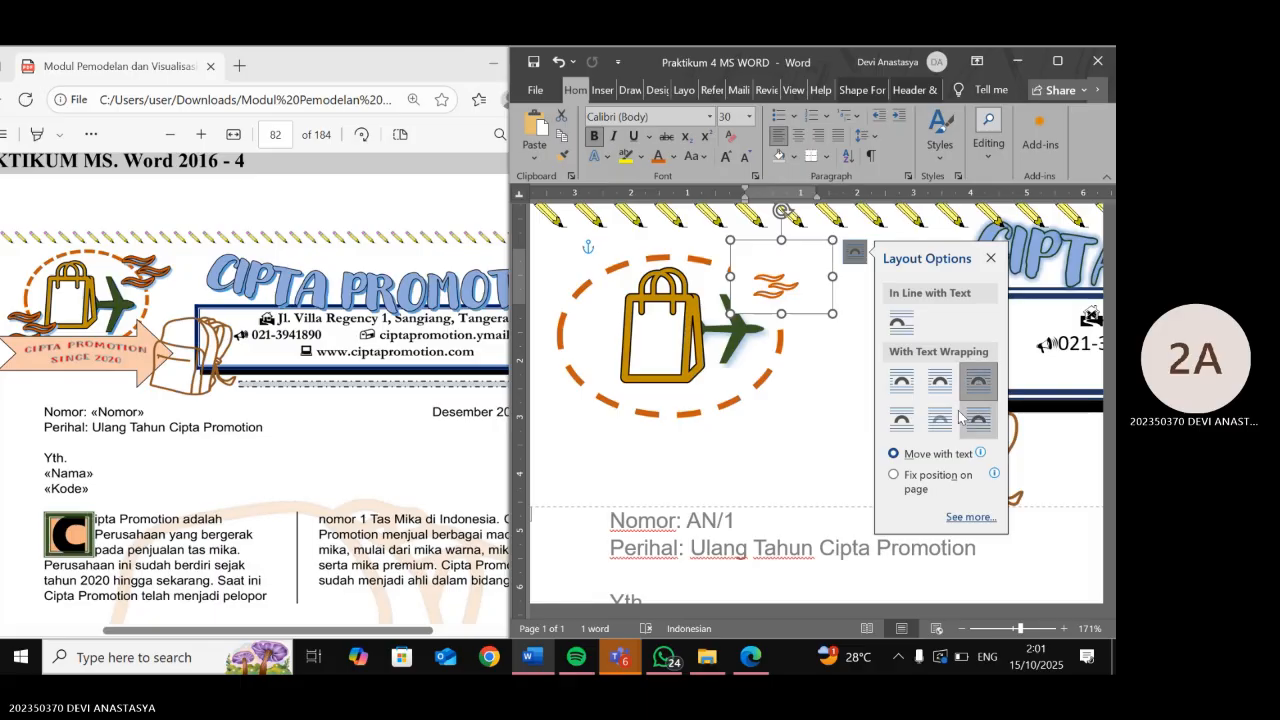
{"action": "left_click", "coordinate": [906, 422]}
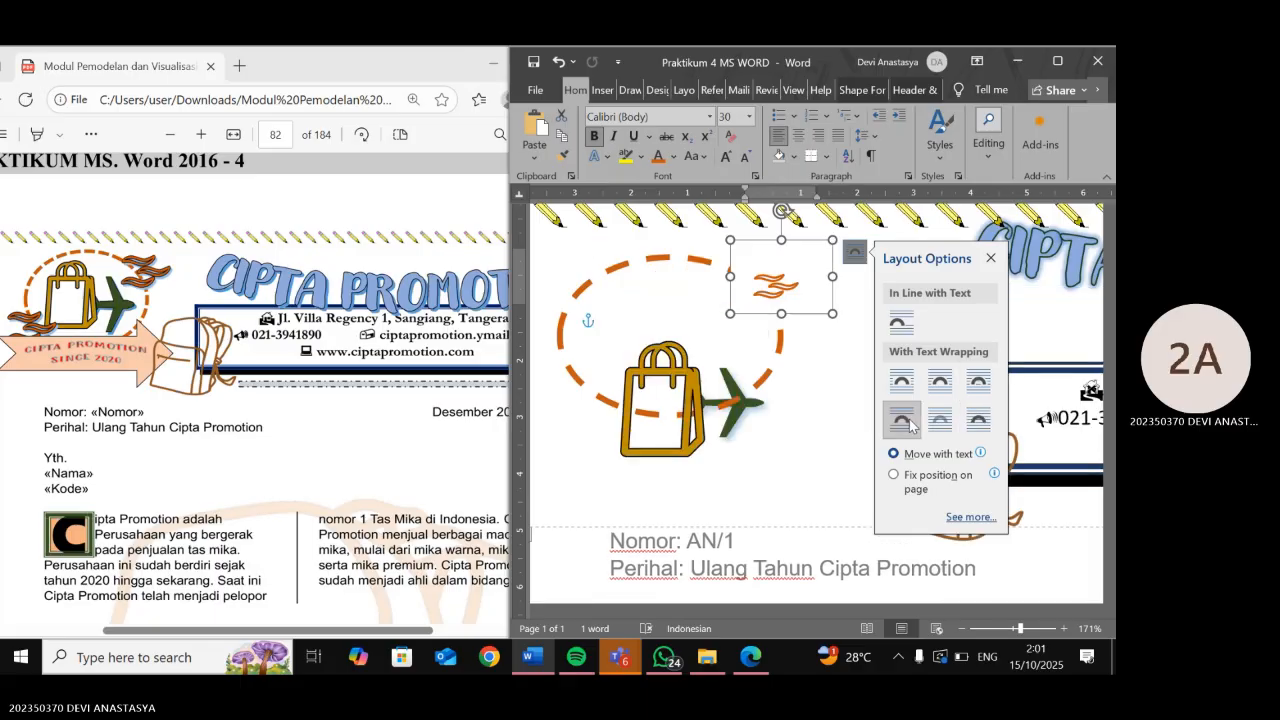
{"action": "key", "text": "ctrl+z"}
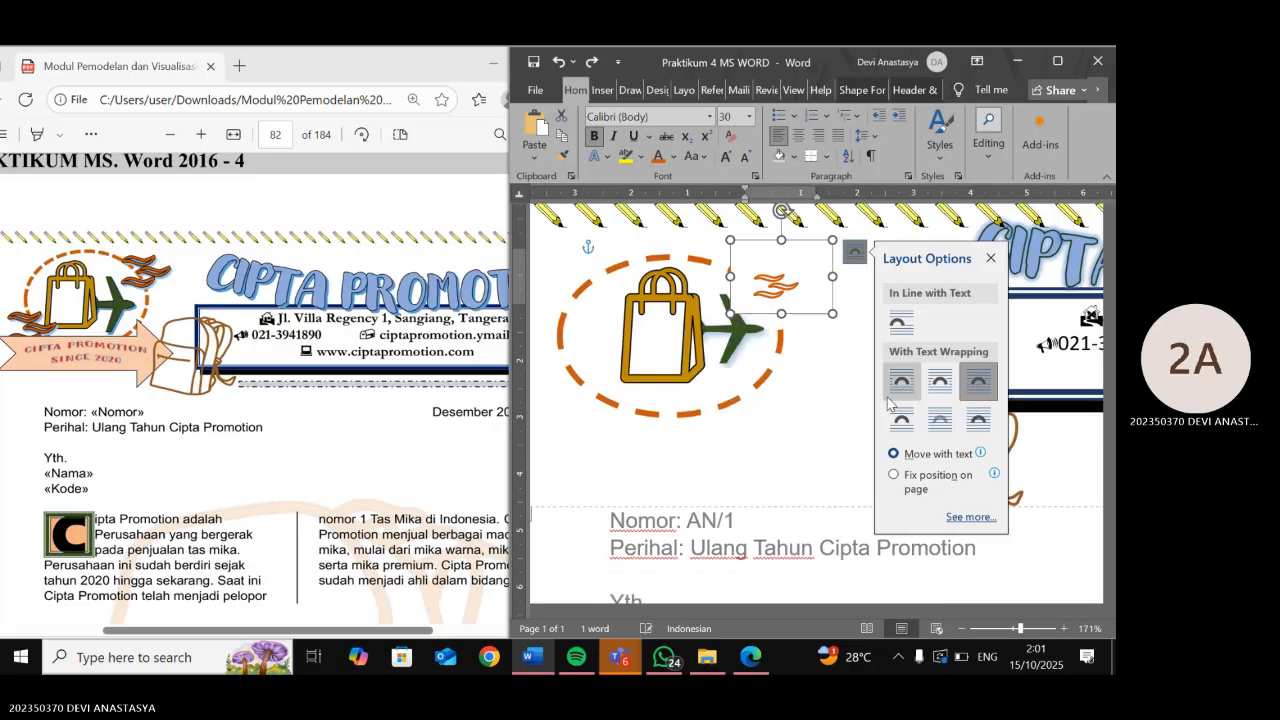
{"action": "left_click", "coordinate": [946, 396]}
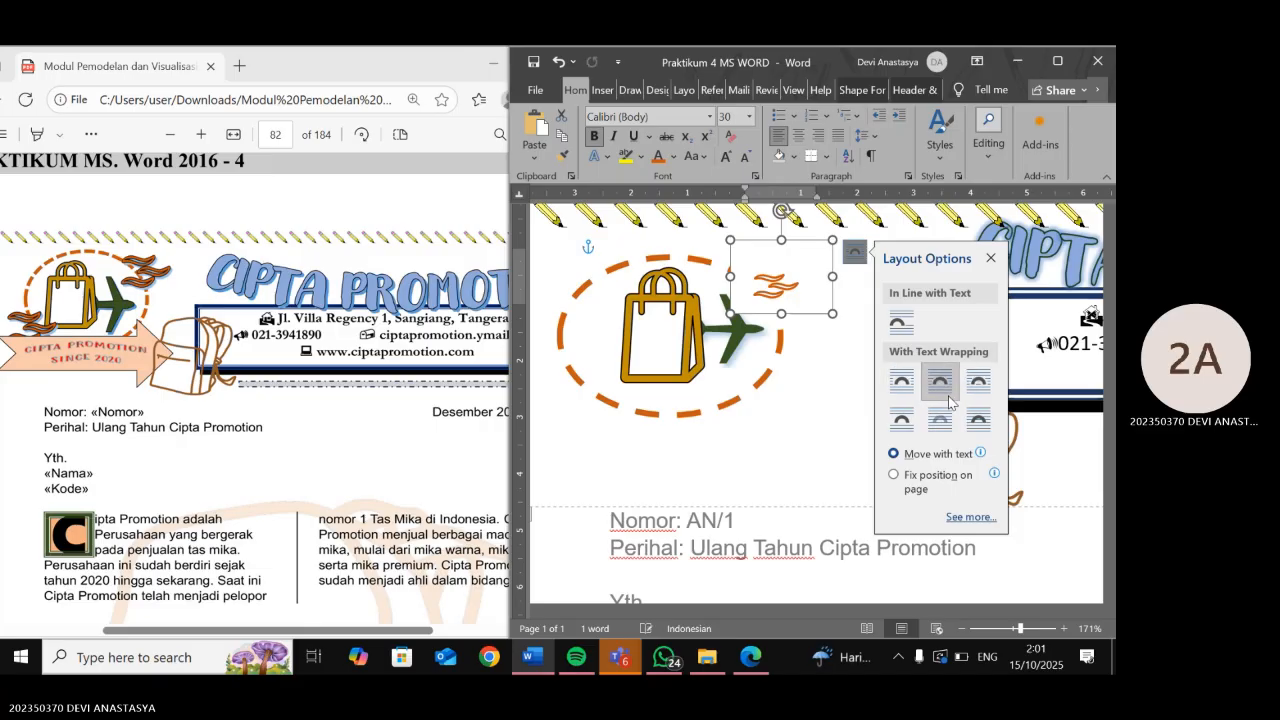
{"action": "left_click", "coordinate": [948, 421]}
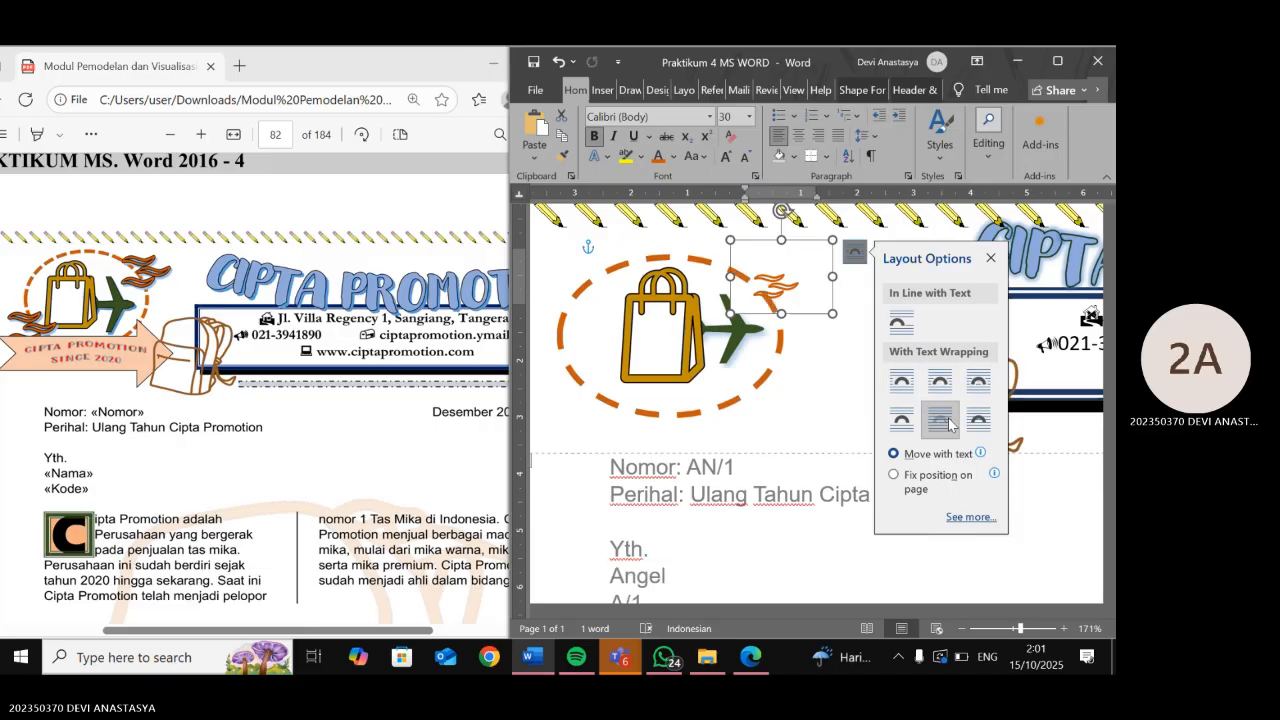
{"action": "left_click", "coordinate": [977, 427]}
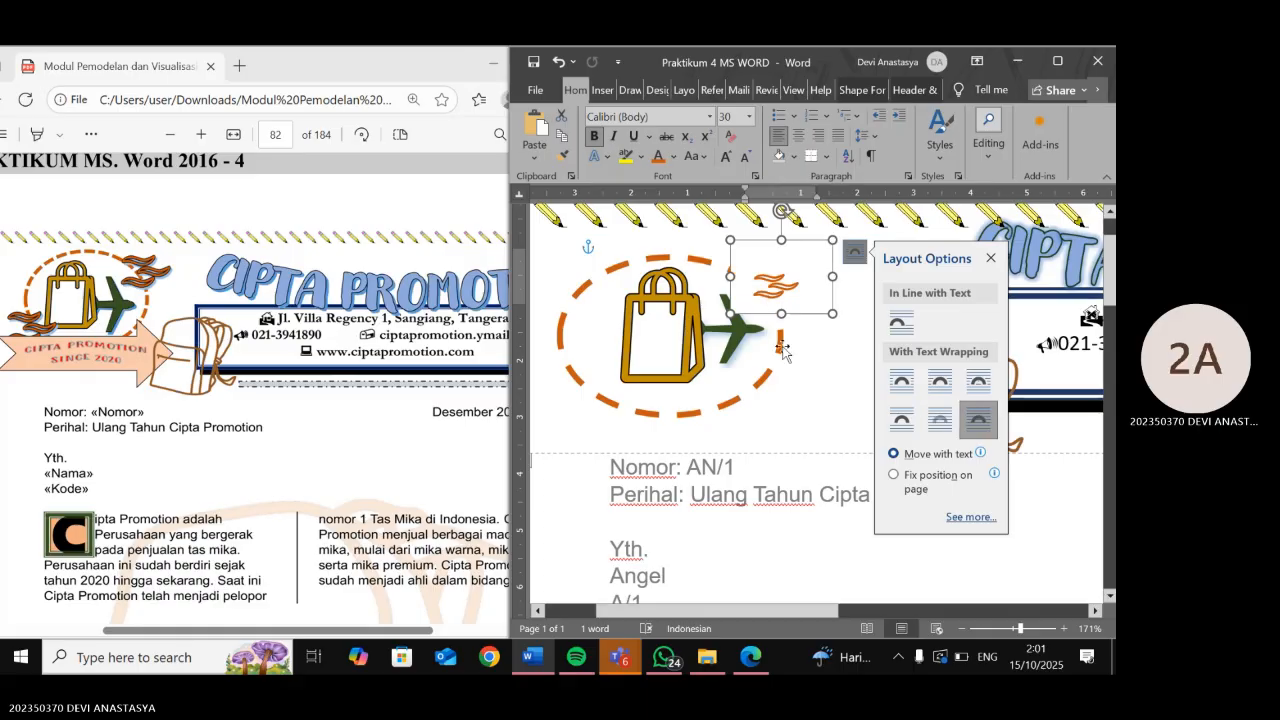
{"action": "left_click", "coordinate": [820, 358]}
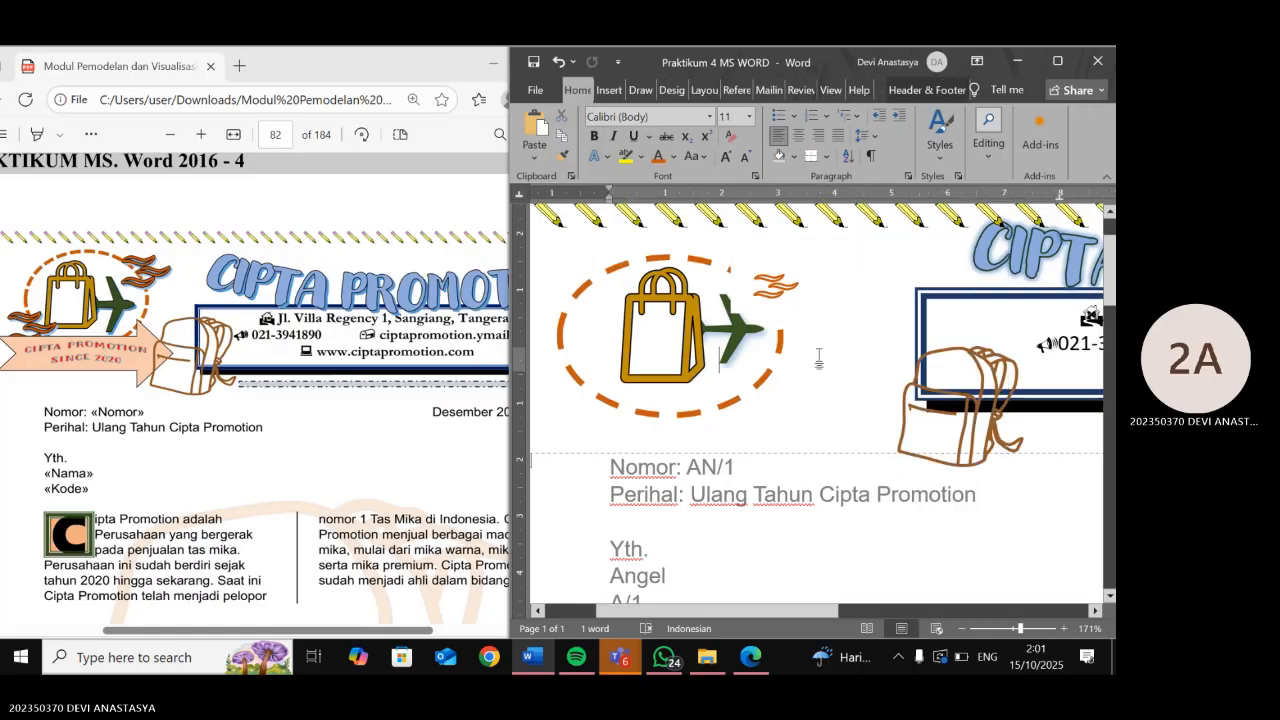
- Set the wind text box to Behind Text and widen it slightly to the right
{"action": "left_click", "coordinate": [787, 287]}
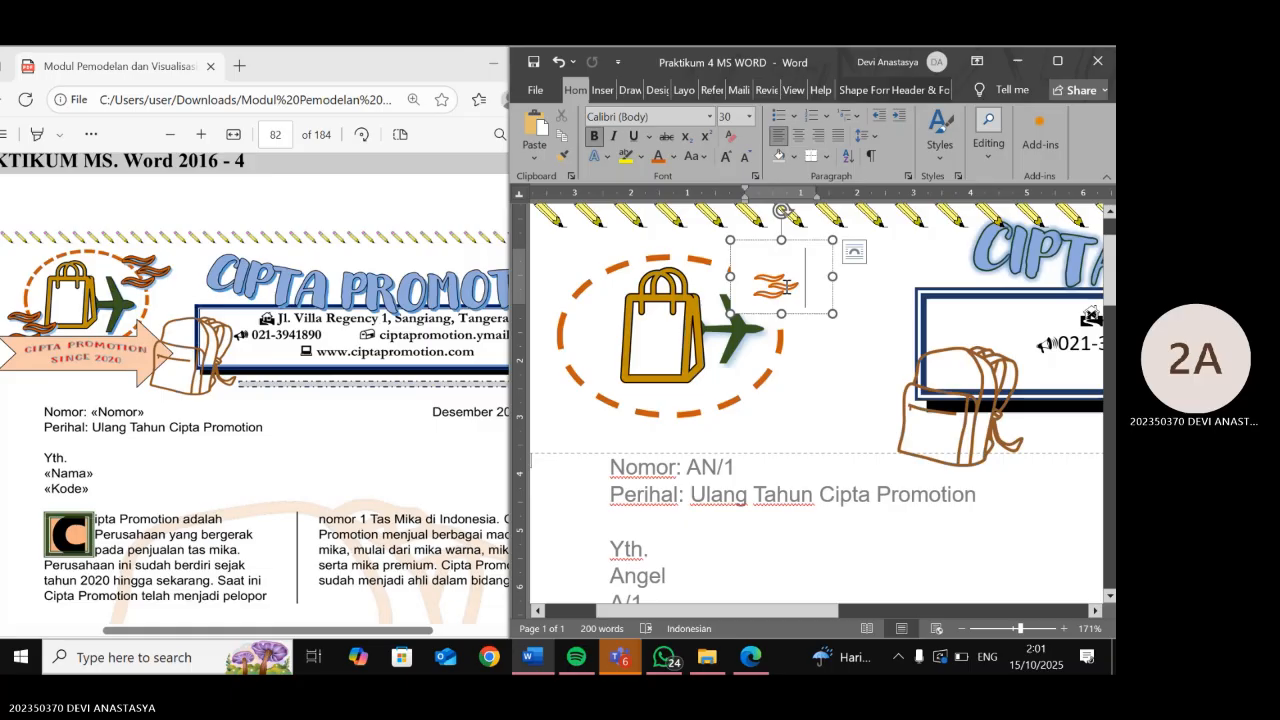
{"action": "left_click", "coordinate": [854, 255]}
{"action": "left_click", "coordinate": [939, 419]}
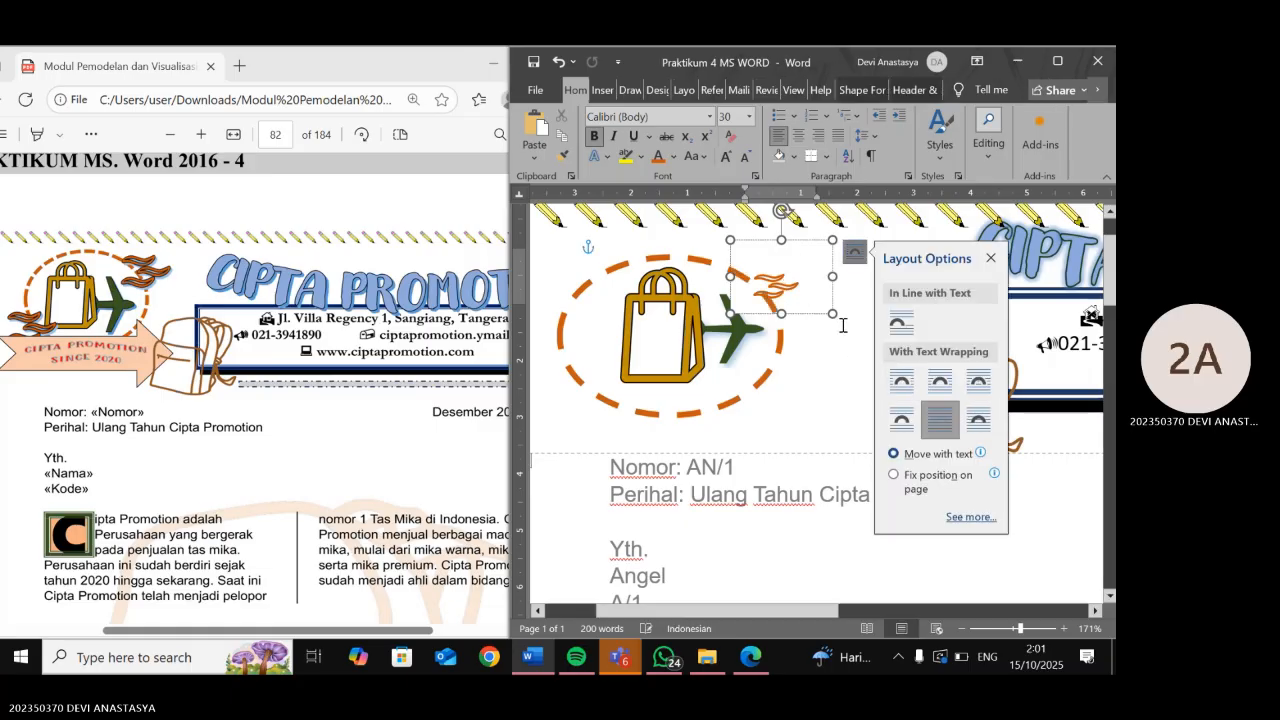
{"action": "mouse_move", "coordinate": [833, 314]}
{"action": "left_mouse_down"}
{"action": "mouse_move", "coordinate": [868, 320]}
{"action": "mouse_move", "coordinate": [840, 307]}
{"action": "left_mouse_up"}
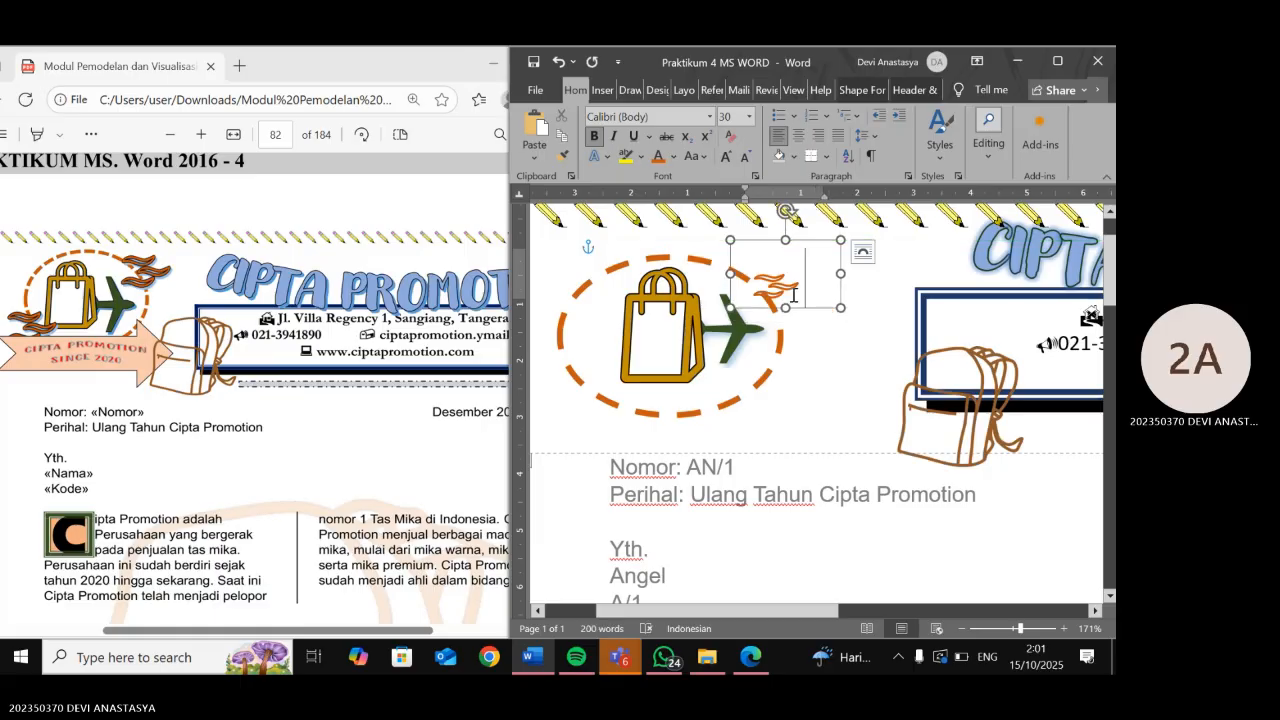
- Resize the wind symbol to 39 pt and stretch its box downward to show it fully
{"action": "triple_click", "coordinate": [793, 295]}
{"action": "left_click", "coordinate": [738, 117]}
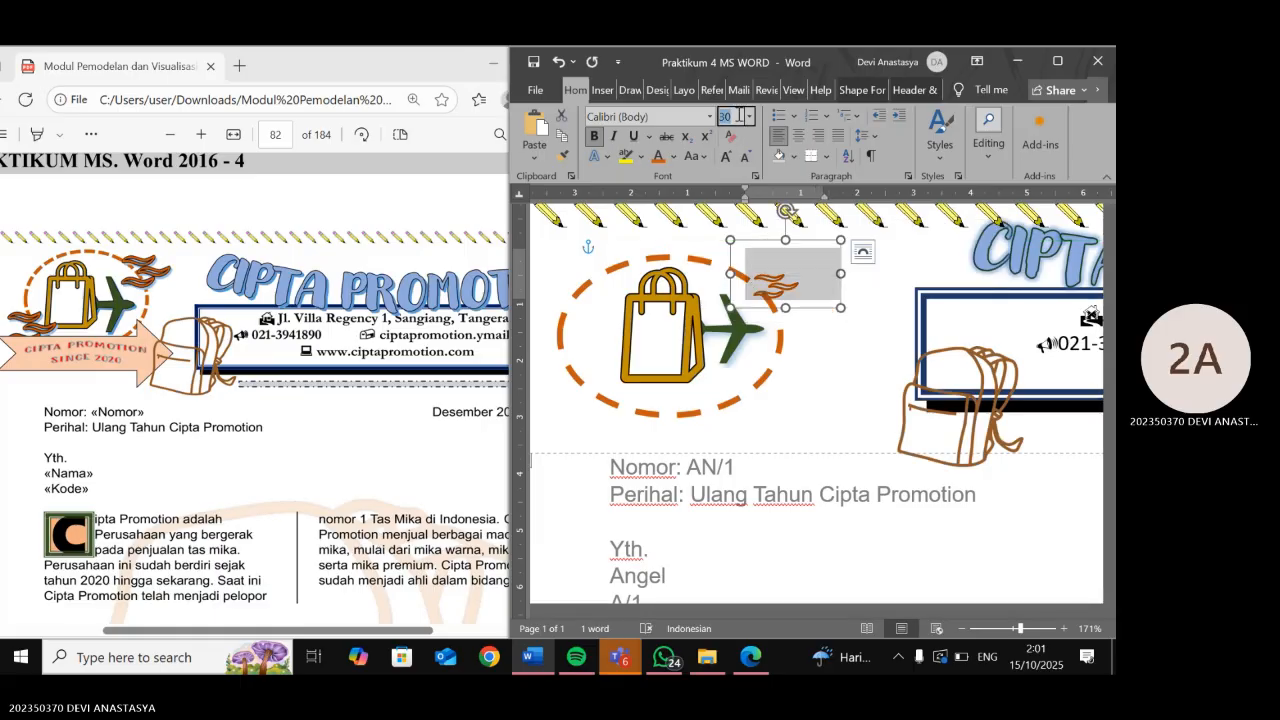
{"action": "type", "text": "39"}
{"action": "key", "text": "Return"}
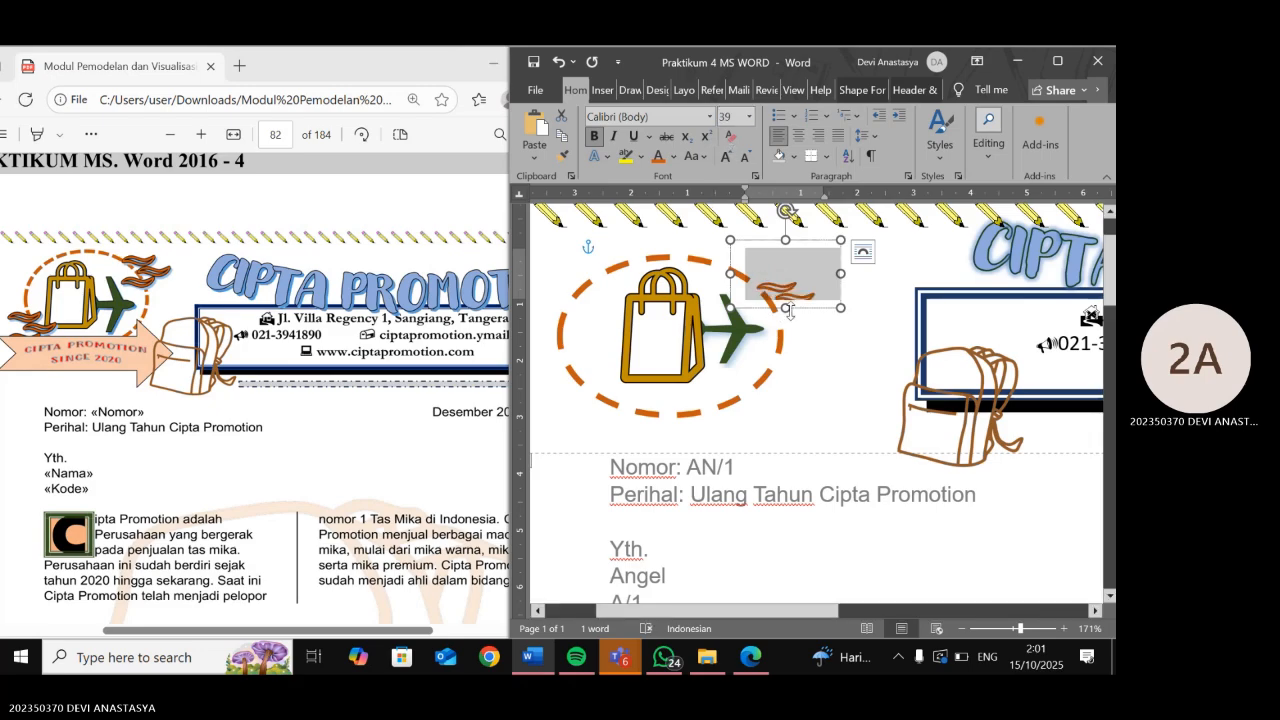
{"action": "left_click_drag", "start_coordinate": [786, 308], "coordinate": [791, 340]}
{"action": "left_click", "coordinate": [888, 310]}
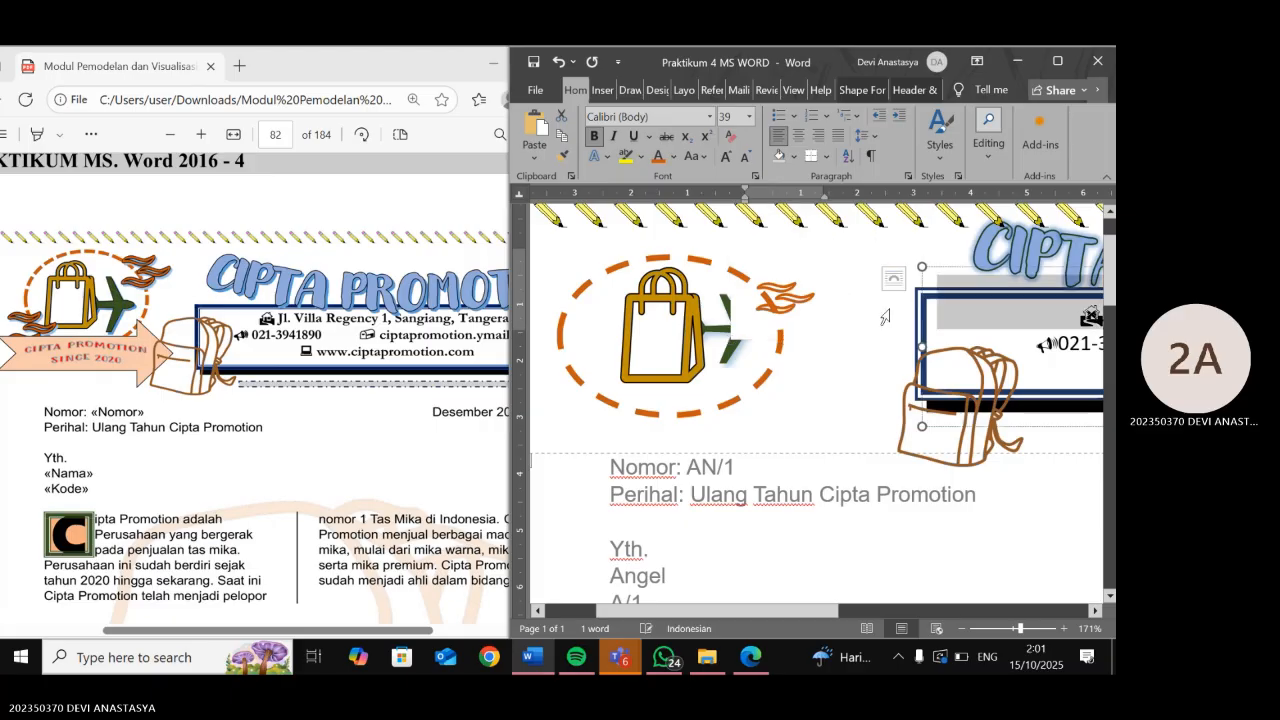
- Try Through and Behind Text wrapping on the wind box with Move with text enabled
{"action": "left_click", "coordinate": [791, 300]}
{"action": "left_click", "coordinate": [862, 253]}
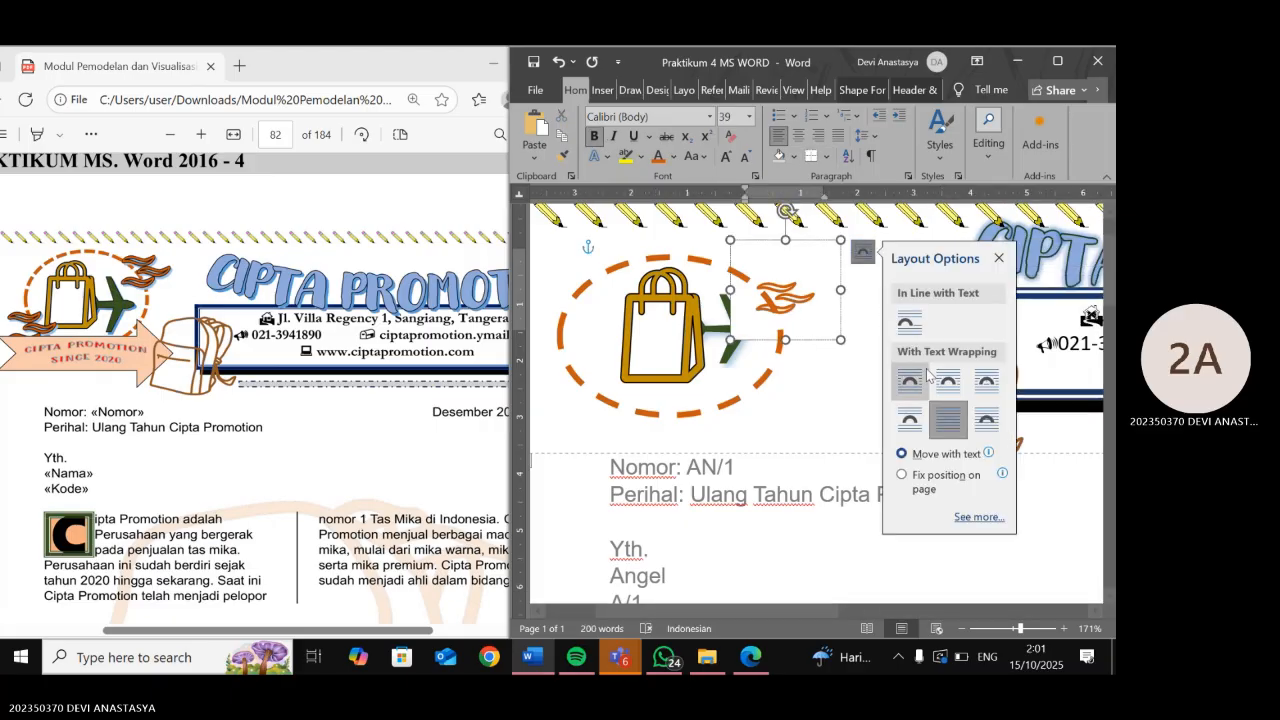
{"action": "left_click", "coordinate": [993, 379]}
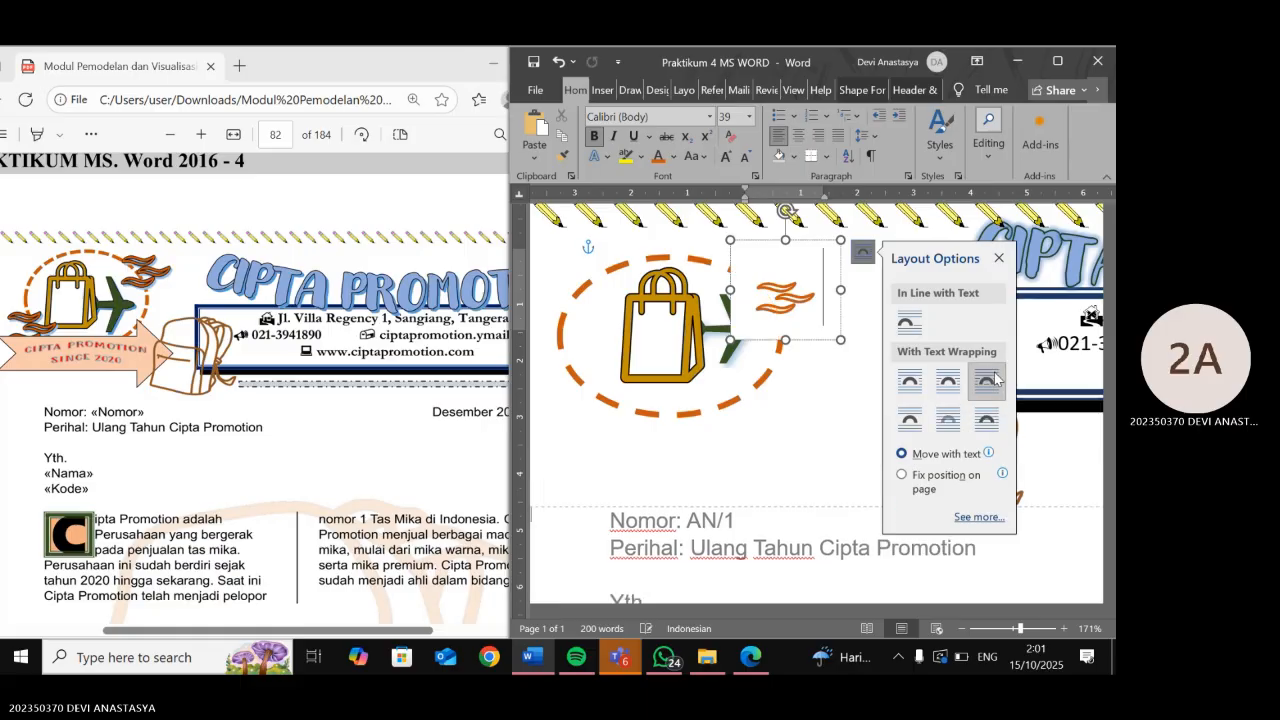
{"action": "left_click", "coordinate": [951, 427]}
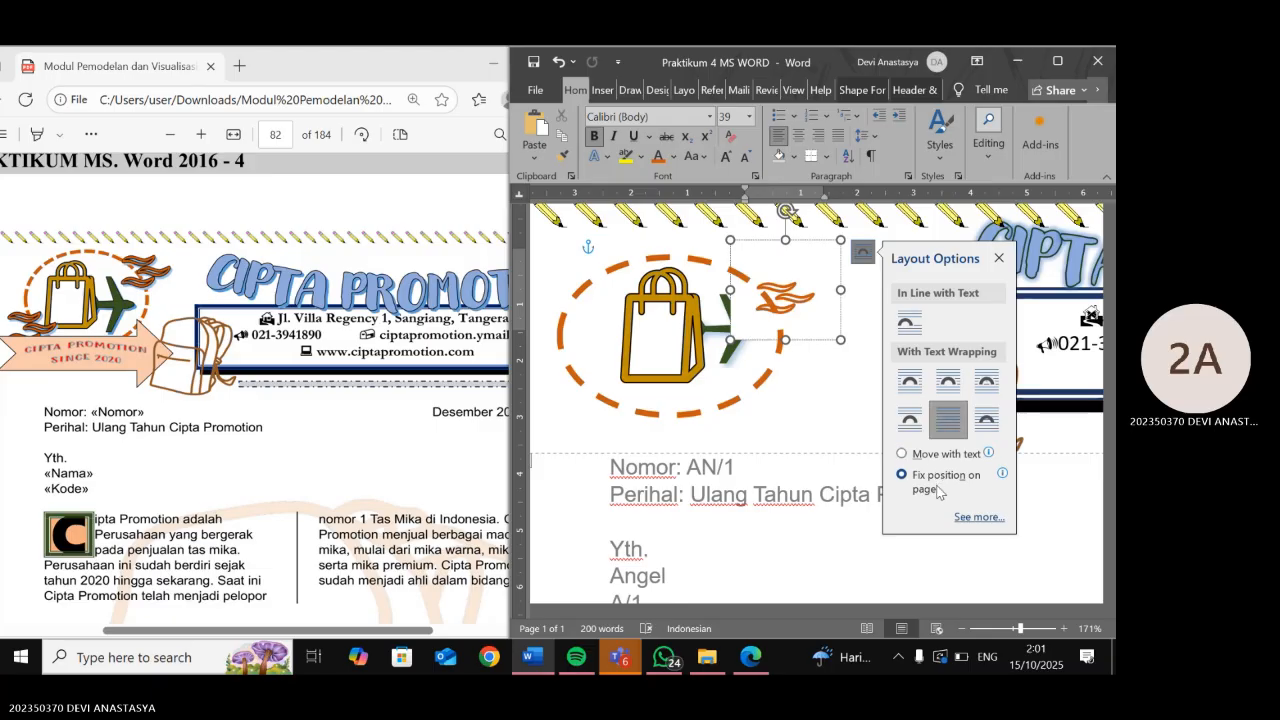
{"action": "left_click", "coordinate": [930, 456]}
{"action": "left_click", "coordinate": [841, 398]}
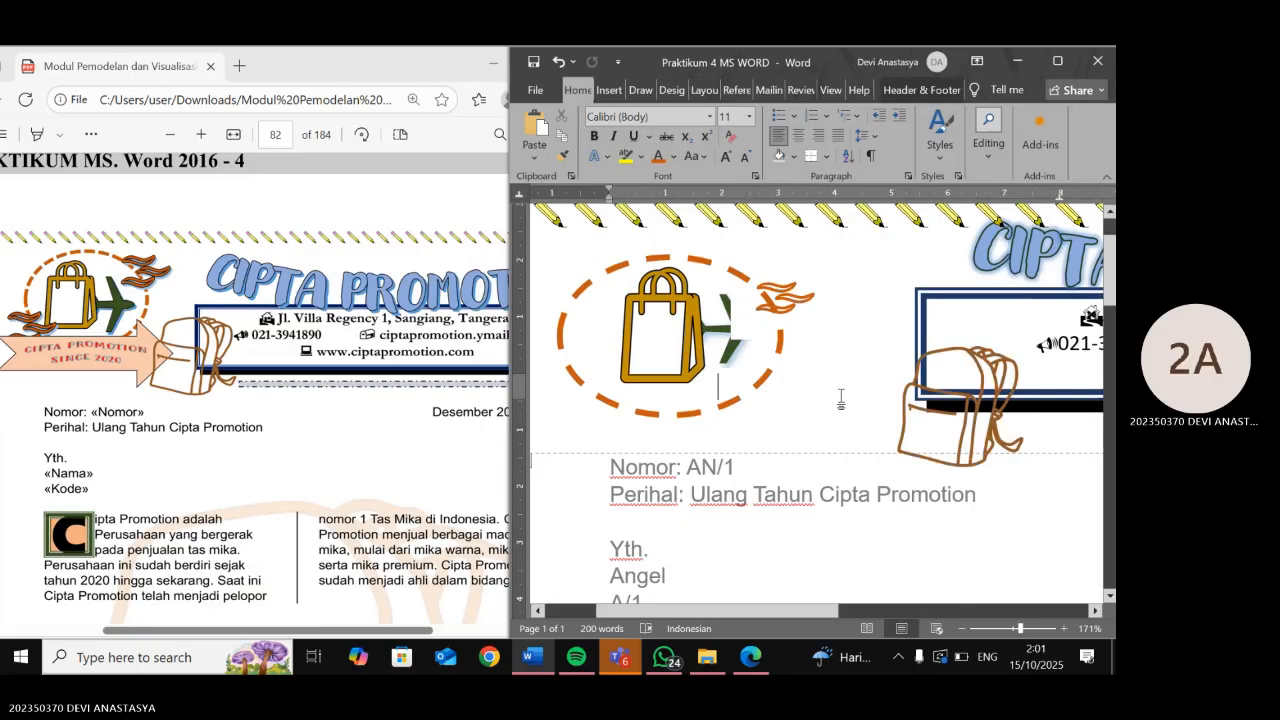
{"action": "left_click", "coordinate": [784, 316]}
{"action": "left_click", "coordinate": [798, 308]}
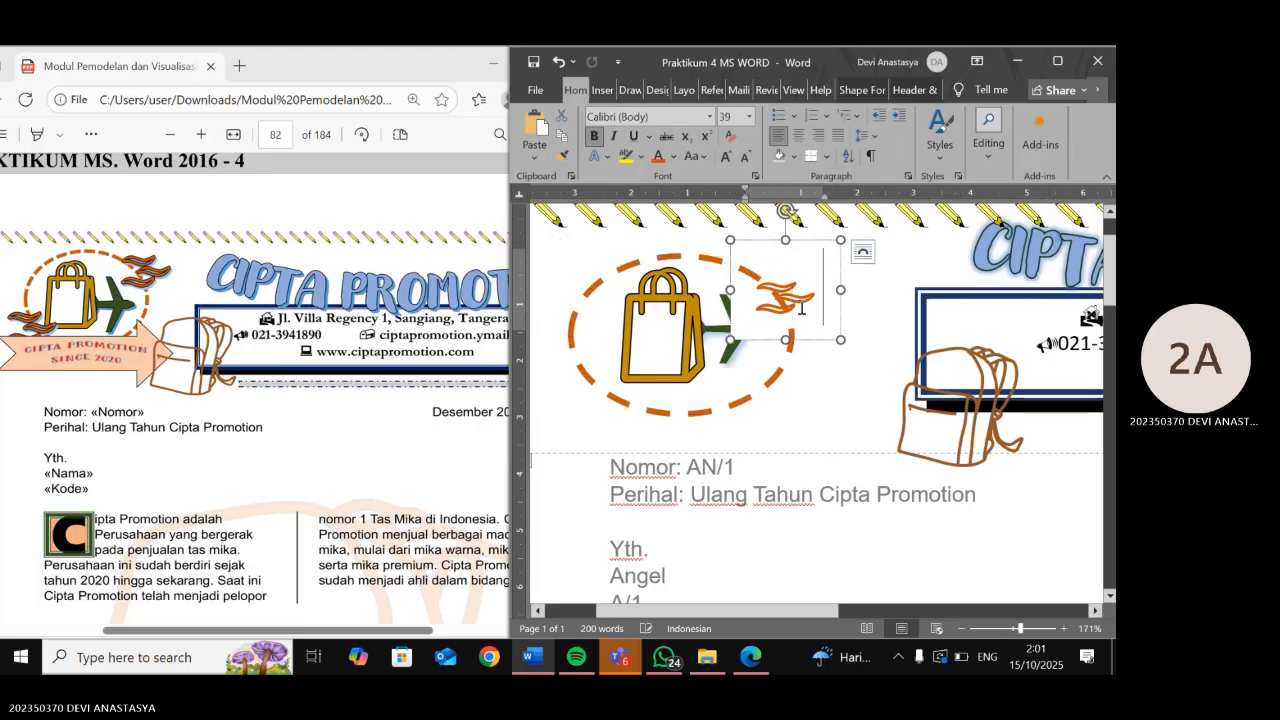
{"action": "left_click", "coordinate": [863, 251]}
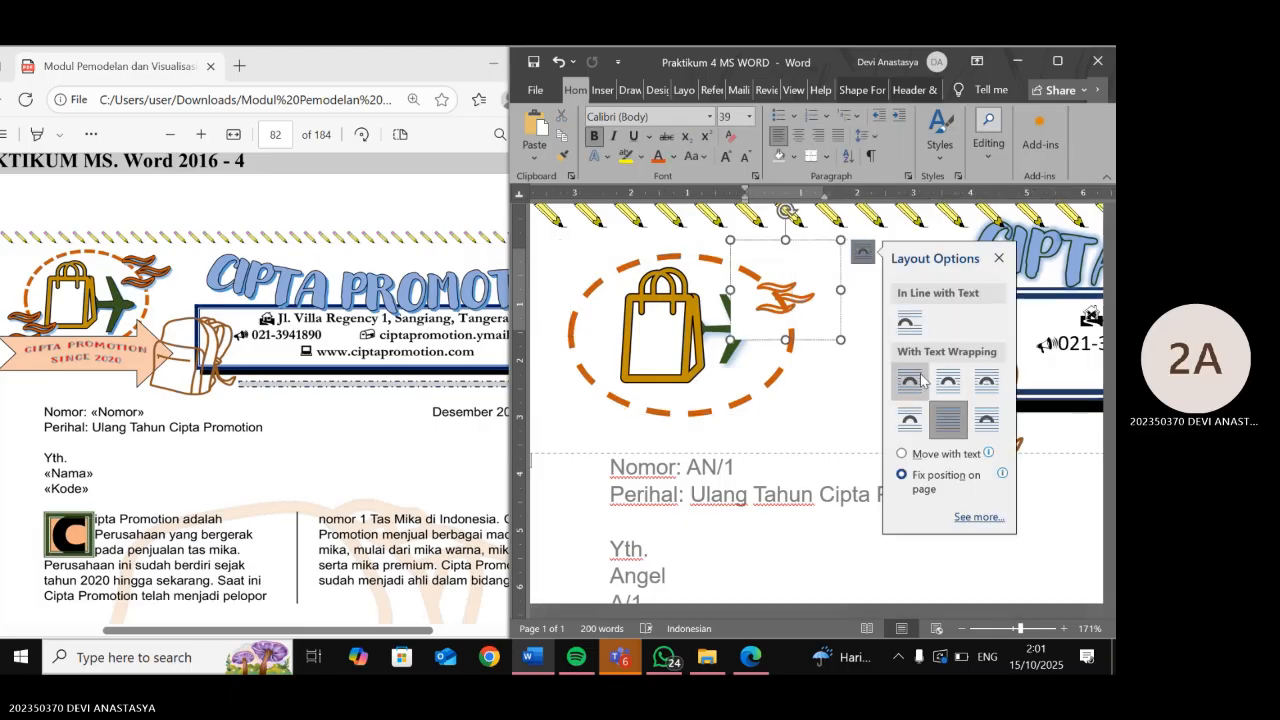
{"action": "left_click", "coordinate": [985, 377]}
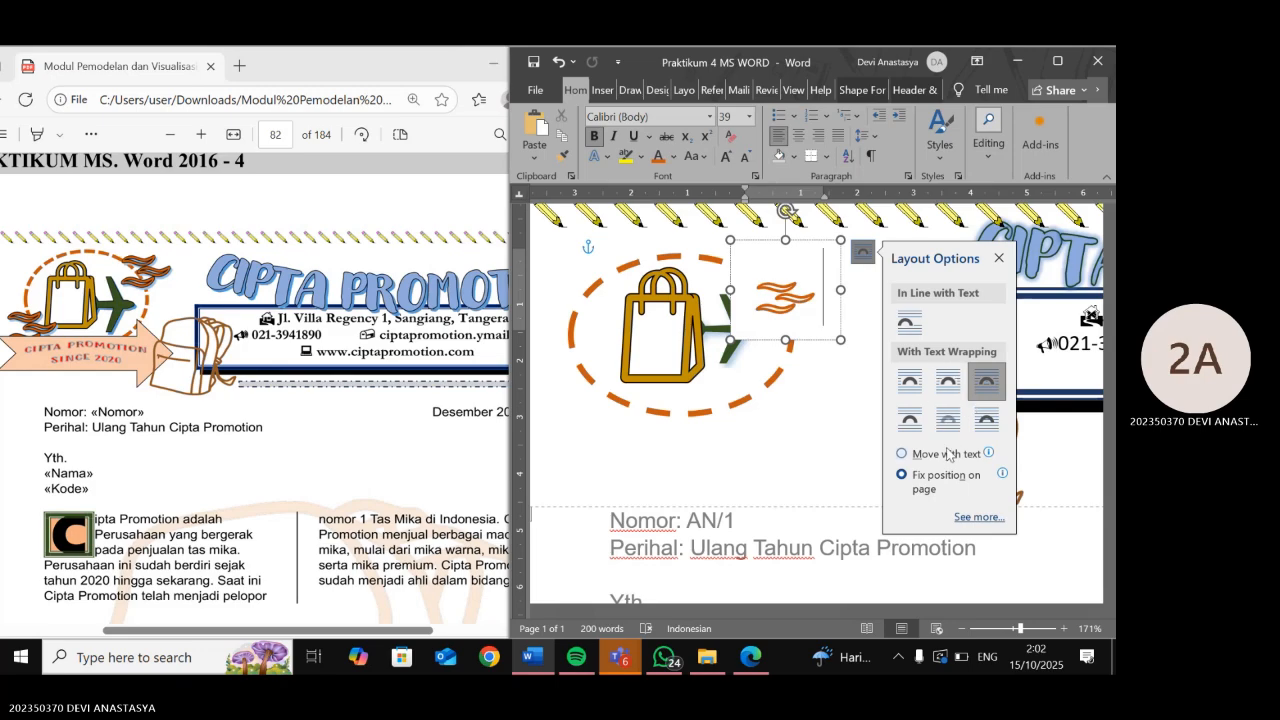
{"action": "left_click", "coordinate": [902, 453]}
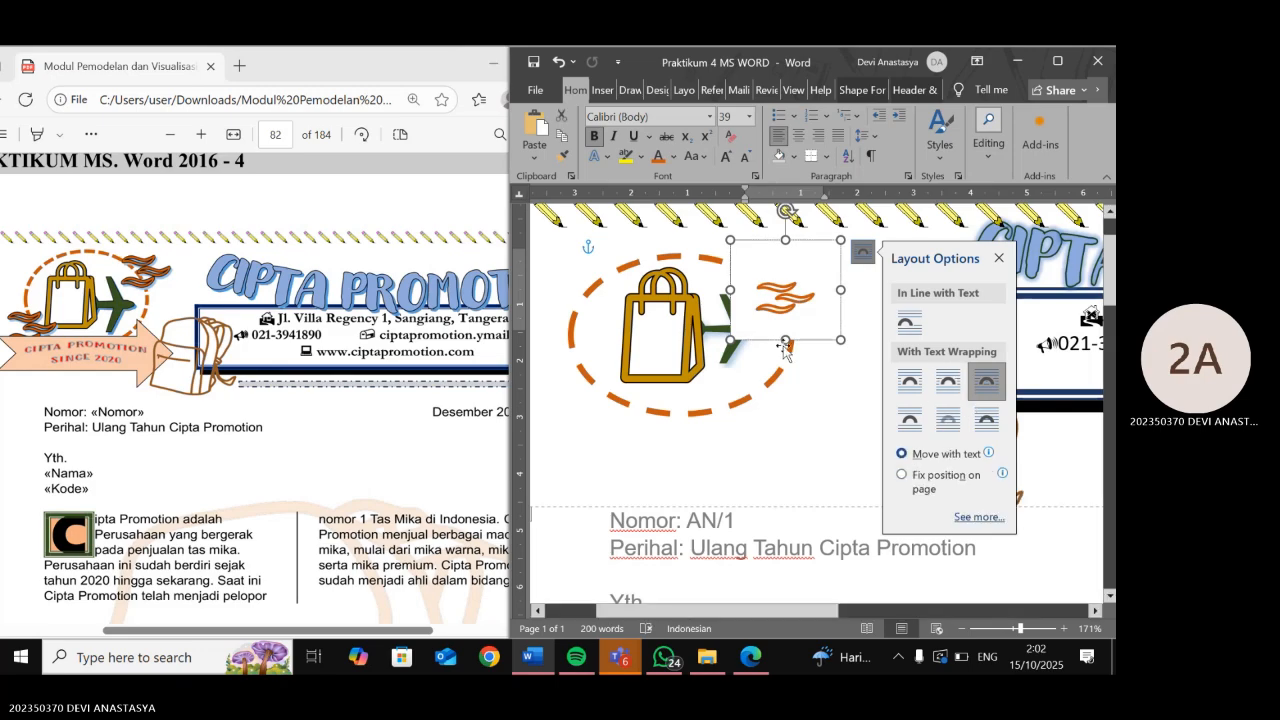
{"action": "left_click", "coordinate": [752, 378]}
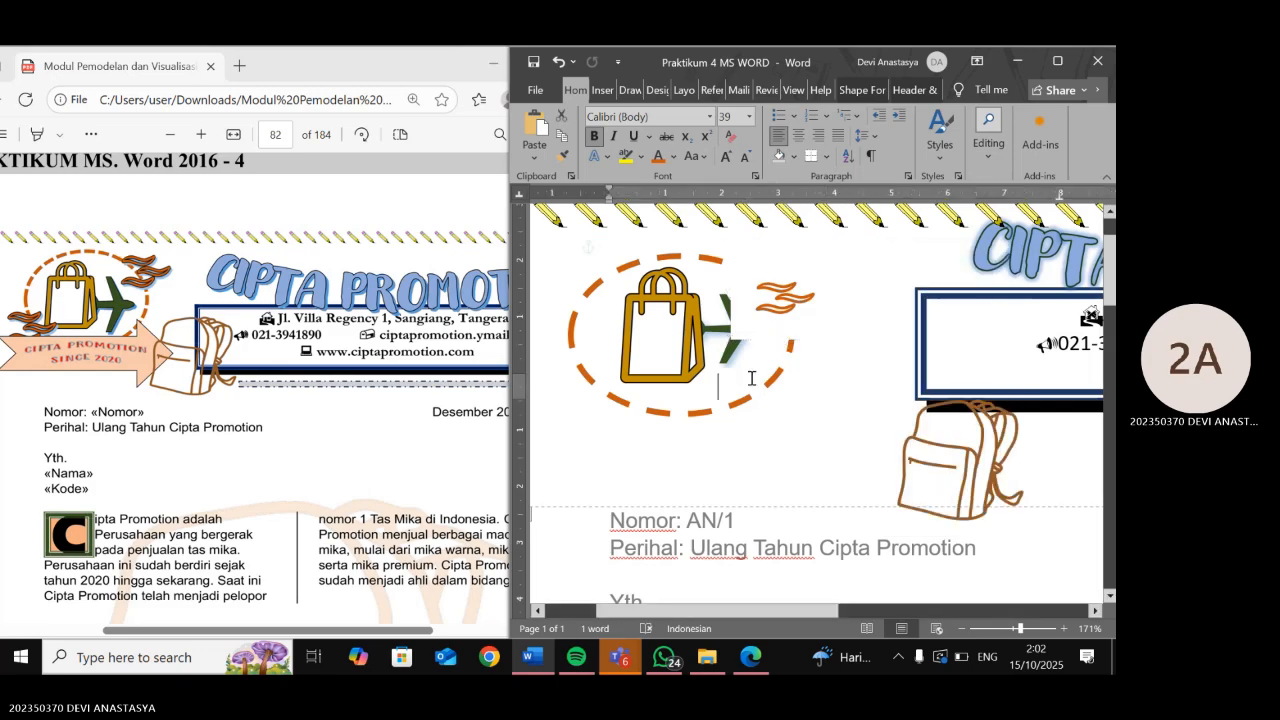
- Set the wind symbol box to In Front of Text
{"action": "left_click", "coordinate": [787, 276]}
{"action": "left_click", "coordinate": [863, 254]}
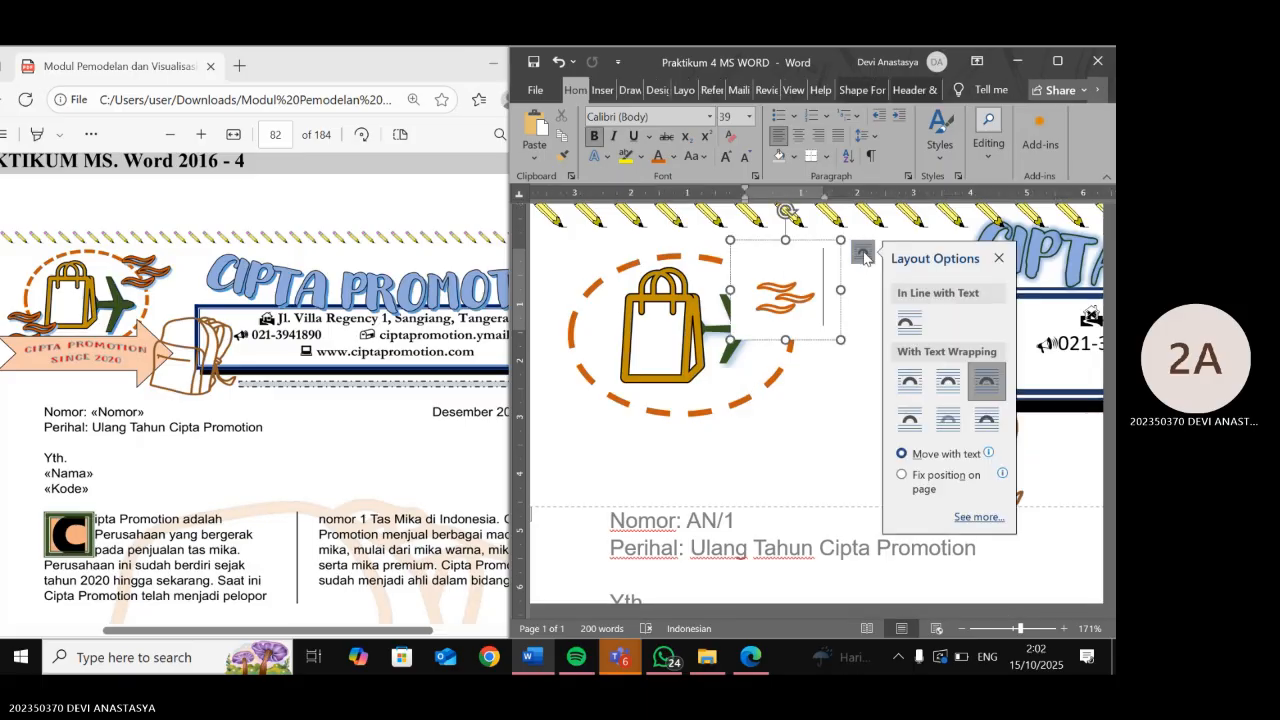
{"action": "left_click", "coordinate": [982, 418]}
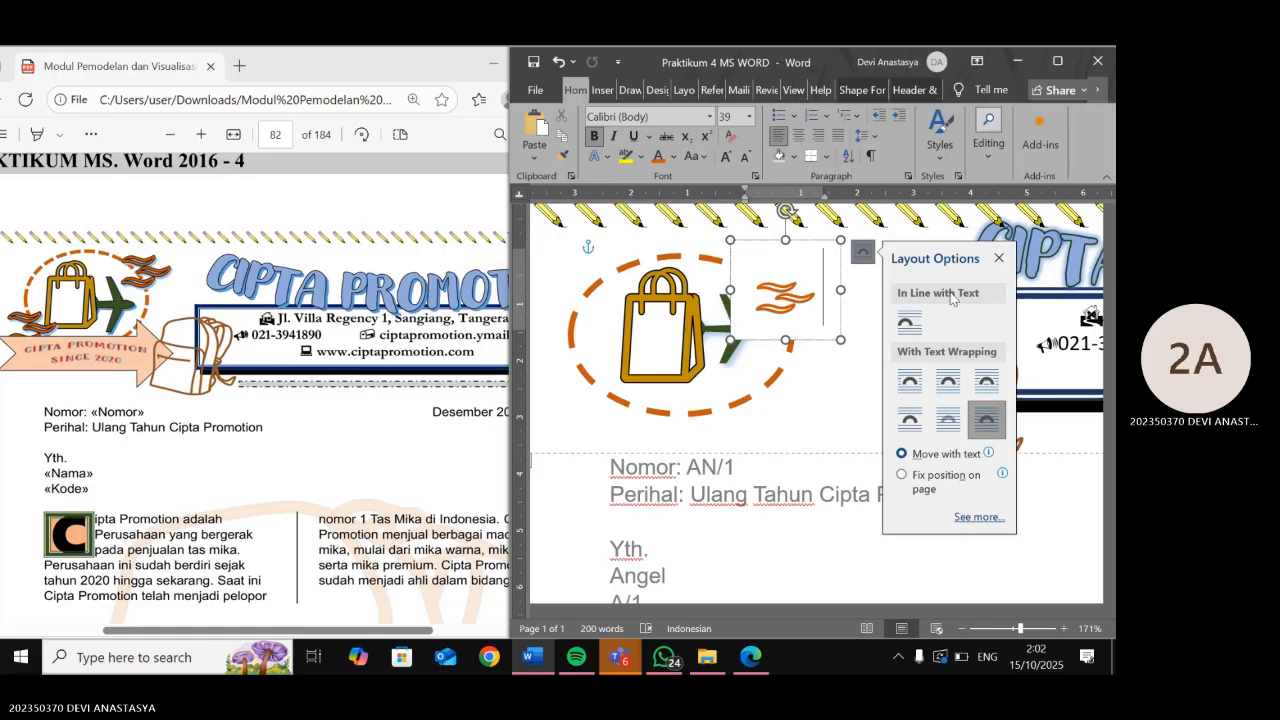
{"action": "left_click", "coordinate": [831, 314]}
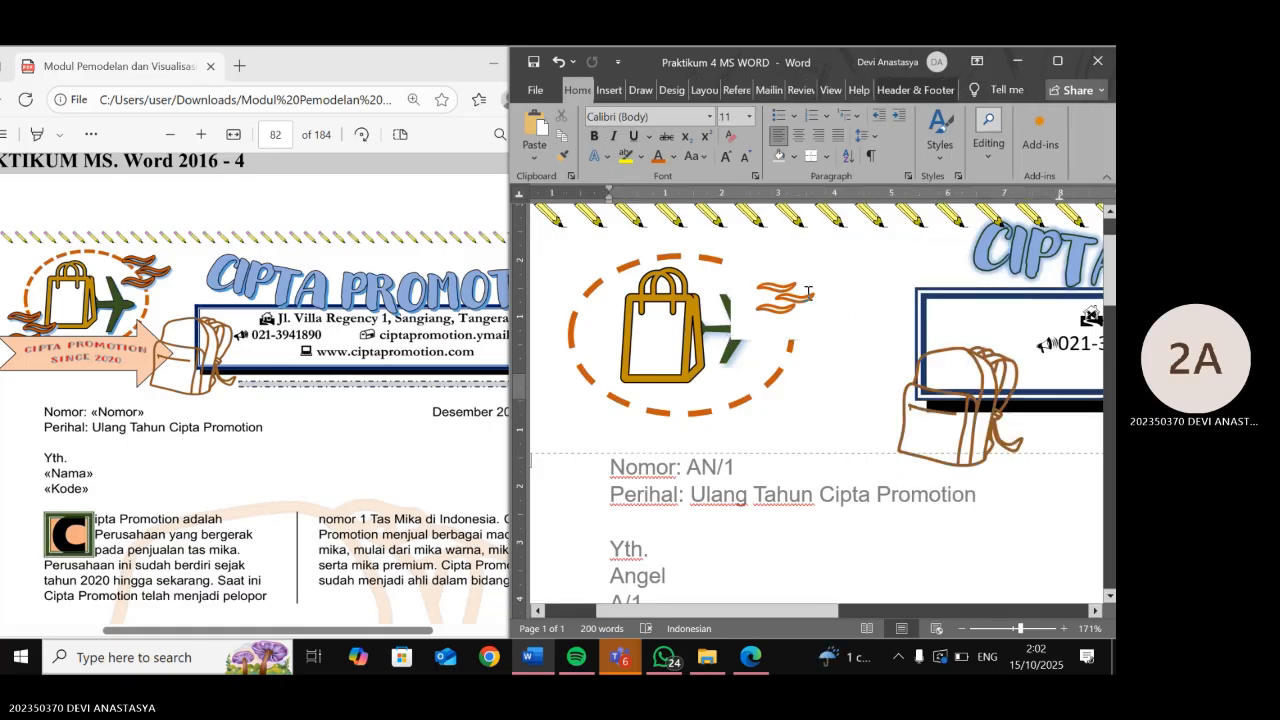
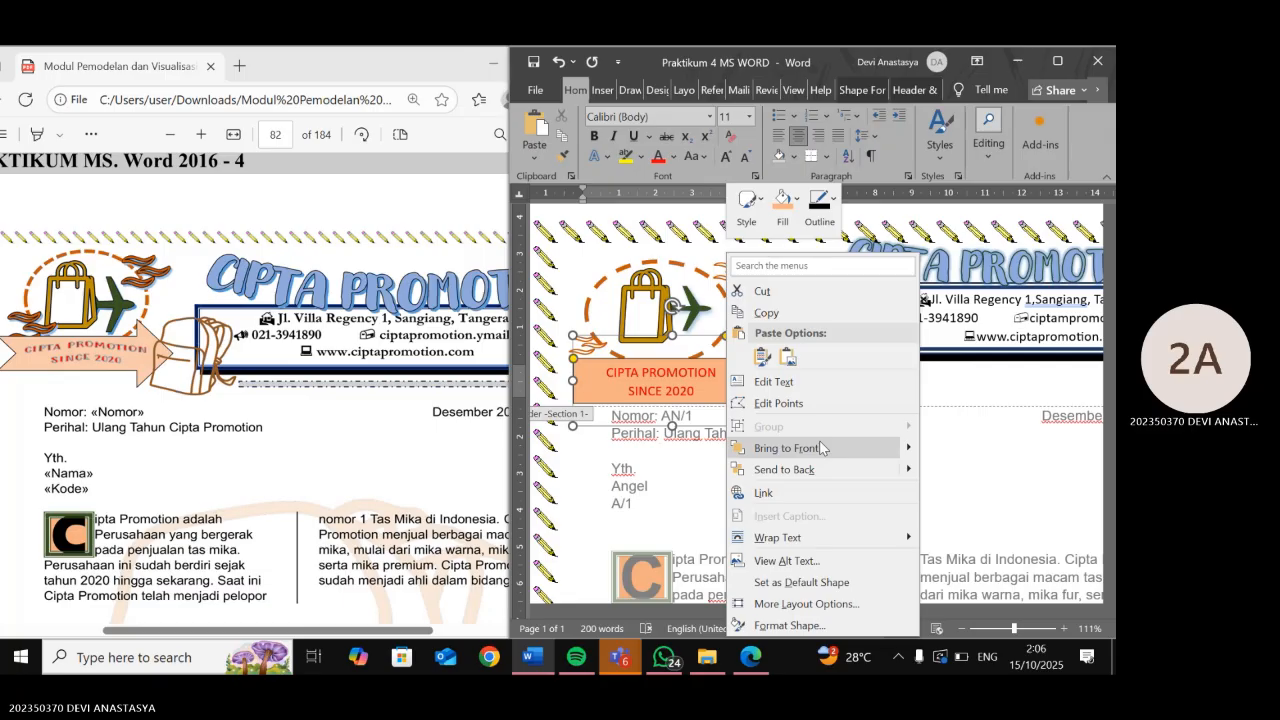
- Reopen the arrow banner's shortcut menu and bring up the Shape Format options
{"action": "left_click", "coordinate": [708, 362]}
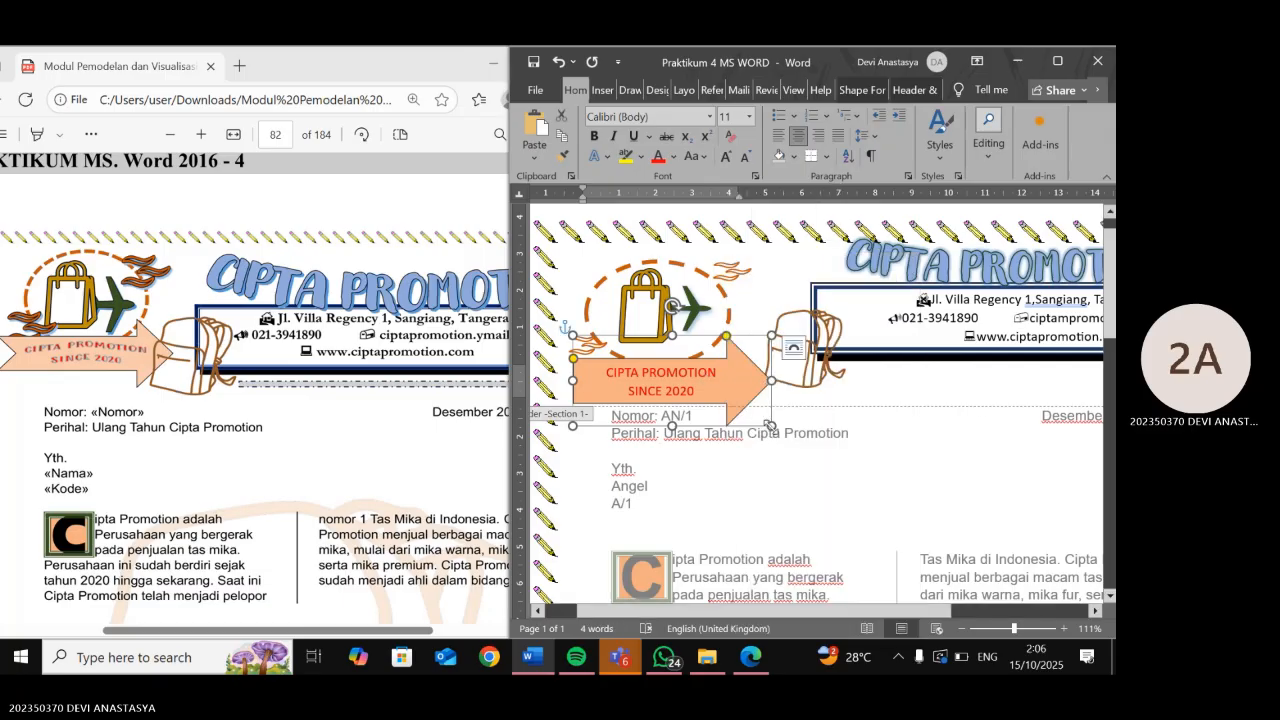
{"action": "right_click", "coordinate": [770, 425]}
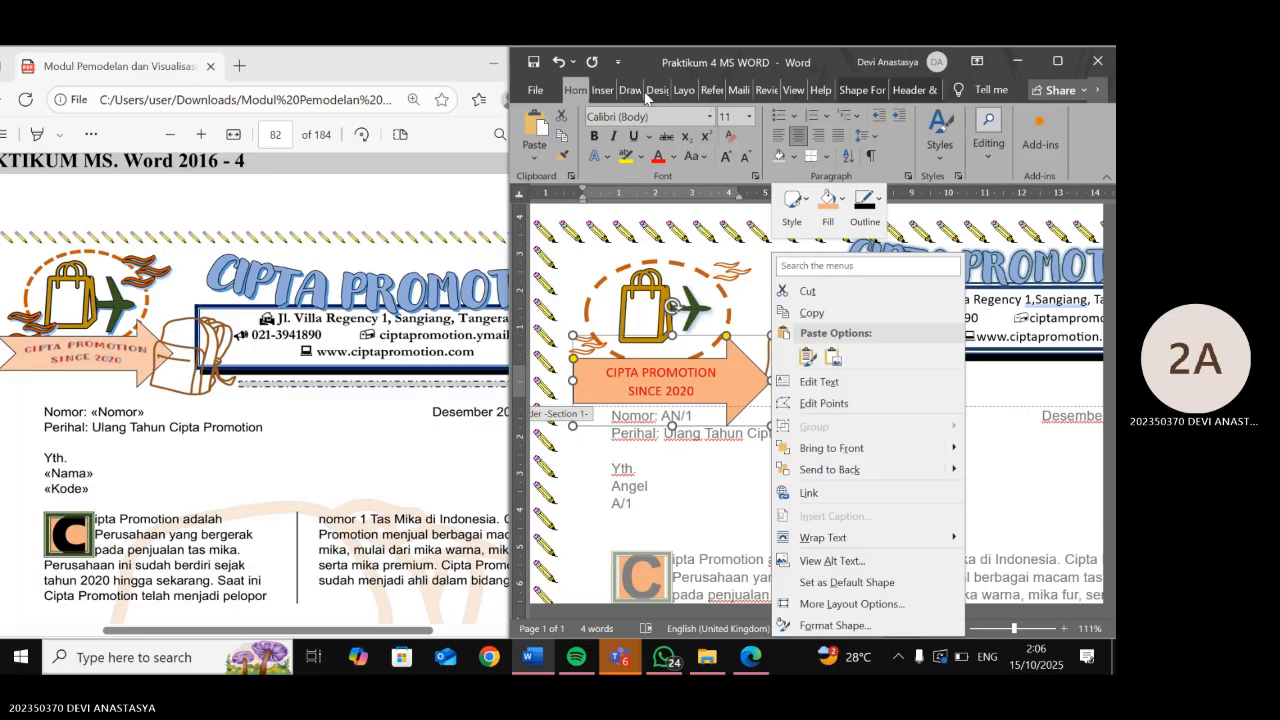
{"action": "left_click", "coordinate": [876, 92]}
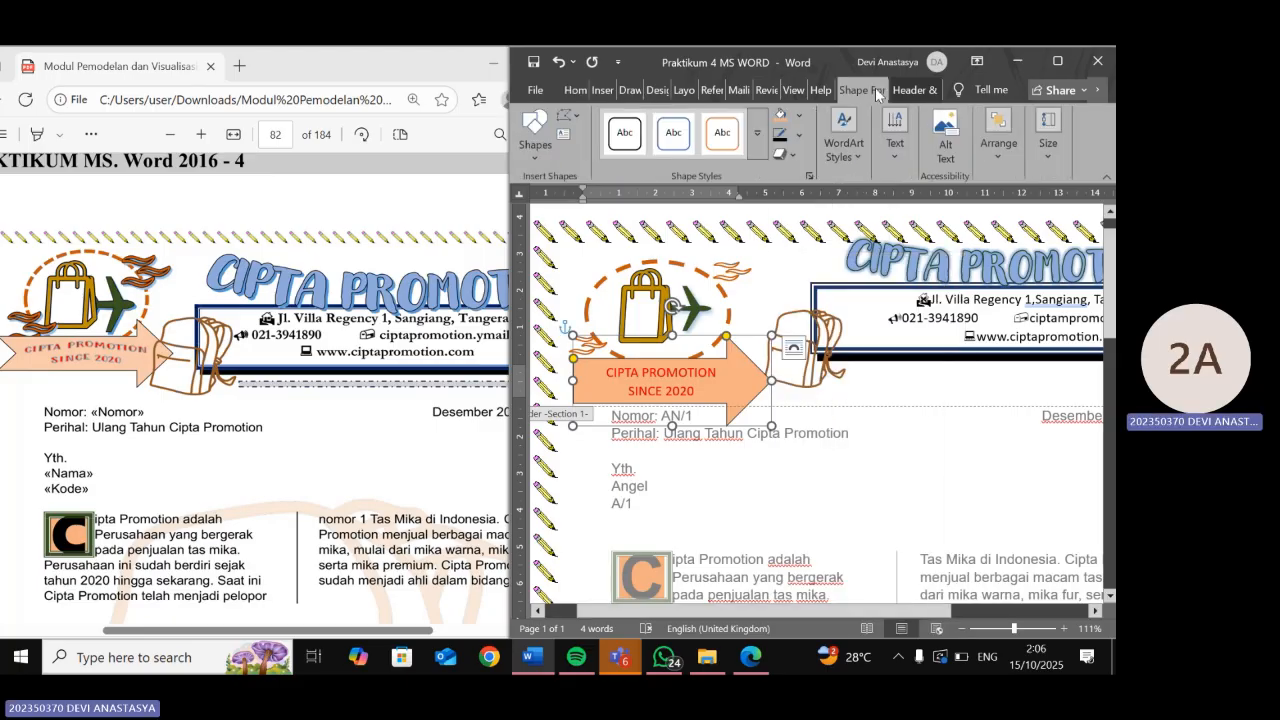
- Browse Shape Effects without applying any, then delete the banner's CIPTA PROMOTION SINCE 2020 text
{"action": "left_click", "coordinate": [800, 155]}
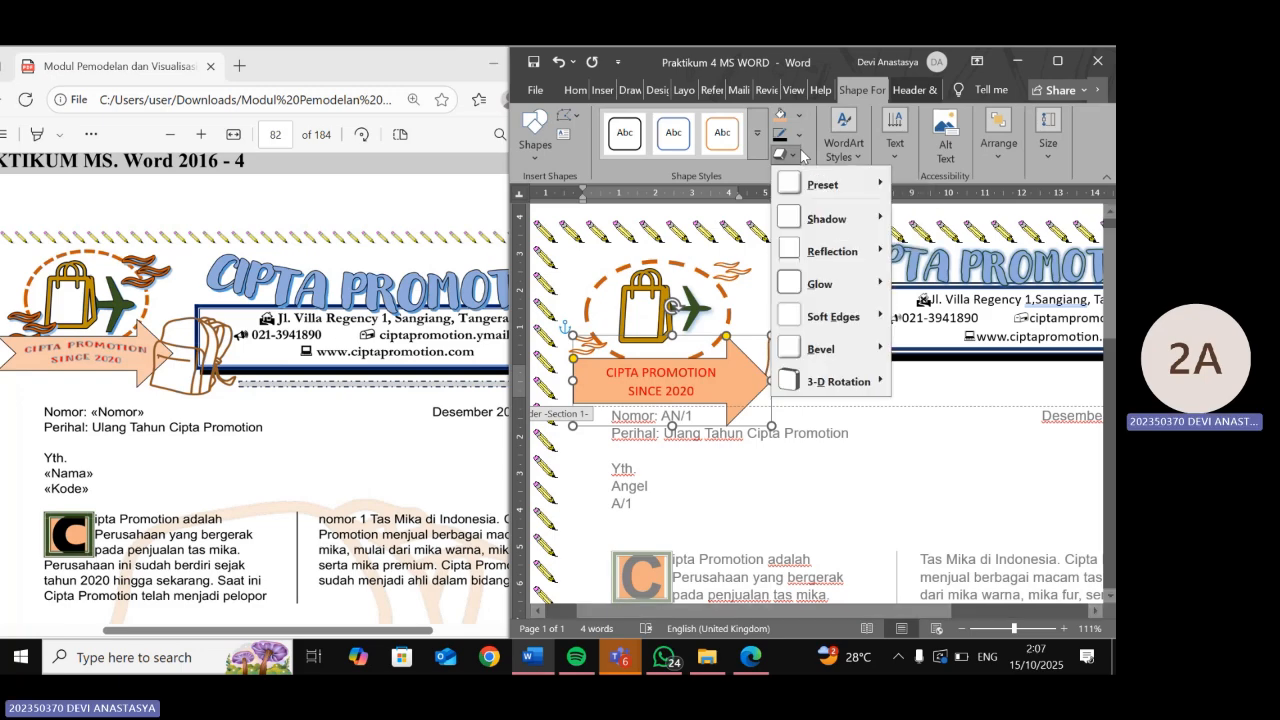
{"action": "mouse_move", "coordinate": [797, 392]}
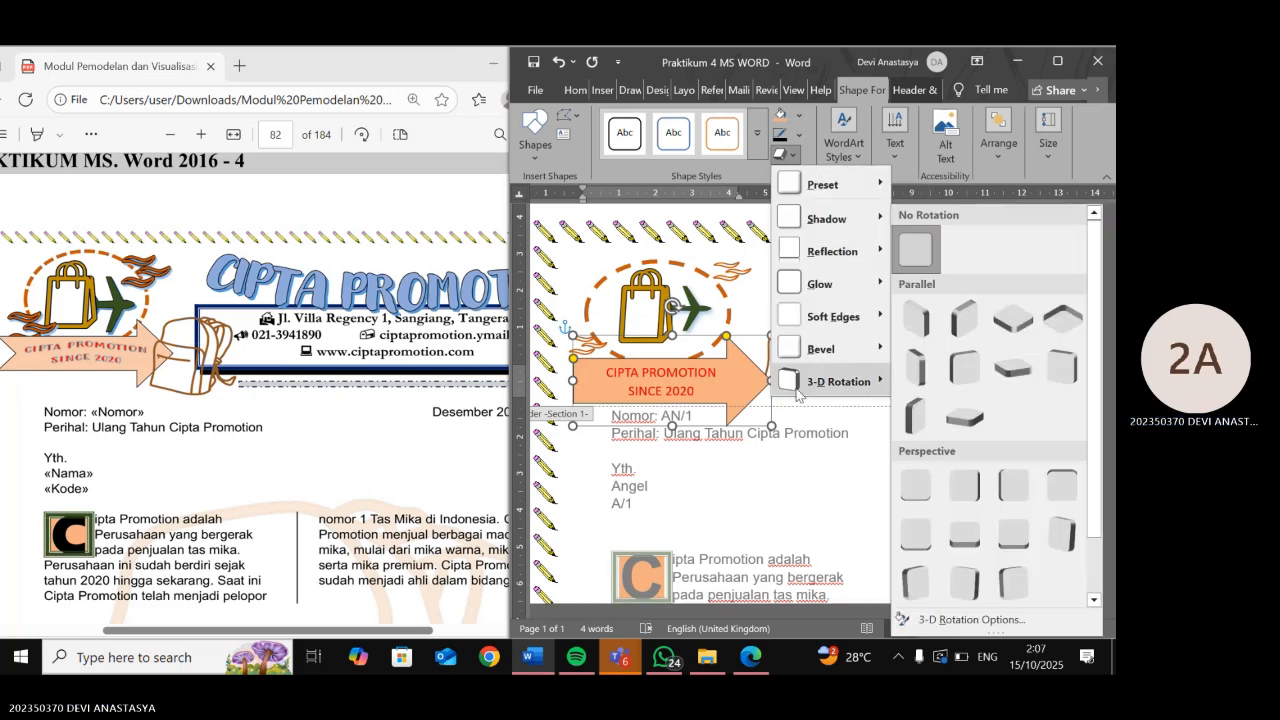
{"action": "left_click", "coordinate": [720, 384]}
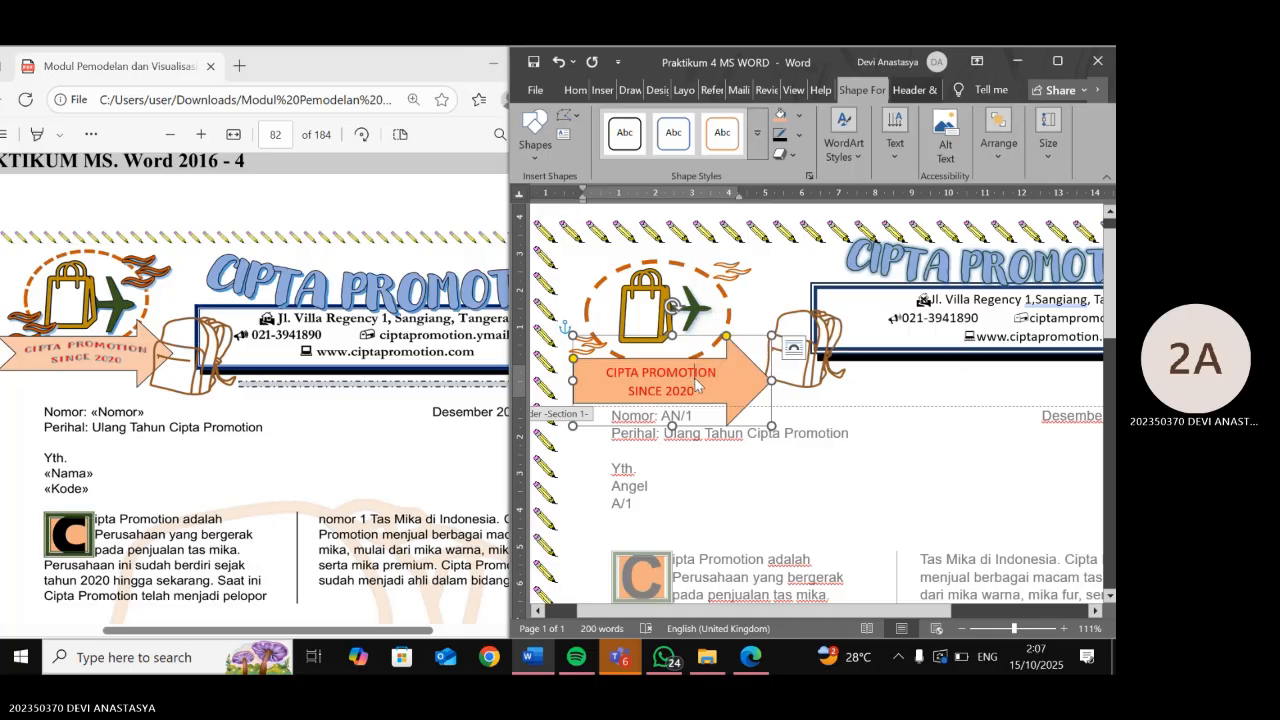
{"action": "key", "text": "ctrl+z"}
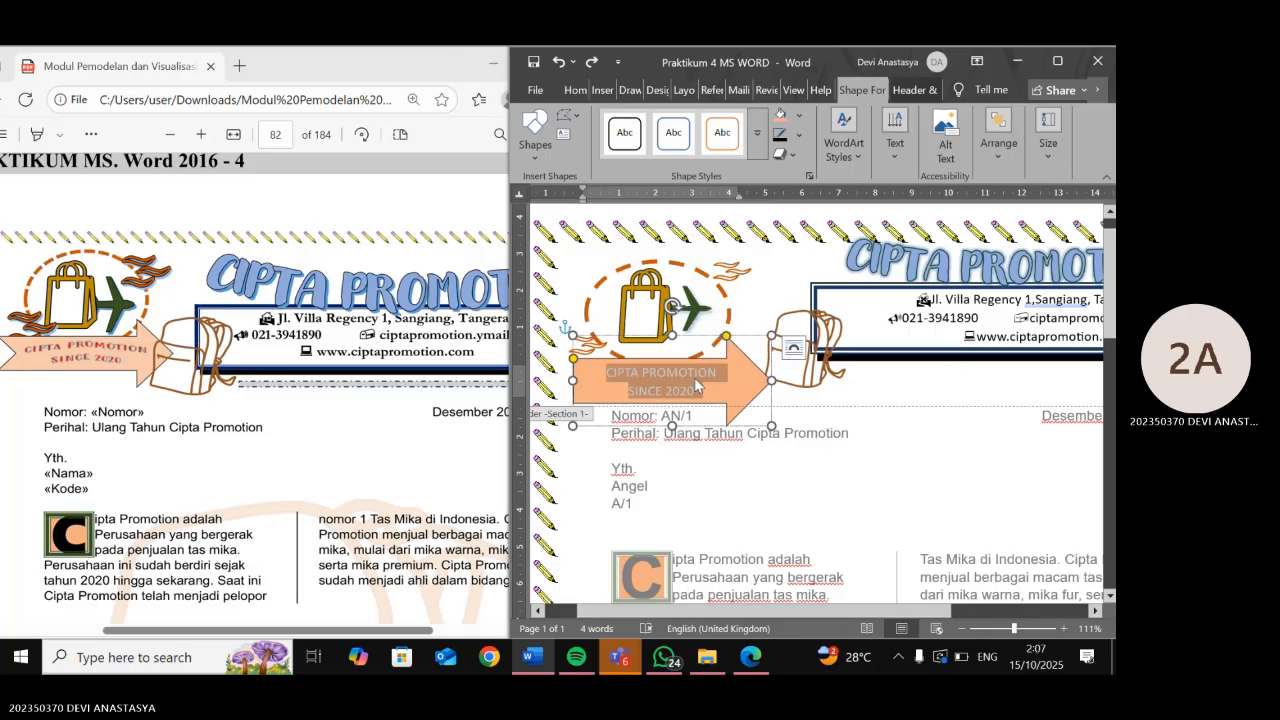
{"action": "key", "text": "BackSpace"}
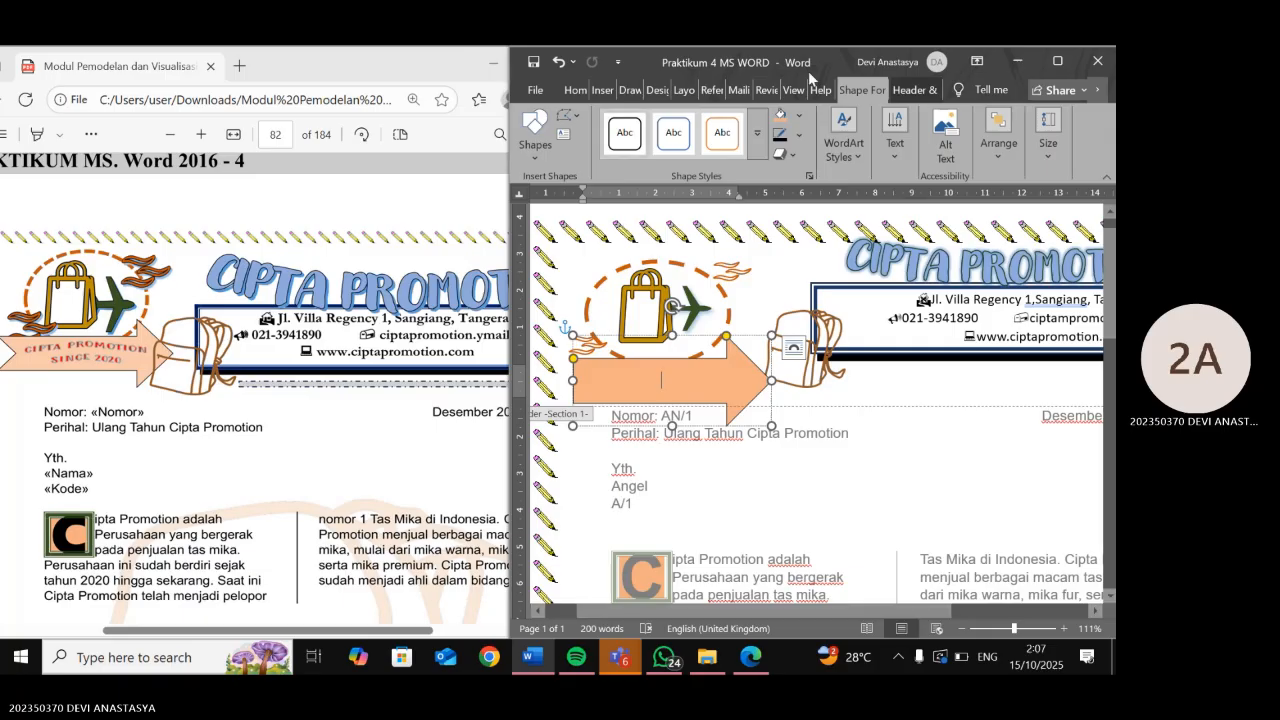
- Maximize Word, restore the banner text and give it an arched shape
{"action": "left_click", "coordinate": [1056, 62]}
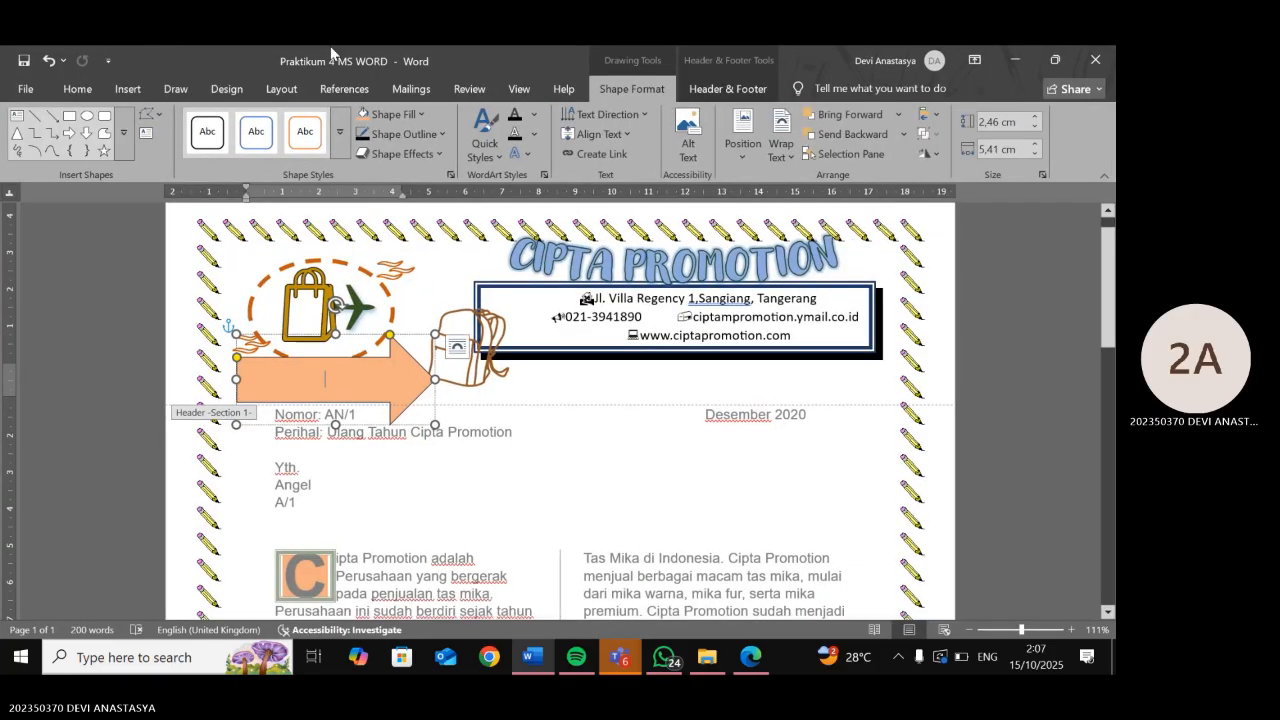
{"action": "left_click", "coordinate": [48, 61]}
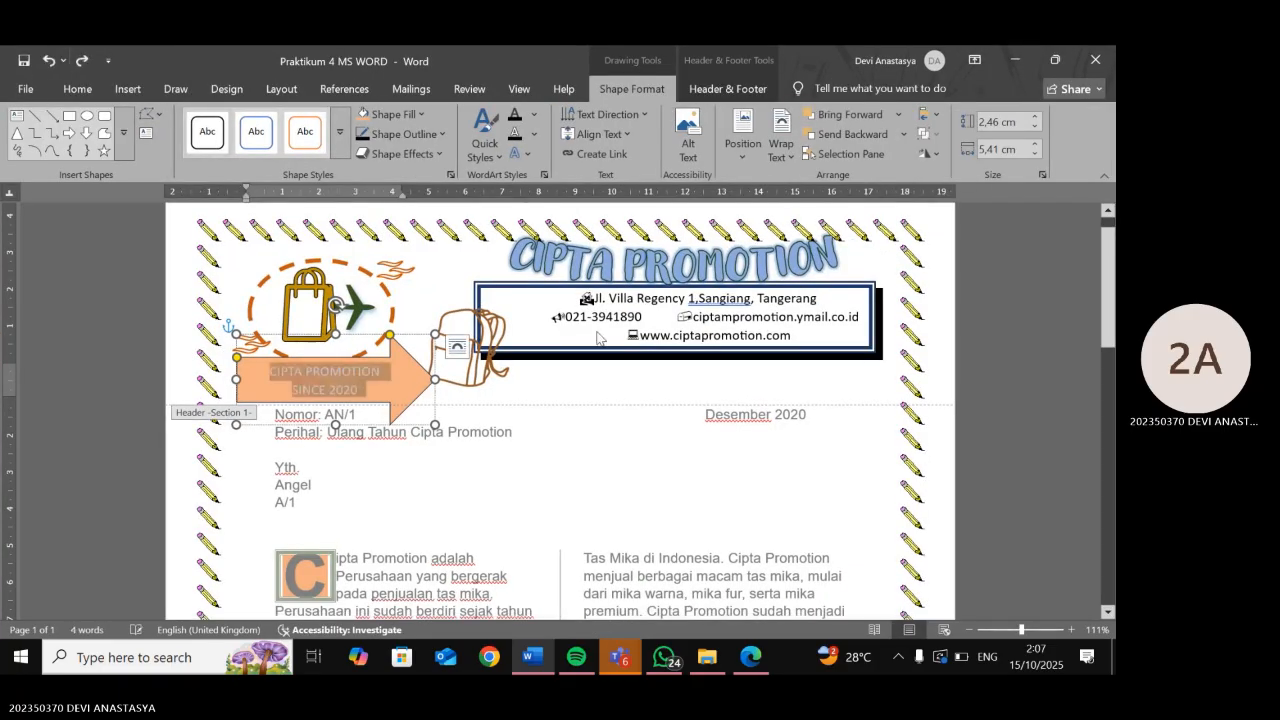
{"action": "left_click", "coordinate": [520, 153]}
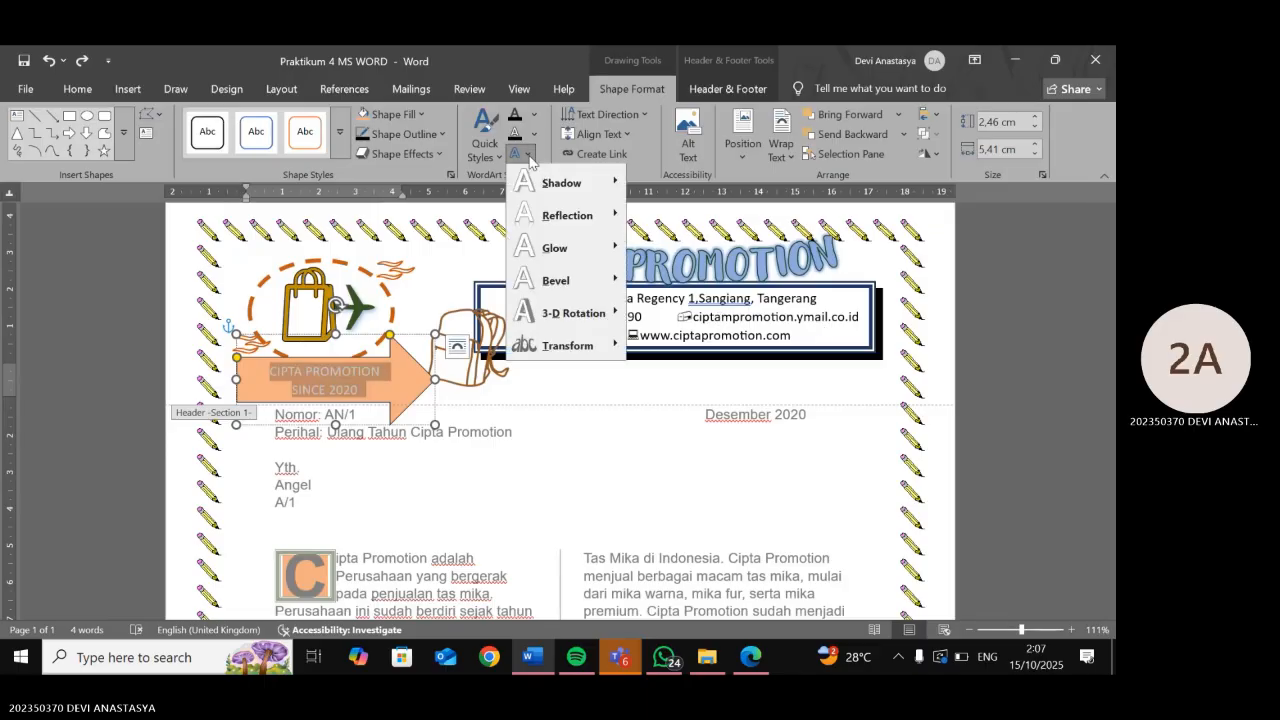
{"action": "mouse_move", "coordinate": [585, 347]}
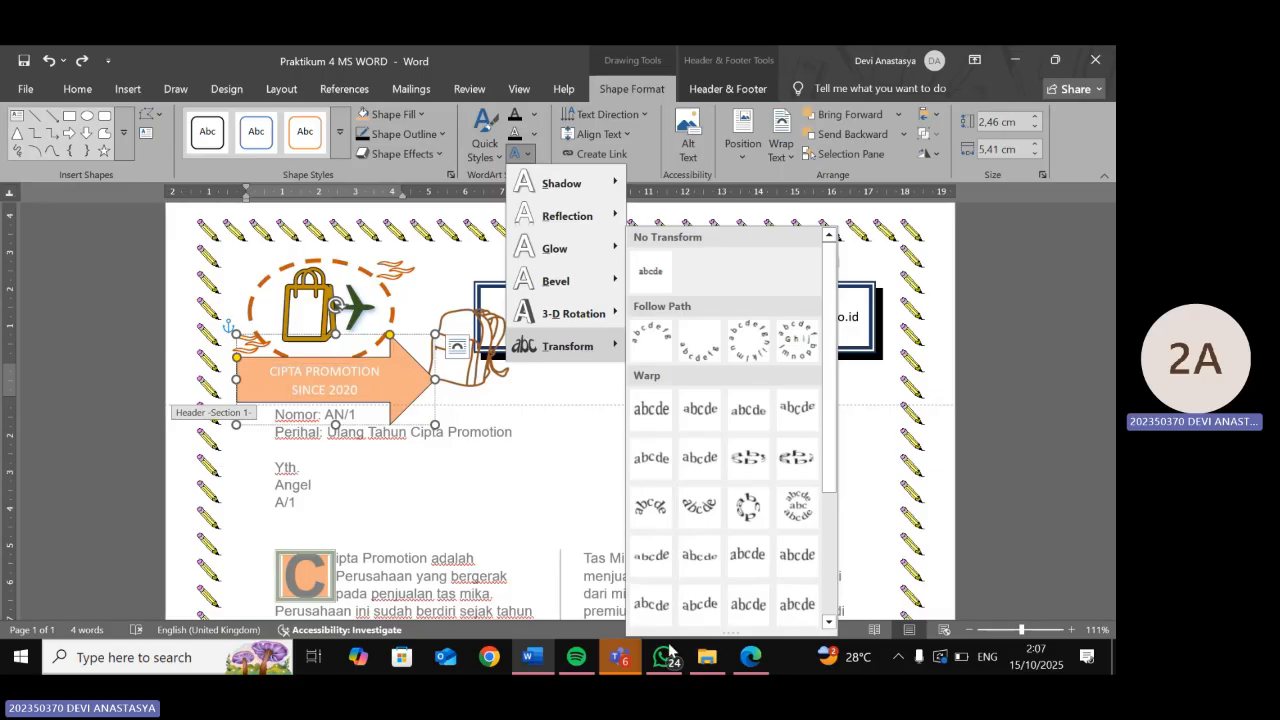
{"action": "left_click", "coordinate": [737, 665]}
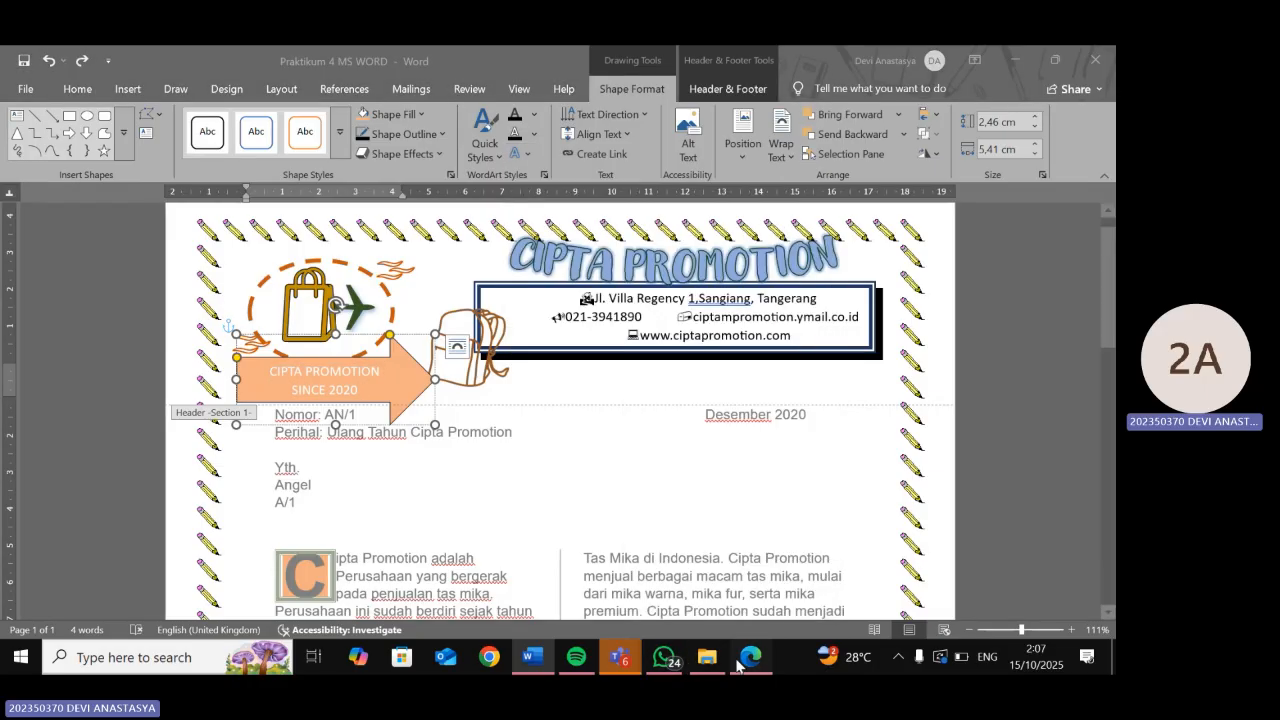
{"action": "left_click", "coordinate": [740, 662]}
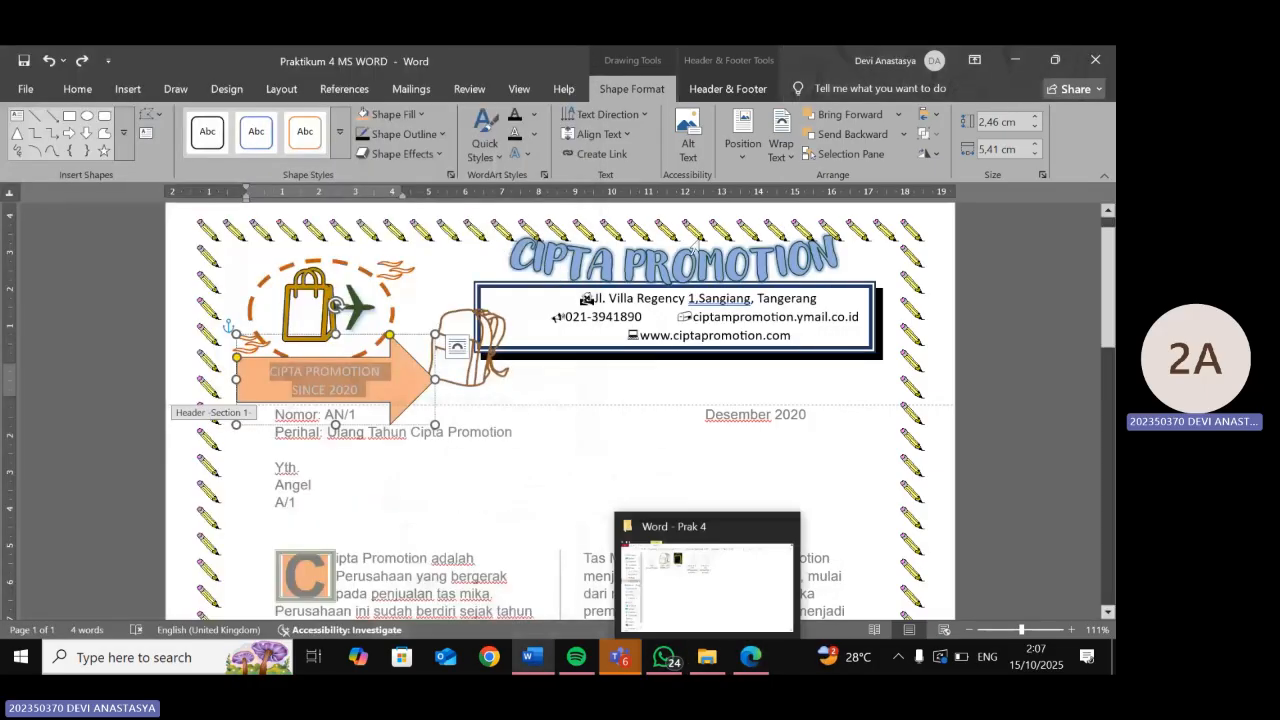
{"action": "left_click", "coordinate": [527, 154]}
{"action": "mouse_move", "coordinate": [566, 346]}
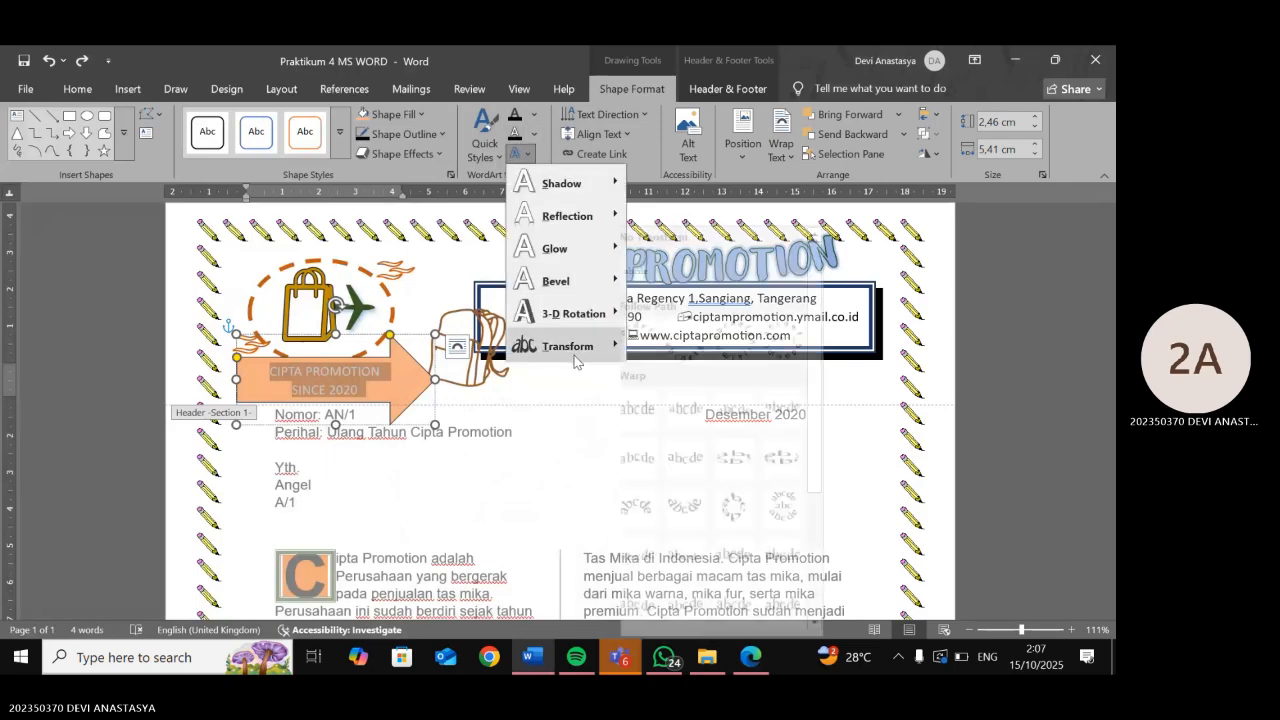
{"action": "left_click", "coordinate": [651, 340]}
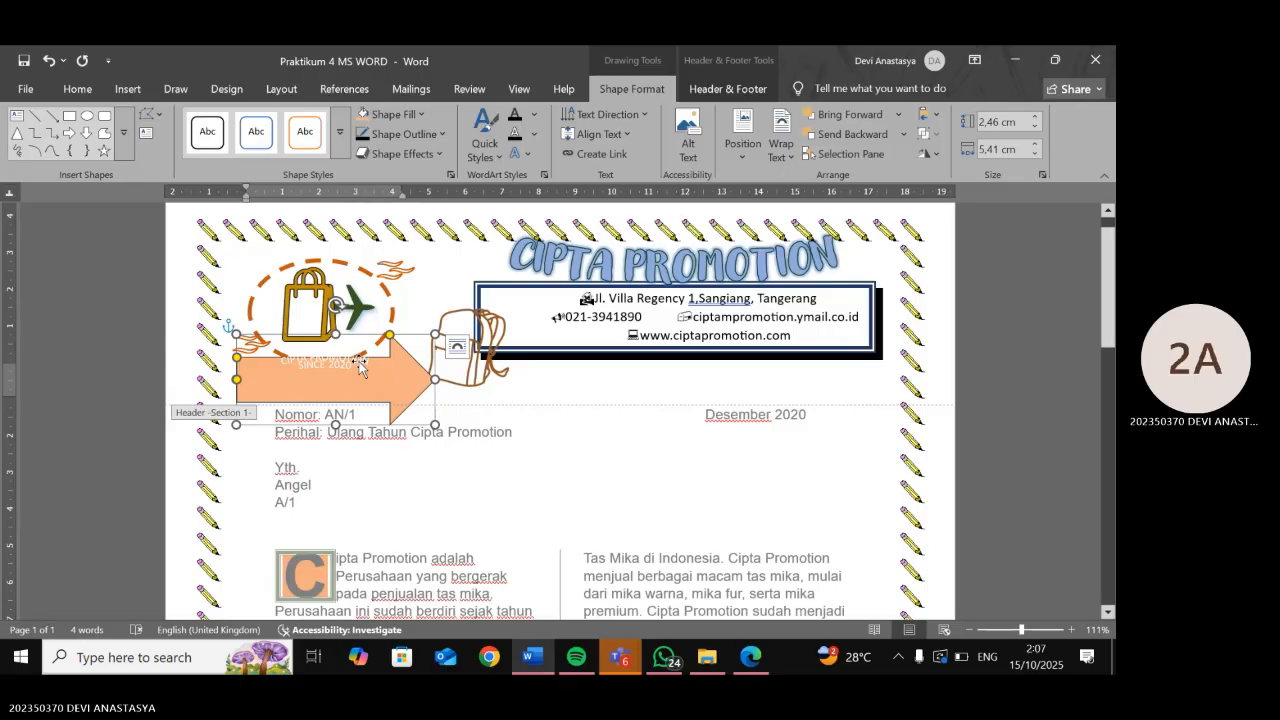
- Nudge the arrow up and left, select all its text and apply the Arch transform
{"action": "mouse_move", "coordinate": [358, 368]}
{"action": "left_mouse_down"}
{"action": "mouse_move", "coordinate": [357, 354]}
{"action": "mouse_move", "coordinate": [346, 382]}
{"action": "left_mouse_up"}
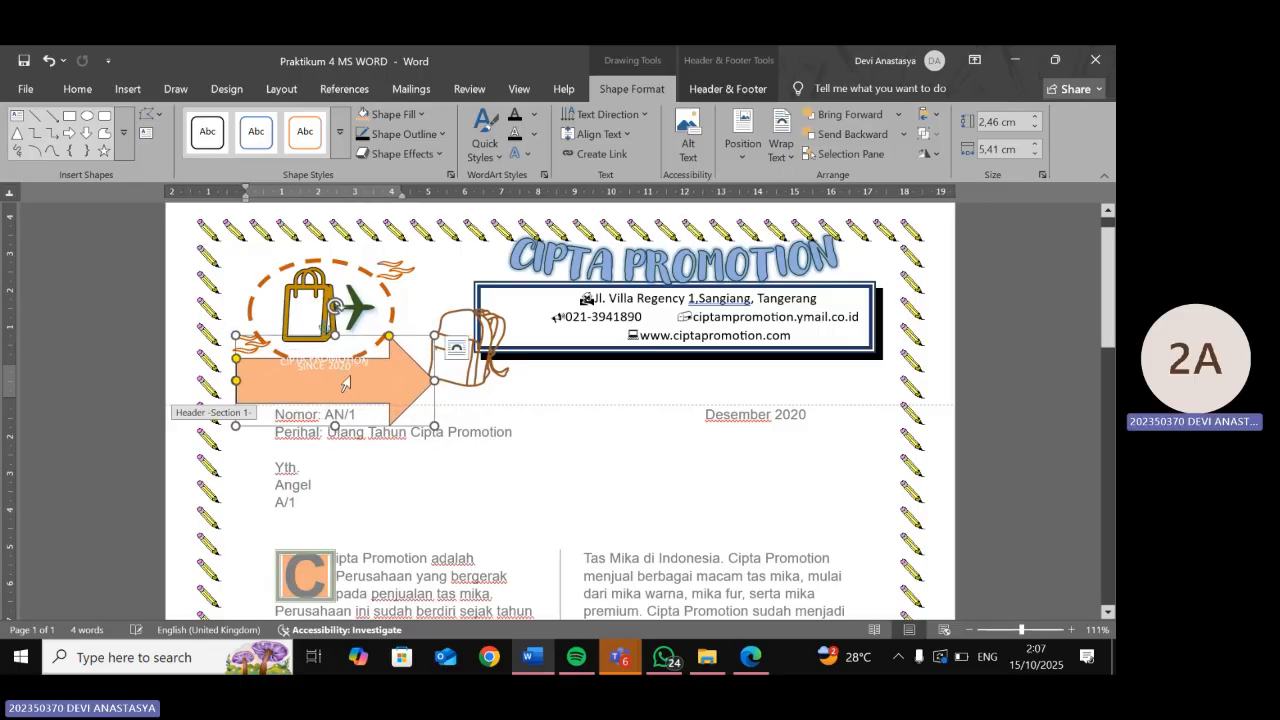
{"action": "triple_click", "coordinate": [350, 379]}
{"action": "left_click", "coordinate": [352, 379]}
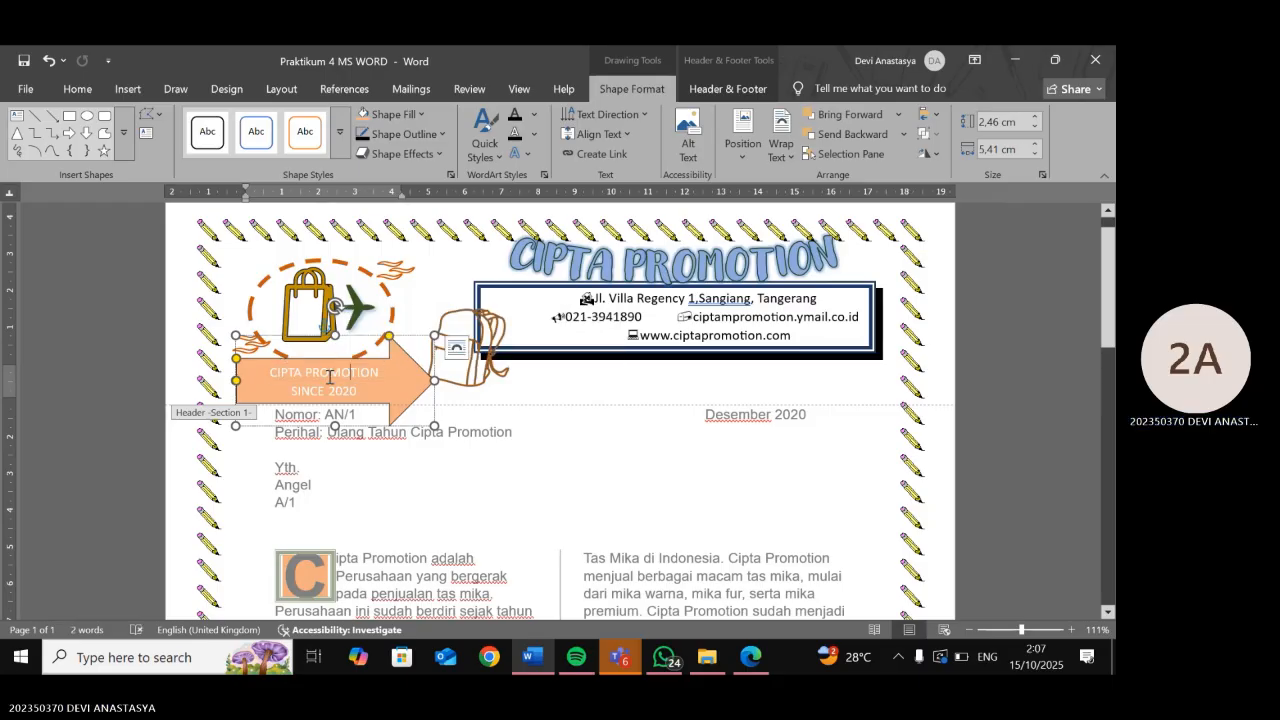
{"action": "left_click_drag", "start_coordinate": [271, 374], "coordinate": [351, 391]}
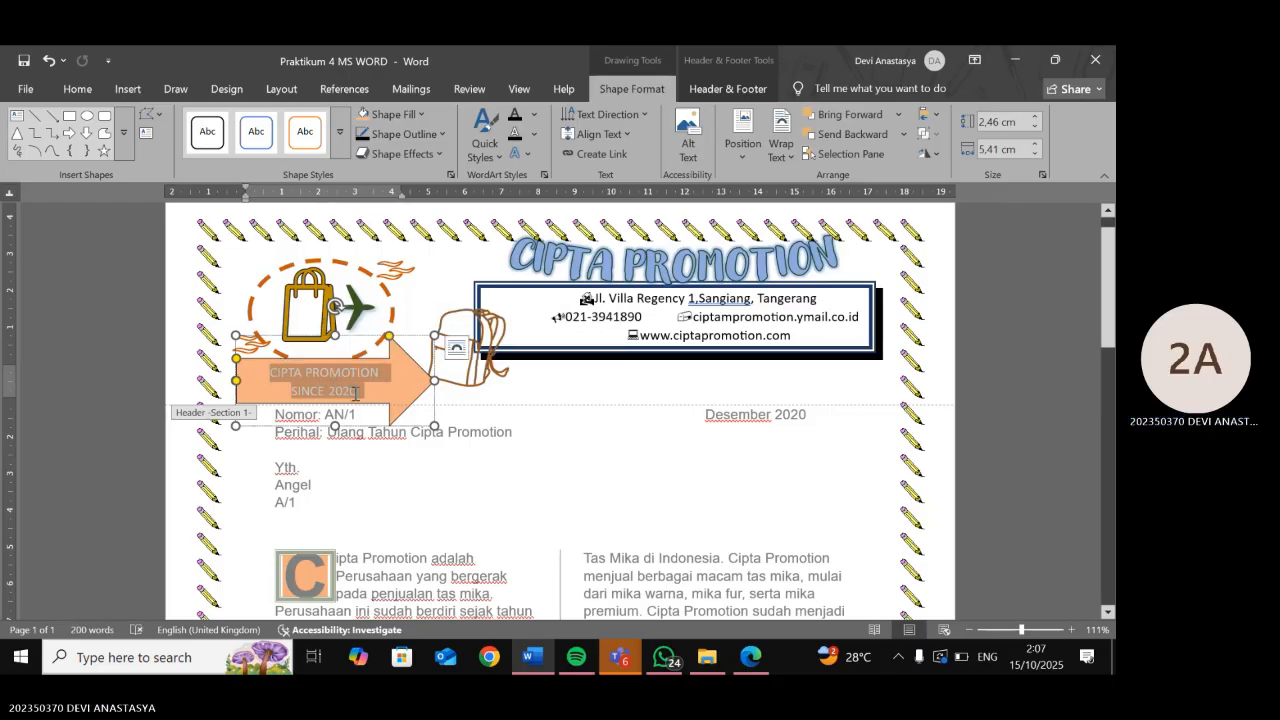
{"action": "left_click", "coordinate": [517, 153]}
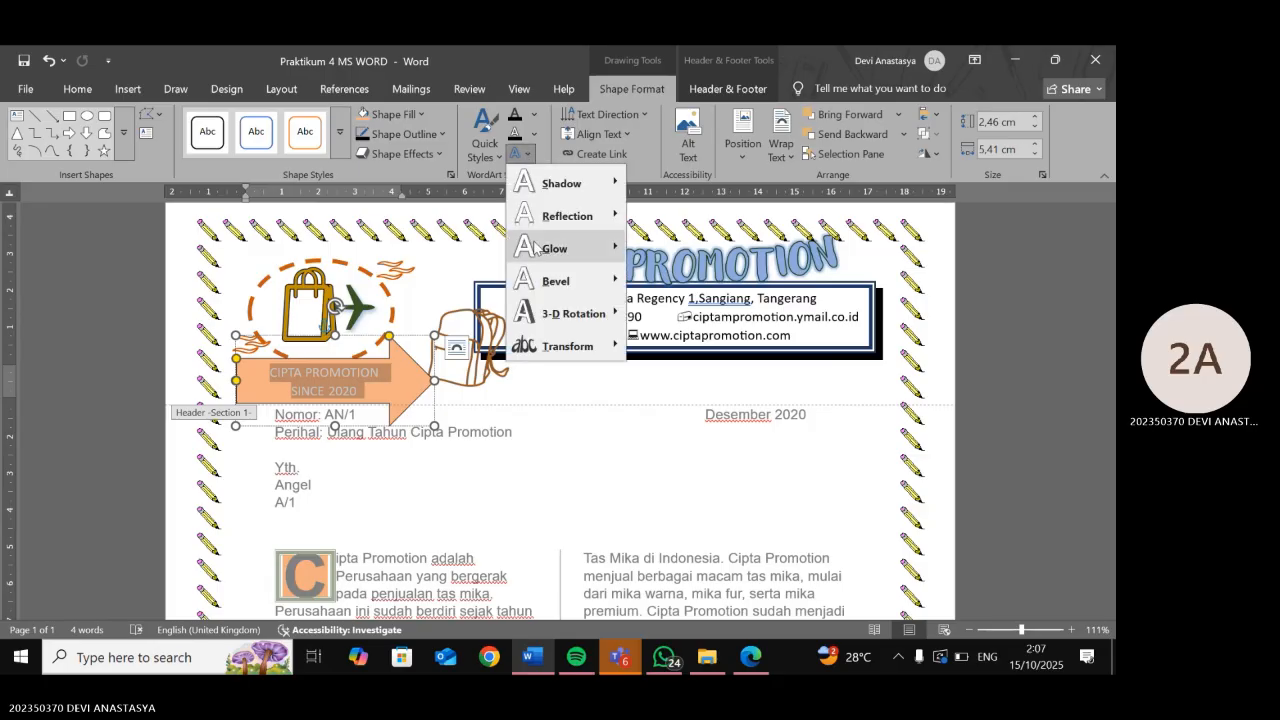
{"action": "mouse_move", "coordinate": [567, 345]}
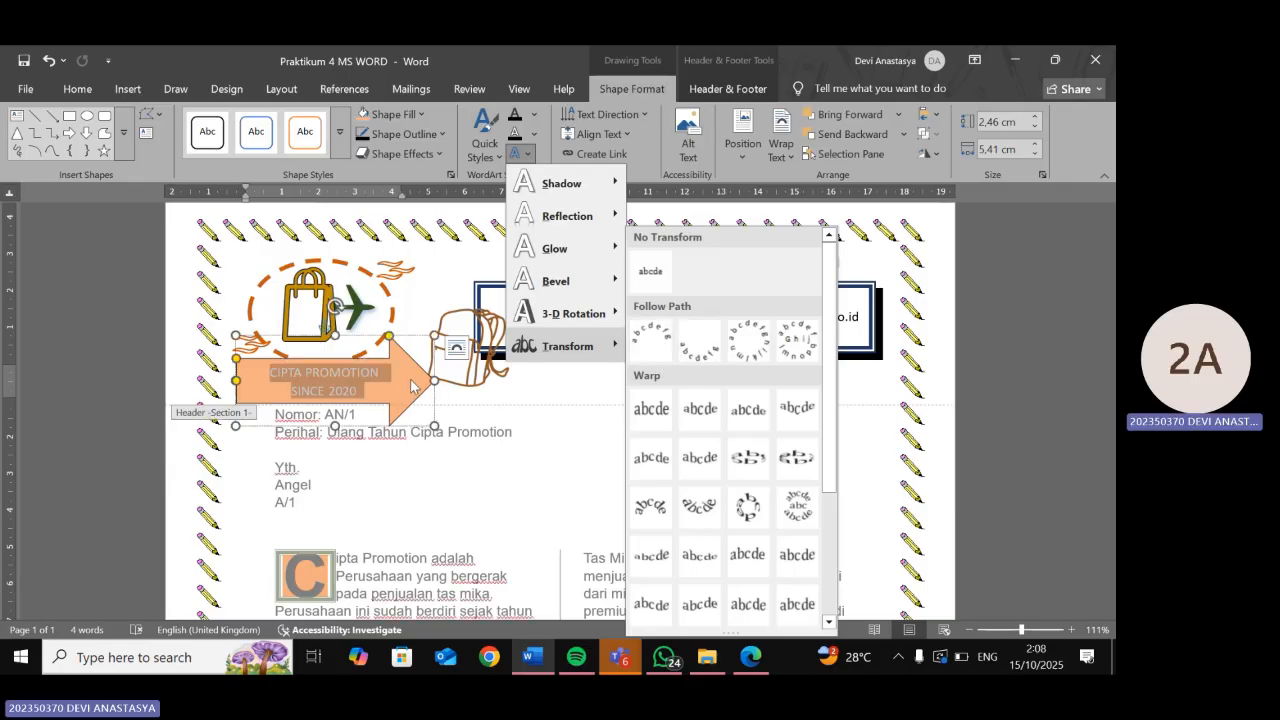
{"action": "mouse_move", "coordinate": [573, 313]}
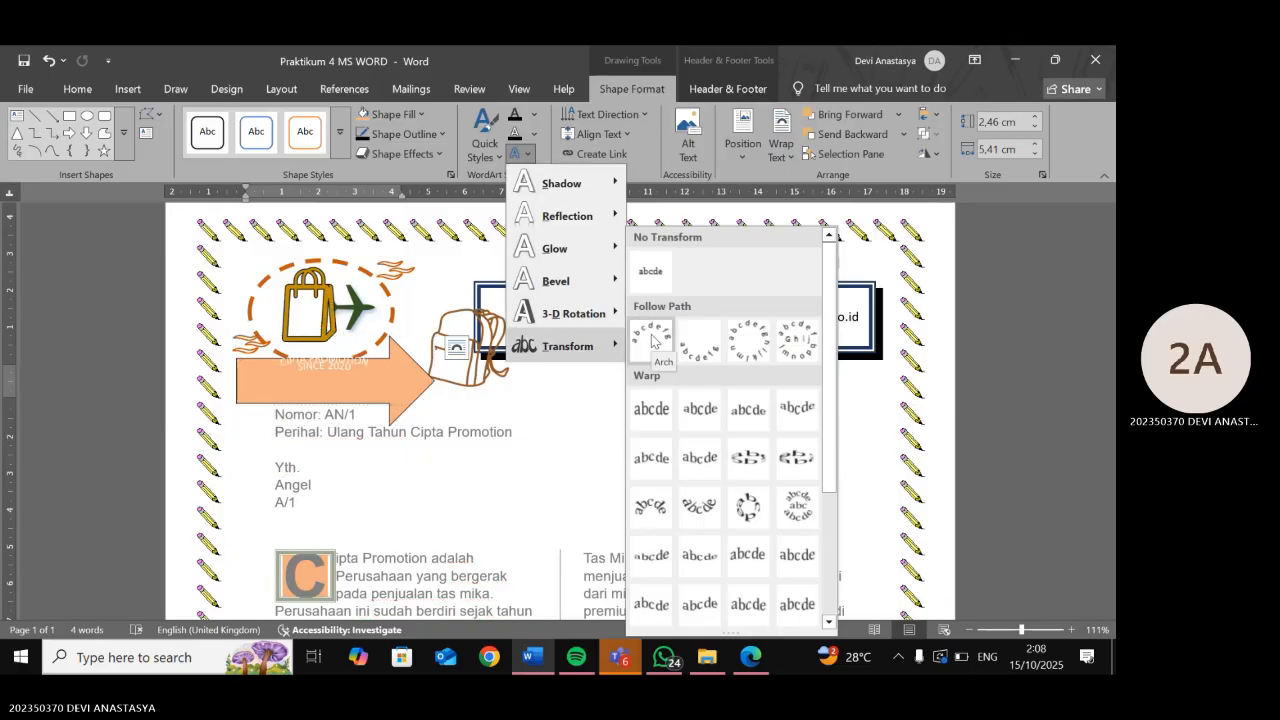
{"action": "left_click", "coordinate": [652, 338]}
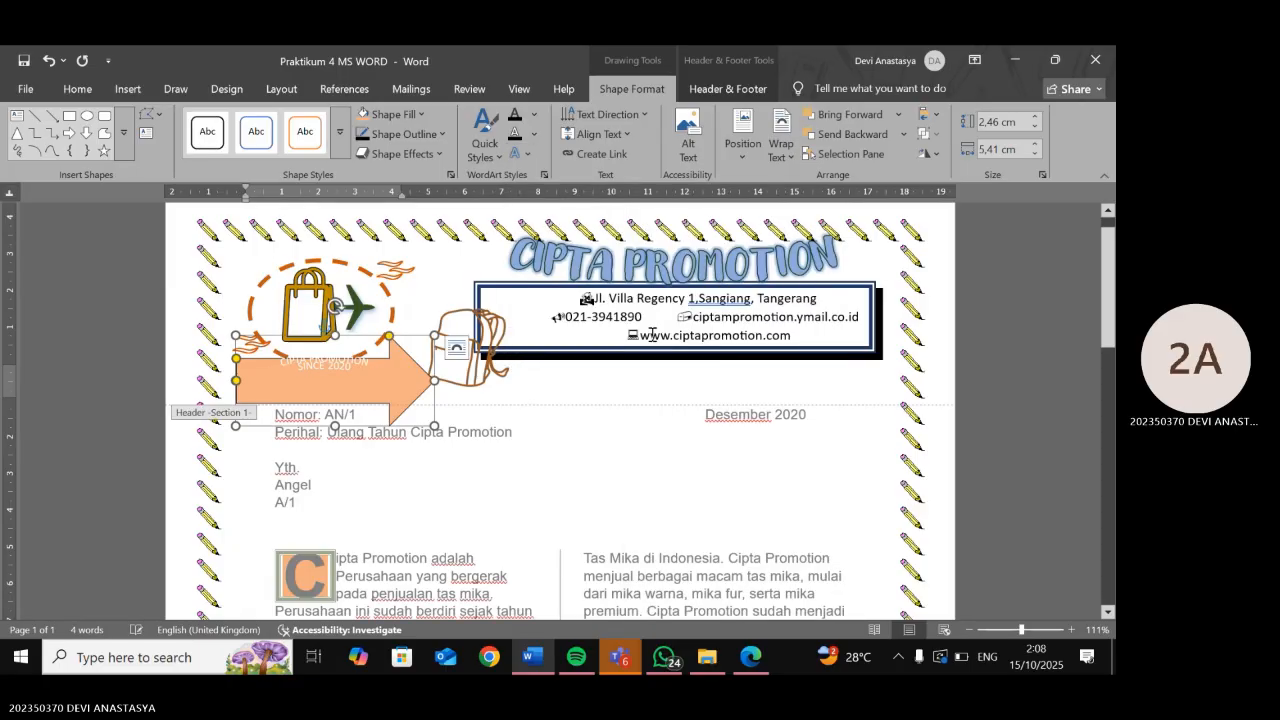
- Undo the Arch and resize, delete the arrow's text, turn on Caps Lock and shorten the arrow to 2.25 × 5.37 cm
{"action": "left_click_drag", "start_coordinate": [335, 336], "coordinate": [332, 352]}
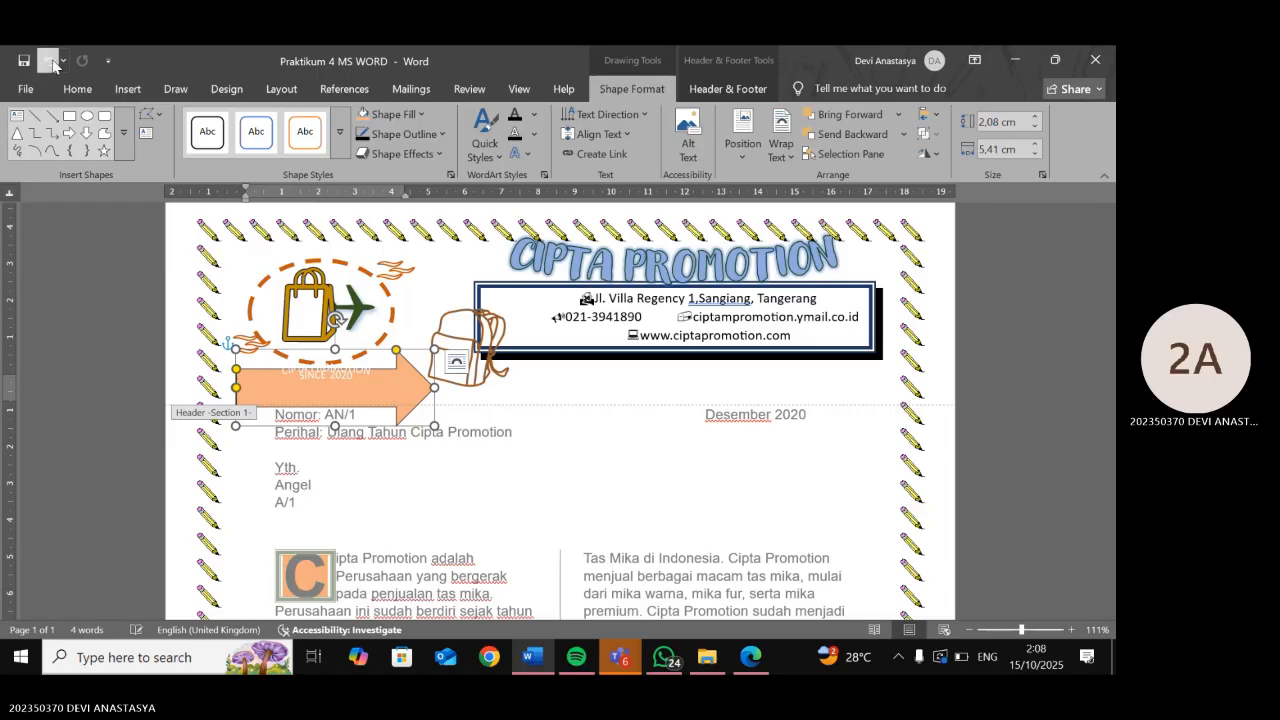
{"action": "left_click", "coordinate": [49, 61]}
{"action": "left_click", "coordinate": [49, 61]}
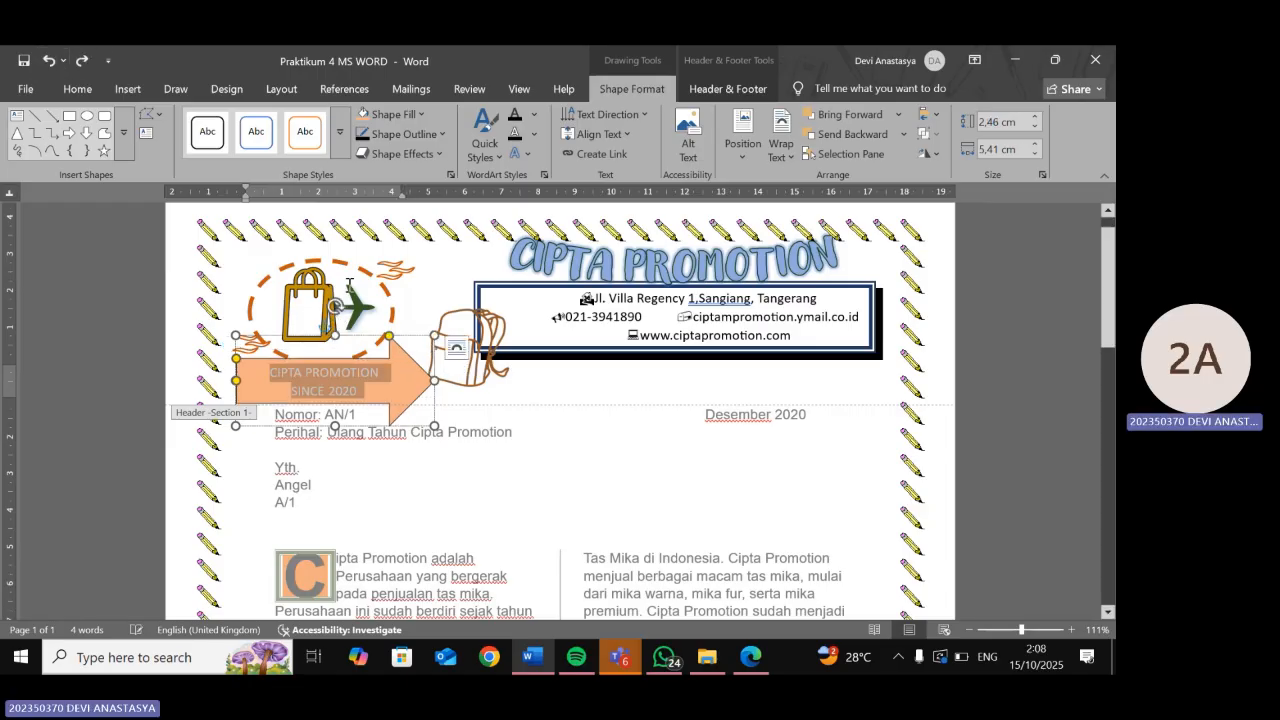
{"action": "key", "text": "Delete"}
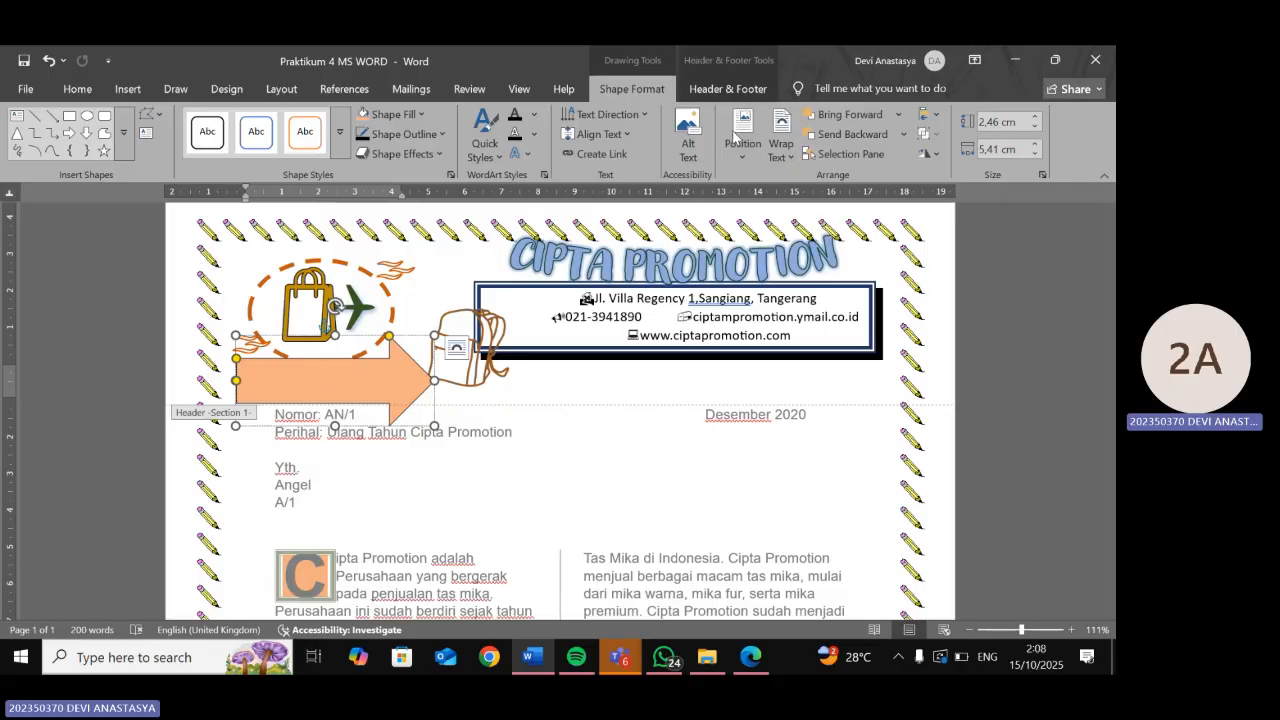
{"action": "key", "text": "Caps_Lock"}
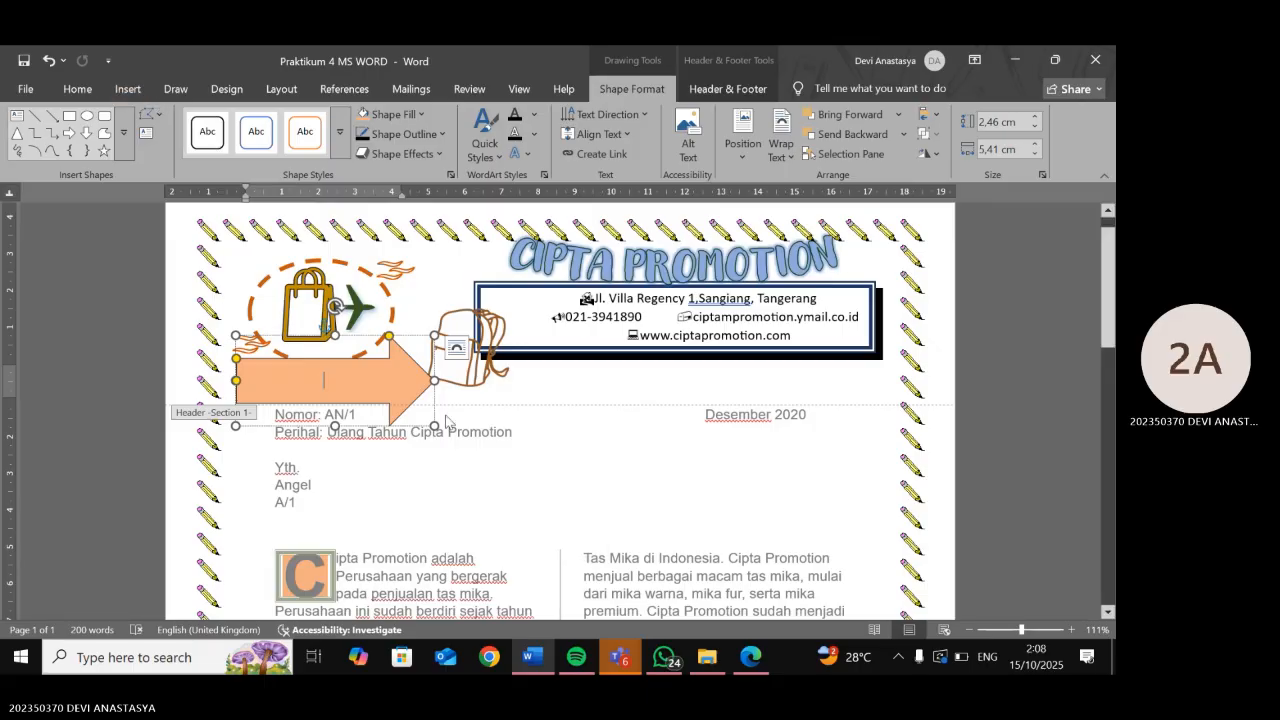
{"action": "left_click_drag", "start_coordinate": [433, 421], "coordinate": [433, 417]}
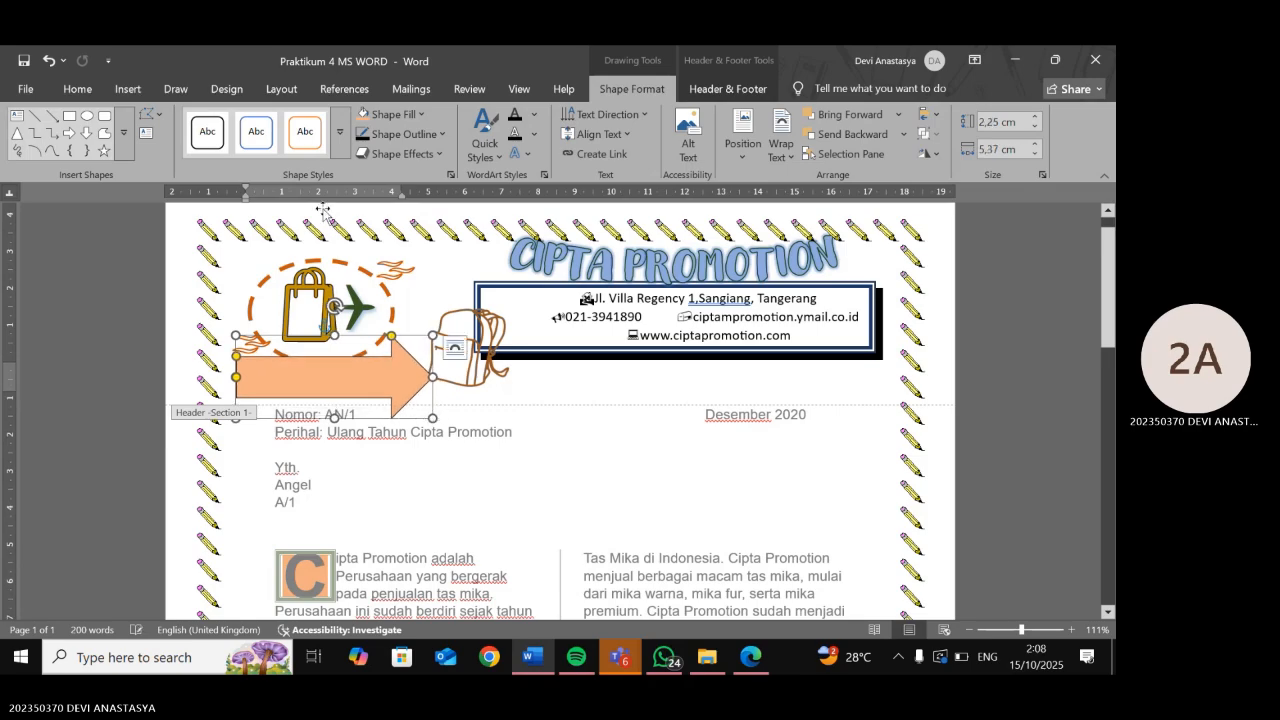
{"action": "left_click", "coordinate": [281, 88]}
- Draw a text box over the orange arrow with No Fill and enlarge it up and left
{"action": "left_click", "coordinate": [128, 88]}
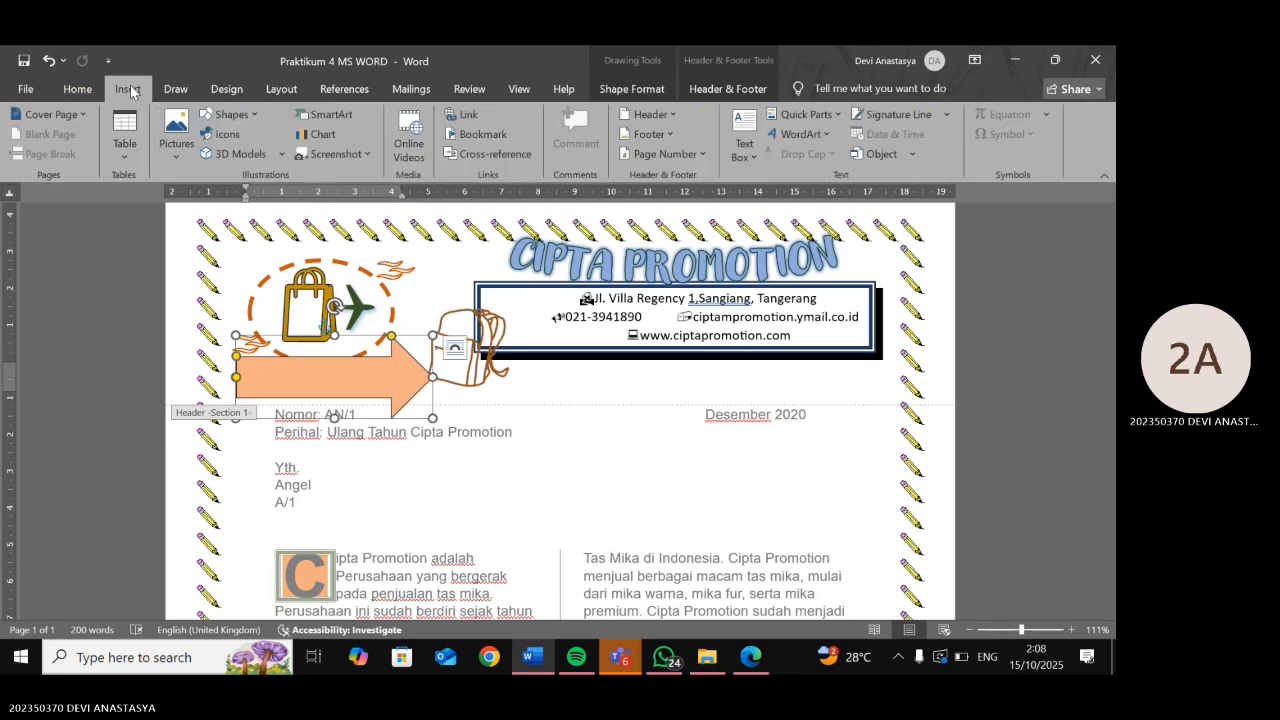
{"action": "left_click", "coordinate": [744, 147]}
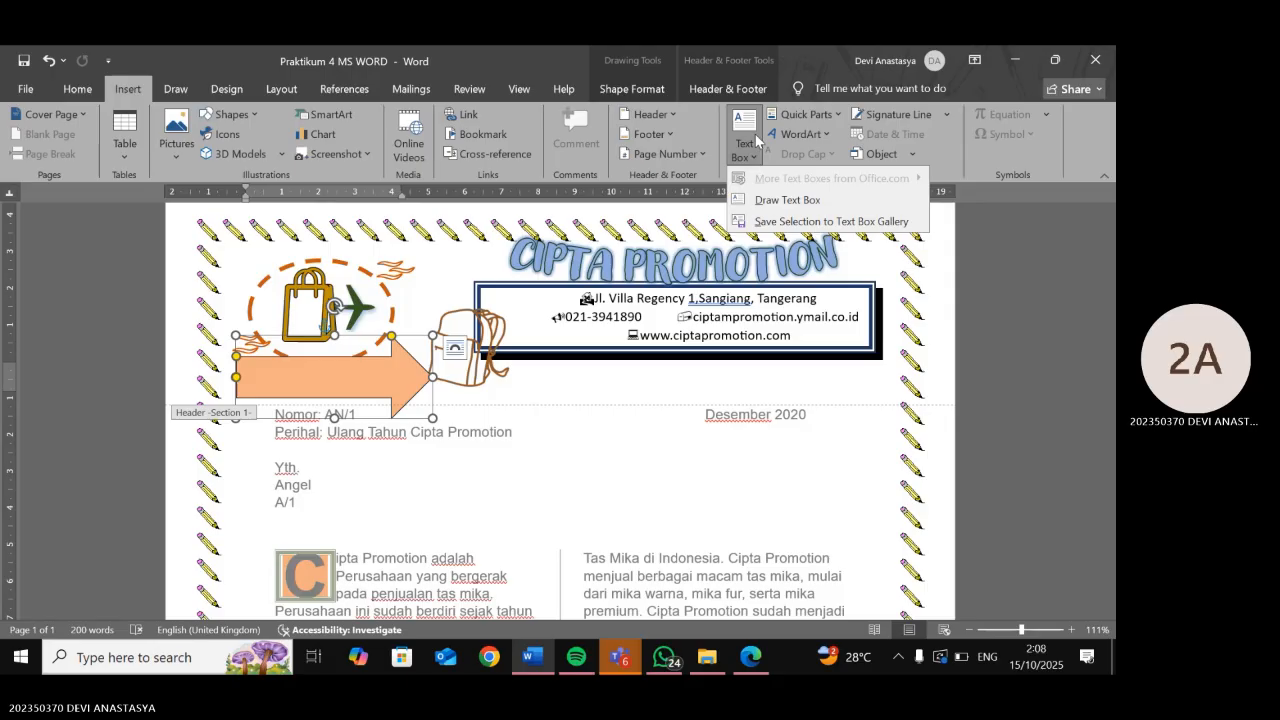
{"action": "left_click", "coordinate": [775, 205]}
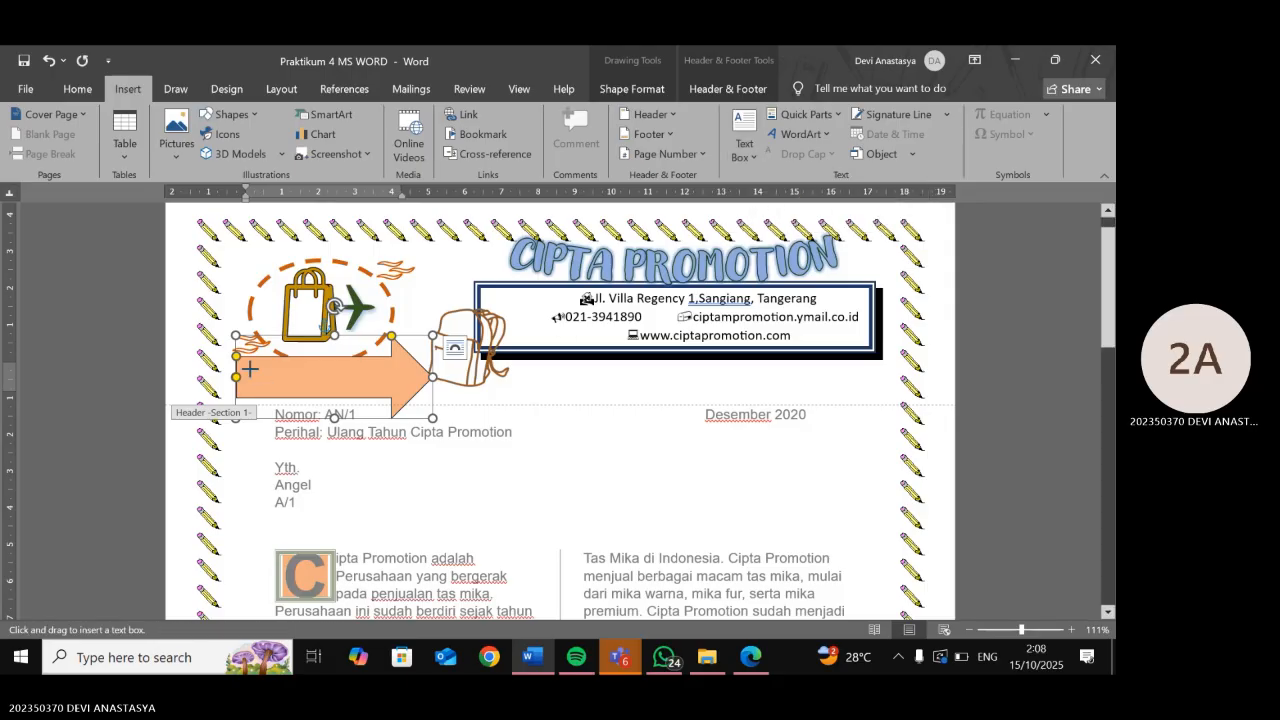
{"action": "left_click_drag", "start_coordinate": [259, 363], "coordinate": [390, 395]}
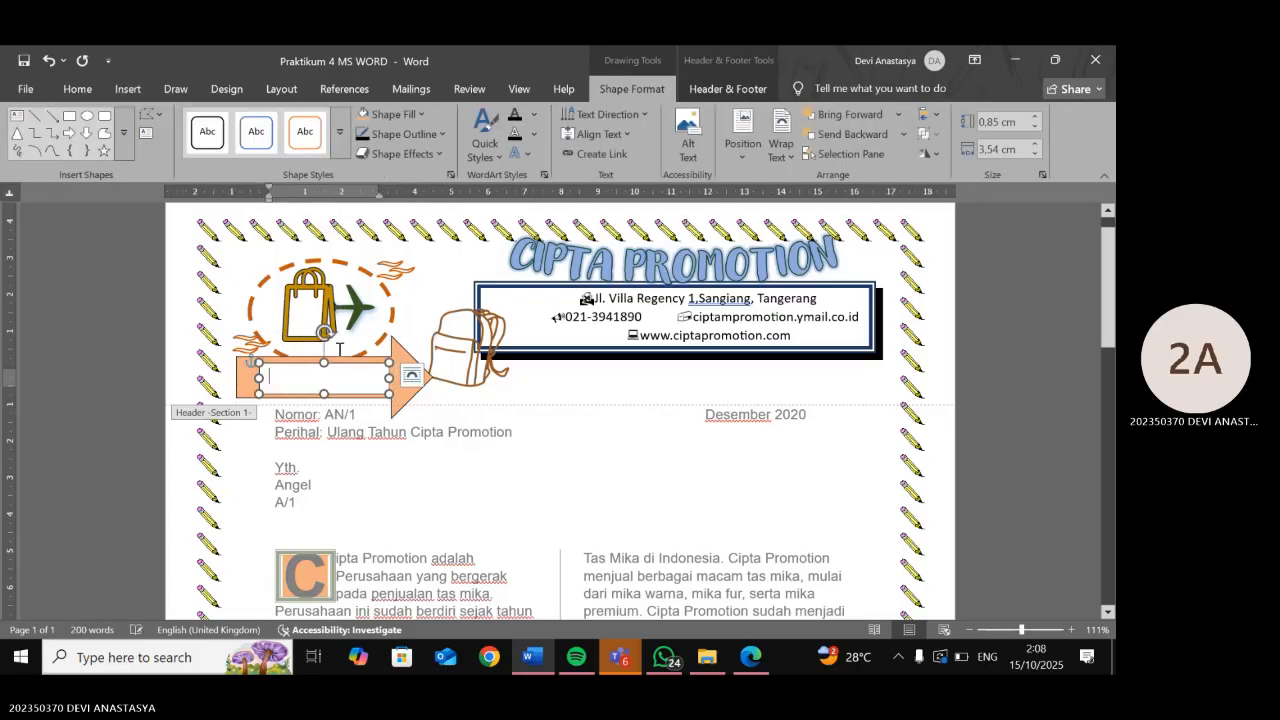
{"action": "left_click", "coordinate": [411, 115]}
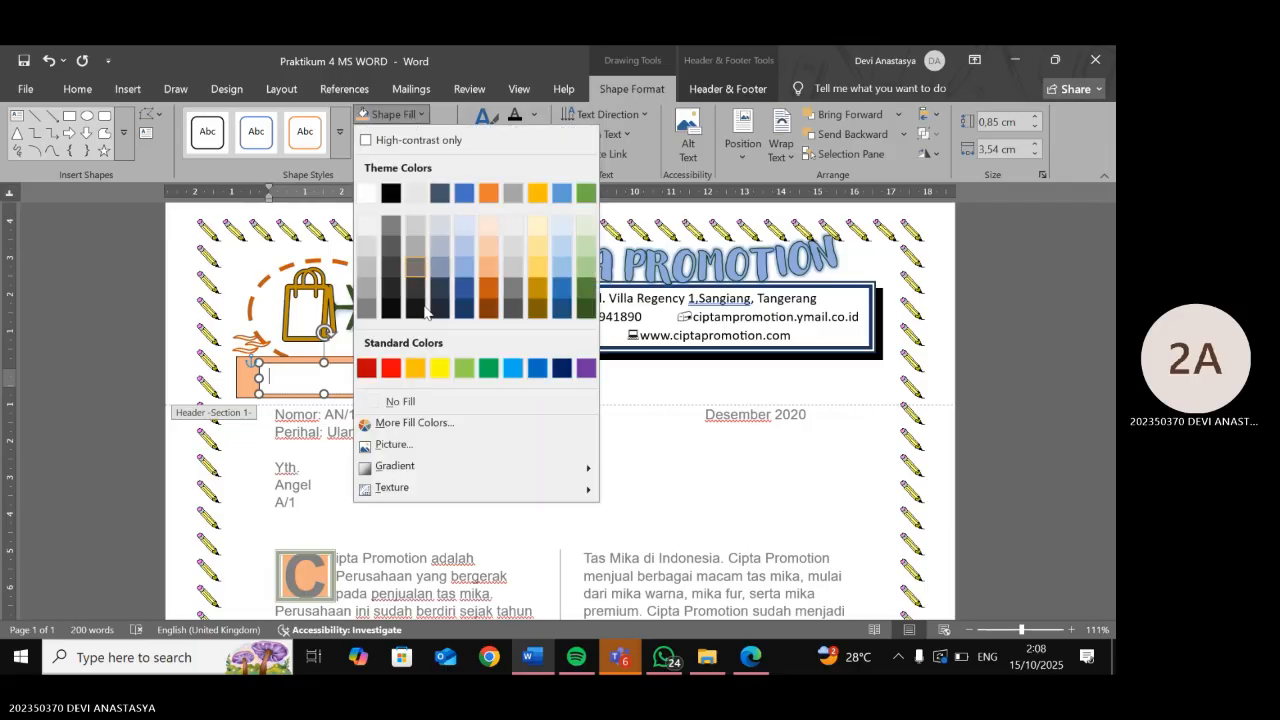
{"action": "left_click", "coordinate": [400, 402]}
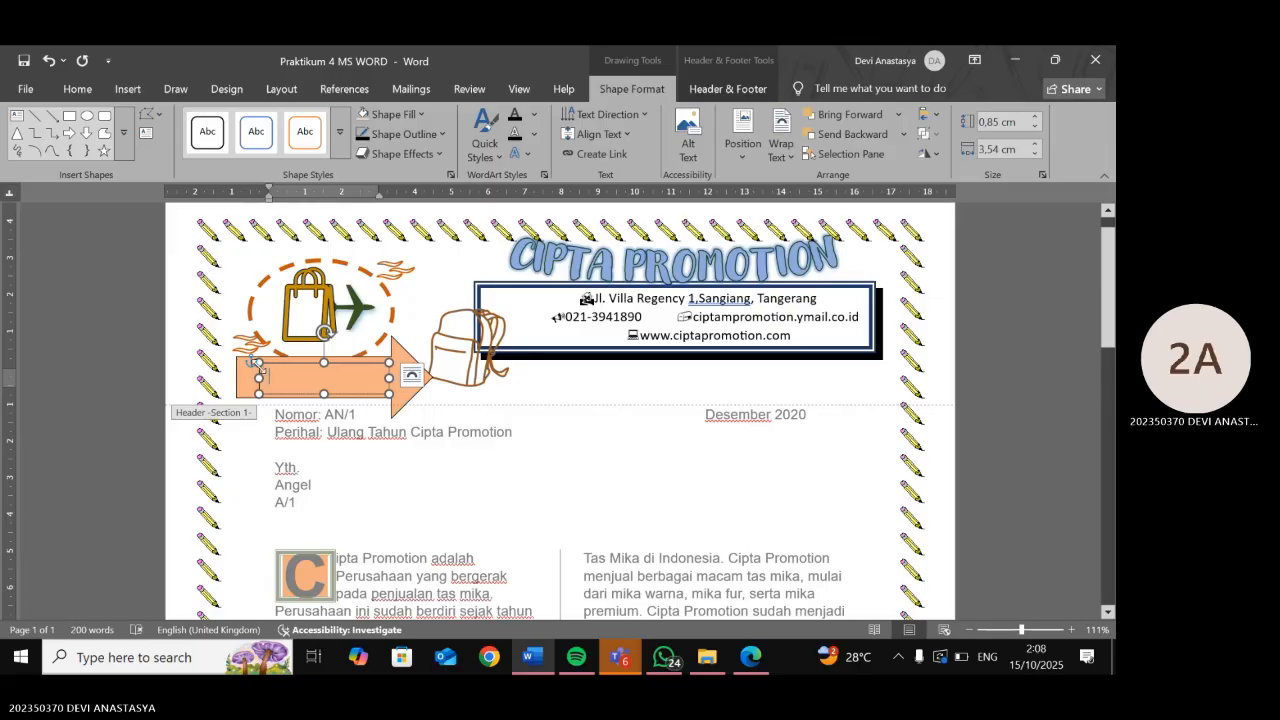
{"action": "left_click_drag", "start_coordinate": [258, 364], "coordinate": [247, 358]}
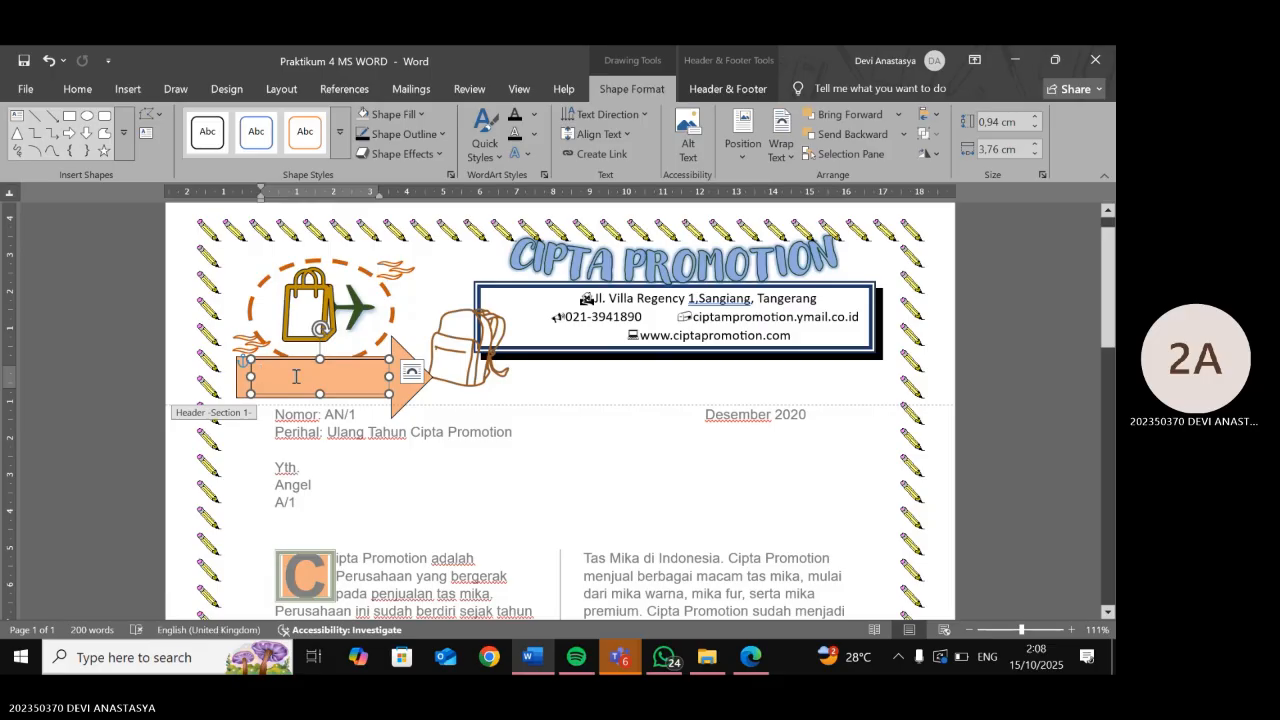
- Type 'CIPTA PROMOTION' and 'SINCE 2020' on two lines, then make the box taller to show both
{"action": "type", "text": "CIPT"}
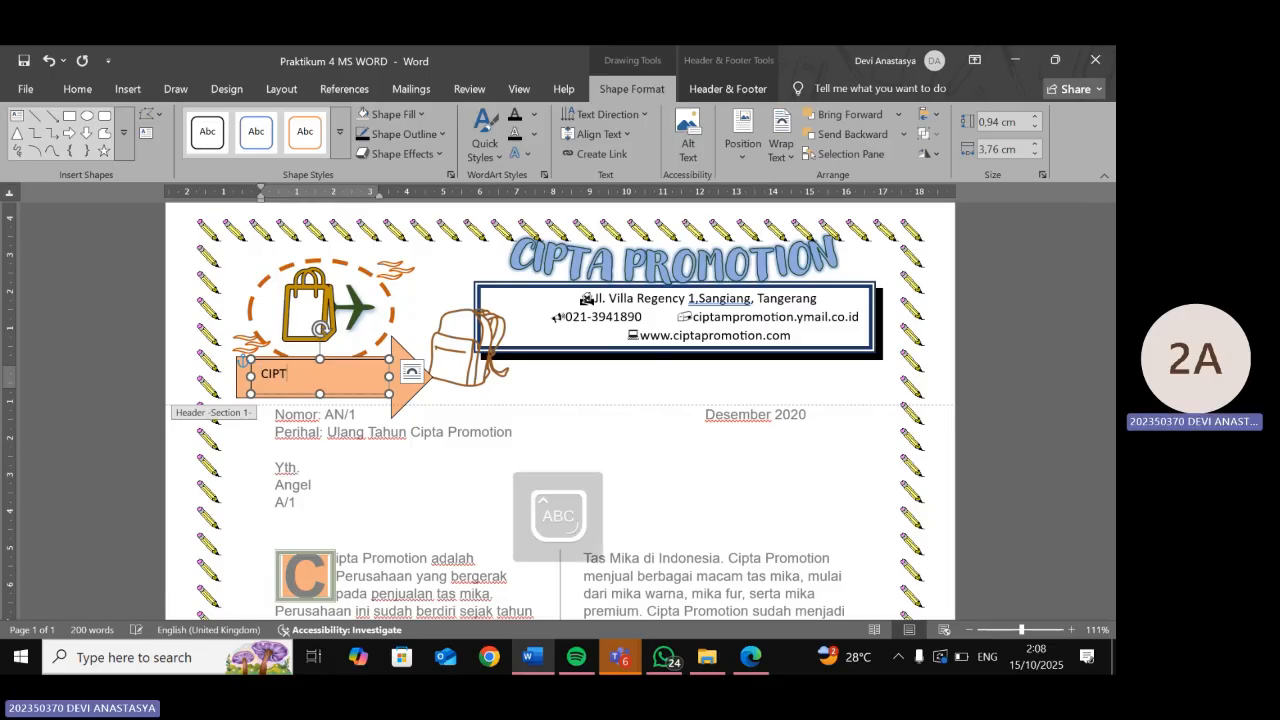
{"action": "type", "text": "A PROMOTION"}
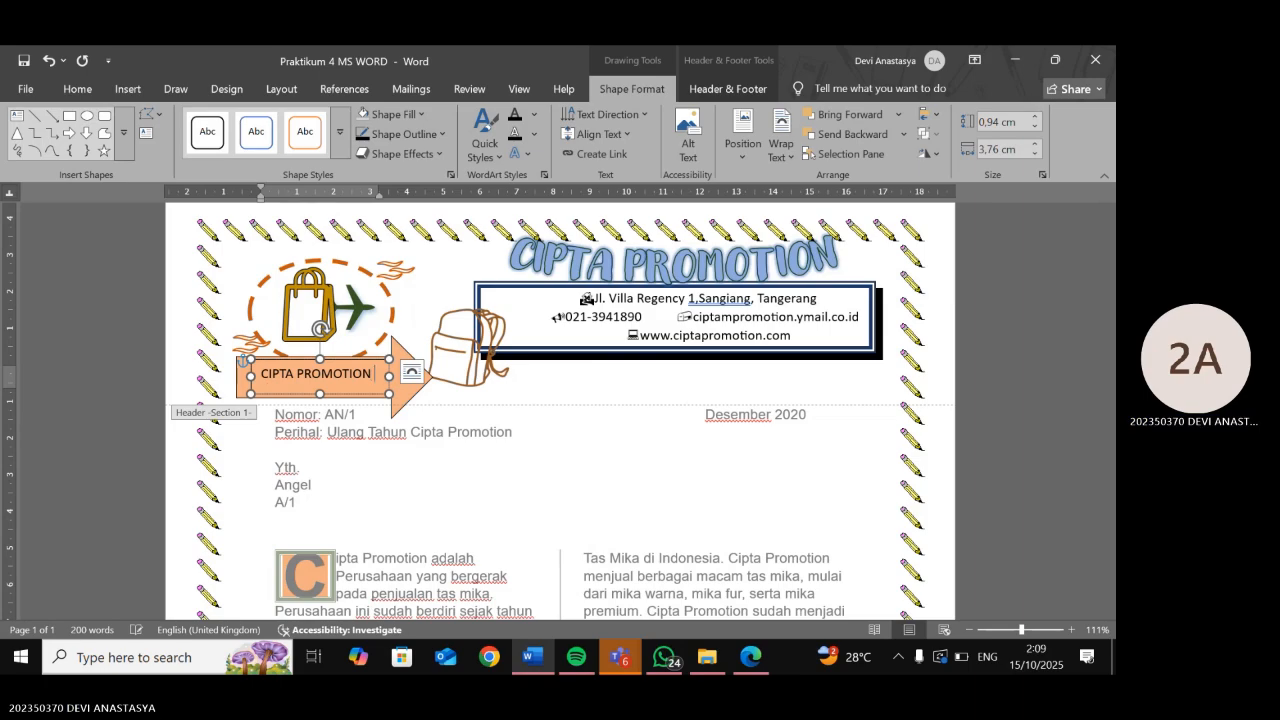
{"action": "key", "text": "Return"}
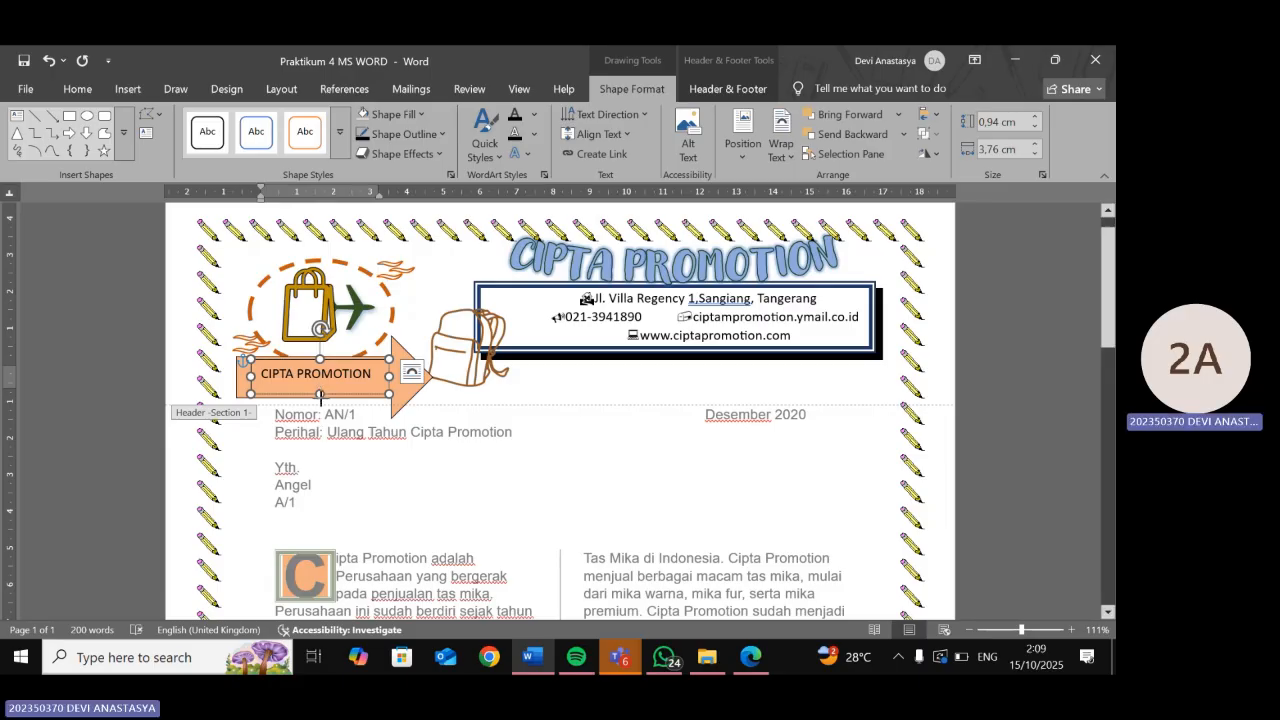
{"action": "left_click_drag", "start_coordinate": [320, 394], "coordinate": [320, 424]}
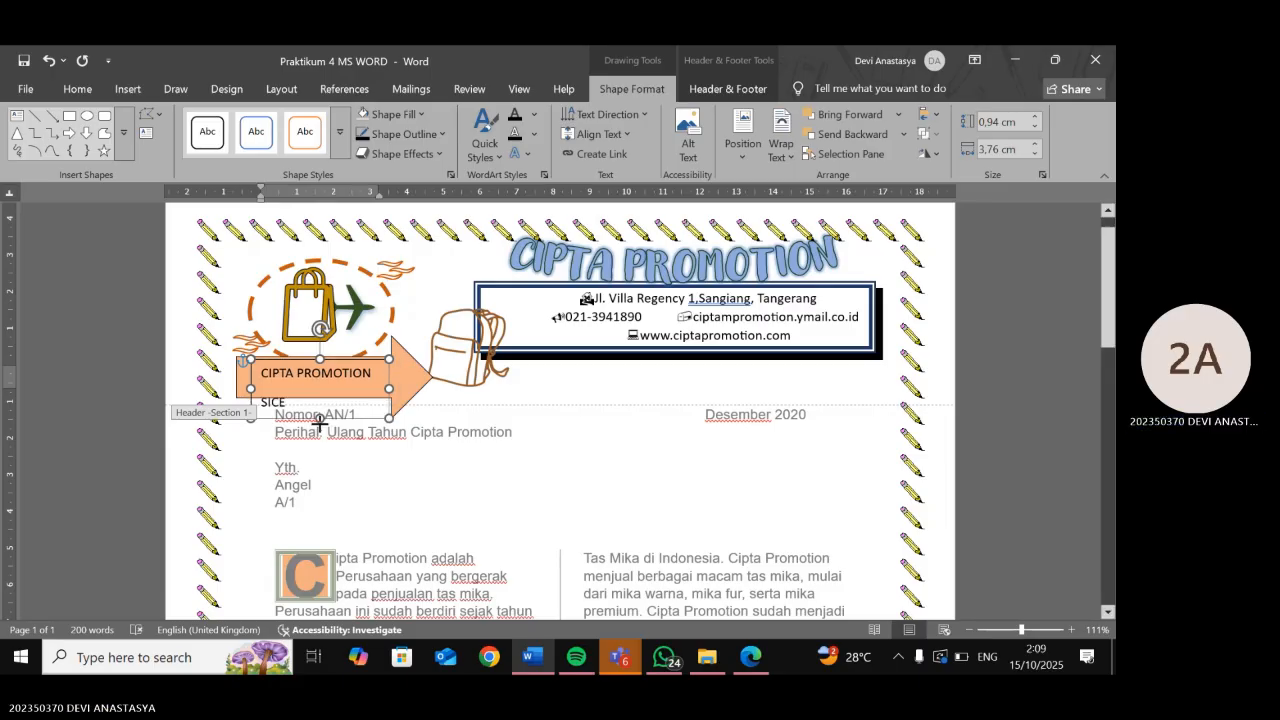
{"action": "left_click", "coordinate": [269, 403]}
{"action": "type", "text": "NCE 2020"}
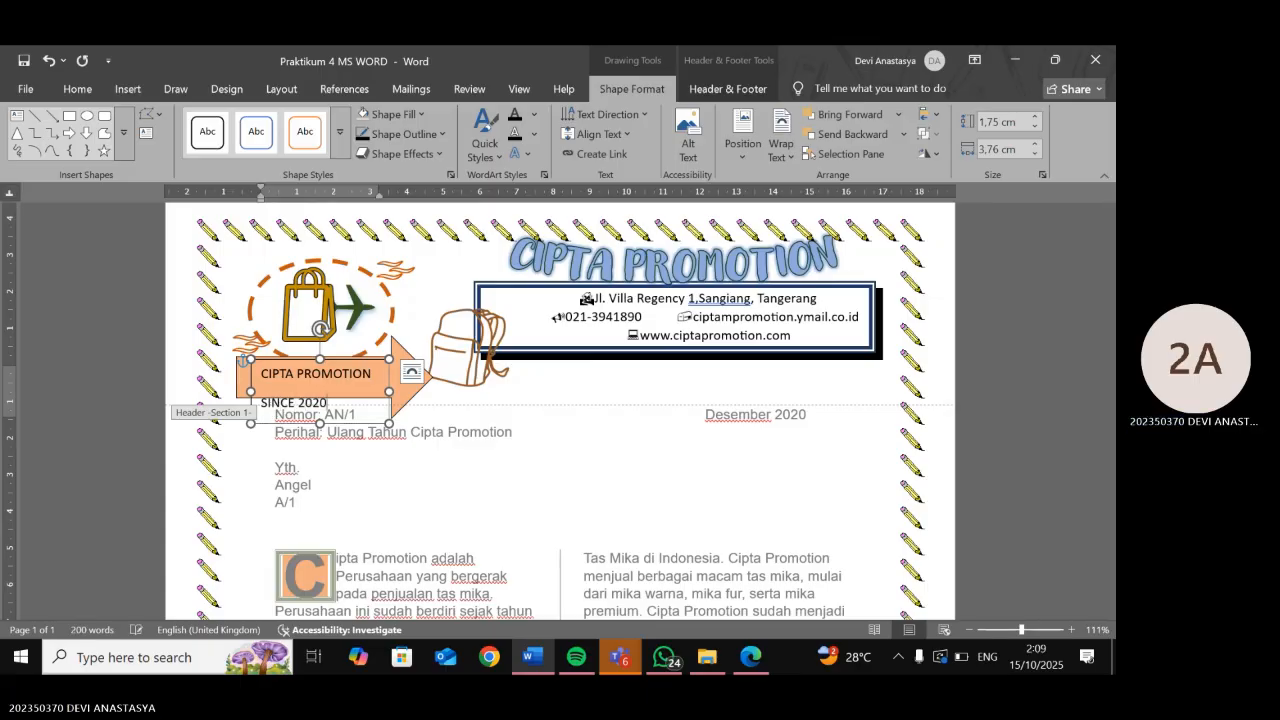
{"action": "left_click_drag", "start_coordinate": [341, 411], "coordinate": [261, 372]}
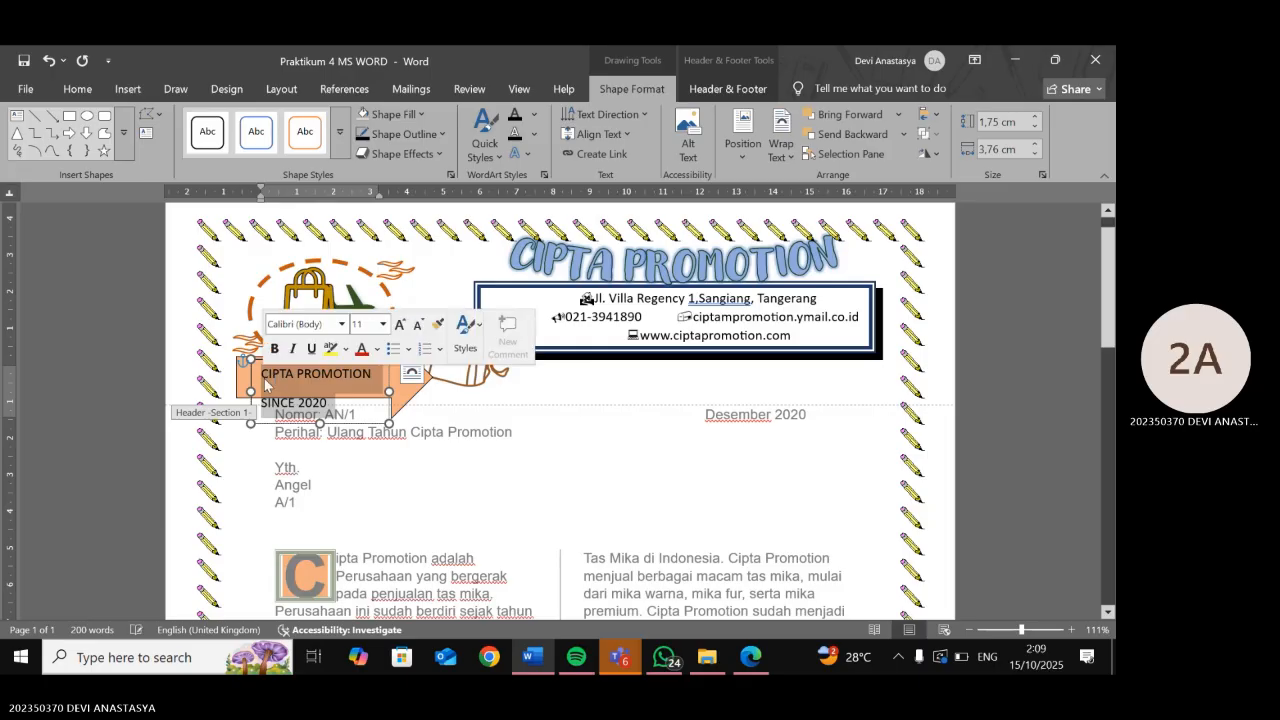
{"action": "left_click", "coordinate": [524, 153]}
- Bend the text box wording into an Arch and select both lines
{"action": "mouse_move", "coordinate": [590, 345]}
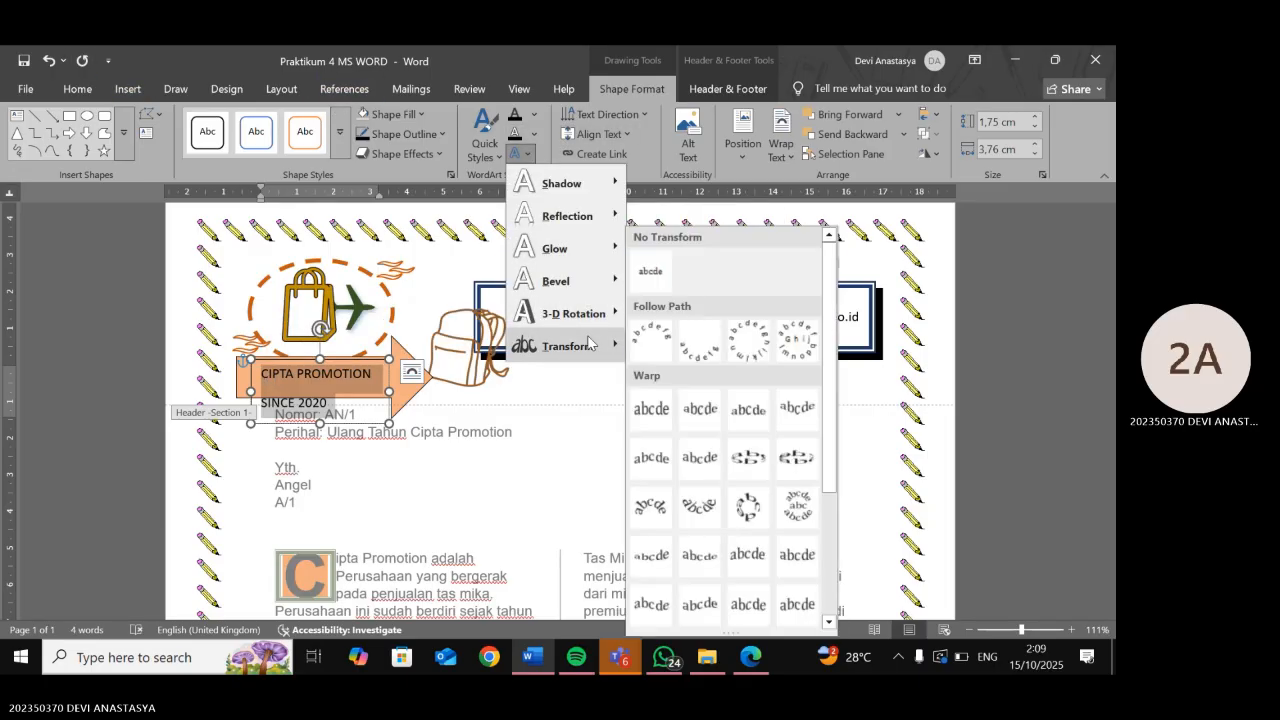
{"action": "left_click", "coordinate": [670, 336]}
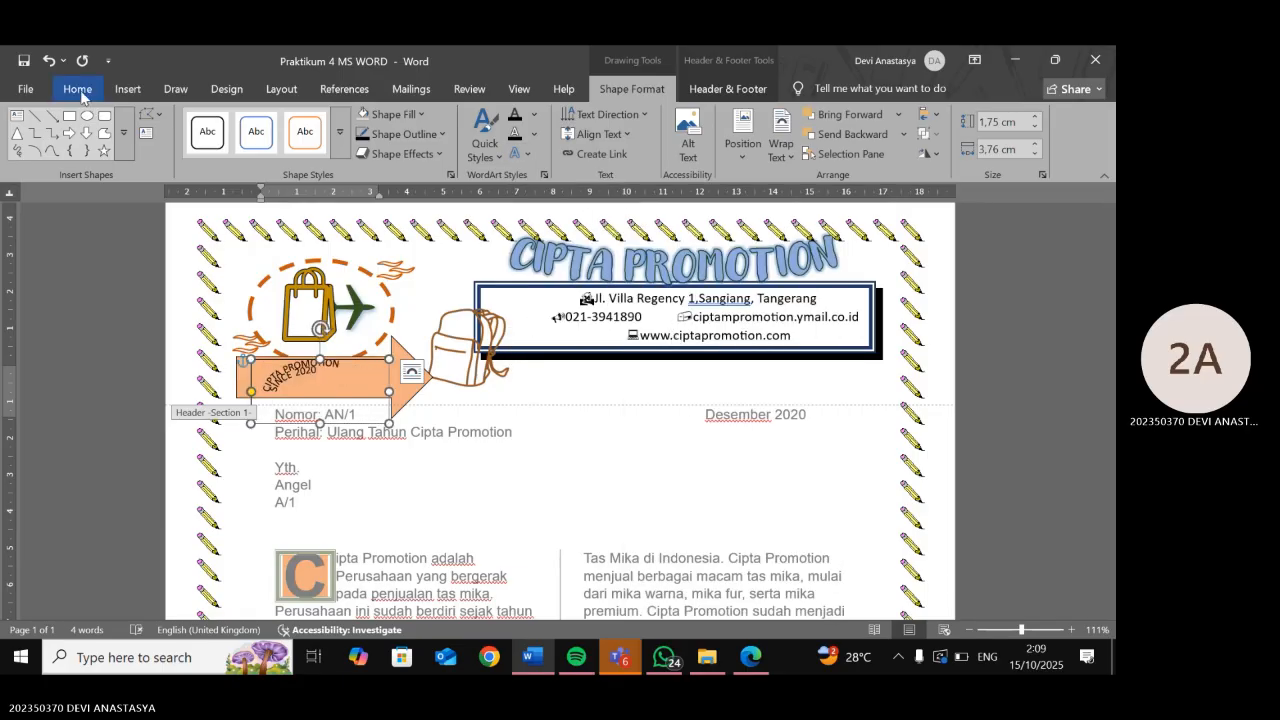
{"action": "left_click", "coordinate": [80, 90]}
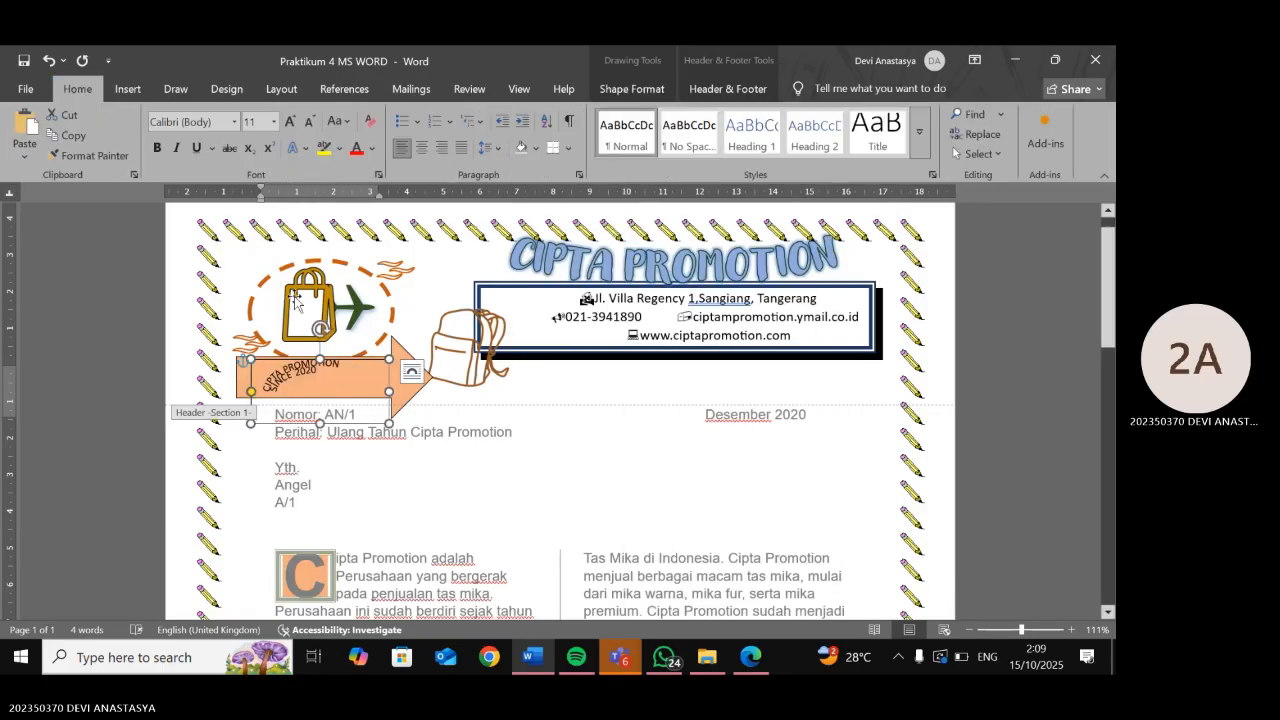
{"action": "triple_click", "coordinate": [292, 381]}
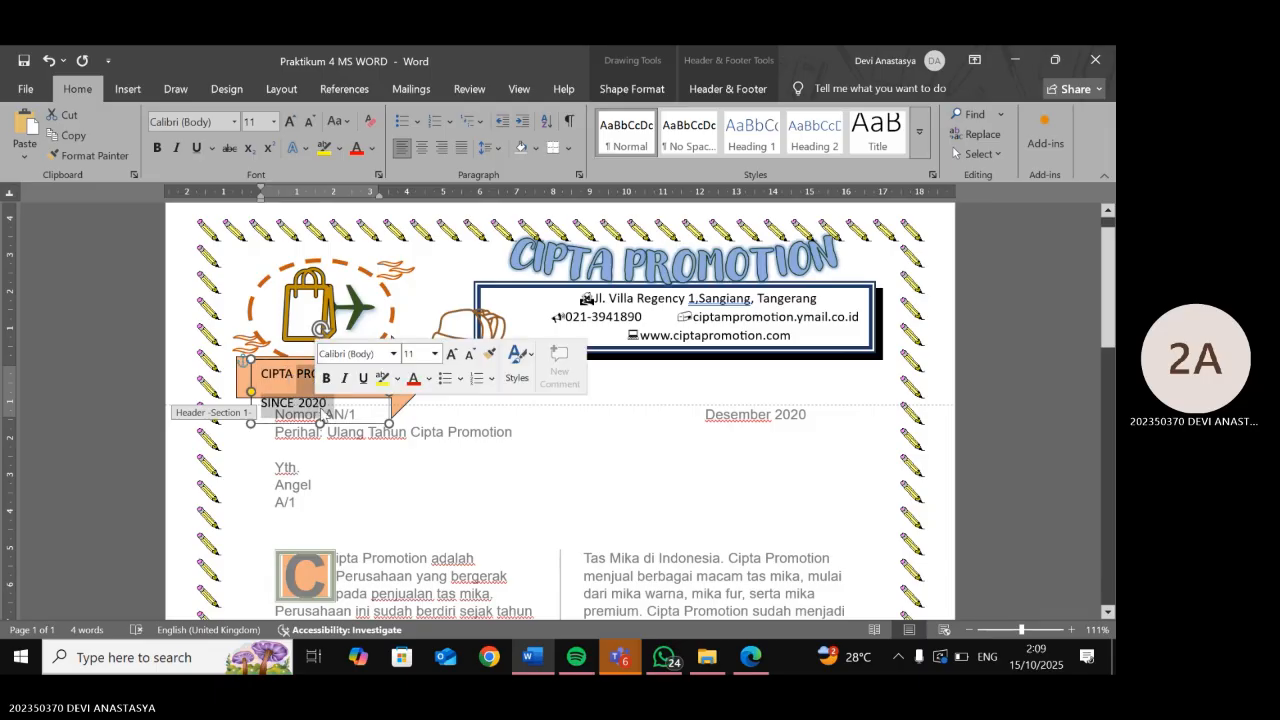
{"action": "left_click", "coordinate": [330, 404]}
{"action": "left_click_drag", "start_coordinate": [330, 407], "coordinate": [260, 372]}
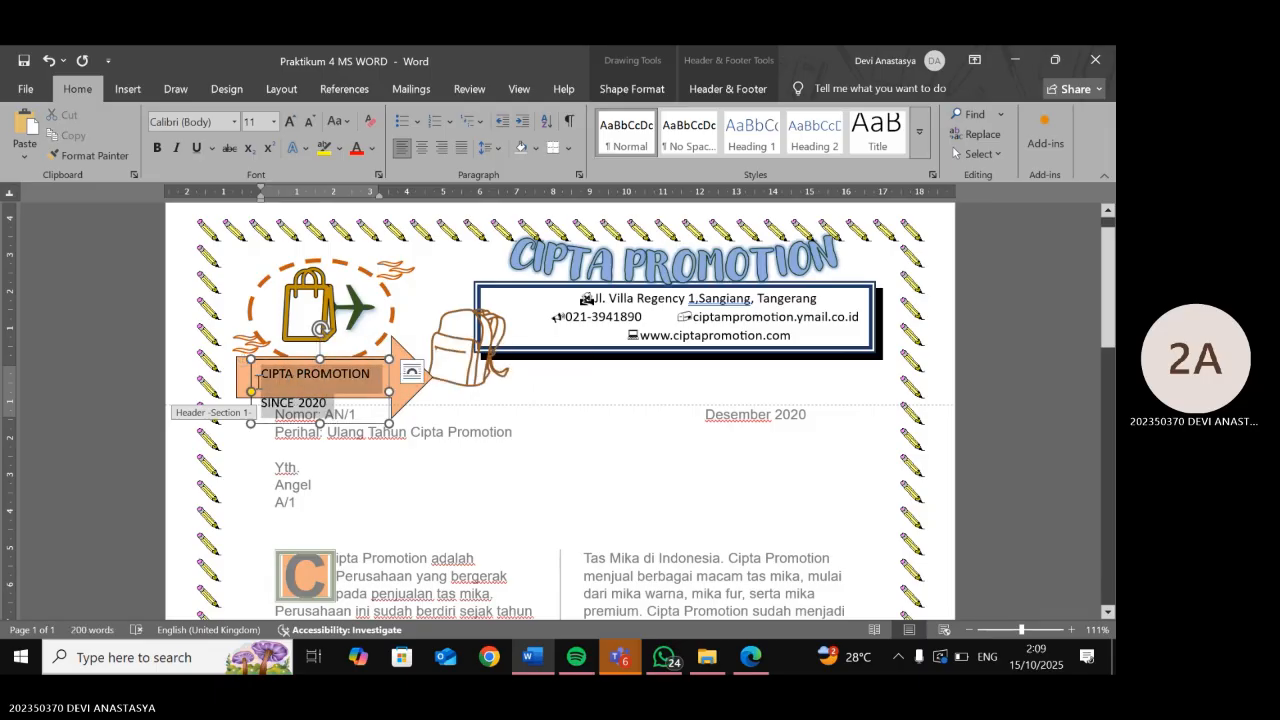
- Remove the space after the first line, shorten the text box and widen the arrow rightward
{"action": "left_click", "coordinate": [486, 148]}
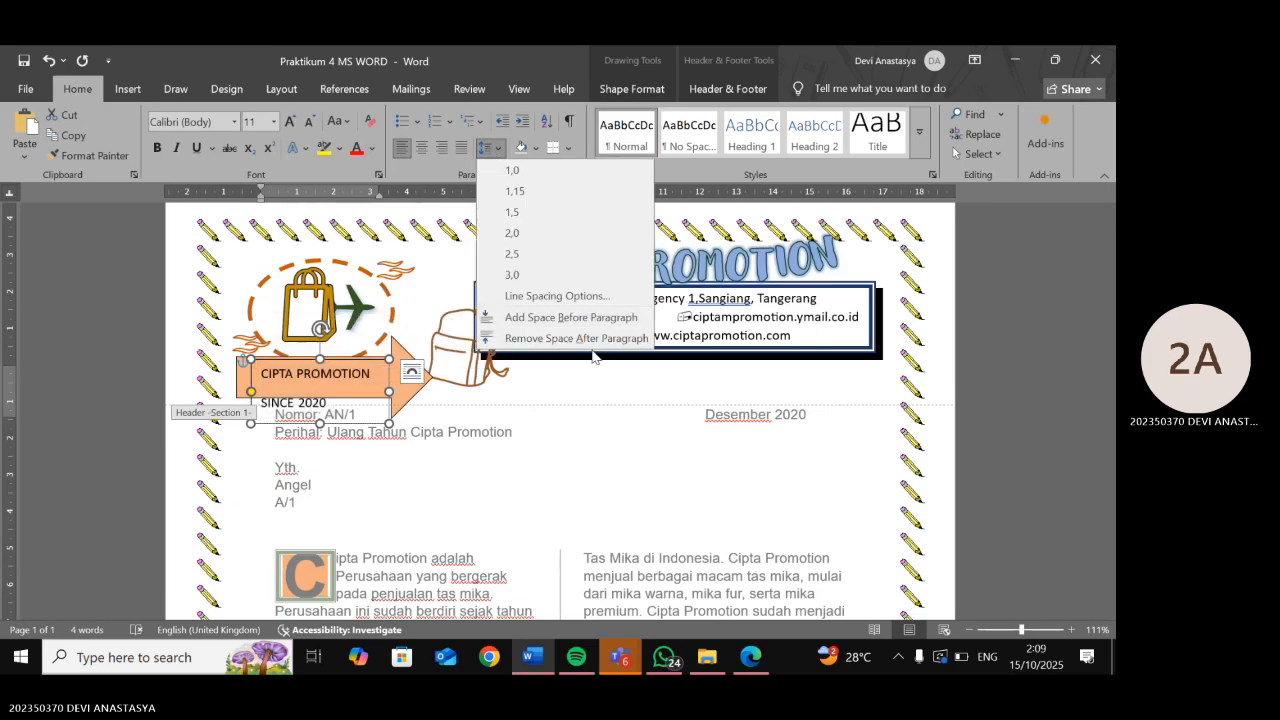
{"action": "left_click", "coordinate": [588, 344]}
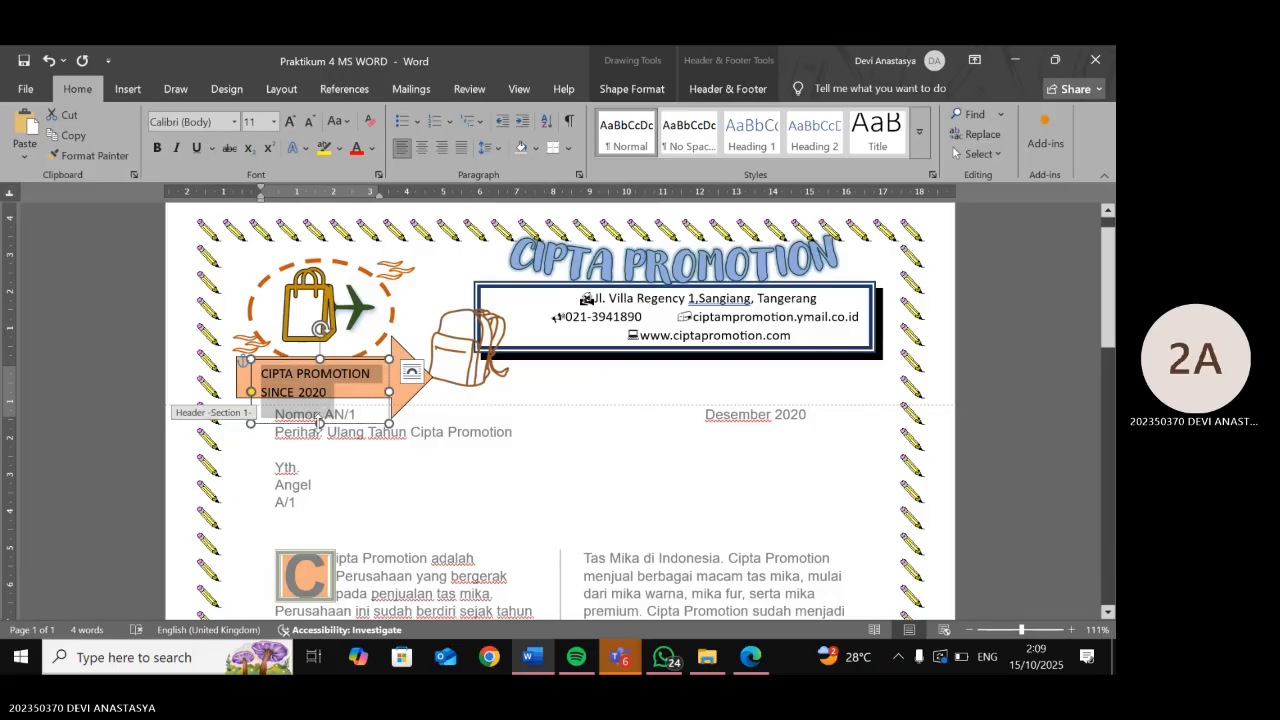
{"action": "left_click_drag", "start_coordinate": [320, 422], "coordinate": [318, 407]}
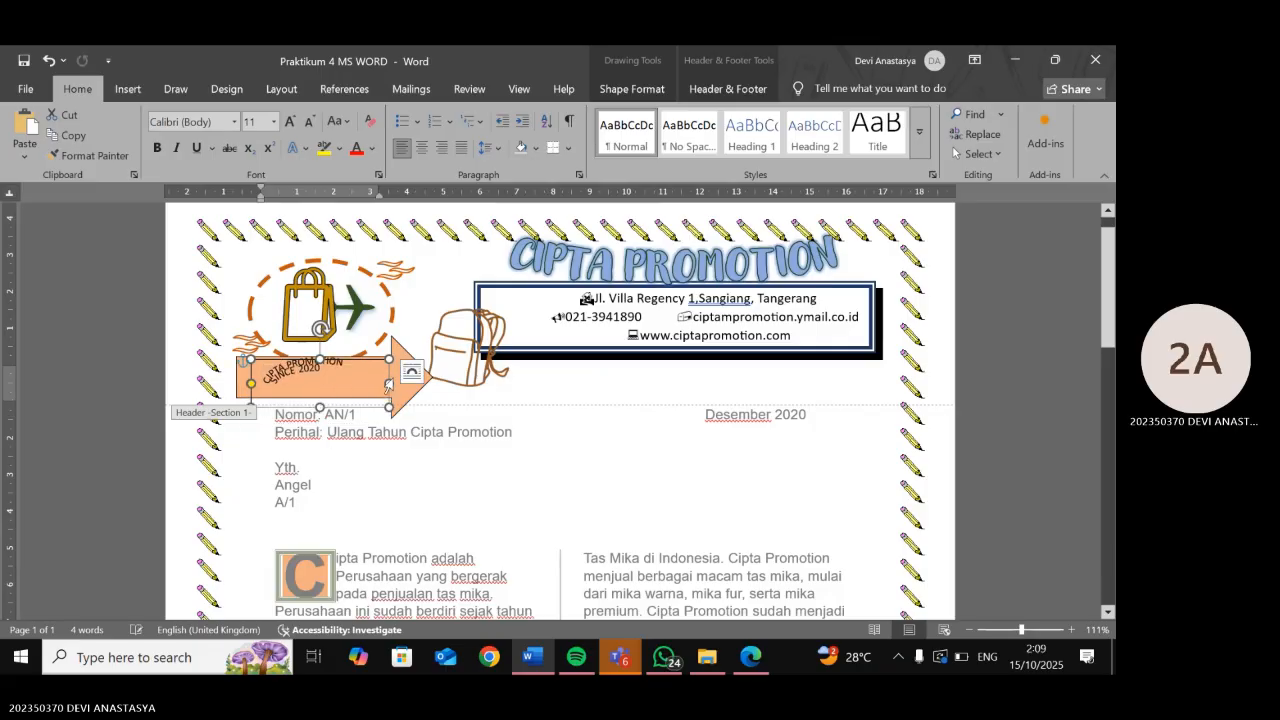
{"action": "left_click_drag", "start_coordinate": [391, 382], "coordinate": [342, 395]}
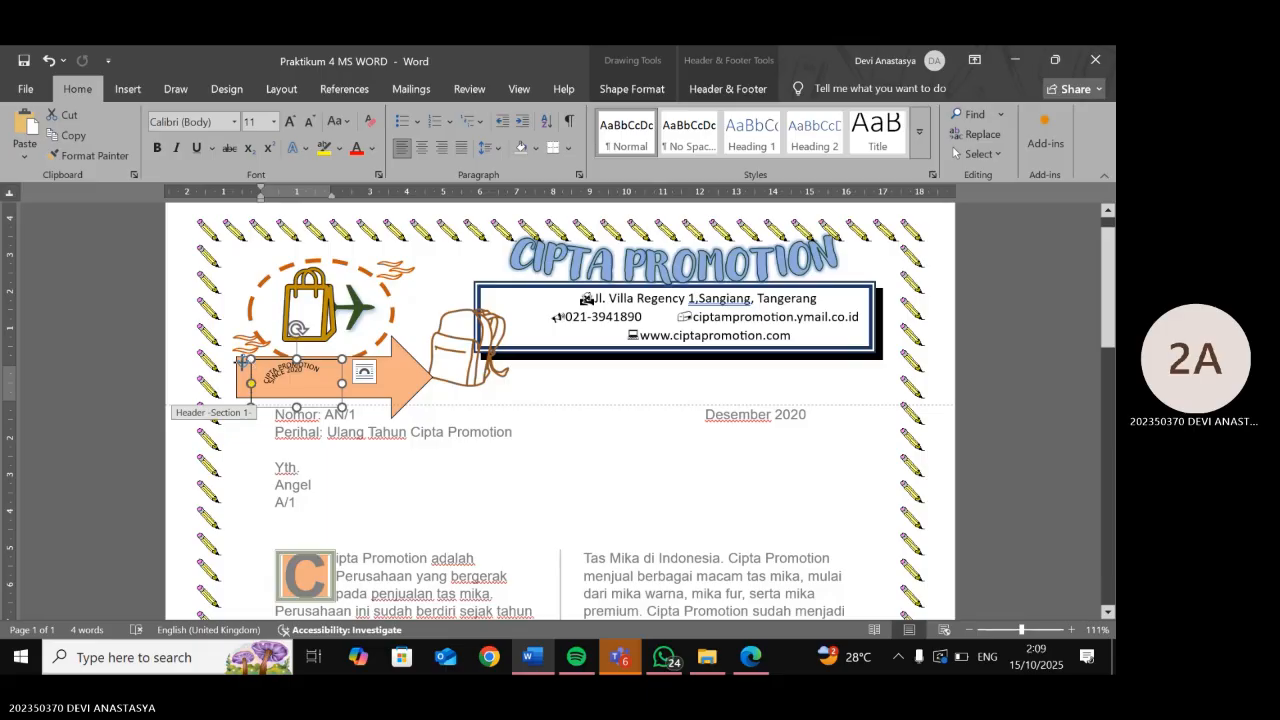
- Widen the text box leftward and remove the stray space before SINCE
{"action": "left_click_drag", "start_coordinate": [247, 359], "coordinate": [211, 358]}
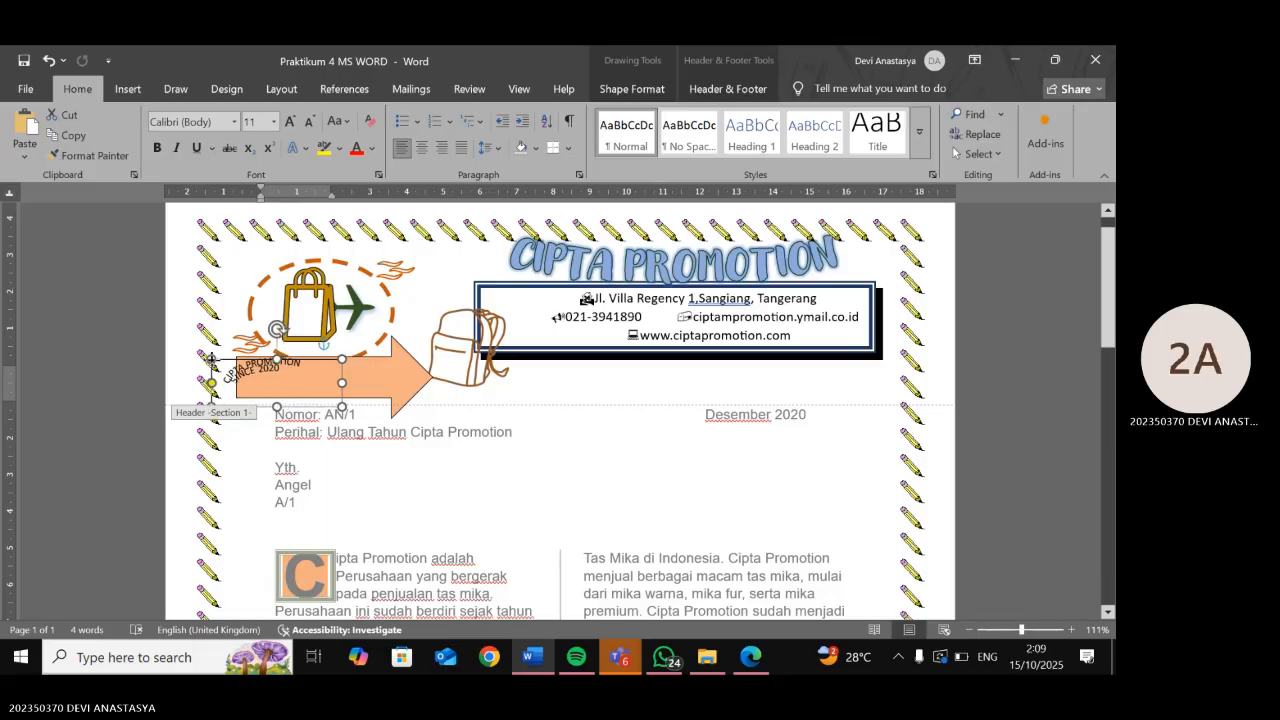
{"action": "left_click", "coordinate": [309, 386]}
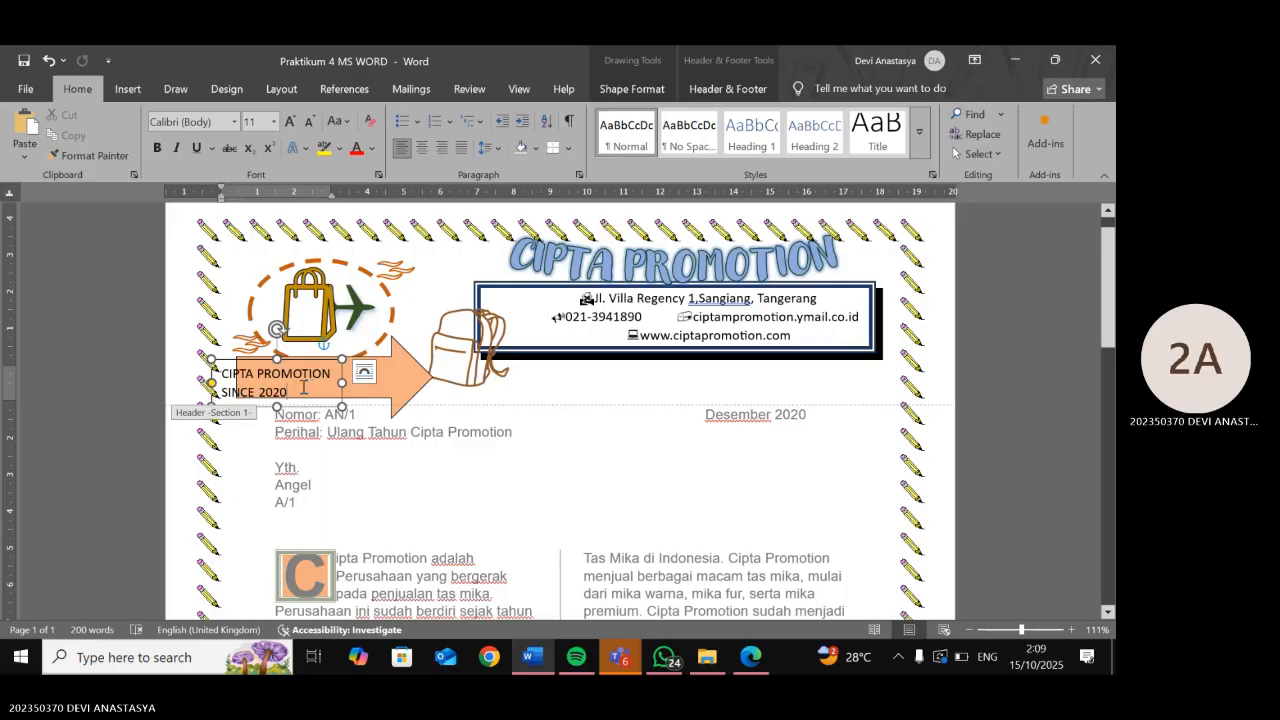
{"action": "left_click", "coordinate": [224, 390]}
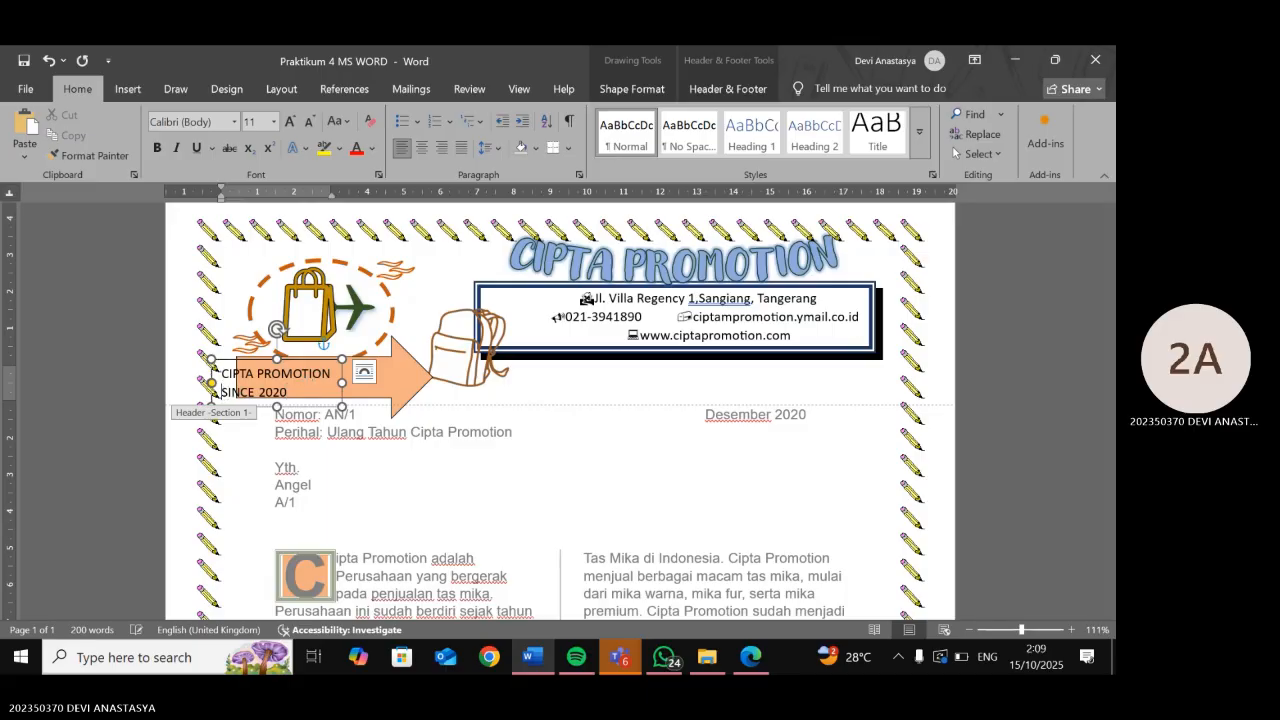
{"action": "key", "text": "BackSpace"}
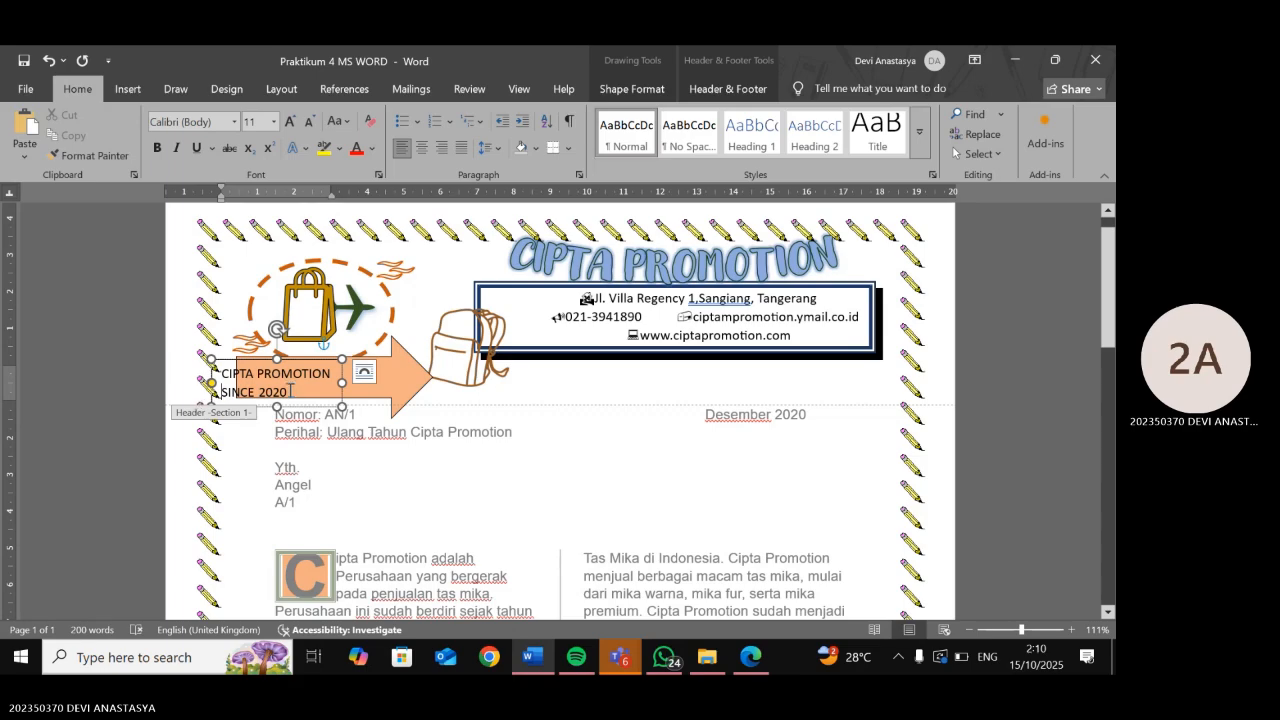
{"action": "left_click_drag", "start_coordinate": [290, 390], "coordinate": [222, 373]}
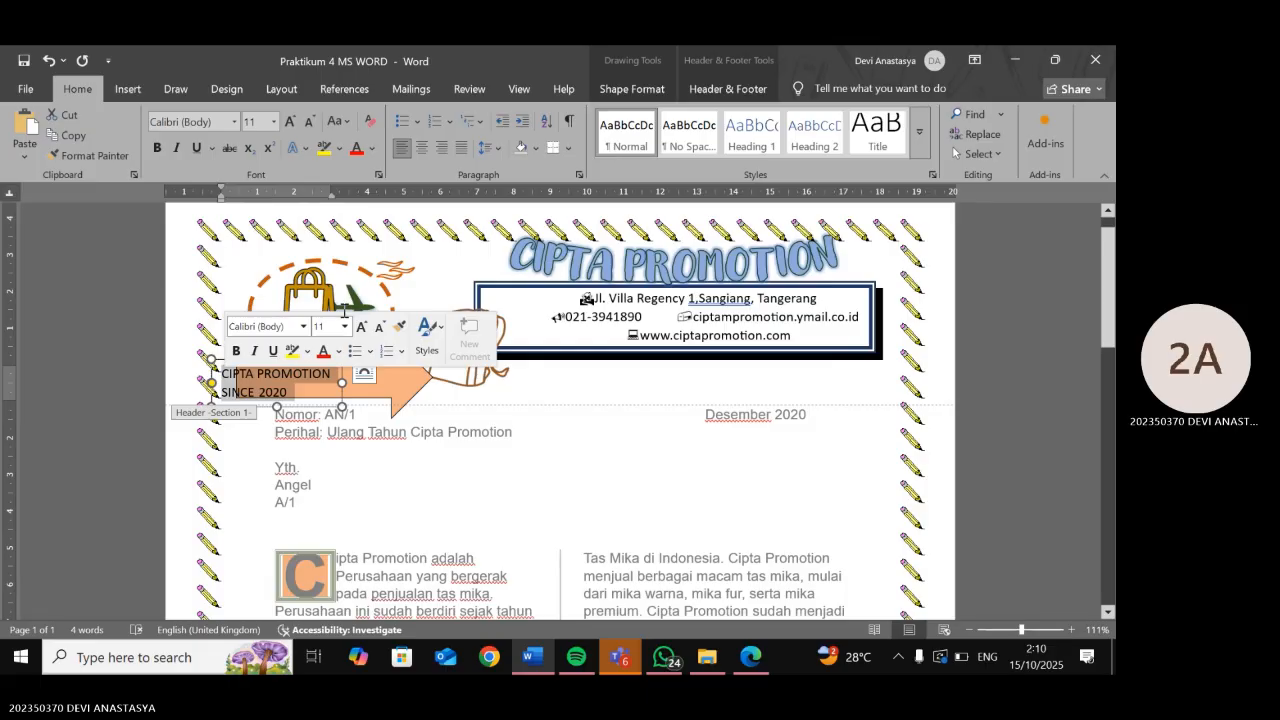
{"action": "left_click", "coordinate": [343, 381]}
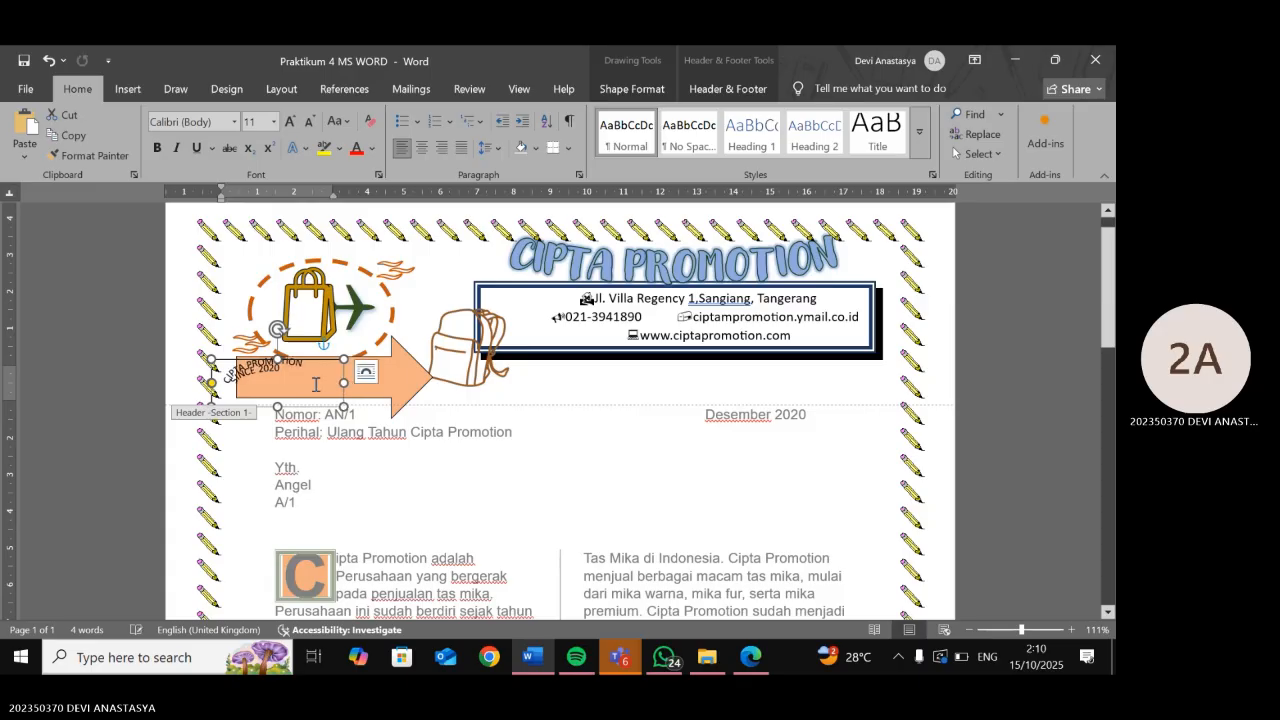
- Centre both text lines and adjust the text box height
{"action": "left_click", "coordinate": [315, 384]}
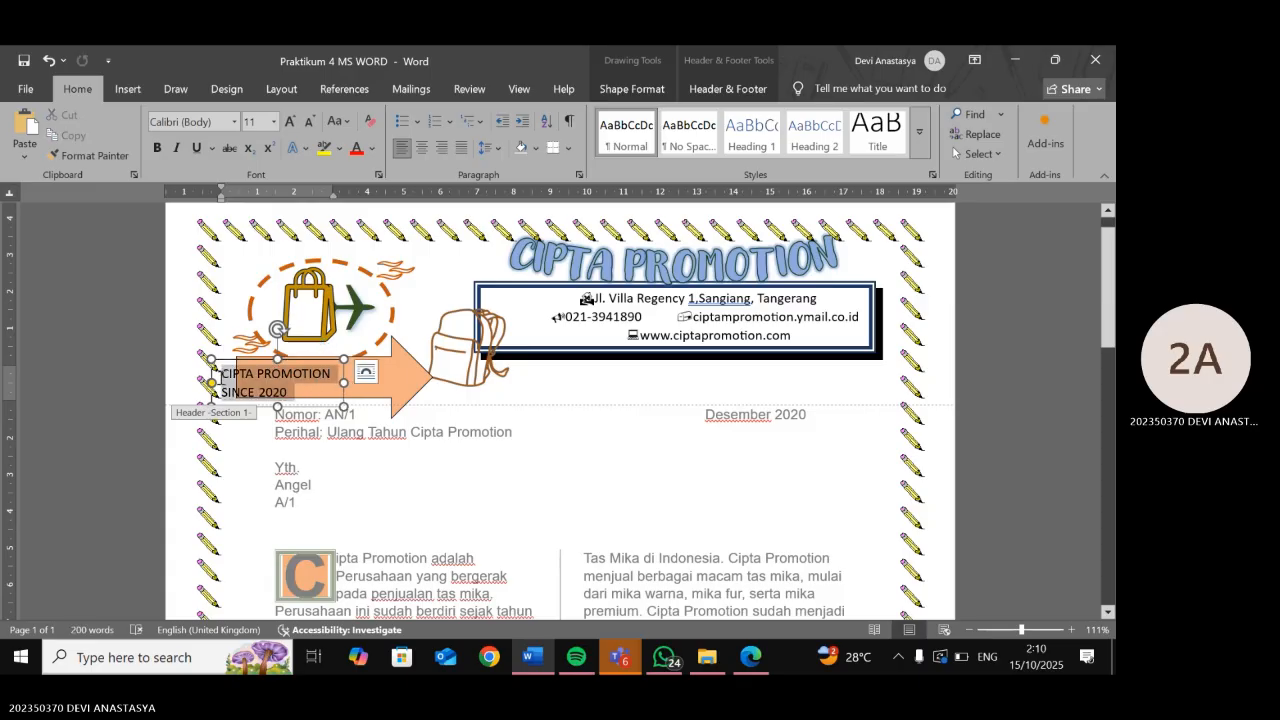
{"action": "left_click", "coordinate": [417, 148]}
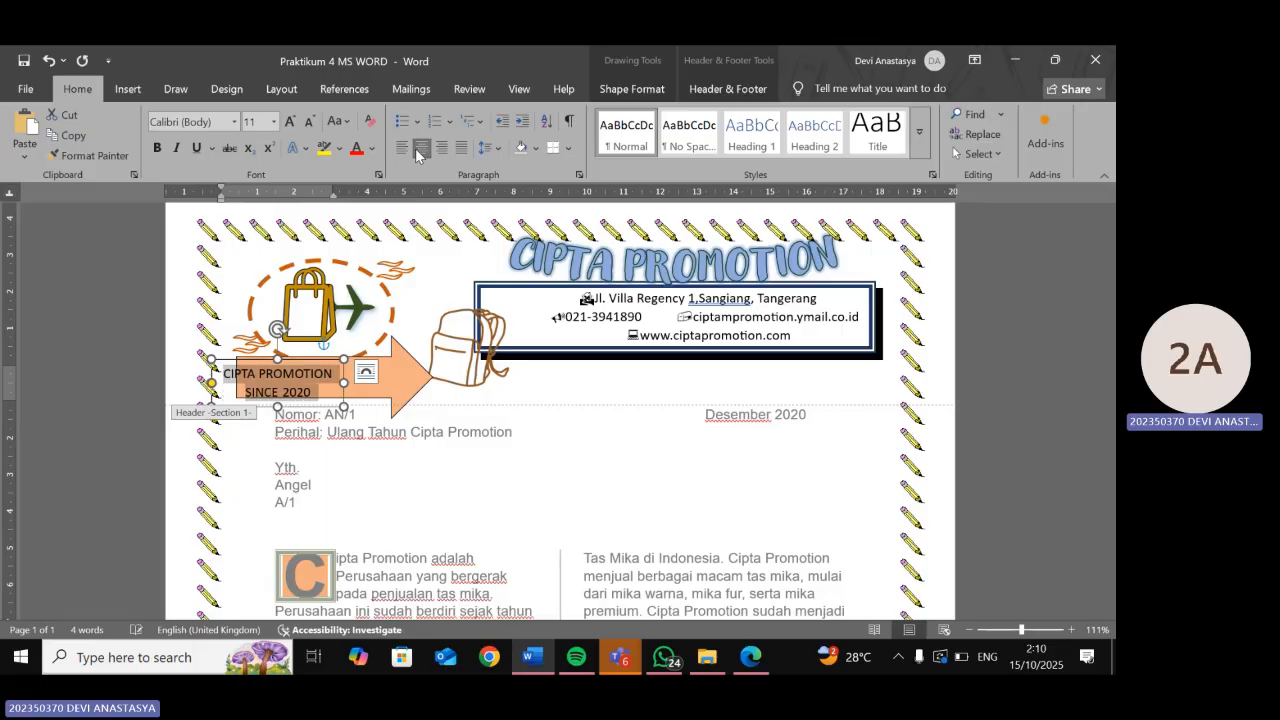
{"action": "left_click", "coordinate": [498, 333]}
{"action": "left_click", "coordinate": [287, 381]}
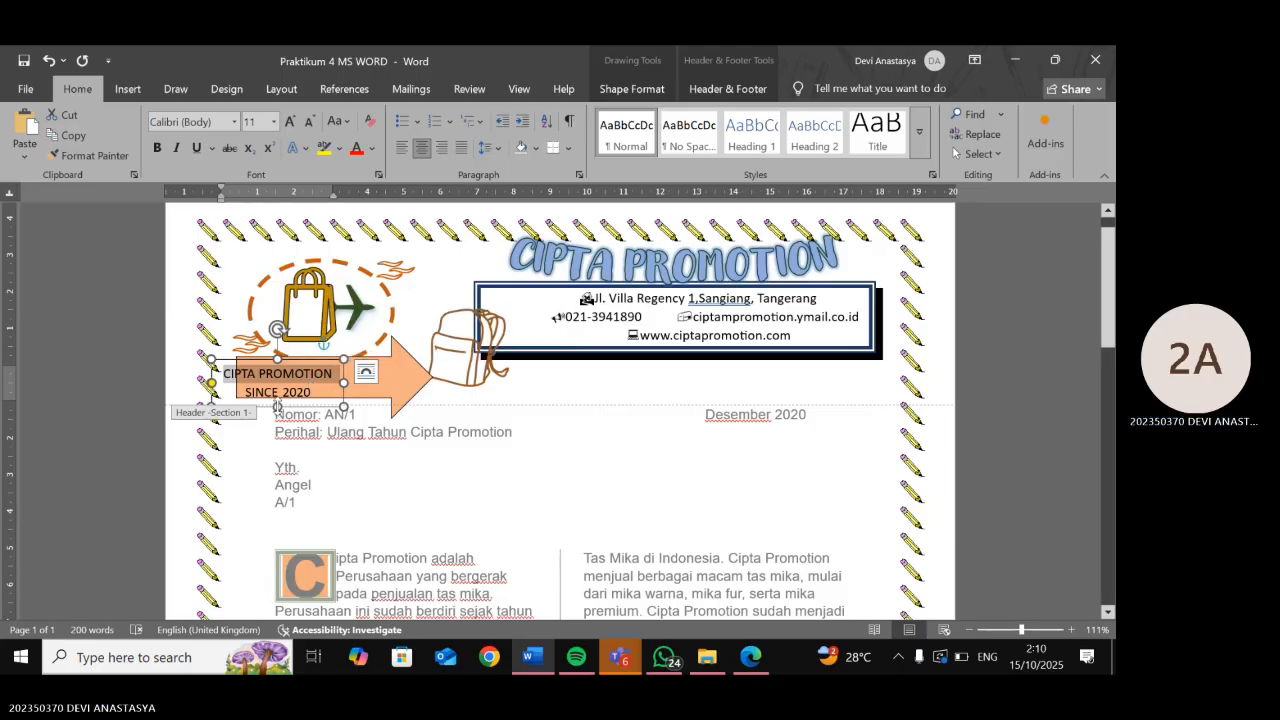
{"action": "mouse_move", "coordinate": [278, 406]}
{"action": "left_mouse_down"}
{"action": "mouse_move", "coordinate": [277, 380]}
{"action": "mouse_move", "coordinate": [278, 414]}
{"action": "left_mouse_up"}
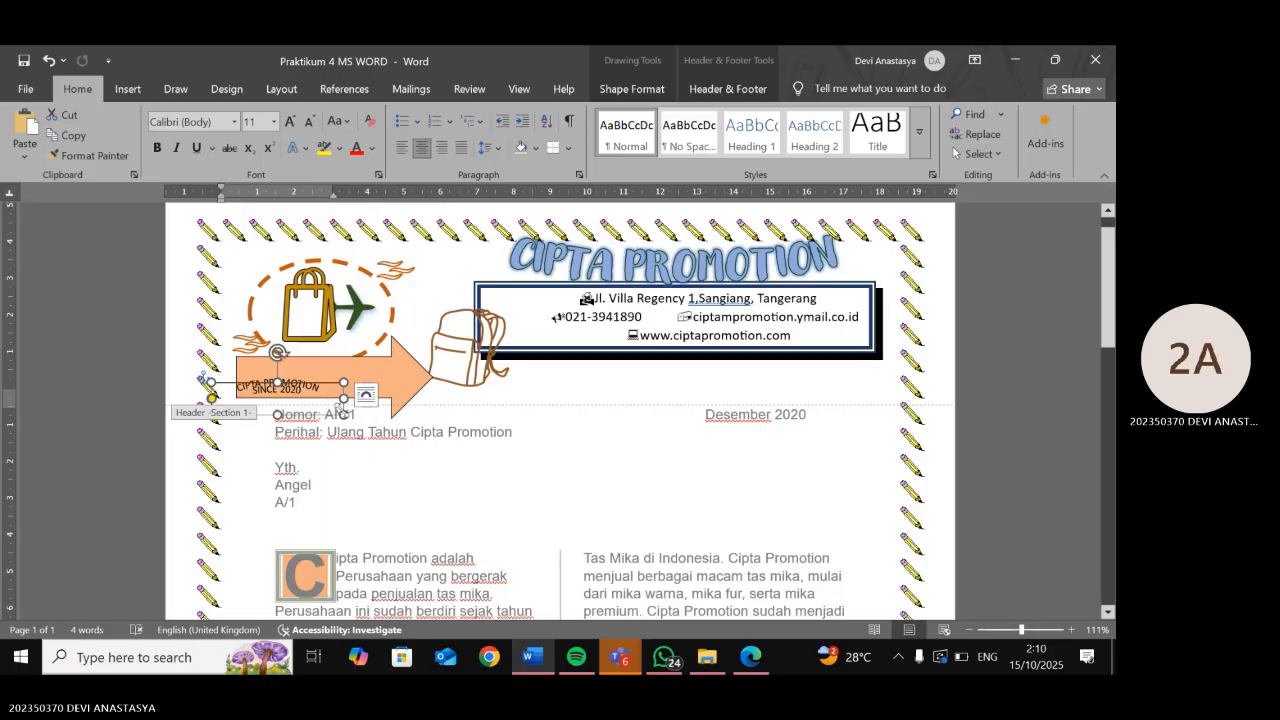
- Move the text box up onto the arrow and select both lines of its text
{"action": "left_click", "coordinate": [342, 411]}
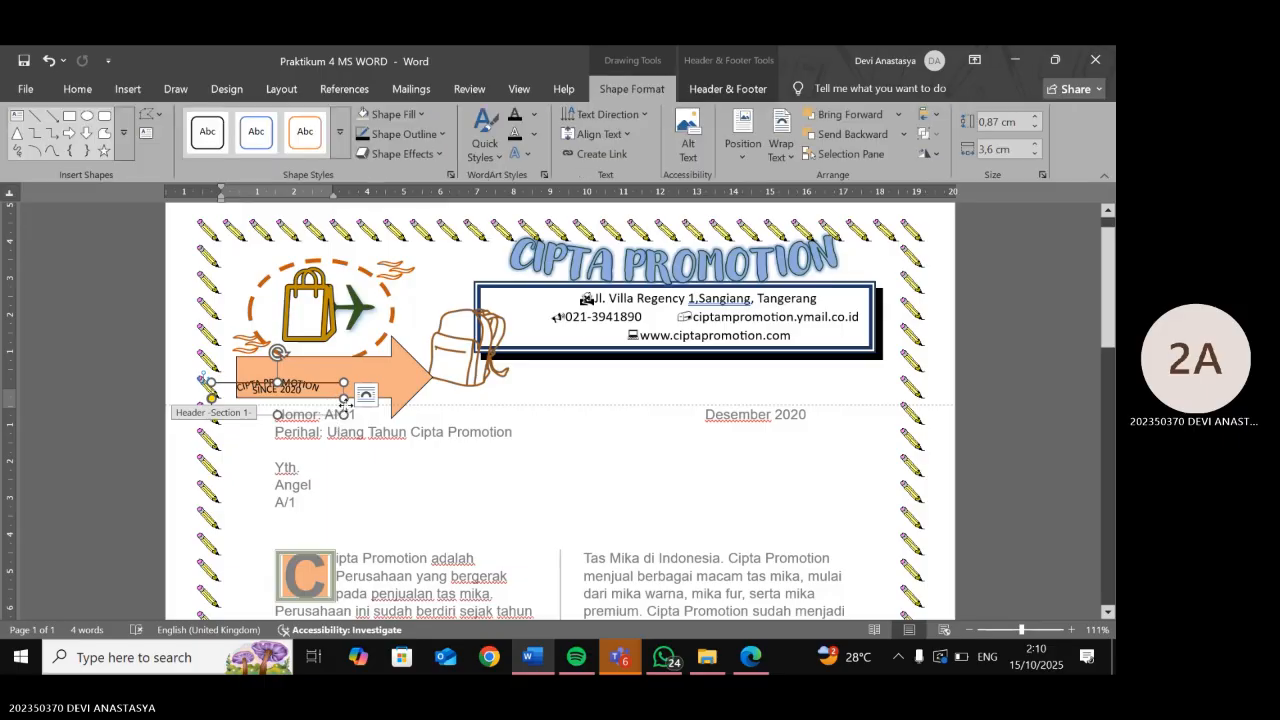
{"action": "left_click_drag", "start_coordinate": [346, 416], "coordinate": [363, 403]}
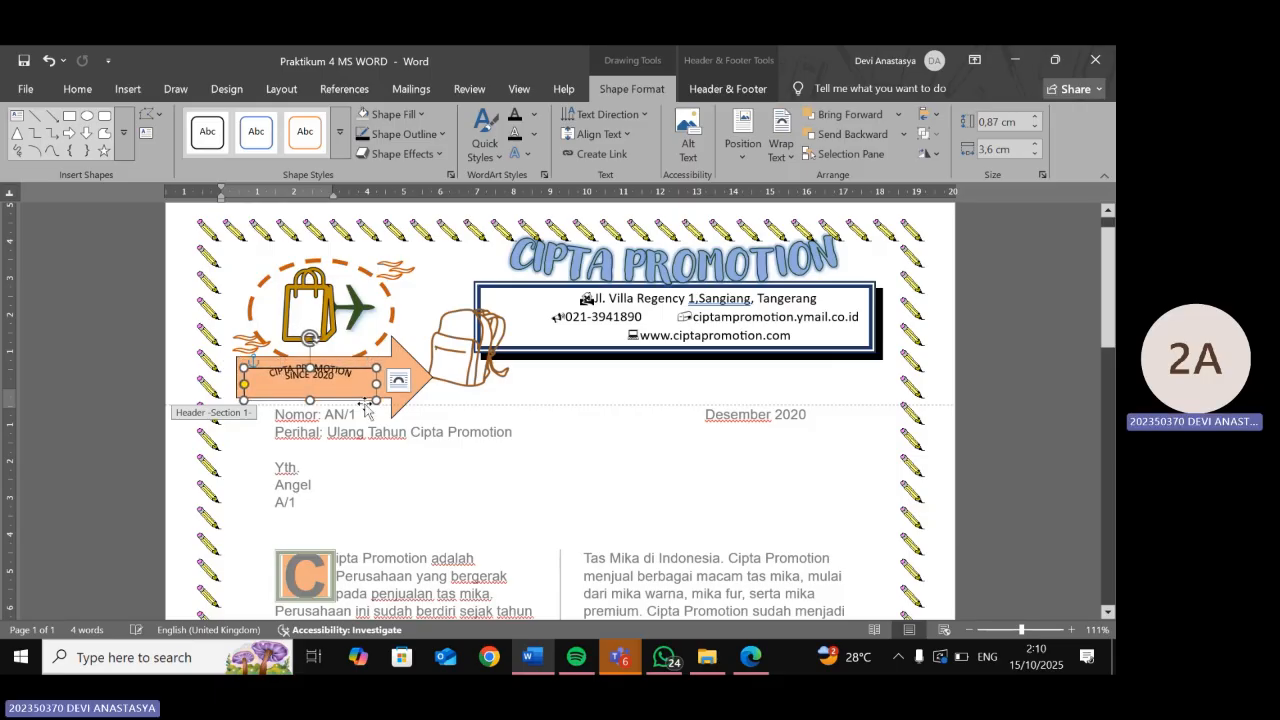
{"action": "left_click", "coordinate": [337, 381]}
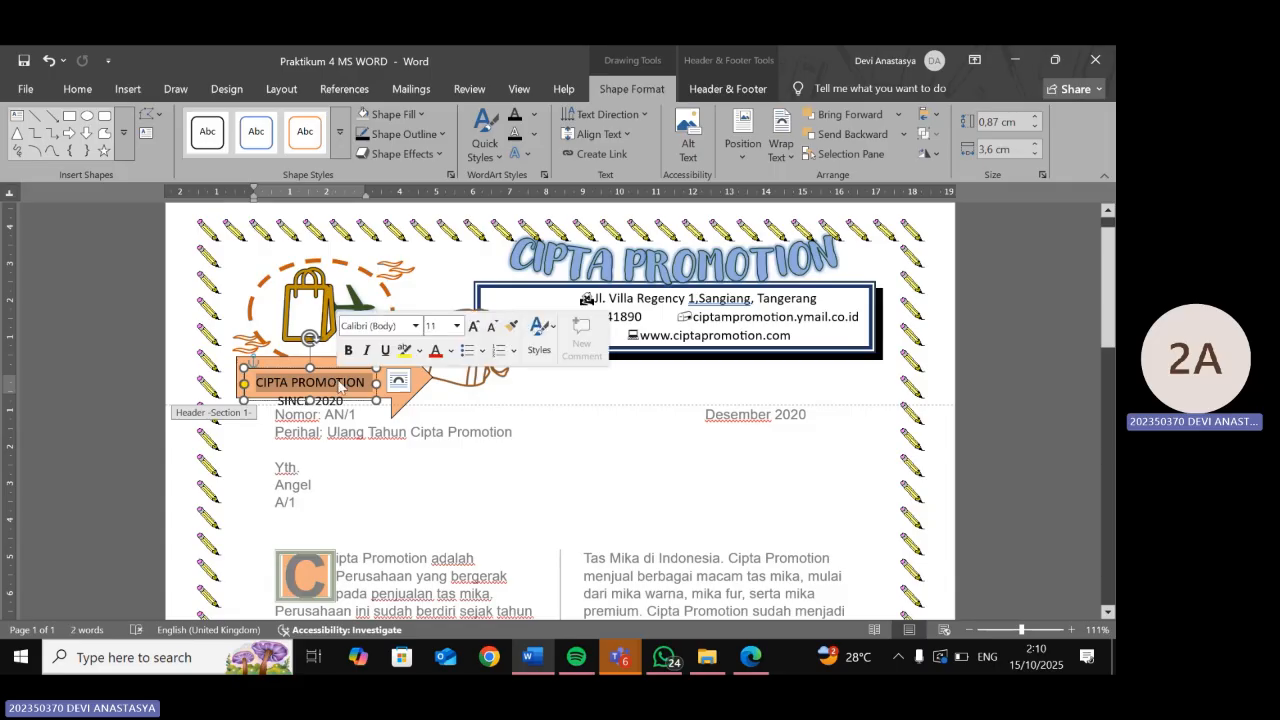
{"action": "left_click", "coordinate": [342, 402]}
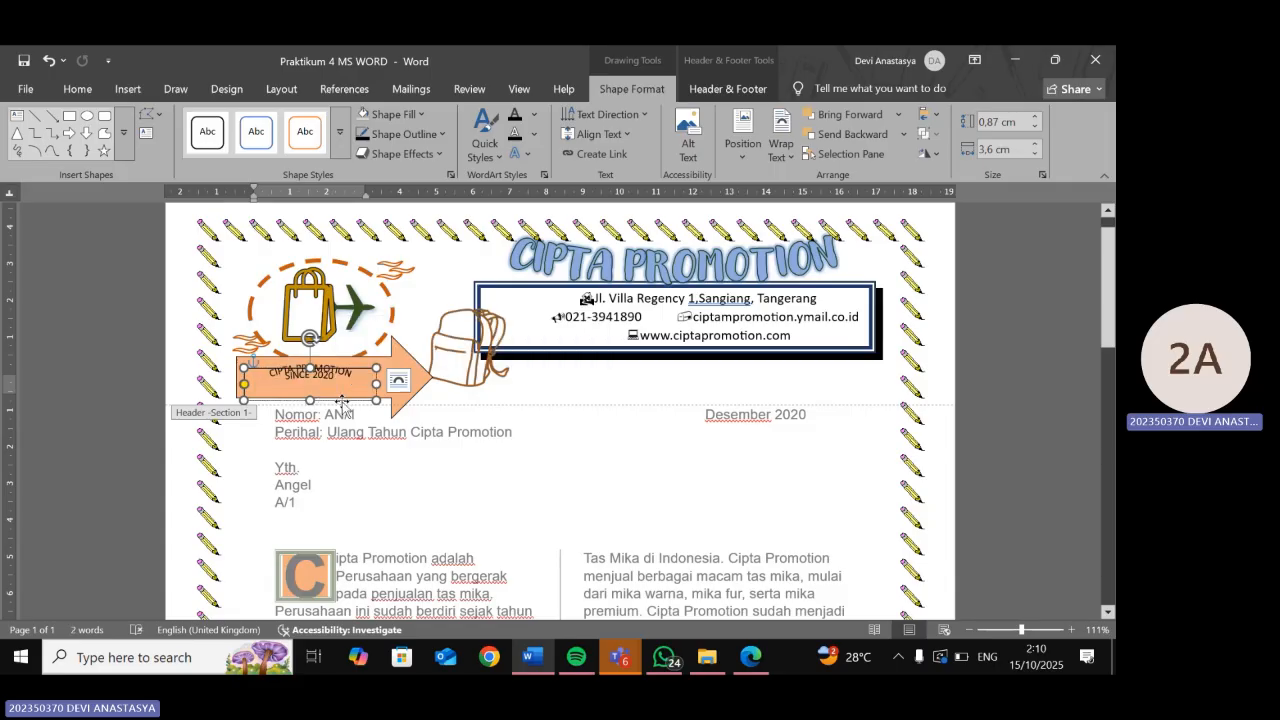
{"action": "triple_click", "coordinate": [333, 383]}
{"action": "left_click", "coordinate": [345, 402]}
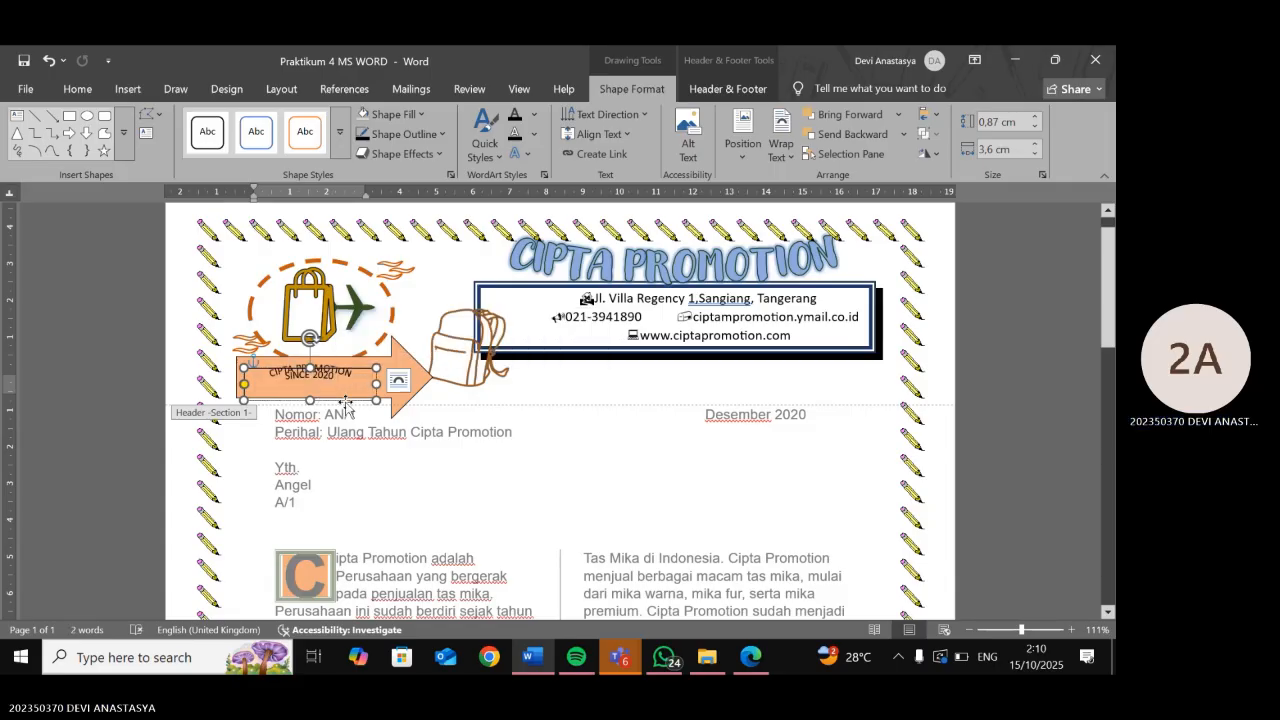
{"action": "triple_click", "coordinate": [270, 389]}
{"action": "left_click", "coordinate": [265, 383]}
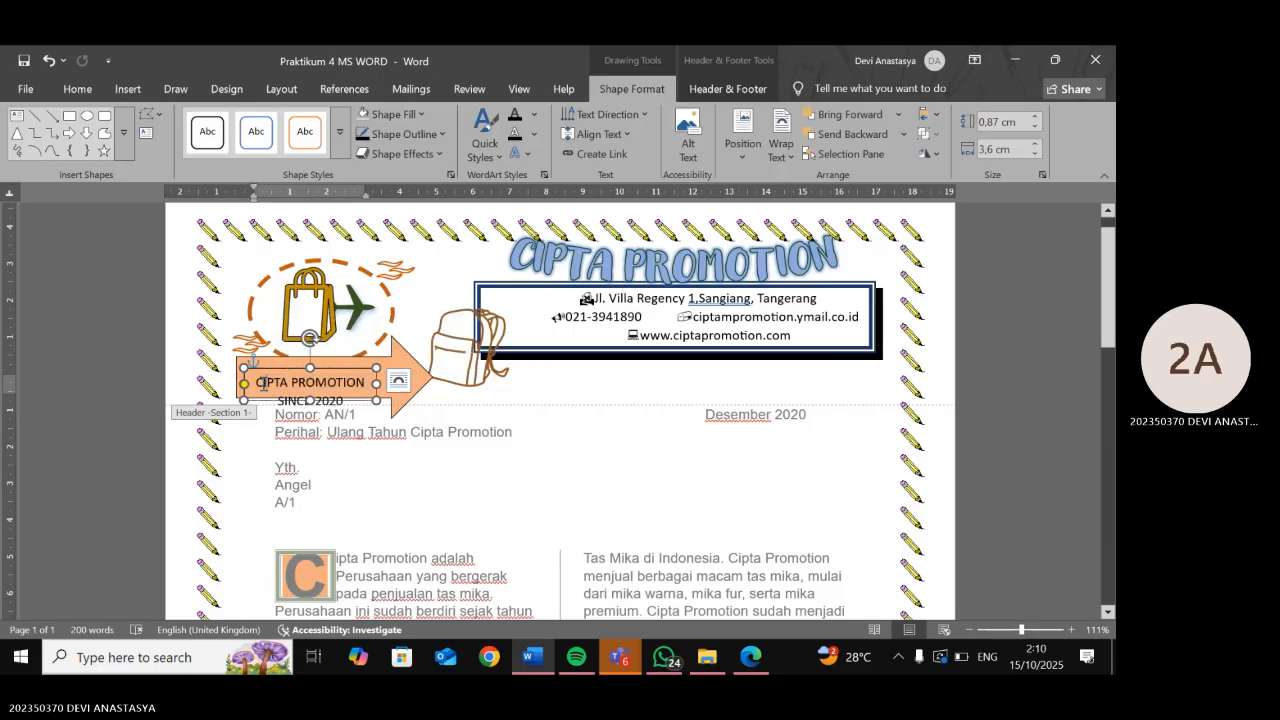
{"action": "left_click_drag", "start_coordinate": [256, 384], "coordinate": [347, 401]}
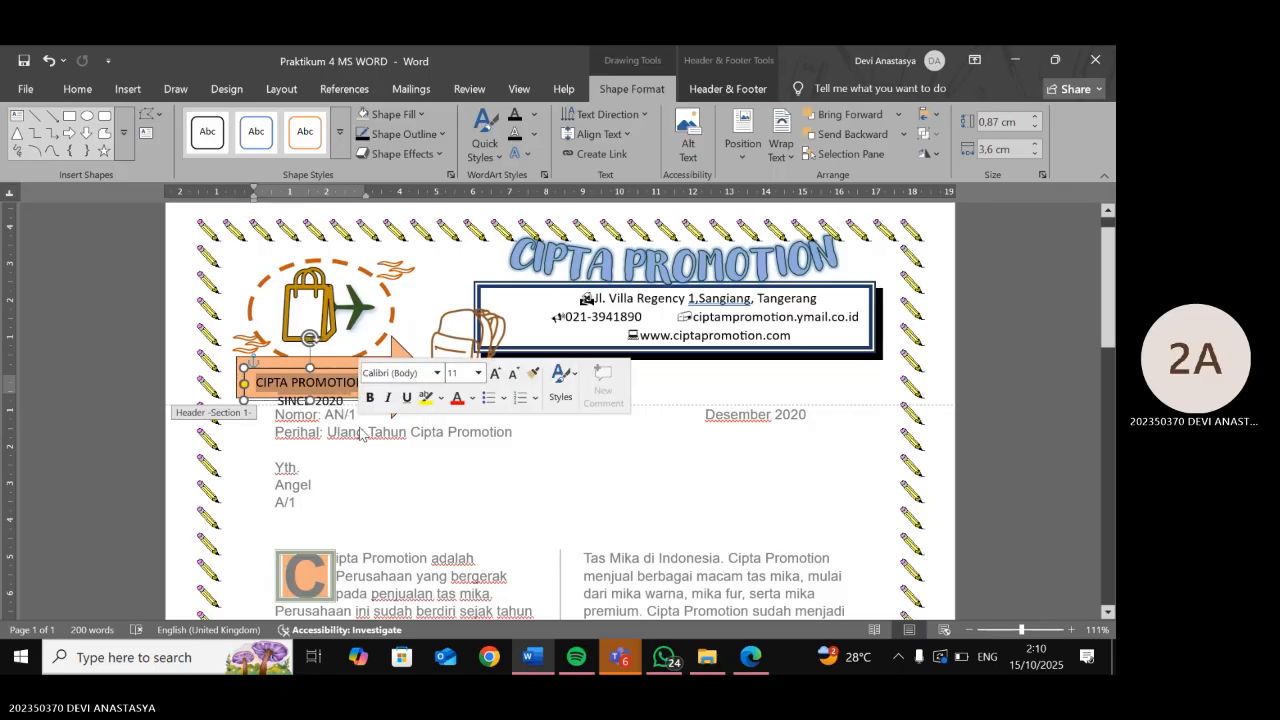
- Try font size 12 on the text, then undo back to 11
{"action": "left_click", "coordinate": [84, 93]}
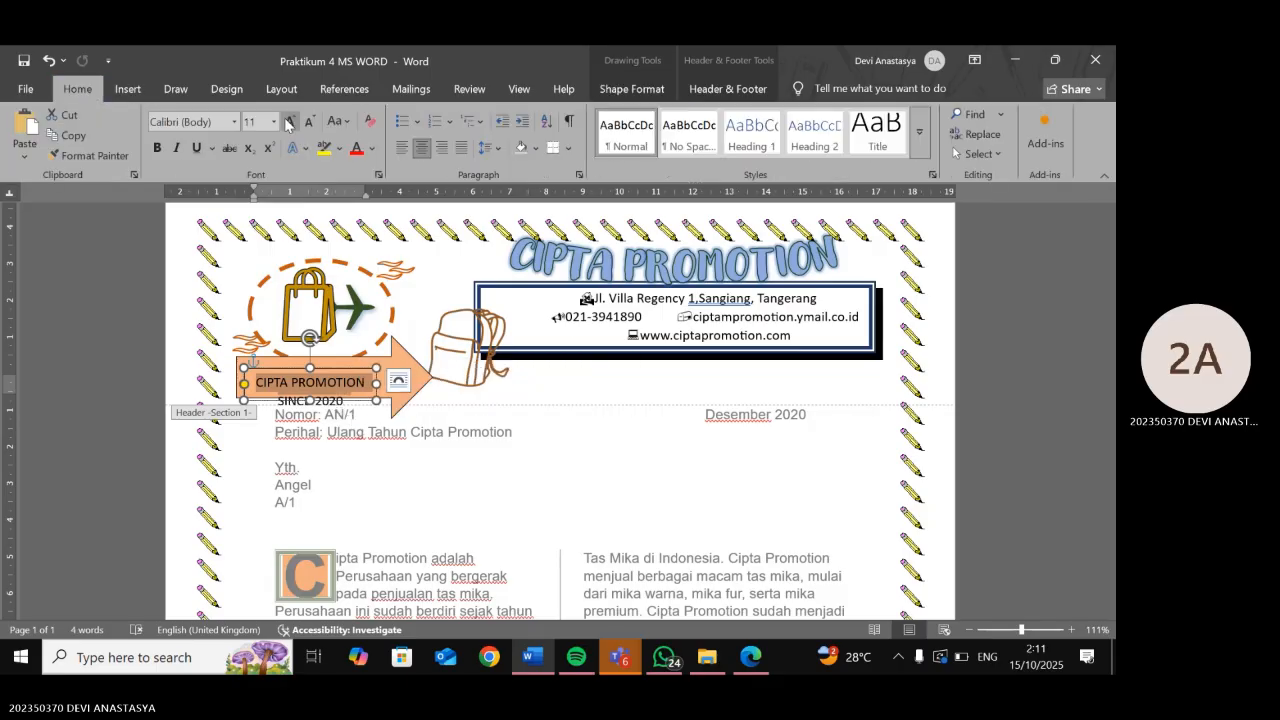
{"action": "left_click", "coordinate": [249, 122]}
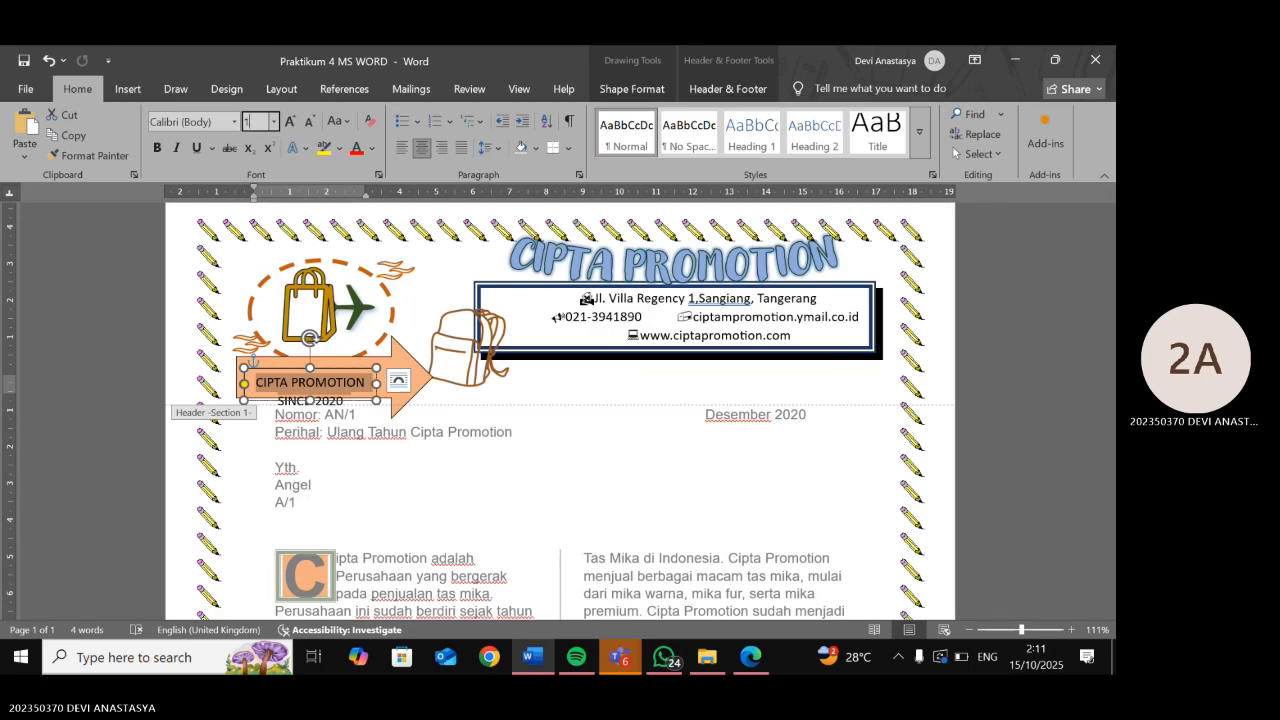
{"action": "type", "text": "12"}
{"action": "key", "text": "Return"}
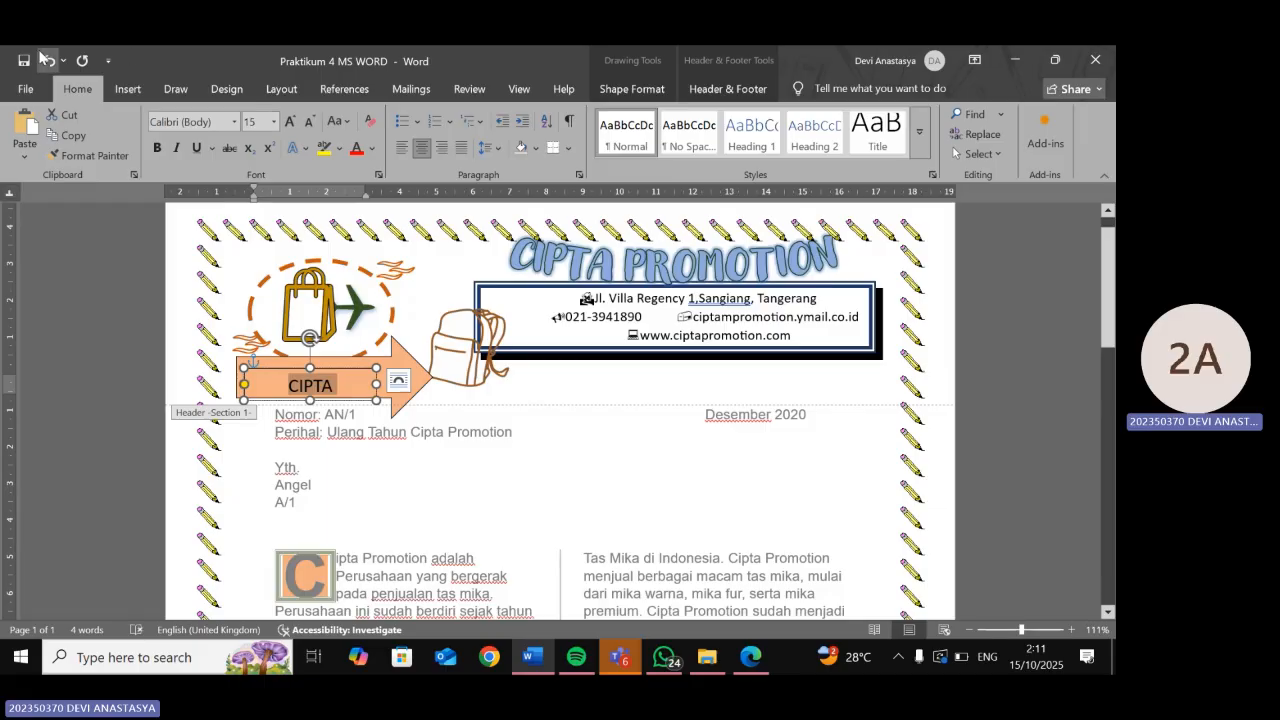
{"action": "left_click", "coordinate": [50, 61]}
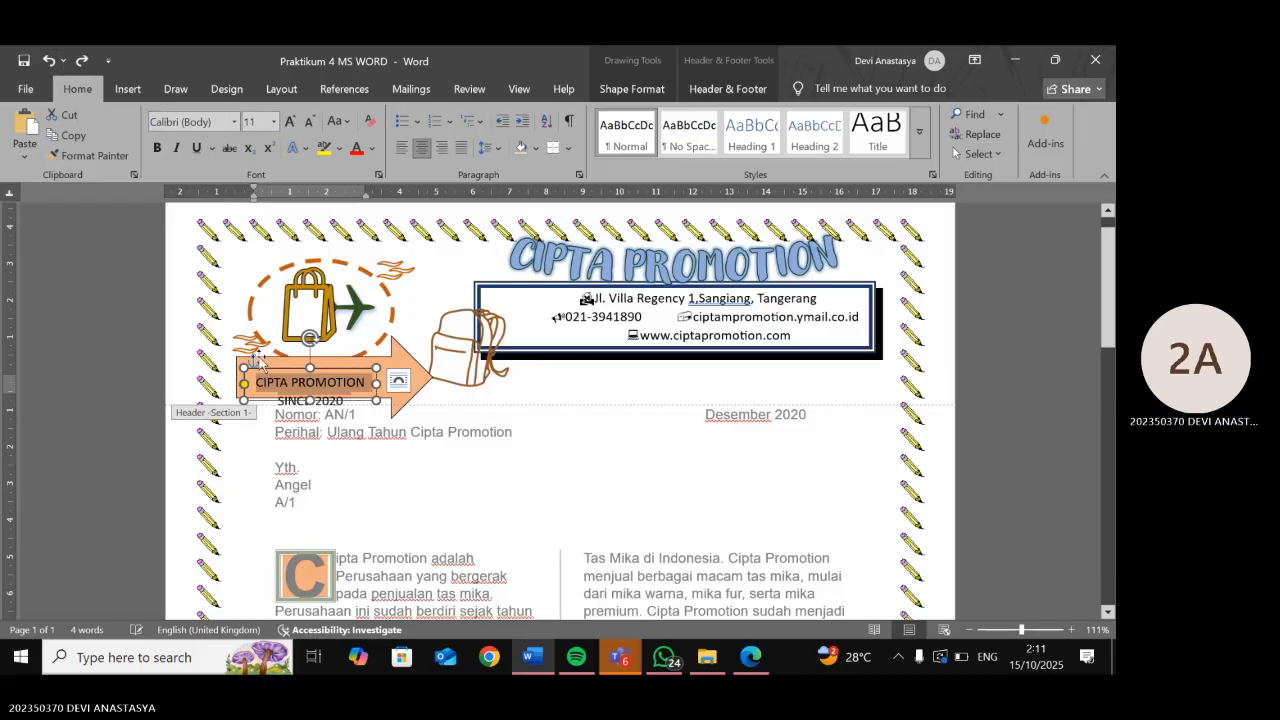
- Widen the text box toward the right
{"action": "left_click_drag", "start_coordinate": [376, 383], "coordinate": [404, 383]}
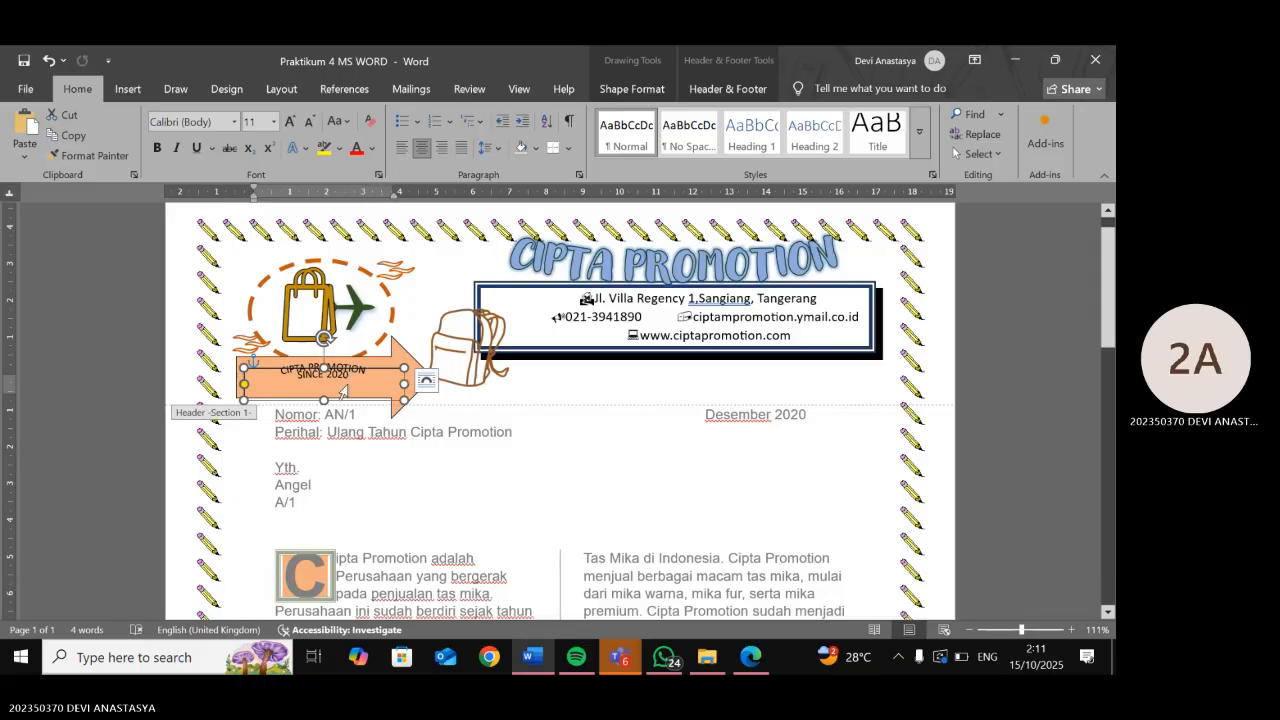
{"action": "left_click", "coordinate": [346, 388]}
{"action": "left_click", "coordinate": [356, 402]}
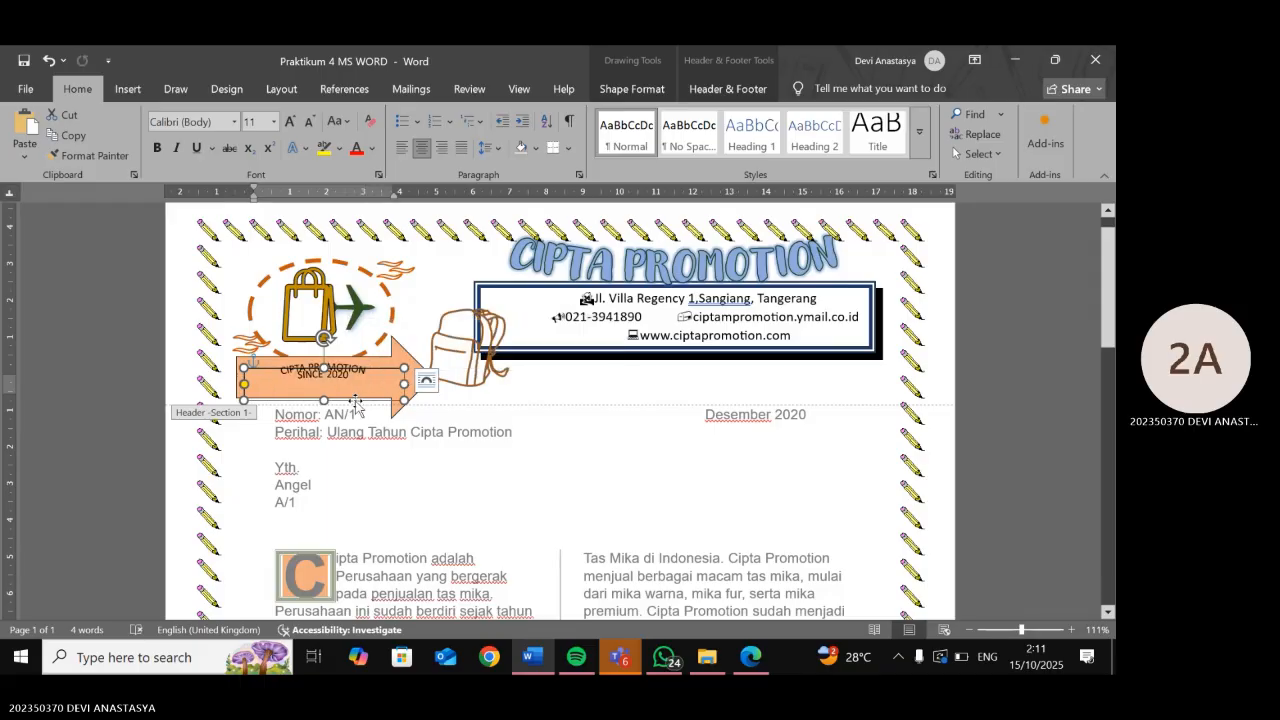
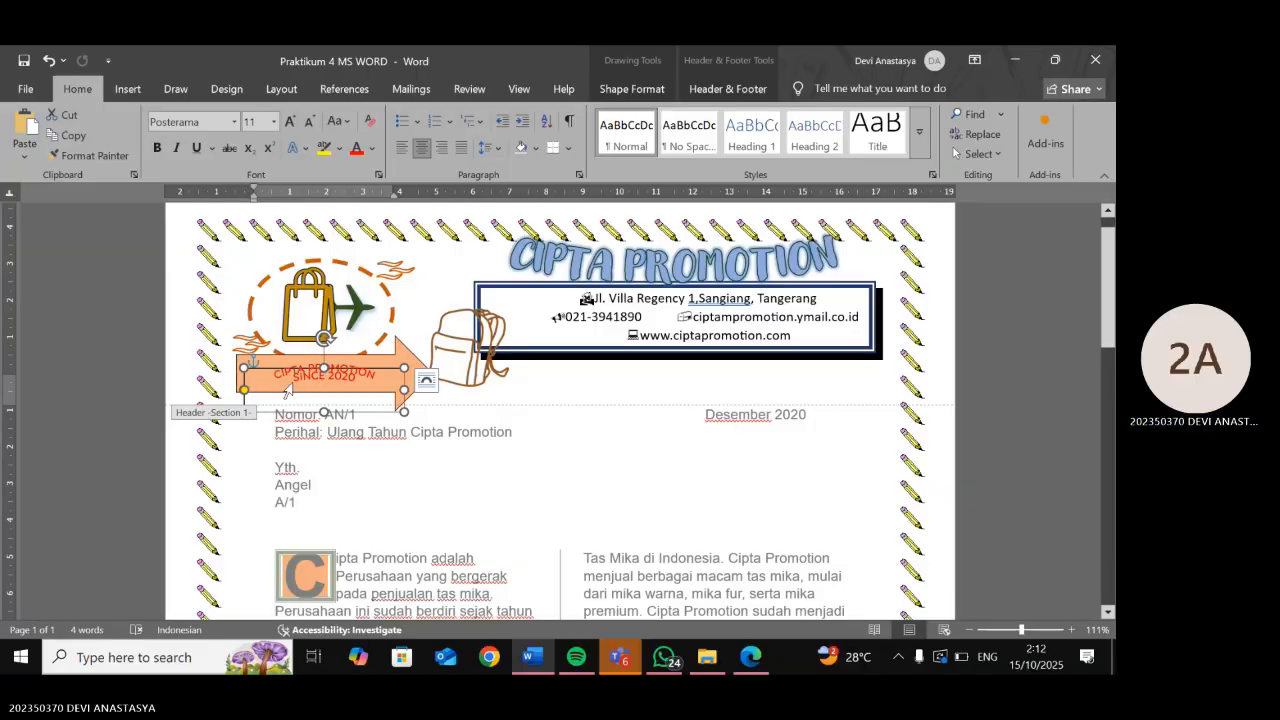
- Set the arrow's 'CIPTA PROMOTION SINCE 2020' text to Times New Roman, then compare with the reference letter
{"action": "left_click", "coordinate": [272, 388]}
{"action": "left_click", "coordinate": [286, 389]}
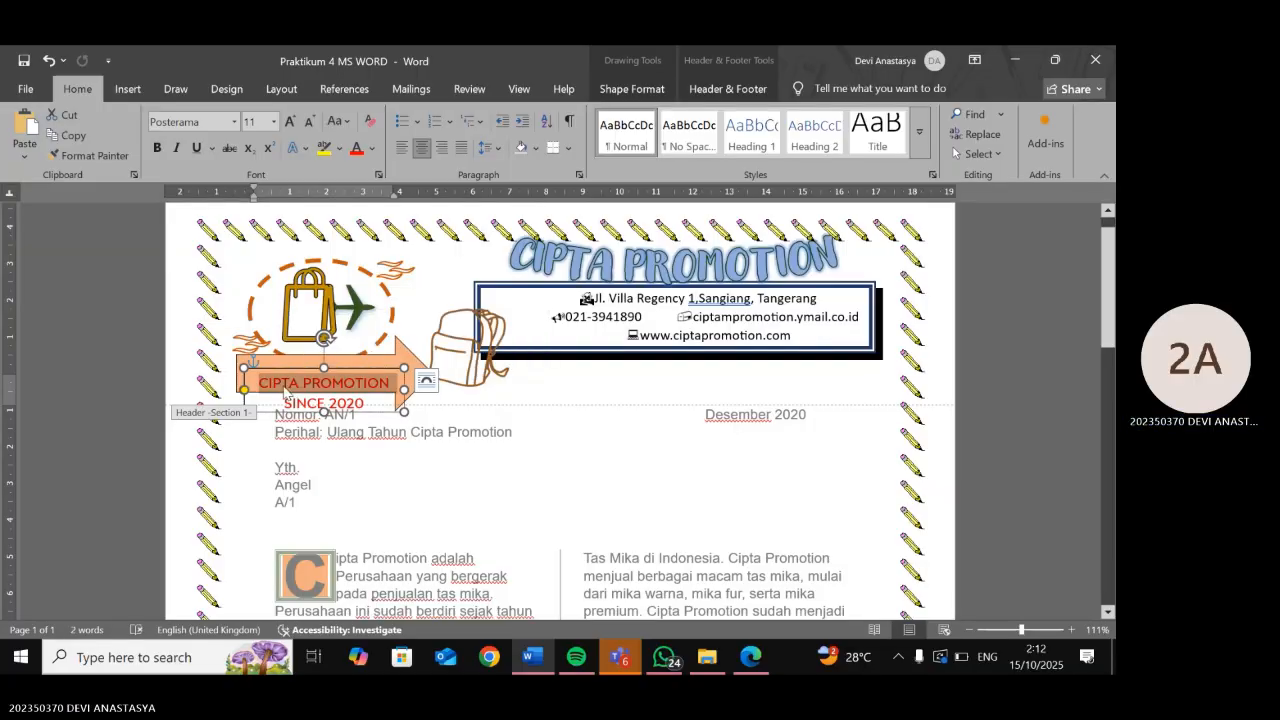
{"action": "left_click_drag", "start_coordinate": [261, 382], "coordinate": [357, 400]}
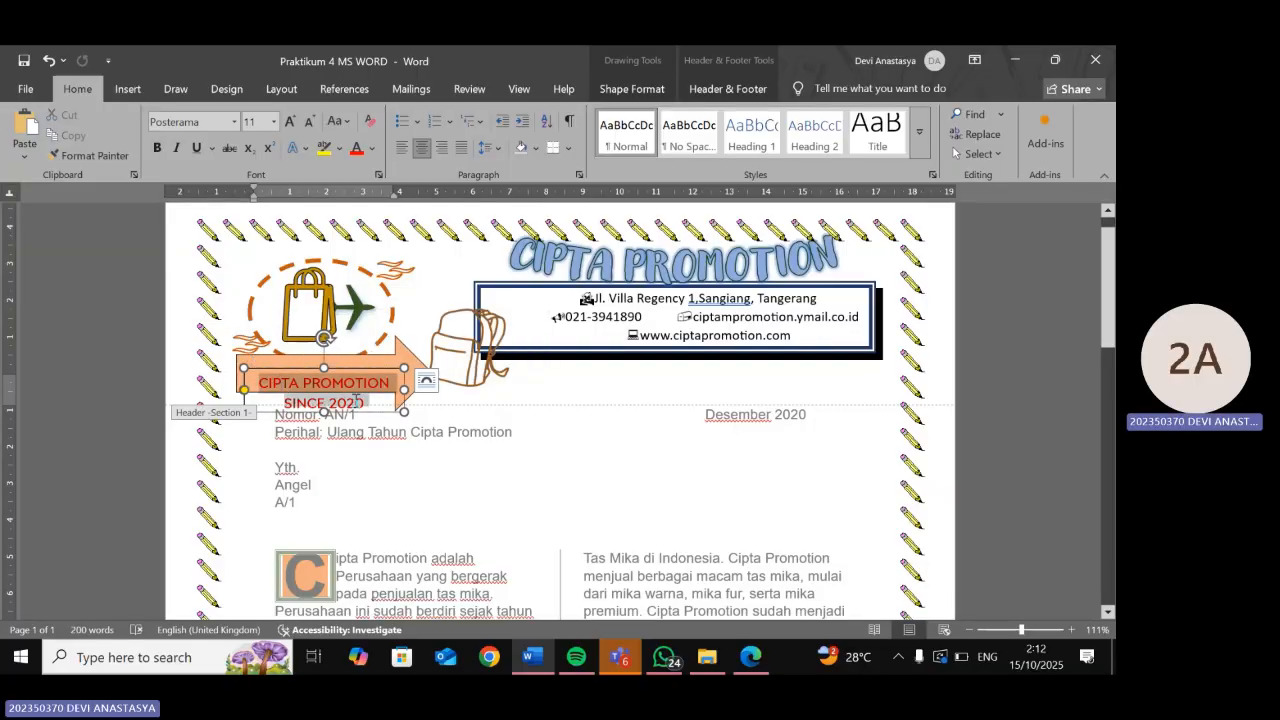
{"action": "left_click", "coordinate": [214, 123]}
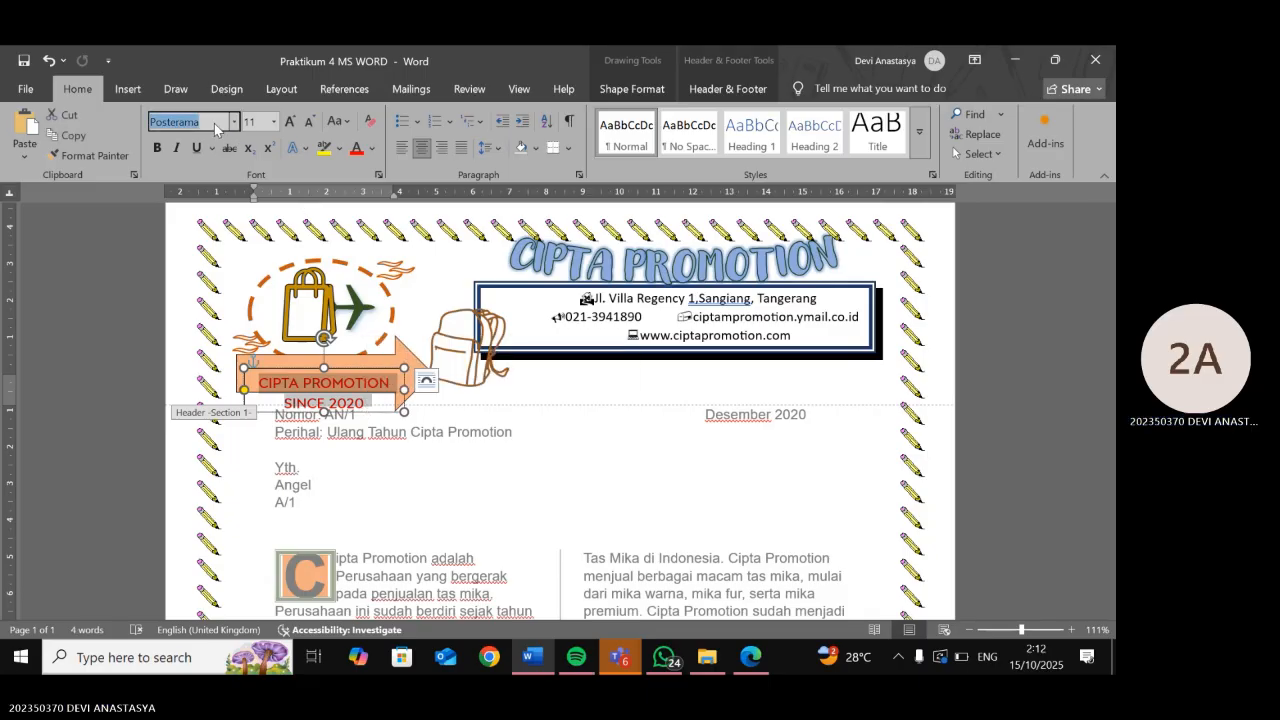
{"action": "type", "text": "Times New Roma"}
{"action": "key", "text": "Return"}
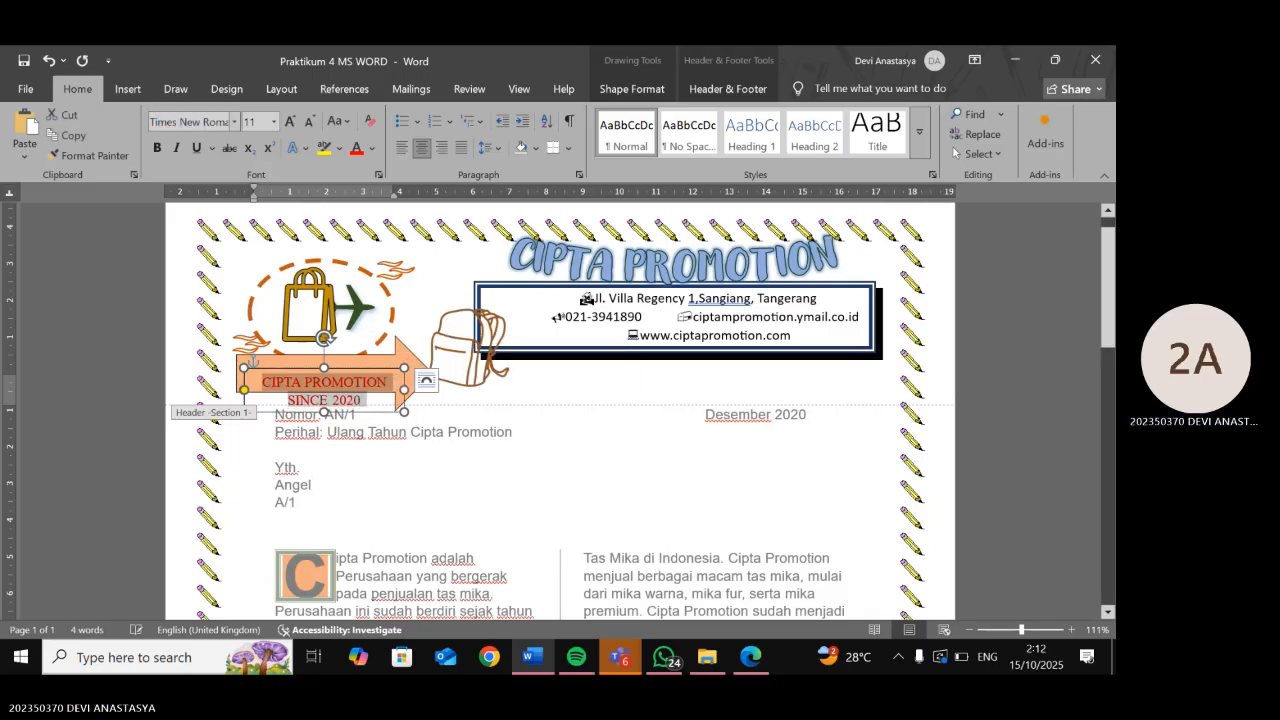
{"action": "left_click", "coordinate": [741, 656]}
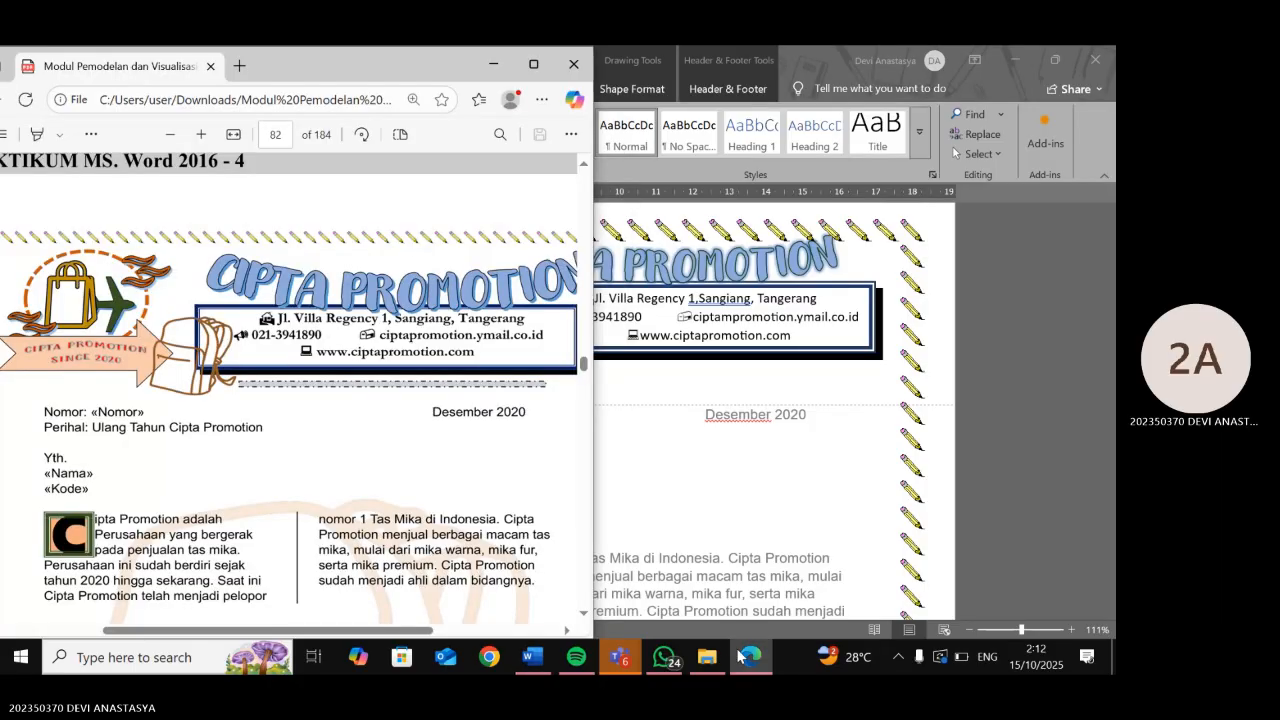
{"action": "left_click", "coordinate": [739, 656]}
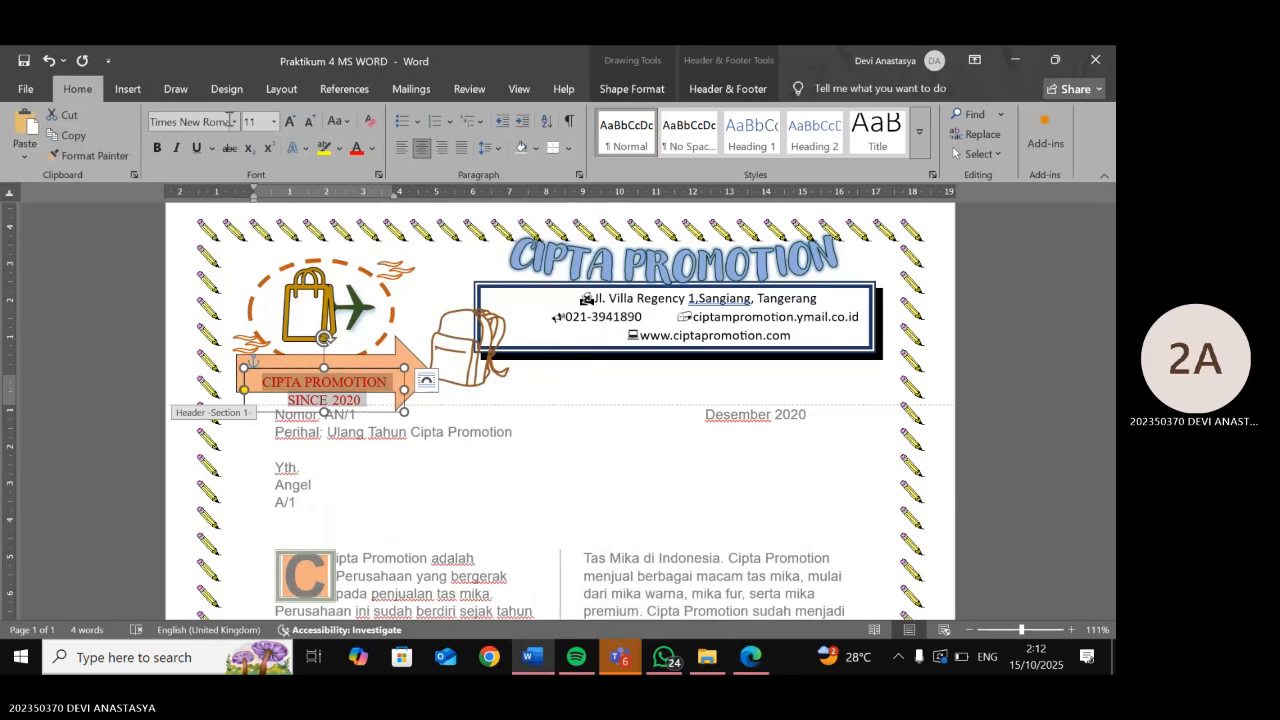
- Give the CIPTA PROMOTION text a bottom-right offset outer shadow
{"action": "left_click", "coordinate": [294, 149]}
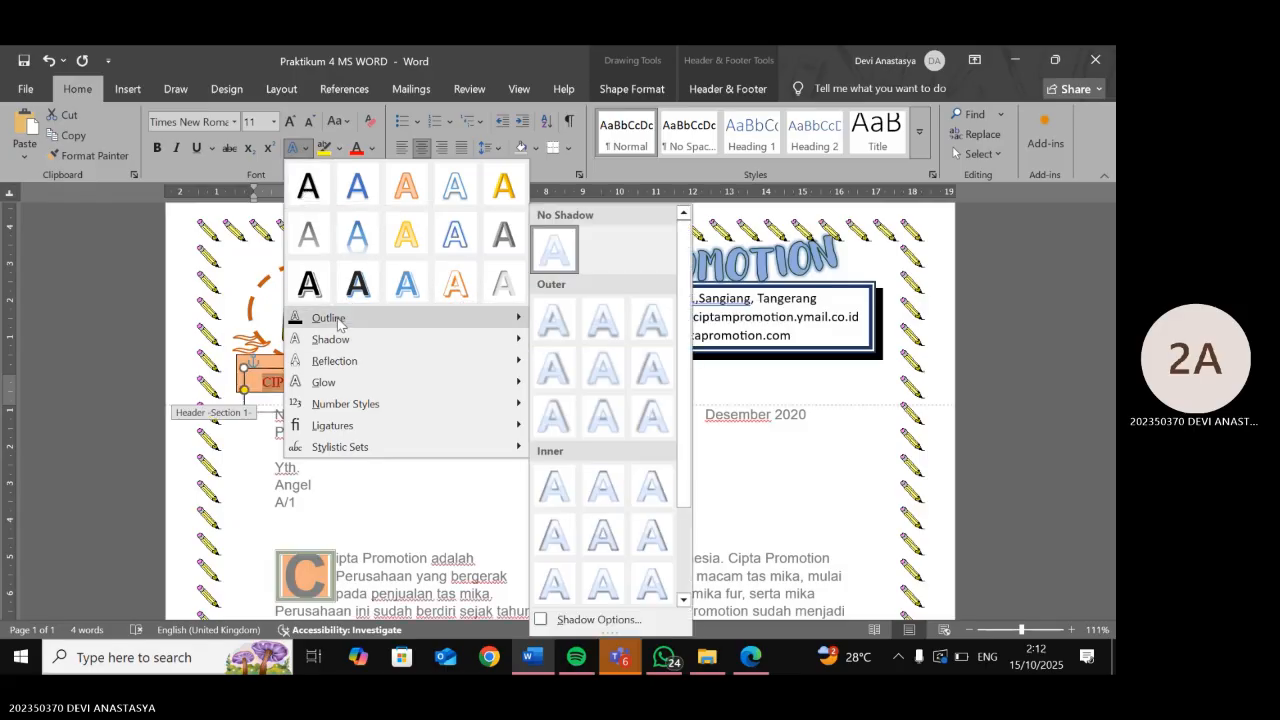
{"action": "mouse_move", "coordinate": [341, 372]}
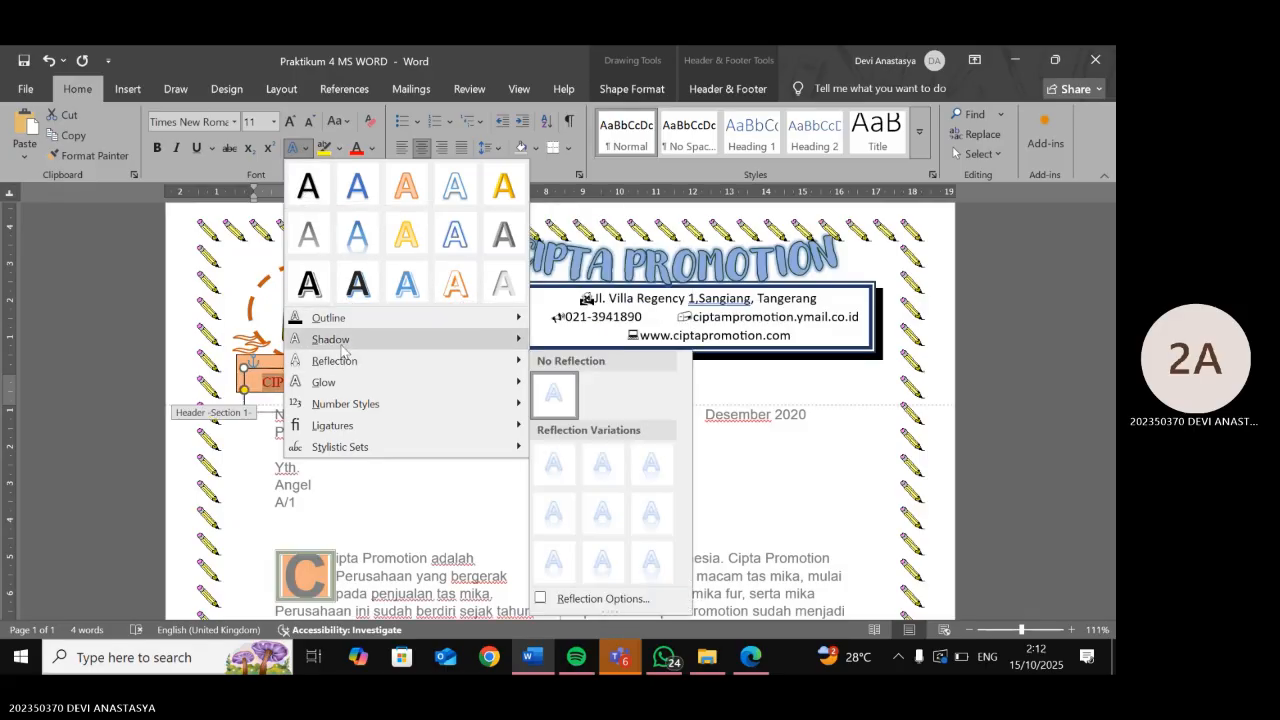
{"action": "mouse_move", "coordinate": [342, 348]}
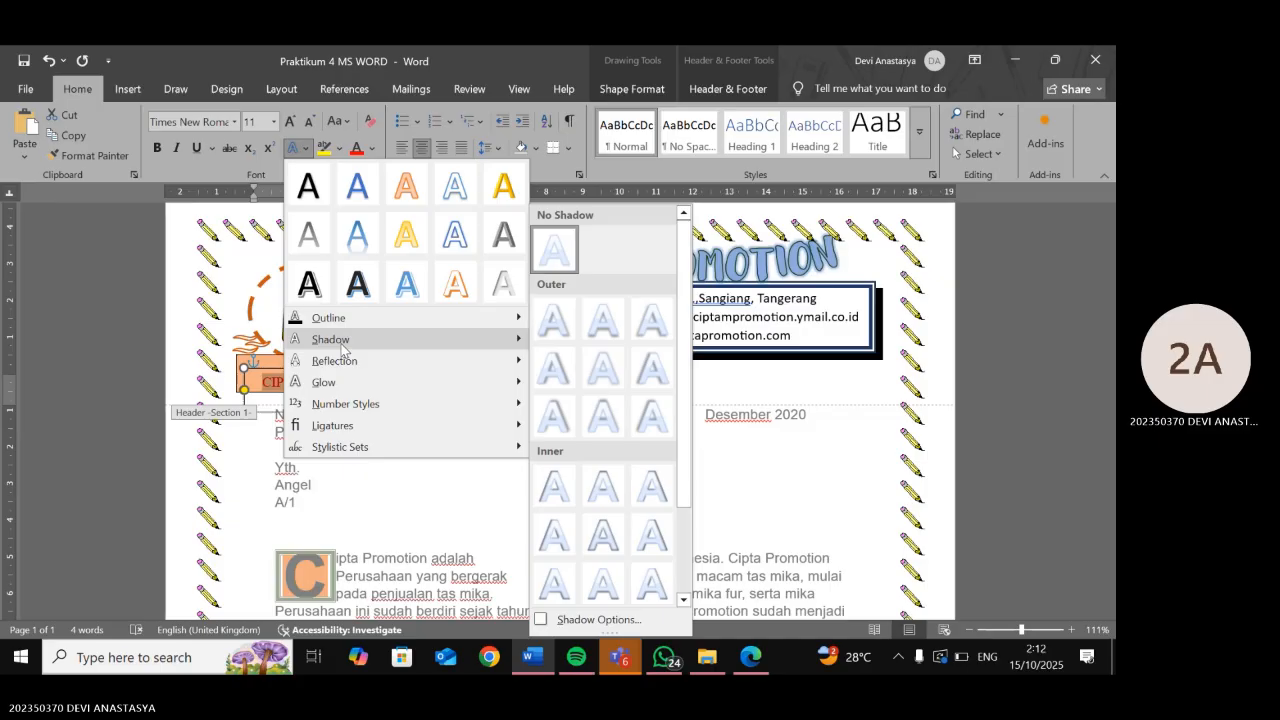
{"action": "left_click", "coordinate": [552, 325]}
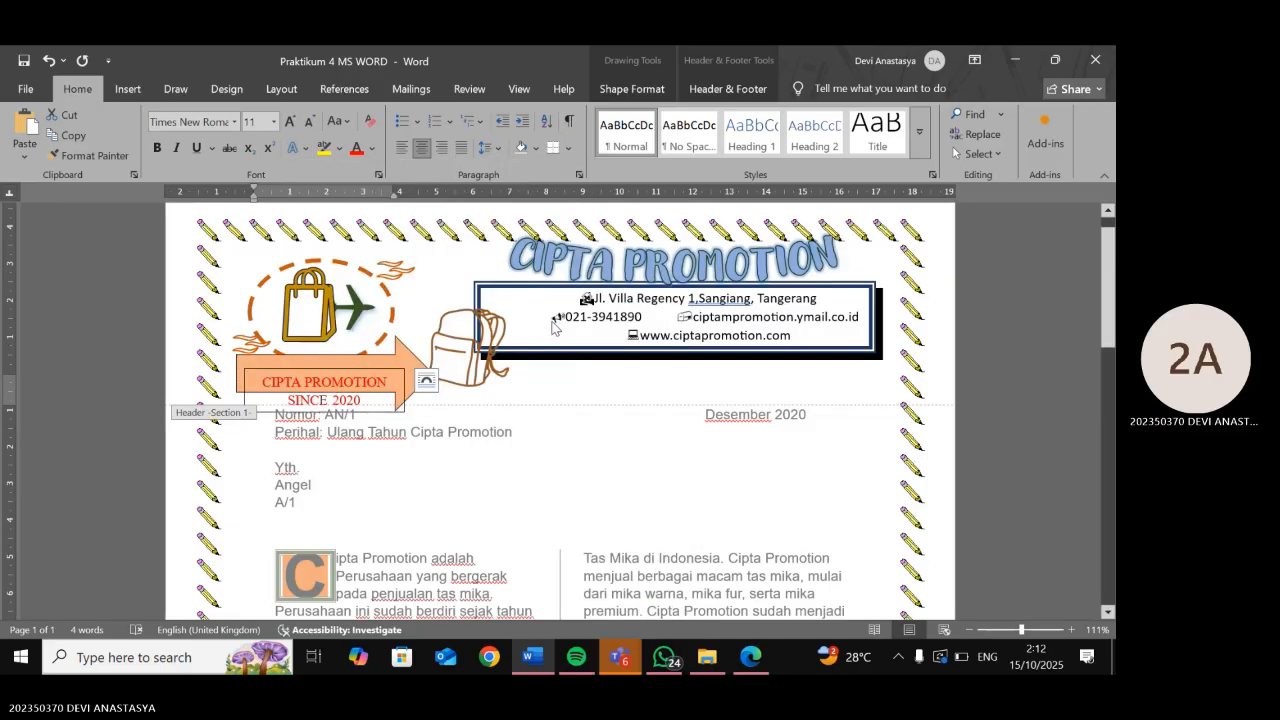
- Move the CIPTA PROMOTION text box down onto the header arrow
{"action": "left_click", "coordinate": [598, 332]}
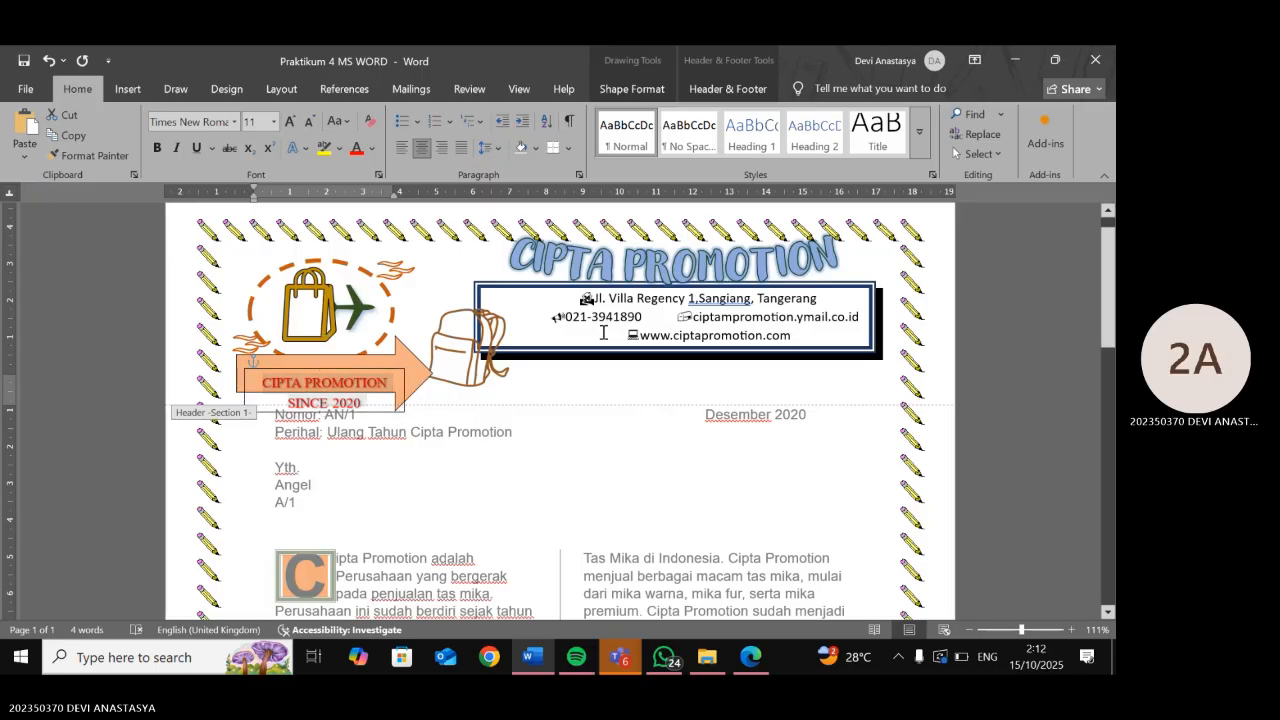
{"action": "left_click", "coordinate": [601, 372]}
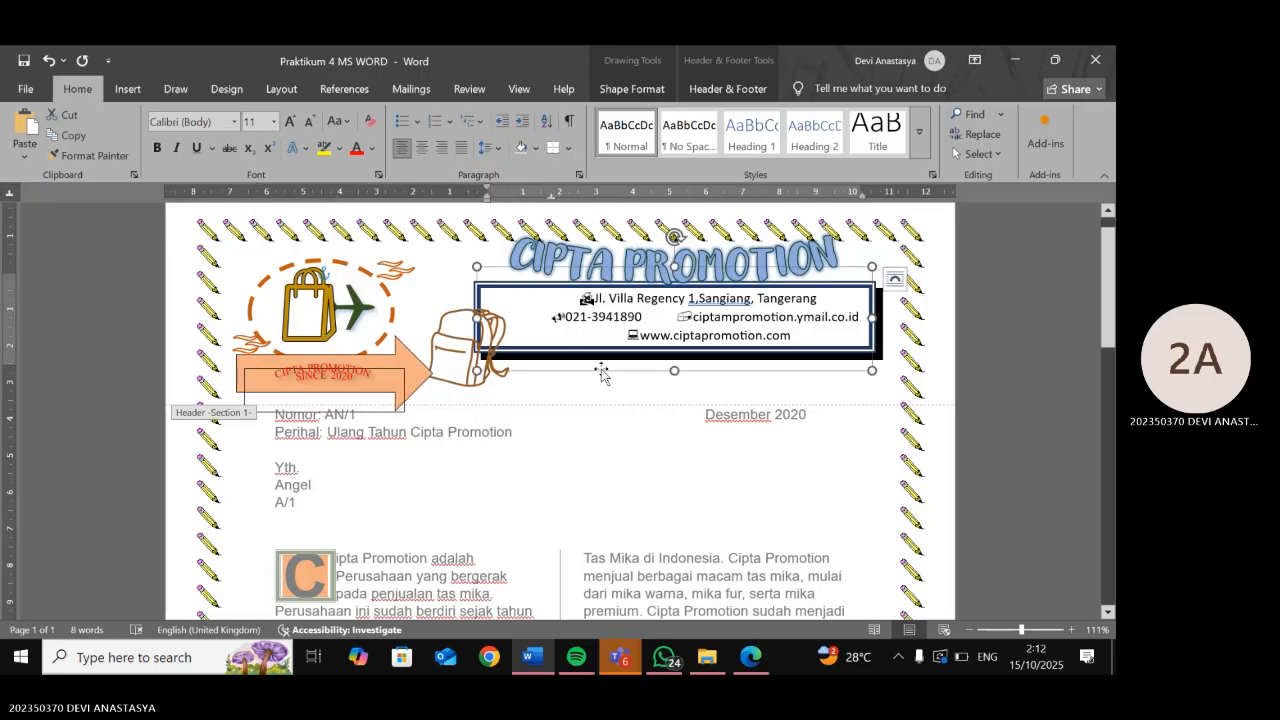
{"action": "double_click", "coordinate": [566, 486]}
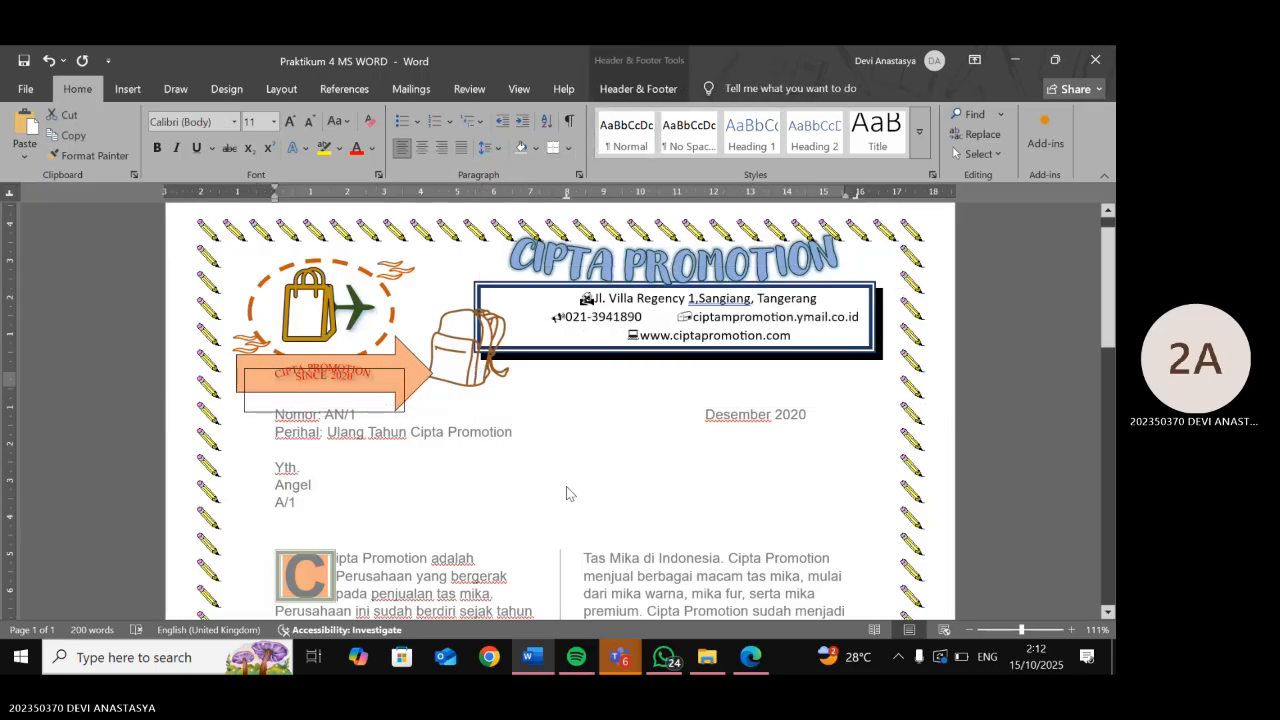
{"action": "double_click", "coordinate": [383, 395]}
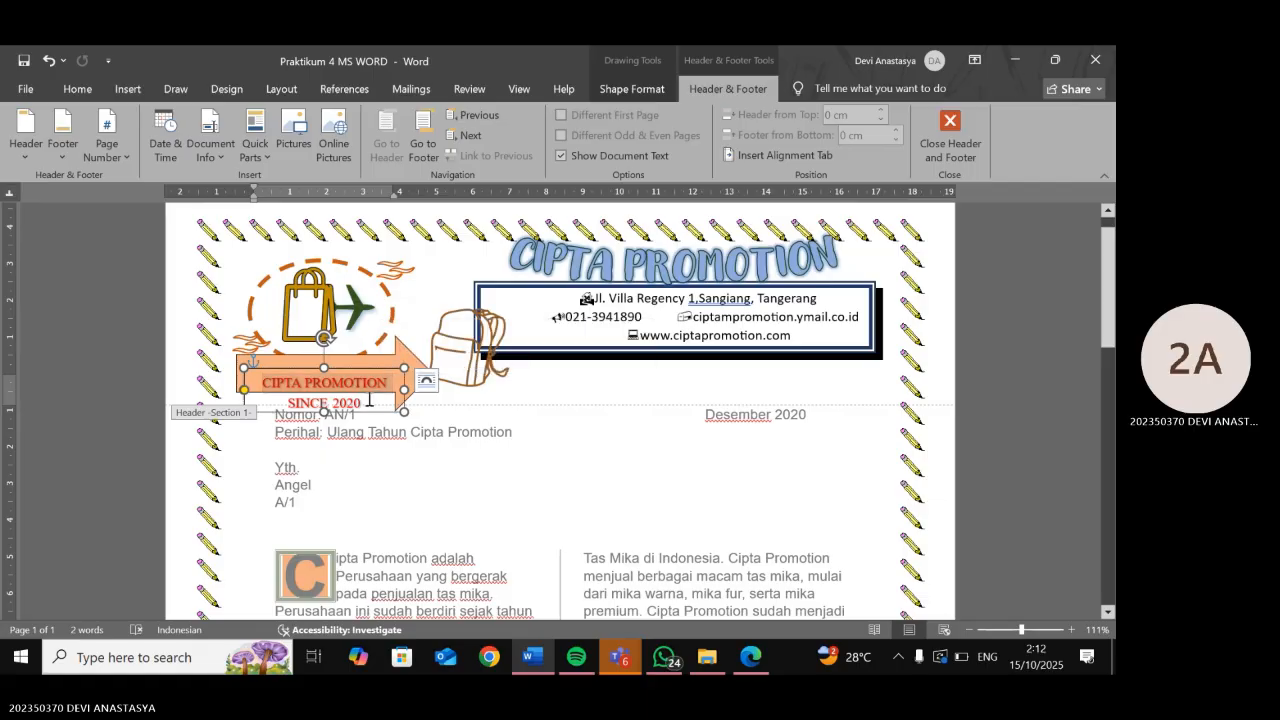
{"action": "left_click_drag", "start_coordinate": [364, 406], "coordinate": [330, 395]}
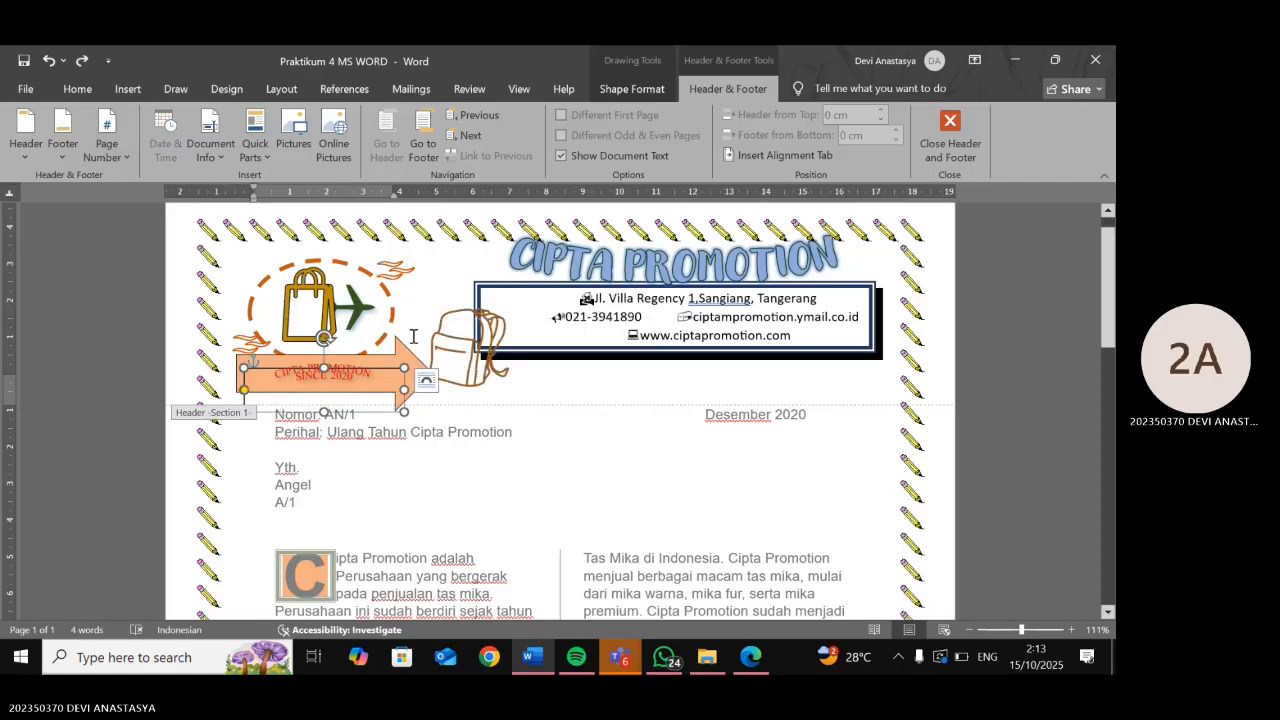
- Set the text box to No Outline and close the header
{"action": "right_click", "coordinate": [384, 399]}
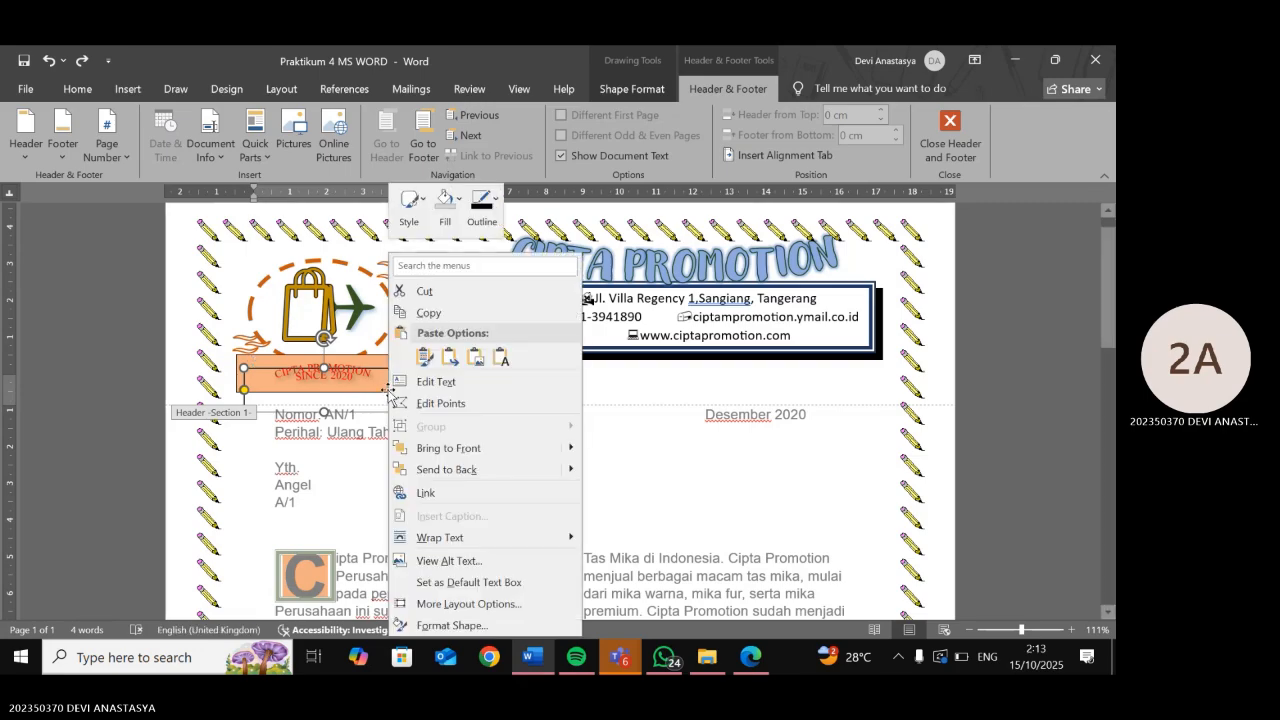
{"action": "left_click", "coordinate": [480, 206]}
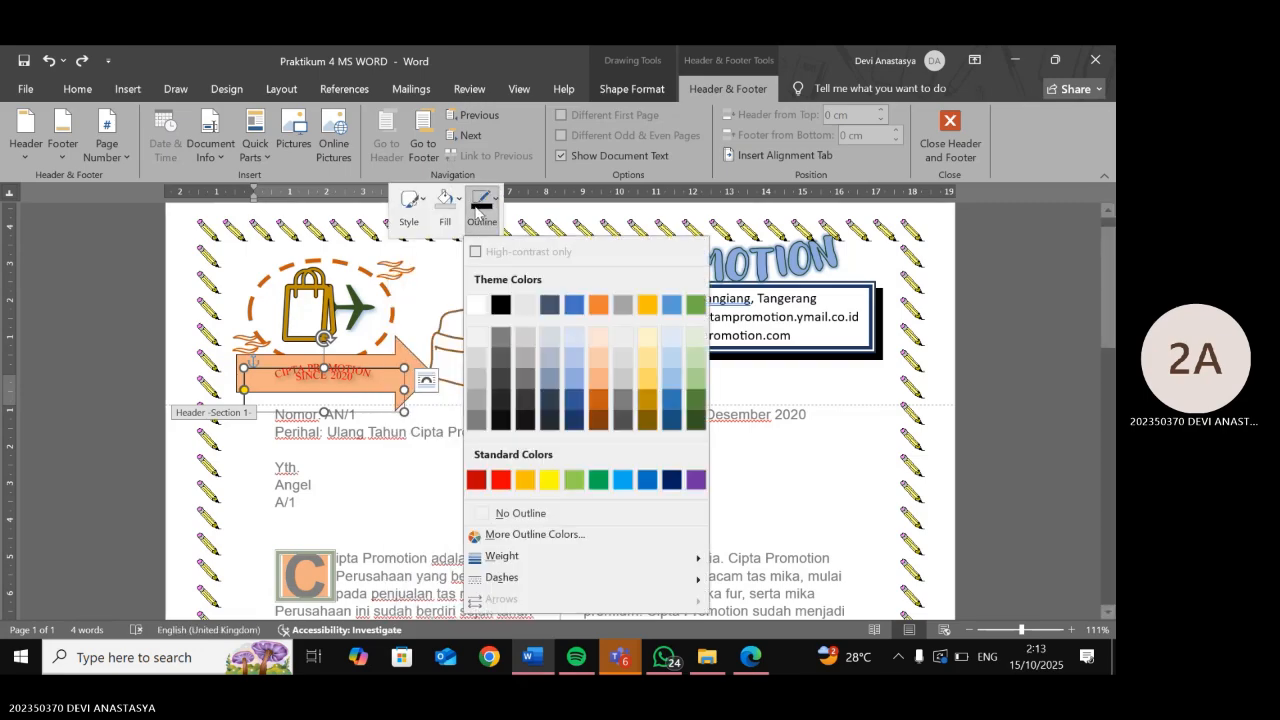
{"action": "left_click", "coordinate": [505, 520]}
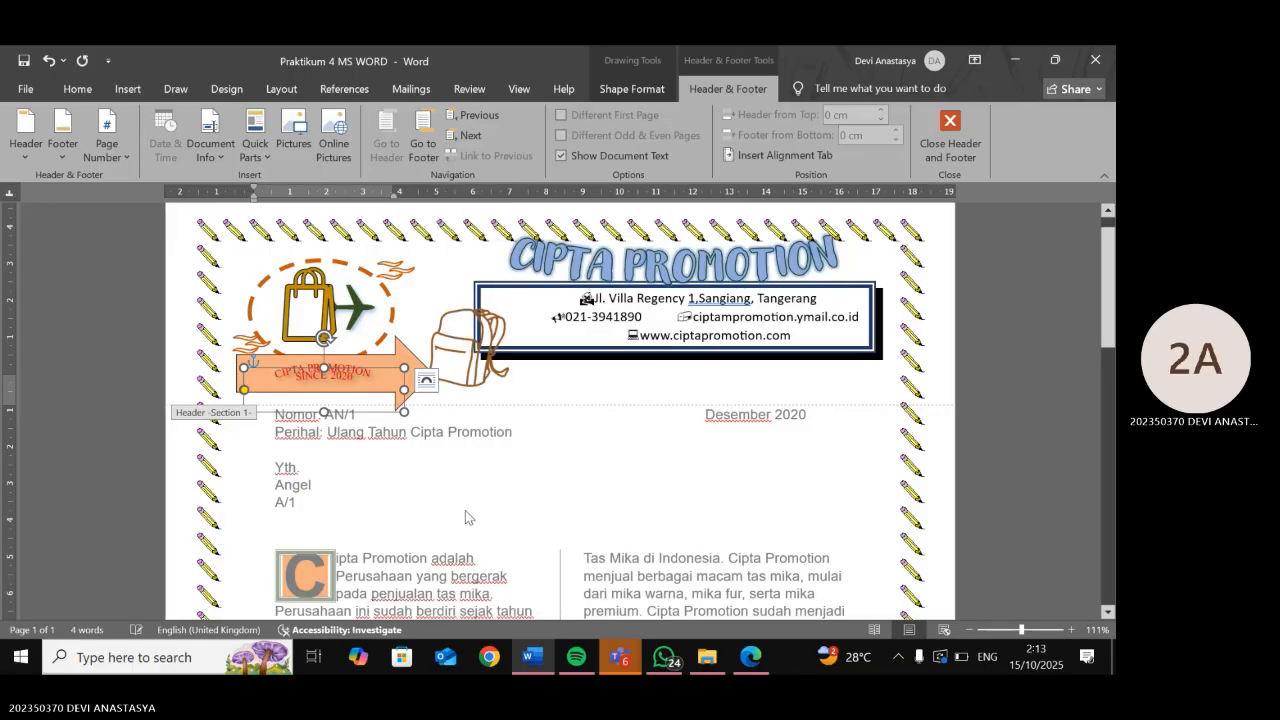
{"action": "double_click", "coordinate": [465, 510]}
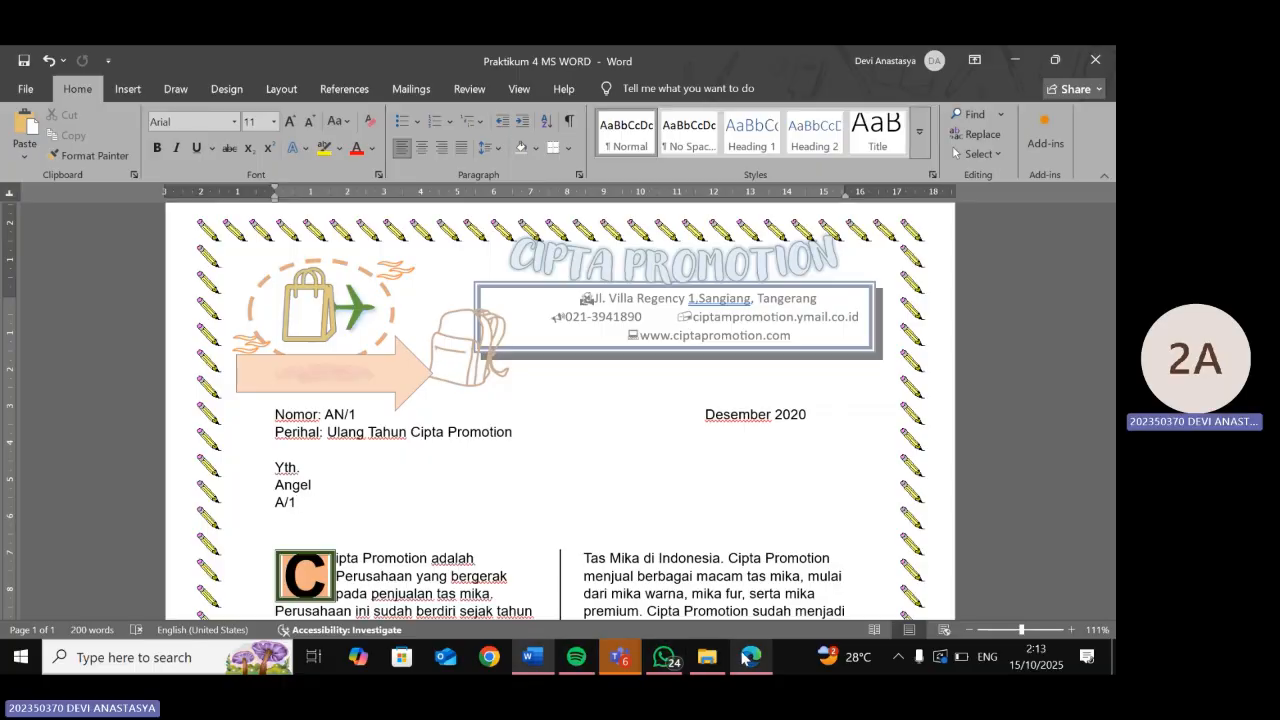
- Check the reference letter, then draw a long thin shape below the address box as a divider
{"action": "left_click", "coordinate": [750, 657]}
{"action": "scroll", "coordinate": [557, 458], "scroll_direction": "down", "scroll_amount": 3, "text": "ctrl"}
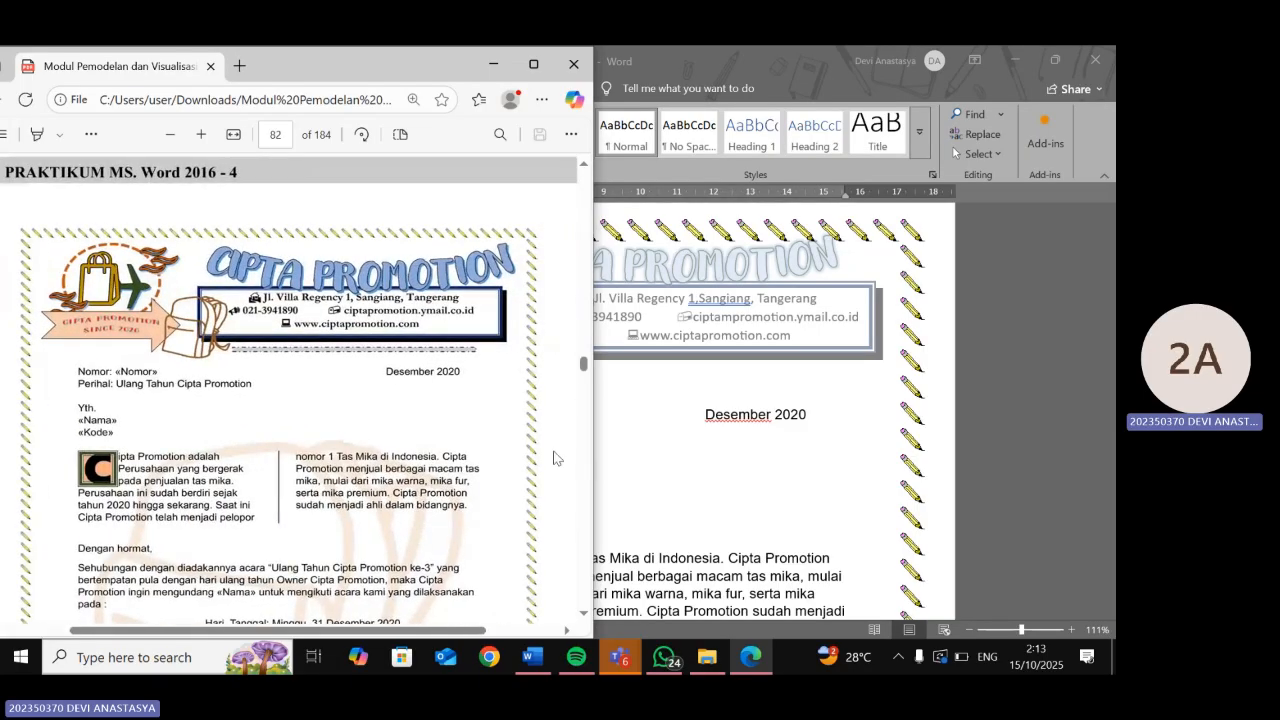
{"action": "scroll", "coordinate": [552, 457], "scroll_direction": "down", "scroll_amount": 1}
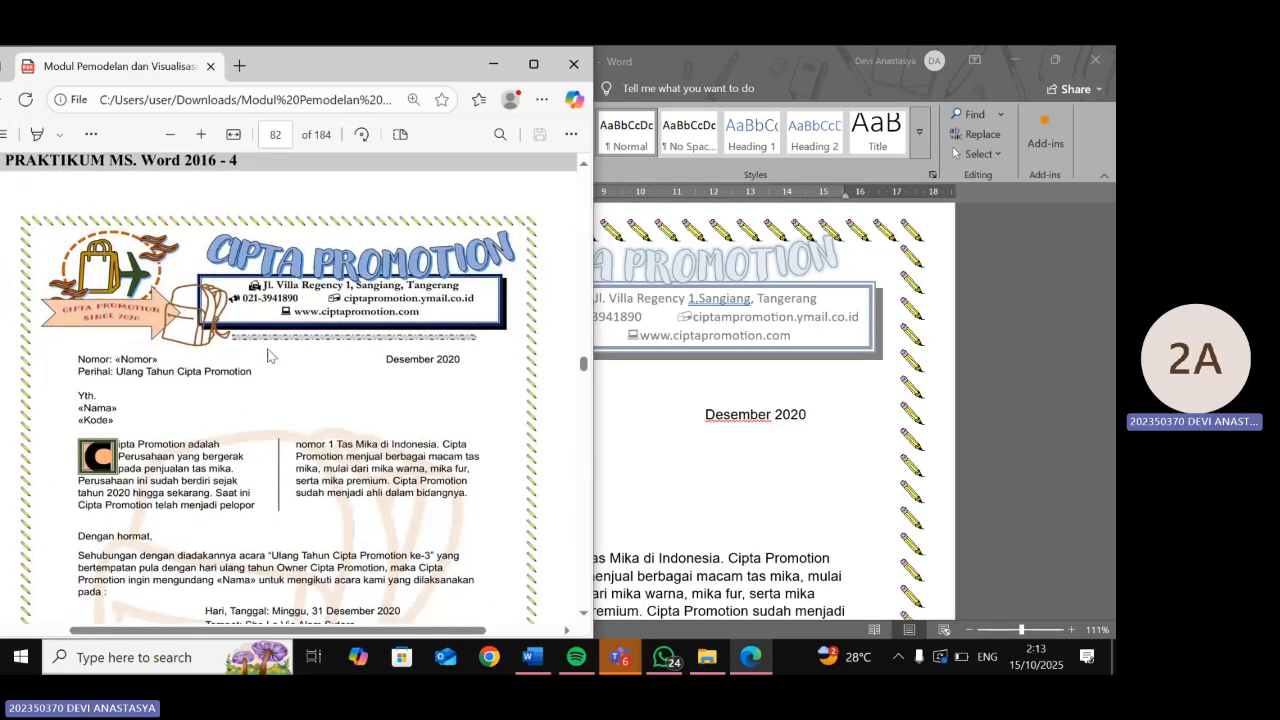
{"action": "left_click", "coordinate": [638, 376]}
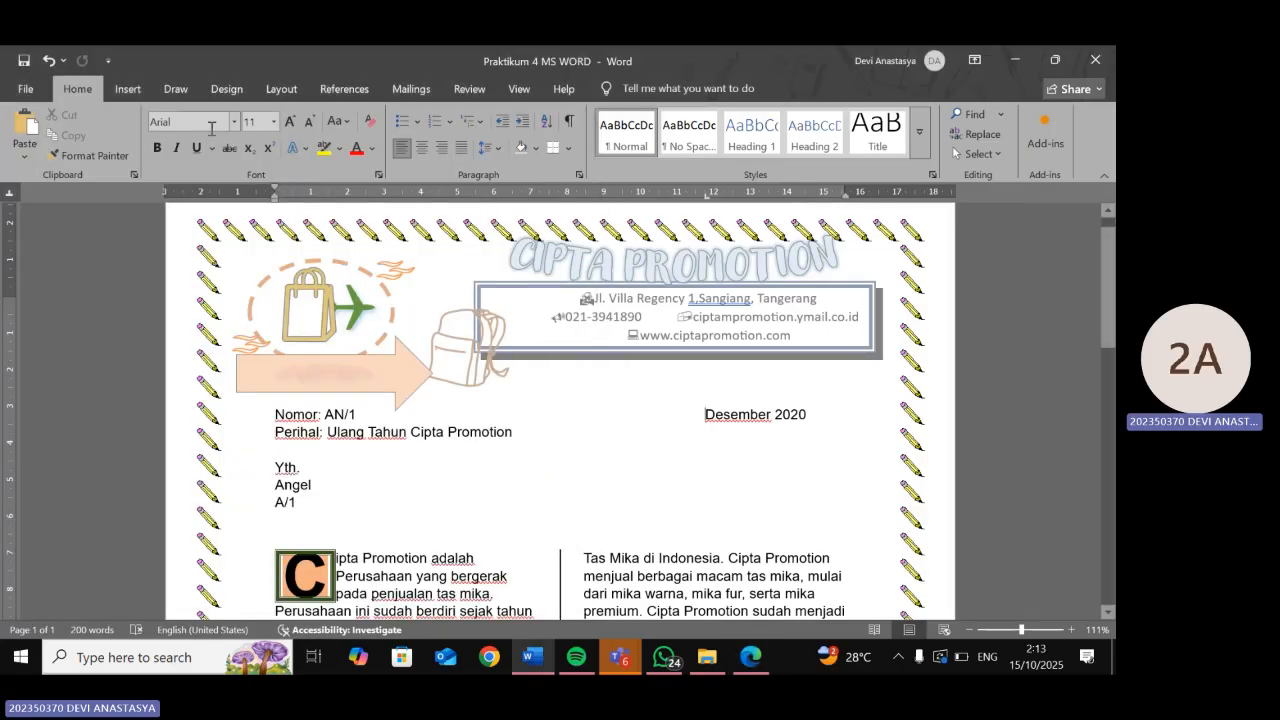
{"action": "left_click", "coordinate": [127, 88]}
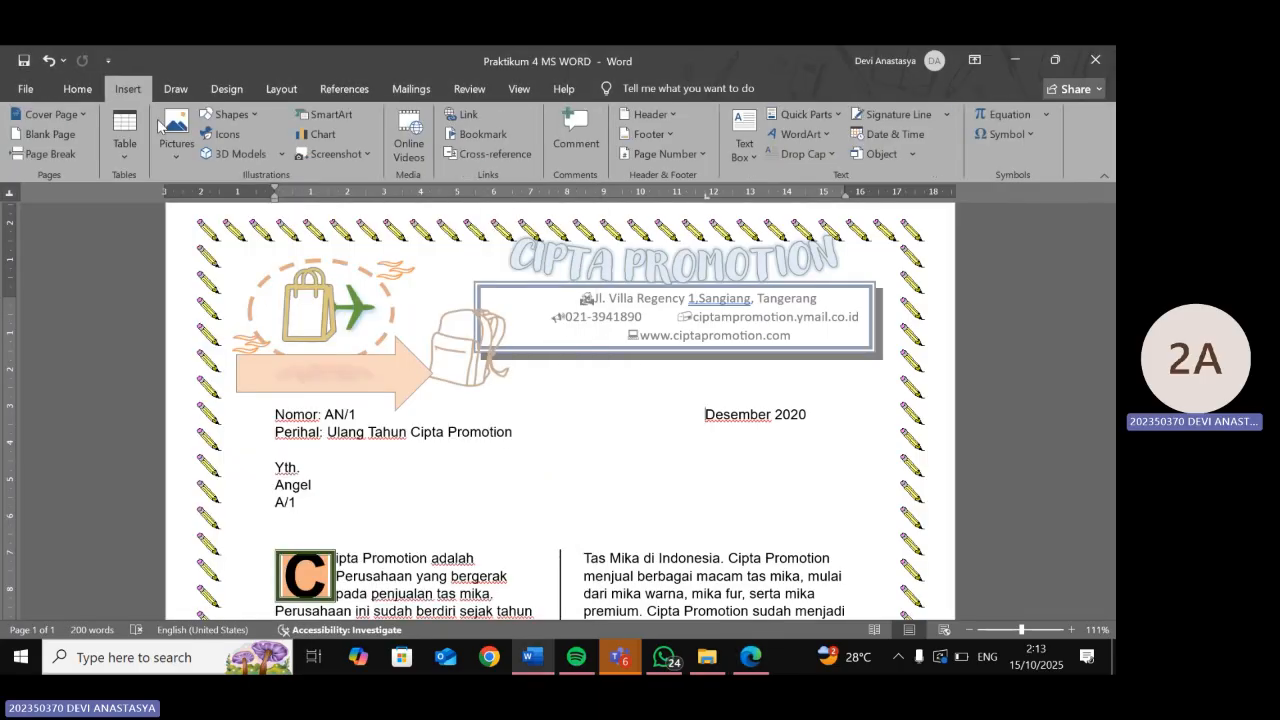
{"action": "left_click", "coordinate": [222, 120]}
{"action": "left_click", "coordinate": [262, 167]}
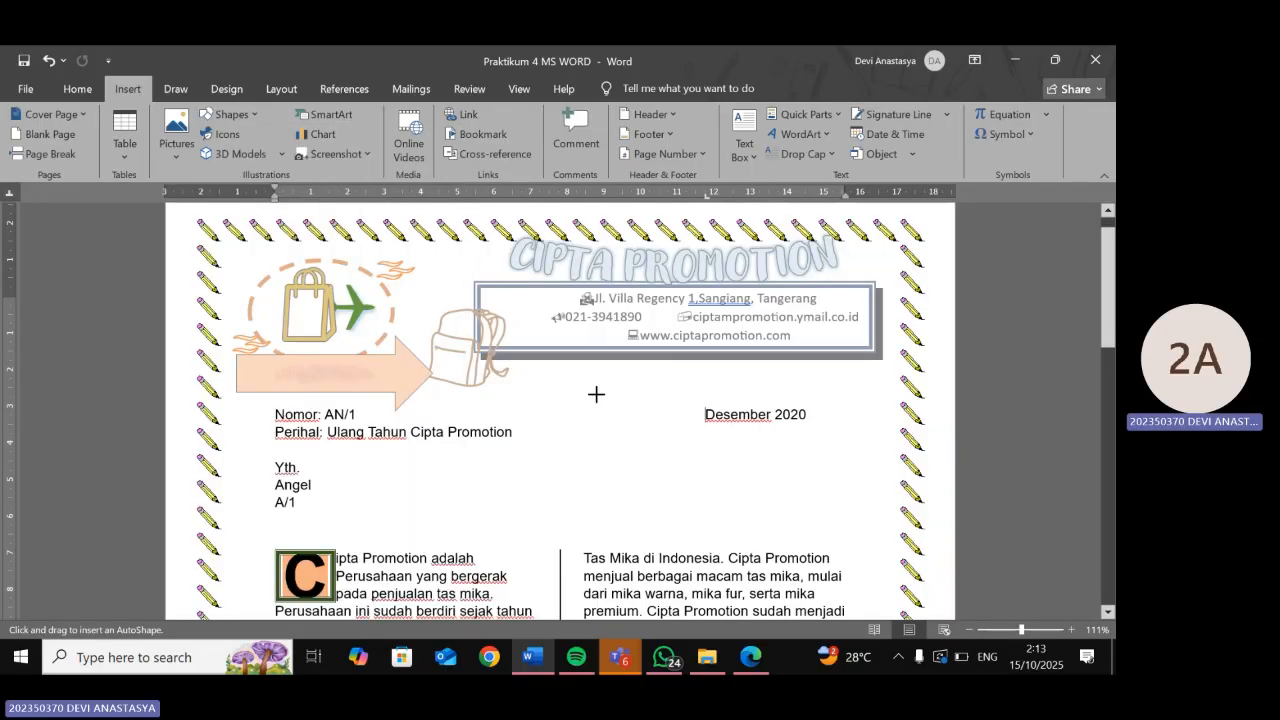
{"action": "left_click_drag", "start_coordinate": [530, 368], "coordinate": [861, 375]}
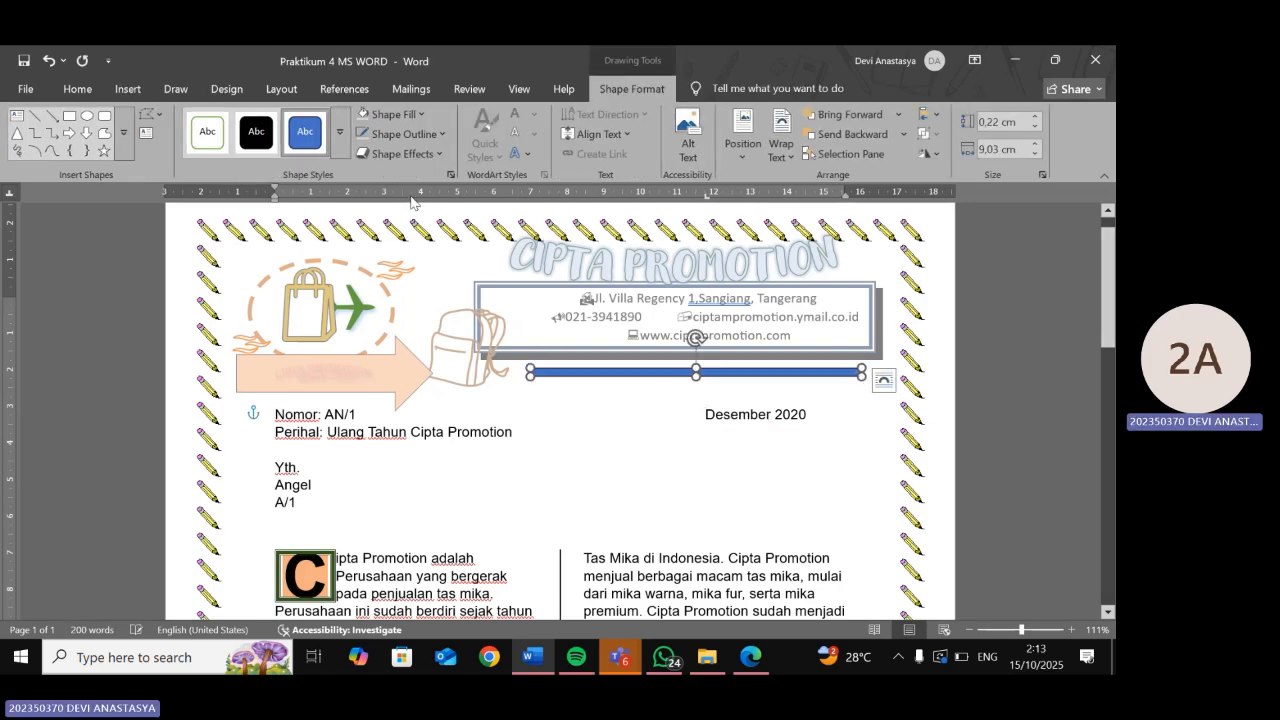
- Give the divider line a dashed outline and compare it with the reference
{"action": "left_click", "coordinate": [418, 134]}
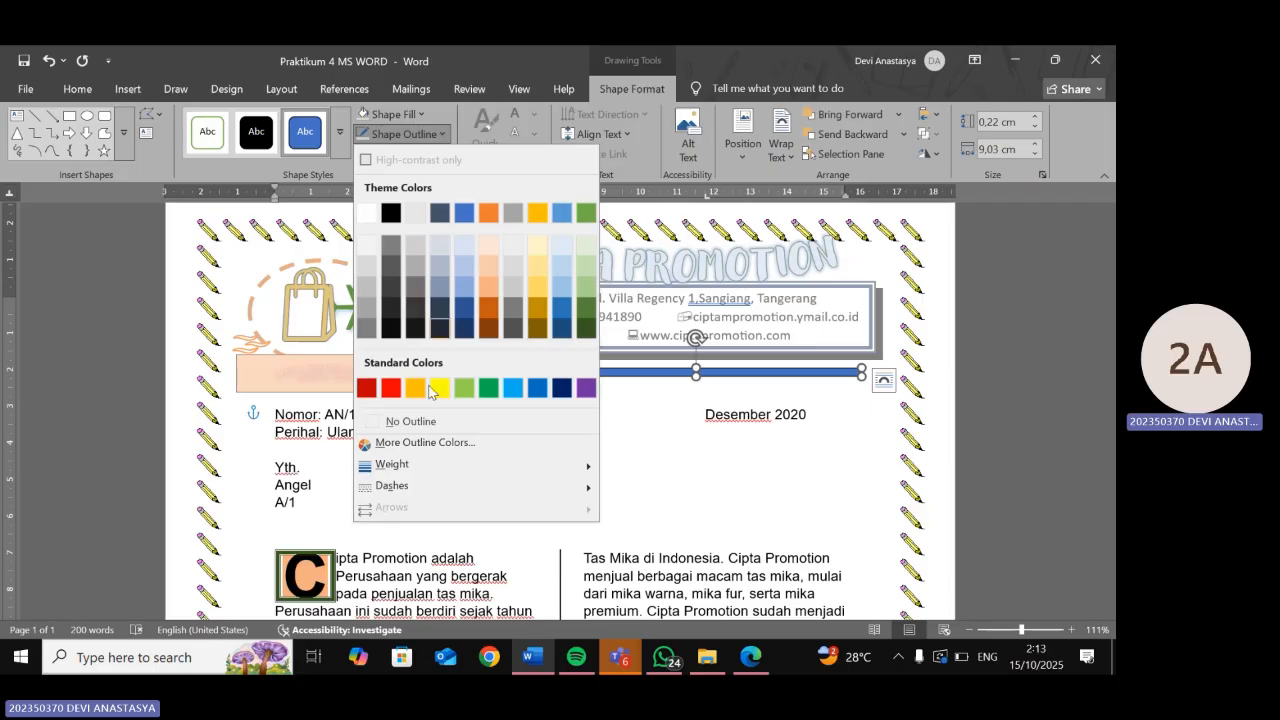
{"action": "mouse_move", "coordinate": [410, 487]}
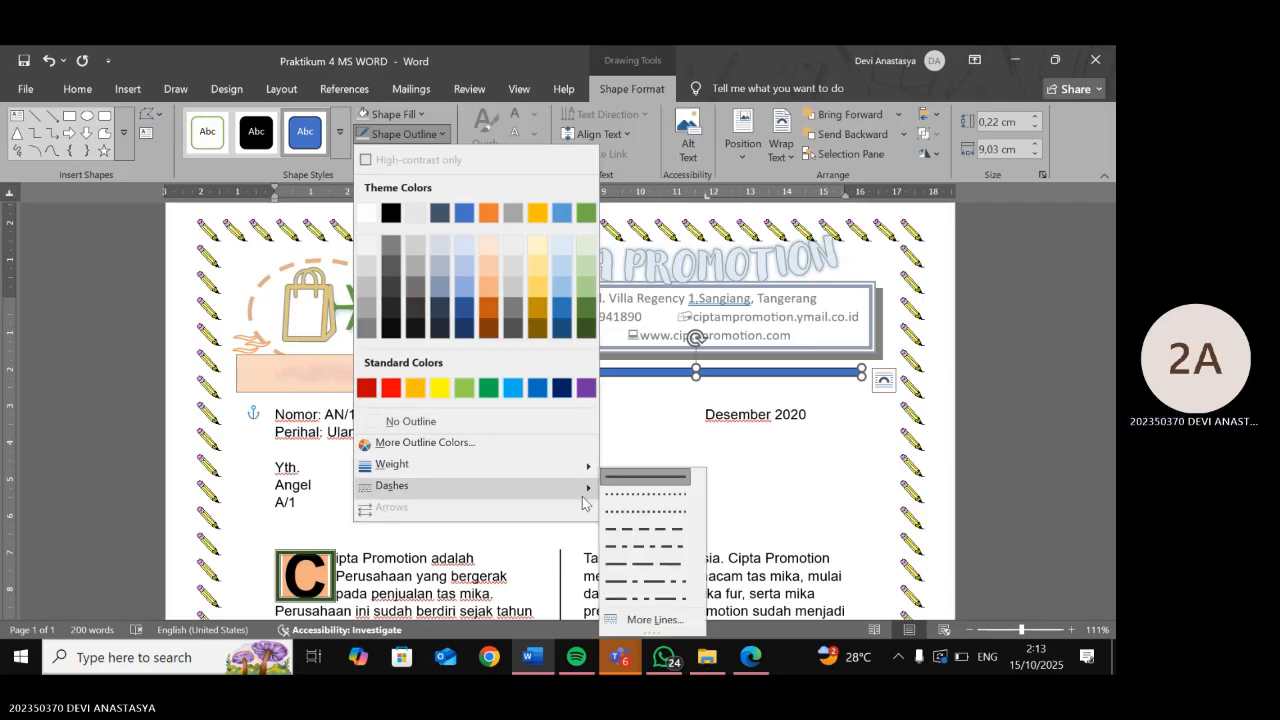
{"action": "left_click", "coordinate": [645, 529]}
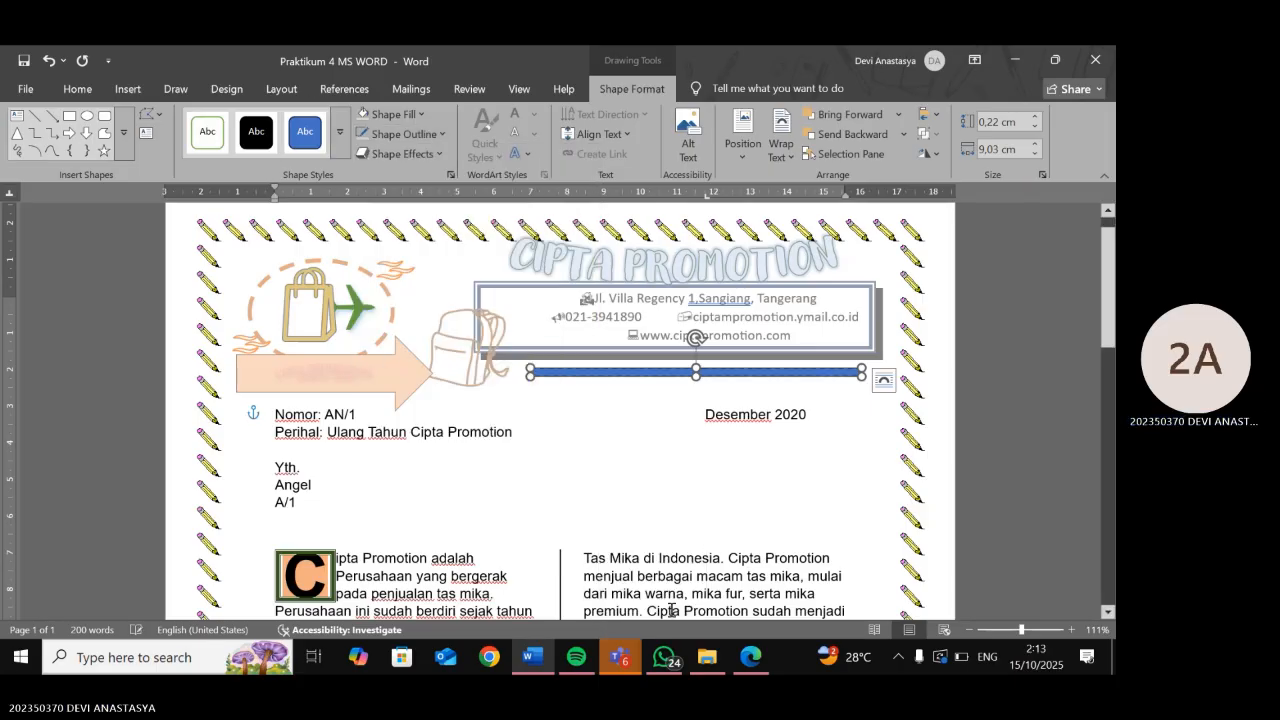
{"action": "left_click", "coordinate": [745, 657]}
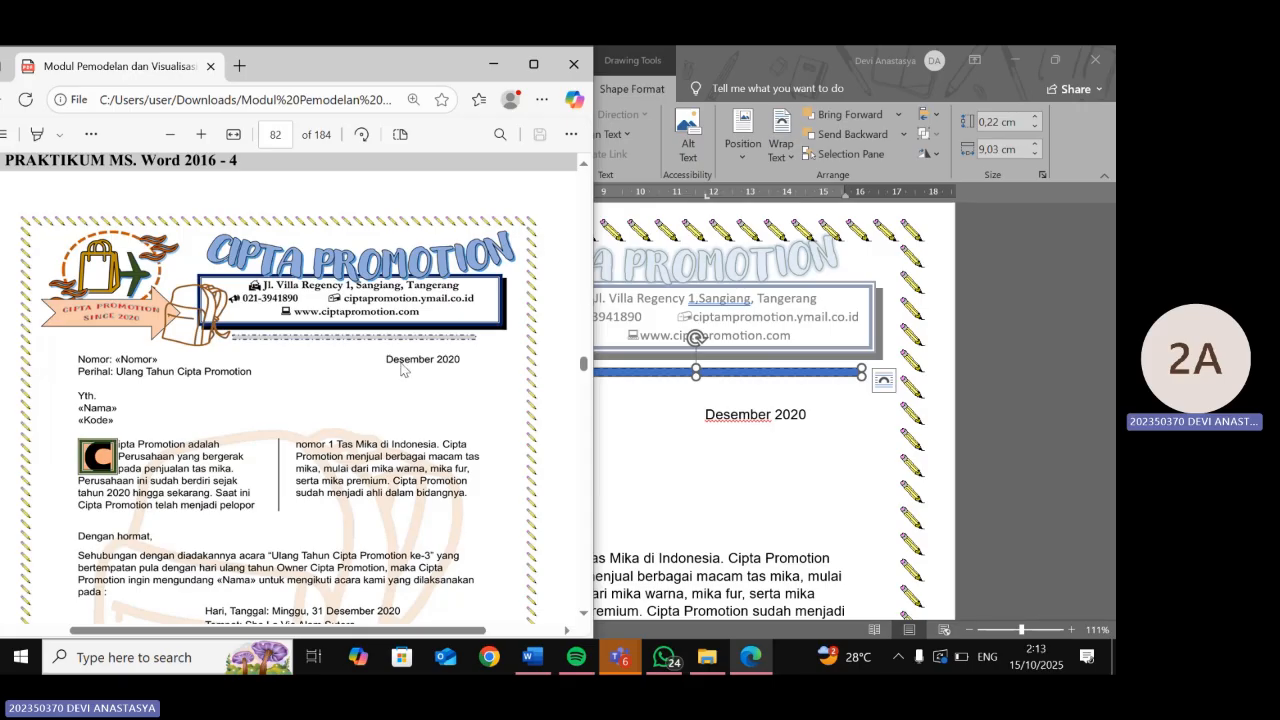
{"action": "left_click", "coordinate": [669, 378]}
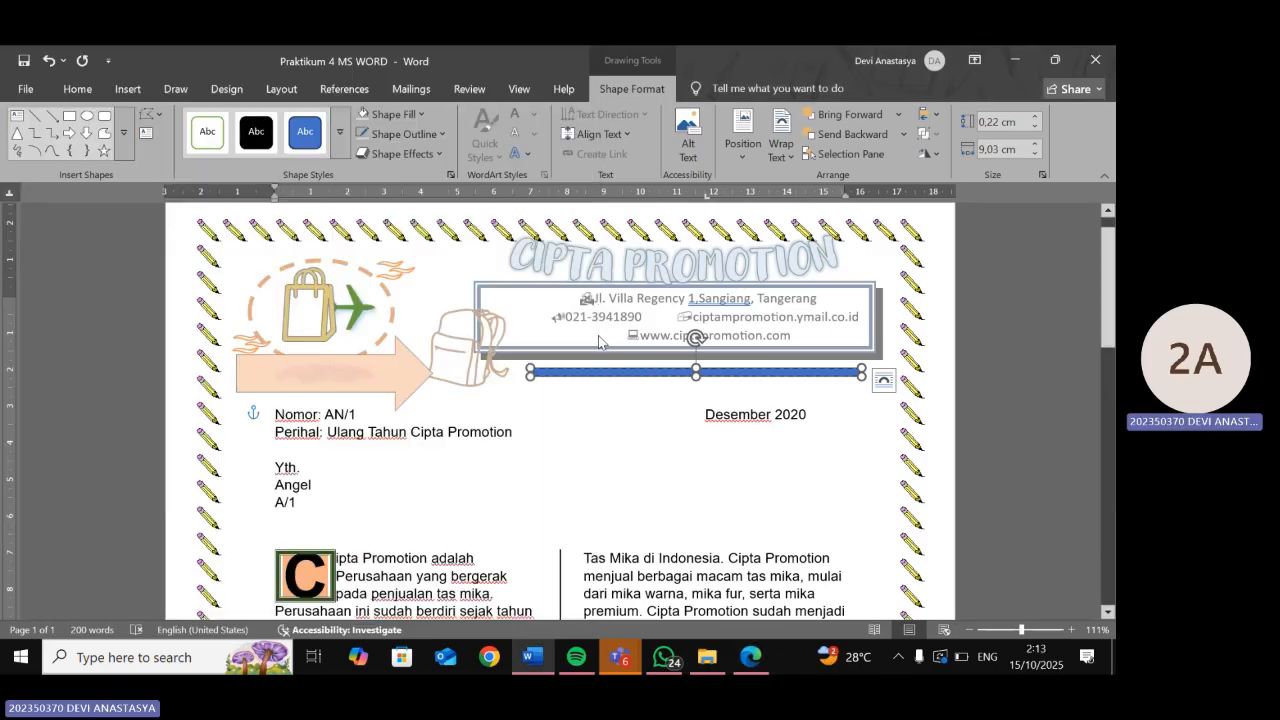
- Fill the divider light grey with a dark blue outline, then deselect it
{"action": "left_click", "coordinate": [407, 117]}
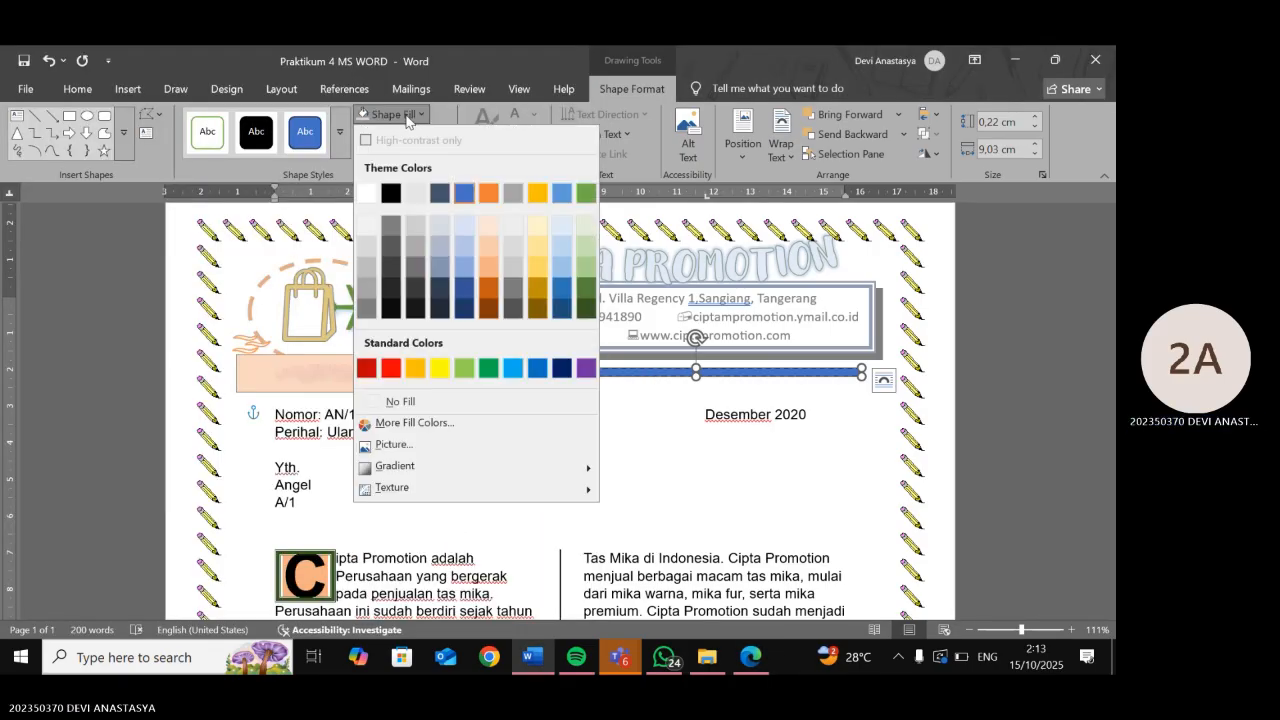
{"action": "left_click", "coordinate": [421, 250]}
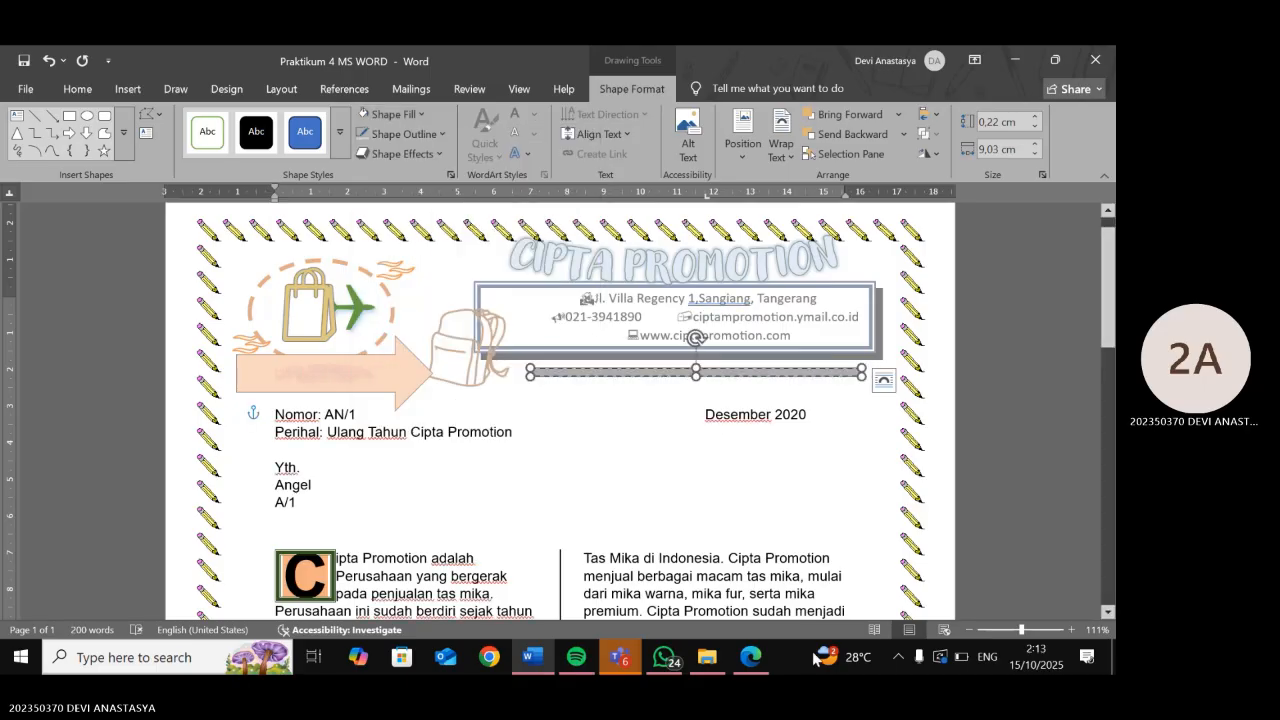
{"action": "left_click", "coordinate": [440, 138]}
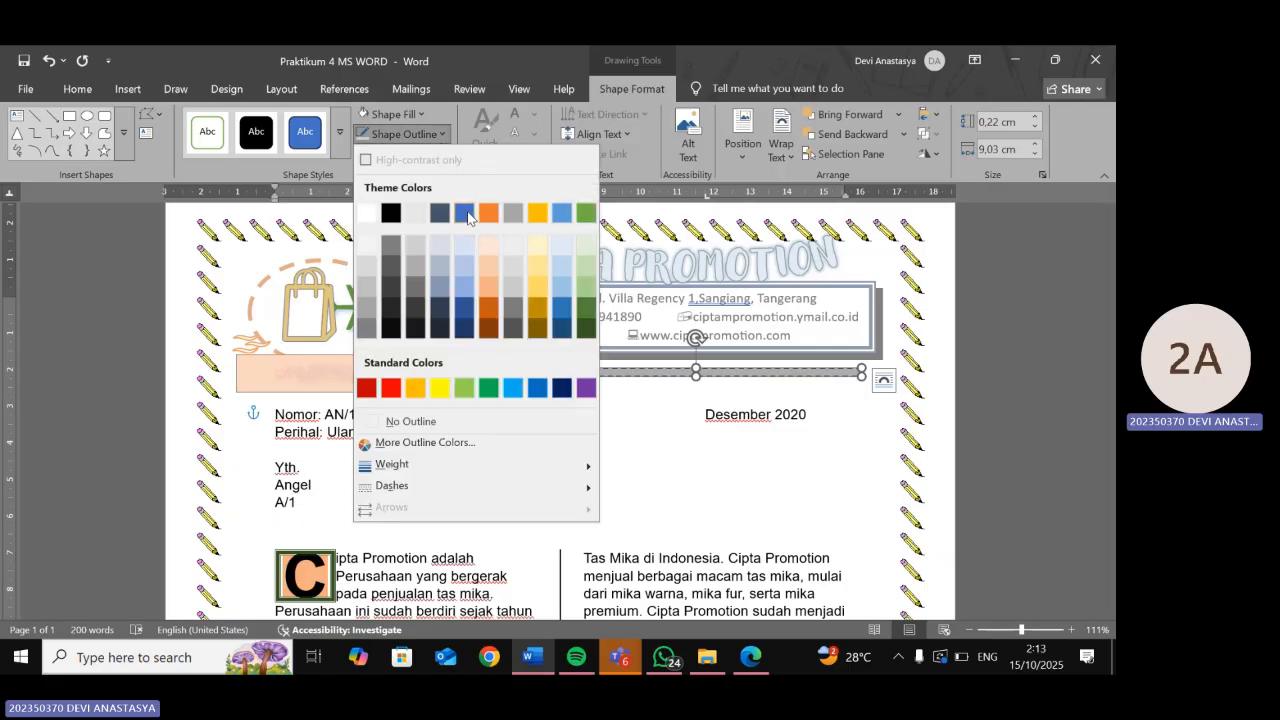
{"action": "left_click", "coordinate": [464, 300]}
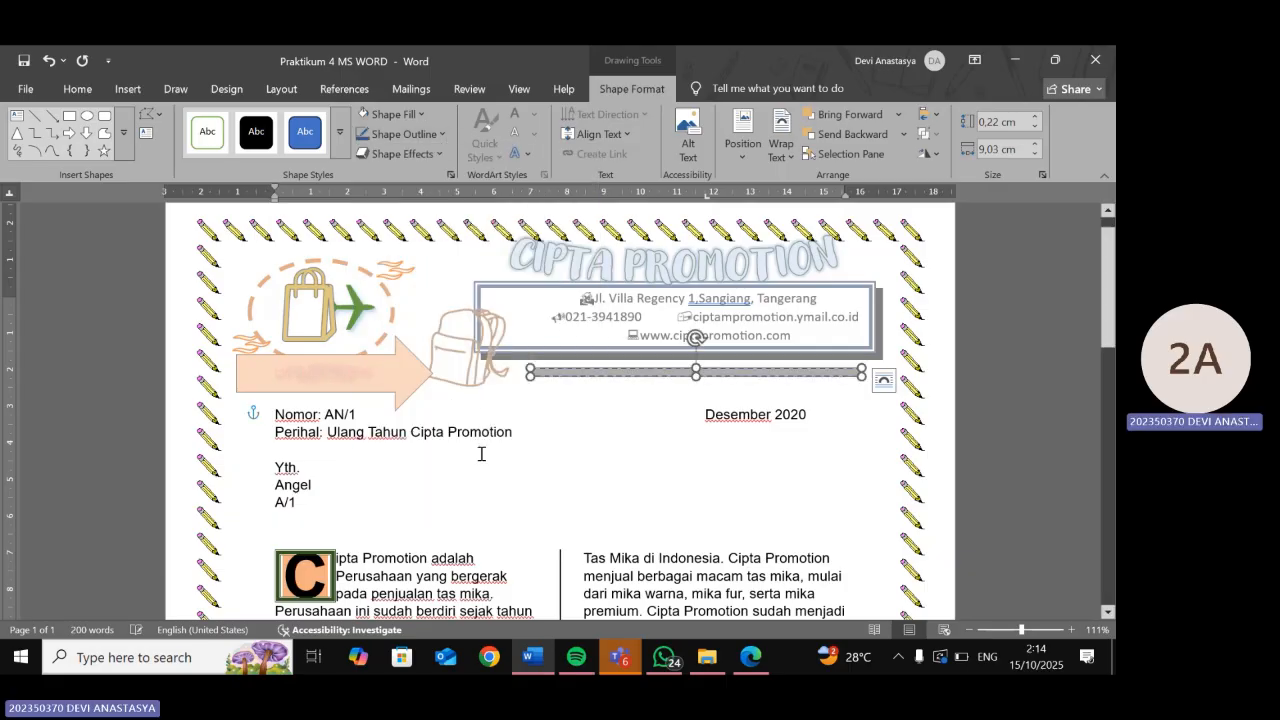
{"action": "left_click", "coordinate": [778, 530]}
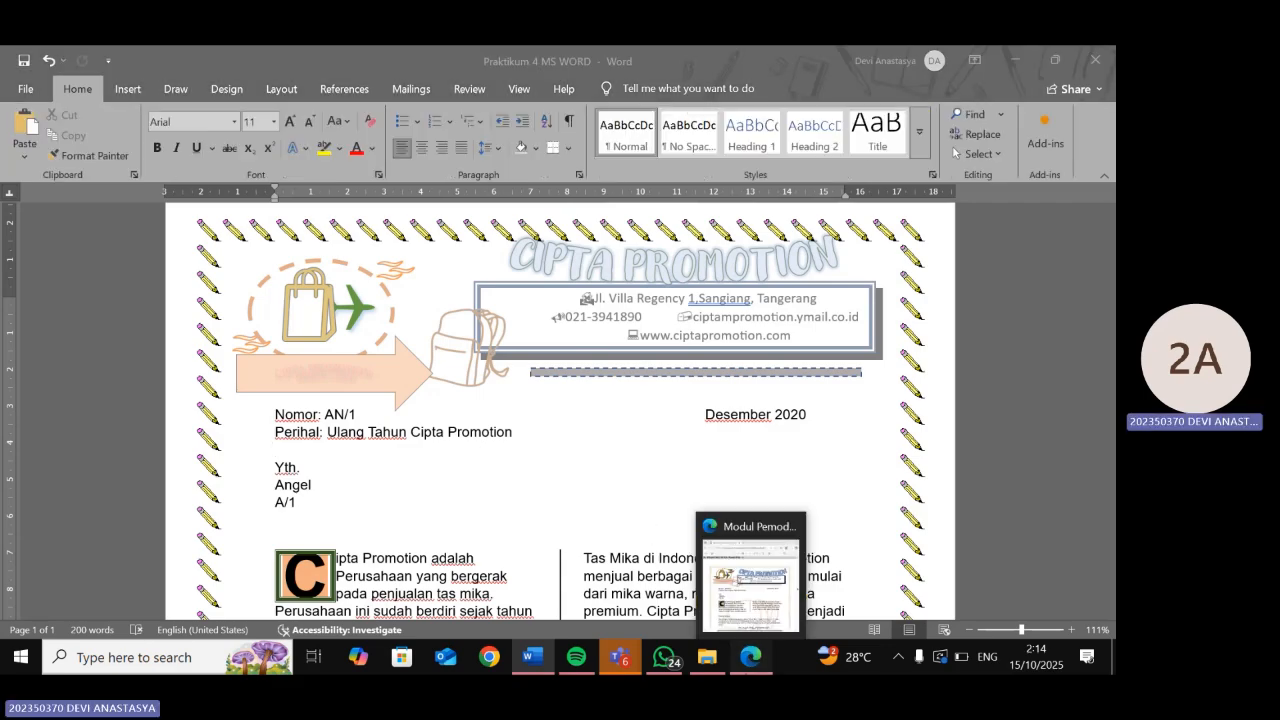
- Compare the finished divider against the reference PDF letter
{"action": "left_click", "coordinate": [750, 657]}
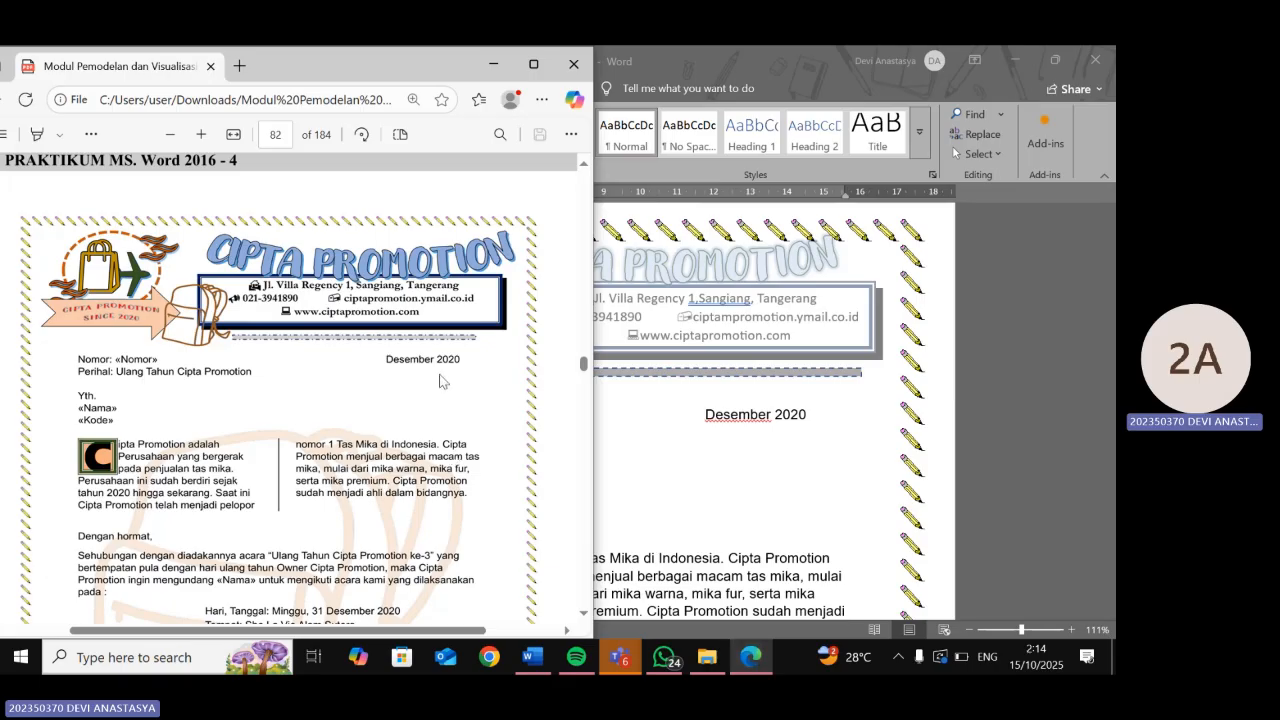
{"action": "scroll", "coordinate": [351, 417], "scroll_direction": "down", "scroll_amount": 5}
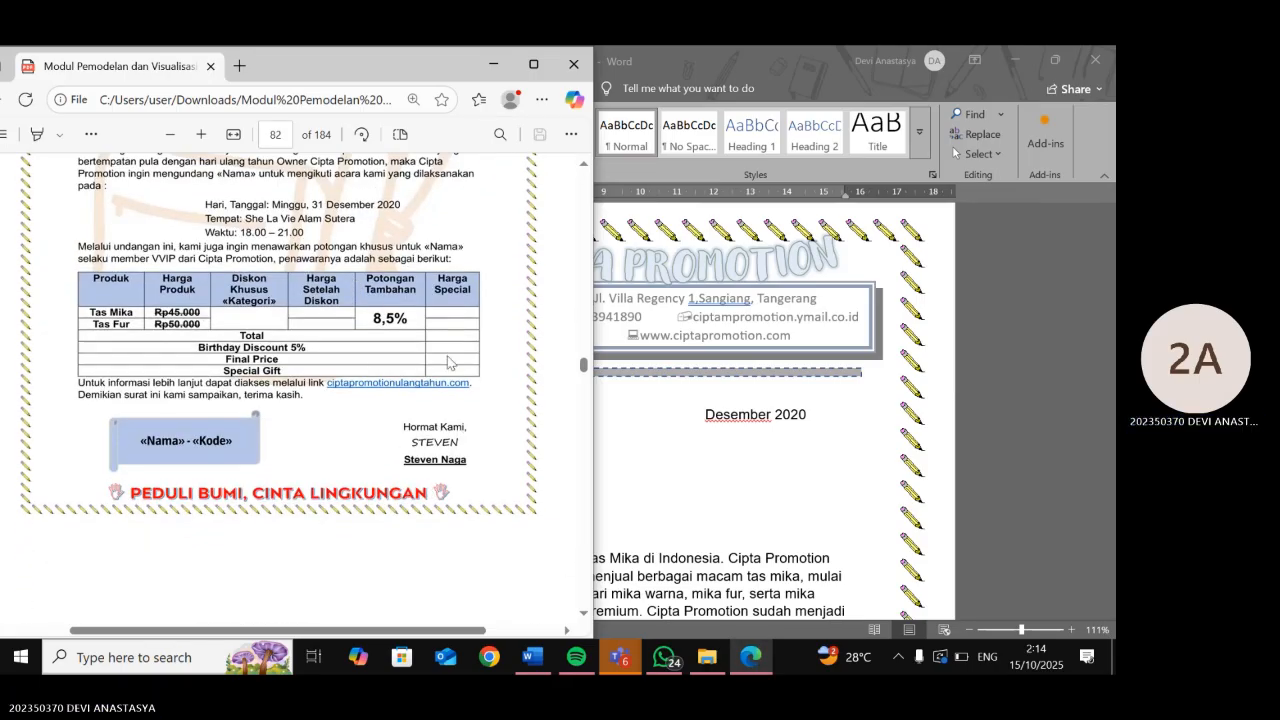
{"action": "scroll", "coordinate": [448, 363], "scroll_direction": "up", "scroll_amount": 3}
{"action": "scroll", "coordinate": [449, 363], "scroll_direction": "down", "scroll_amount": 2}
{"action": "left_click", "coordinate": [683, 470]}
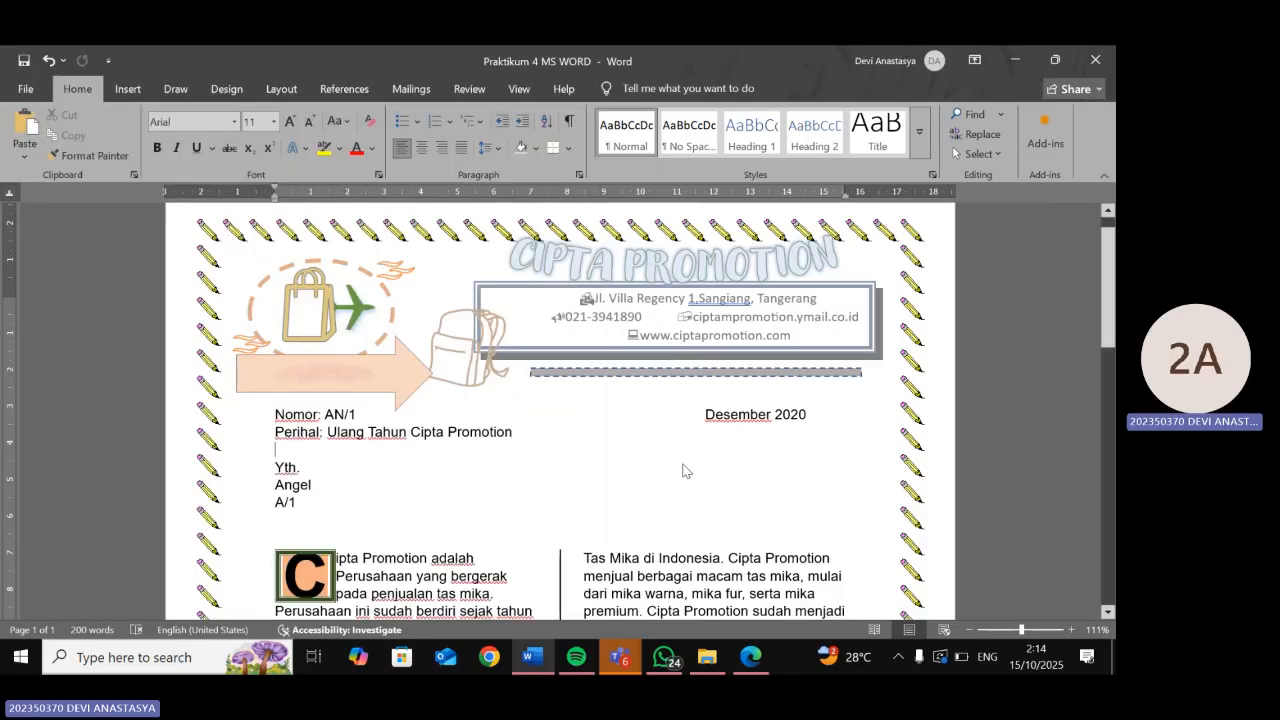
{"action": "scroll", "coordinate": [683, 466], "scroll_direction": "down", "scroll_amount": 8}
{"action": "scroll", "coordinate": [683, 464], "scroll_direction": "down", "scroll_amount": 3}
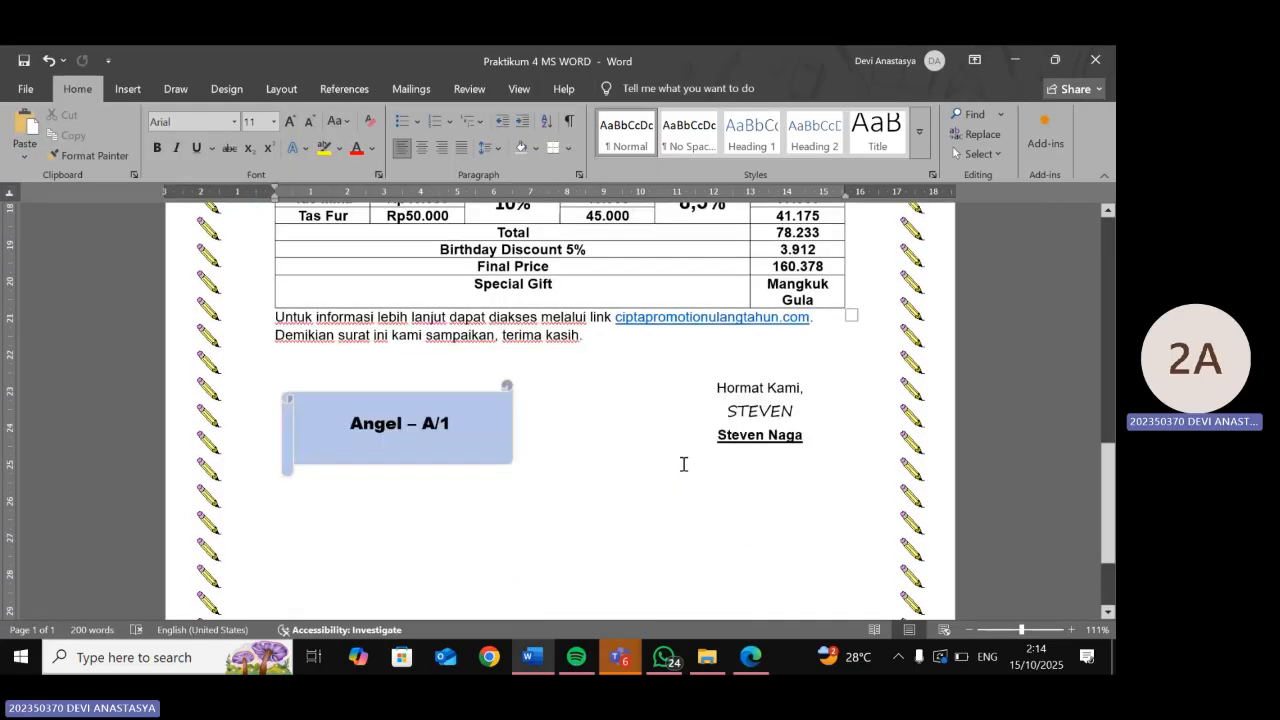
{"action": "scroll", "coordinate": [683, 464], "scroll_direction": "up", "scroll_amount": 7}
{"action": "scroll", "coordinate": [683, 465], "scroll_direction": "down", "scroll_amount": 3}
{"action": "scroll", "coordinate": [684, 465], "scroll_direction": "down", "scroll_amount": 5}
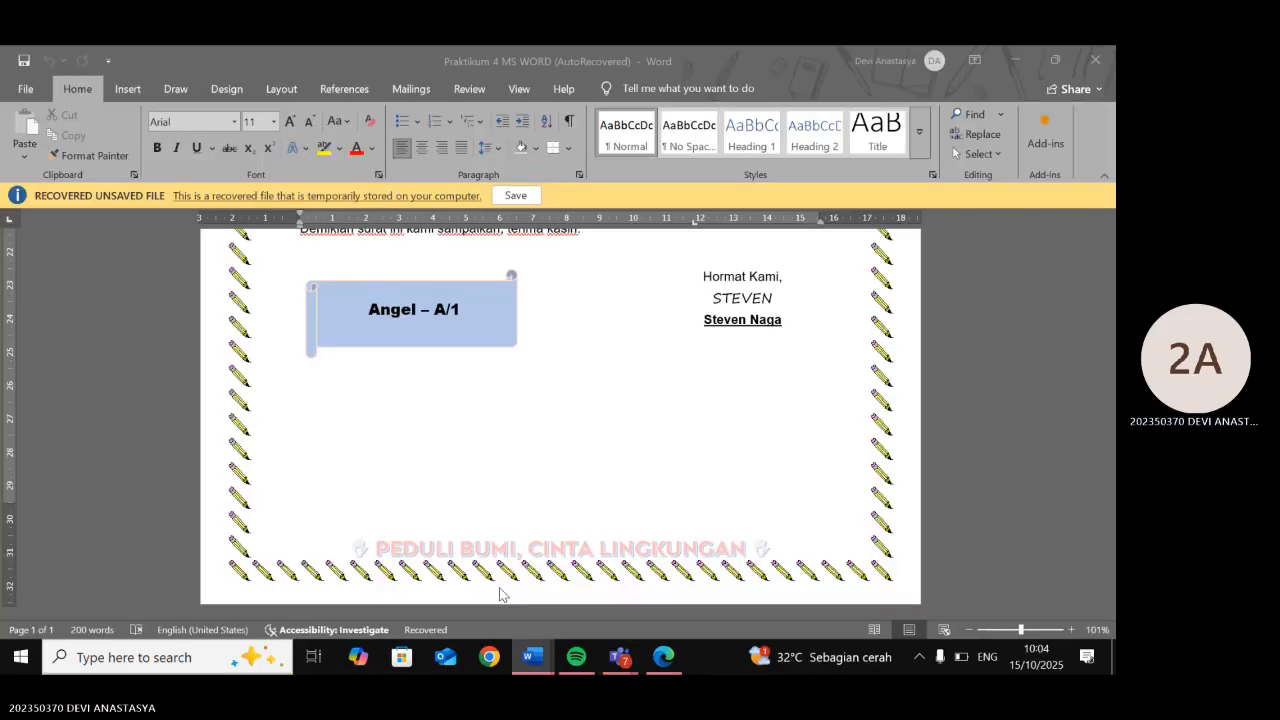
{"action": "left_click", "coordinate": [500, 594]}
{"action": "scroll", "coordinate": [500, 594], "scroll_direction": "up", "scroll_amount": 15}
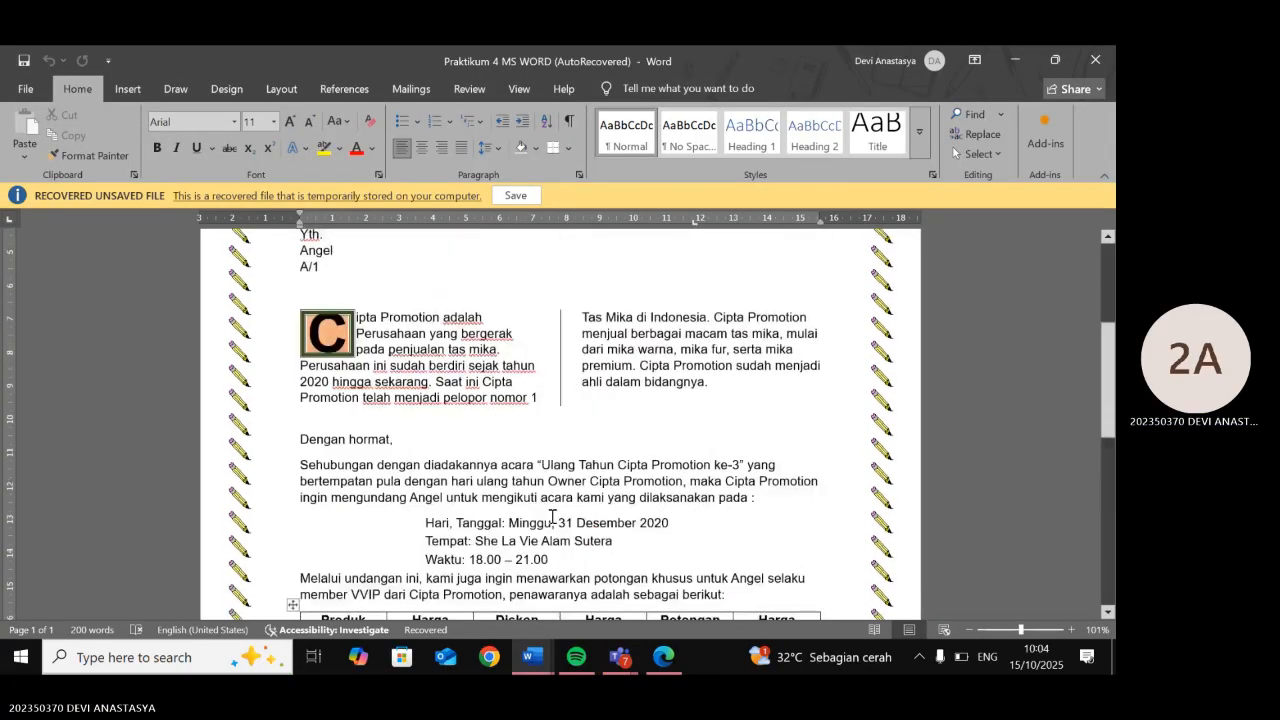
{"action": "scroll", "coordinate": [649, 532], "scroll_direction": "down", "scroll_amount": 4}
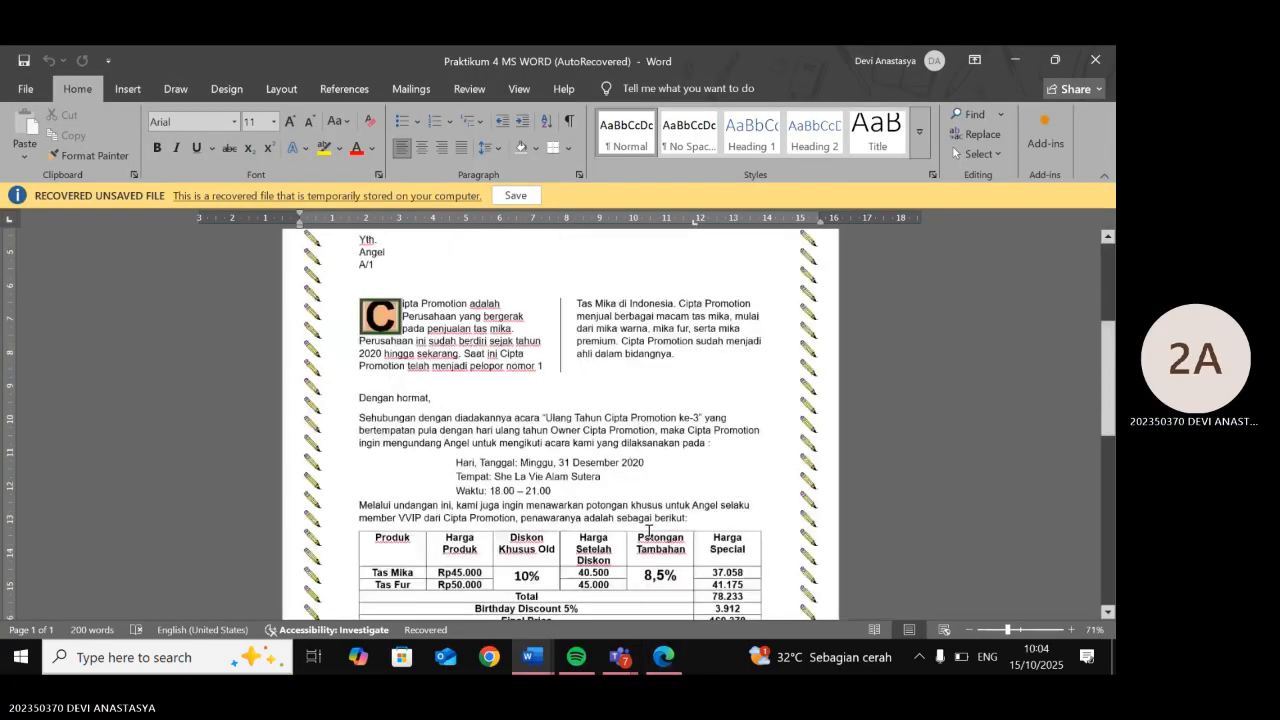
{"action": "scroll", "coordinate": [636, 383], "scroll_direction": "up", "scroll_amount": 3}
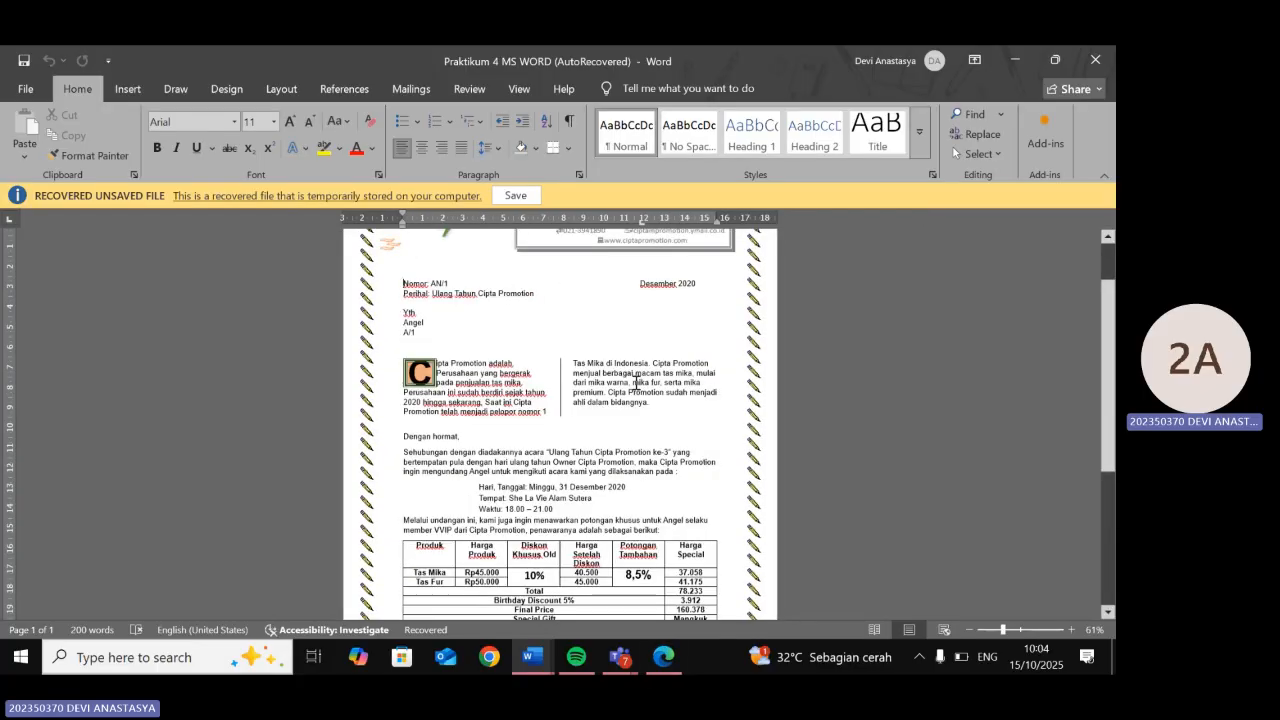
{"action": "scroll", "coordinate": [636, 383], "scroll_direction": "down", "scroll_amount": 4}
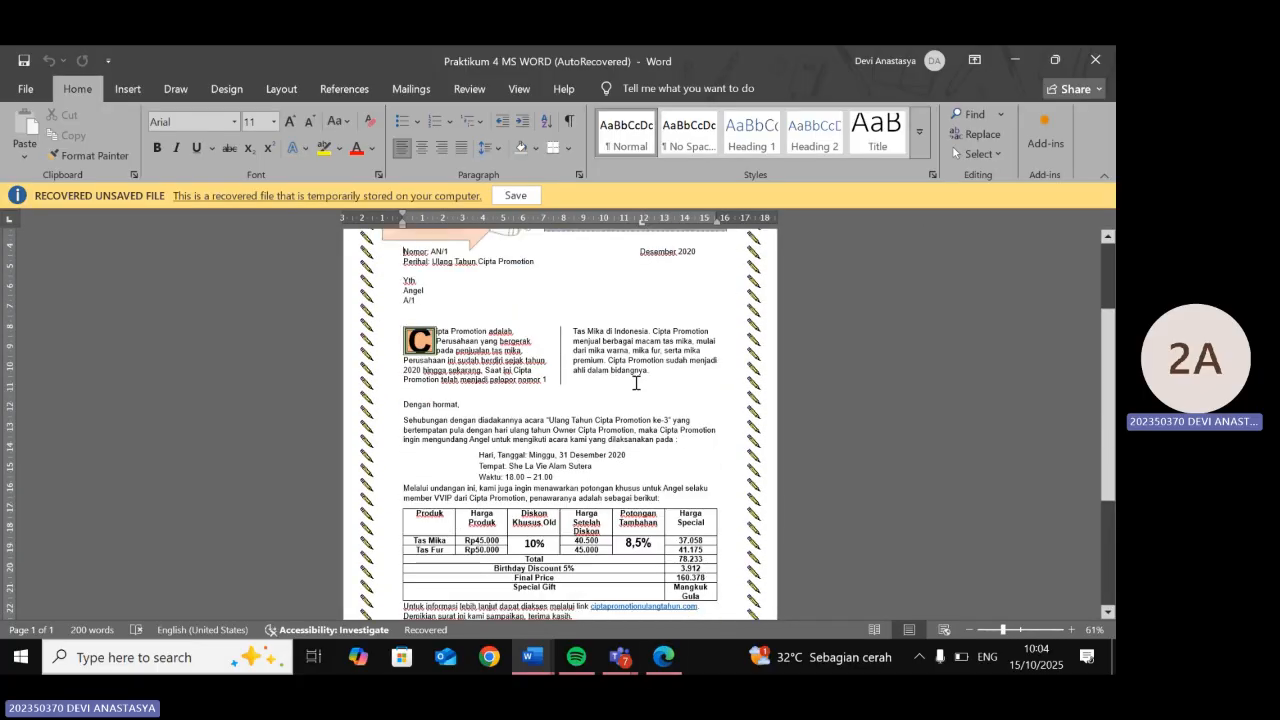
{"action": "scroll", "coordinate": [636, 383], "scroll_direction": "down", "scroll_amount": 3}
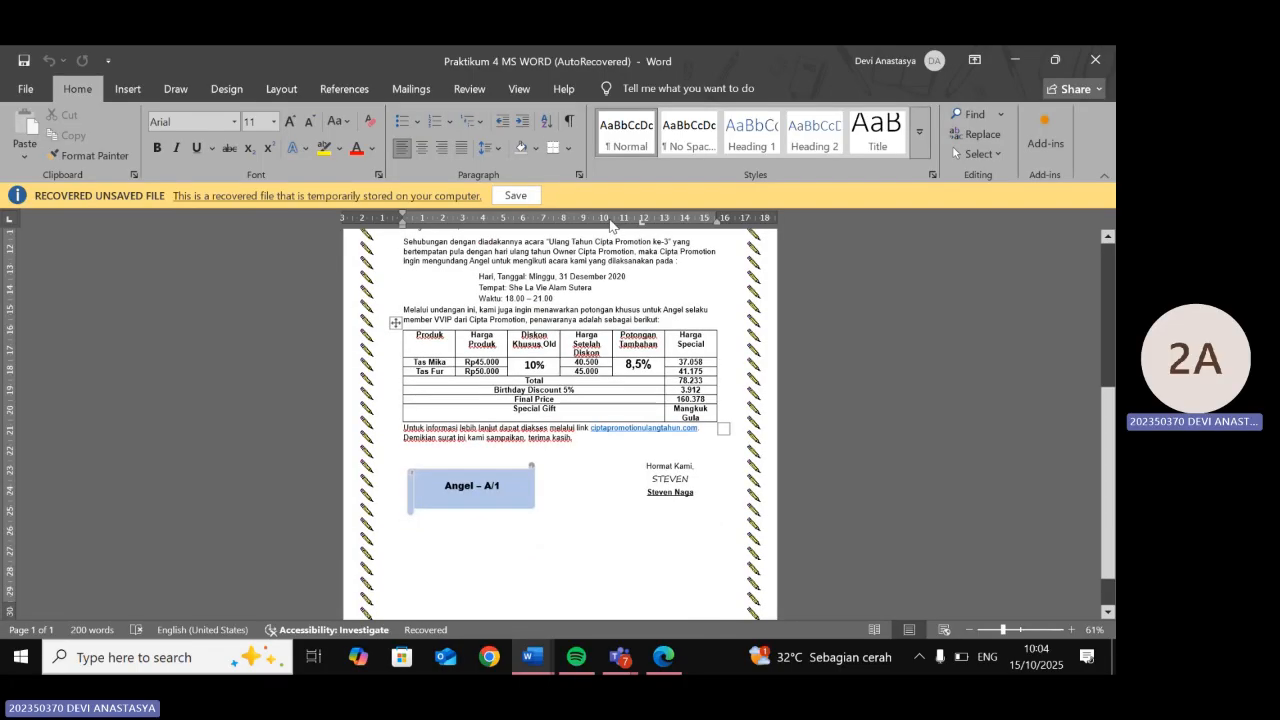
{"action": "left_click", "coordinate": [128, 88]}
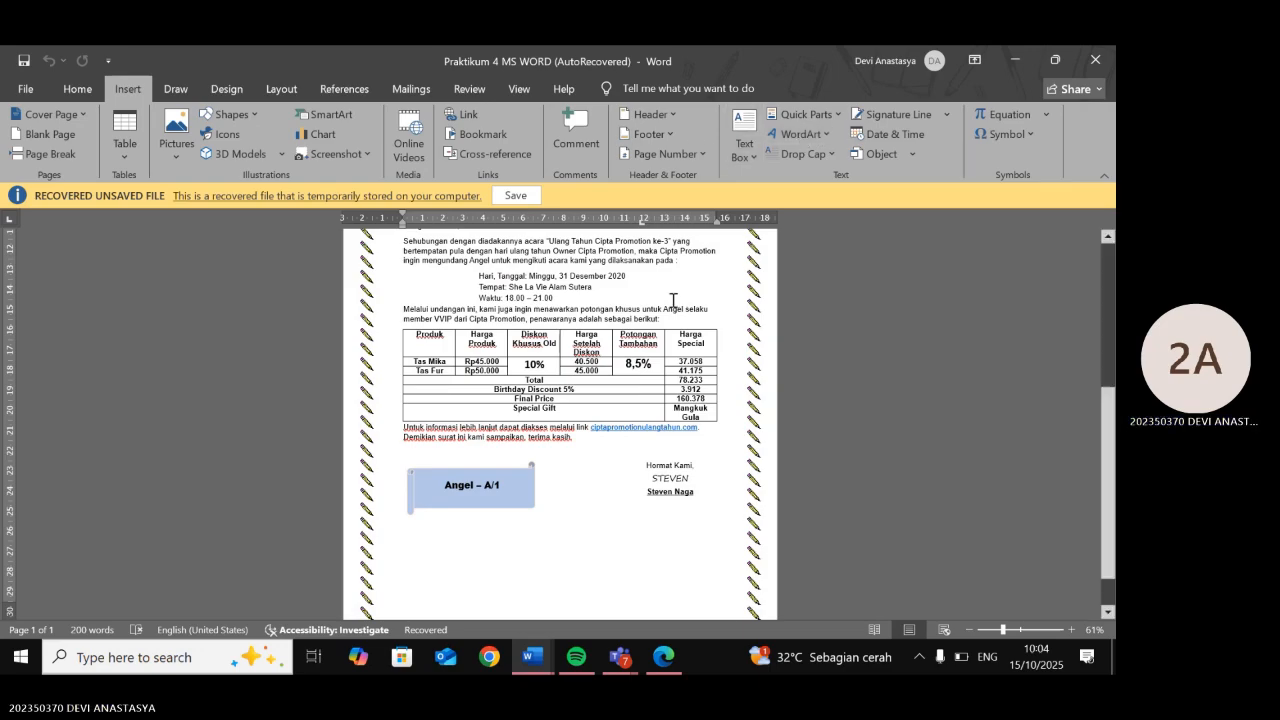
{"action": "scroll", "coordinate": [673, 300], "scroll_direction": "up", "scroll_amount": 4}
{"action": "scroll", "coordinate": [673, 300], "scroll_direction": "up", "scroll_amount": 3}
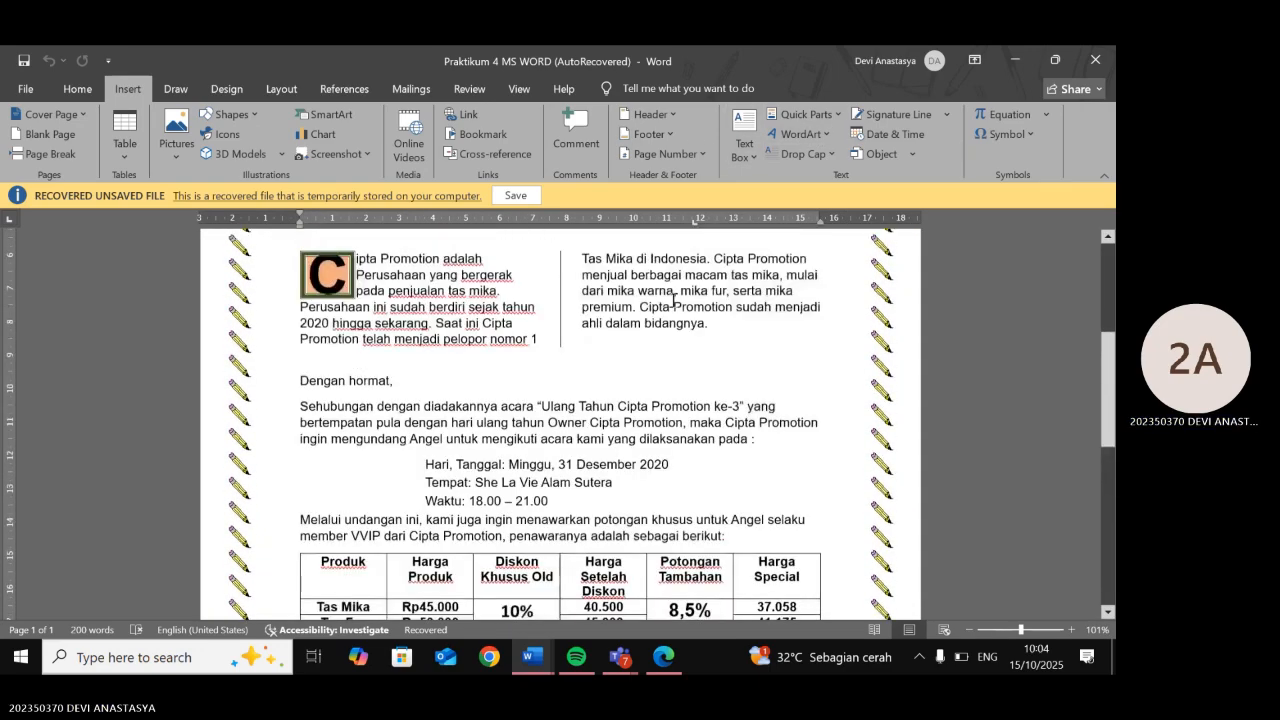
{"action": "scroll", "coordinate": [673, 300], "scroll_direction": "up", "scroll_amount": 1}
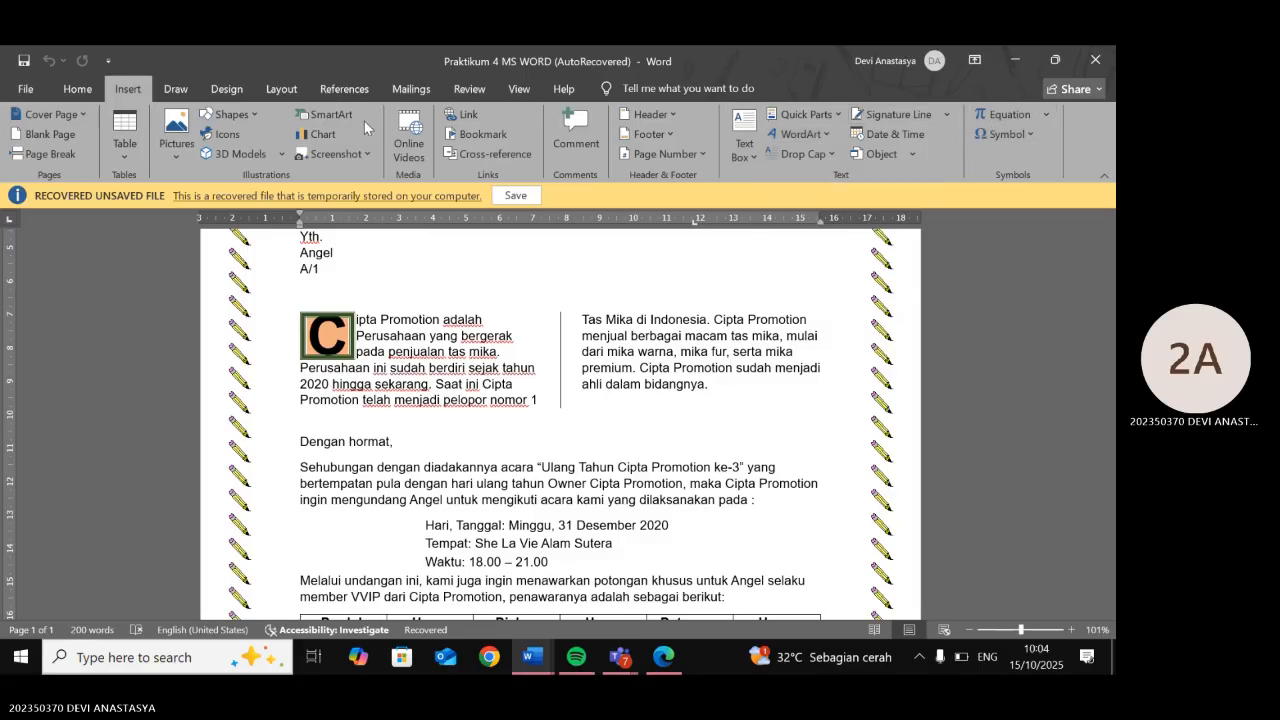
- Open Custom Watermark, choose Picture watermark, and browse for a picture from a file
{"action": "left_click", "coordinate": [244, 91]}
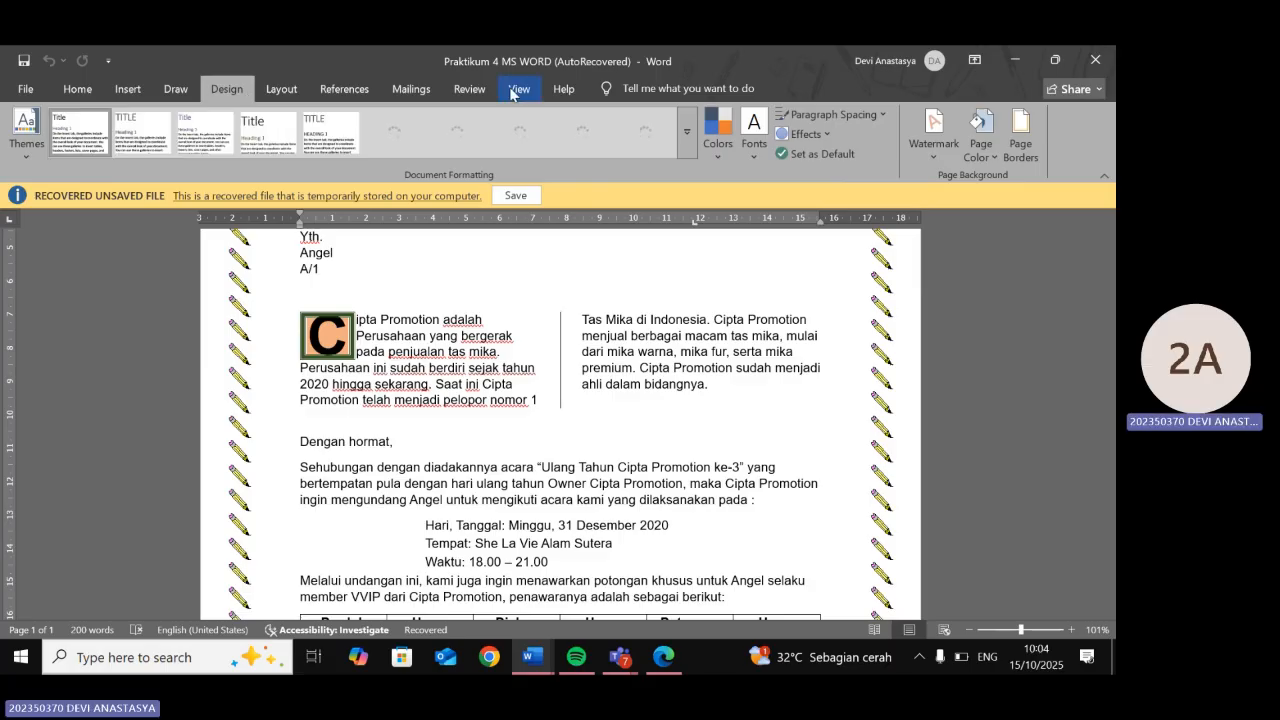
{"action": "left_click", "coordinate": [934, 148]}
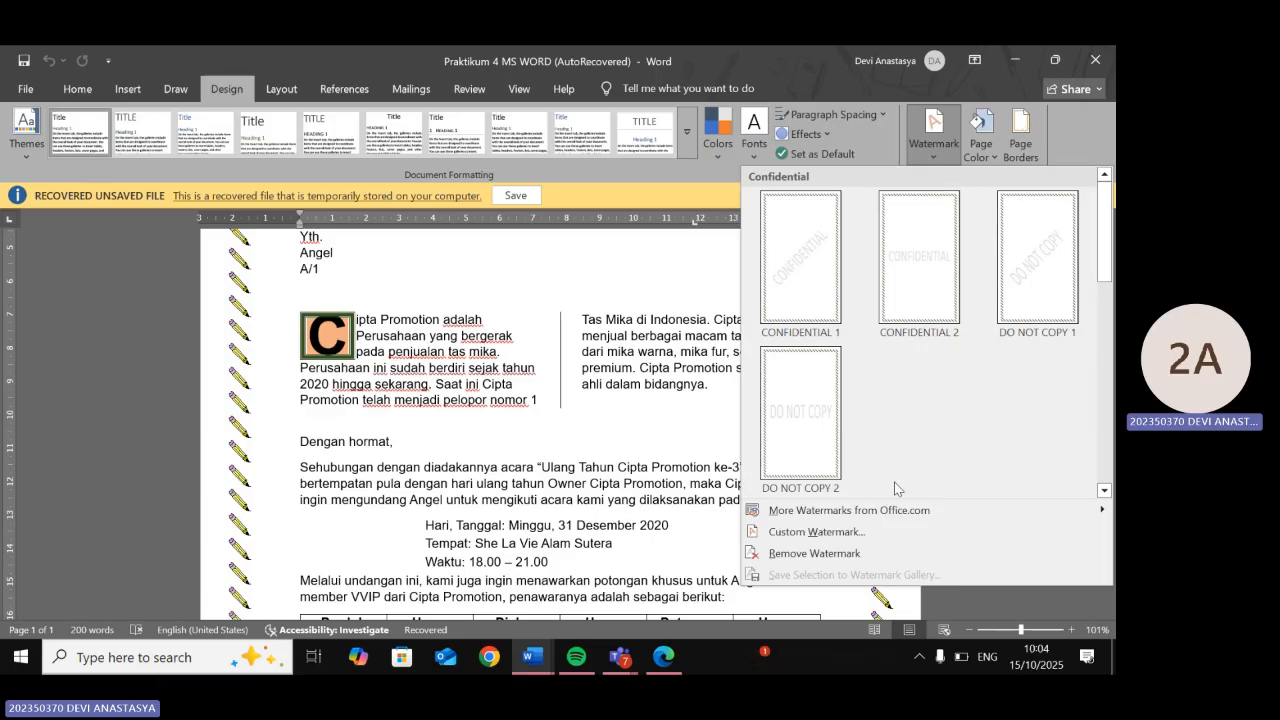
{"action": "left_click", "coordinate": [865, 533]}
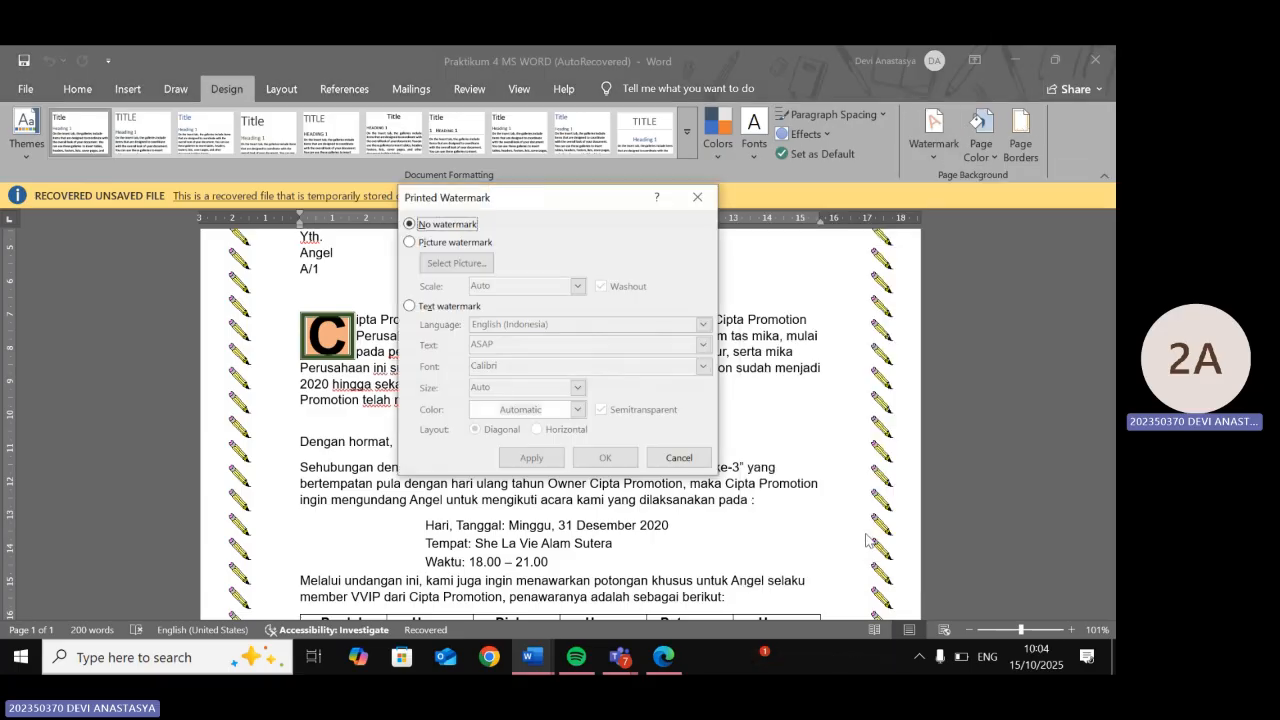
{"action": "left_click", "coordinate": [411, 243]}
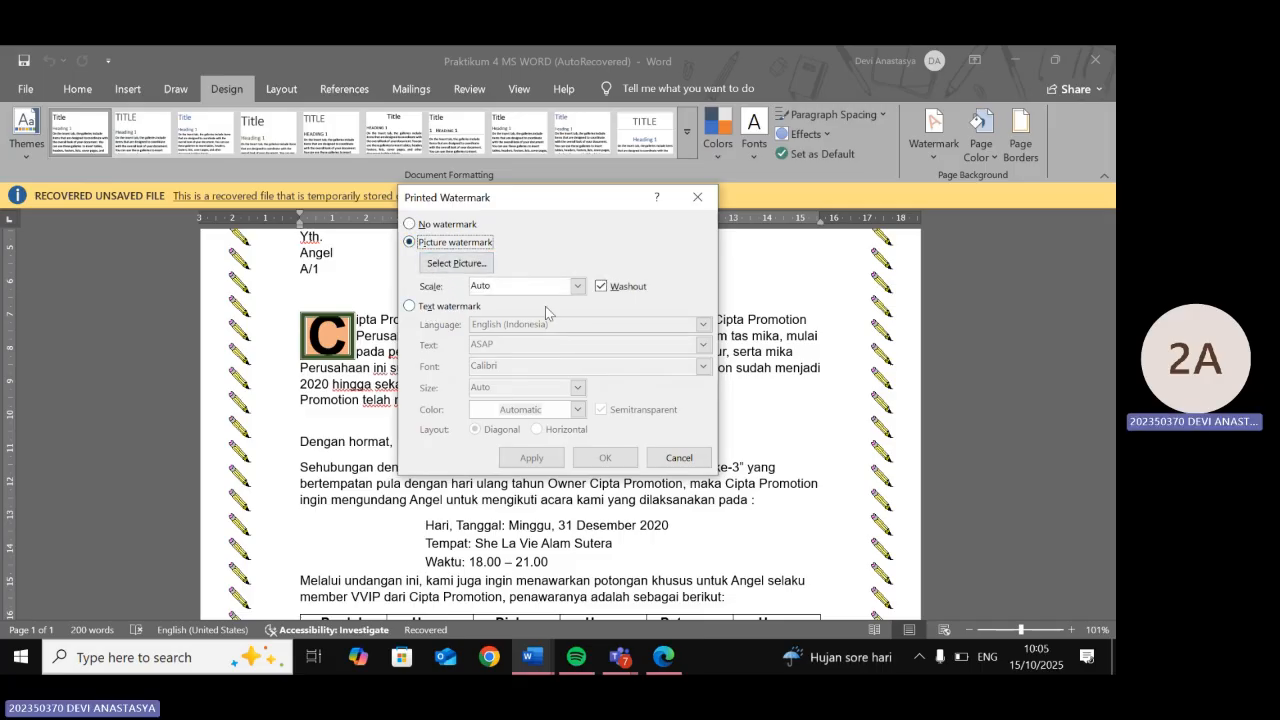
{"action": "left_click", "coordinate": [475, 264]}
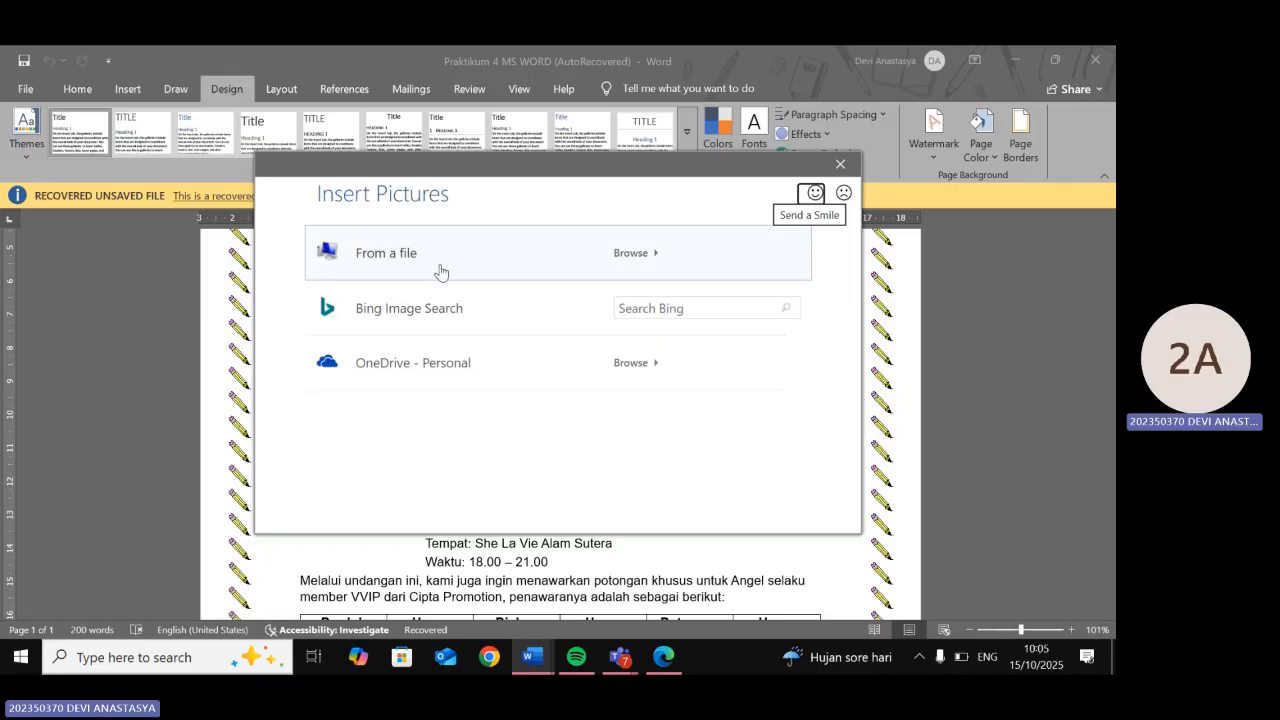
{"action": "left_click", "coordinate": [428, 268]}
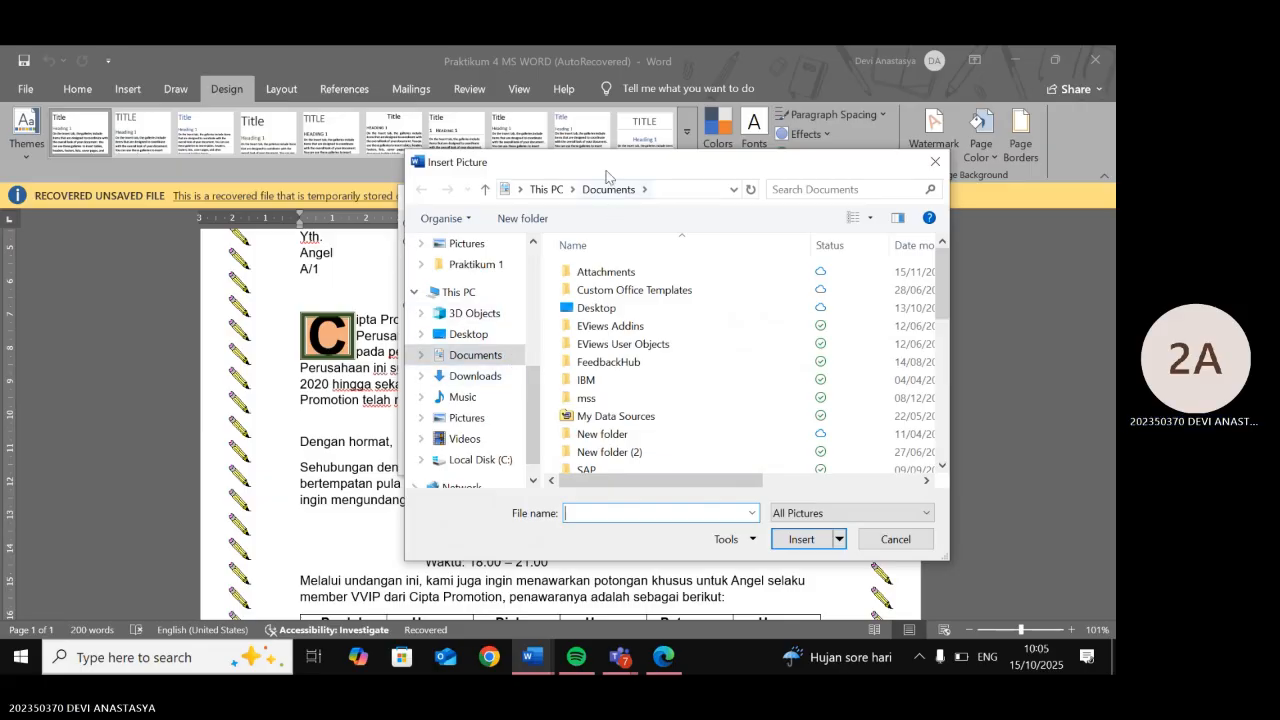
- Pick LOGO CIPTA PROMOTION from the Word - Prak 4 folder and apply it as the watermark
{"action": "left_click_drag", "start_coordinate": [604, 171], "coordinate": [439, 448]}
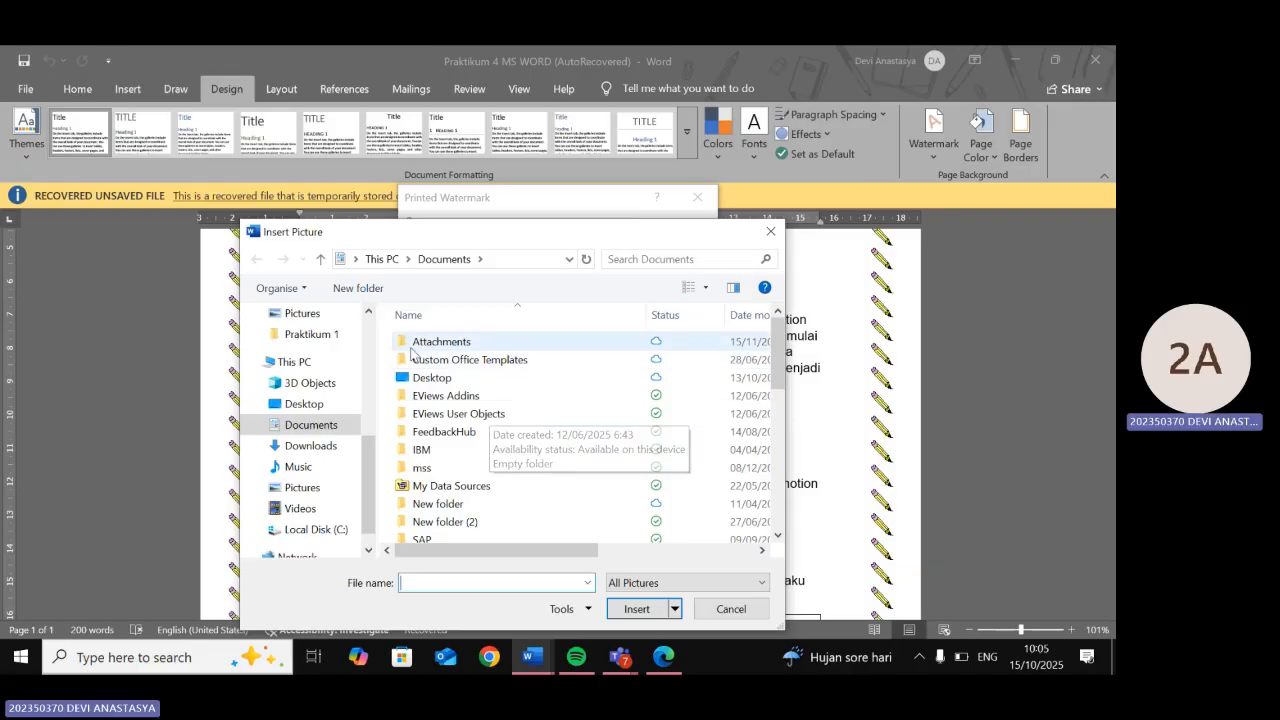
{"action": "scroll", "coordinate": [274, 388], "scroll_direction": "up", "scroll_amount": 3}
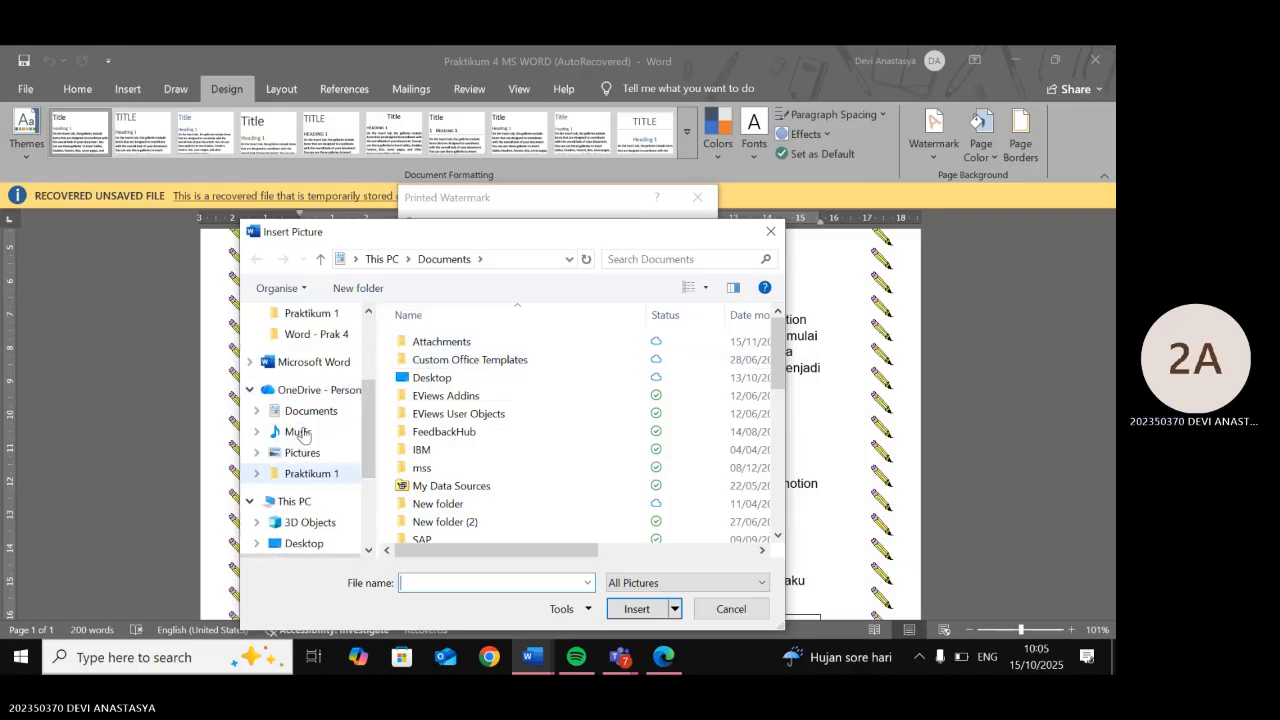
{"action": "left_click", "coordinate": [317, 377]}
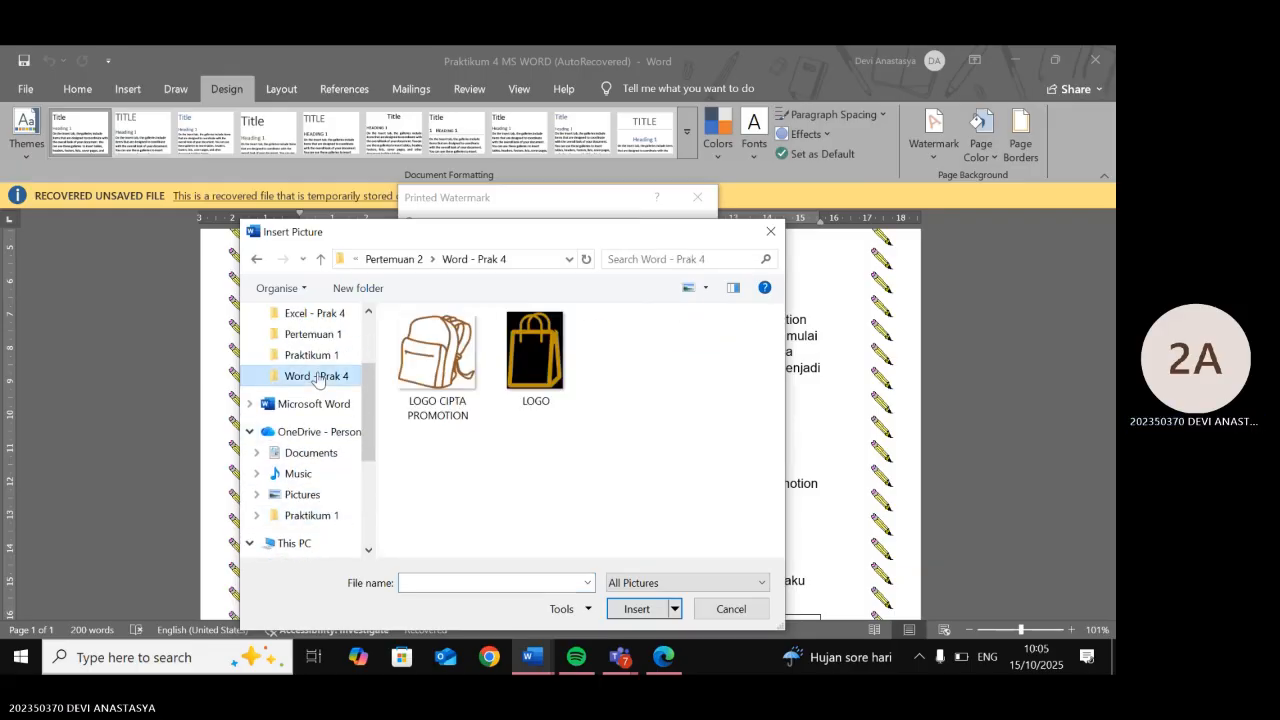
{"action": "left_click", "coordinate": [435, 342]}
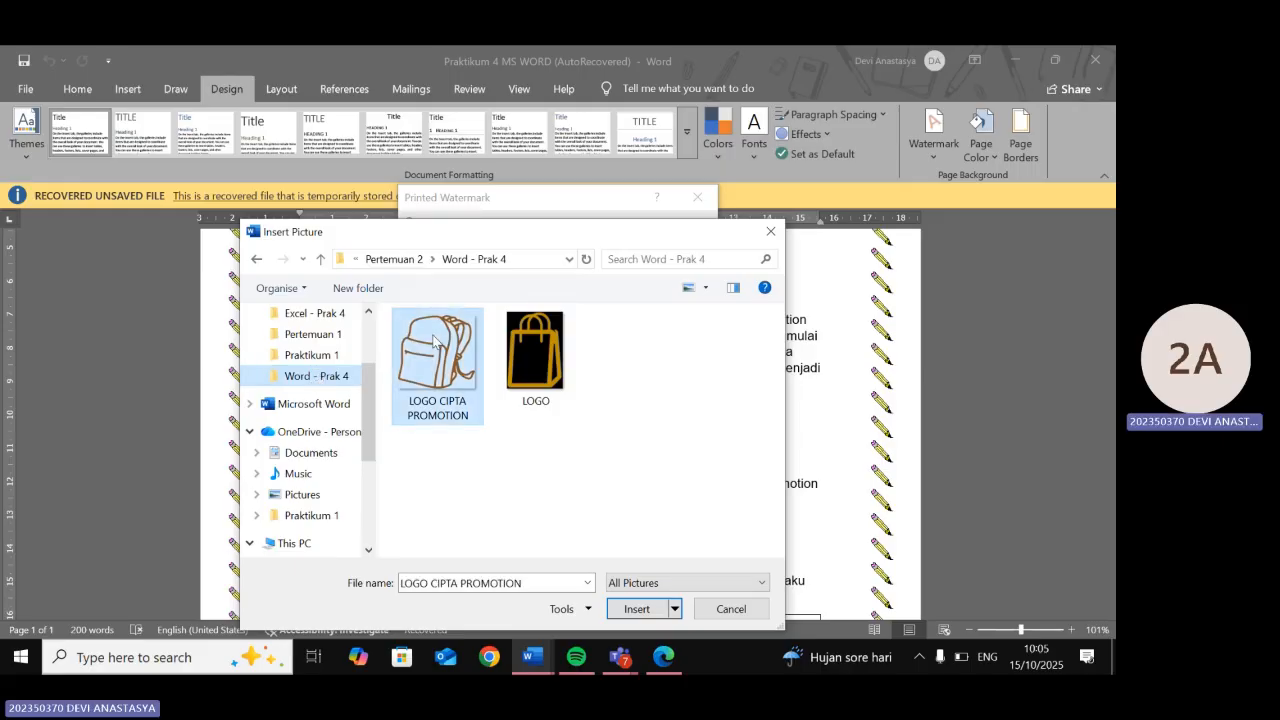
{"action": "left_click", "coordinate": [652, 615]}
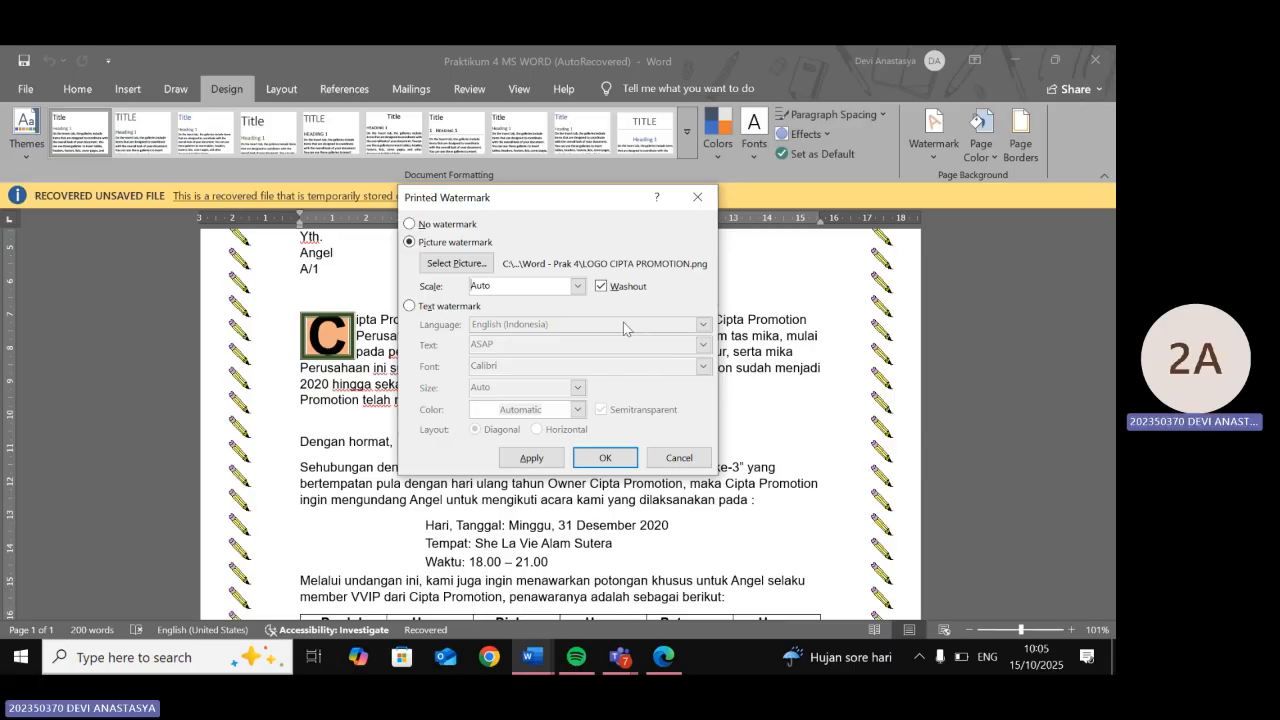
{"action": "left_click", "coordinate": [604, 458]}
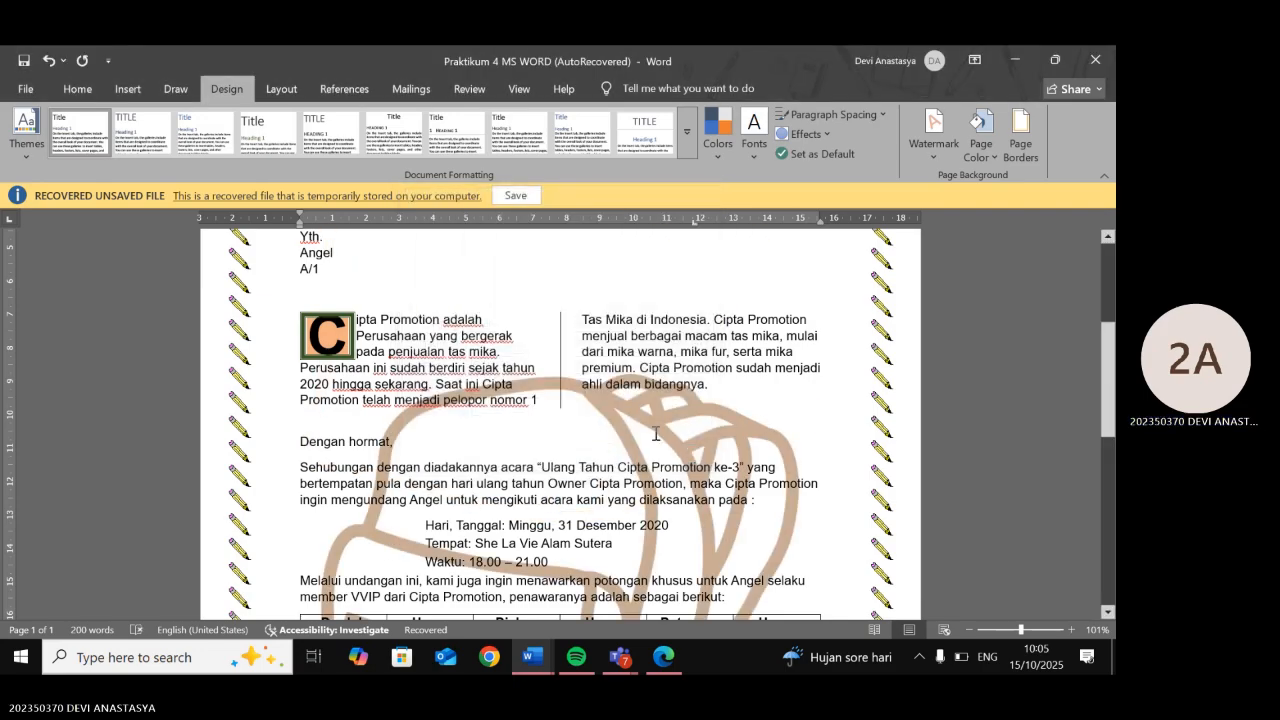
- Compare the watermarked page with the reference module
{"action": "scroll", "coordinate": [656, 433], "scroll_direction": "down", "scroll_amount": 5}
{"action": "scroll", "coordinate": [656, 433], "scroll_direction": "up", "scroll_amount": 10}
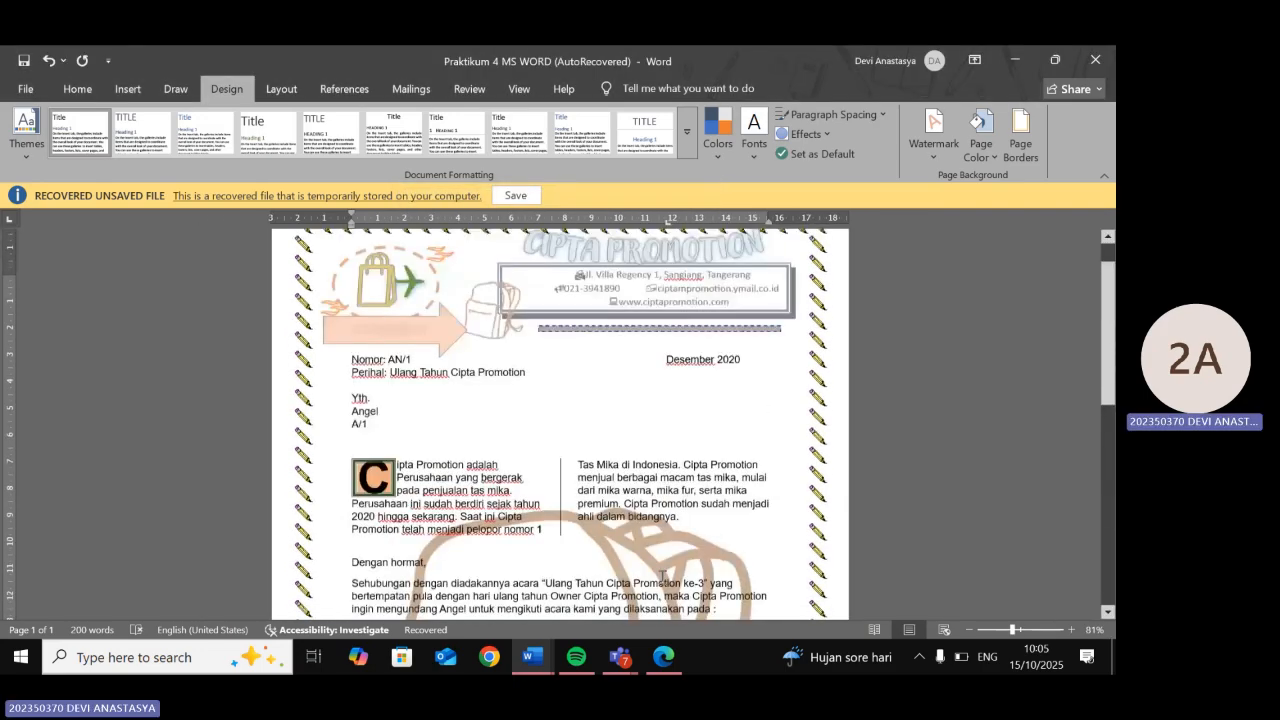
{"action": "left_click", "coordinate": [664, 657]}
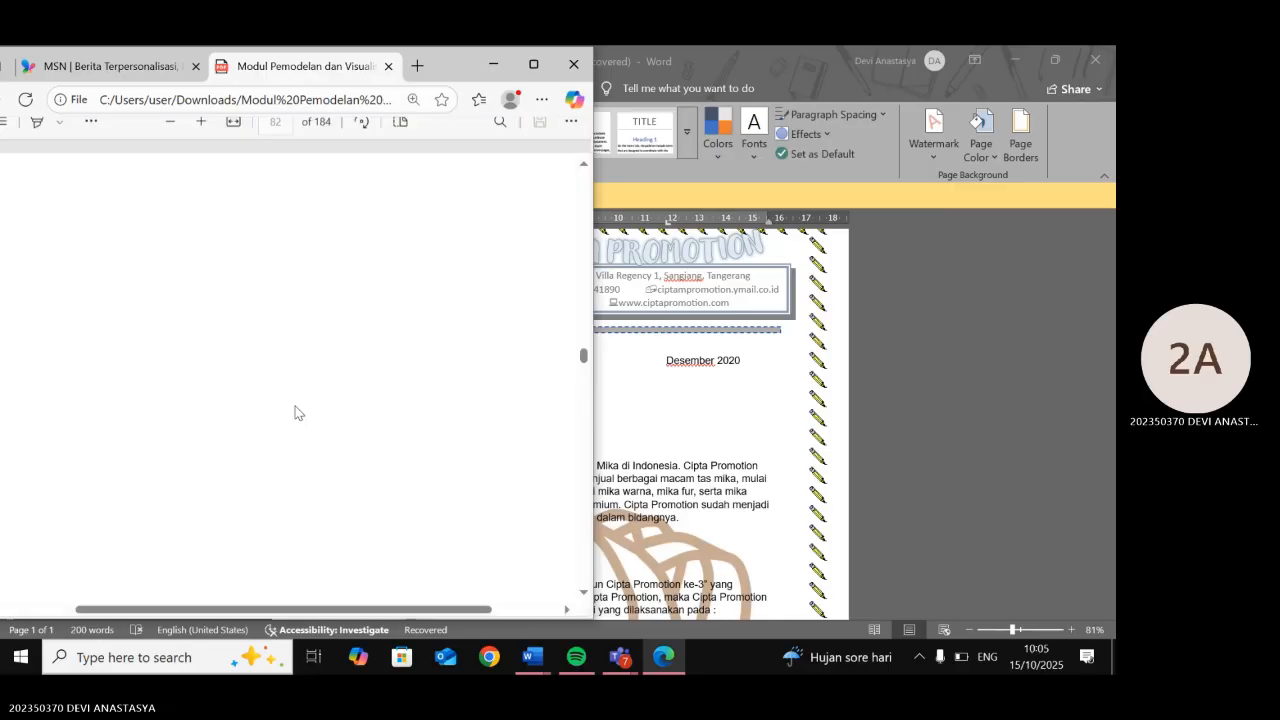
{"action": "scroll", "coordinate": [297, 412], "scroll_direction": "up", "scroll_amount": 3}
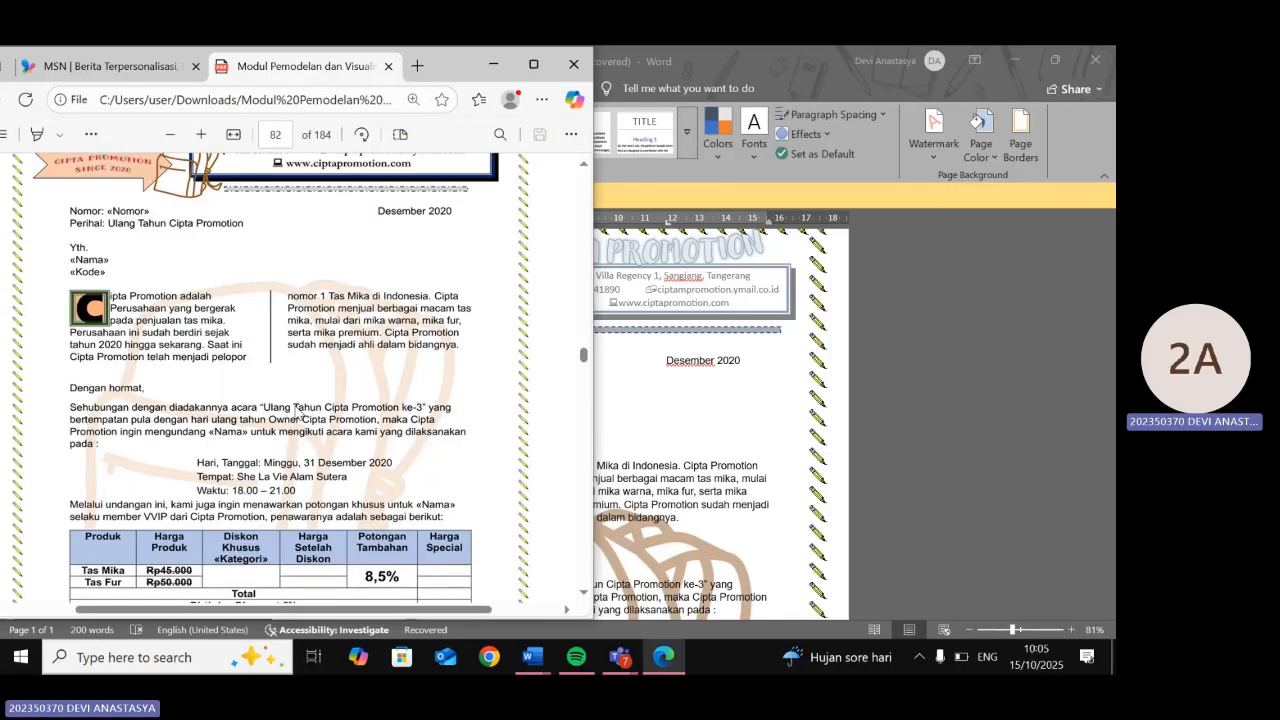
{"action": "scroll", "coordinate": [297, 412], "scroll_direction": "up", "scroll_amount": 1}
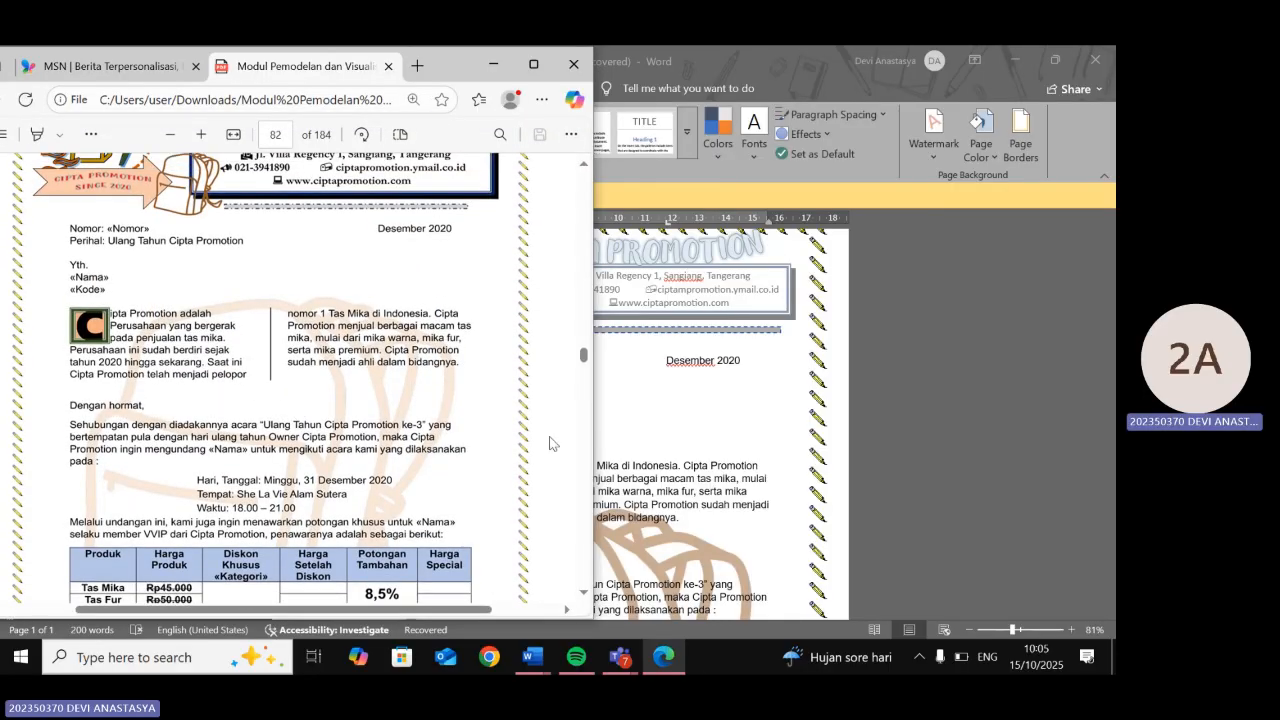
- Turn on Washout for the backpack logo picture watermark
{"action": "left_click", "coordinate": [690, 425]}
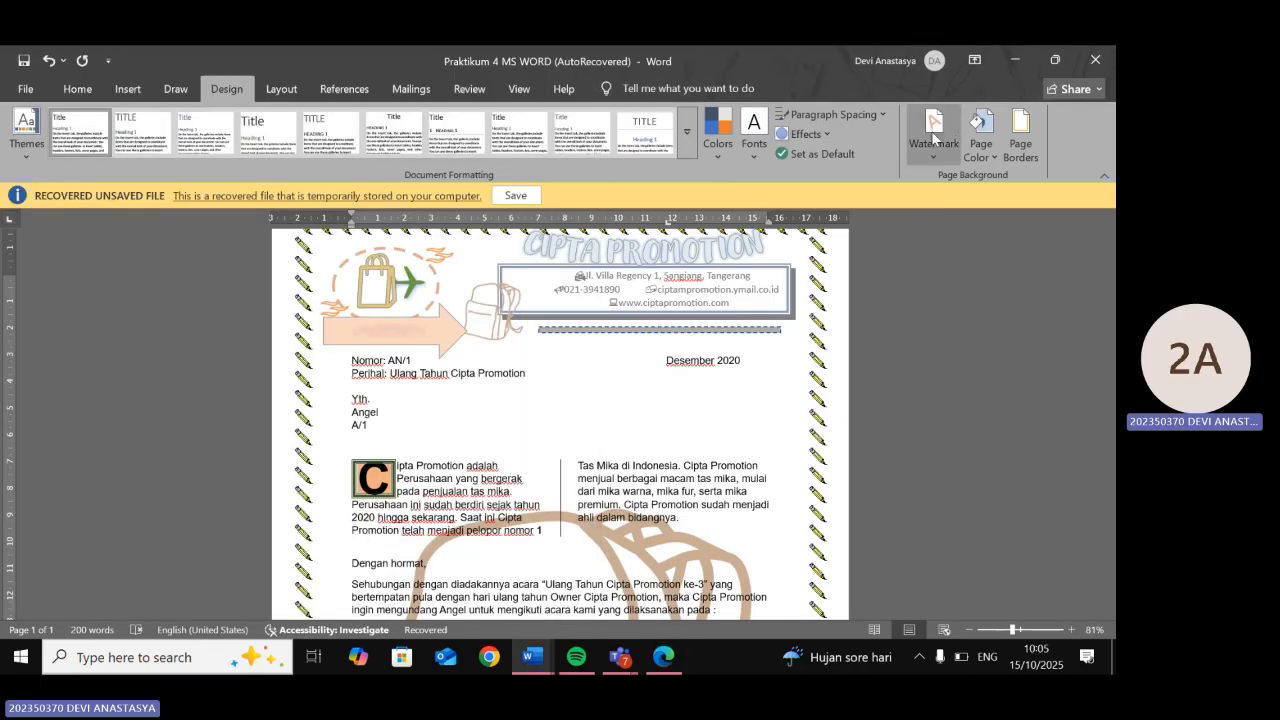
{"action": "left_click", "coordinate": [933, 130]}
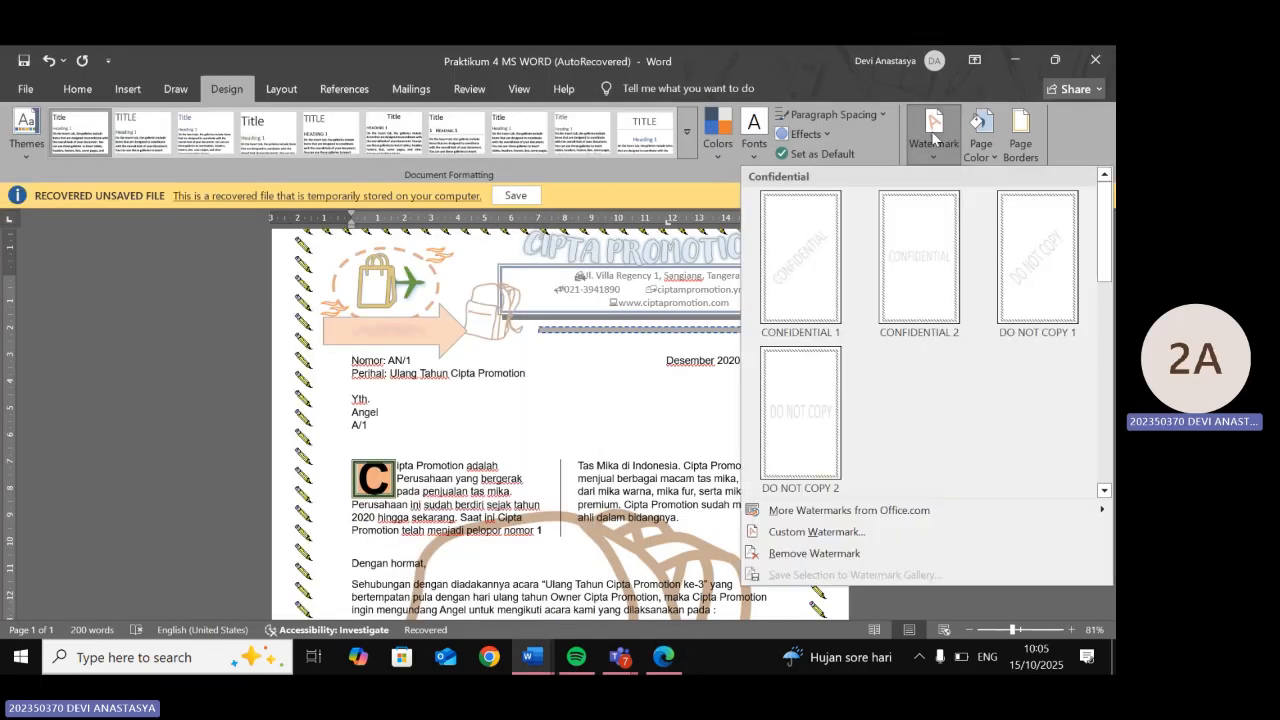
{"action": "left_click", "coordinate": [862, 537]}
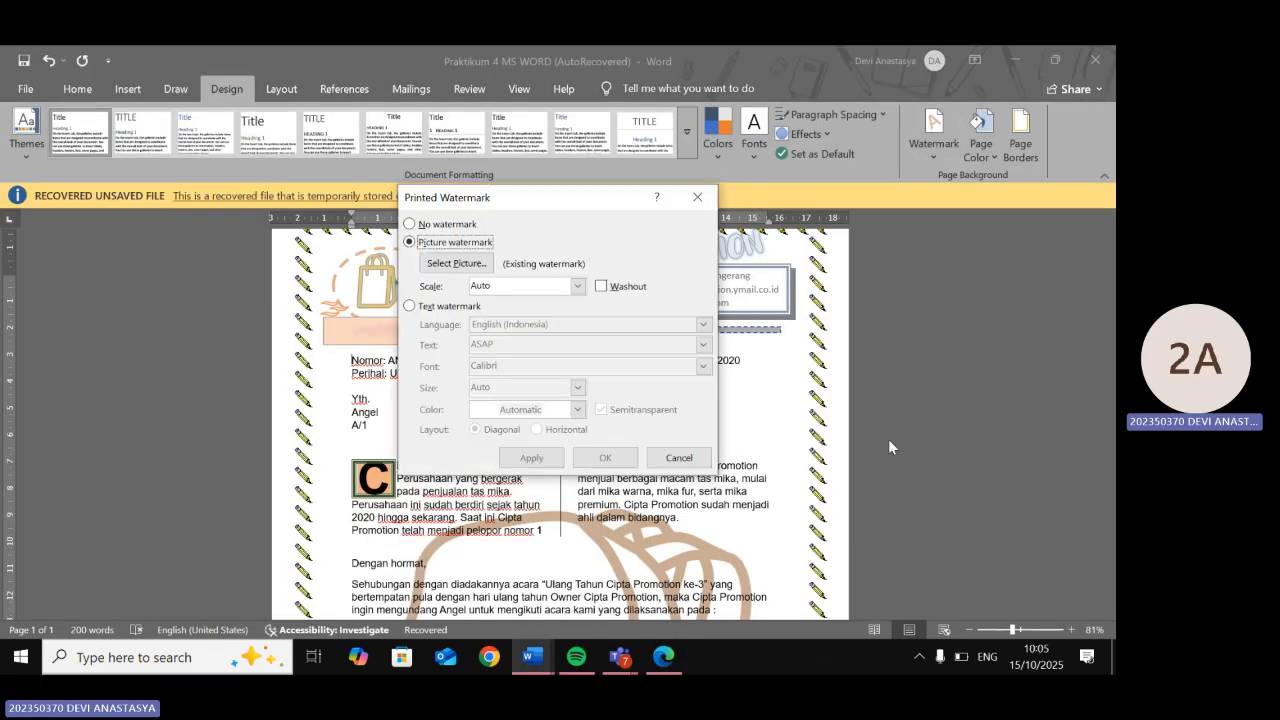
{"action": "left_click", "coordinate": [600, 286]}
{"action": "left_click", "coordinate": [611, 459]}
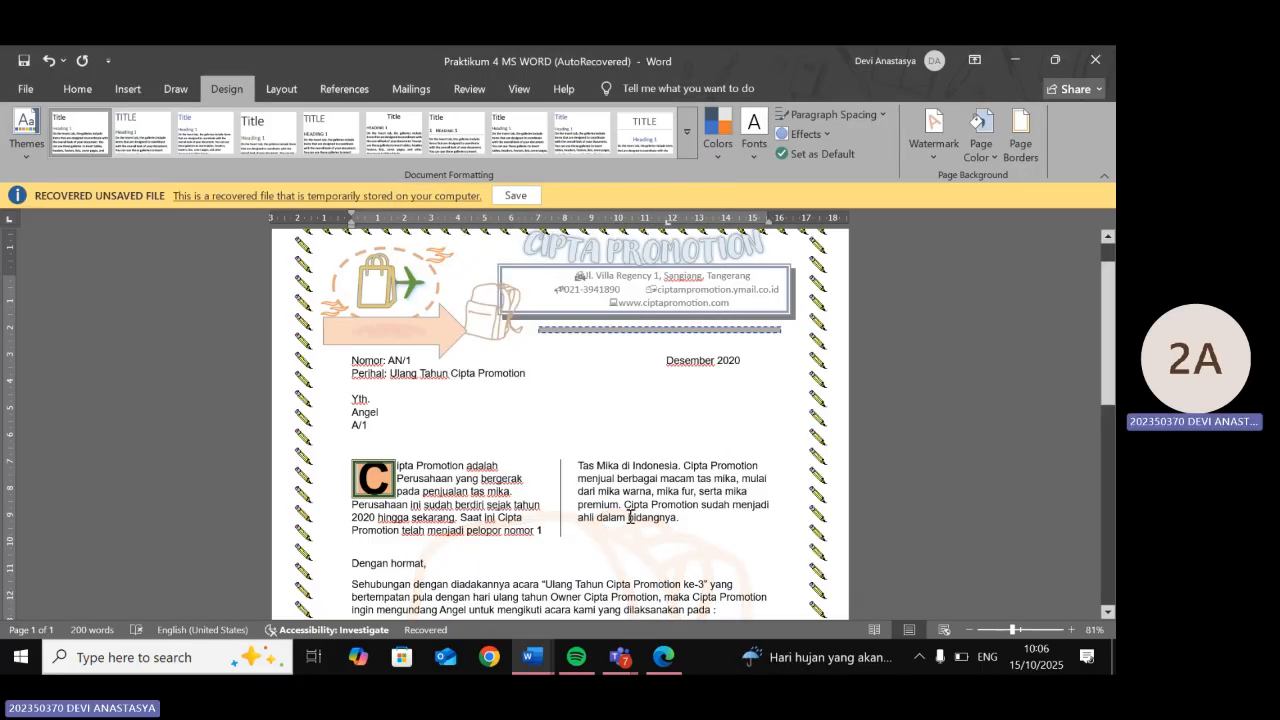
- Review the faded watermark, then open the header and select the letterhead contact box
{"action": "scroll", "coordinate": [630, 517], "scroll_direction": "down", "scroll_amount": 6}
{"action": "scroll", "coordinate": [445, 455], "scroll_direction": "up", "scroll_amount": 1}
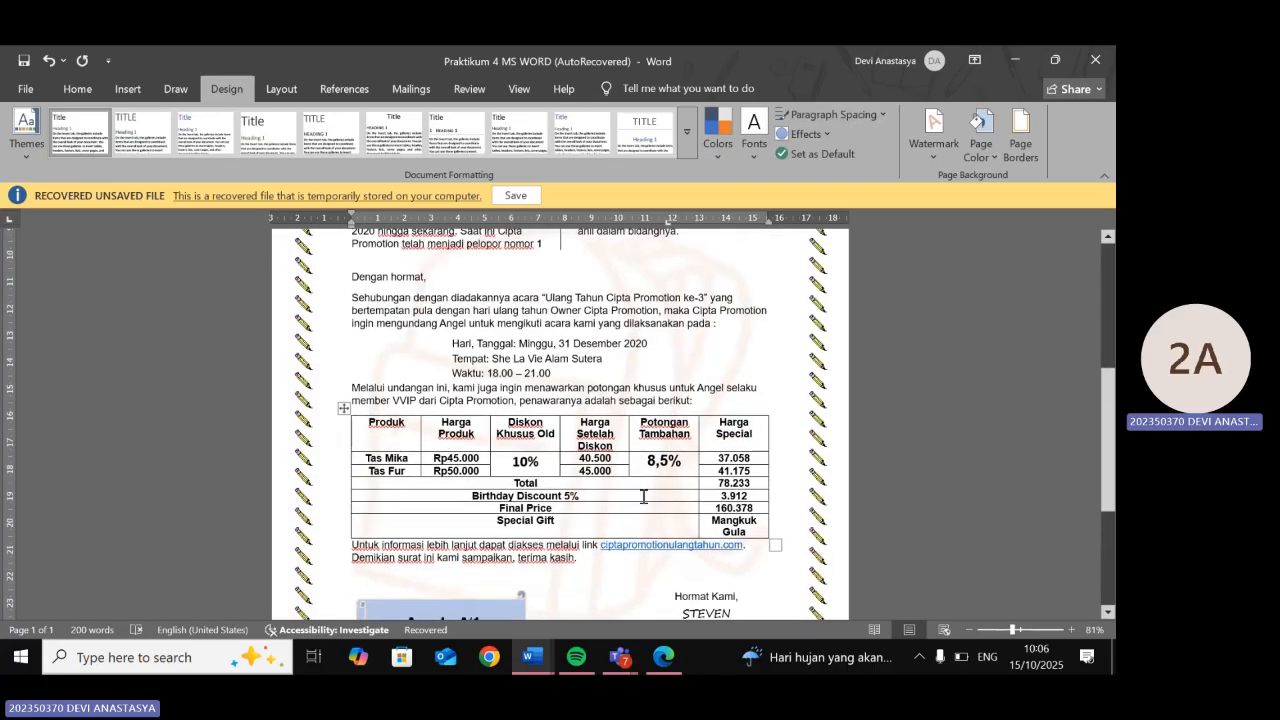
{"action": "scroll", "coordinate": [477, 437], "scroll_direction": "down", "scroll_amount": 4}
{"action": "scroll", "coordinate": [538, 502], "scroll_direction": "down", "scroll_amount": 1}
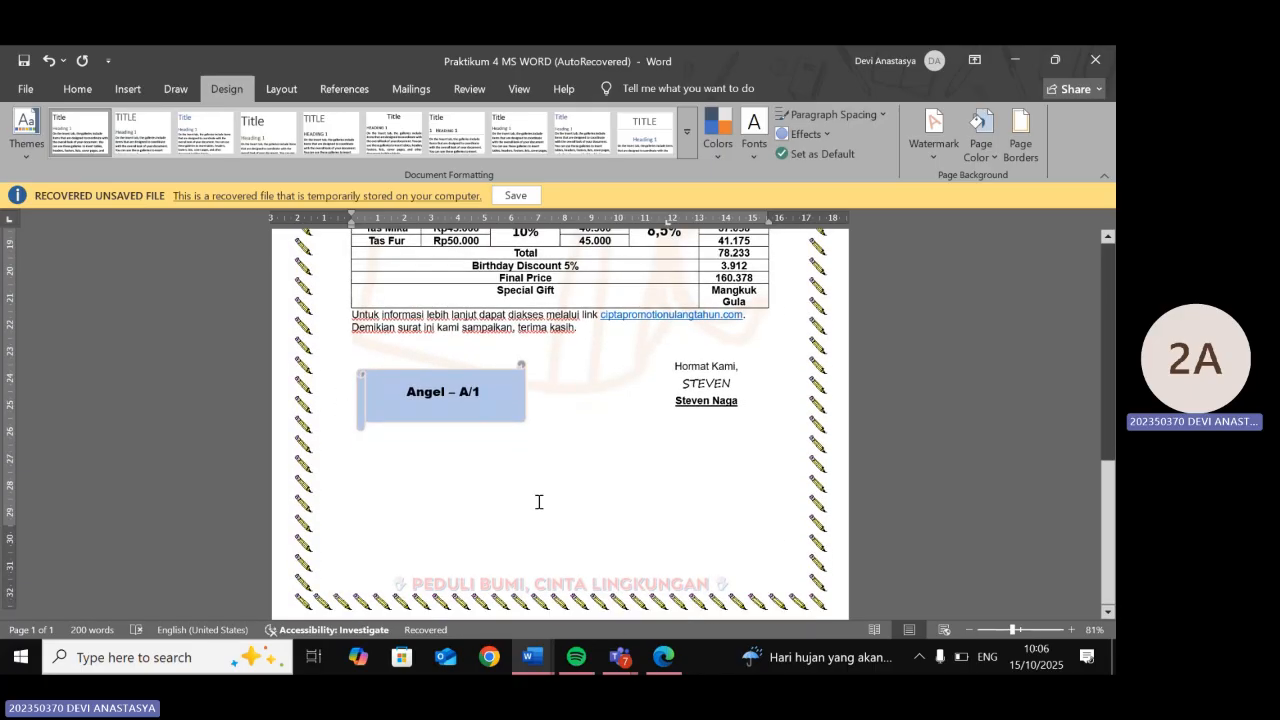
{"action": "scroll", "coordinate": [538, 502], "scroll_direction": "up", "scroll_amount": 1}
{"action": "scroll", "coordinate": [538, 502], "scroll_direction": "up", "scroll_amount": 8}
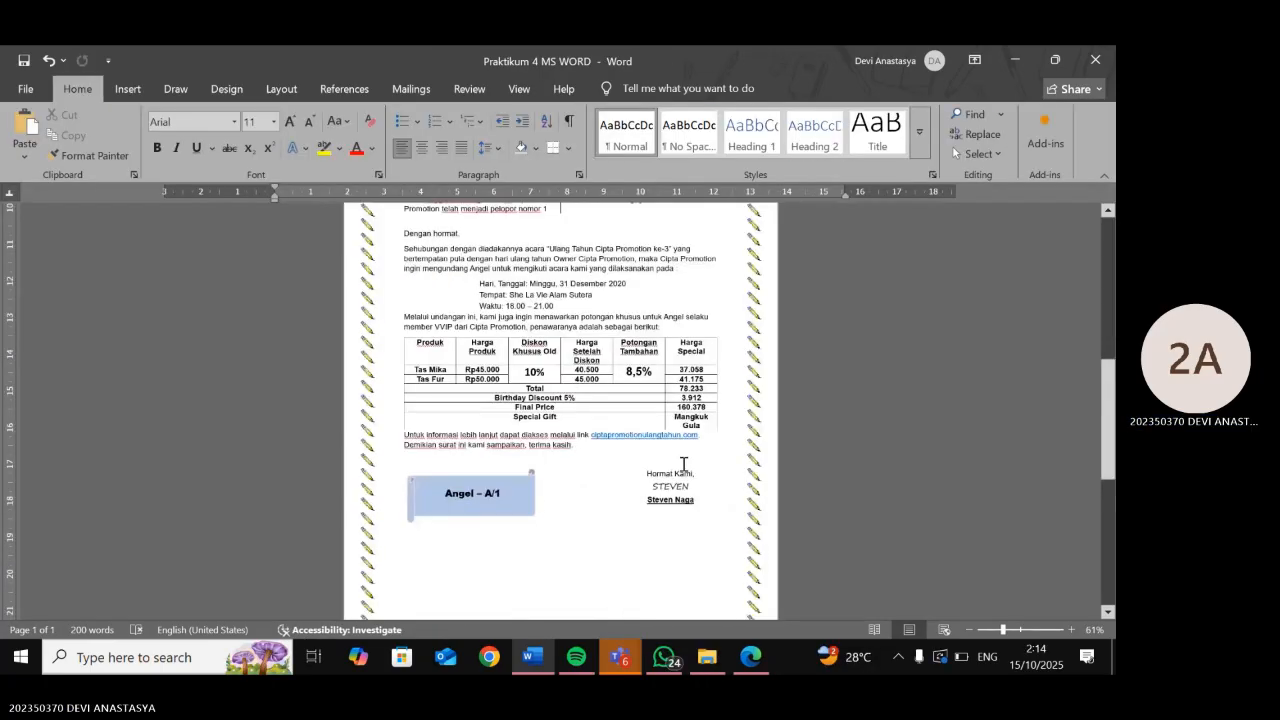
{"action": "scroll", "coordinate": [680, 463], "scroll_direction": "down", "scroll_amount": 2}
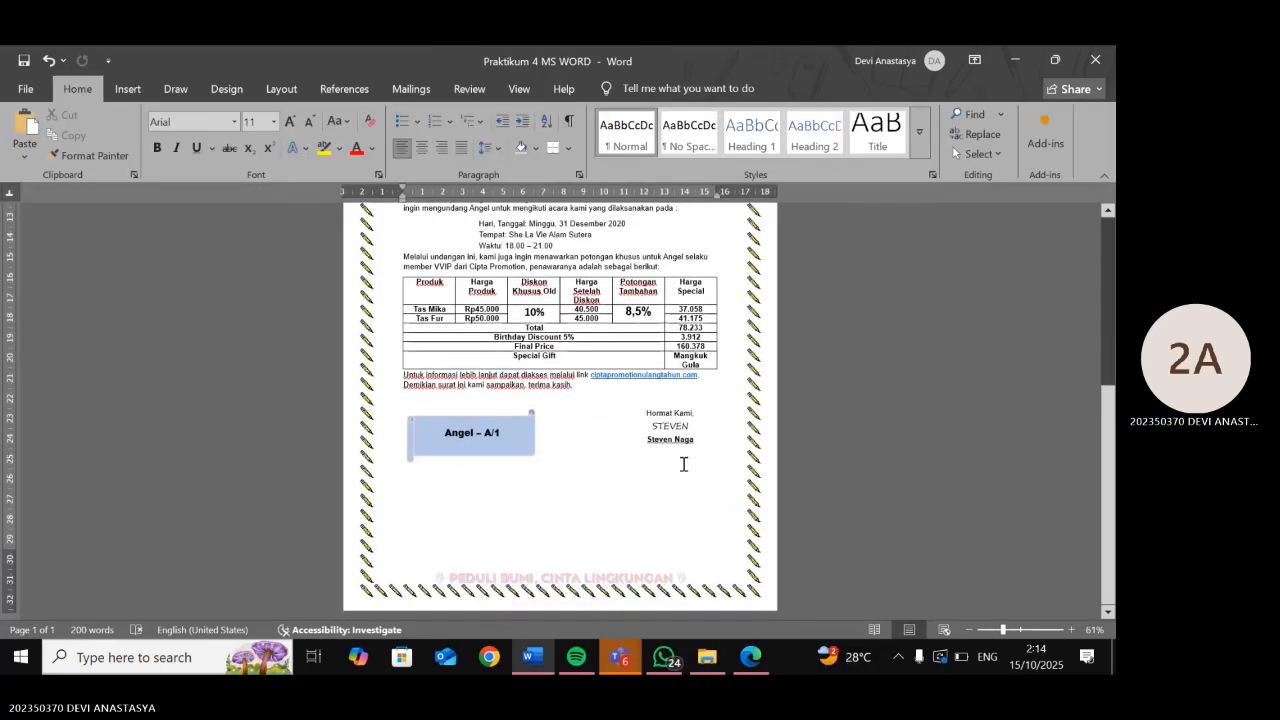
{"action": "scroll", "coordinate": [683, 464], "scroll_direction": "up", "scroll_amount": 5}
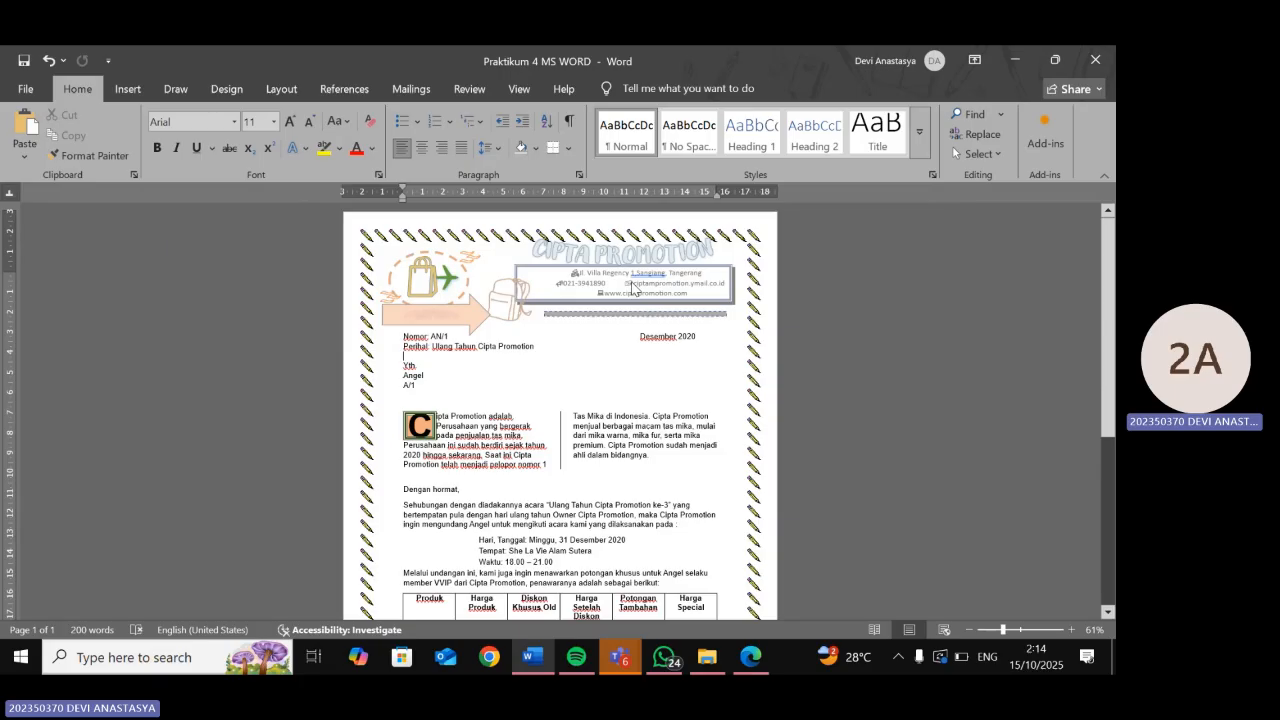
{"action": "scroll", "coordinate": [631, 289], "scroll_direction": "up", "scroll_amount": 8}
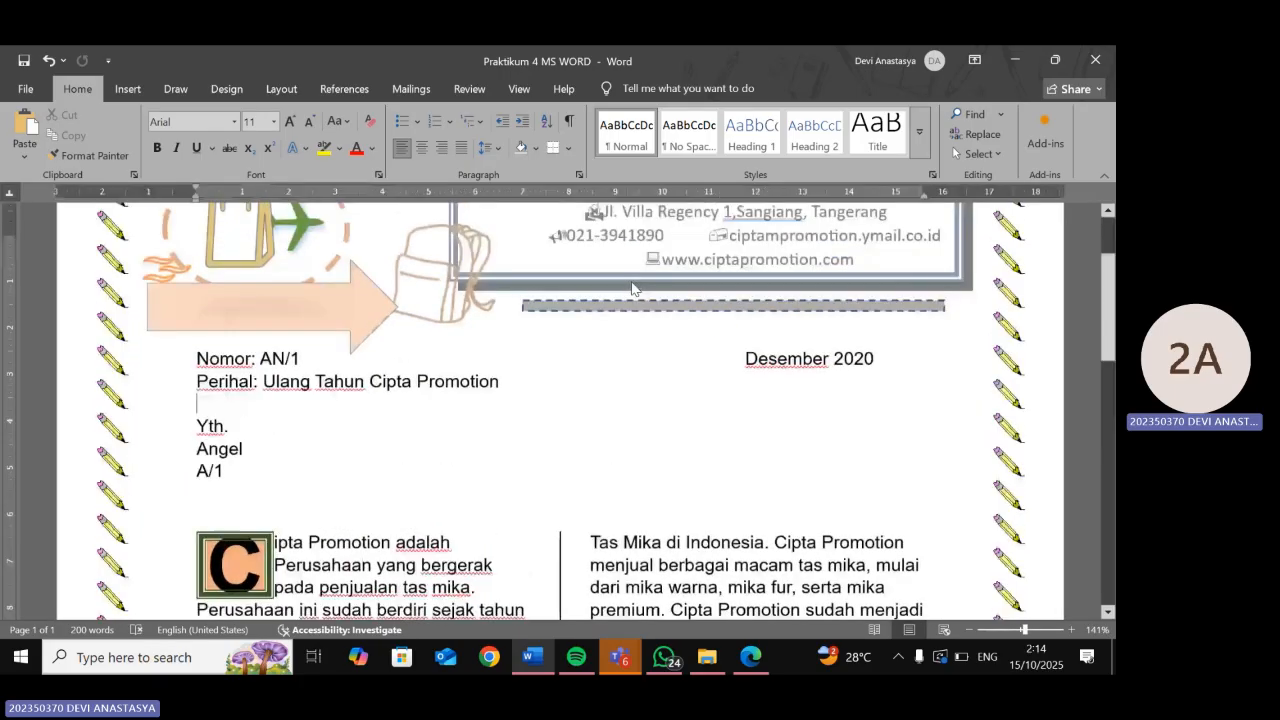
{"action": "double_click", "coordinate": [729, 249]}
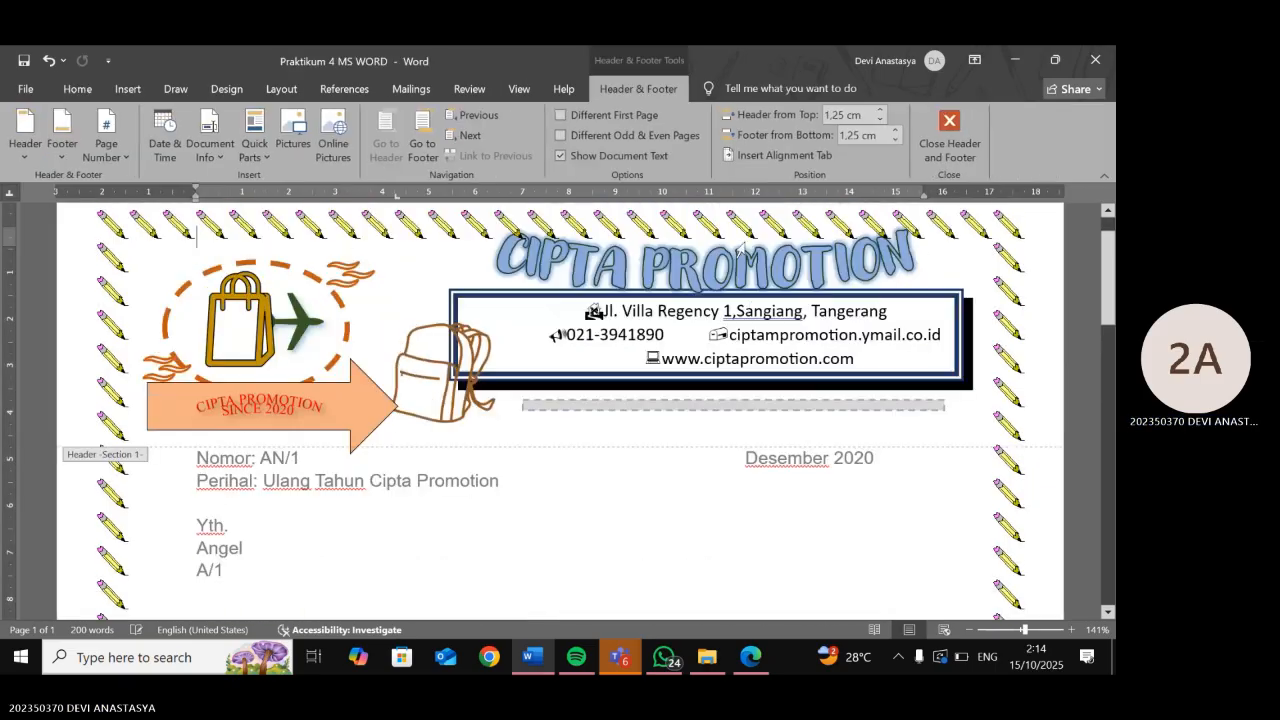
{"action": "left_click", "coordinate": [741, 307]}
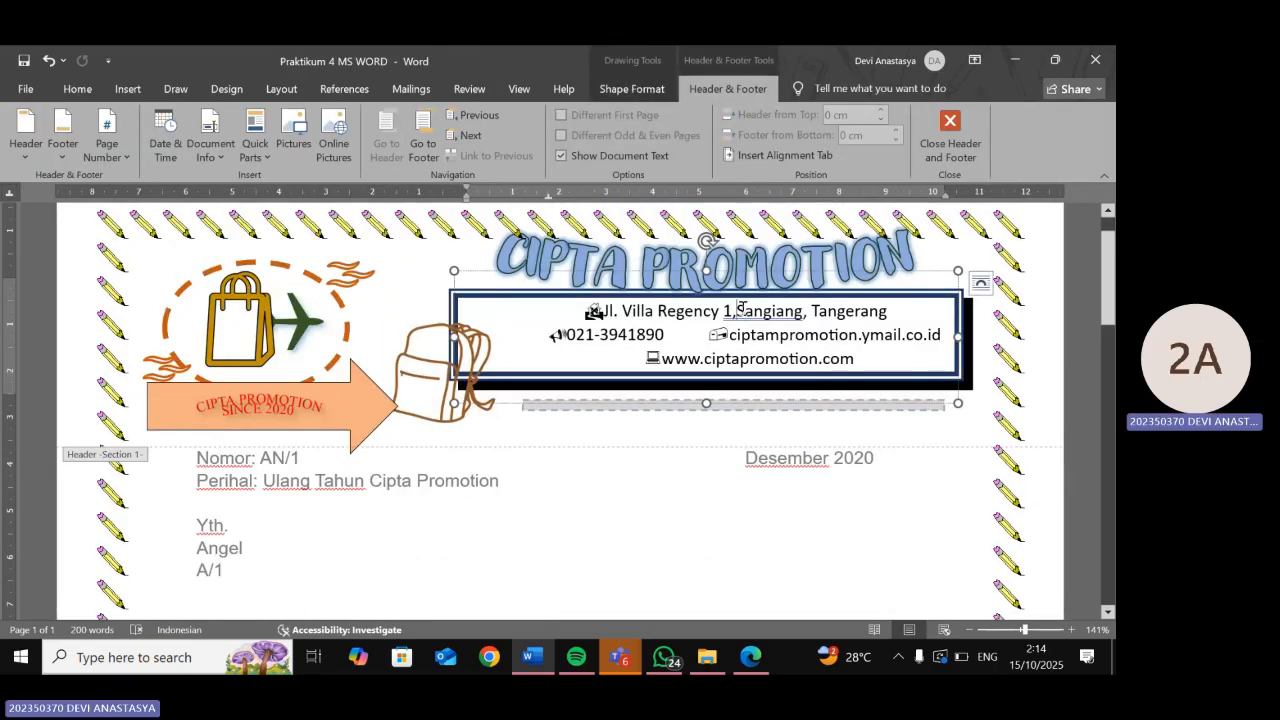